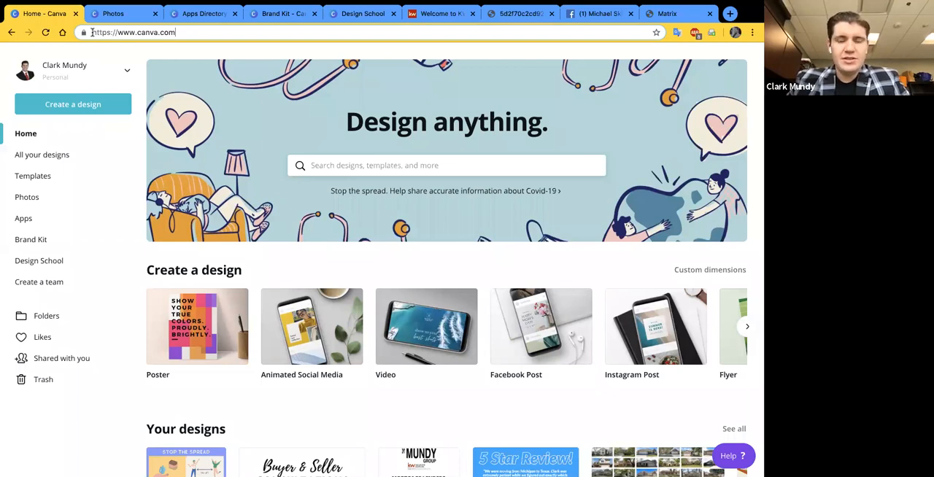
- Select the site's web address and look over the Create a design and Your designs sections of the home page
drag(92, 32, 218, 35)
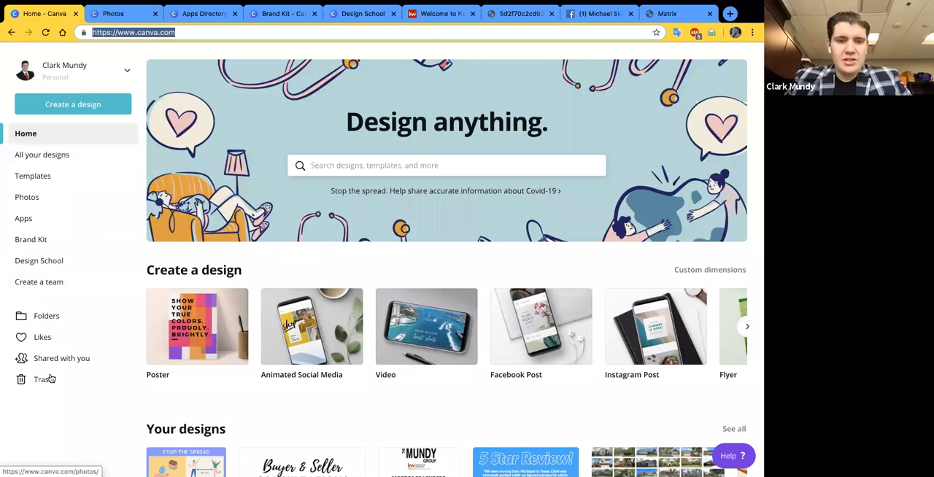
scroll(269, 248, down, 1)
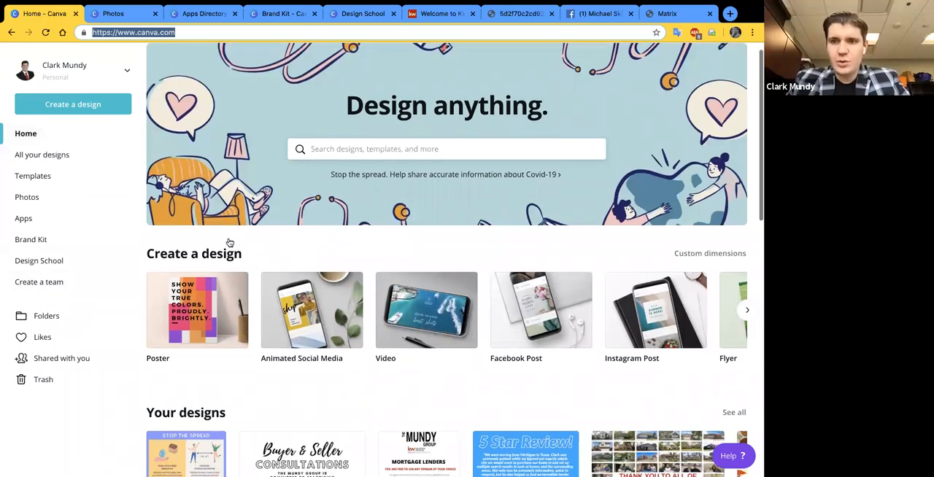
scroll(229, 243, down, 1)
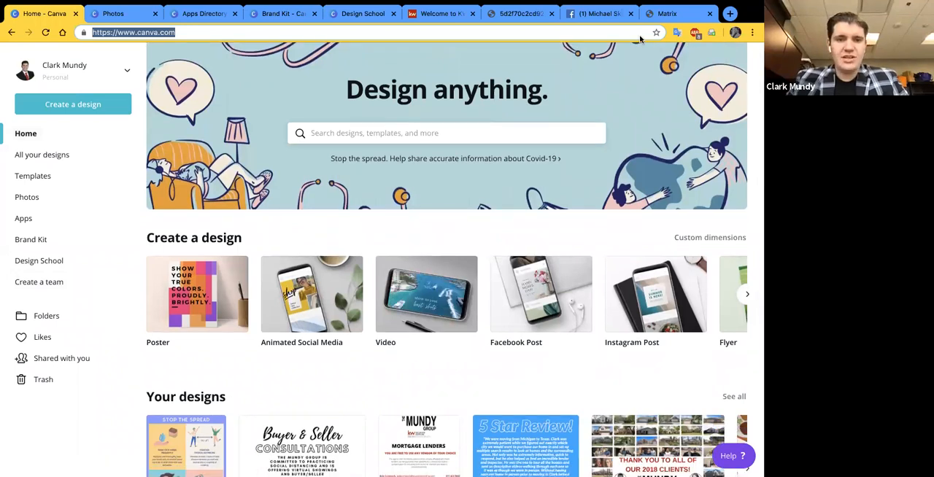
scroll(302, 286, down, 2)
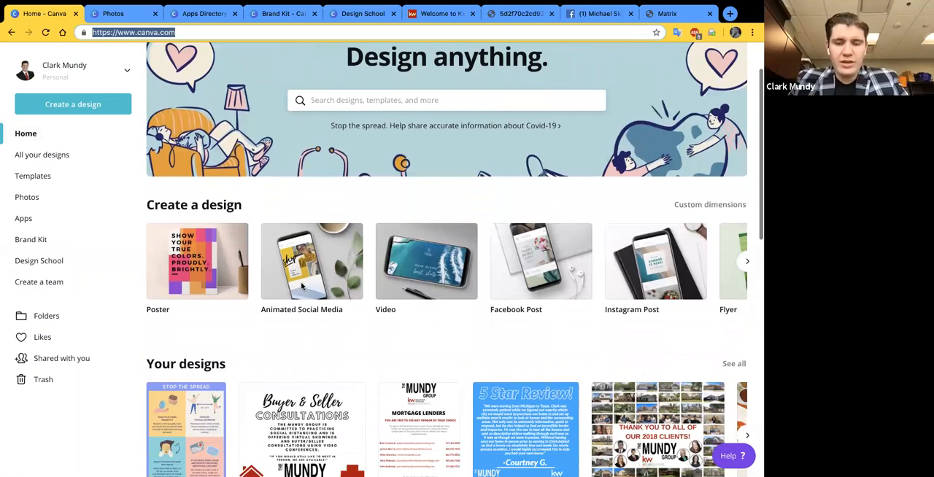
scroll(302, 286, down, 1)
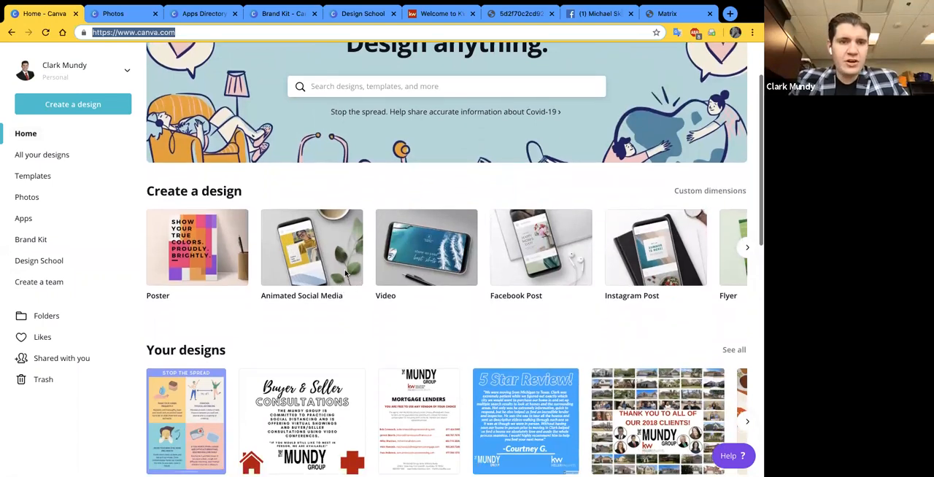
scroll(358, 274, down, 3)
scroll(379, 276, up, 2)
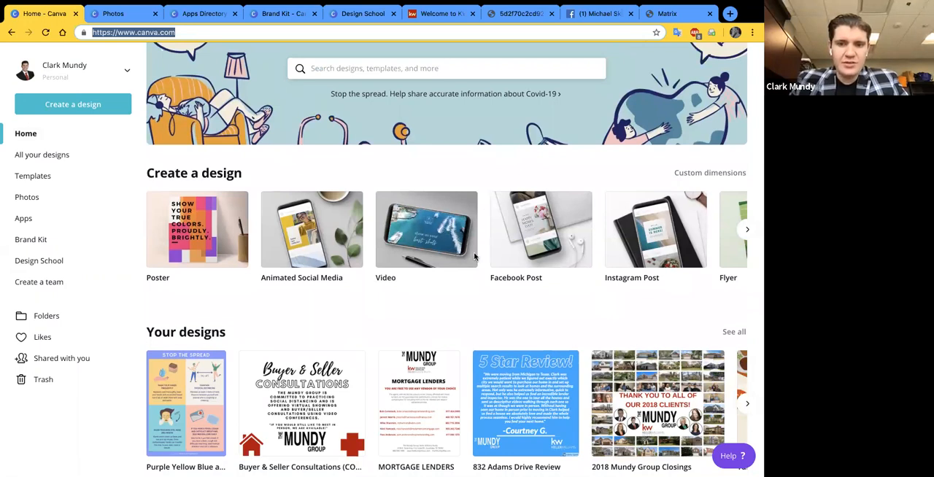
scroll(463, 256, up, 1)
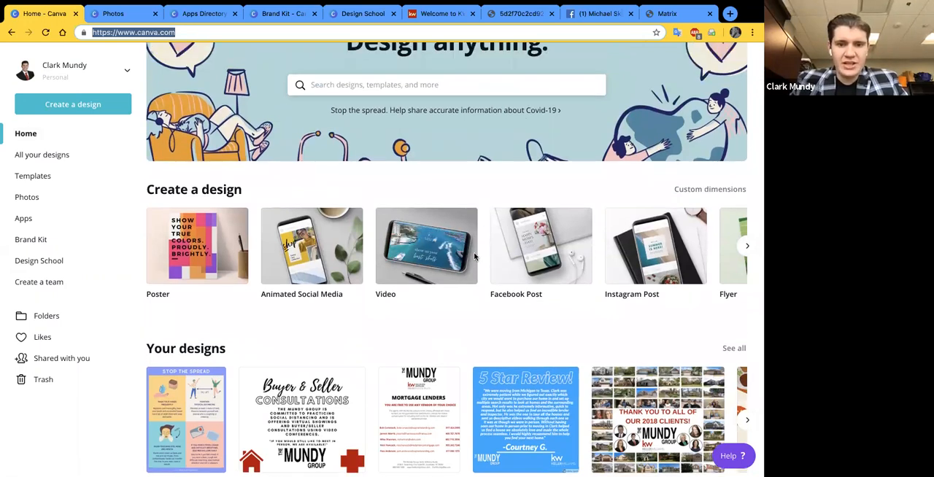
- Browse the design formats in the Create a design row, from Poster through Presentation, Infographic, Business Card and Resume
scroll(278, 261, right, 2)
scroll(241, 292, left, 2)
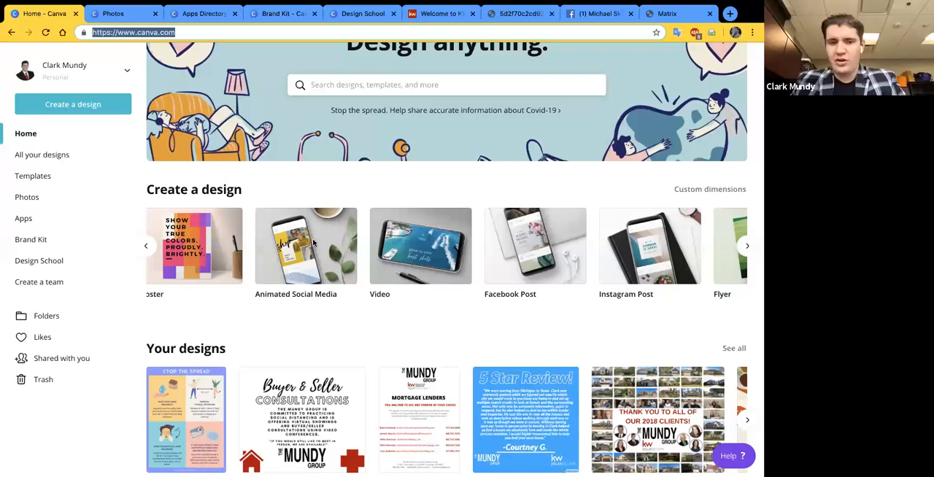
scroll(314, 243, right, 2)
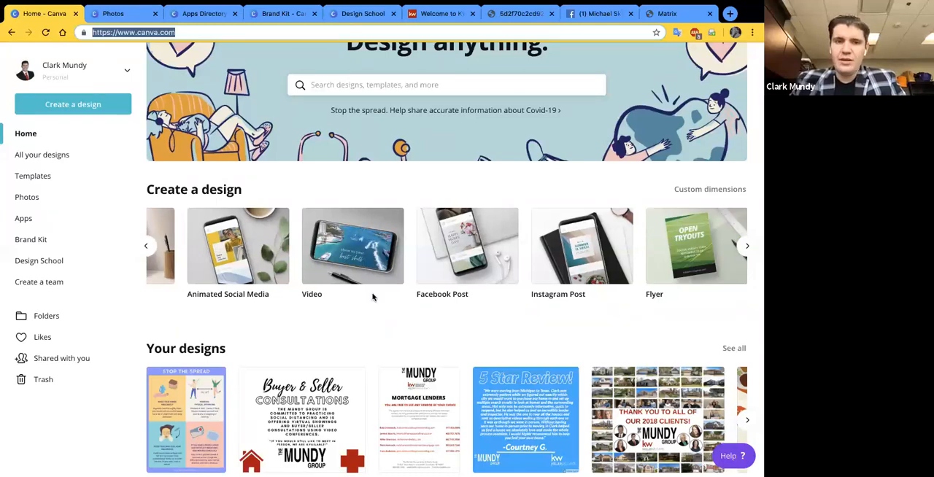
scroll(372, 292, right, 1)
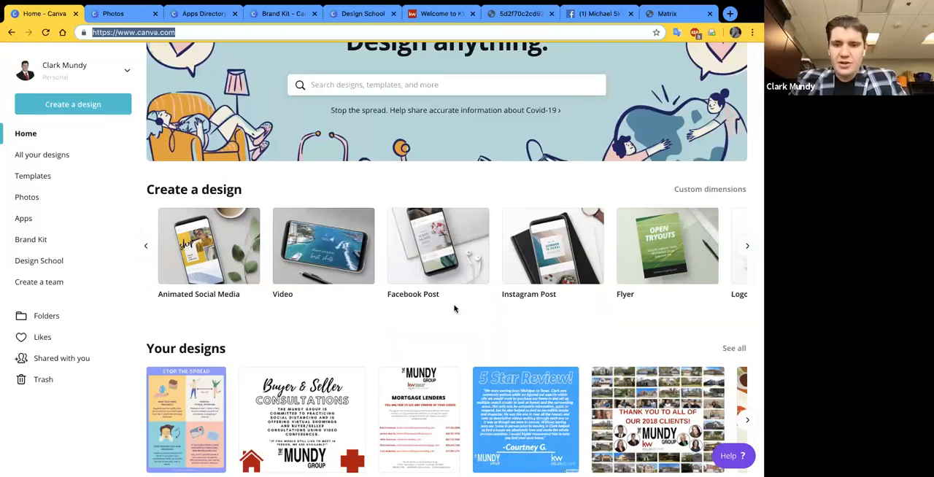
scroll(526, 292, right, 1)
scroll(584, 283, right, 3)
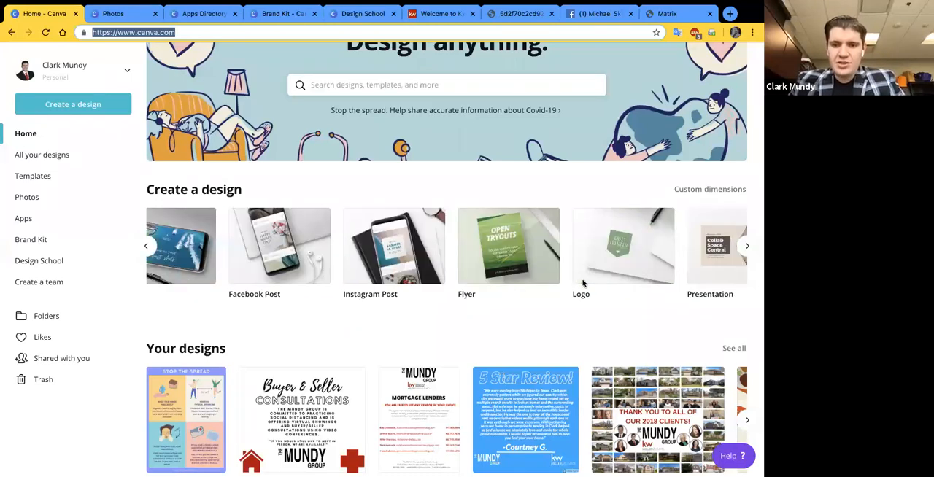
scroll(583, 283, right, 4)
scroll(584, 283, right, 4)
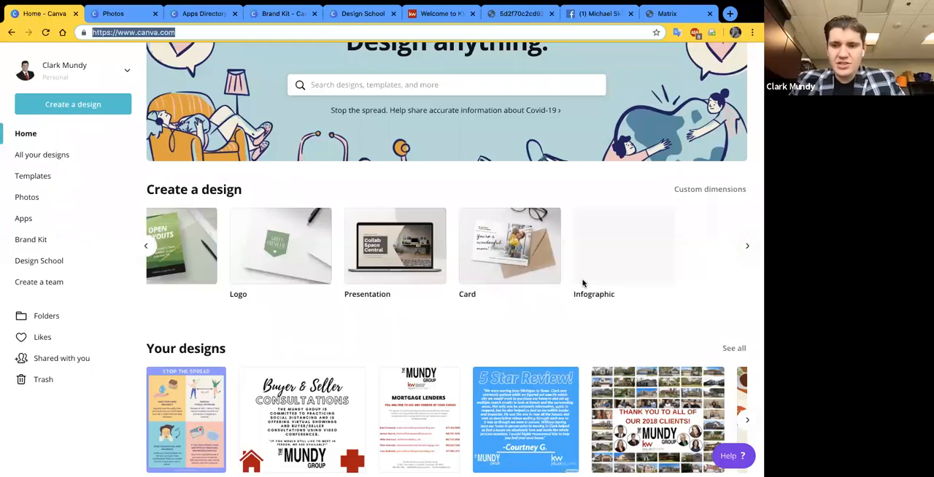
scroll(584, 283, right, 2)
scroll(583, 283, right, 3)
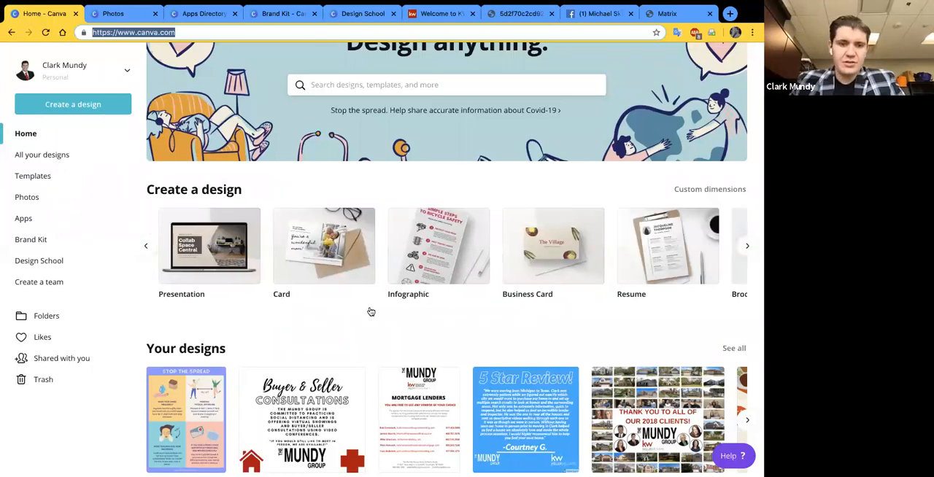
- Review the saved projects under Your designs and the Instagram Posts templates on the home page
scroll(273, 185, down, 1)
scroll(273, 185, down, 1)
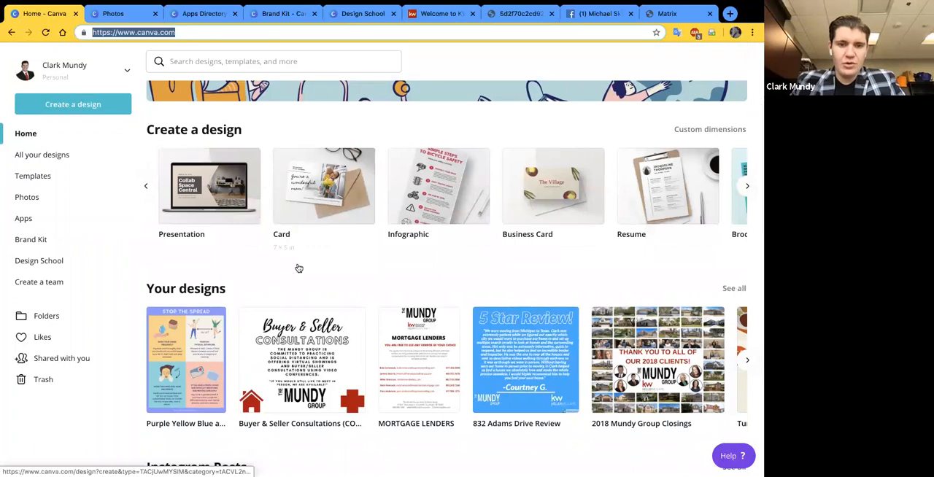
scroll(298, 267, down, 1)
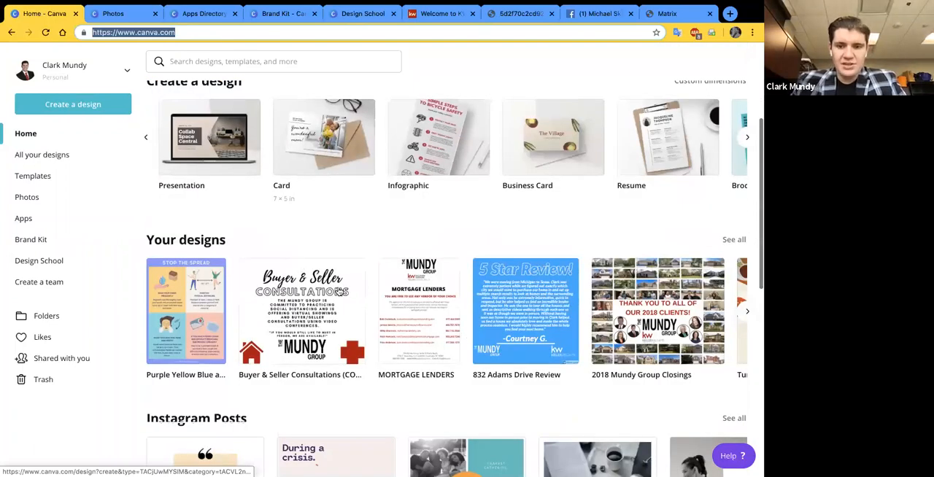
scroll(340, 291, down, 4)
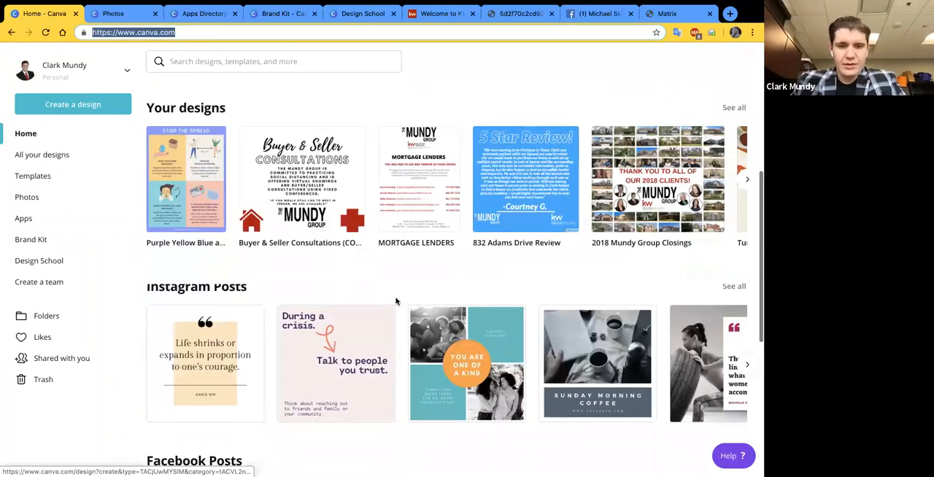
scroll(417, 305, down, 2)
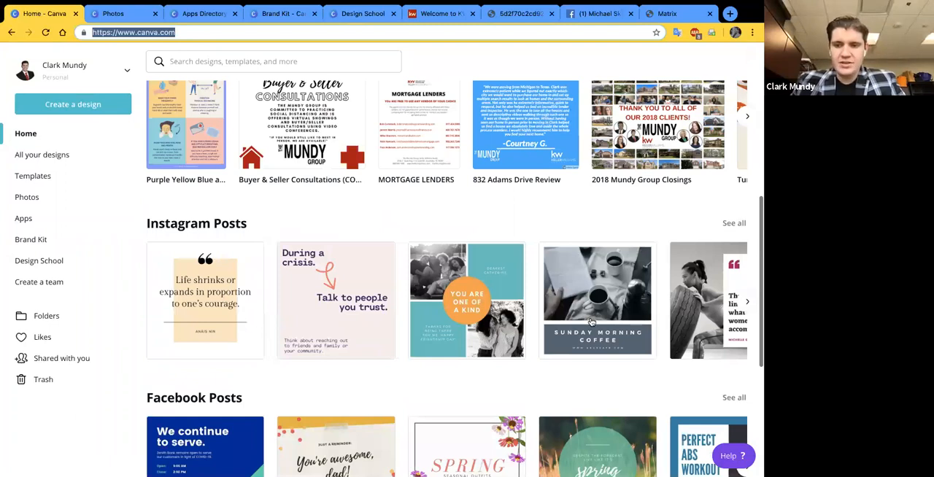
scroll(591, 322, right, 3)
scroll(577, 322, down, 3)
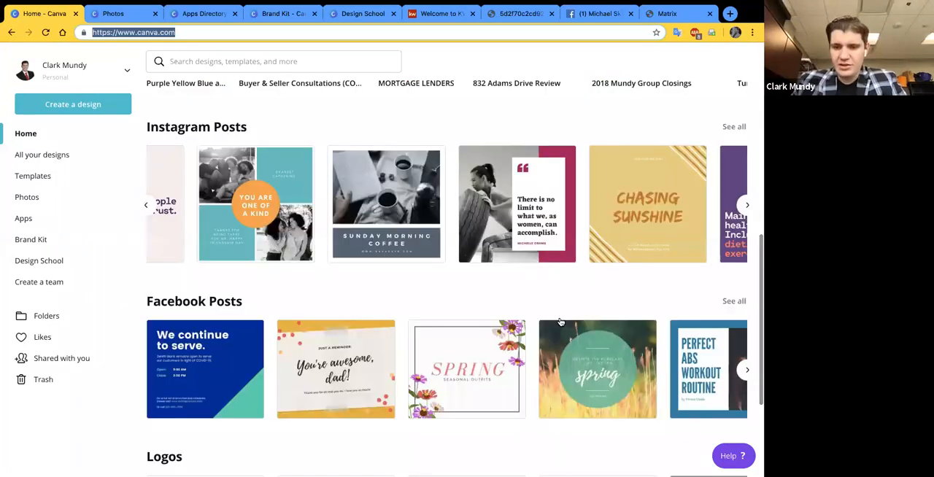
- Examine the Facebook Posts templates and go through the Logos templates to the end of their row
scroll(540, 332, down, 4)
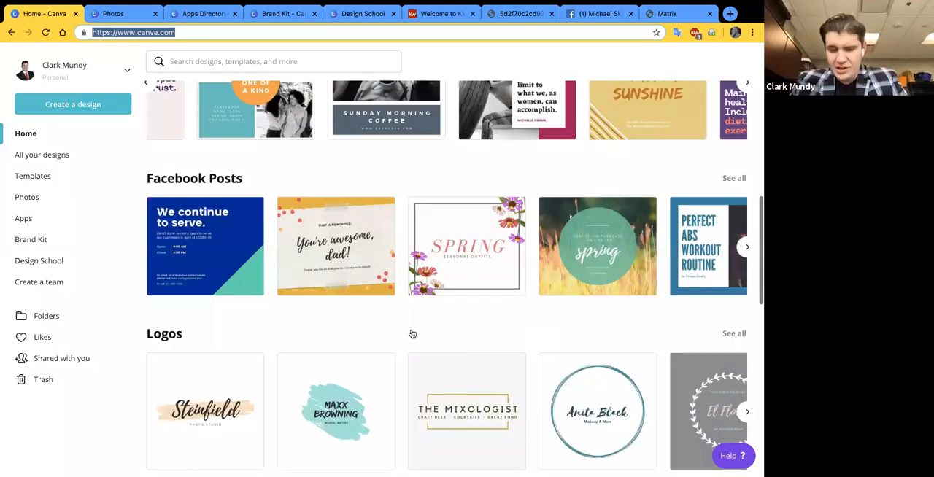
scroll(467, 336, down, 3)
scroll(438, 336, right, 1)
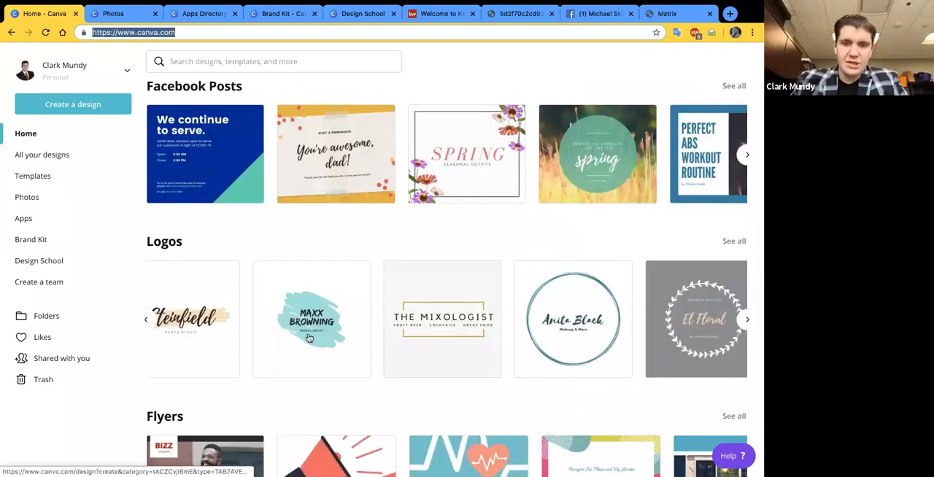
scroll(523, 346, right, 3)
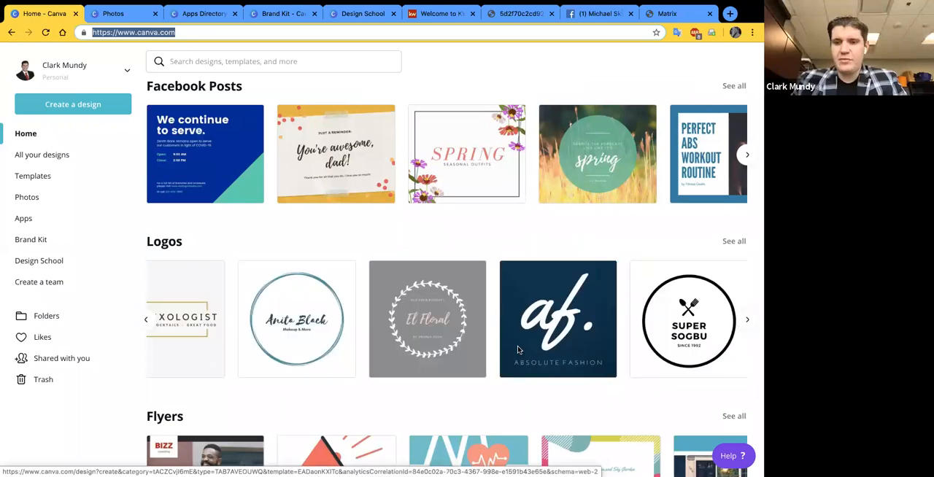
scroll(516, 350, right, 2)
scroll(516, 352, right, 1)
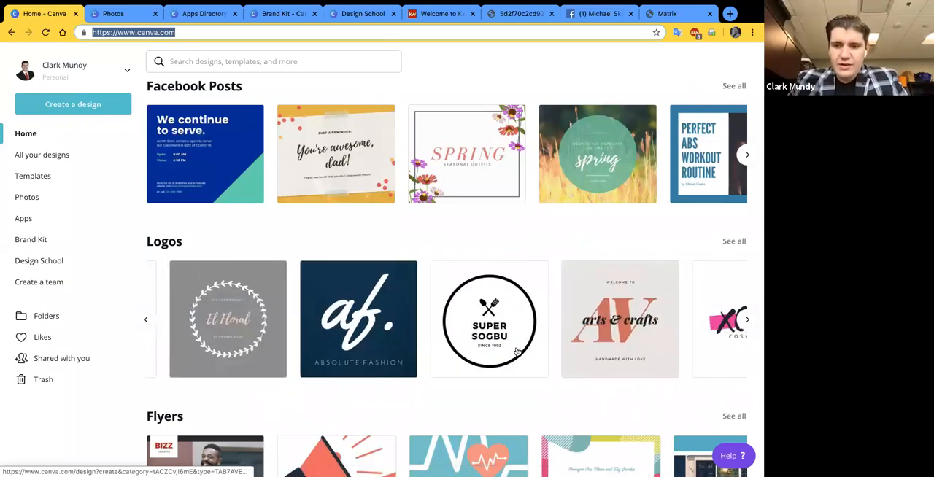
scroll(522, 223, down, 2)
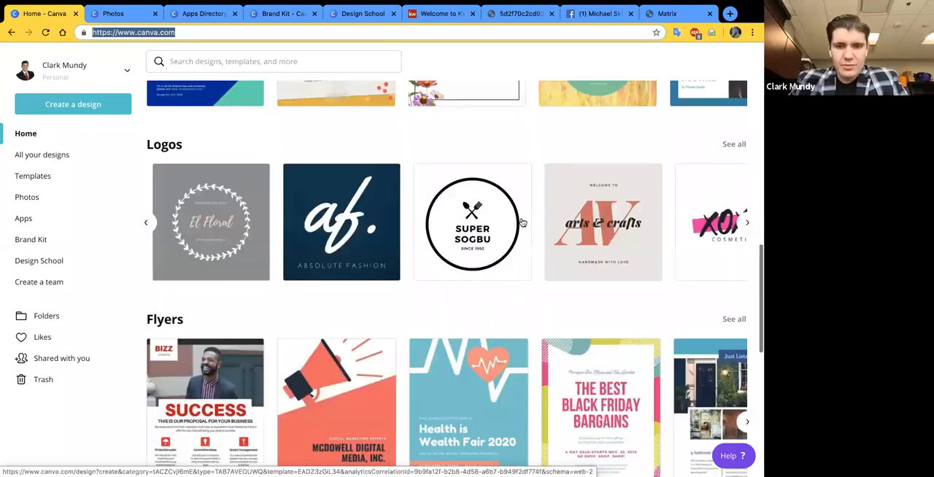
scroll(523, 222, down, 1)
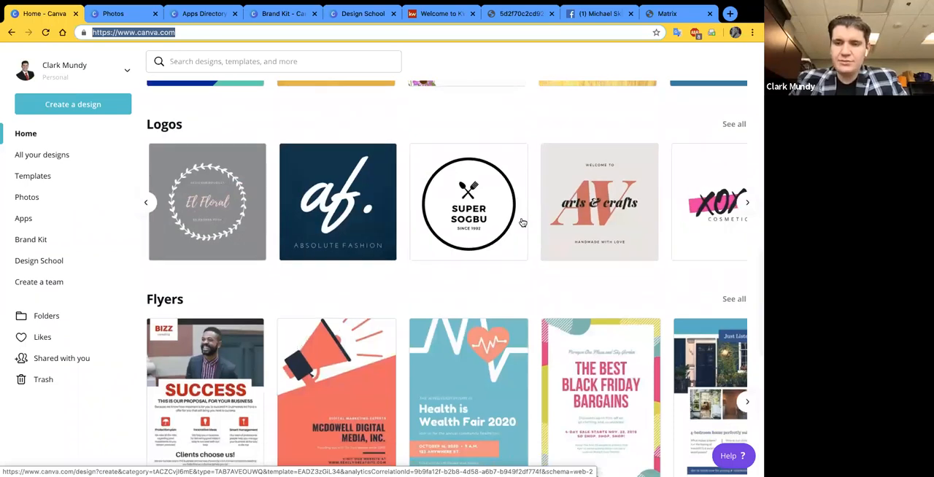
scroll(523, 222, right, 3)
scroll(376, 245, right, 3)
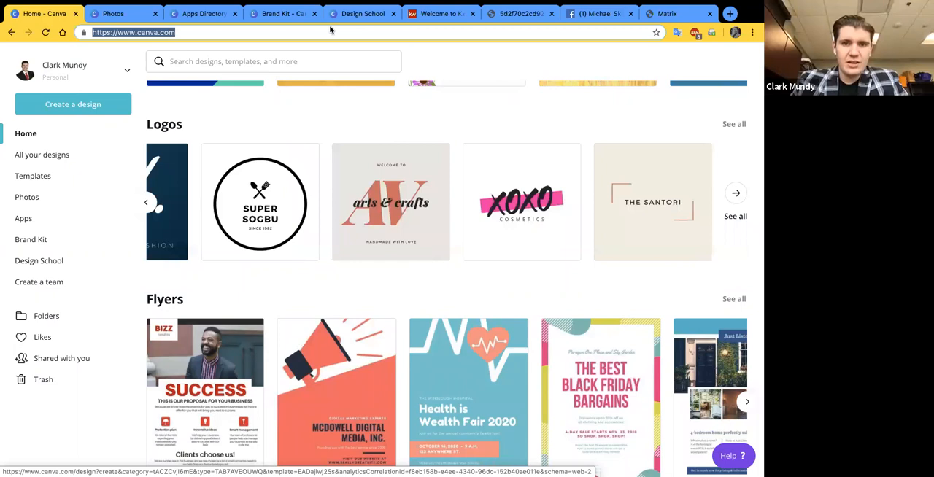
- Examine the home page's further template categories, from Flyers, Social Media and Posters down to YouTube Thumbnails and Zoom Virtual Backgrounds
scroll(423, 113, down, 3)
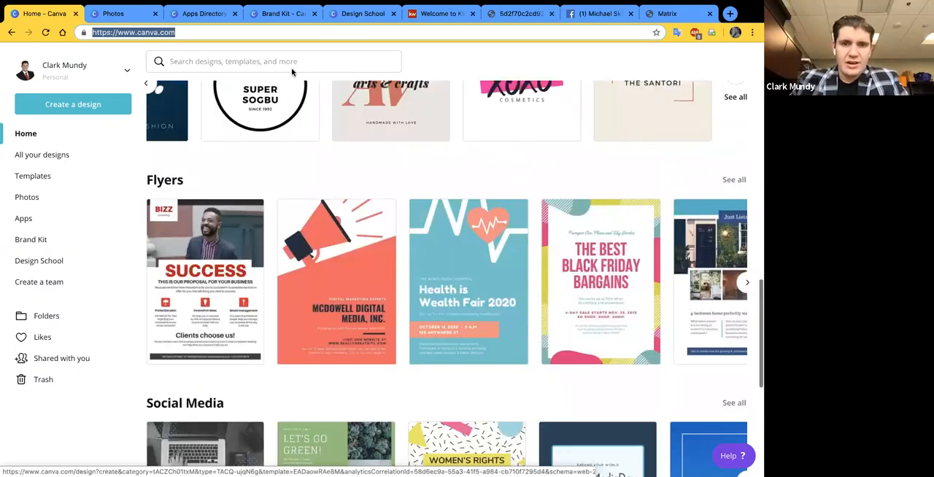
scroll(299, 190, down, 5)
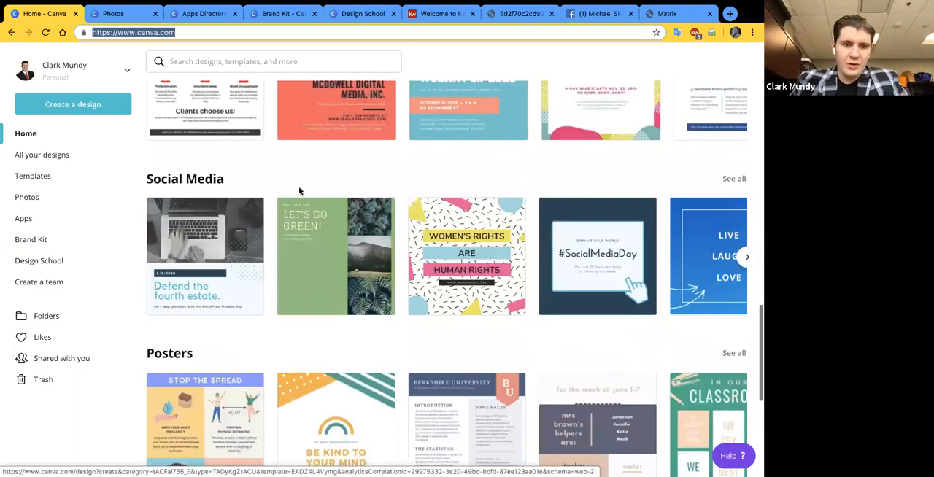
scroll(275, 249, down, 3)
right_click(259, 227)
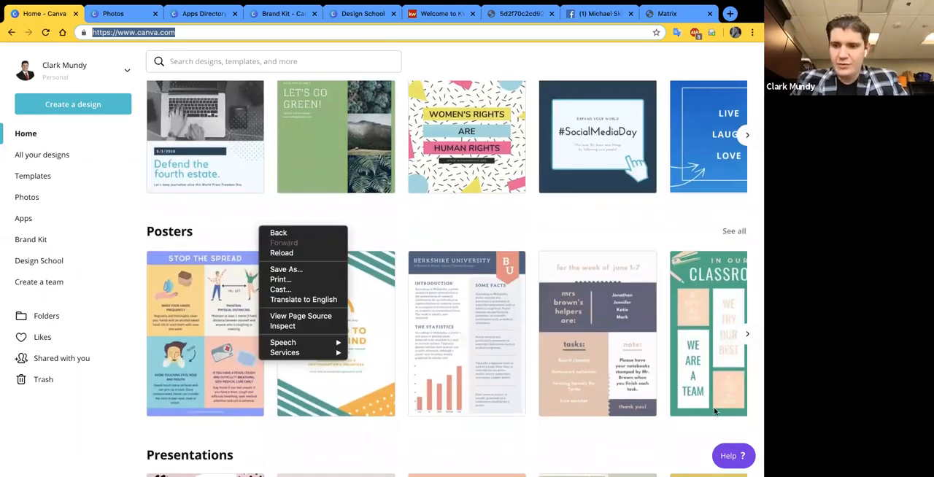
click(711, 282)
scroll(712, 282, down, 3)
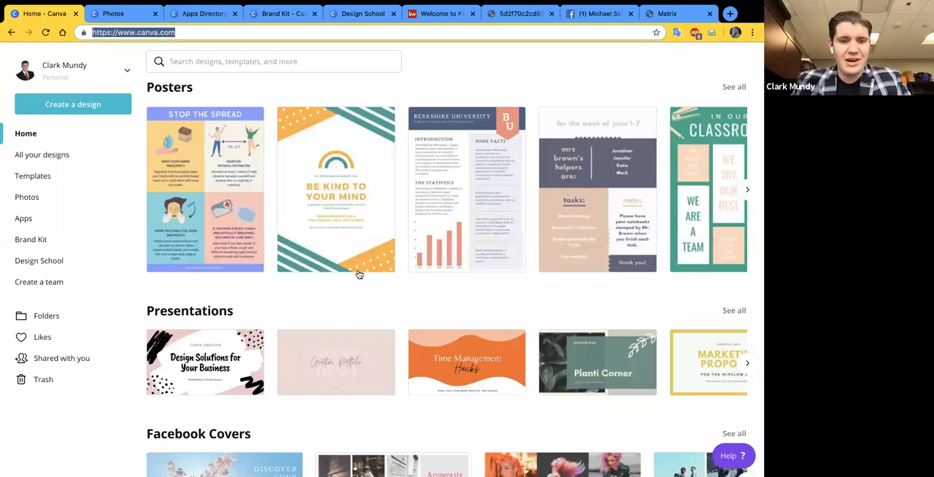
scroll(437, 361, down, 2)
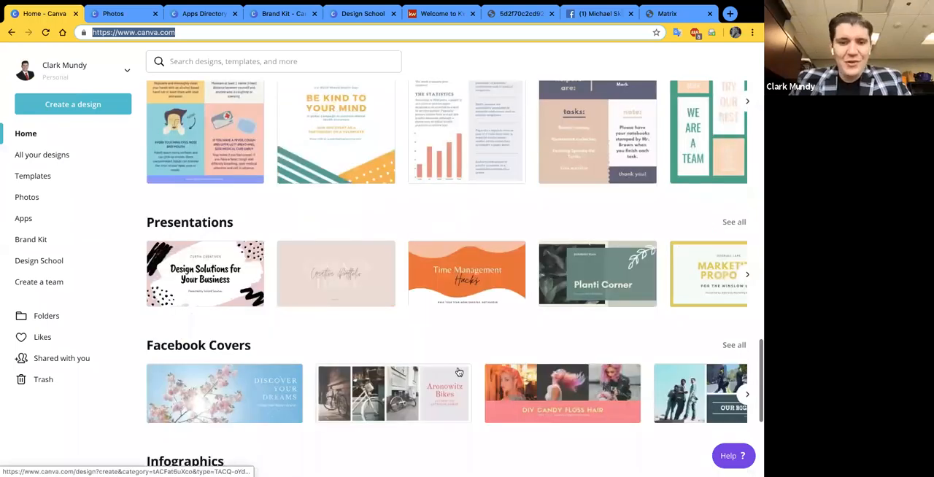
scroll(459, 373, down, 2)
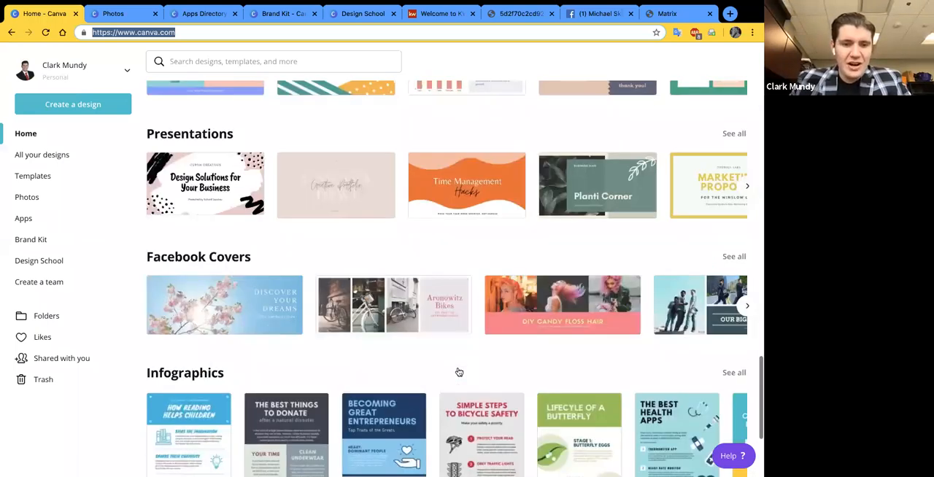
scroll(459, 372, down, 4)
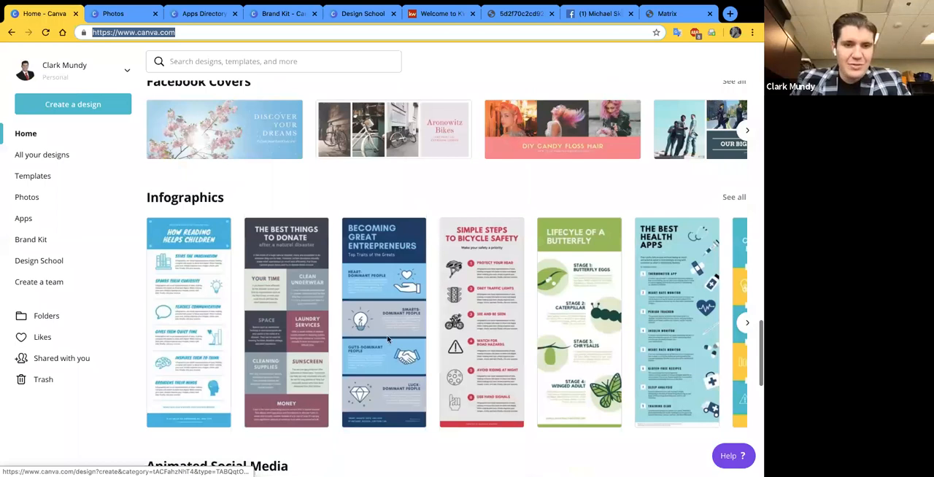
scroll(199, 286, down, 9)
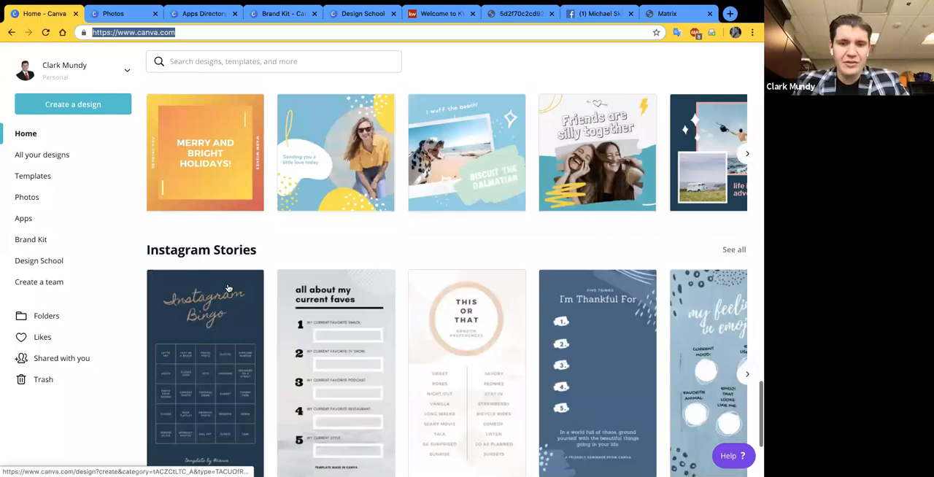
scroll(228, 289, down, 6)
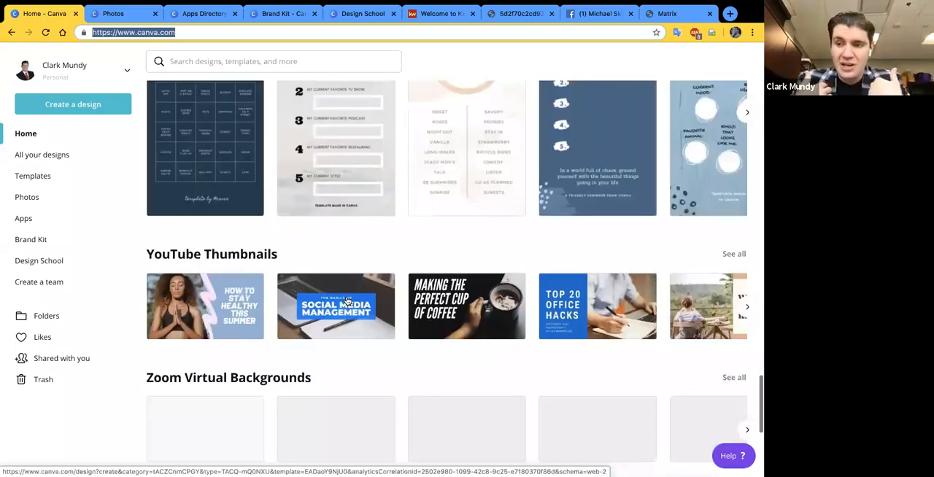
scroll(349, 301, down, 3)
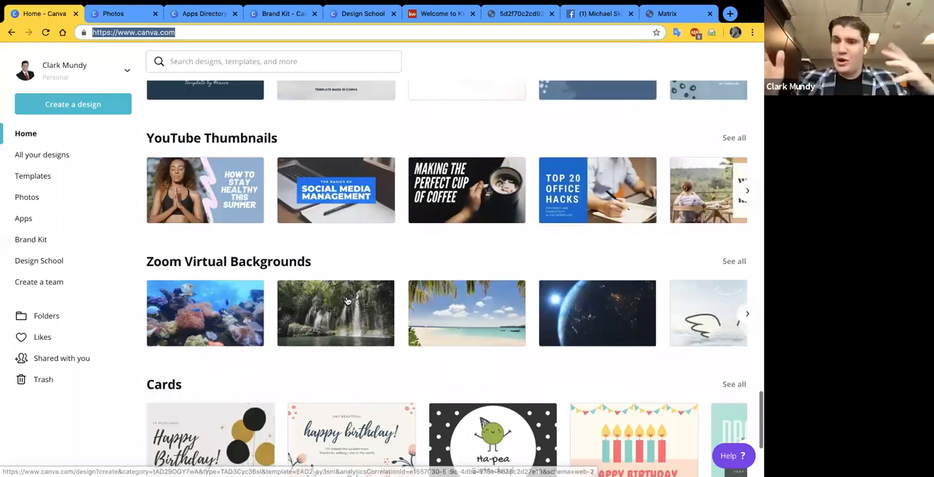
- Look through the Zoom Virtual Backgrounds templates on the Canva home page to the end of their row
scroll(348, 302, down, 1)
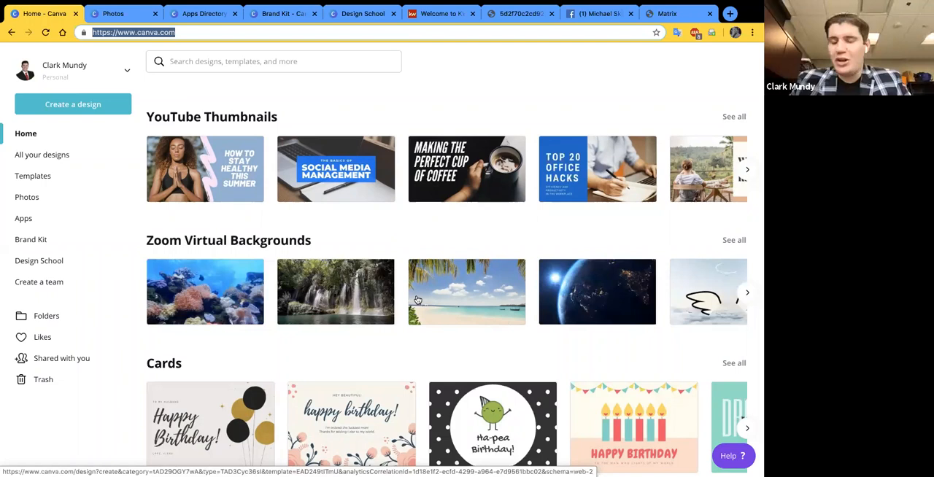
scroll(417, 300, right, 3)
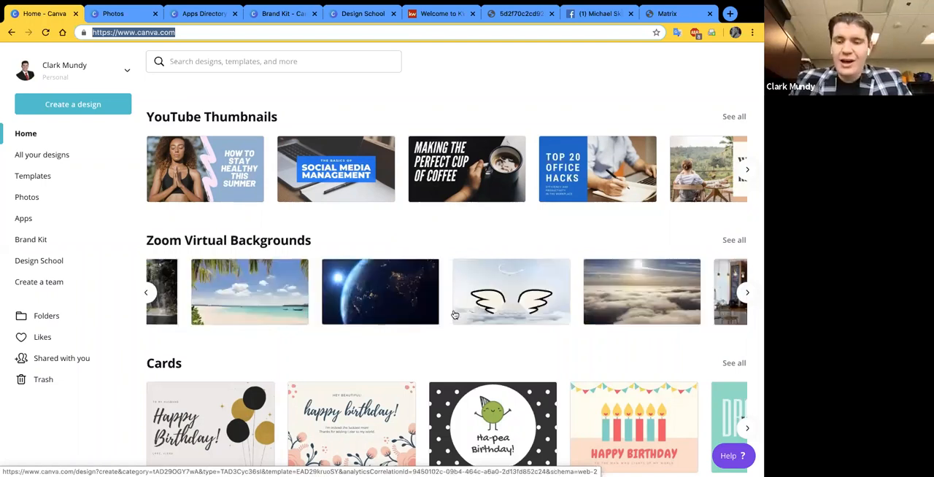
scroll(454, 314, right, 2)
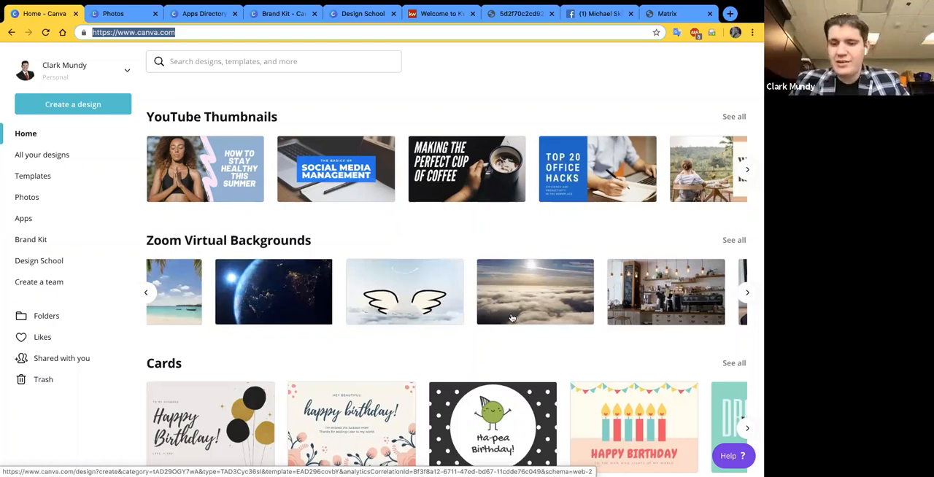
scroll(475, 324, right, 2)
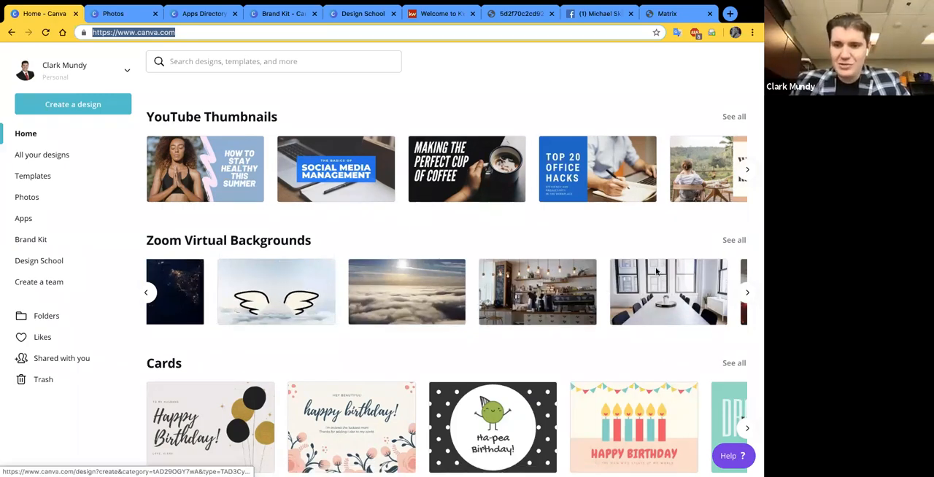
scroll(651, 268, right, 2)
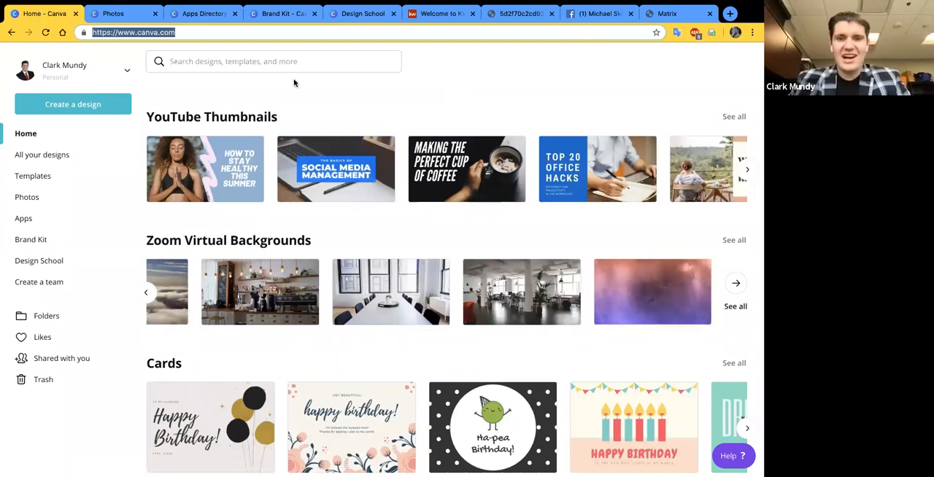
click(687, 73)
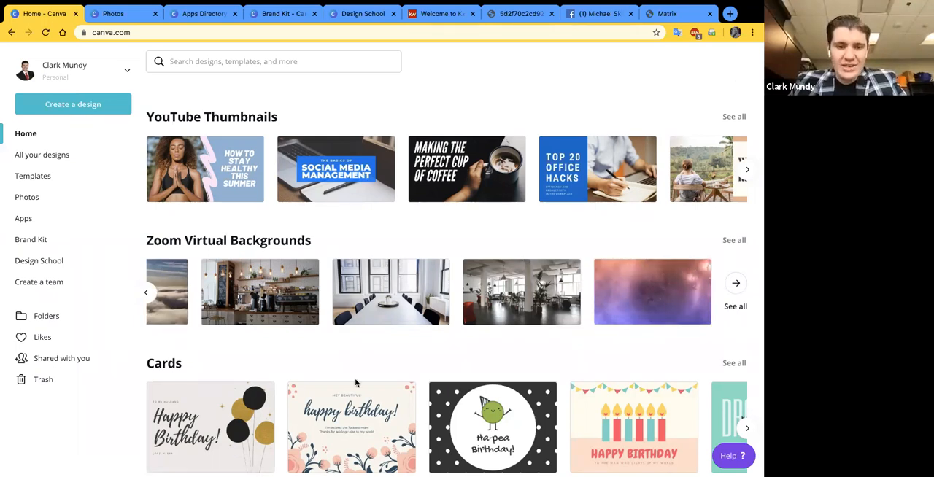
- Review the remaining home page template categories, from Cards and Videos through YouTube Channel Art and Desktop Wallpapers to Pinterest Pins
scroll(355, 382, down, 5)
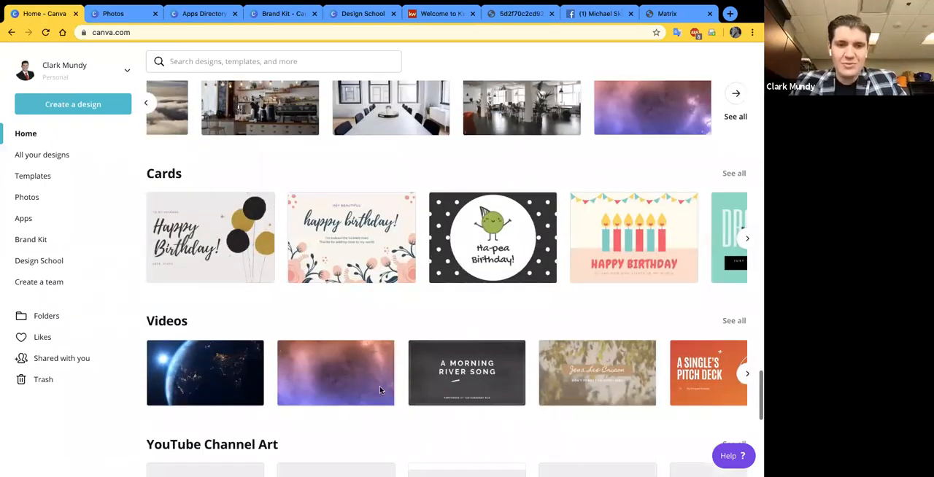
scroll(347, 400, down, 5)
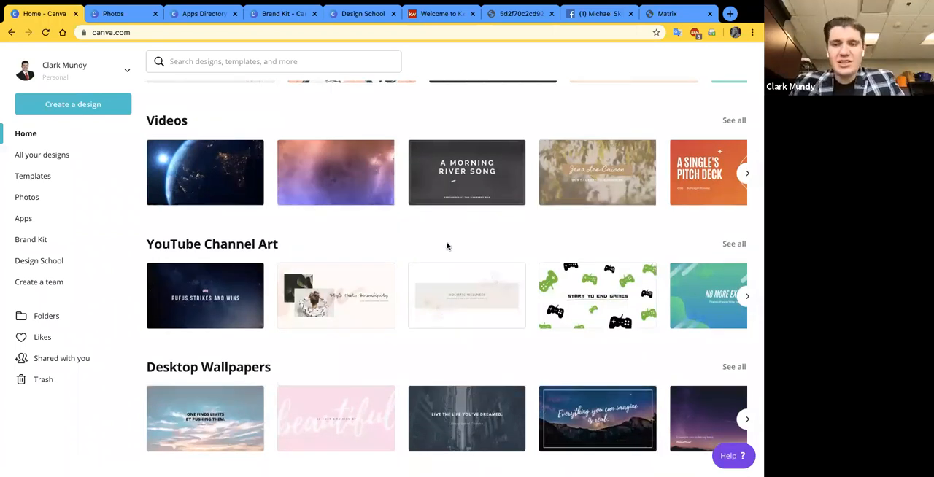
scroll(474, 219, down, 2)
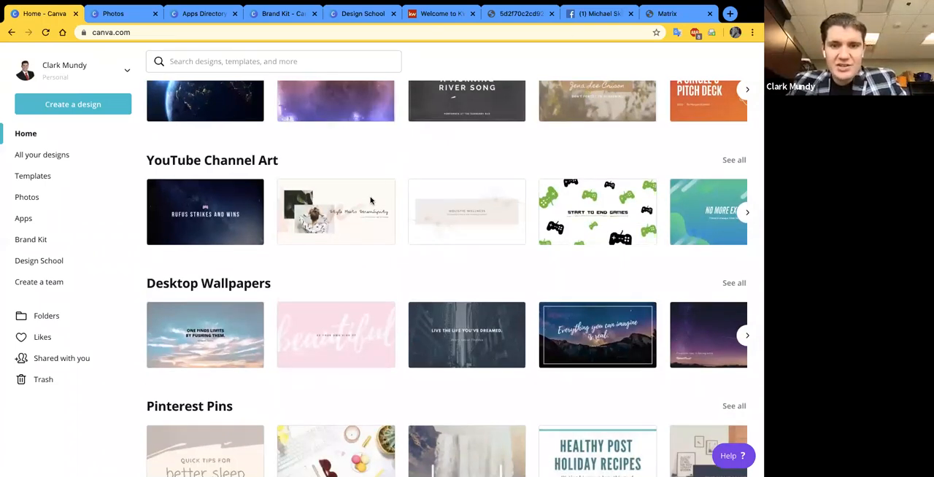
scroll(367, 203, down, 2)
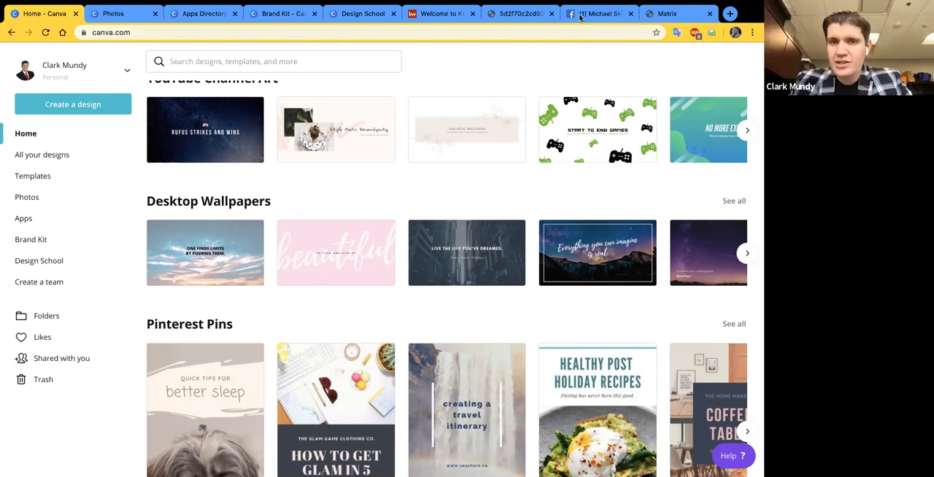
- Switch to the KW Connect site (kwconnect.com) and open the Logos and Branding page from its Marketing resources
click(447, 14)
click(140, 33)
text(kwcon)
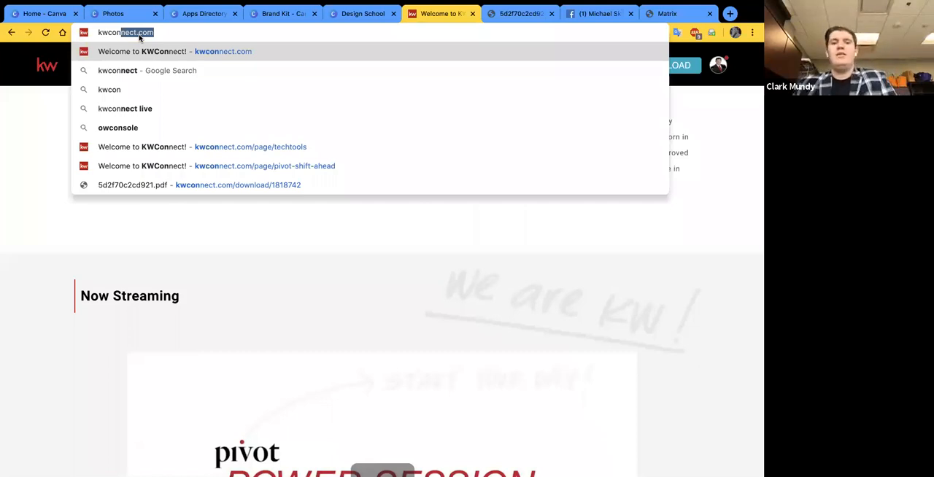
key(Return)
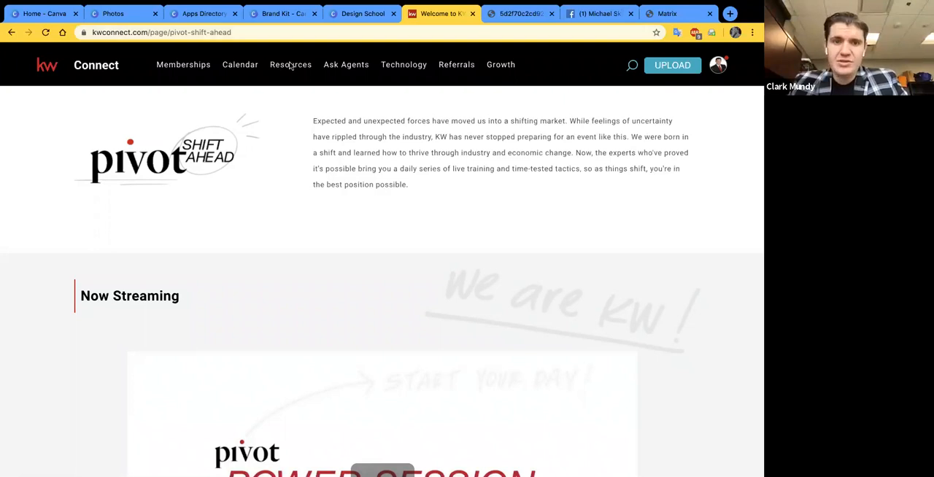
mouse_move(299, 70)
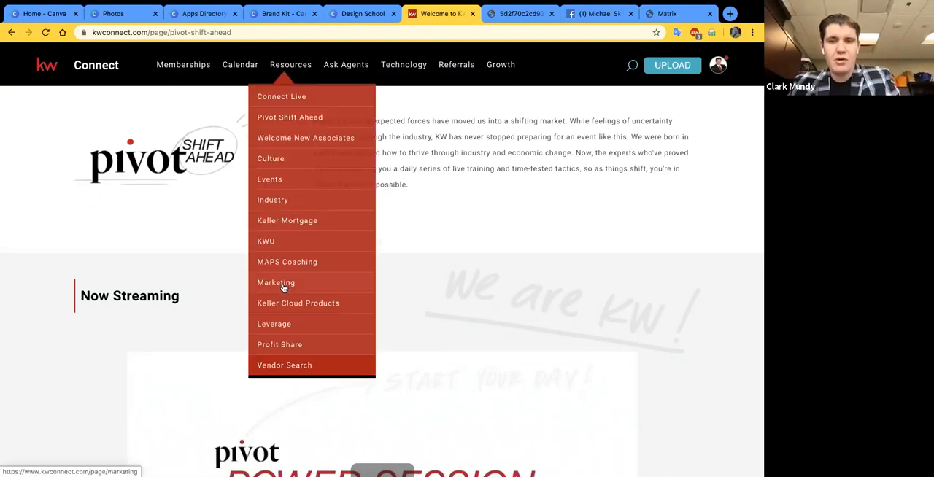
click(283, 288)
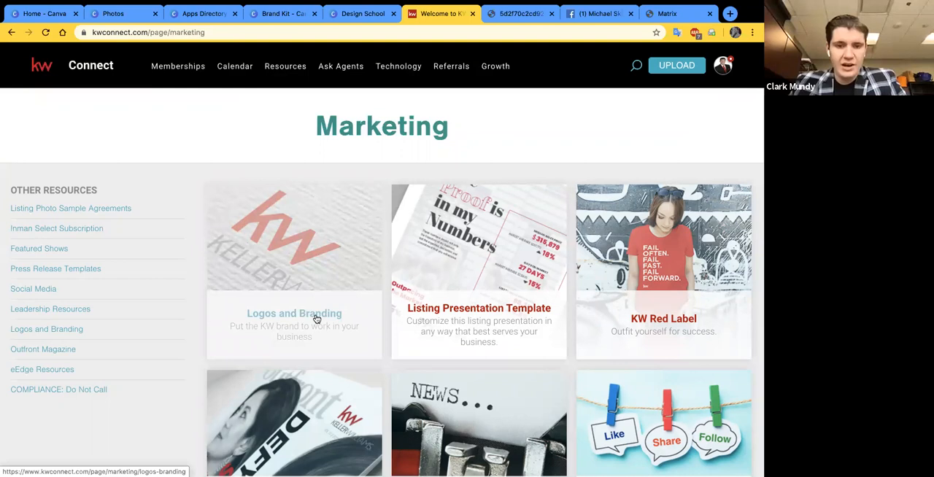
click(317, 319)
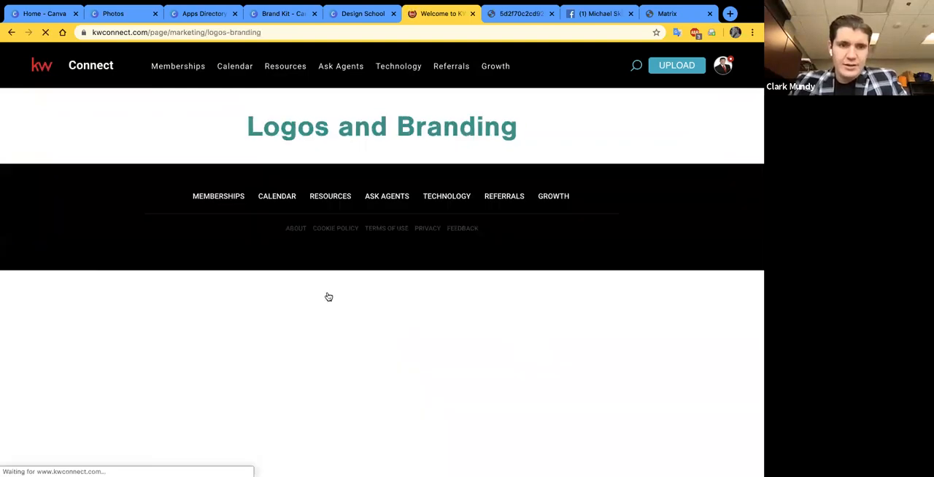
- Examine the Logos and Branding page, from the Identity & Style Guide and resource descriptions to the Market Center Logos download instructions
scroll(330, 285, down, 1)
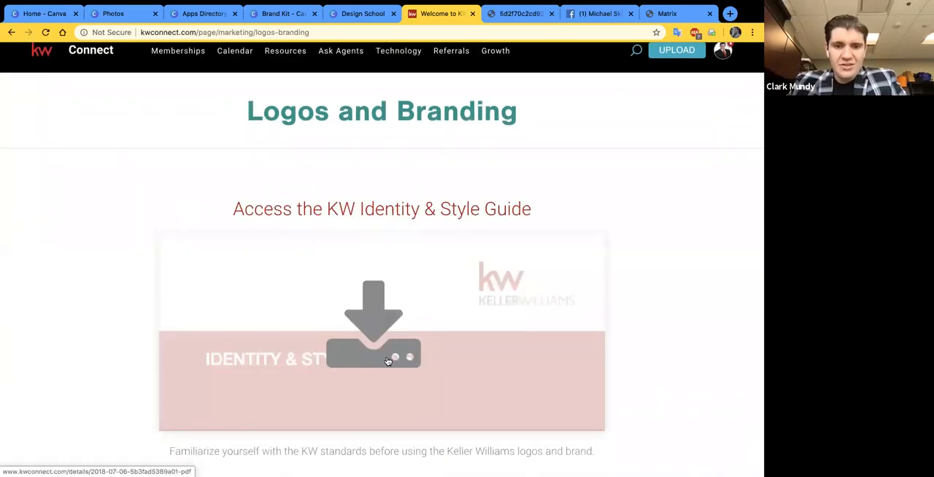
scroll(124, 297, down, 1)
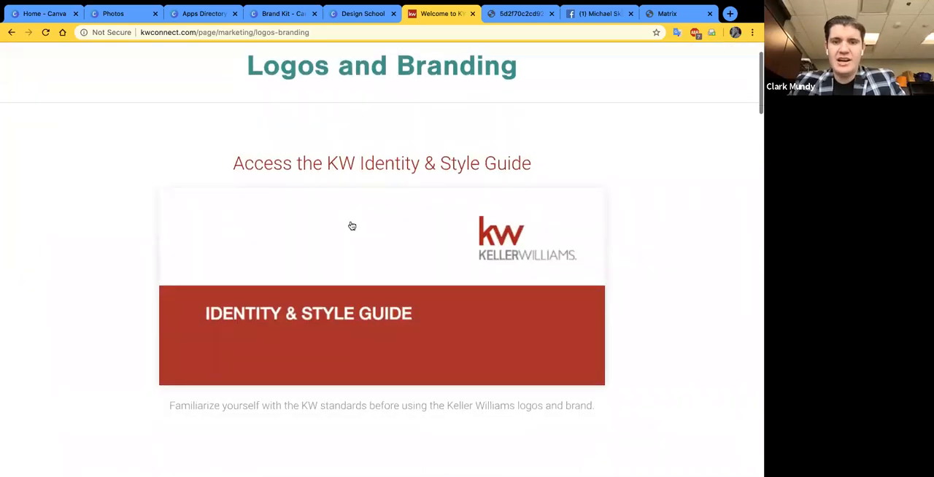
scroll(93, 334, down, 1)
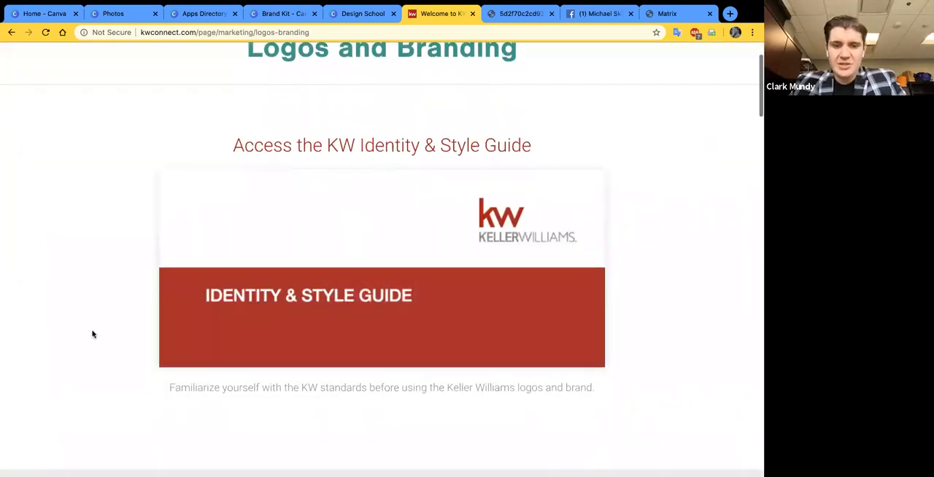
scroll(93, 334, down, 2)
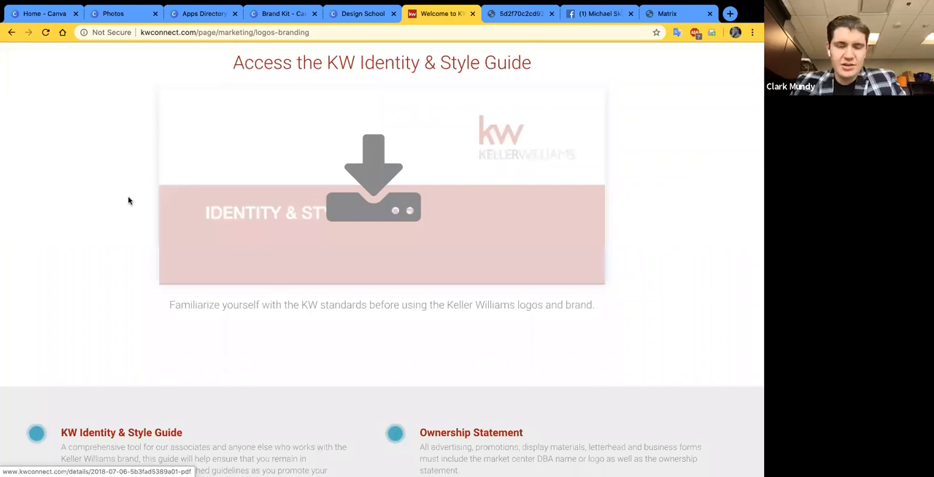
scroll(92, 275, down, 4)
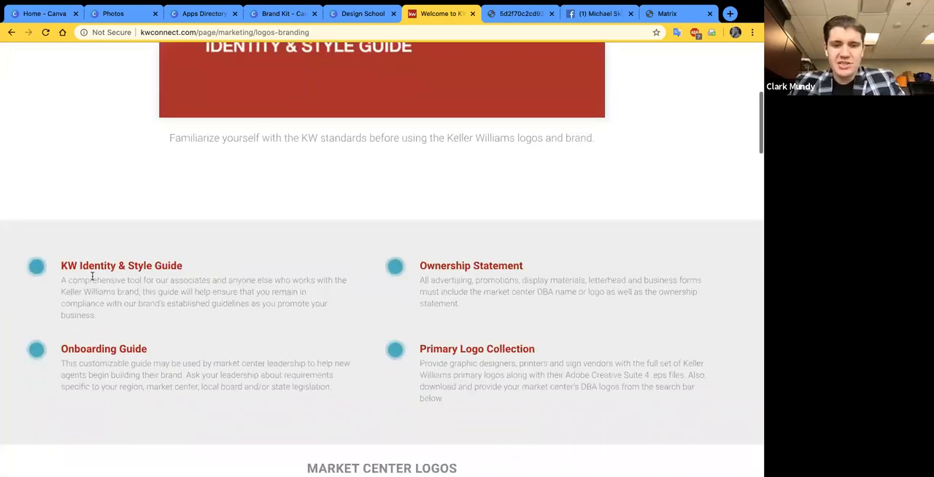
scroll(92, 276, down, 4)
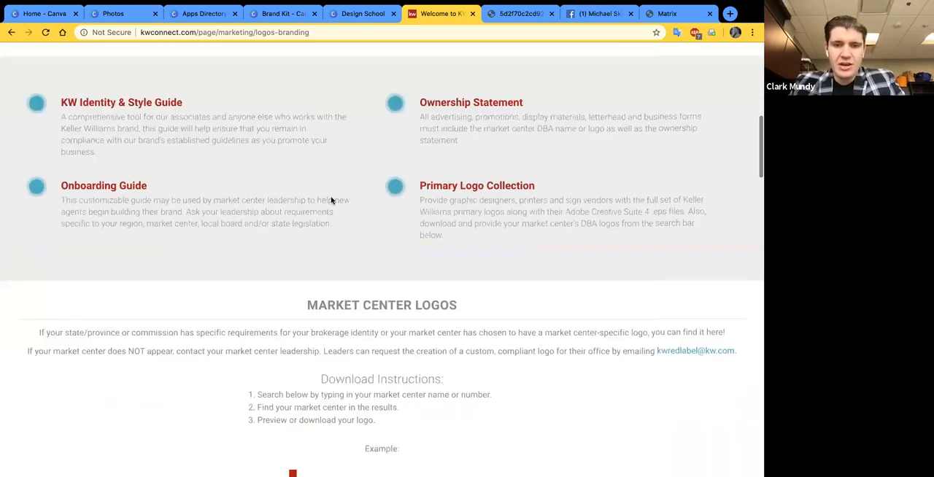
scroll(331, 200, down, 5)
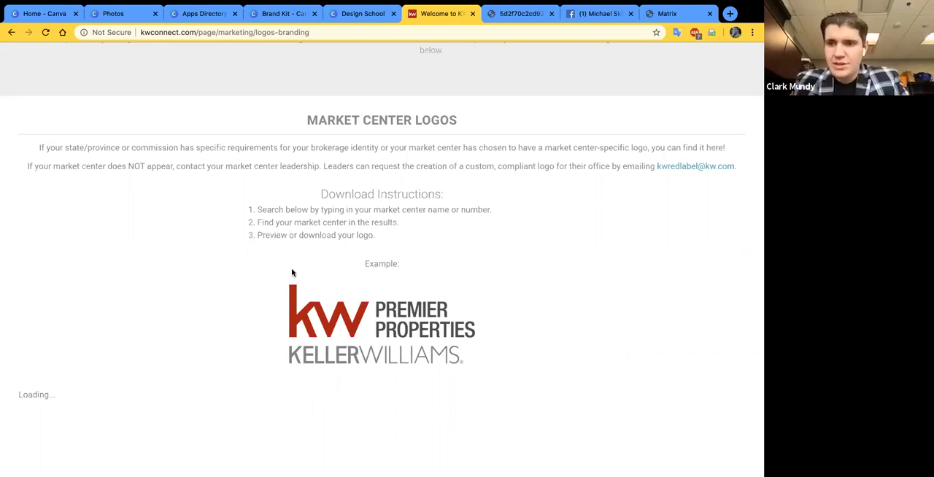
- Return to the Identity & Style Guide banner on the Logos and Branding page and open the guide's details page
scroll(292, 273, up, 5)
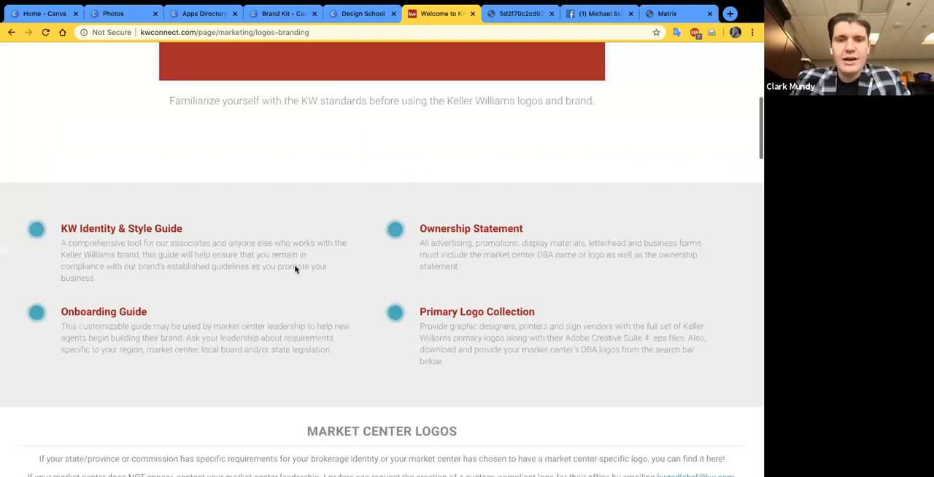
scroll(292, 255, up, 1)
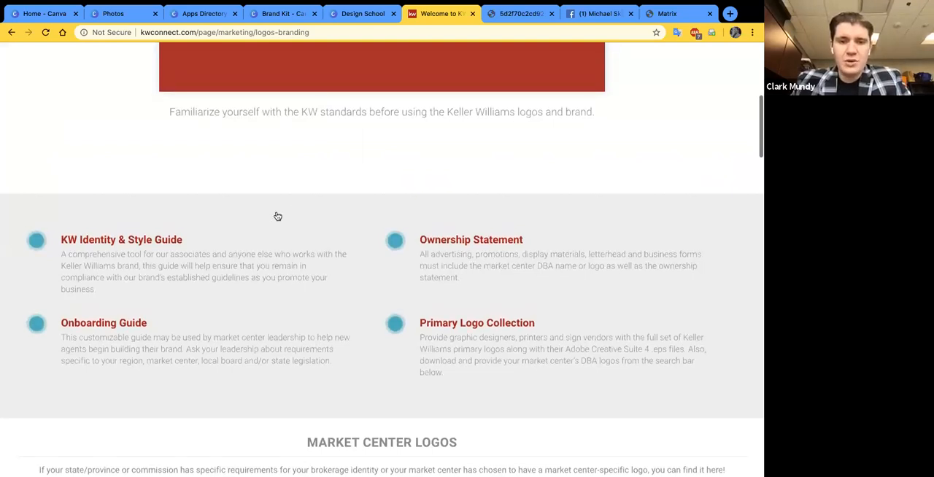
scroll(281, 205, up, 3)
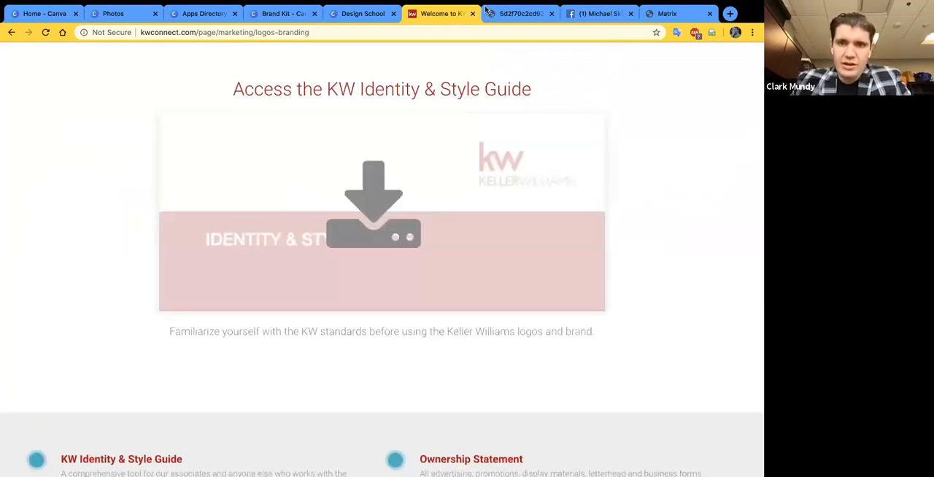
click(431, 171)
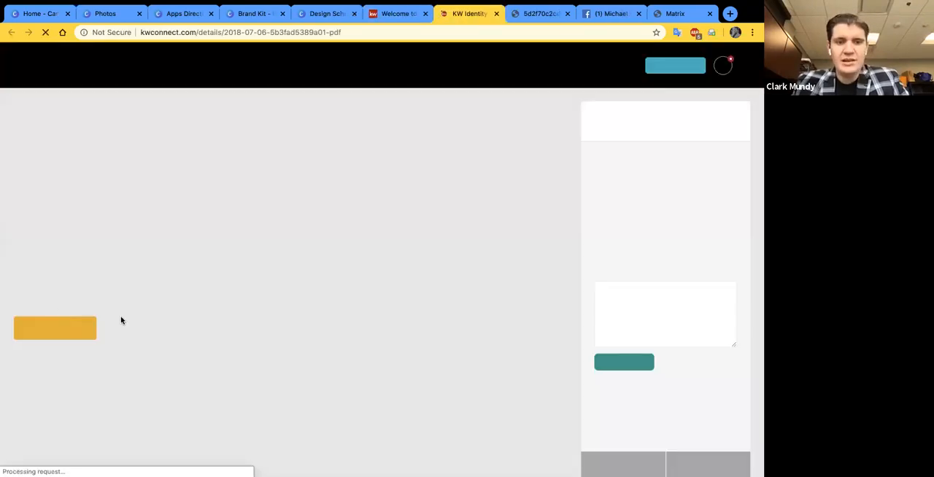
- Highlight the guide's Updated at date, highlight the full list of notable updates as of July 2019, and clear the selection
drag(113, 319, 59, 315)
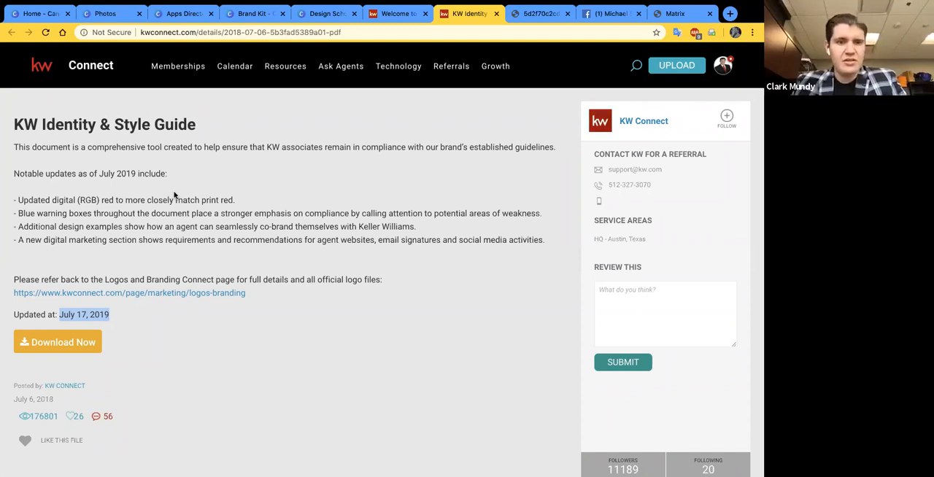
triple_click(15, 174)
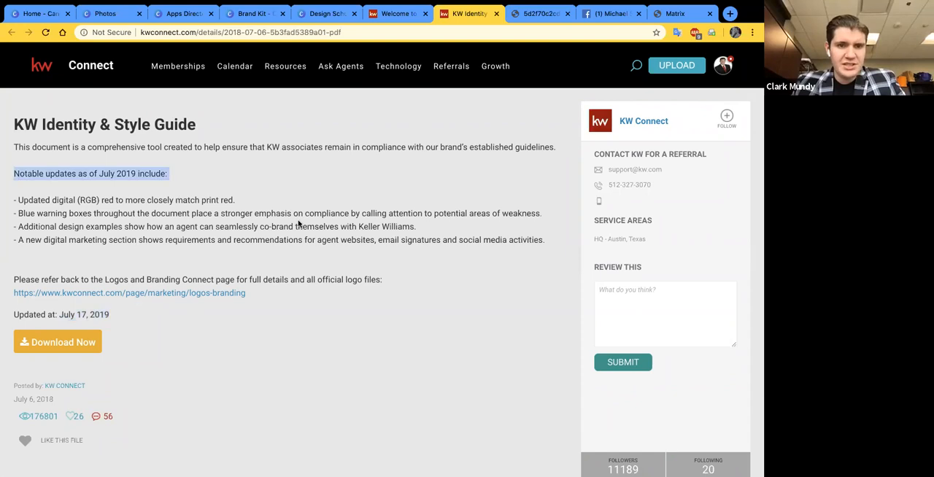
shift+click(298, 224)
drag(387, 231, 547, 246)
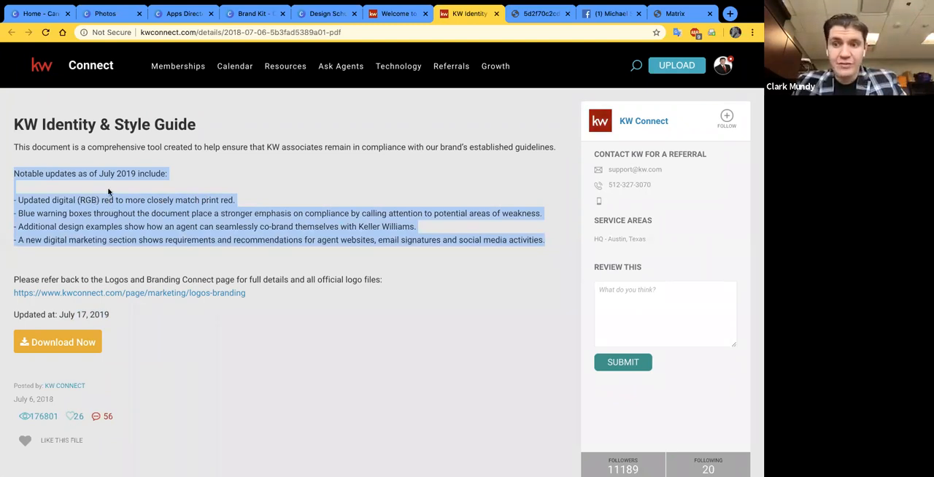
click(262, 203)
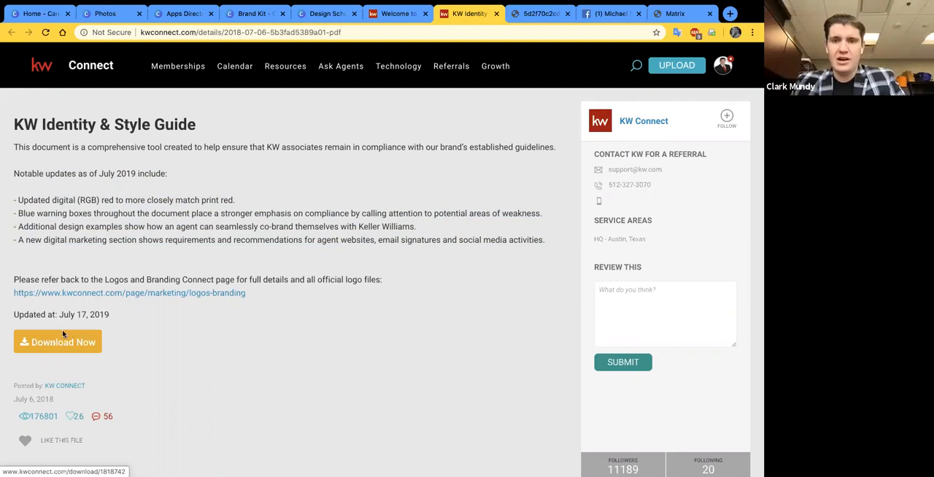
- Switch to the already open style guide PDF and examine it from the Color Palette section back to Letterhead Structure
click(524, 17)
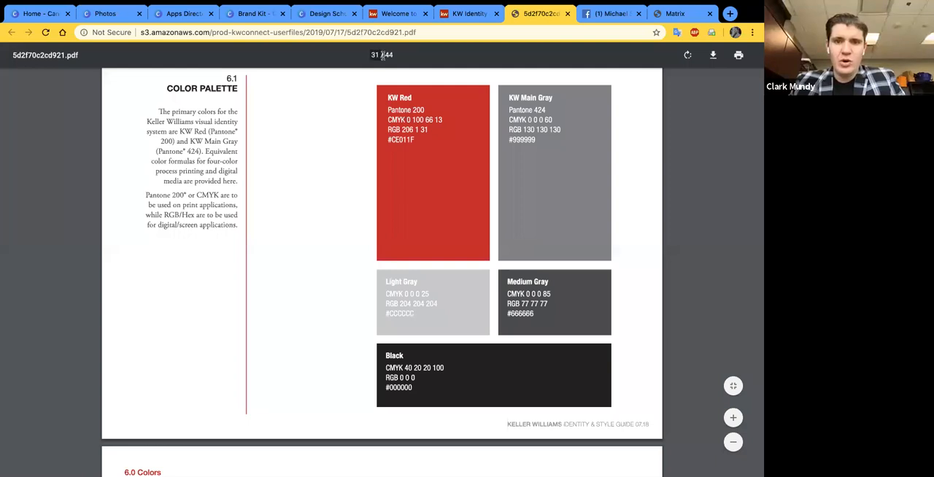
scroll(355, 134, up, 1)
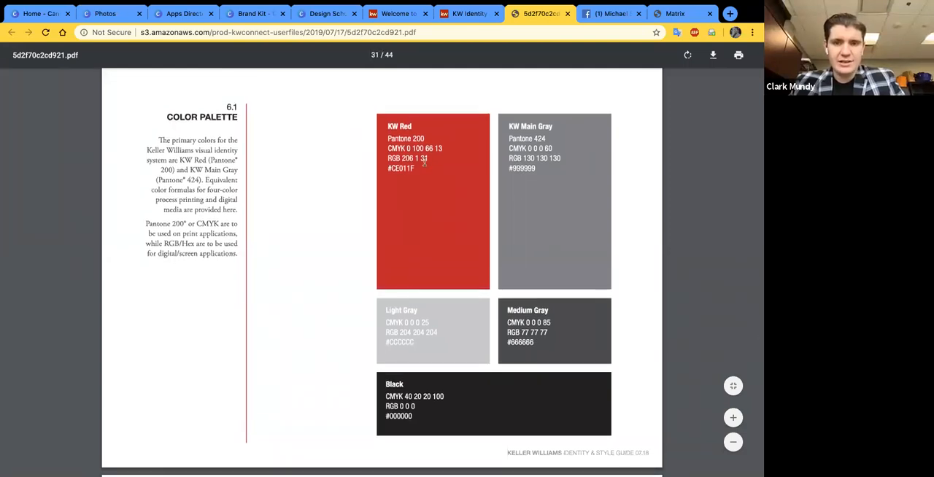
scroll(353, 194, up, 2)
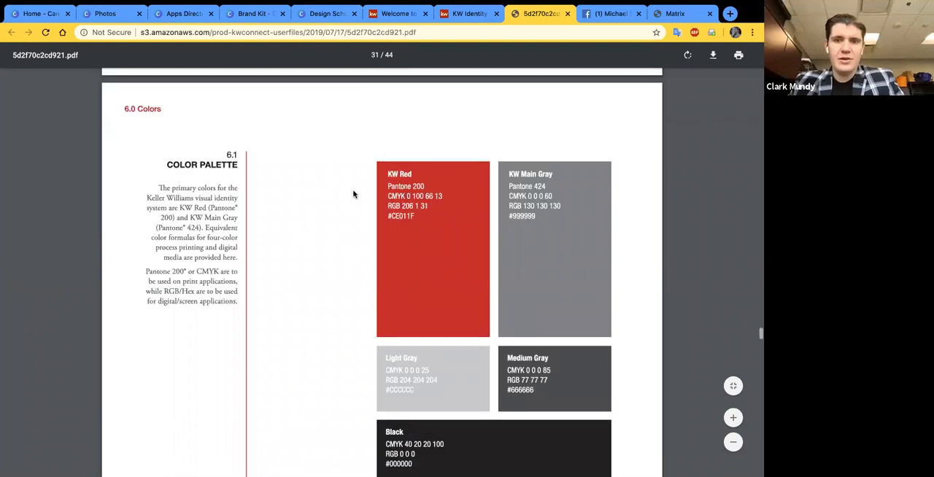
scroll(353, 195, up, 20)
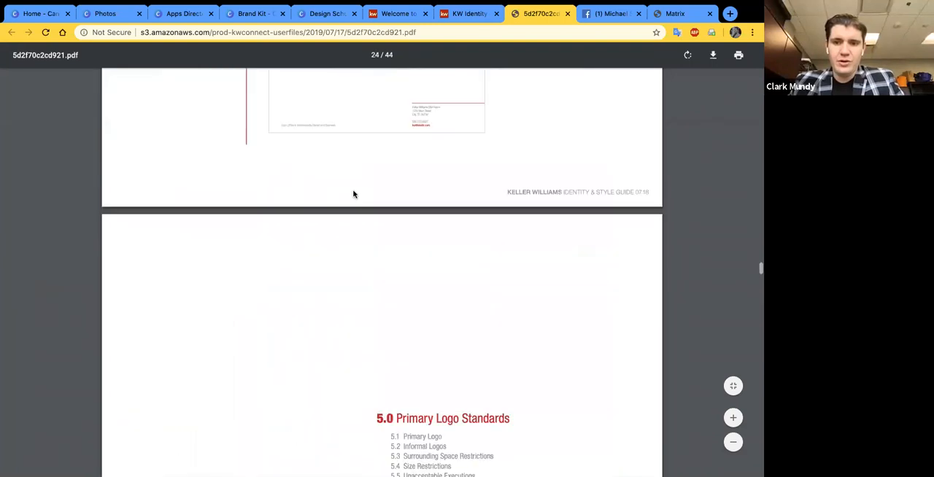
scroll(353, 194, up, 3)
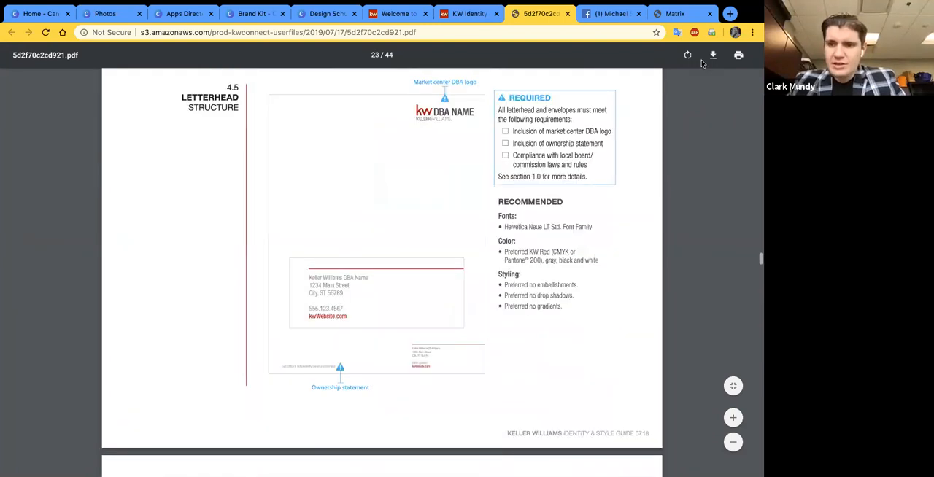
- Go back through the style guide PDF from Letterhead Structure to its cover page
scroll(709, 113, up, 5)
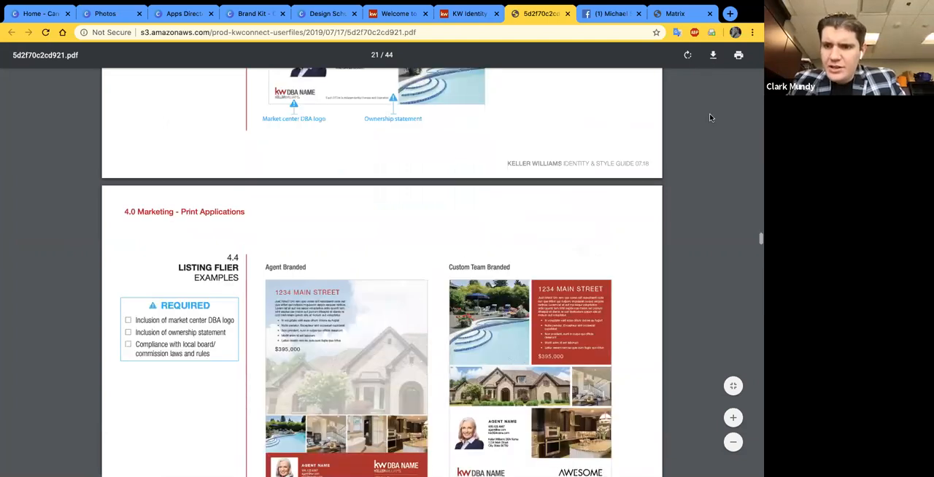
scroll(594, 86, up, 15)
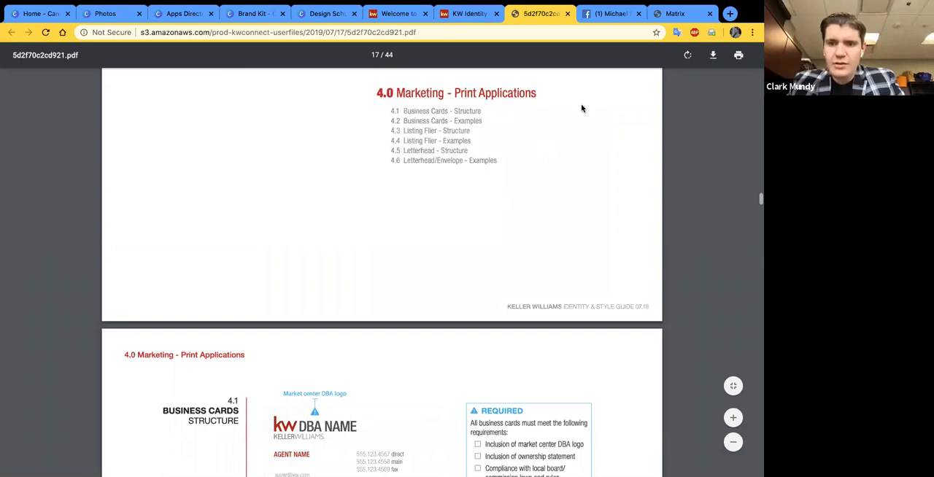
scroll(509, 207, up, 20)
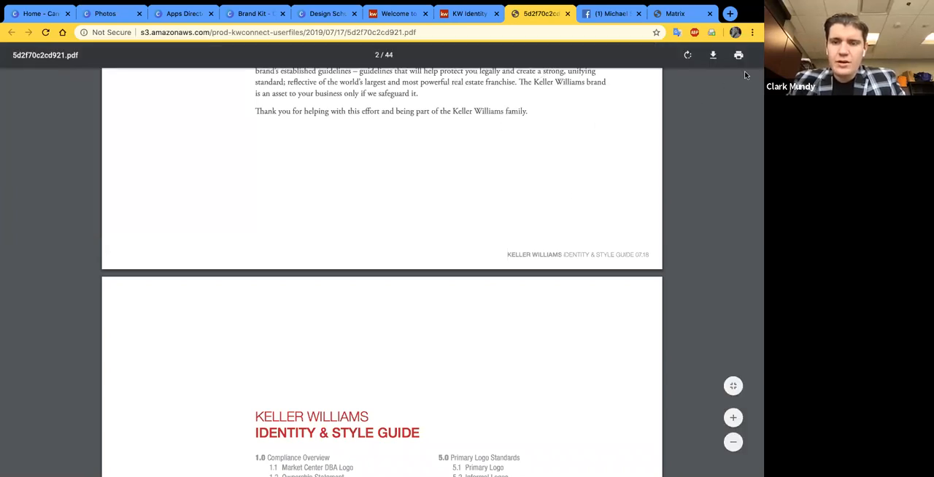
scroll(597, 140, up, 10)
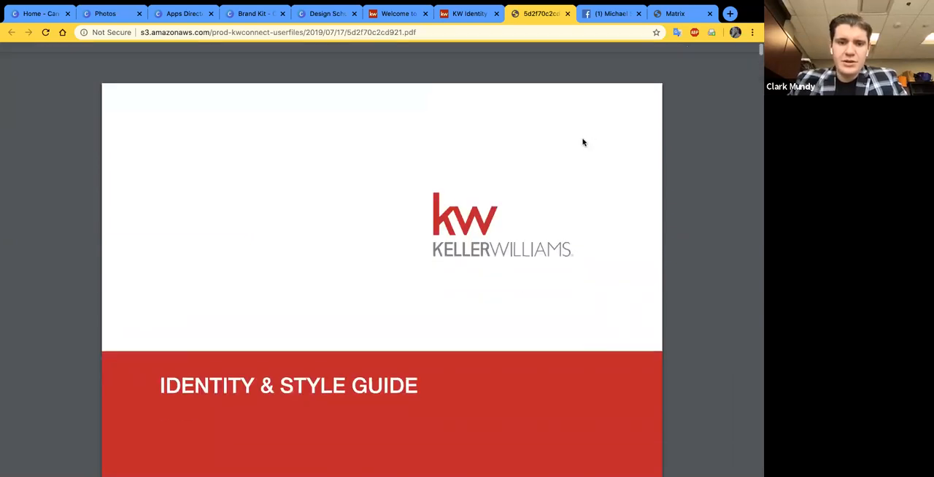
- Examine the guide's opening pages, from the cover and The Purpose of This Guide to the full table of contents
scroll(426, 366, down, 2)
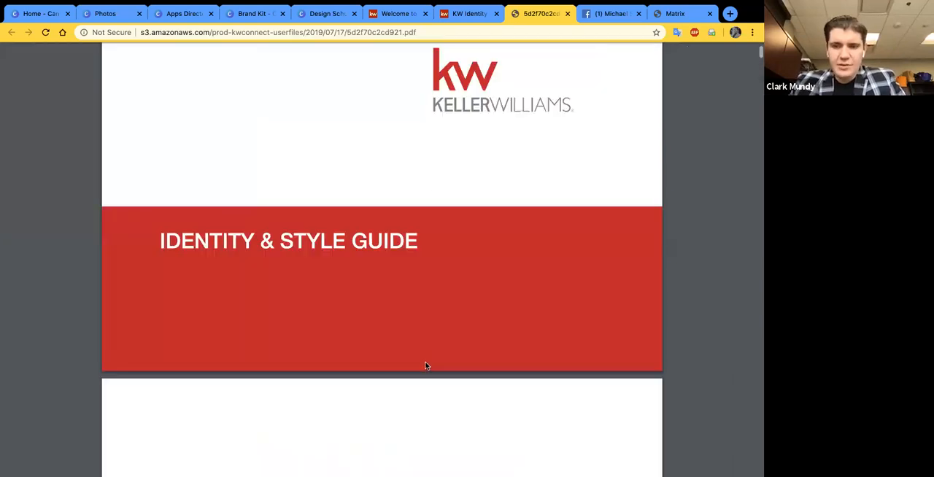
scroll(426, 366, down, 4)
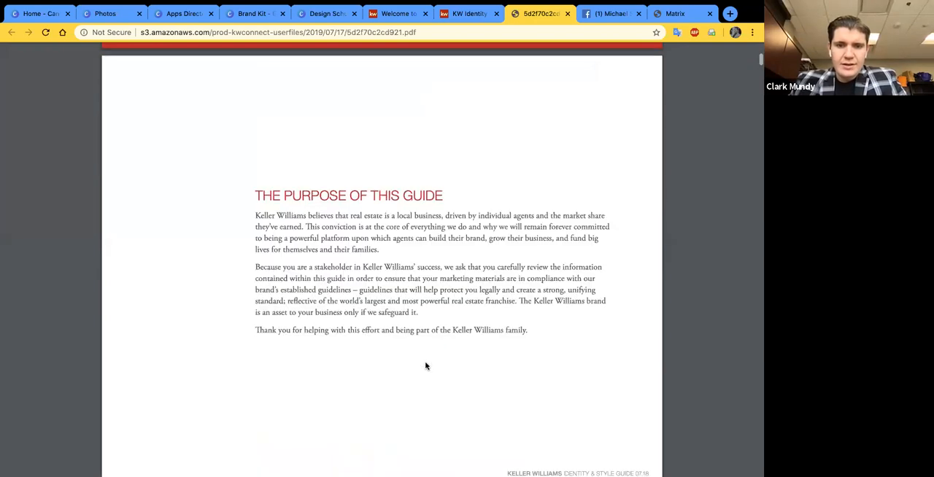
scroll(427, 366, down, 4)
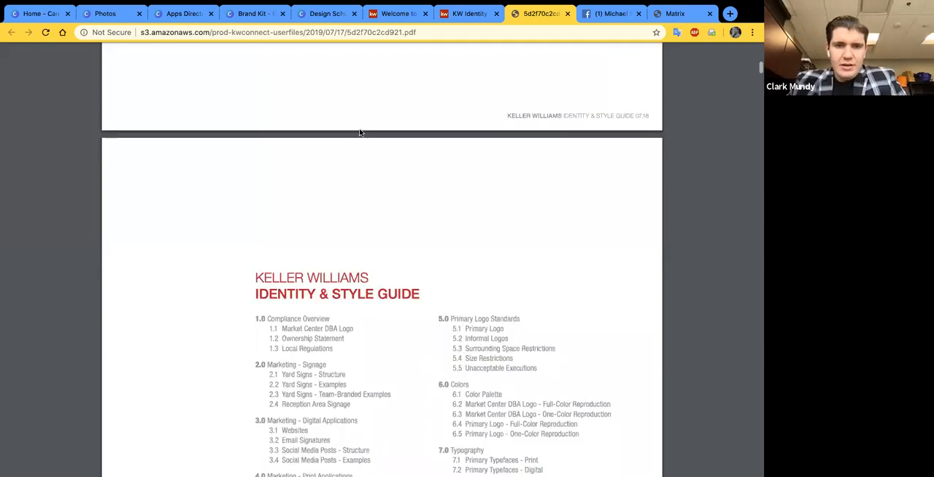
scroll(373, 150, down, 2)
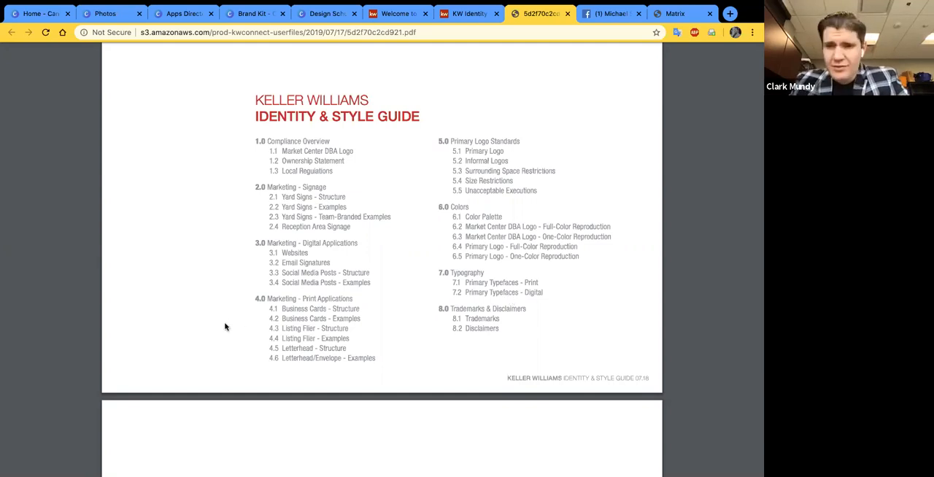
scroll(225, 327, down, 1)
scroll(225, 327, down, 2)
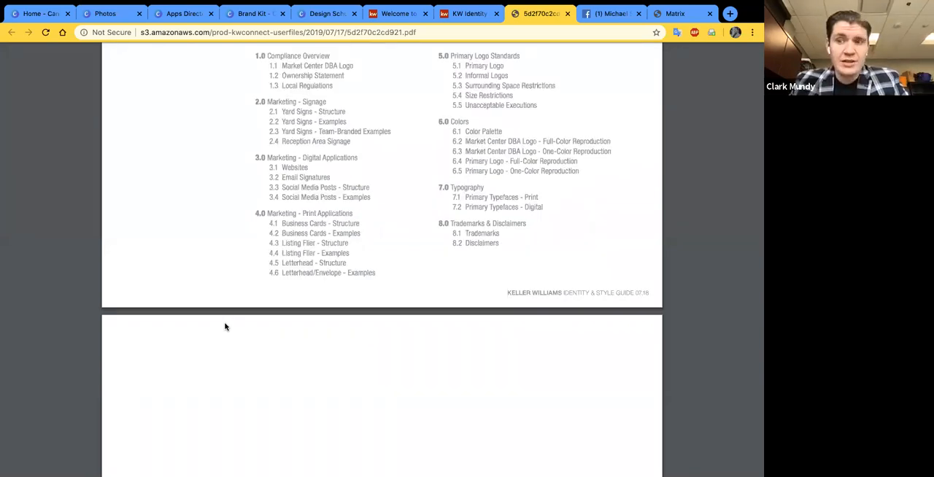
scroll(440, 117, down, 1)
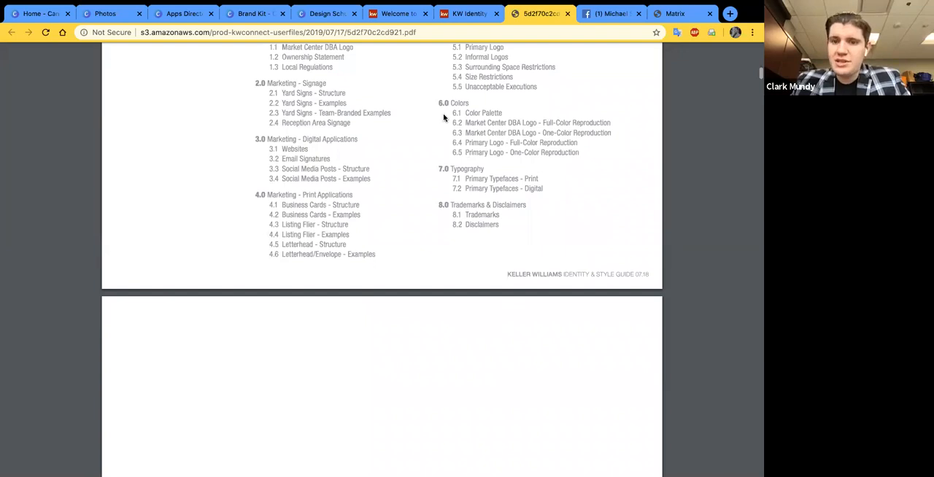
scroll(443, 117, up, 2)
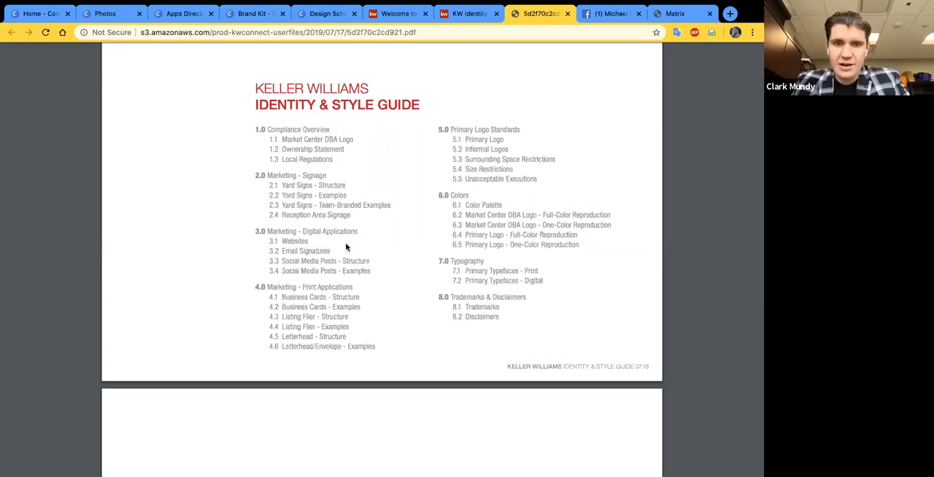
- Examine the guide's marketing sections, from the Yard Signs examples through Digital Applications and Business Cards to the Listing Flier pages
click(347, 272)
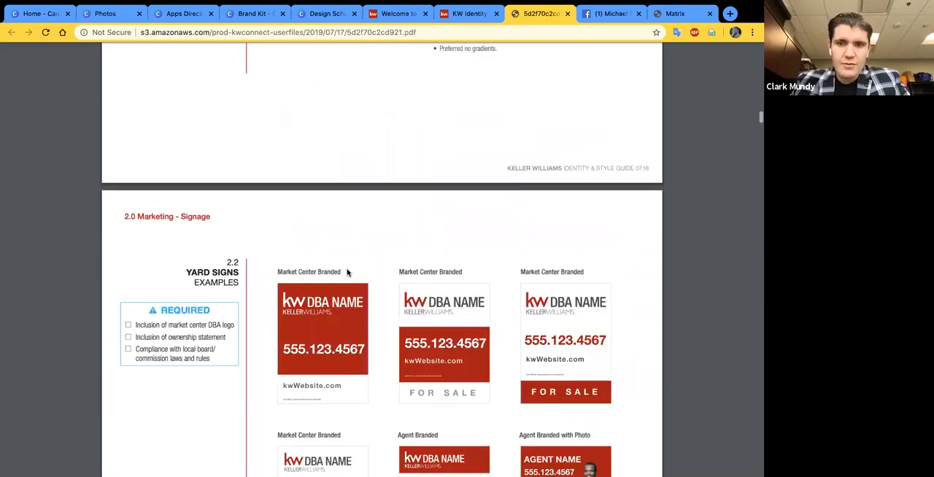
scroll(347, 272, down, 20)
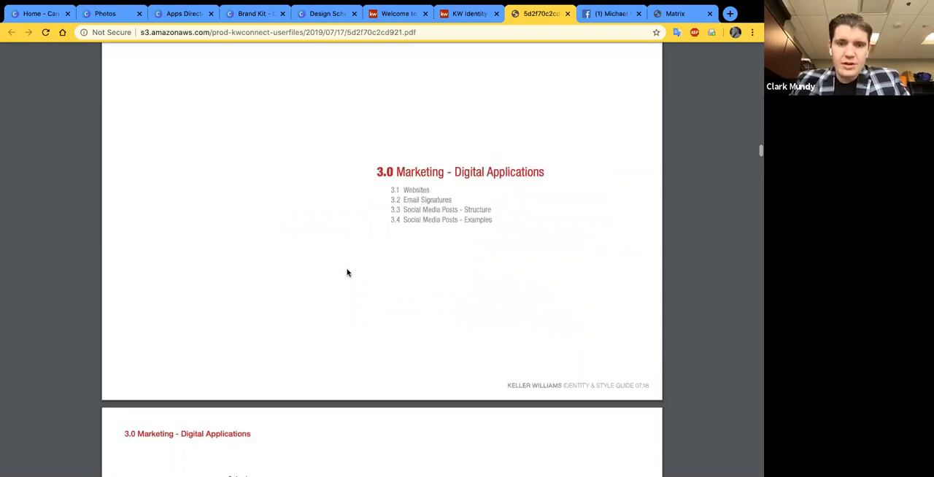
scroll(347, 272, down, 15)
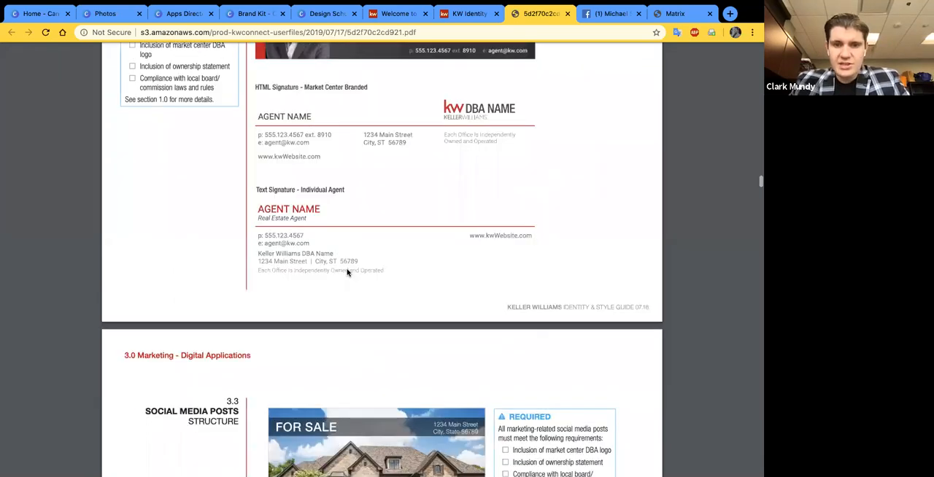
scroll(347, 272, down, 8)
scroll(347, 272, down, 8)
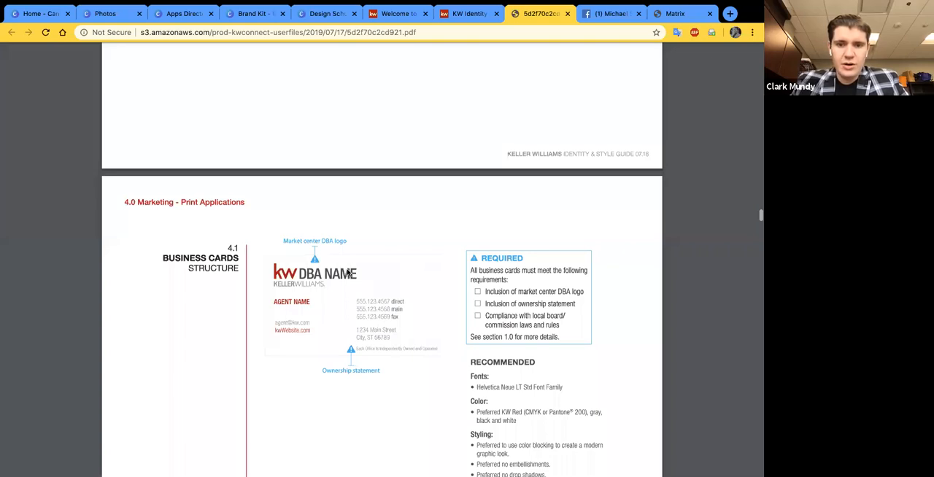
scroll(348, 273, down, 10)
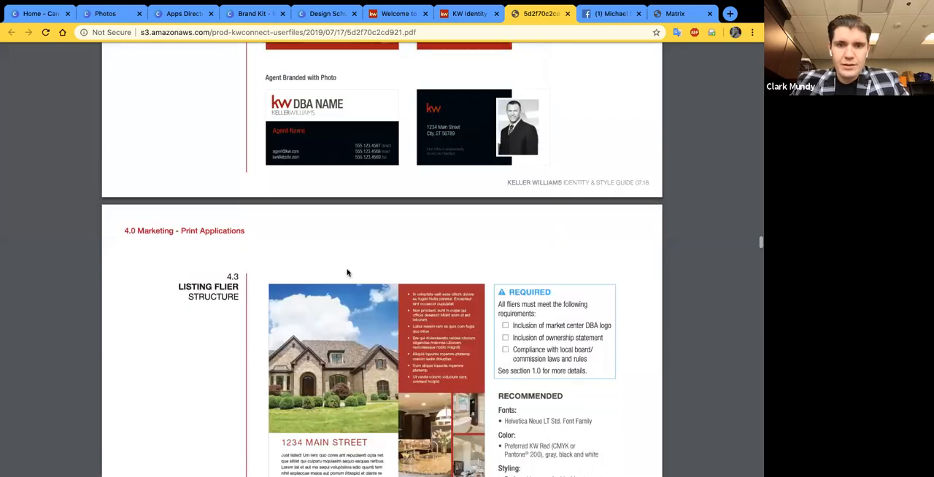
scroll(347, 273, down, 4)
scroll(347, 272, down, 1)
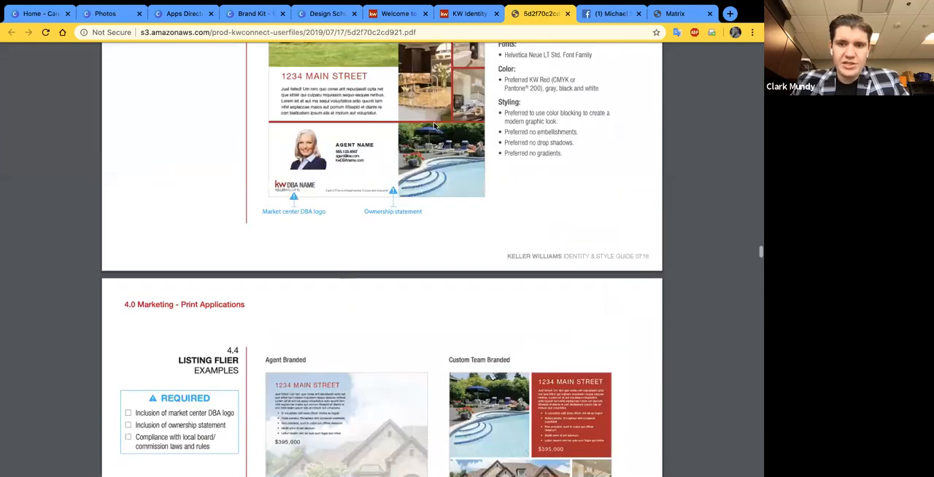
- Find the Color Palette page in section 6.0, enlarge it and try to highlight the Light Gray hex code
scroll(439, 210, down, 11)
scroll(439, 210, down, 20)
scroll(439, 210, up, 3)
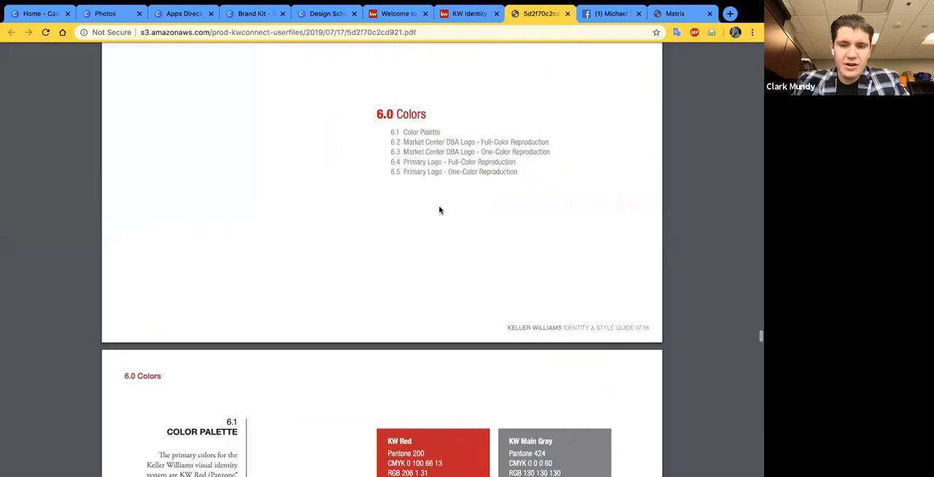
scroll(312, 106, down, 4)
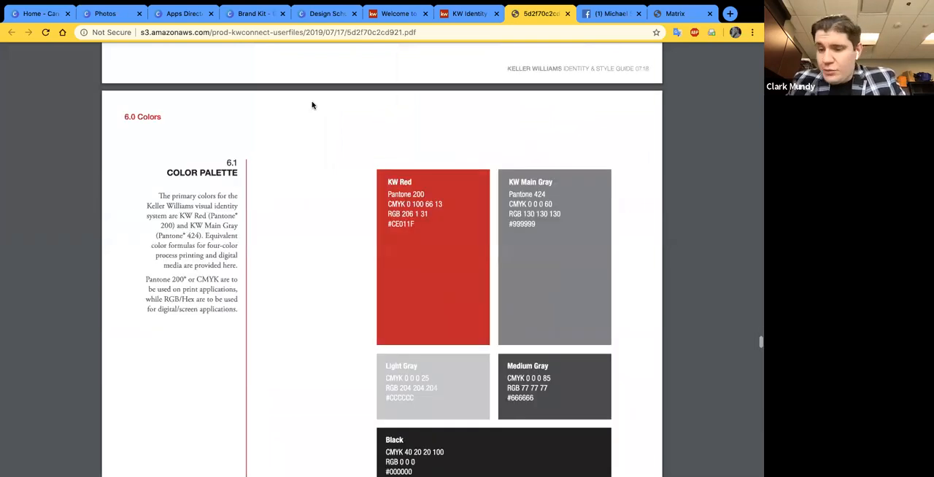
scroll(313, 106, down, 2)
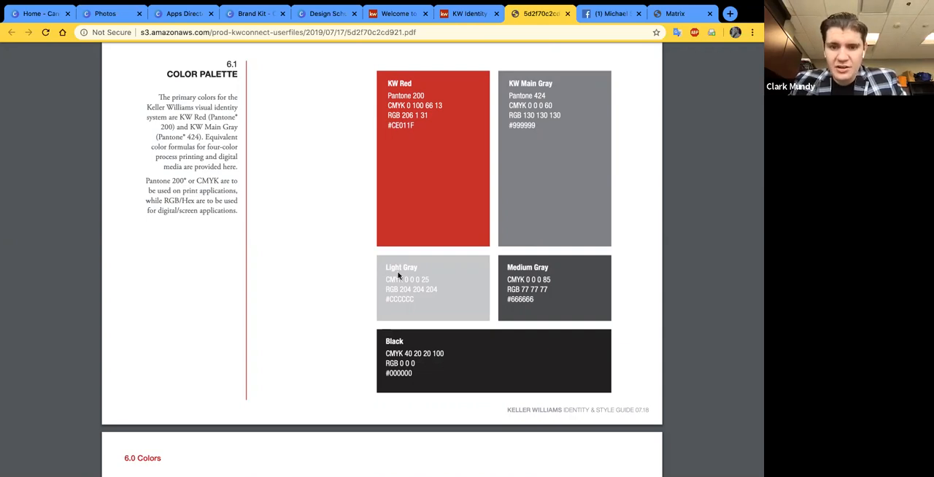
ctrl+scroll(397, 276, up, 5)
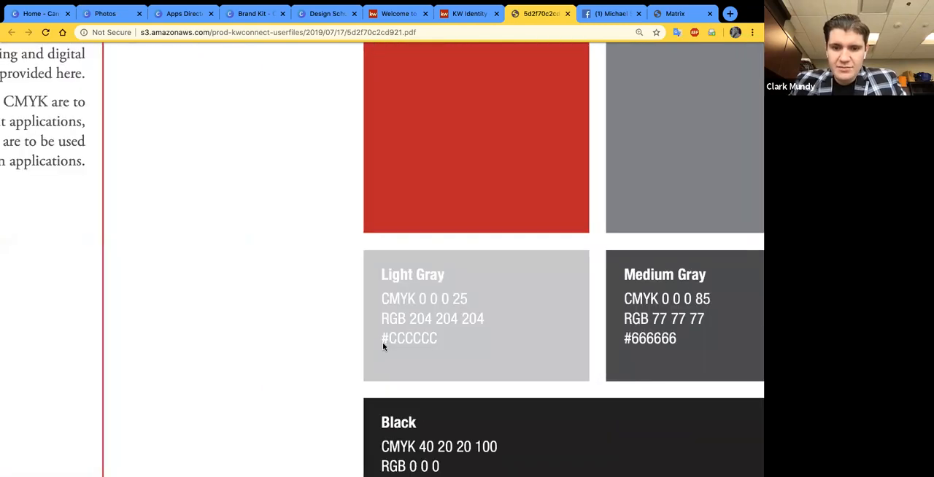
drag(382, 343, 400, 339)
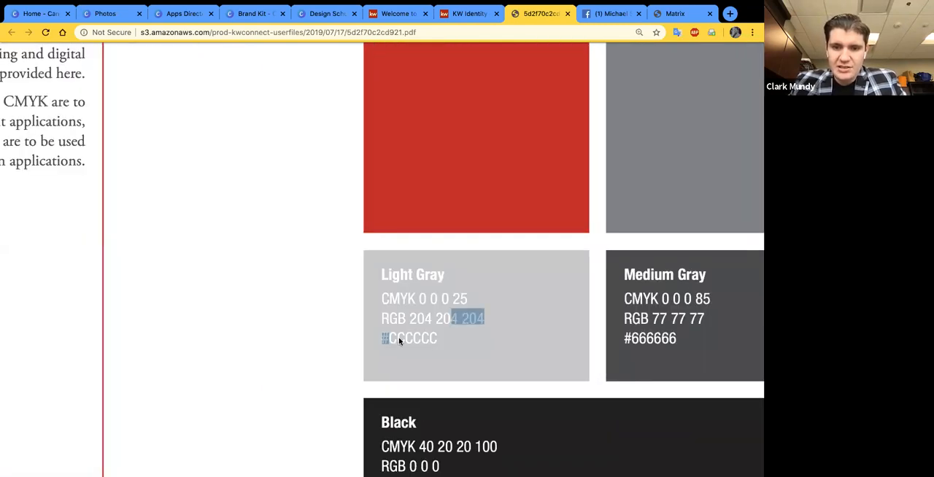
click(399, 340)
- Examine the color codes of the enlarged gray, black and KW Red swatches, and return to the full-page view
scroll(326, 344, right, 1)
scroll(527, 348, left, 3)
scroll(528, 348, down, 1)
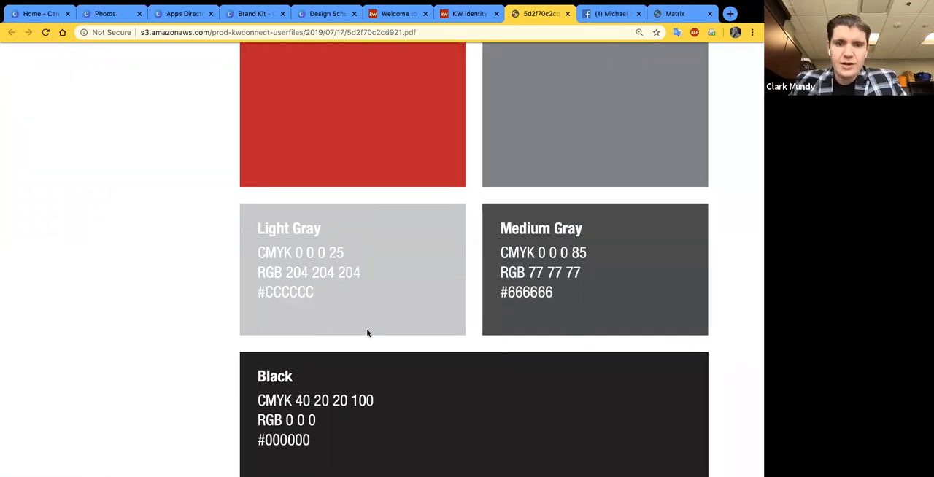
scroll(367, 332, up, 1)
scroll(333, 197, up, 3)
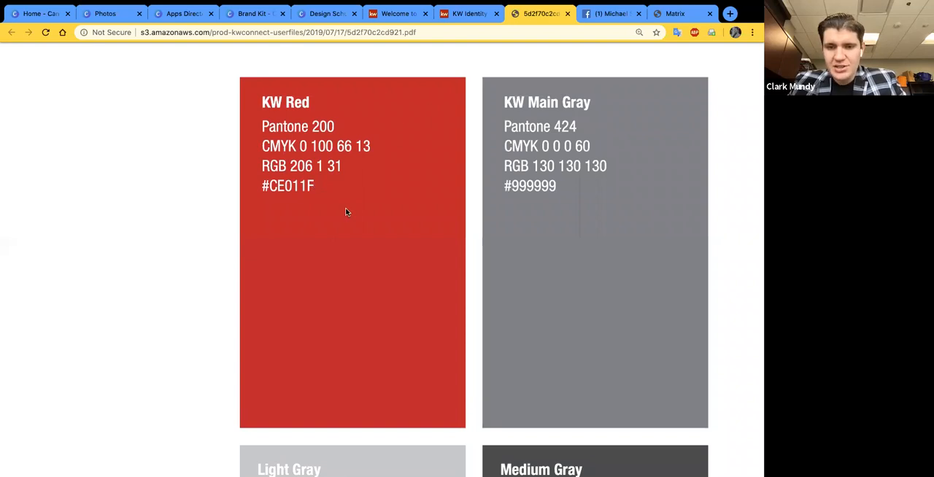
scroll(534, 188, down, 5)
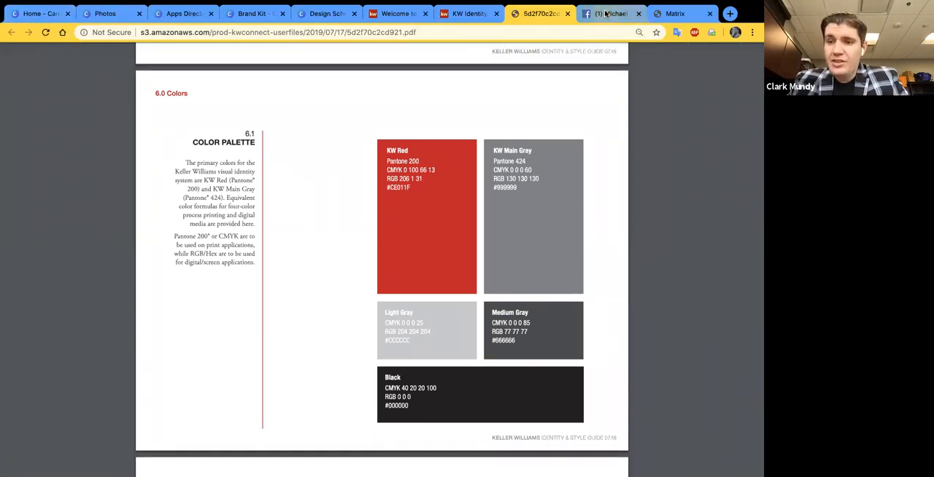
- Switch to the Canva home page and look back through the template categories up to Create a design and Your designs
click(31, 15)
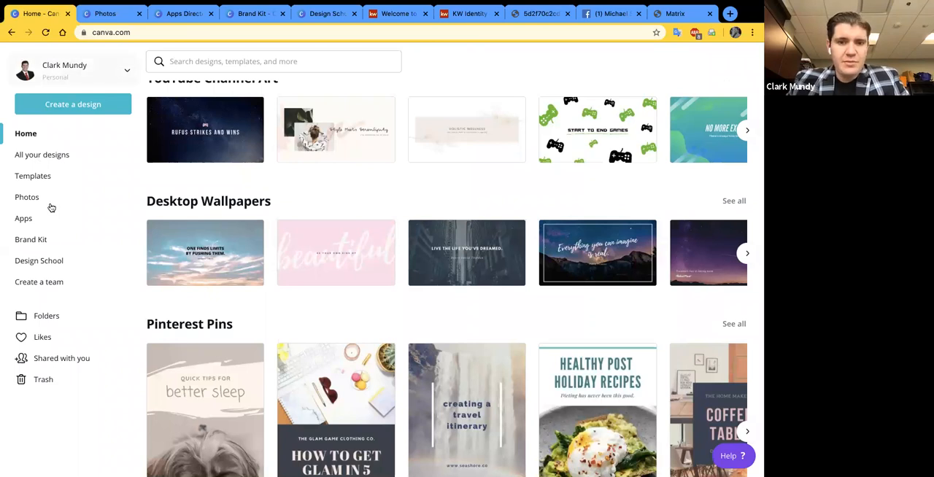
scroll(371, 222, up, 1)
scroll(372, 222, up, 3)
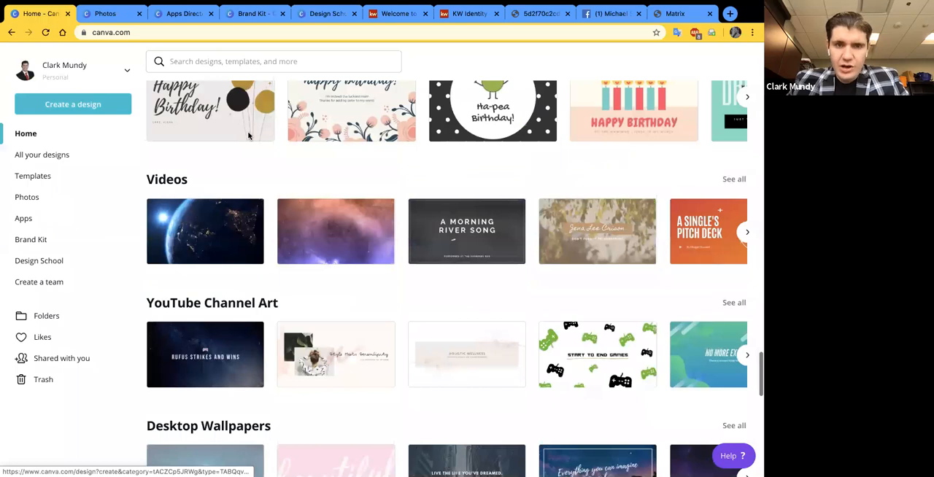
scroll(306, 230, up, 1)
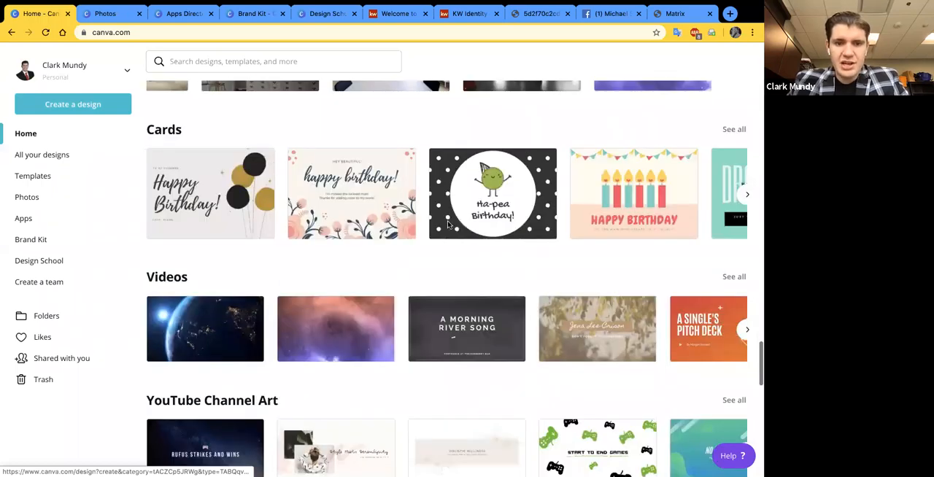
scroll(469, 247, up, 1)
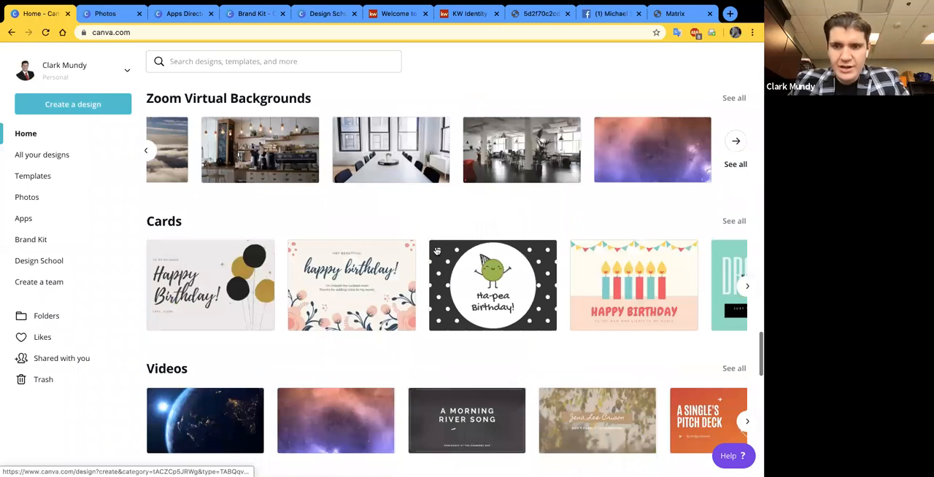
scroll(310, 280, up, 3)
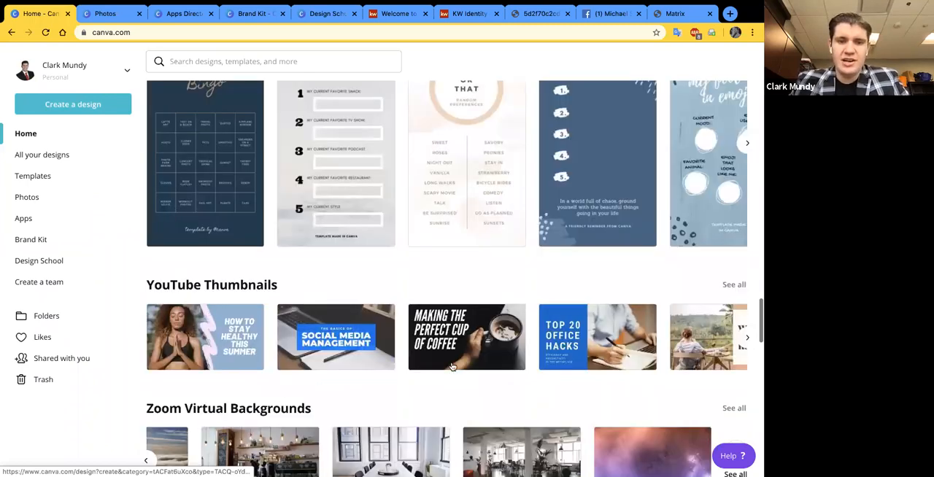
scroll(452, 367, up, 20)
scroll(453, 368, down, 1)
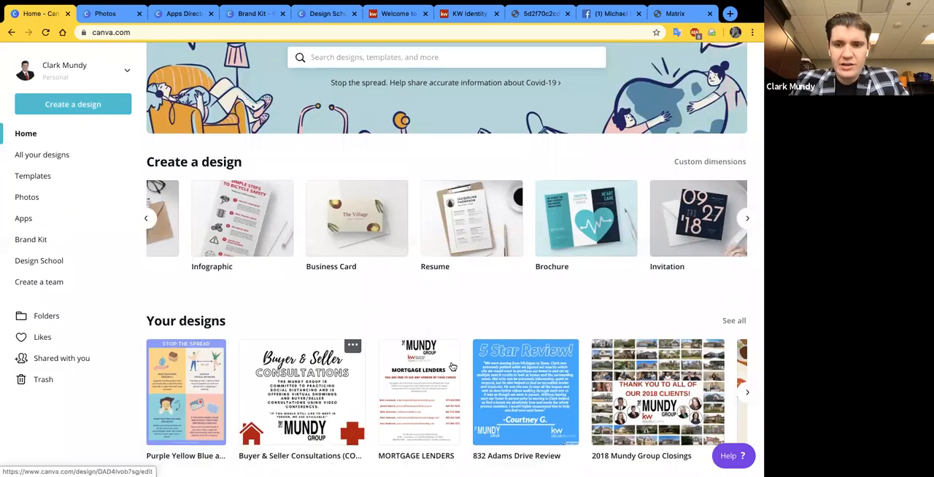
- Open the complete collection of existing designs and look through it, down to the oldest listing and open house designs
scroll(452, 368, right, 2)
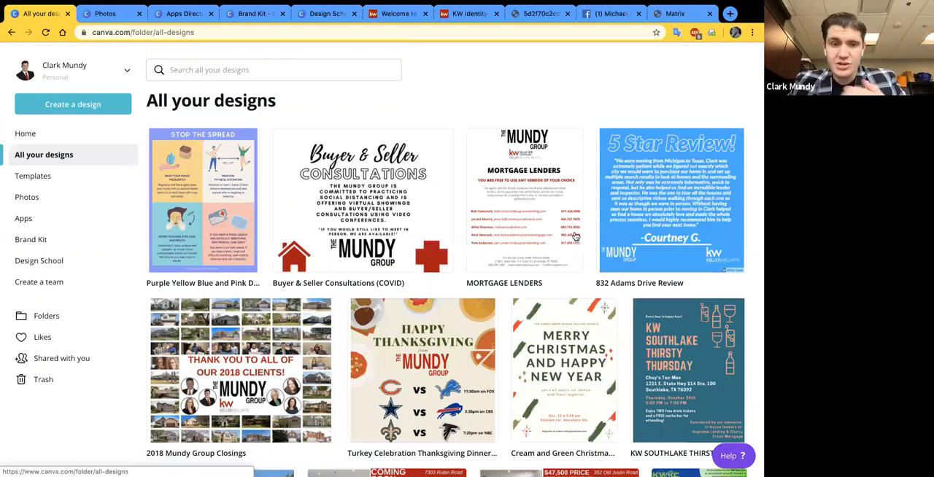
scroll(562, 245, down, 10)
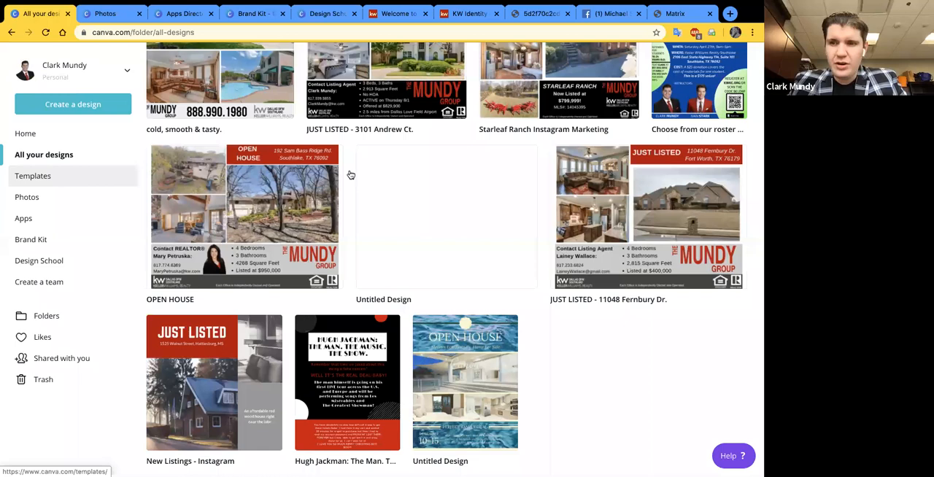
scroll(350, 175, up, 1)
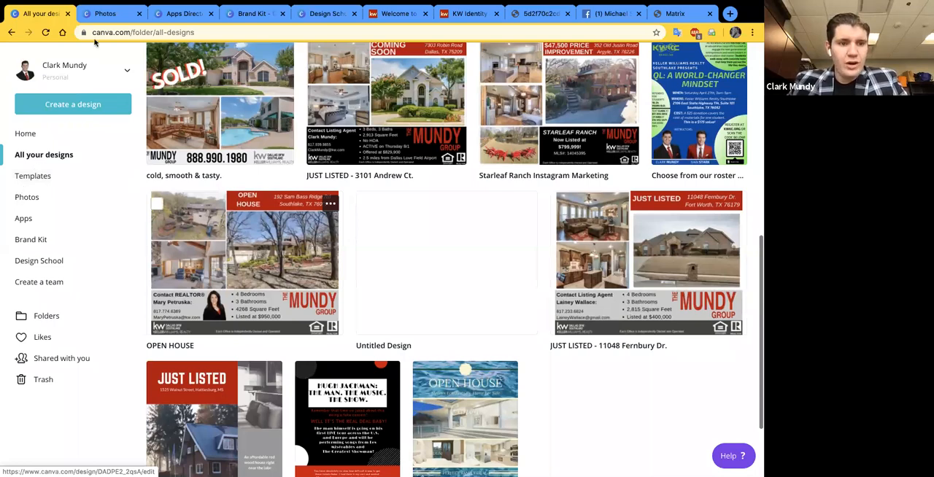
scroll(40, 175, up, 2)
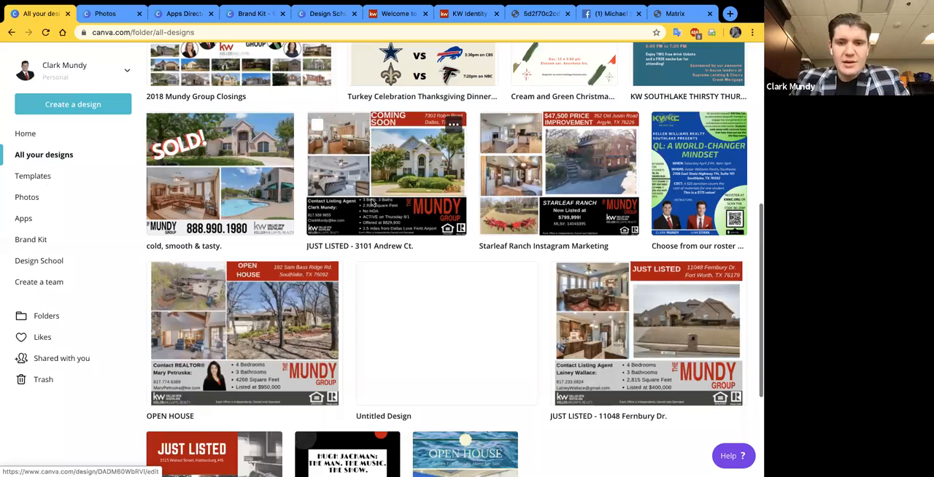
- Open the Templates page and look over its Facebook Posts and Instagram Stories sections, returning to the template search
scroll(371, 203, up, 4)
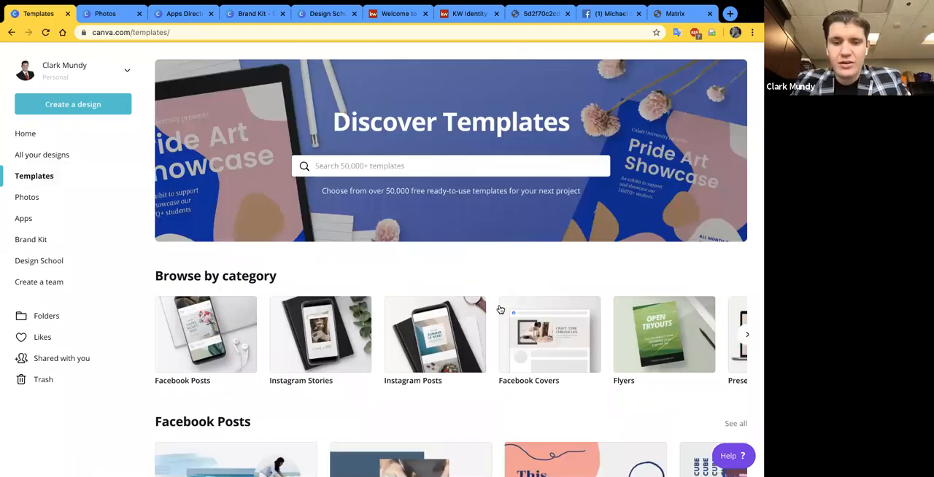
scroll(248, 62, down, 3)
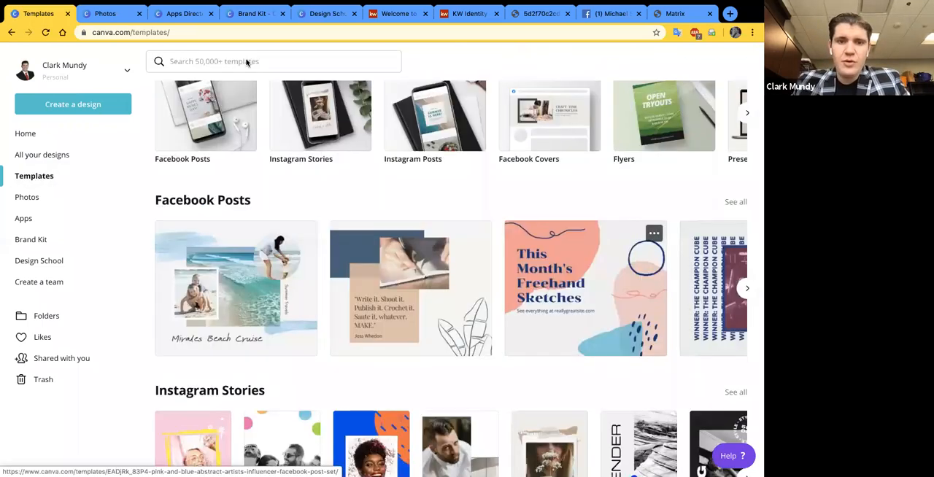
scroll(365, 165, down, 2)
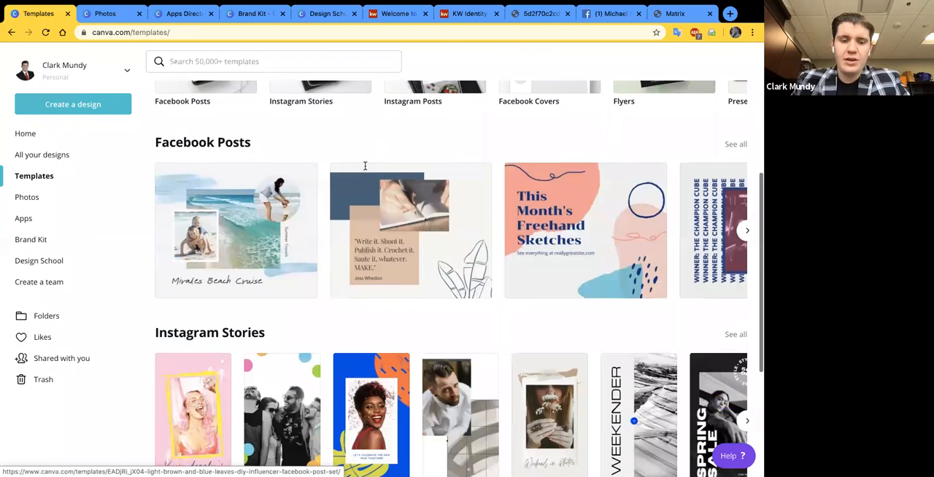
scroll(365, 219, up, 5)
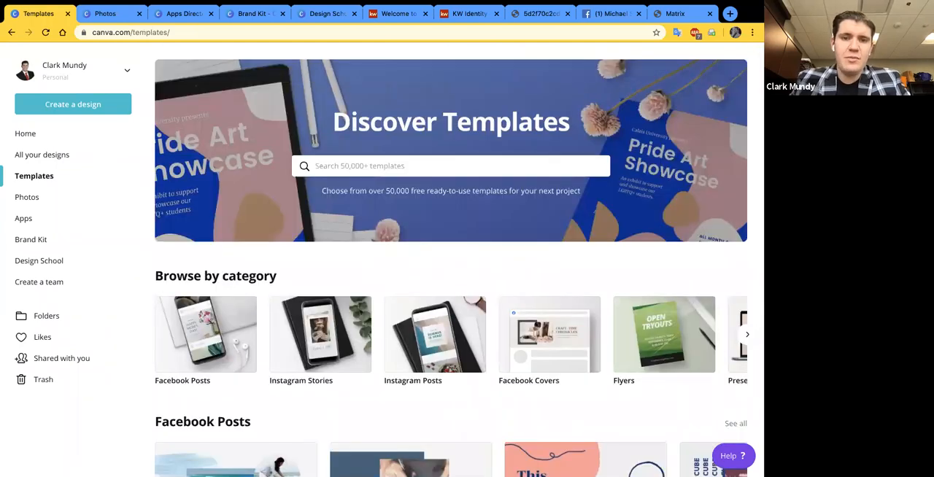
- Search the templates for "real estate" and open the suggested Real Estate Social Graphics collection
click(365, 166)
text(real estate)
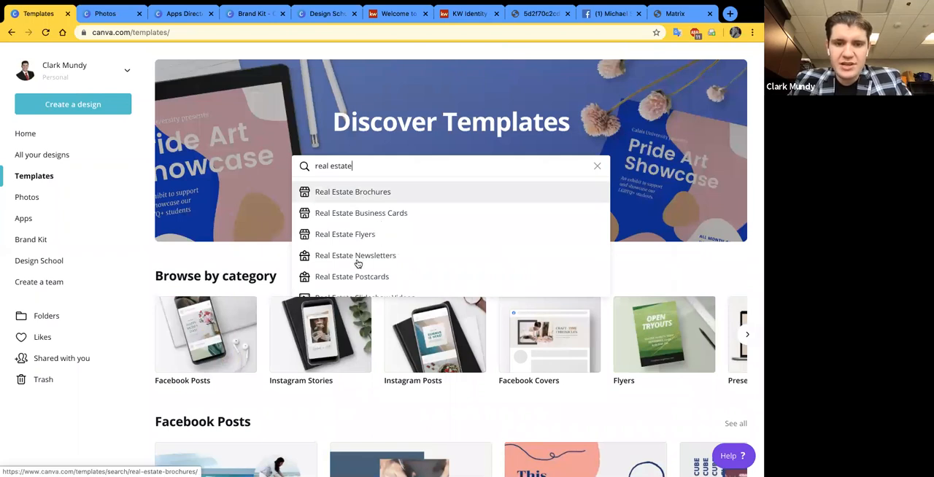
scroll(367, 255, down, 2)
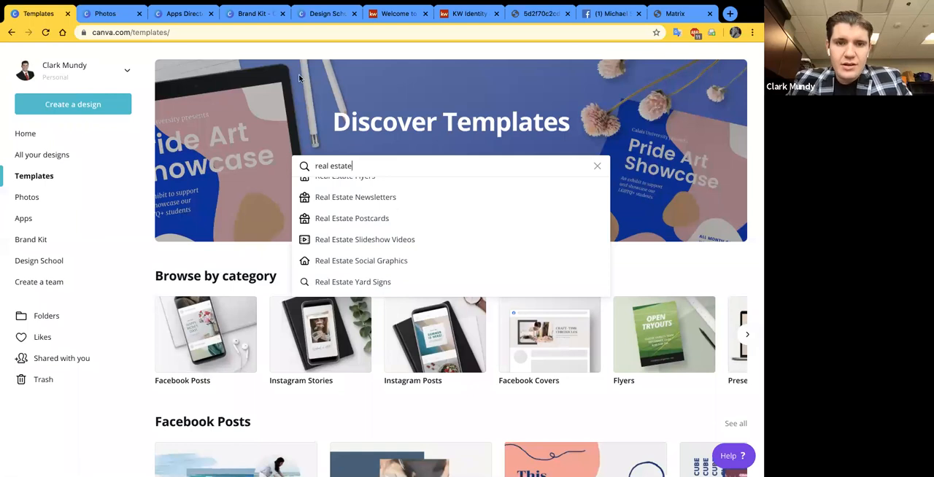
click(379, 262)
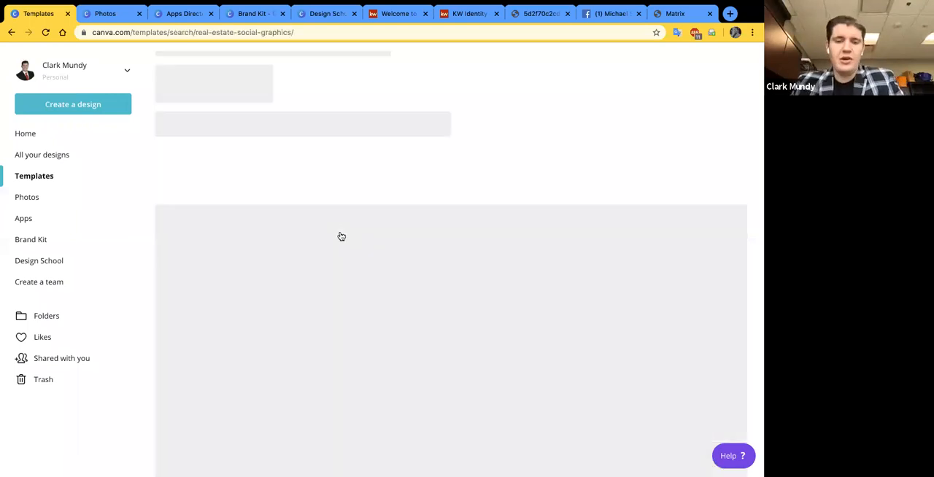
- Clear the template search text and close the search suggestions so the Real Estate Social Graphics collection is unobstructed
click(391, 65)
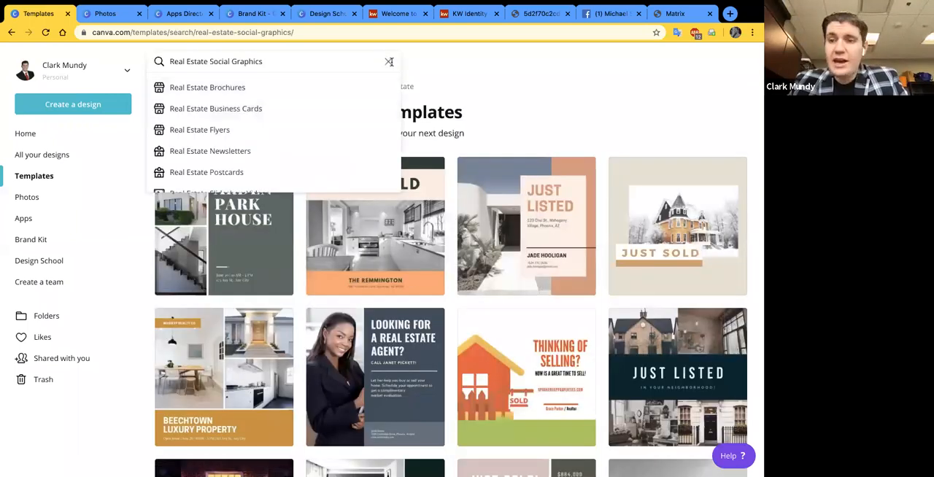
click(389, 63)
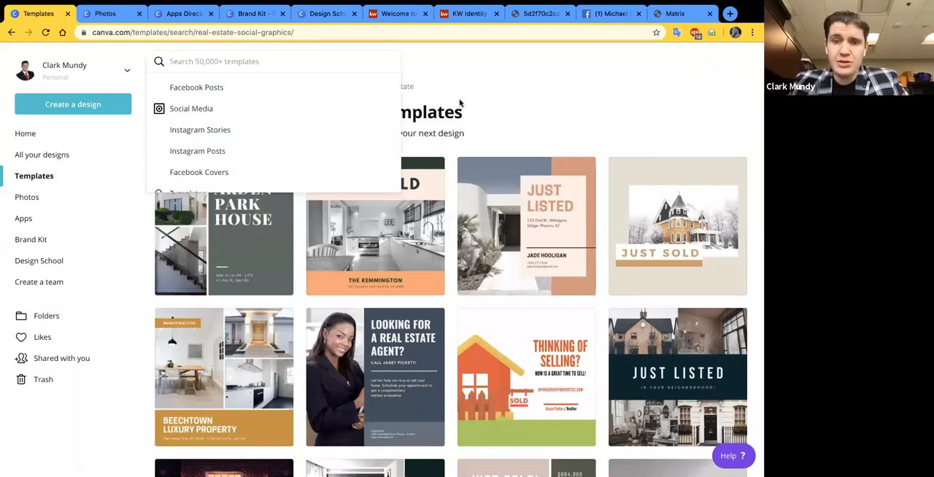
click(480, 109)
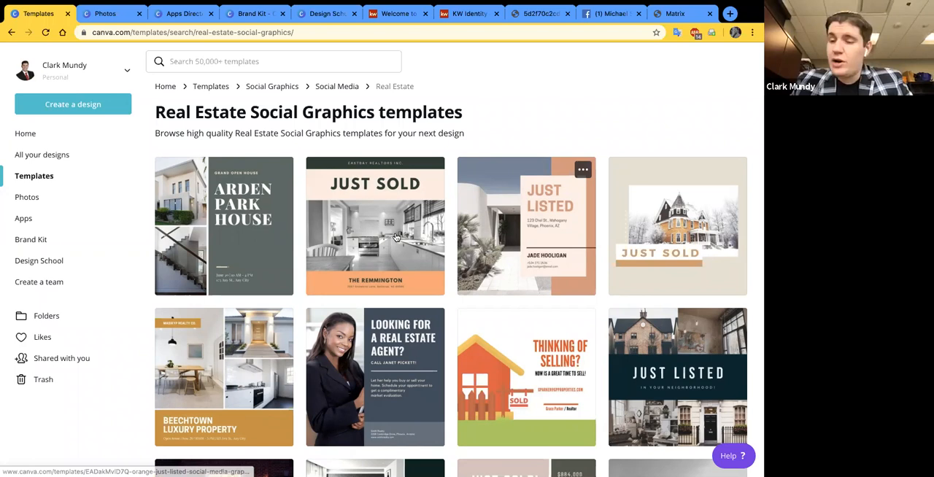
- Look through the Real Estate Social Graphics templates, examining the just listed, just sold and open house layouts
scroll(467, 302, down, 1)
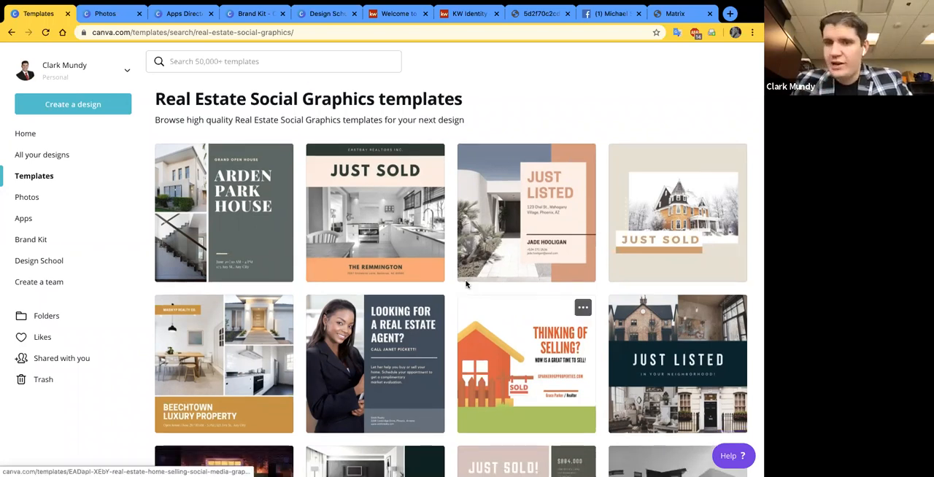
scroll(444, 333, up, 1)
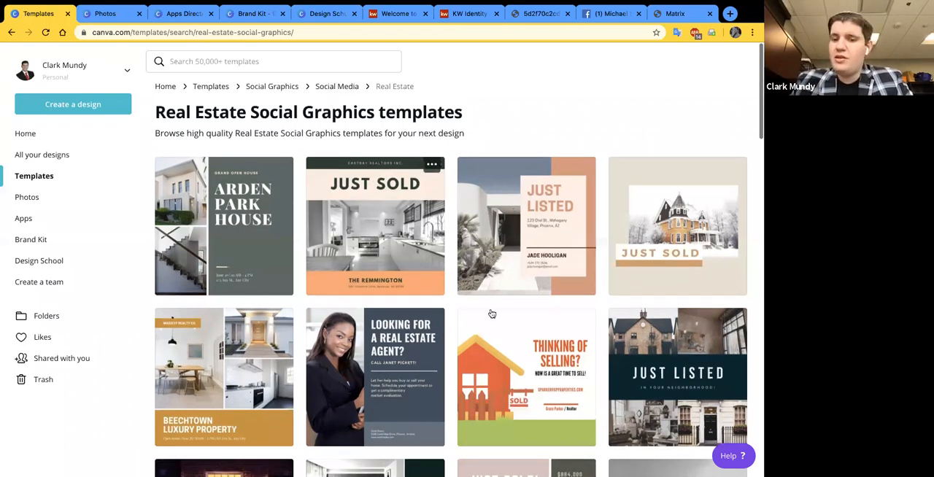
scroll(492, 315, down, 2)
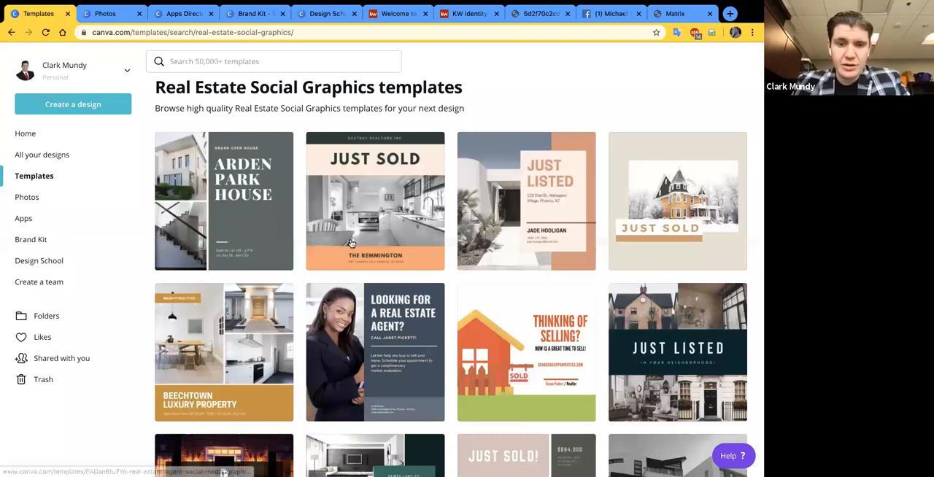
scroll(351, 243, down, 1)
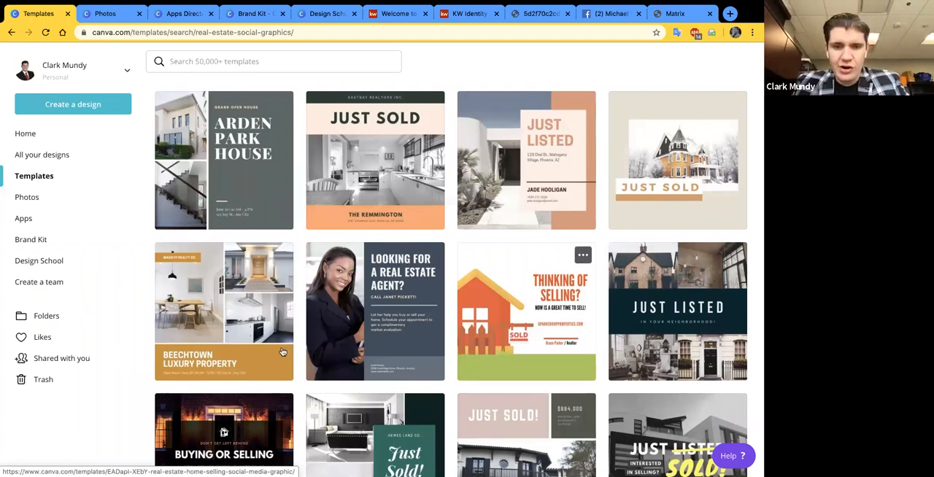
scroll(282, 352, down, 1)
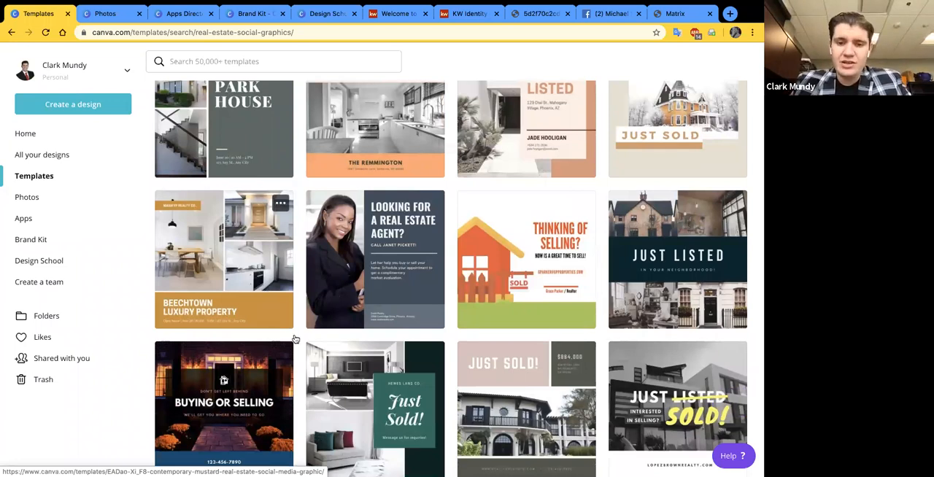
scroll(295, 339, down, 1)
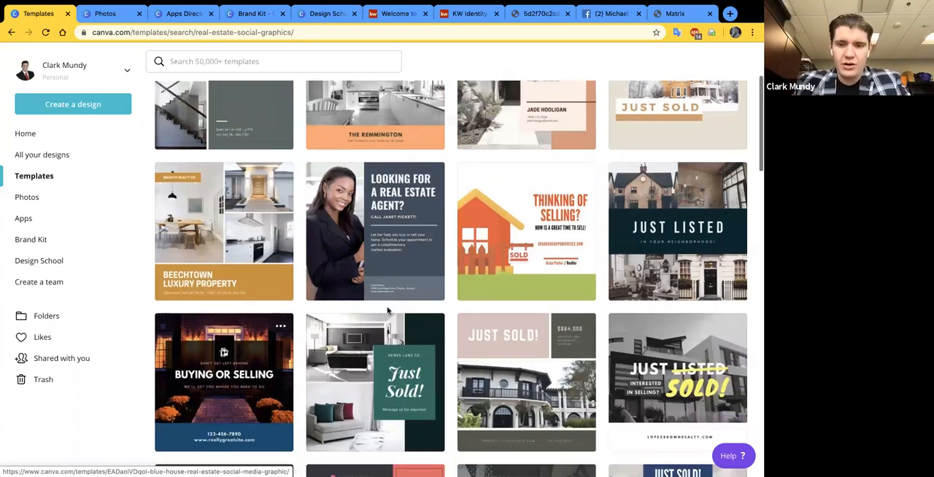
scroll(387, 311, down, 2)
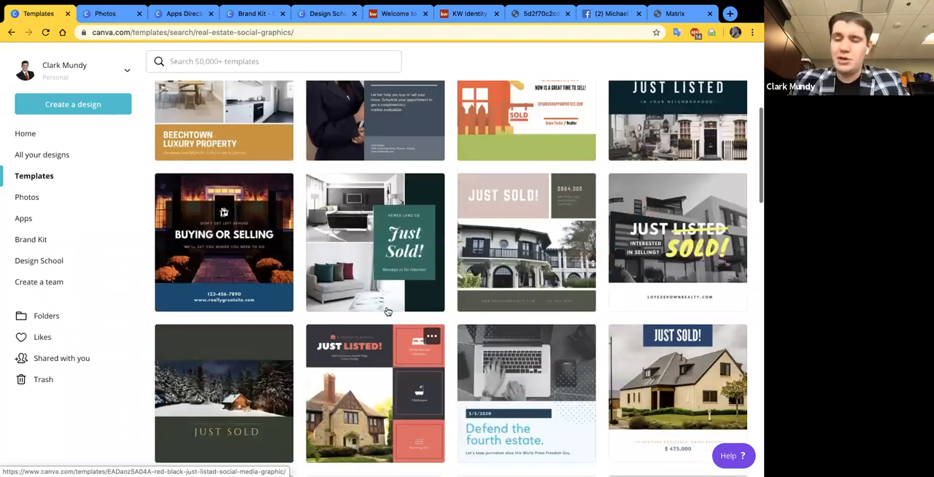
scroll(388, 311, down, 1)
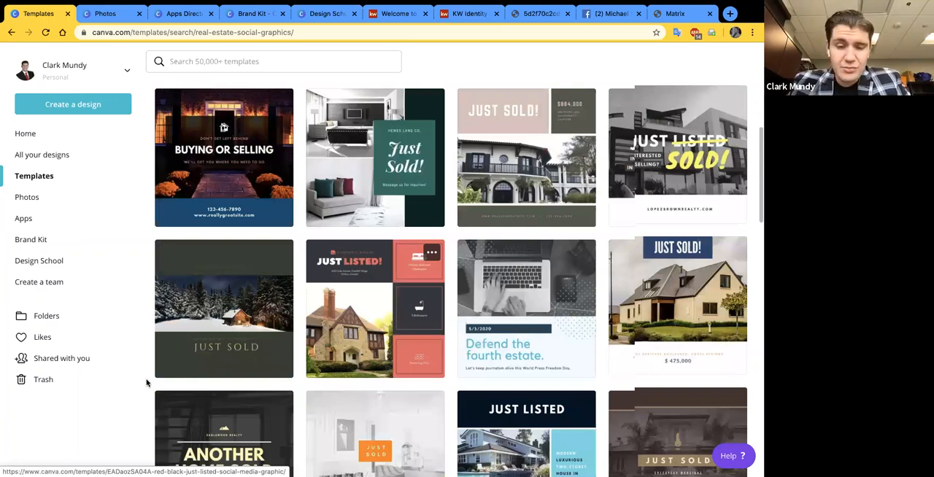
scroll(146, 383, down, 2)
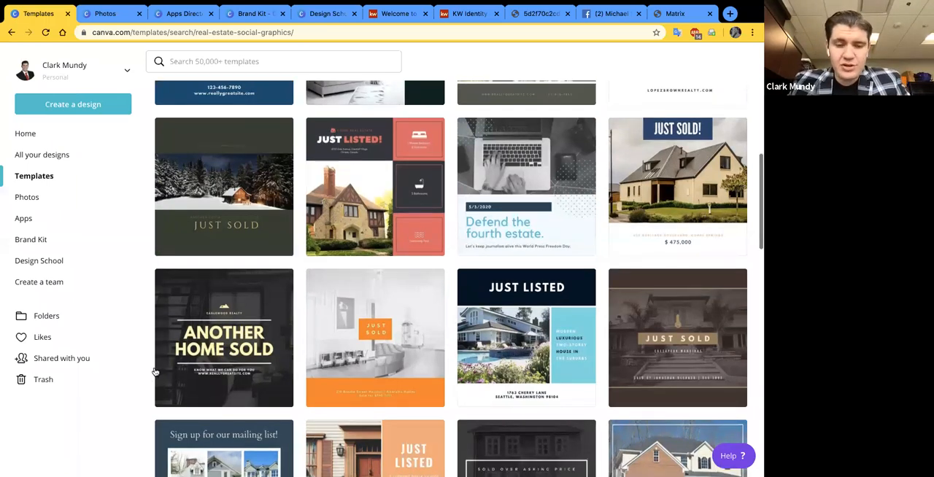
scroll(307, 336, down, 1)
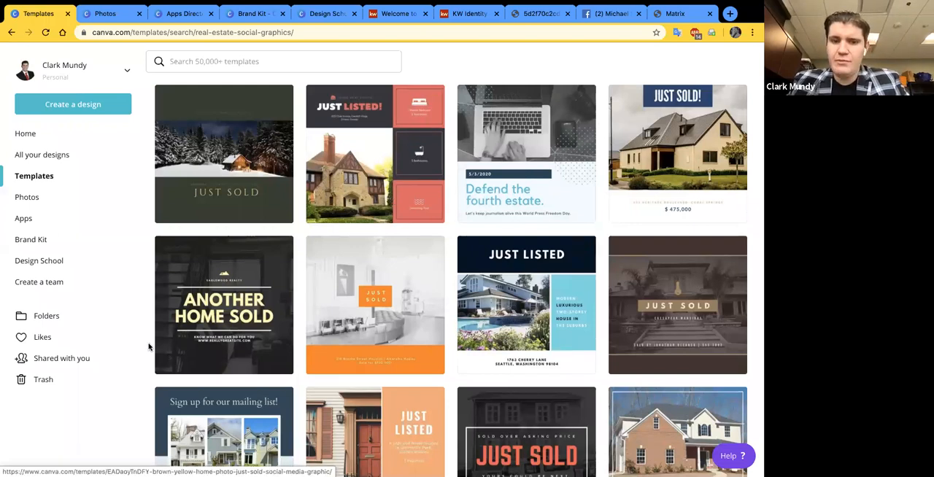
scroll(149, 347, down, 3)
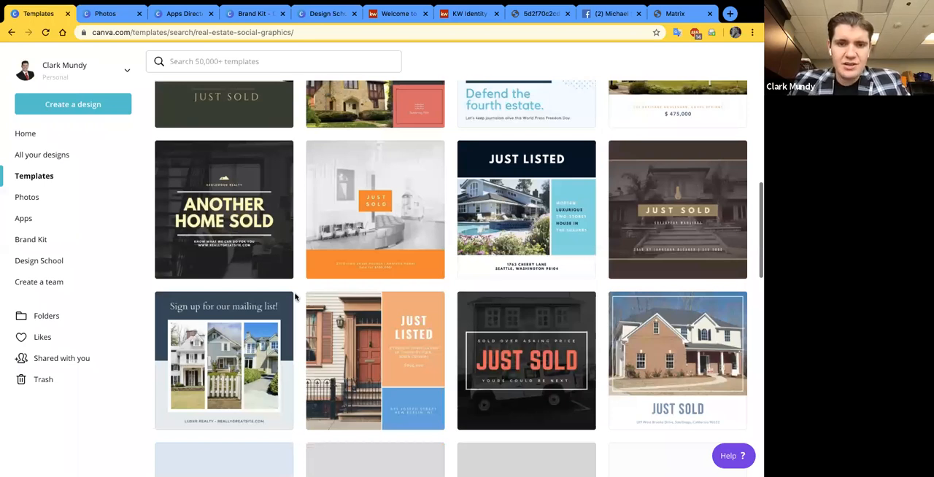
scroll(296, 297, down, 9)
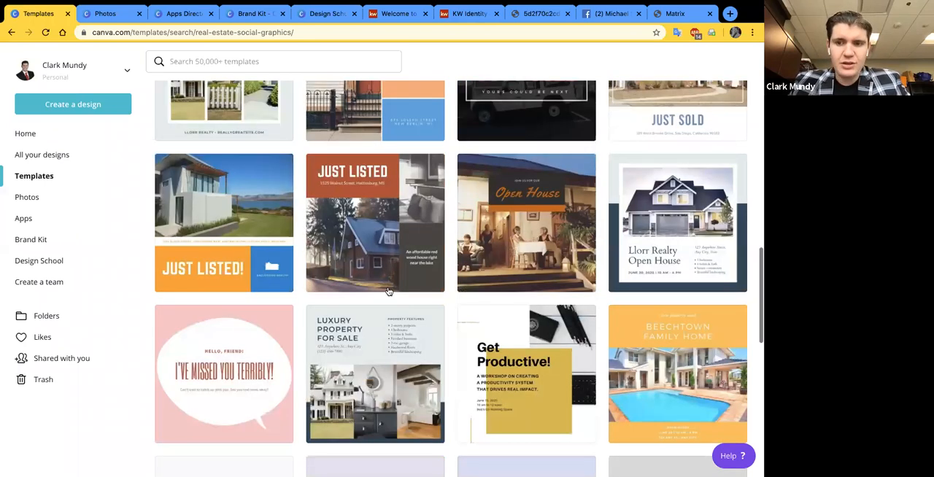
scroll(389, 291, down, 3)
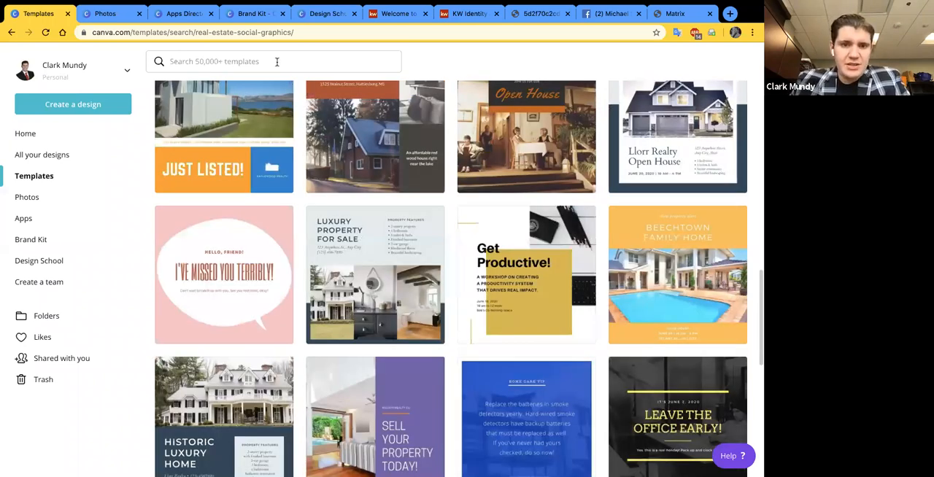
scroll(394, 73, up, 5)
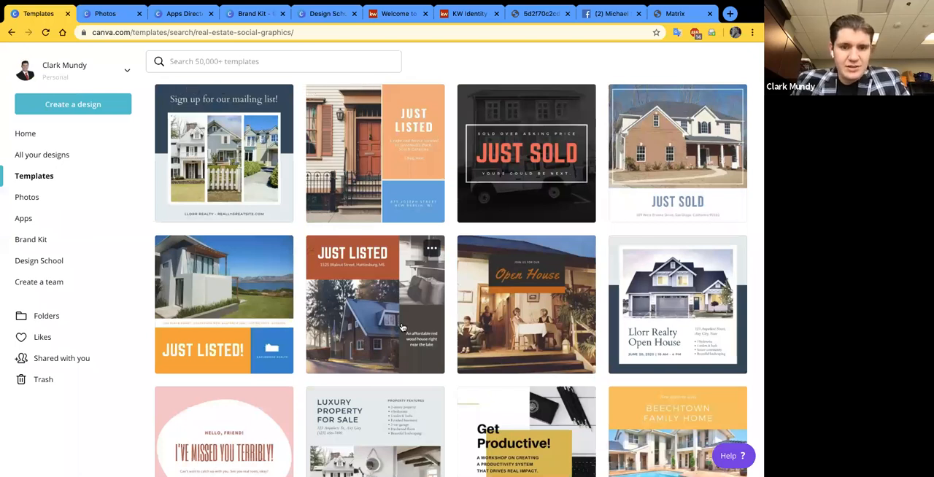
- Return to the main Templates page and look through the Browse by category row as far as Cards and Business Cards
scroll(403, 328, up, 5)
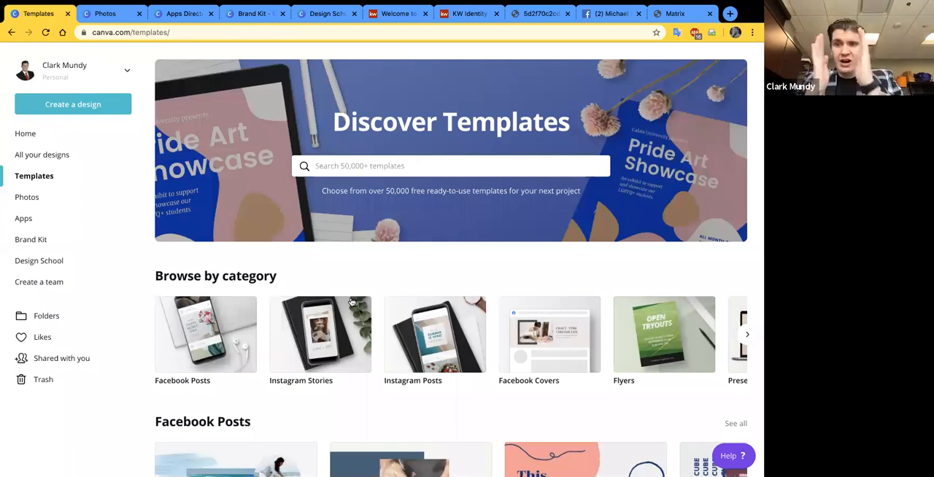
scroll(352, 301, down, 1)
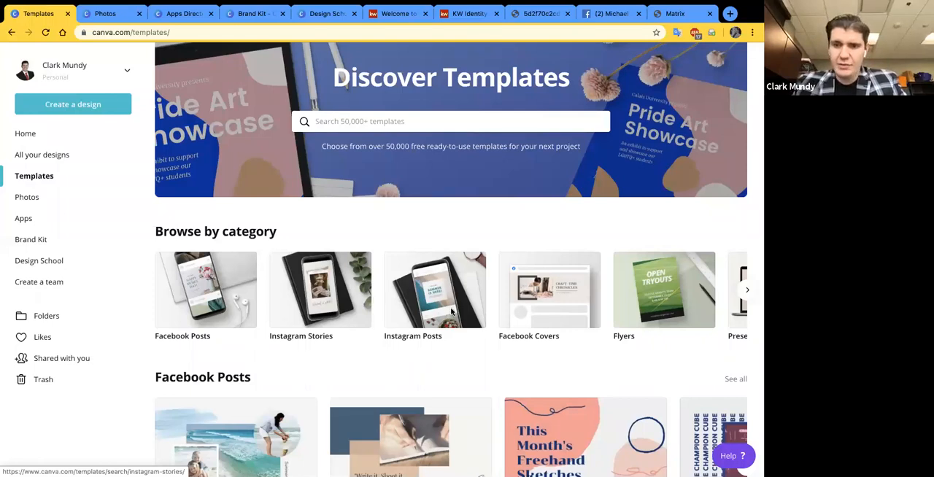
scroll(495, 307, right, 2)
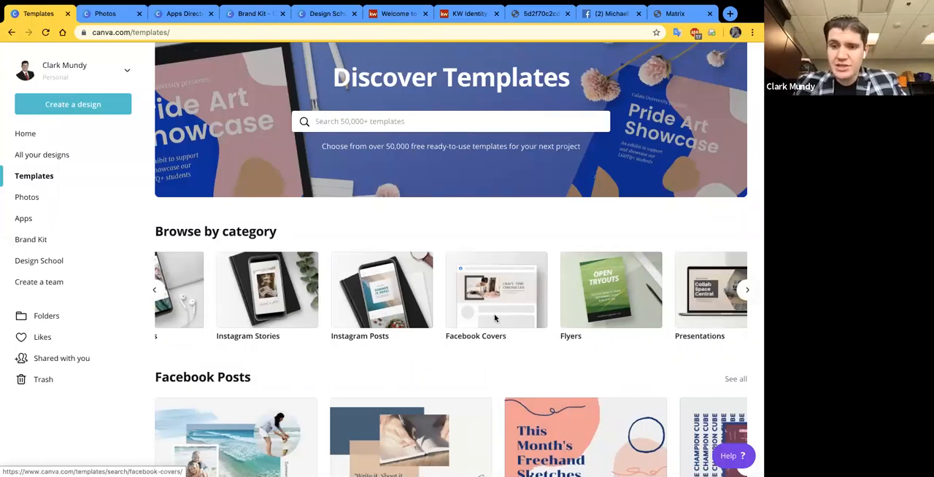
scroll(495, 318, right, 3)
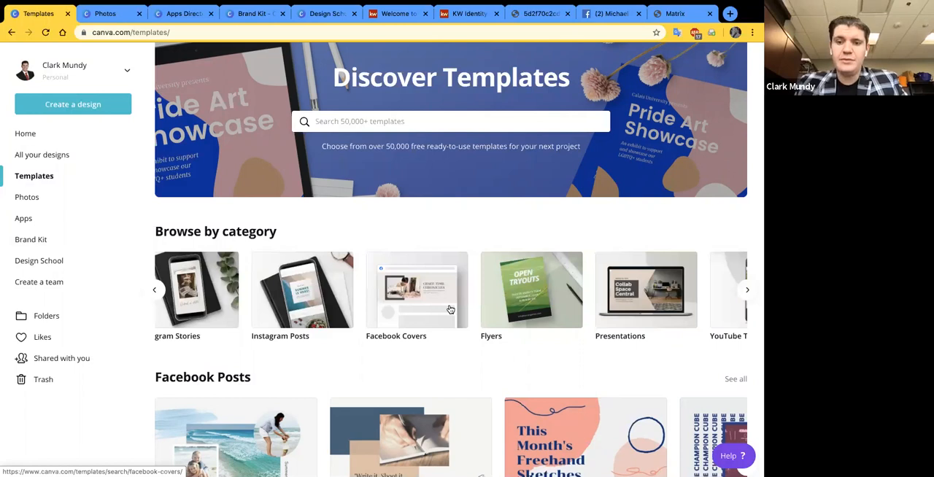
scroll(451, 309, right, 8)
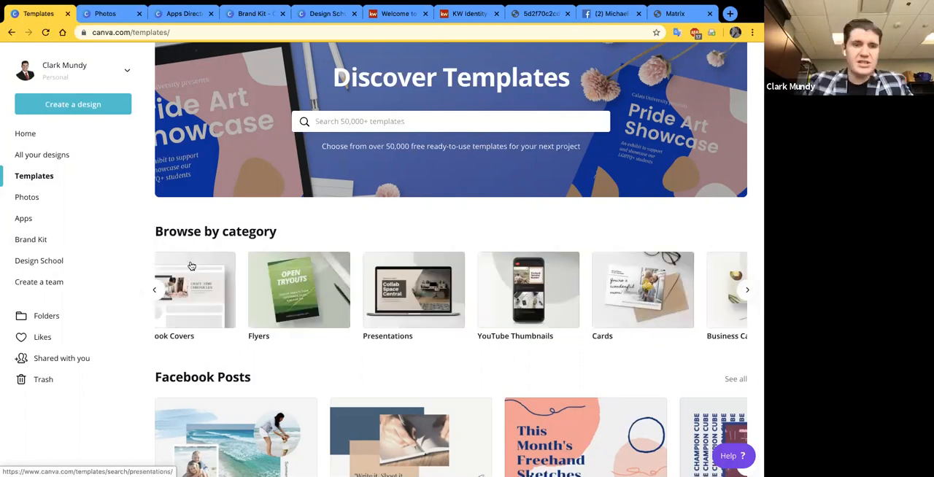
- Open the Photos library and look through the trending photos, including those marked free
click(52, 200)
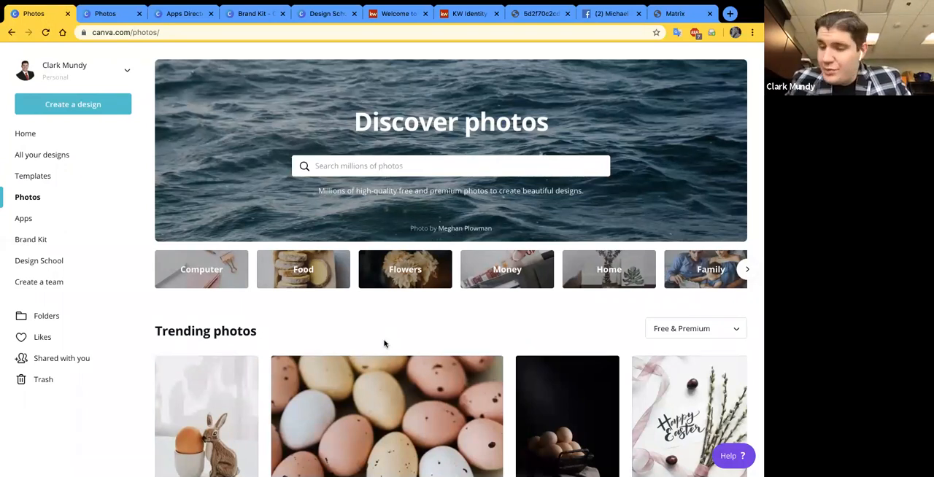
scroll(332, 324, down, 2)
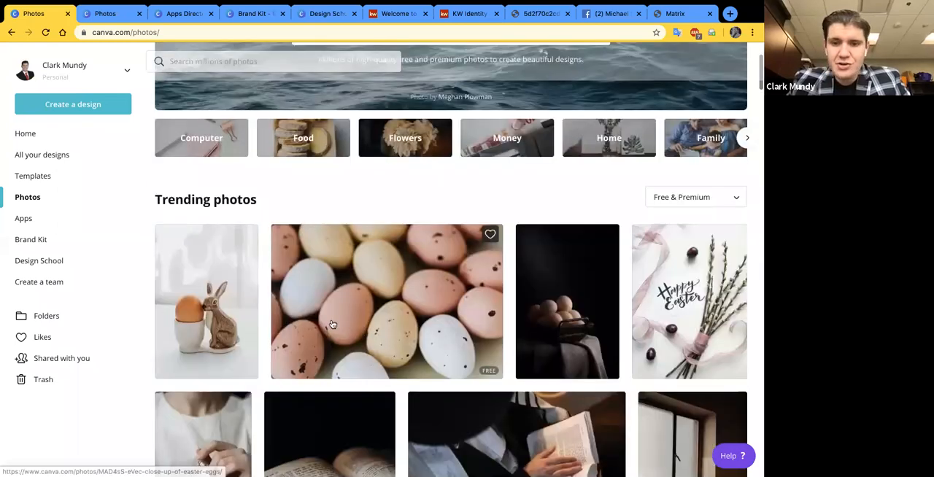
scroll(330, 329, down, 1)
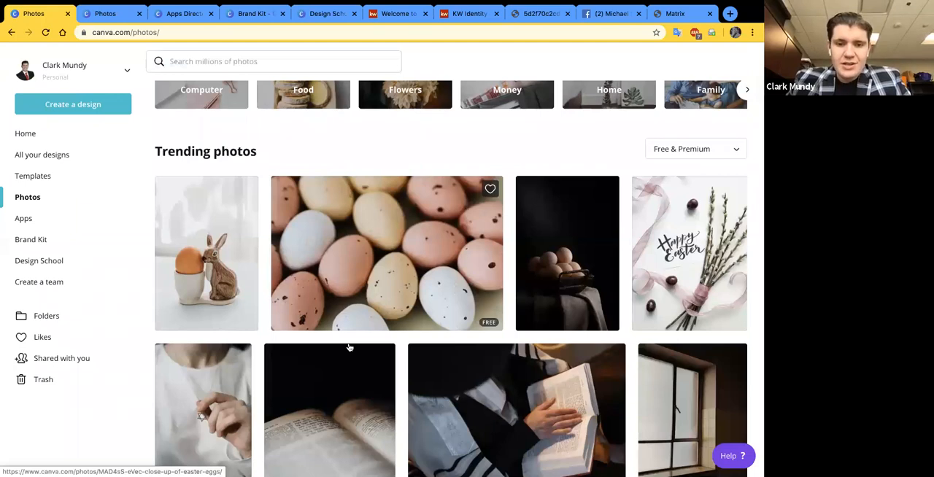
scroll(350, 343, down, 2)
scroll(373, 250, down, 1)
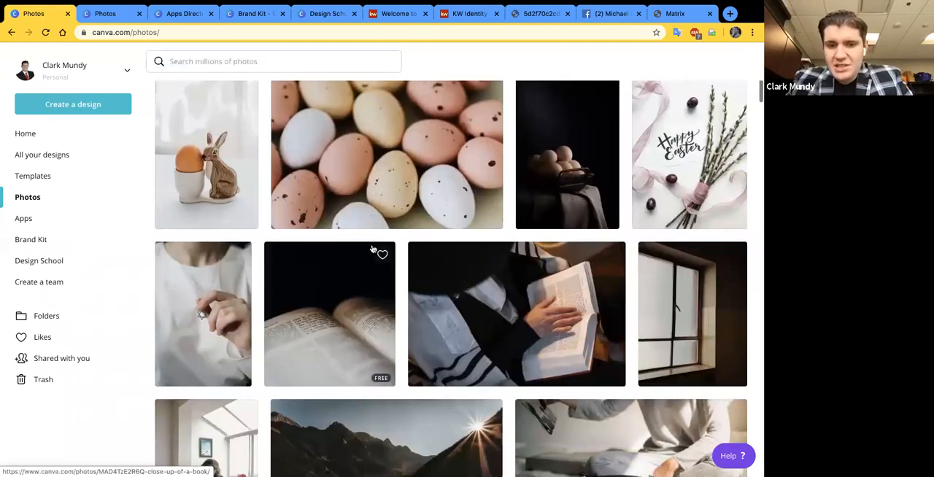
- Skim the remaining trending photos and search the photo library for "house"
scroll(379, 253, down, 5)
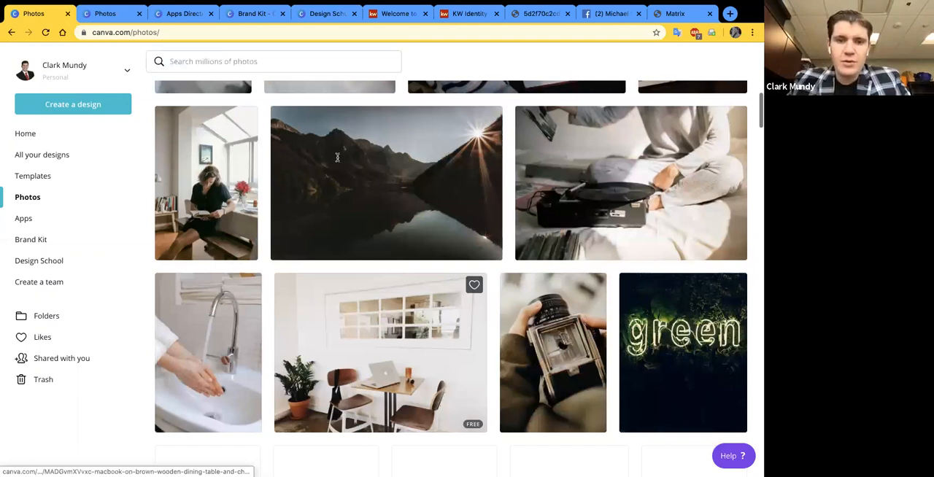
scroll(338, 157, down, 3)
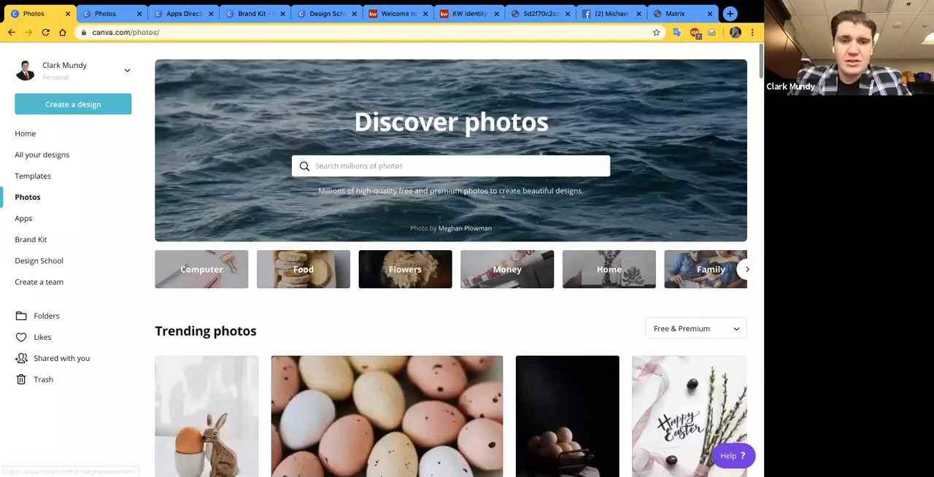
text(house)
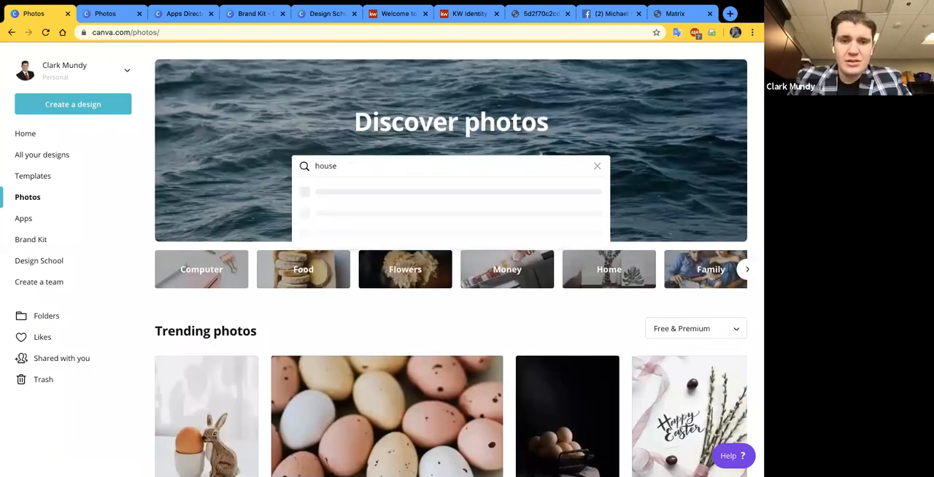
key(Return)
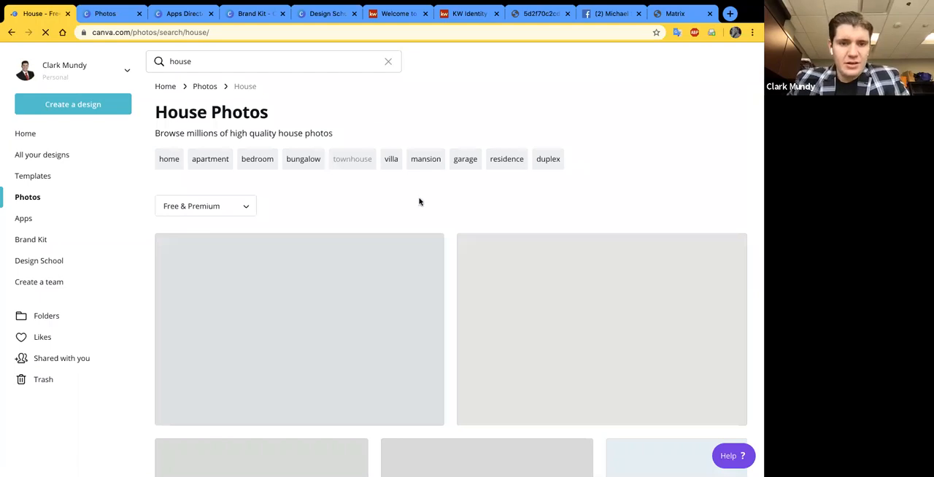
- Refine the photo search to "house for sale" and look through the matching photos, including the key and house pictures
text(for sale)
key(Return)
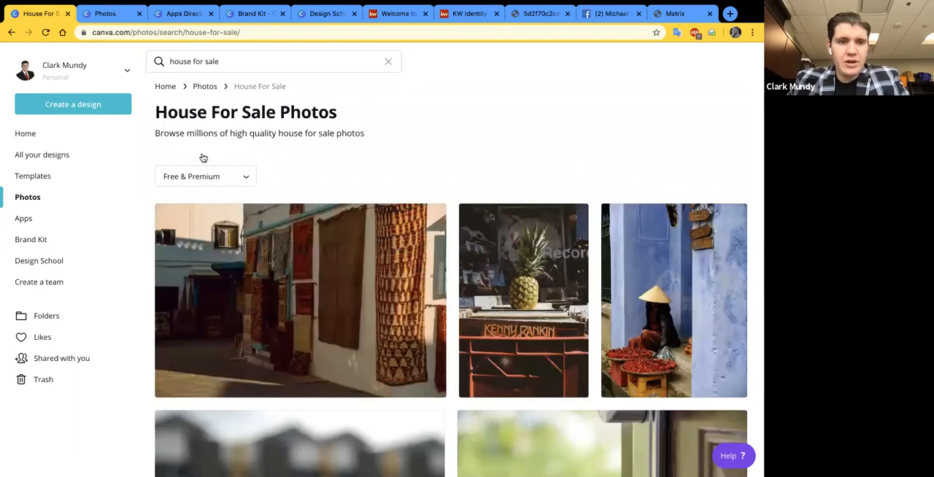
scroll(203, 158, down, 2)
scroll(241, 155, up, 1)
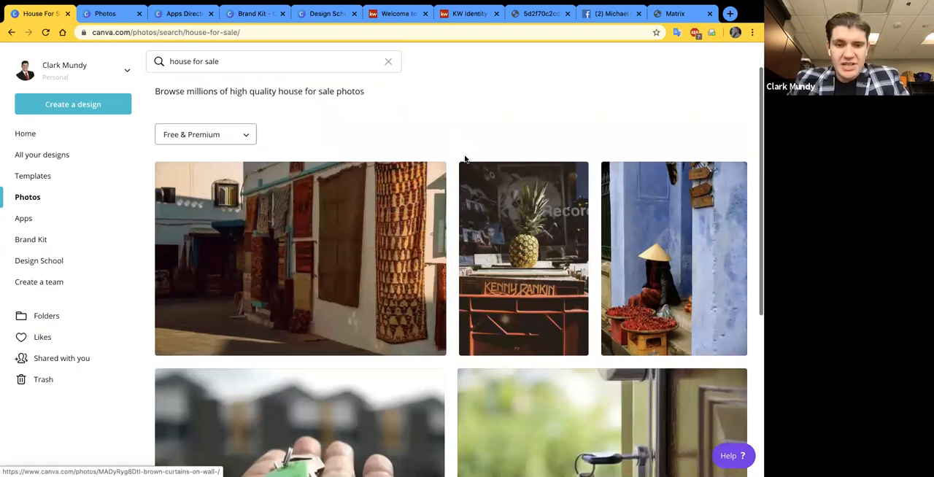
scroll(277, 281, down, 1)
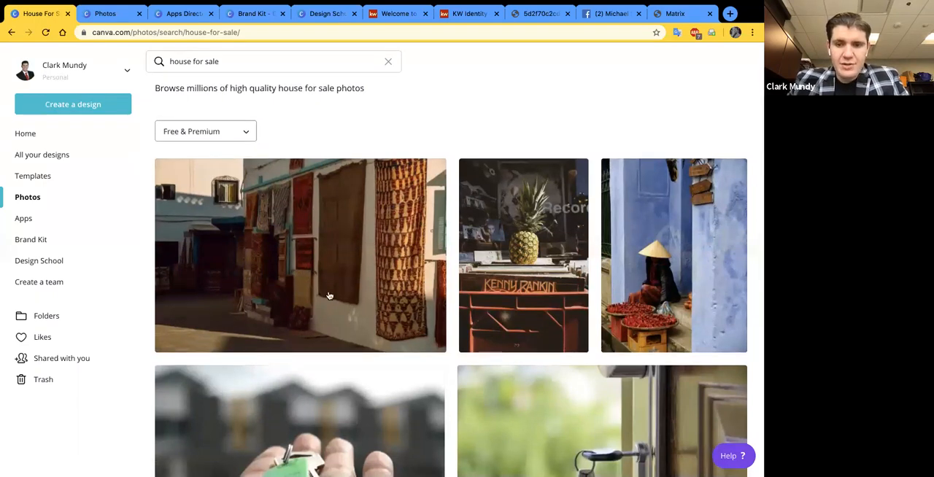
scroll(285, 344, down, 5)
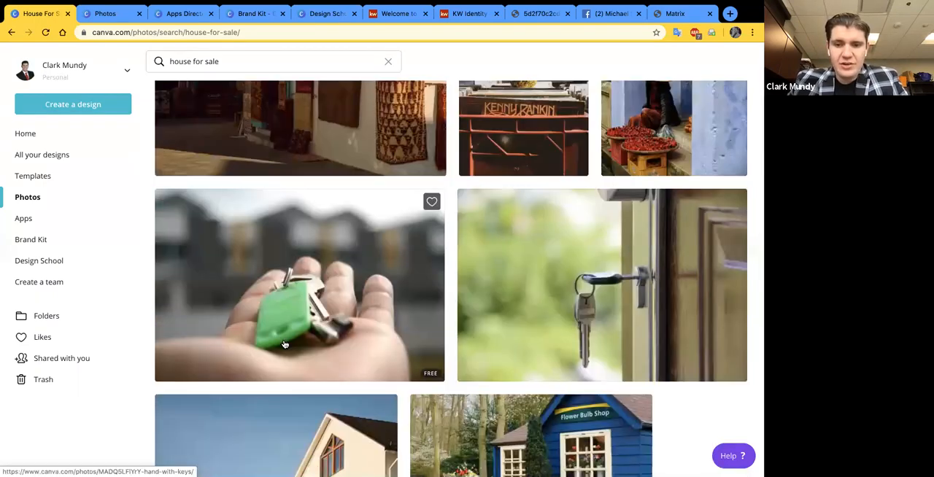
scroll(285, 345, down, 1)
scroll(453, 361, down, 2)
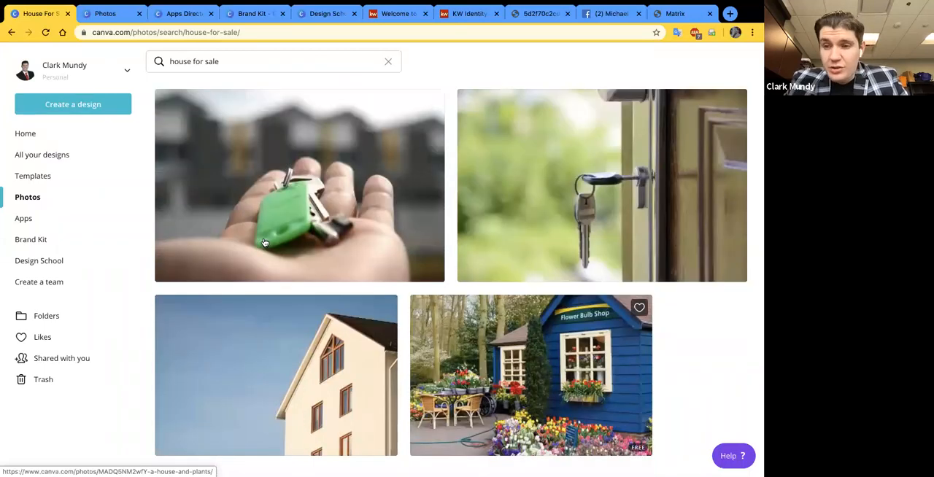
scroll(264, 243, up, 2)
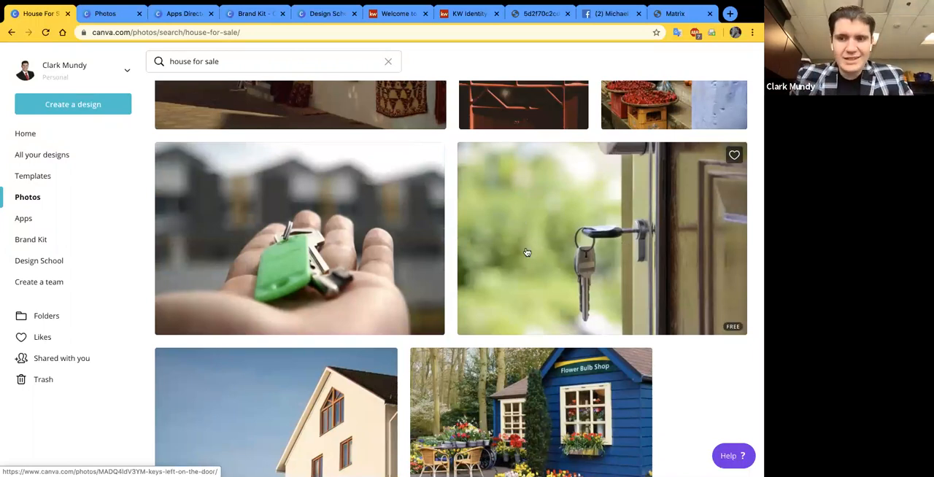
scroll(526, 265, up, 5)
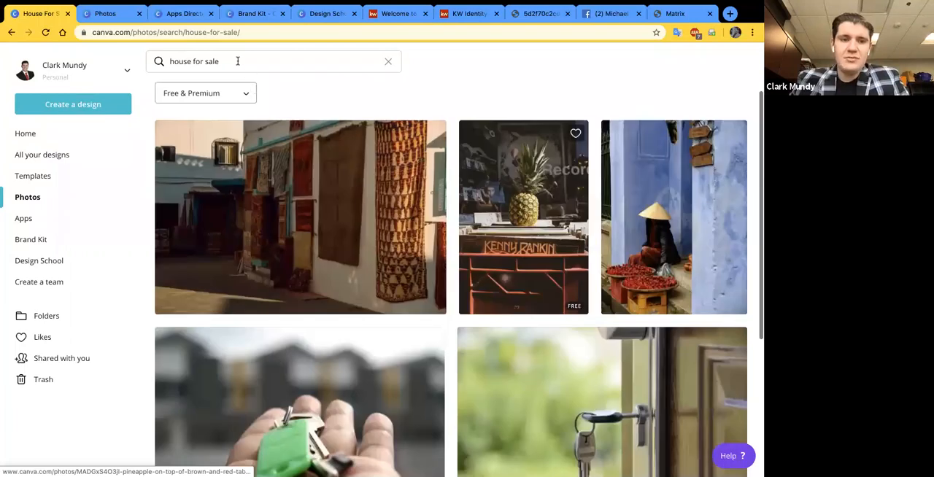
- Remove "for sale" from the photo search and search for "house" again
click(238, 61)
key(BackSpace)
key(BackSpace)
key(BackSpace)
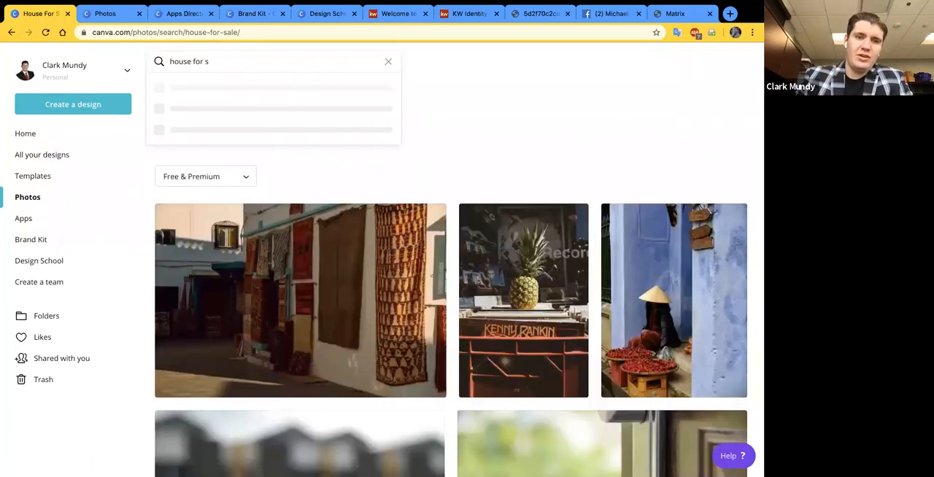
key(BackSpace)
key(BackSpace)
key(BackSpace)
key(BackSpace)
key(BackSpace)
key(BackSpace)
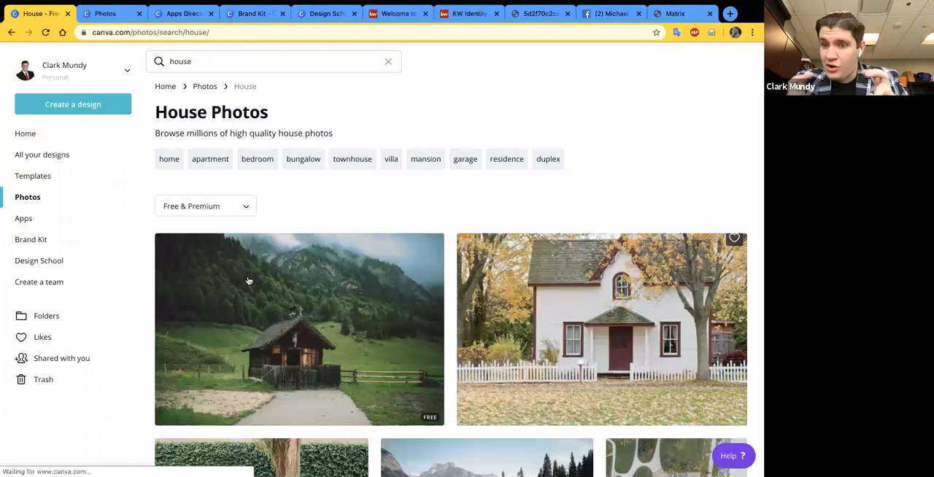
- Look through the house photos, checking the styles of homes and which ones are marked free
scroll(248, 281, down, 1)
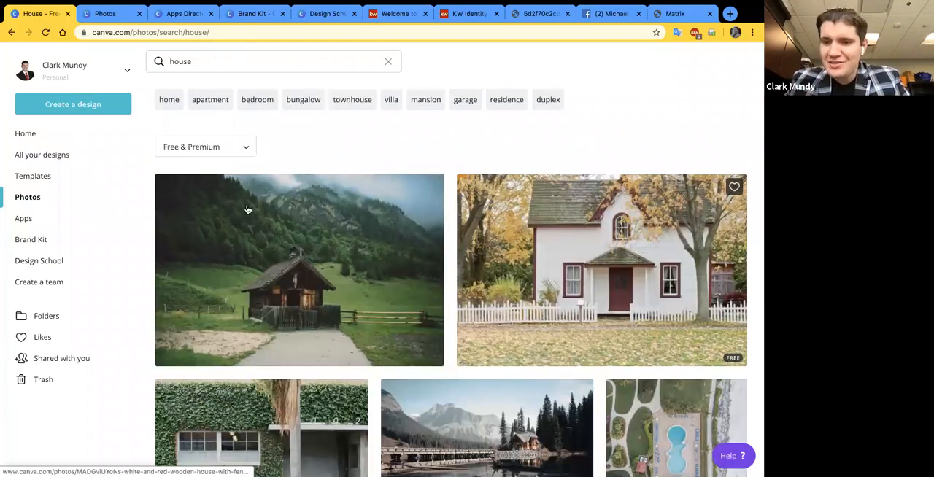
scroll(262, 229, down, 2)
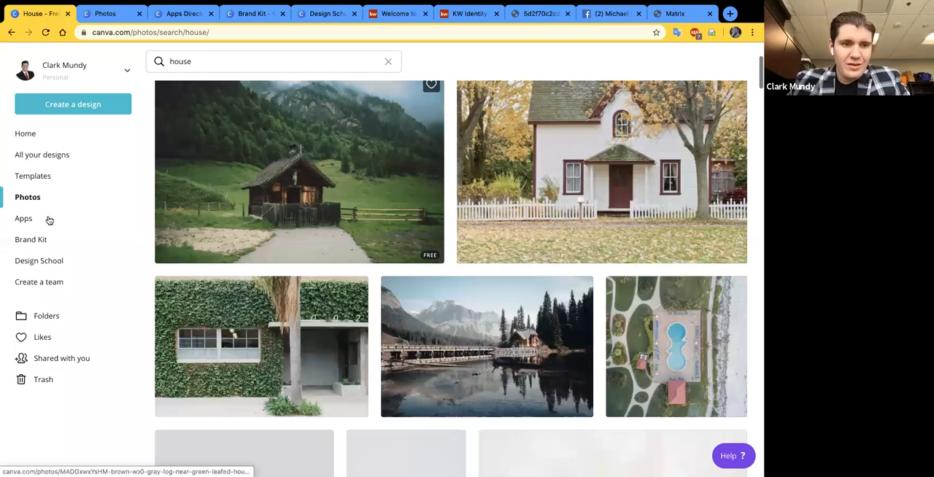
scroll(48, 219, up, 1)
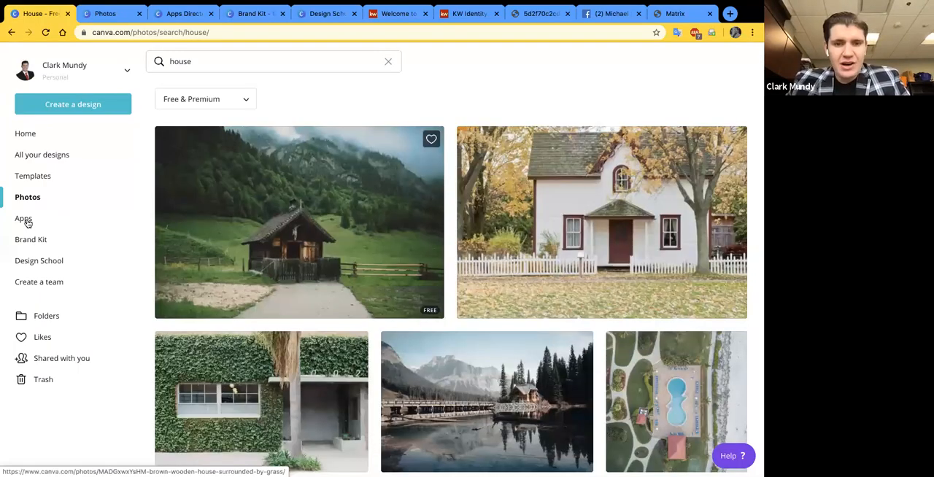
scroll(455, 243, down, 5)
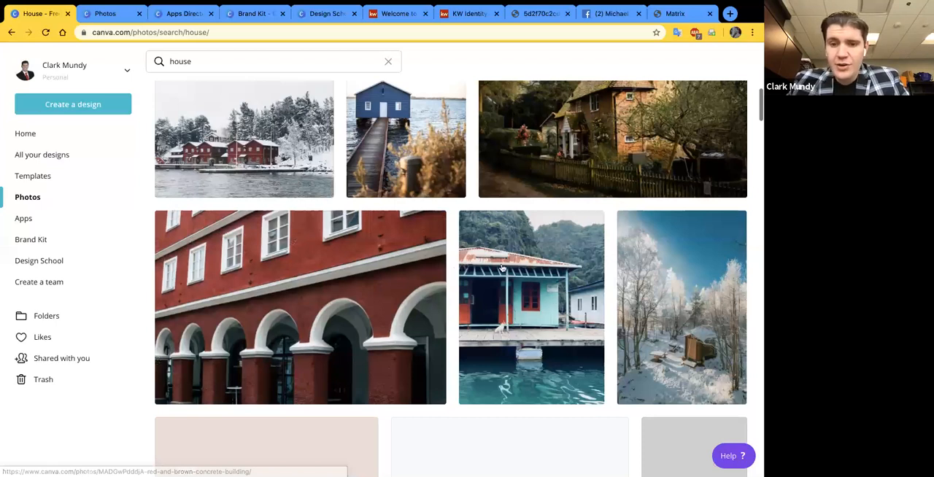
scroll(490, 351, up, 3)
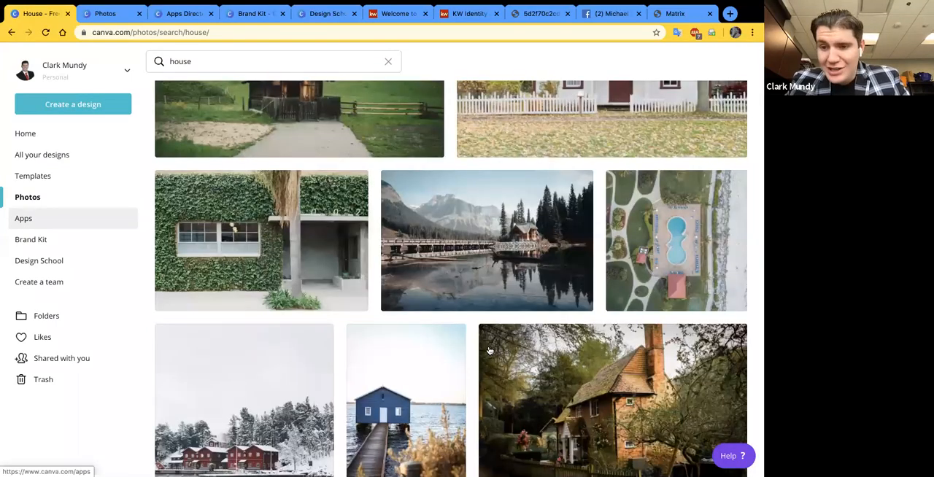
- Open the Apps directory and look through the Design with your favorite media row as far as Google Maps and Pexels
key(Return)
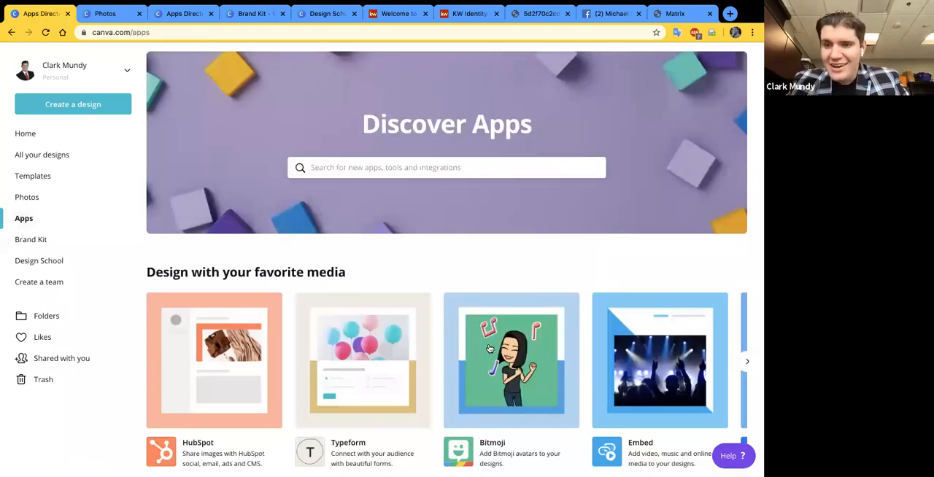
scroll(493, 288, down, 2)
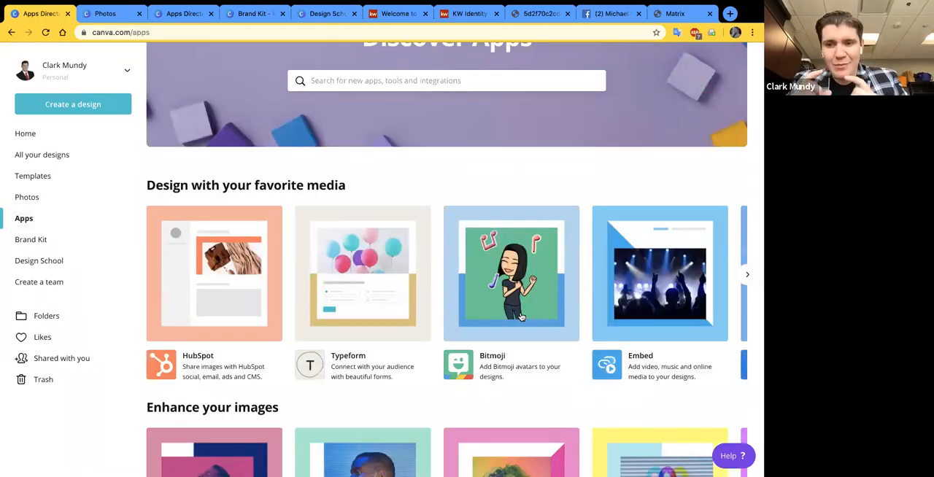
scroll(521, 316, right, 1)
scroll(521, 316, right, 1)
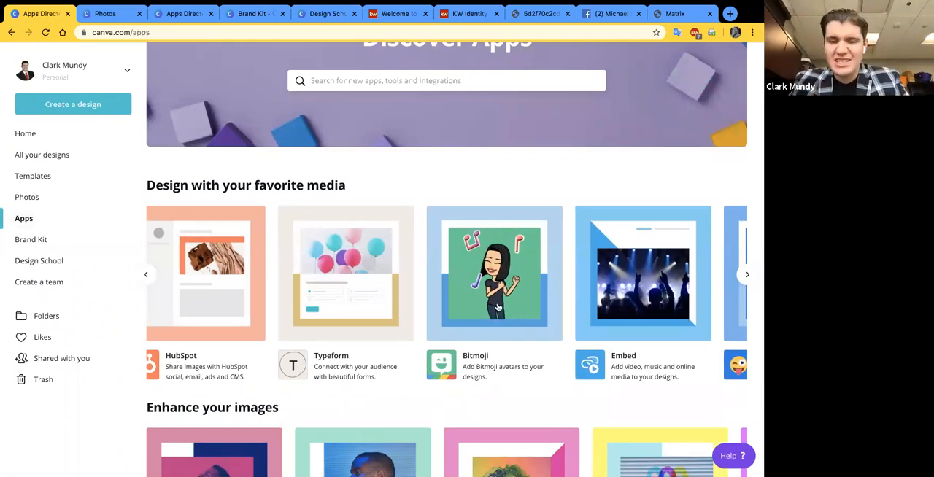
scroll(502, 324, right, 3)
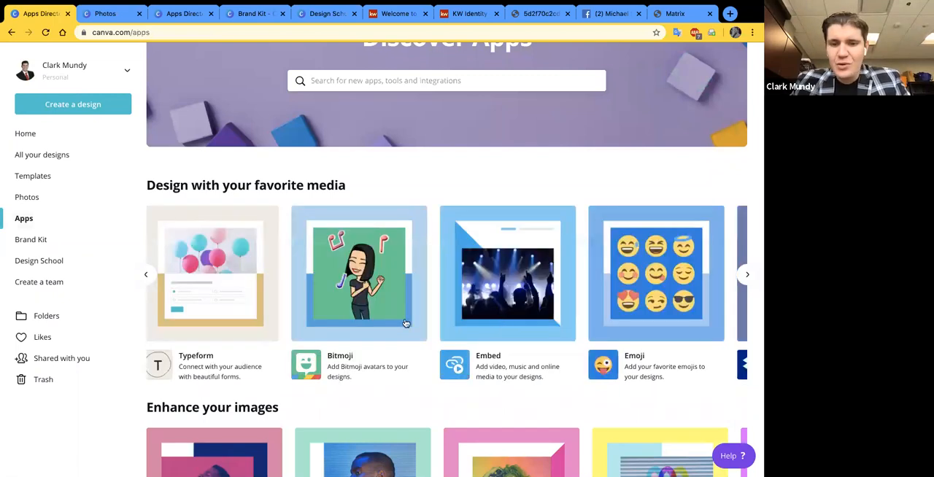
scroll(416, 327, right, 5)
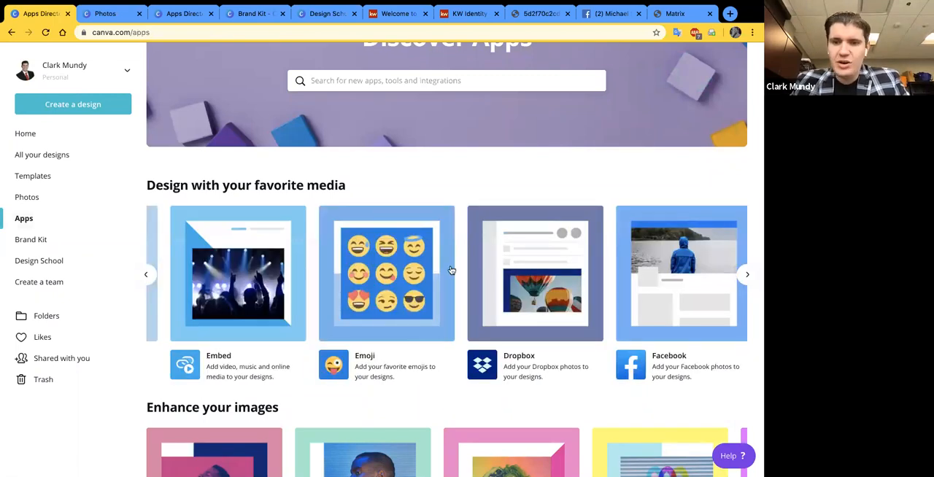
scroll(510, 283, right, 2)
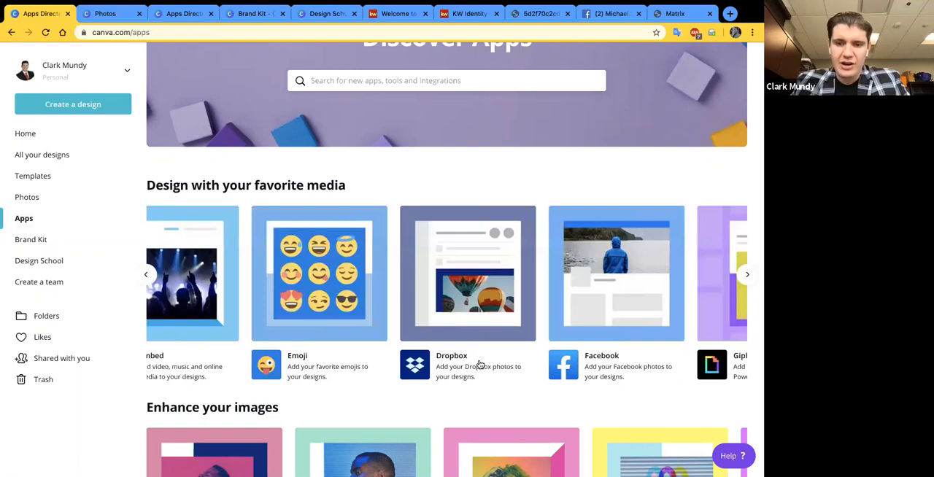
scroll(337, 368, right, 4)
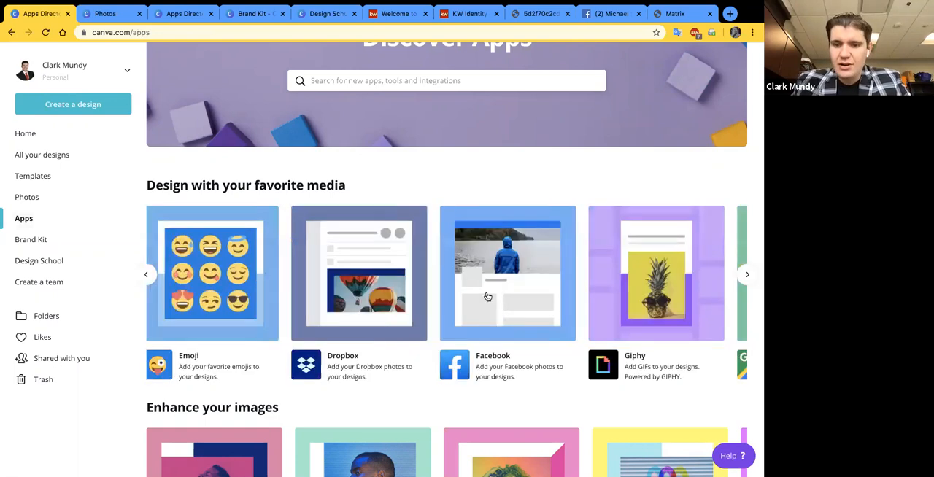
scroll(500, 375, right, 2)
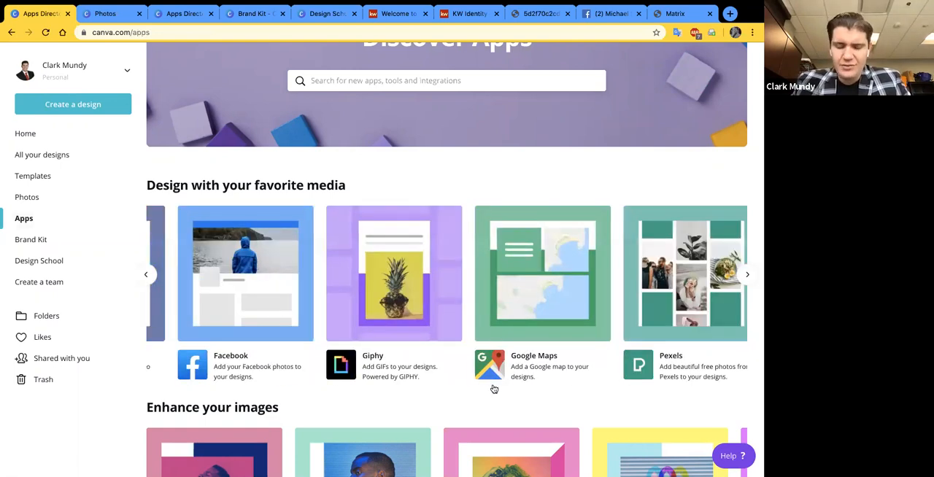
- Look through the Enhance your images row of effect apps through to Slice at its end
scroll(463, 418, down, 1)
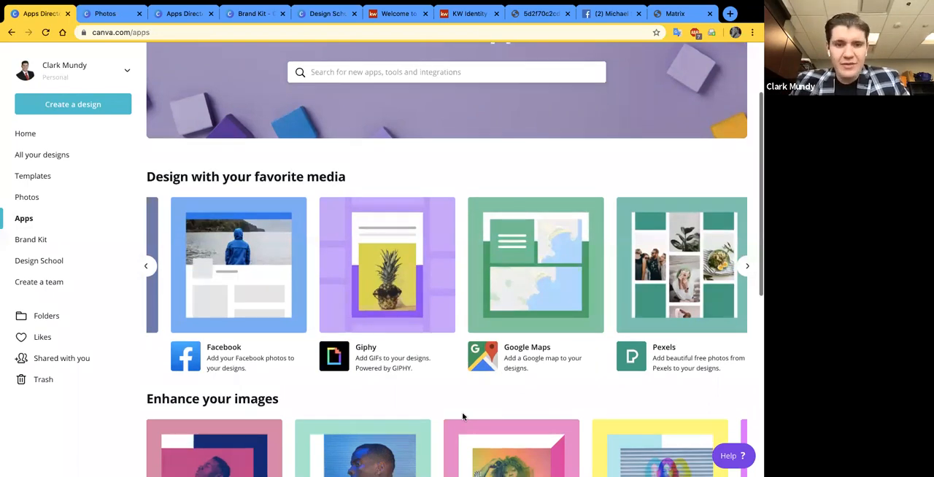
scroll(462, 416, down, 4)
scroll(476, 274, right, 2)
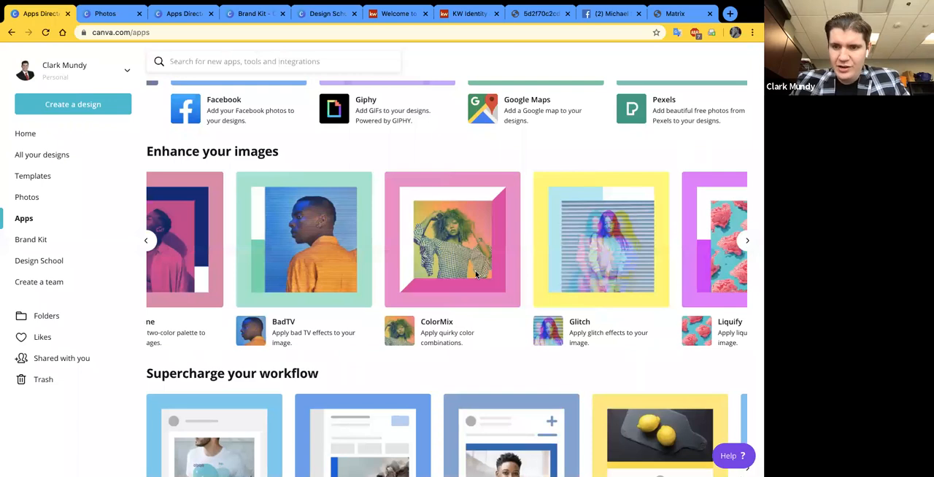
scroll(476, 274, right, 4)
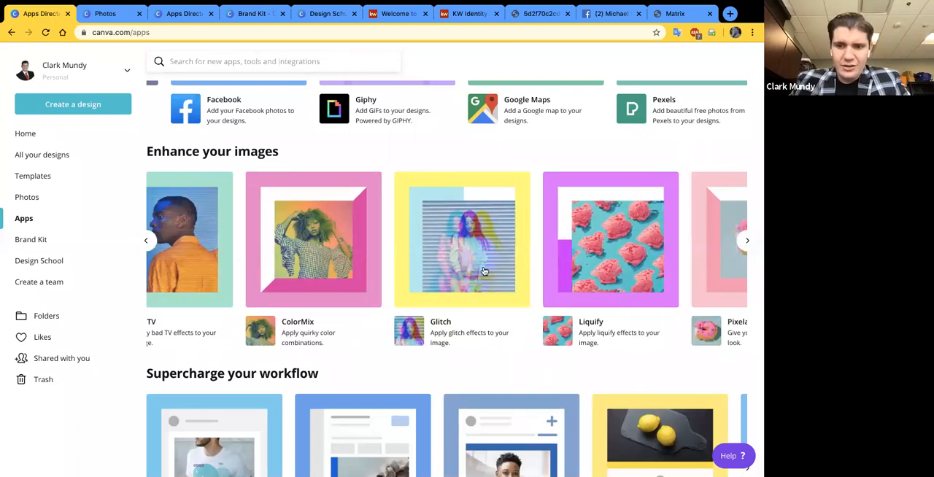
scroll(484, 271, right, 6)
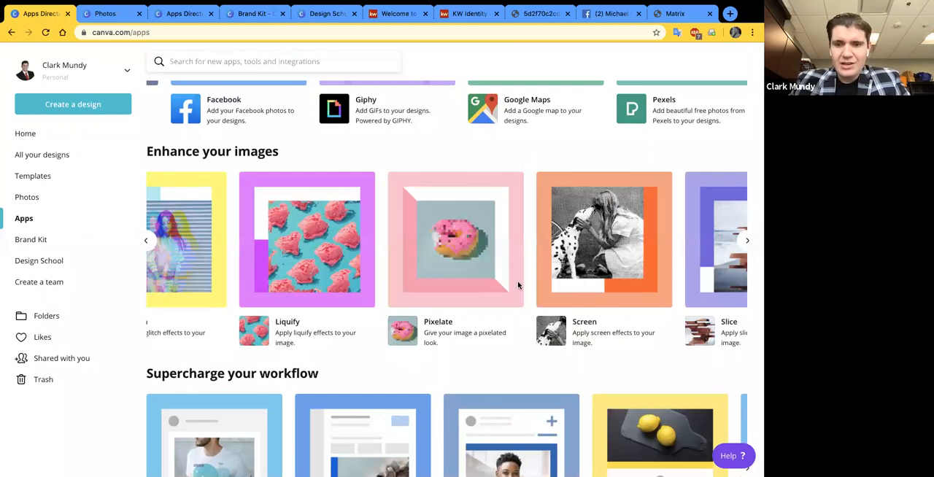
scroll(519, 283, right, 2)
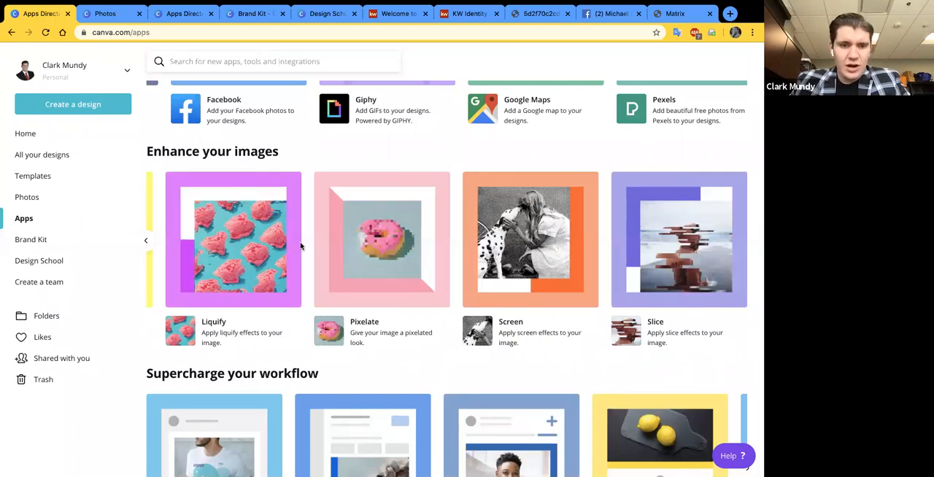
- Look through the Supercharge your workflow apps from Smartmockups and Box as far as OneDrive and Pinterest
scroll(231, 256, down, 2)
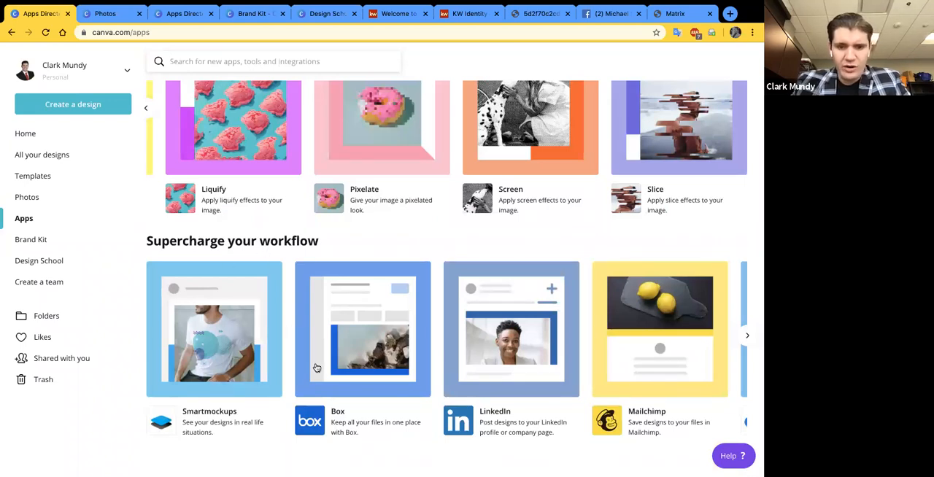
scroll(357, 405, right, 2)
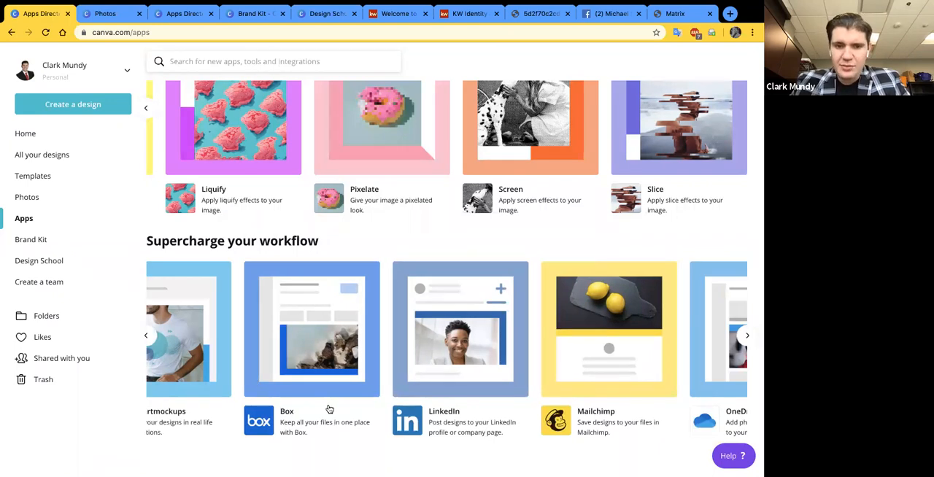
scroll(343, 419, right, 2)
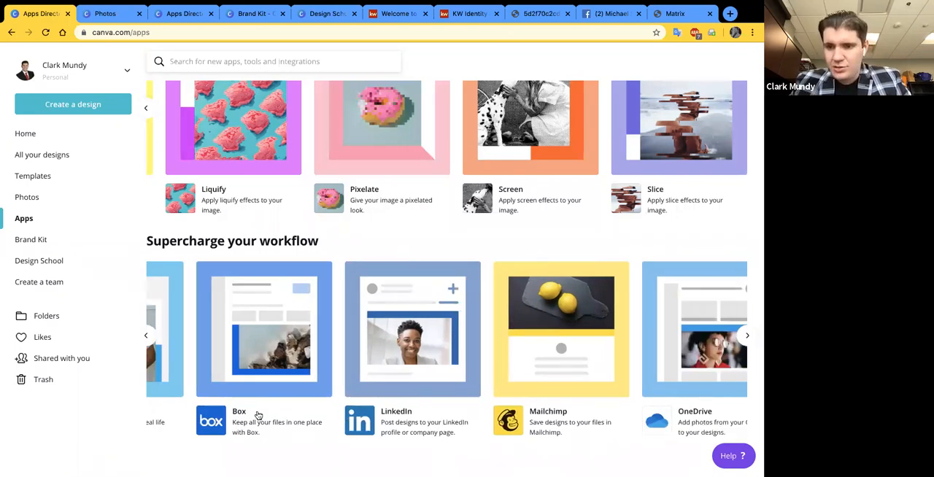
scroll(256, 392, right, 1)
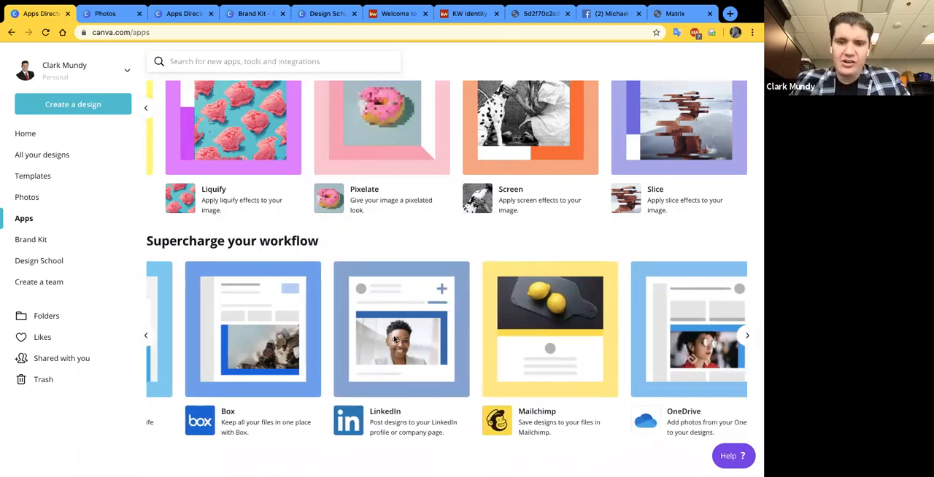
scroll(464, 436, right, 2)
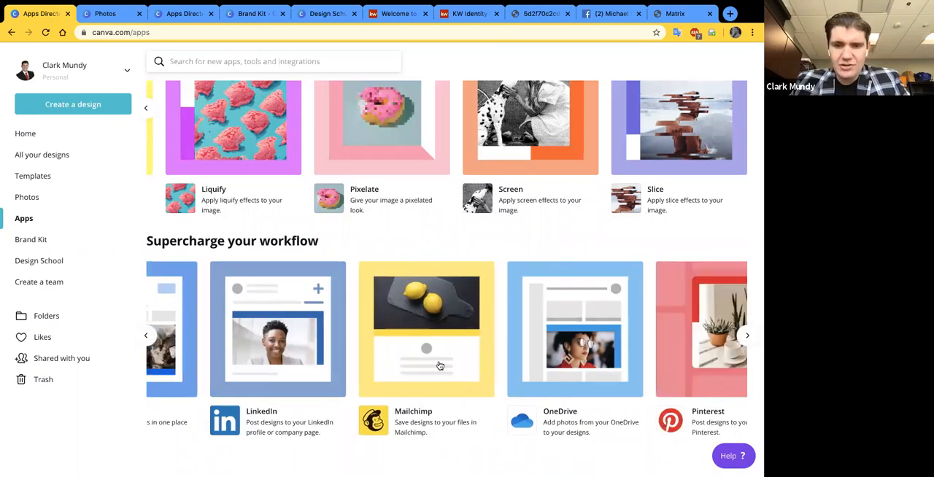
- Look through the Supercharge your workflow apps from OneDrive and Pinterest as far as Tumblr and Twitter
scroll(371, 384, right, 3)
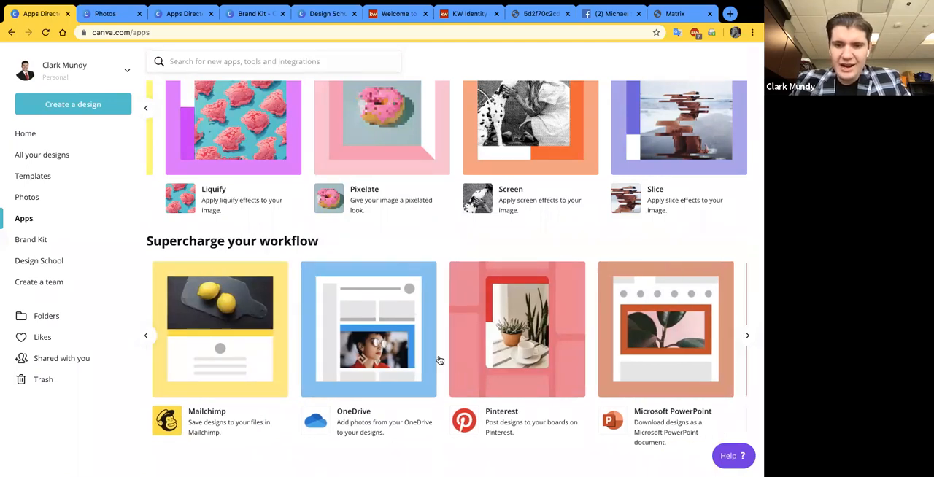
scroll(492, 380, right, 1)
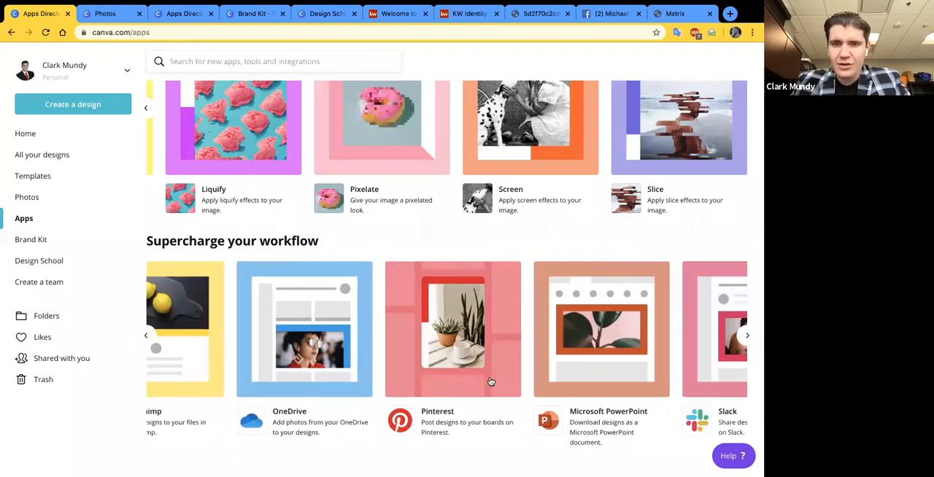
scroll(491, 378, right, 3)
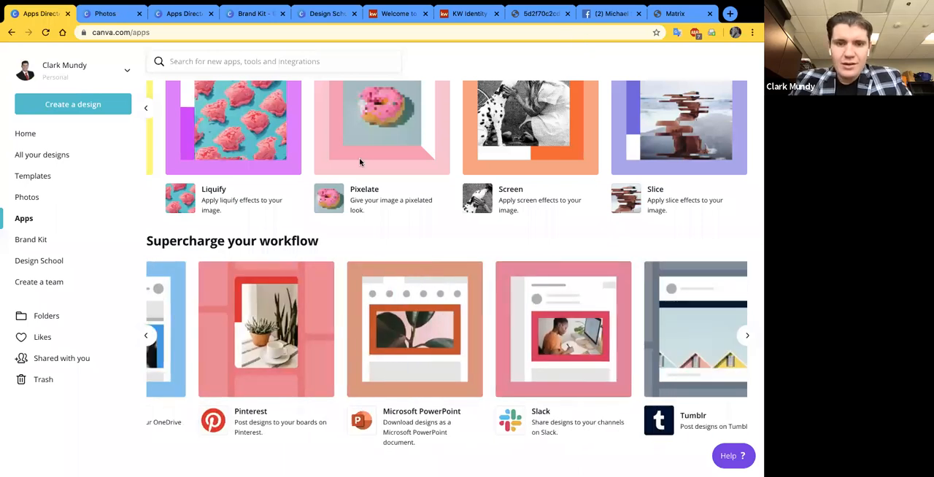
scroll(358, 165, right, 1)
scroll(346, 237, right, 2)
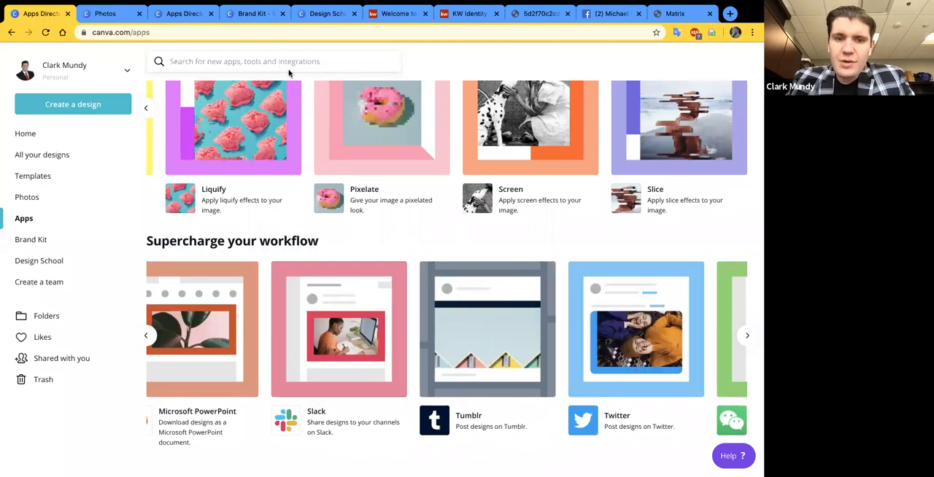
- Review the Design with your favorite media row again, including Giphy and Google Maps, and return to the Supercharge your workflow apps
scroll(394, 376, up, 1)
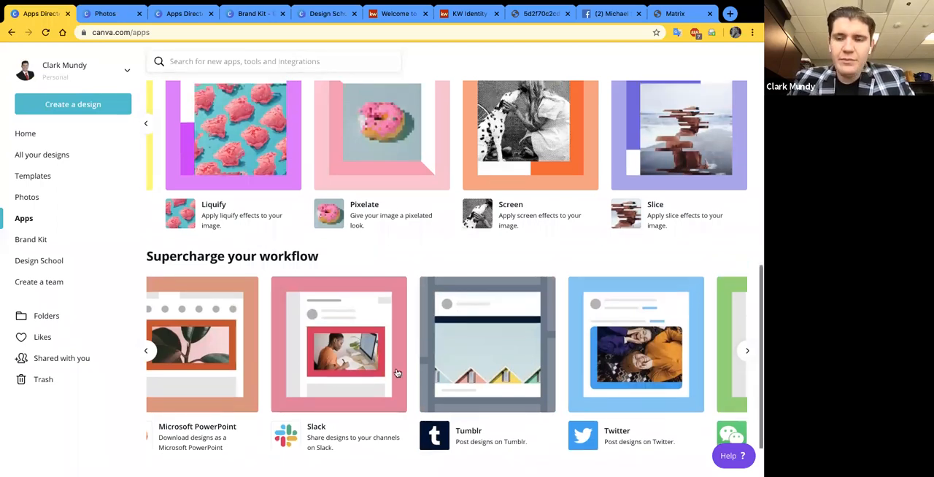
scroll(433, 404, up, 10)
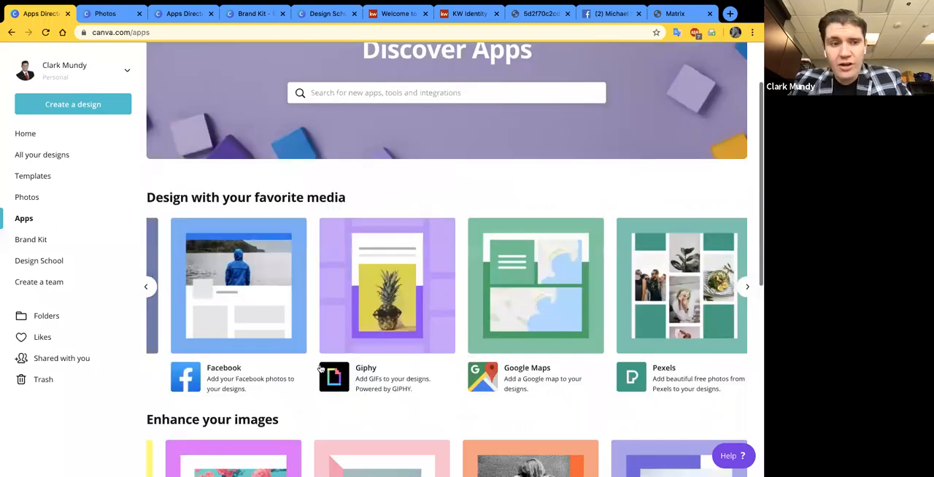
scroll(46, 176, up, 1)
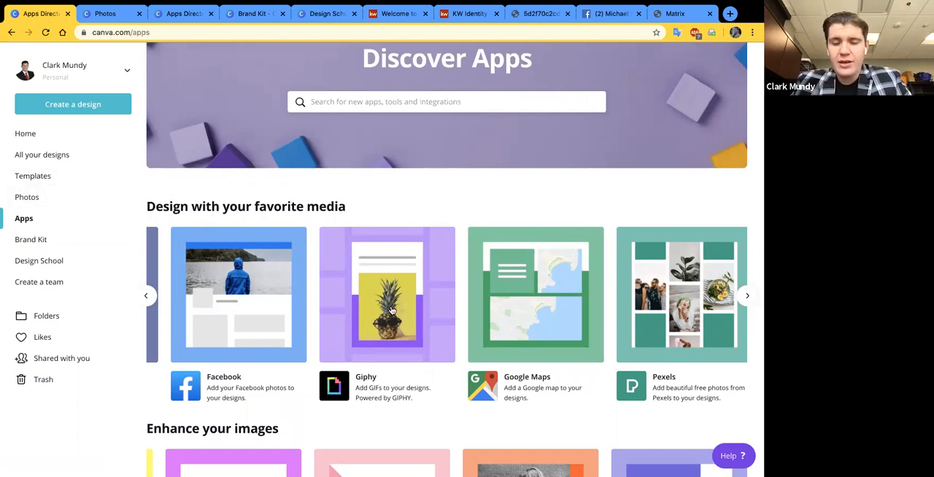
scroll(392, 310, down, 4)
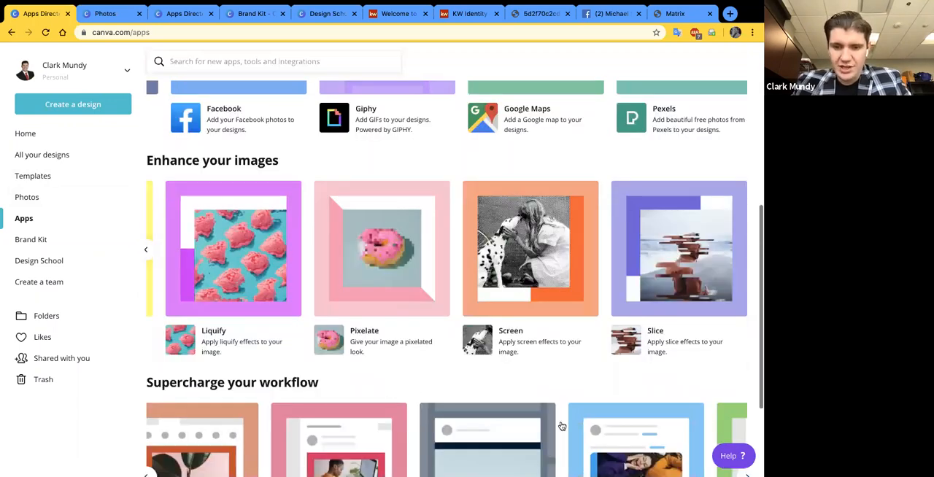
scroll(533, 425, down, 1)
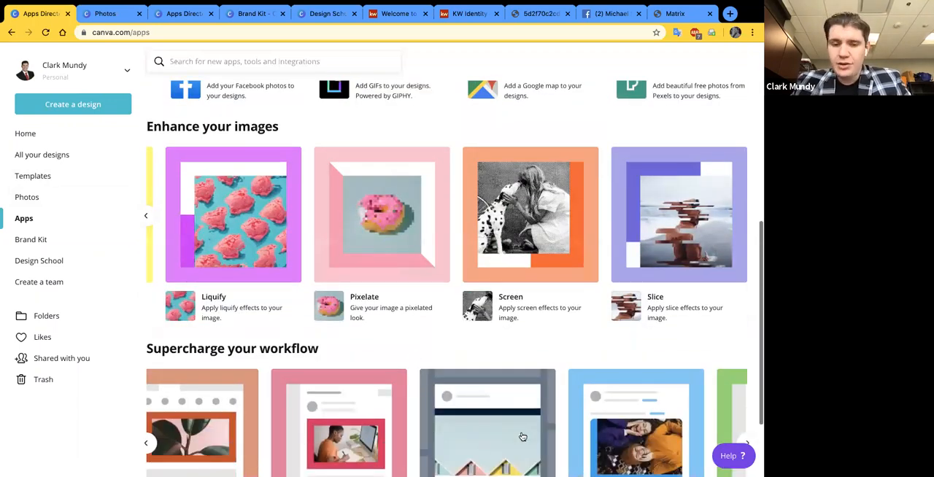
scroll(523, 437, down, 1)
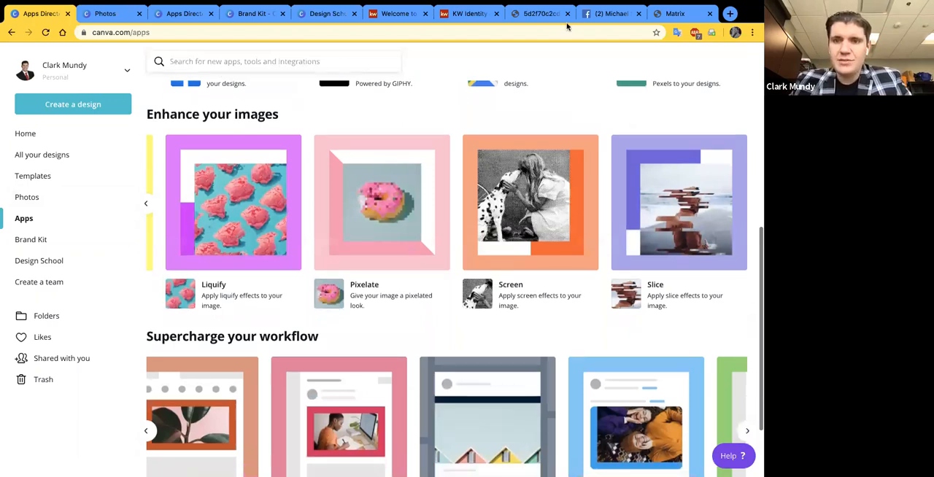
scroll(572, 51, down, 2)
scroll(414, 130, down, 1)
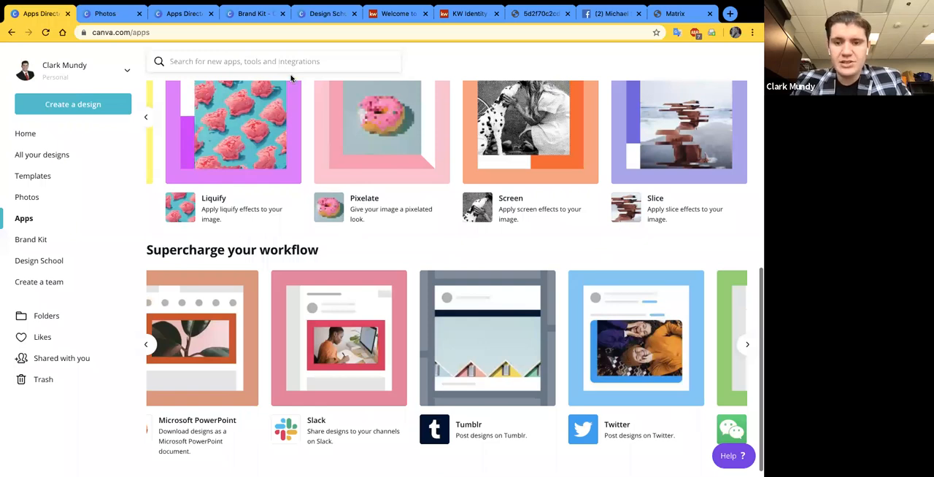
- Check the end of the Supercharge your workflow row at WeChat and revisit Mailchimp, OneDrive, Pinterest and Microsoft PowerPoint
scroll(464, 354, right, 3)
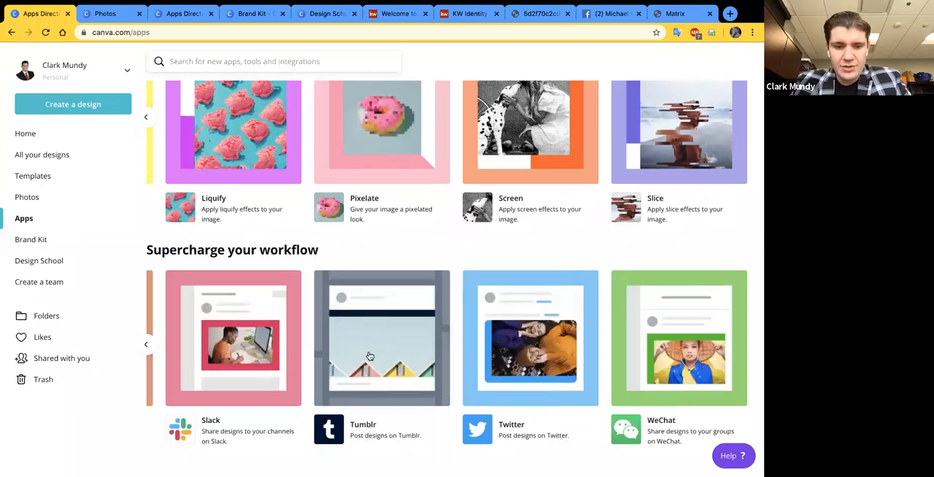
scroll(385, 446, left, 5)
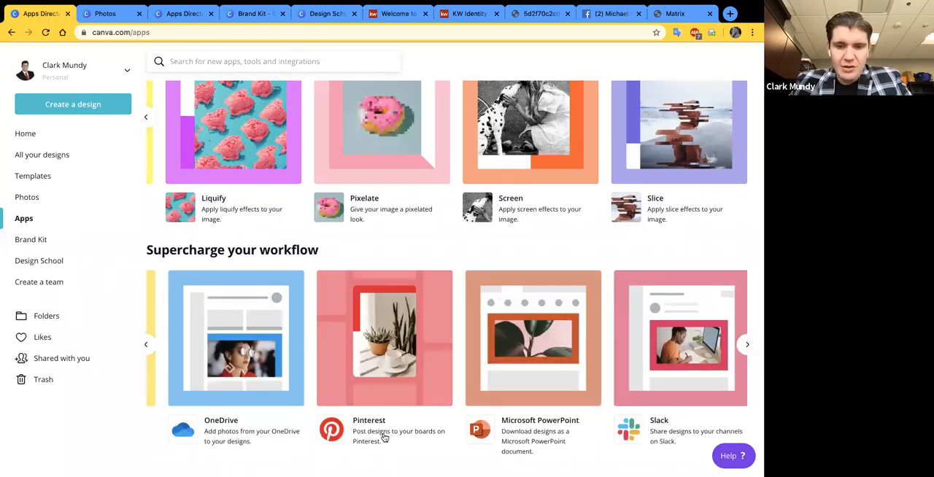
scroll(366, 454, left, 2)
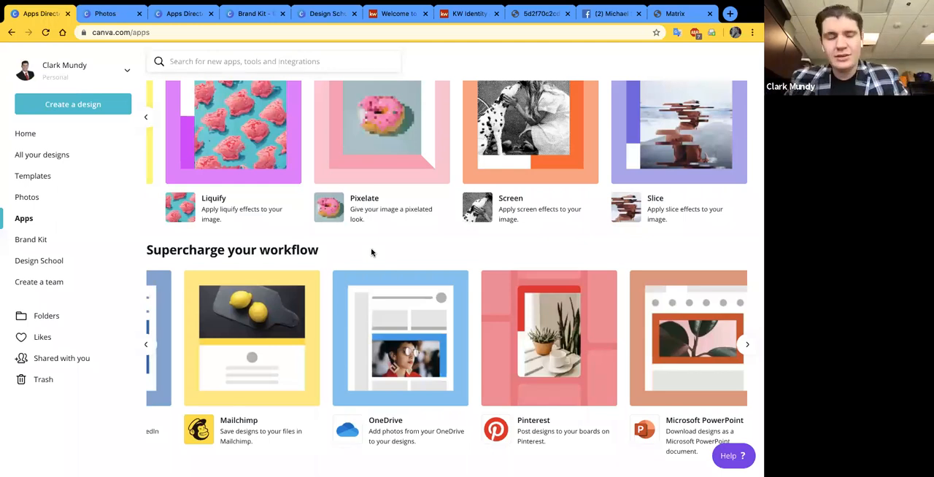
scroll(390, 360, right, 1)
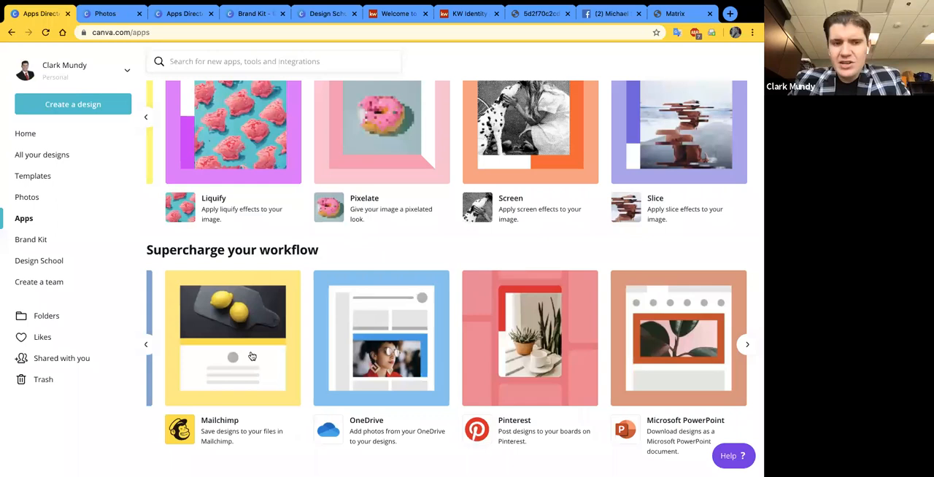
scroll(157, 277, right, 5)
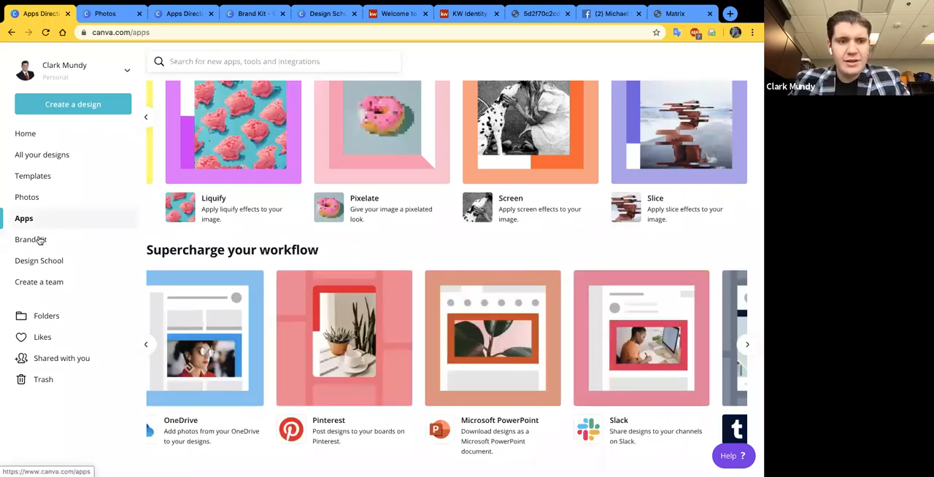
- Open the Brand Kit and look over its brand logos, the KELLER WILLIAMS and KWKC color palettes, and the brand fonts
click(41, 241)
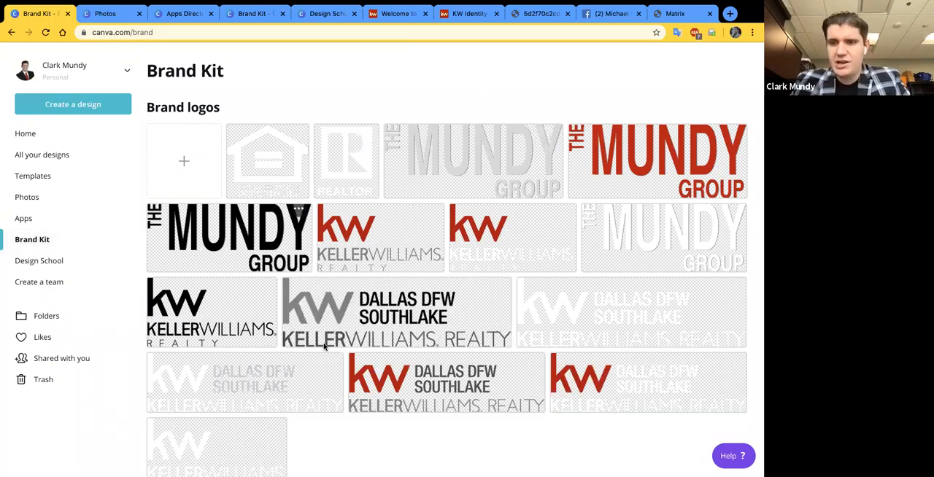
scroll(325, 347, down, 1)
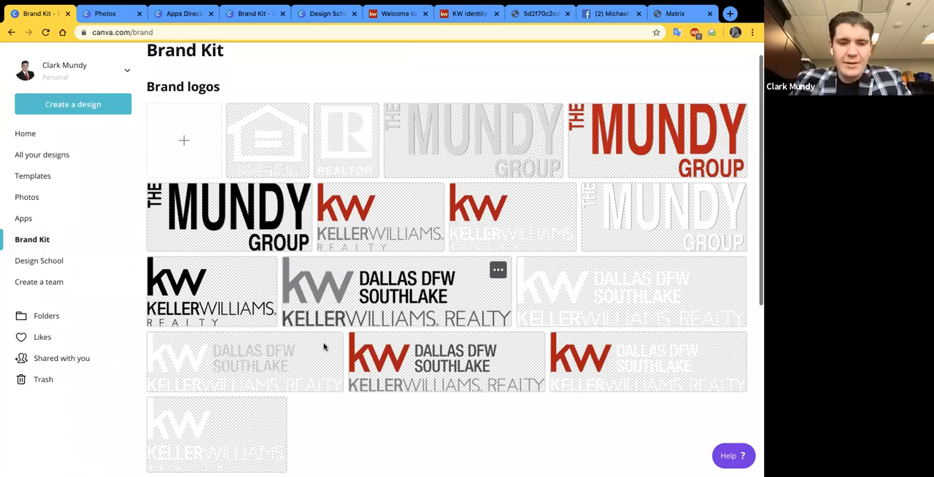
scroll(325, 348, down, 5)
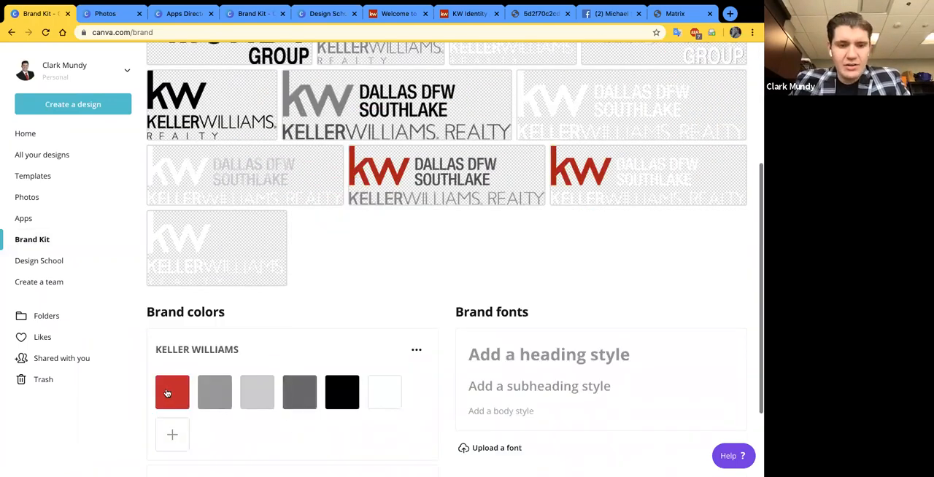
mouse_move(541, 6)
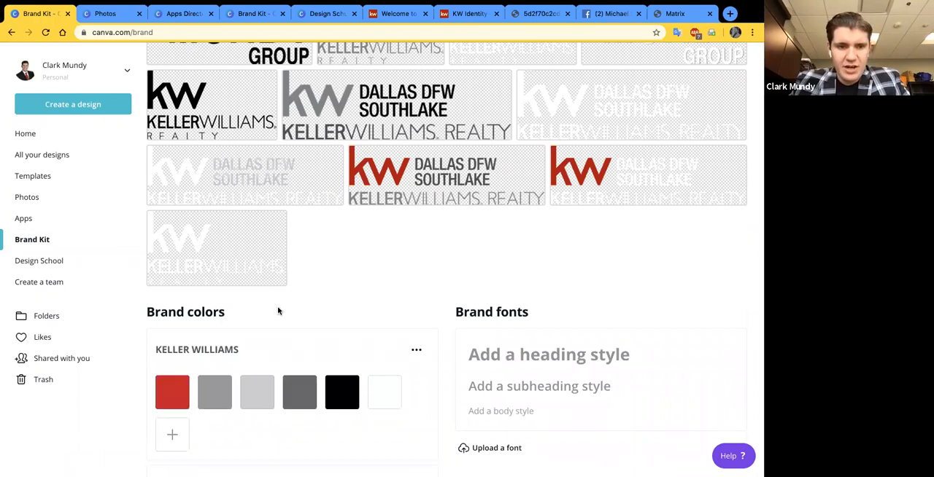
scroll(278, 311, down, 3)
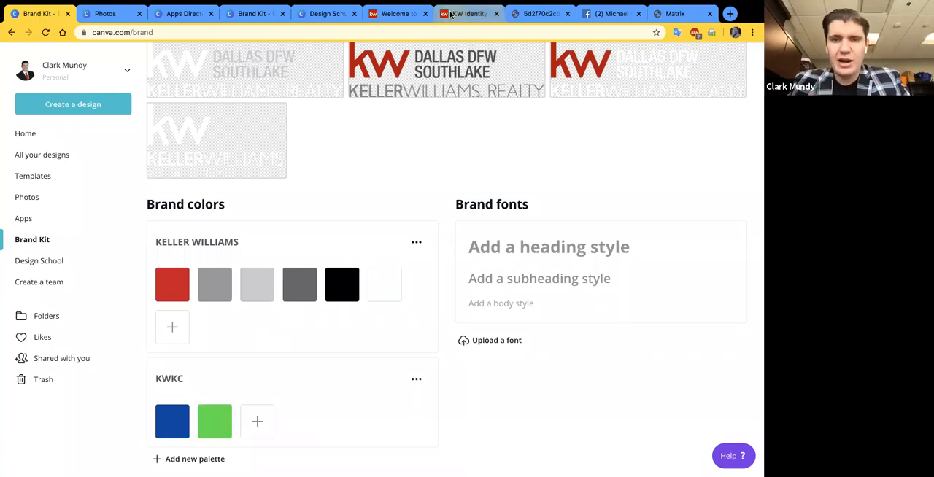
- Copy the KW Red hex code #CE011F from the style guide PDF's Color Palette page and return to the Brand Kit
click(540, 14)
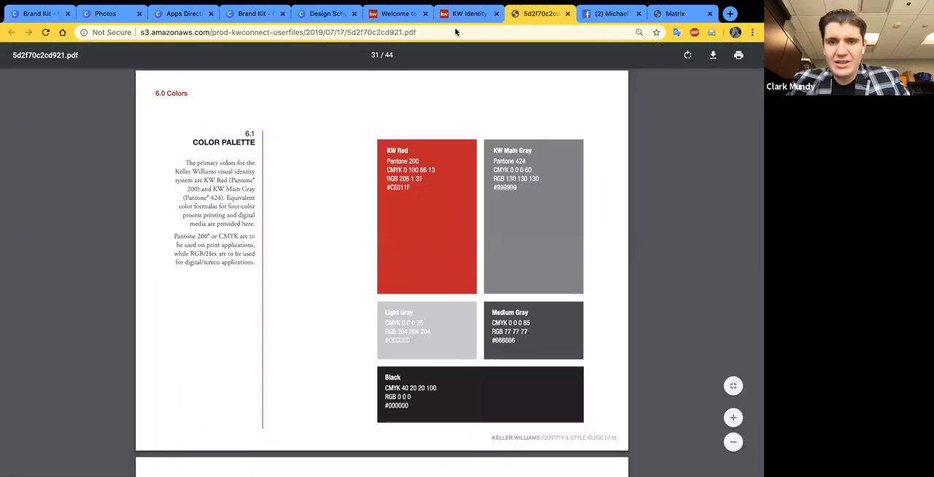
drag(419, 187, 382, 210)
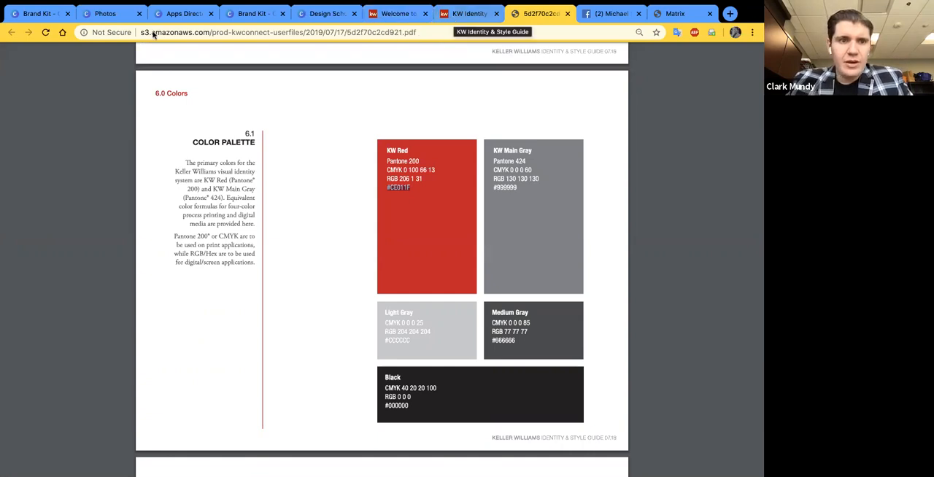
click(61, 22)
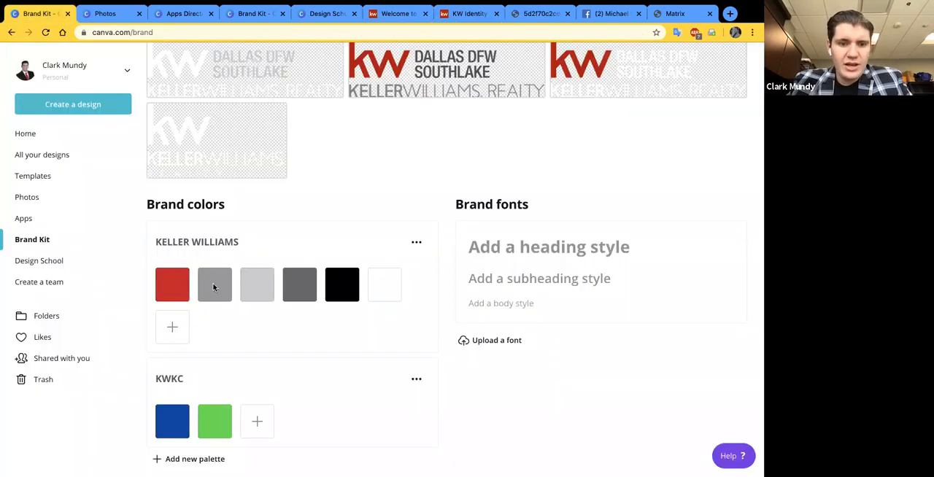
- Add a new color to the KELLER WILLIAMS palette, try other shades, and set it to #CE011F
click(172, 328)
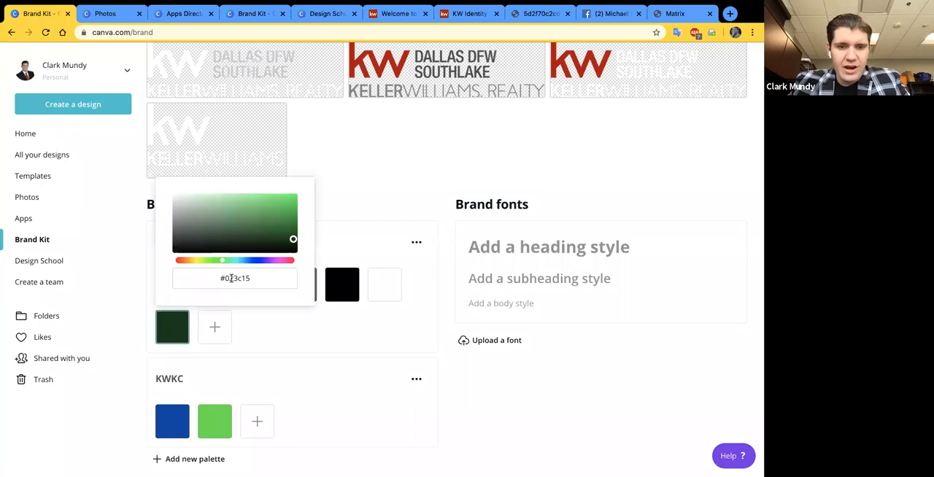
mouse_move(223, 262)
mouse_down()
mouse_move(244, 262)
mouse_move(213, 261)
mouse_up()
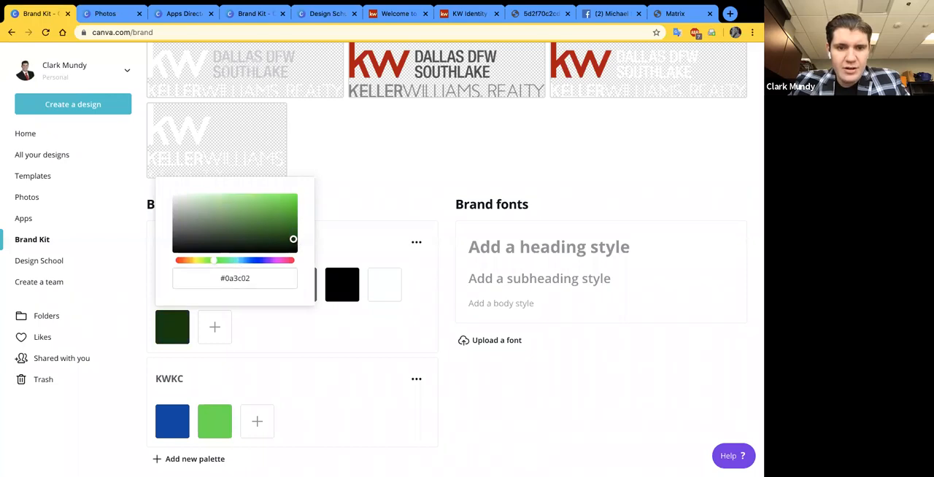
click(233, 221)
drag(232, 220, 221, 239)
triple_click(231, 278)
text(#ce011f)
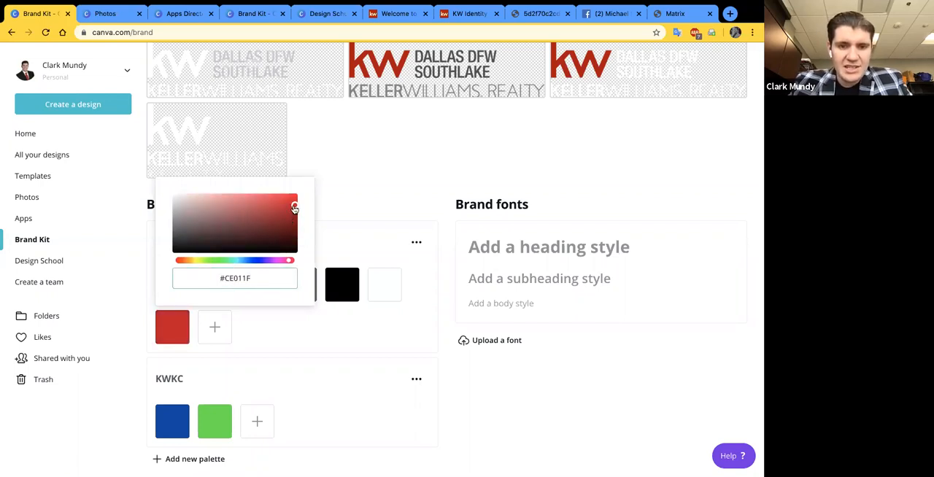
click(334, 322)
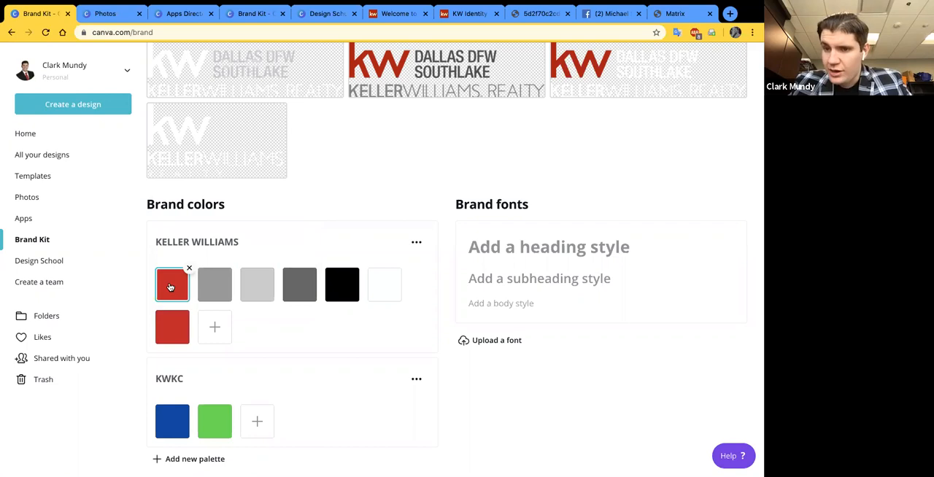
- Copy the KW Main Gray hex code #999999 from the style guide PDF and add it to the KELLER WILLIAMS palette
click(534, 14)
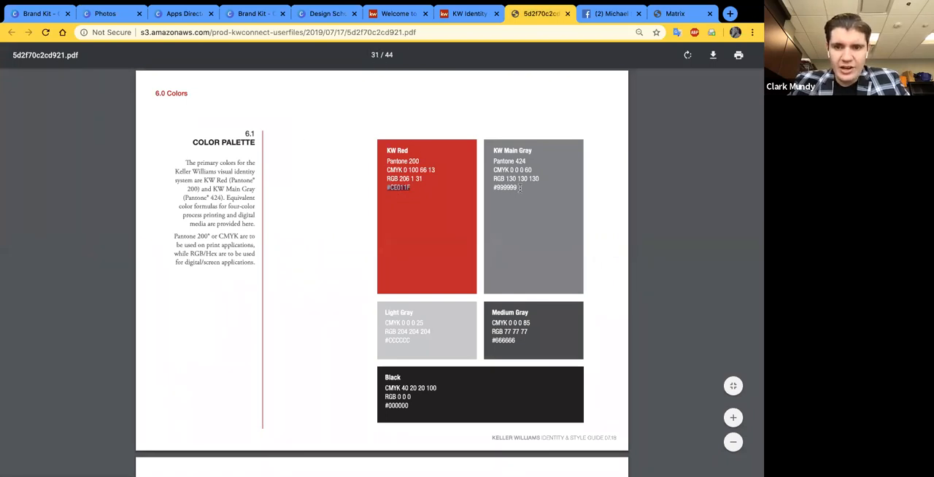
drag(515, 188, 453, 198)
key(ctrl+c)
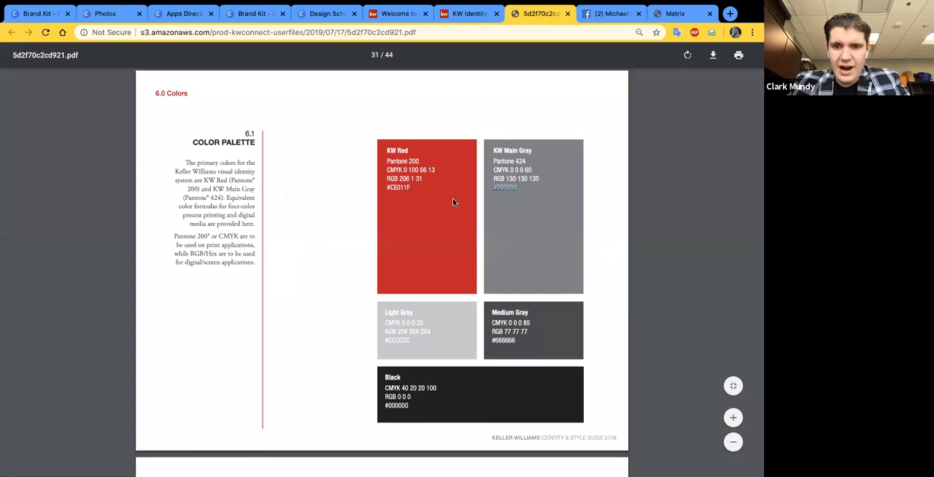
click(47, 15)
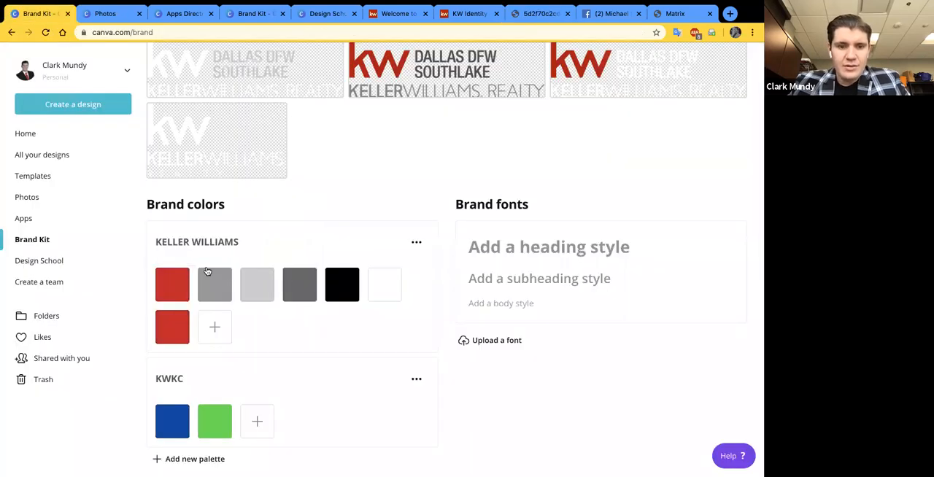
click(212, 333)
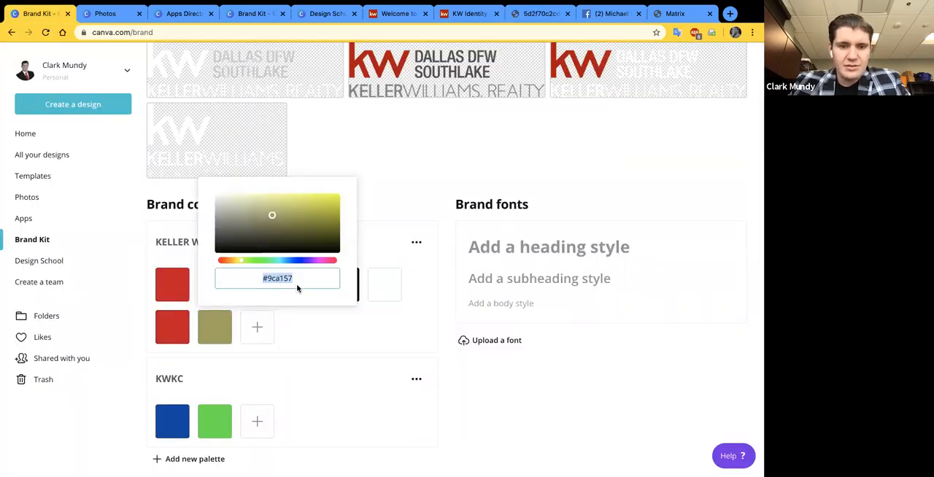
key(ctrl+v)
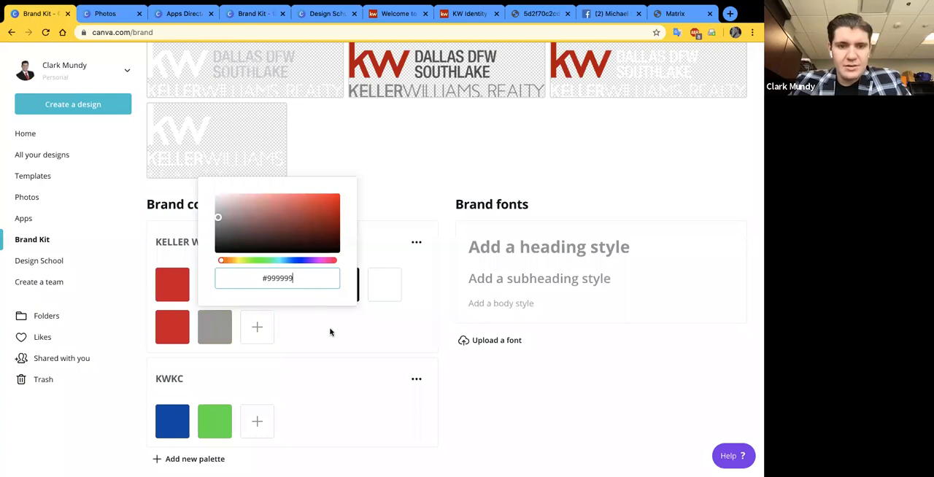
click(330, 334)
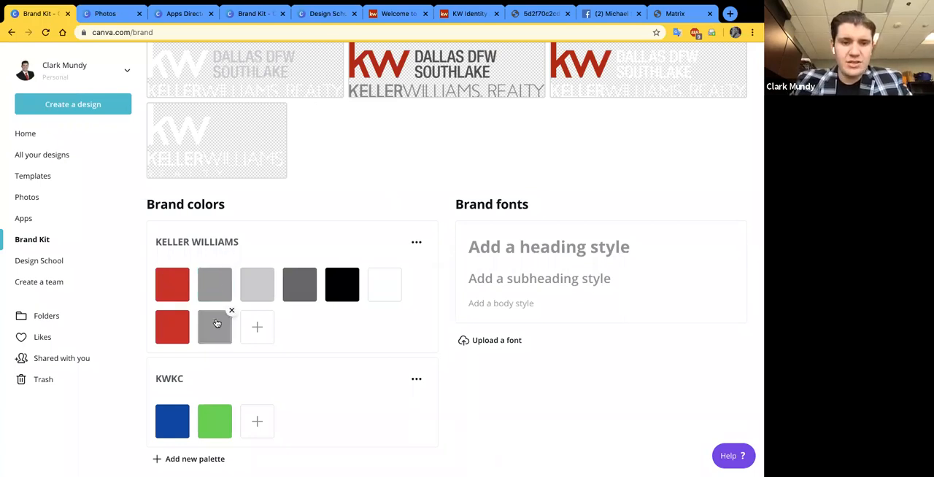
- Remove the two duplicate swatches, gray and red, from the second row of the KELLER WILLIAMS palette
click(230, 312)
click(189, 312)
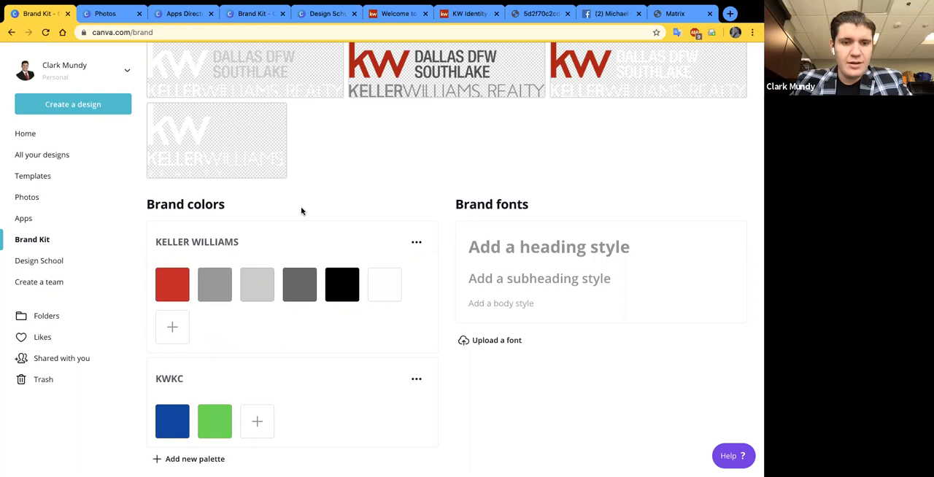
- Revisit the KW Identity & Style Guide and Logos and Branding pages, and return to the Brand Kit's color palettes
scroll(340, 149, up, 1)
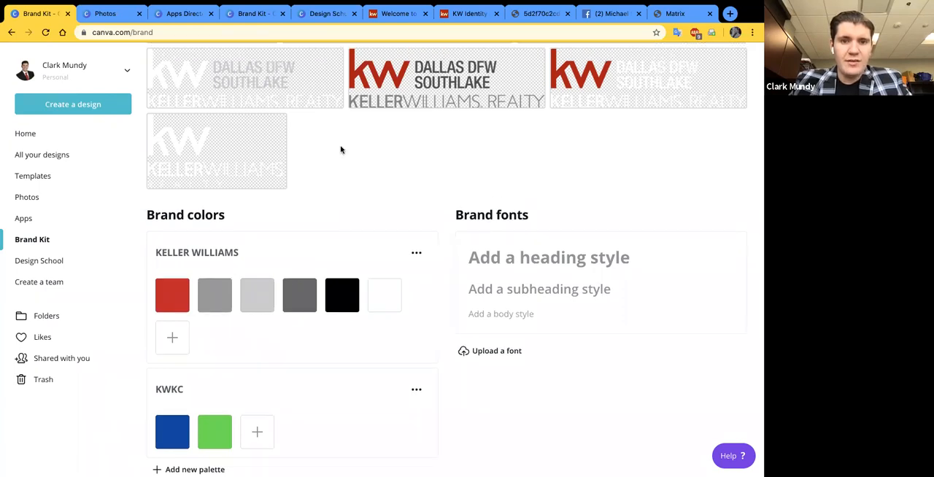
scroll(340, 150, up, 3)
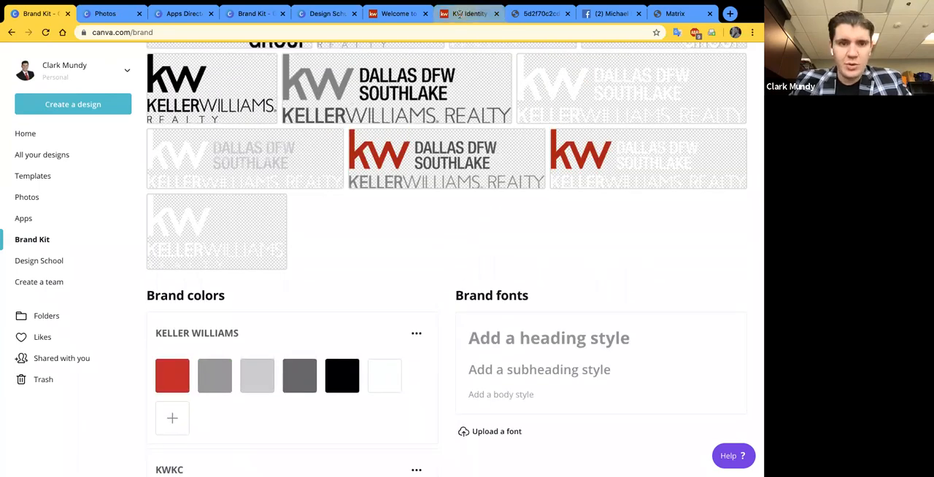
click(450, 12)
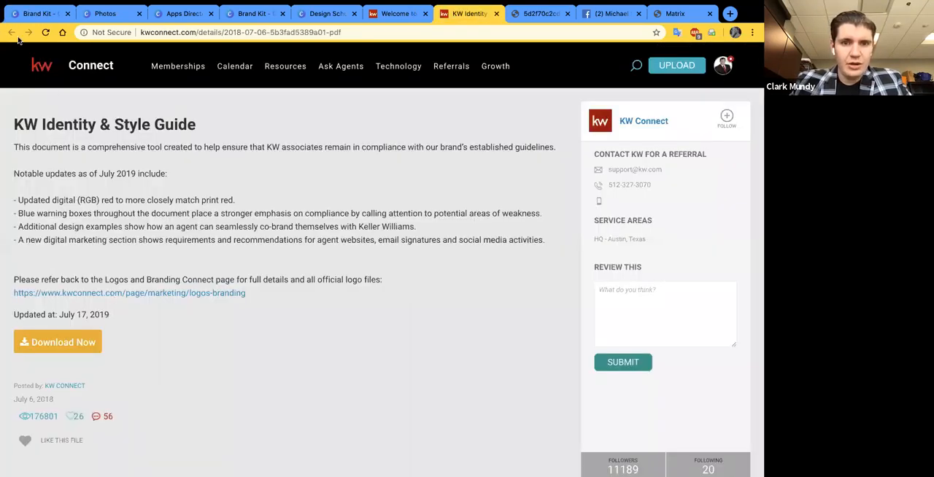
click(398, 13)
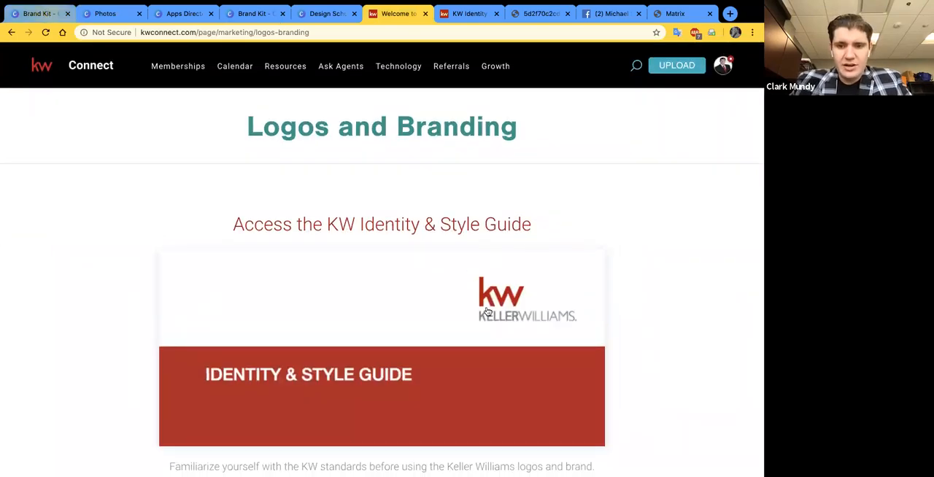
key(ctrl+1)
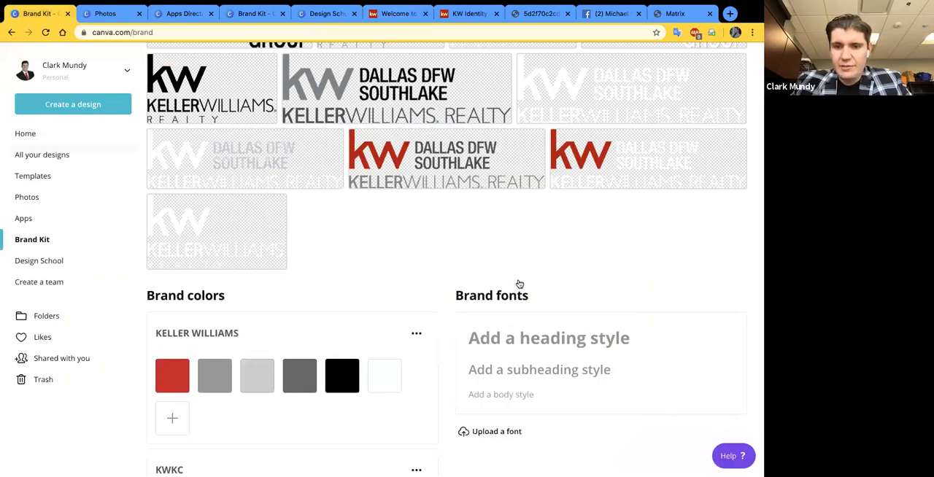
scroll(481, 343, down, 3)
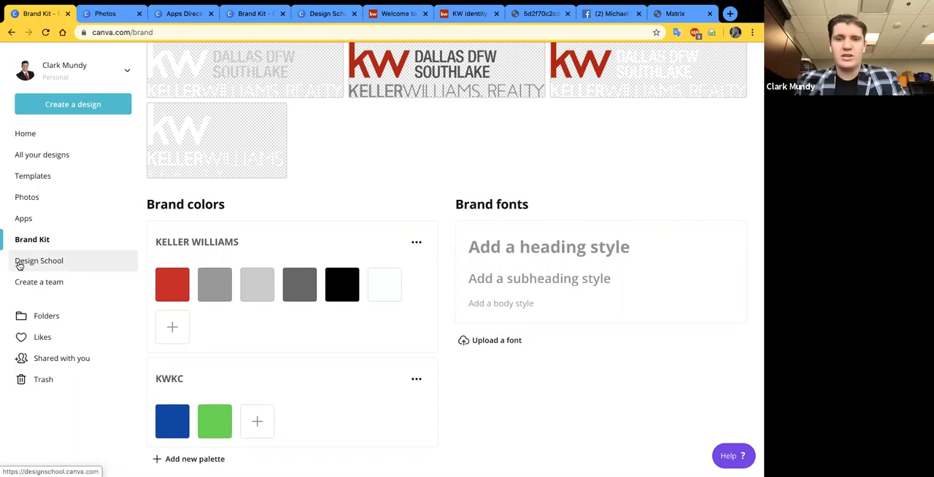
- Open Design School, start the Social media mastery course from its Courses section, and pause the Master social media video
click(57, 264)
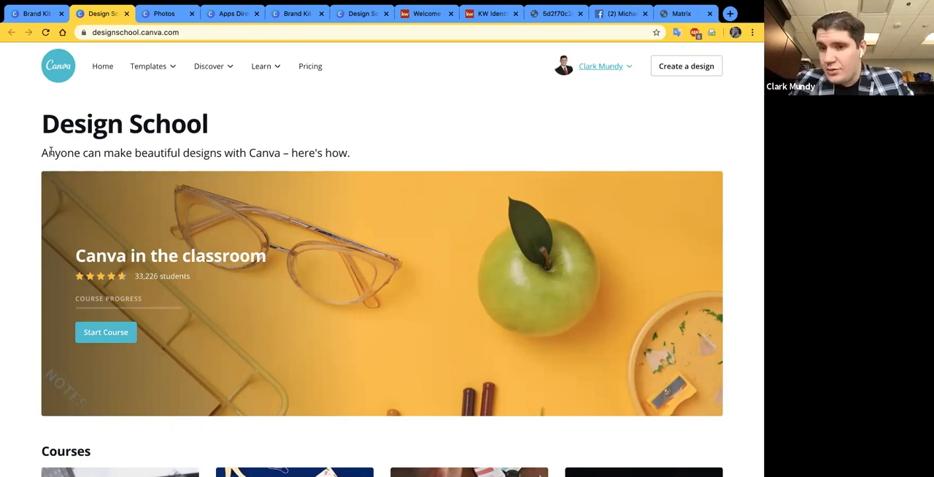
scroll(17, 219, down, 1)
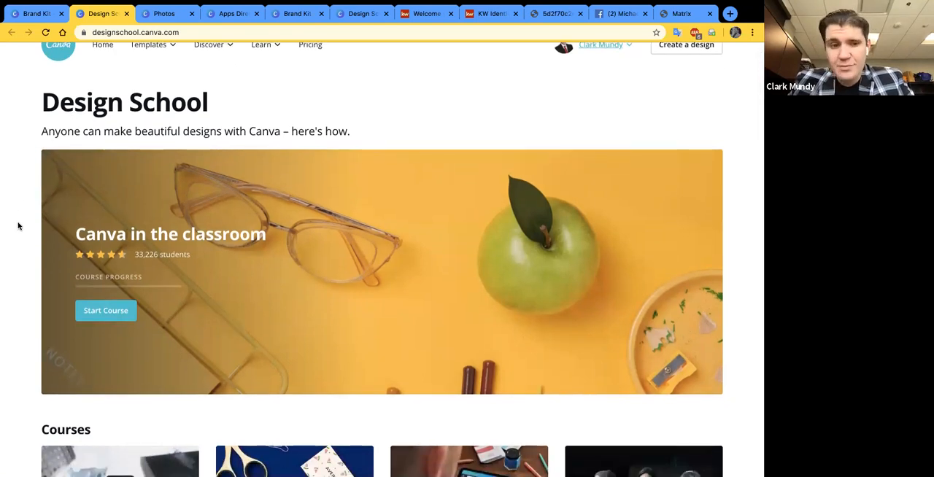
scroll(17, 225, down, 3)
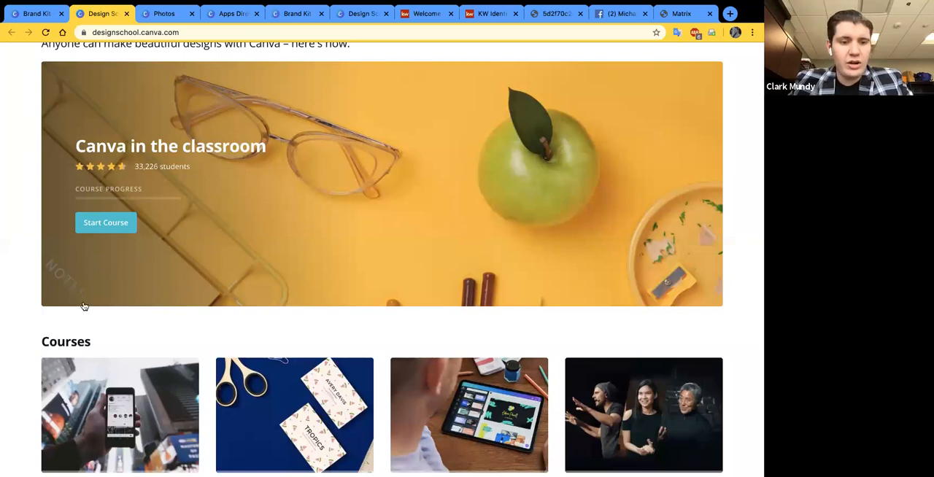
scroll(84, 307, down, 2)
scroll(144, 365, down, 1)
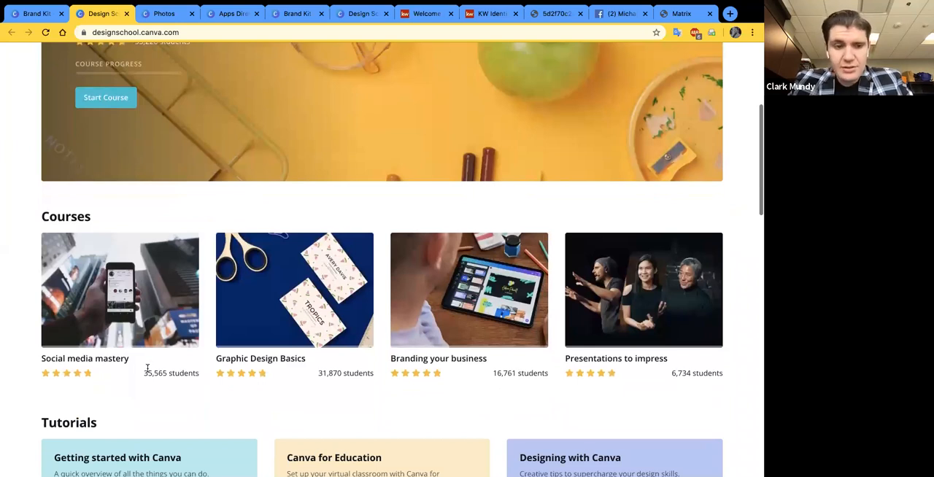
click(43, 314)
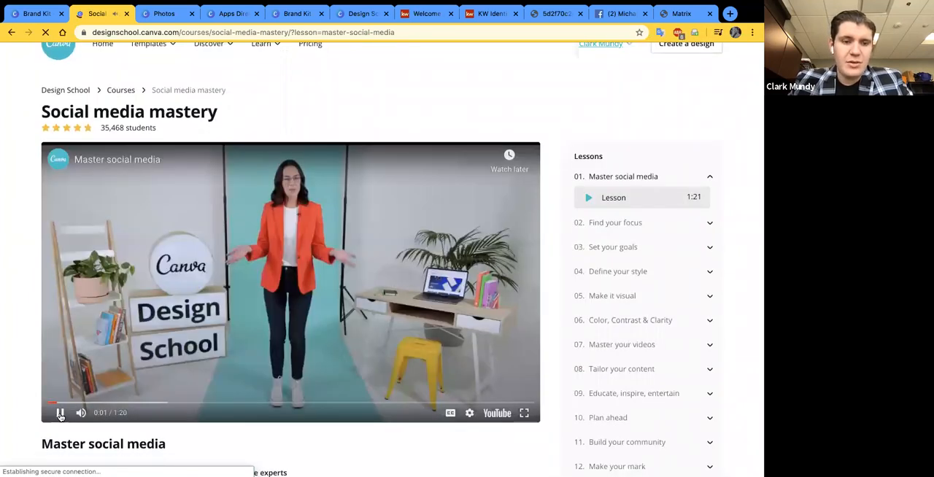
click(61, 413)
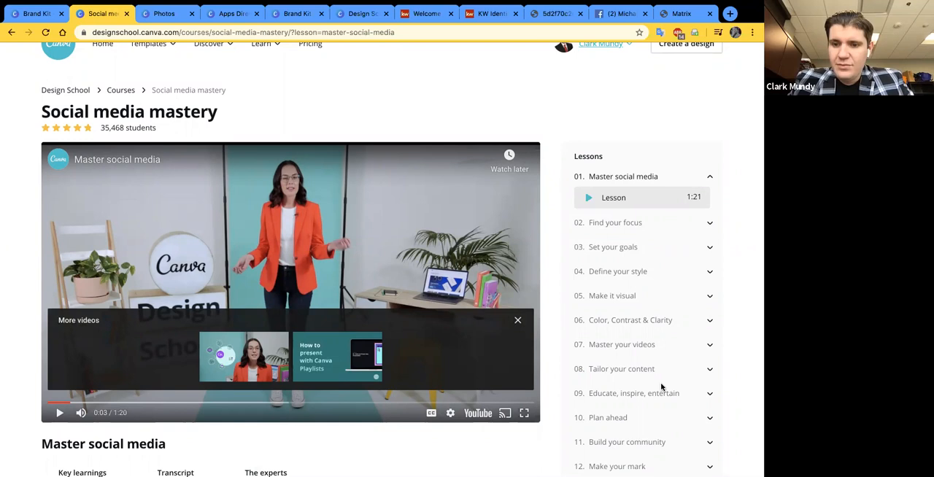
- Expand lessons 02 Find your focus through 05 Make it visual in the Social media mastery lesson list
scroll(662, 387, down, 2)
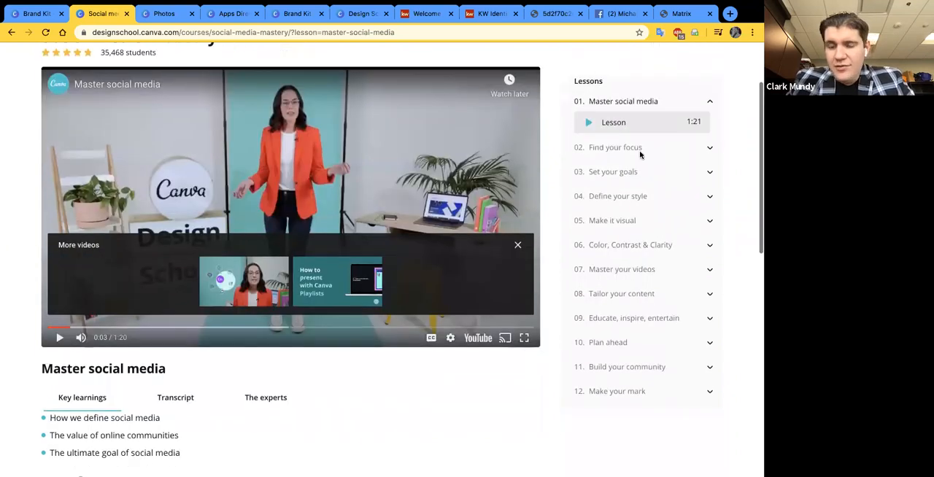
click(709, 152)
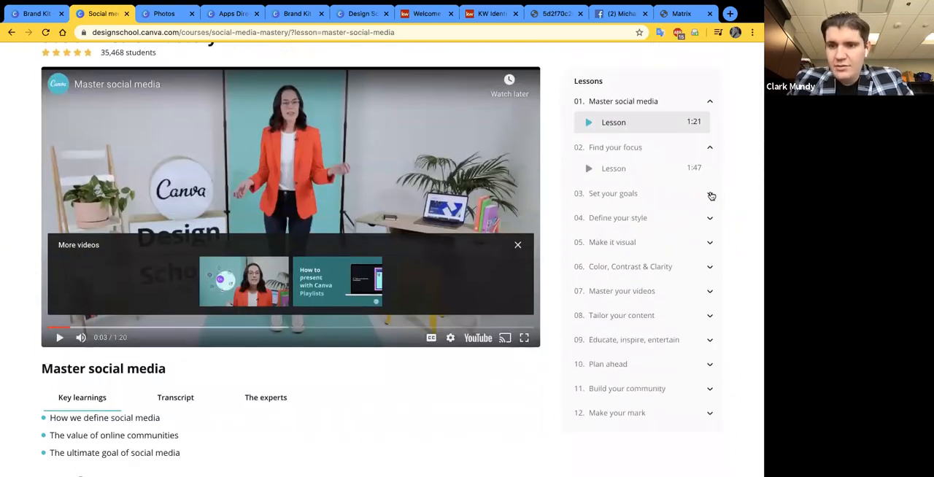
click(712, 196)
click(711, 240)
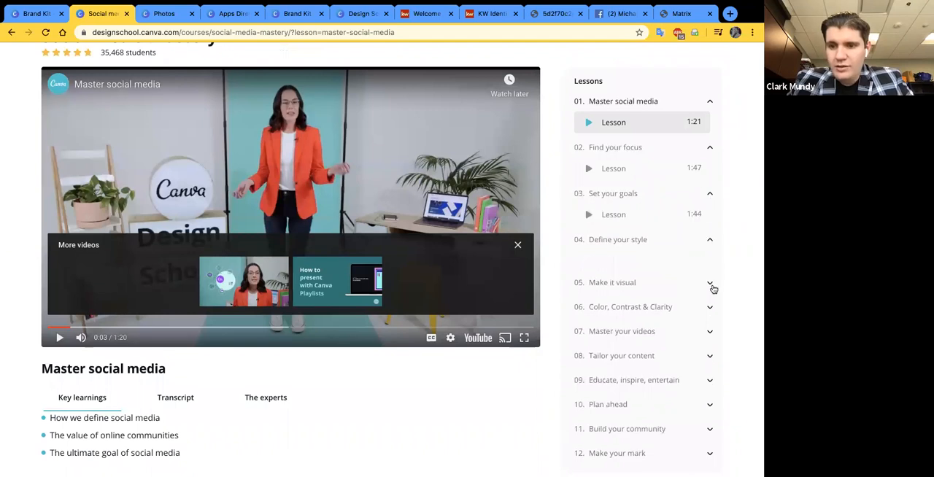
click(710, 293)
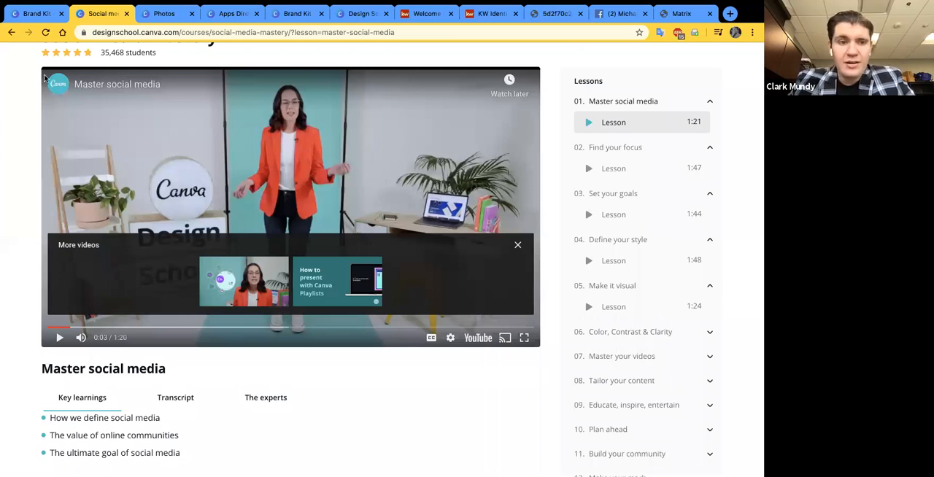
- Return to the Design School home page and look through its Courses, Tutorials and Events sections
click(36, 14)
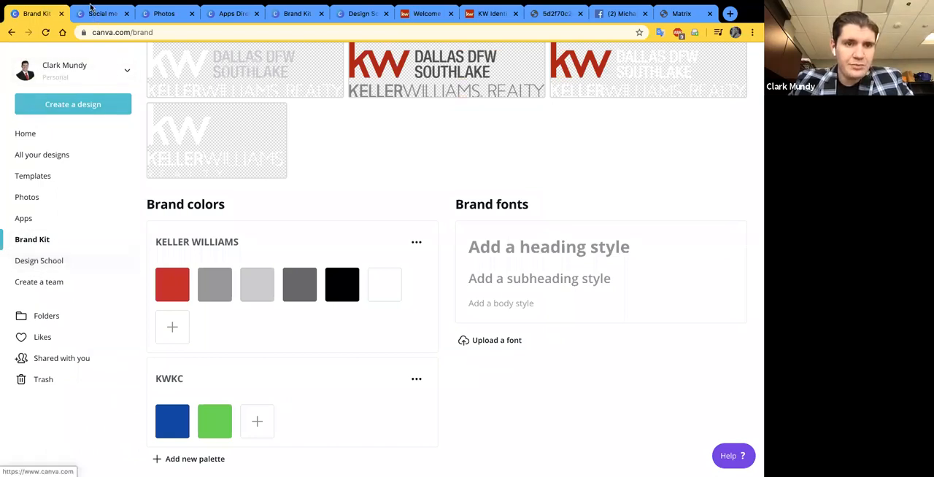
click(91, 12)
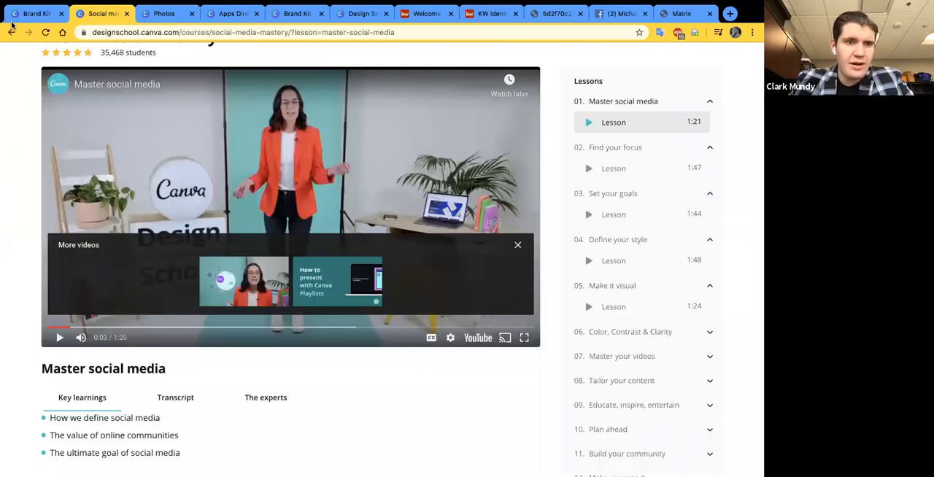
key(alt+Left)
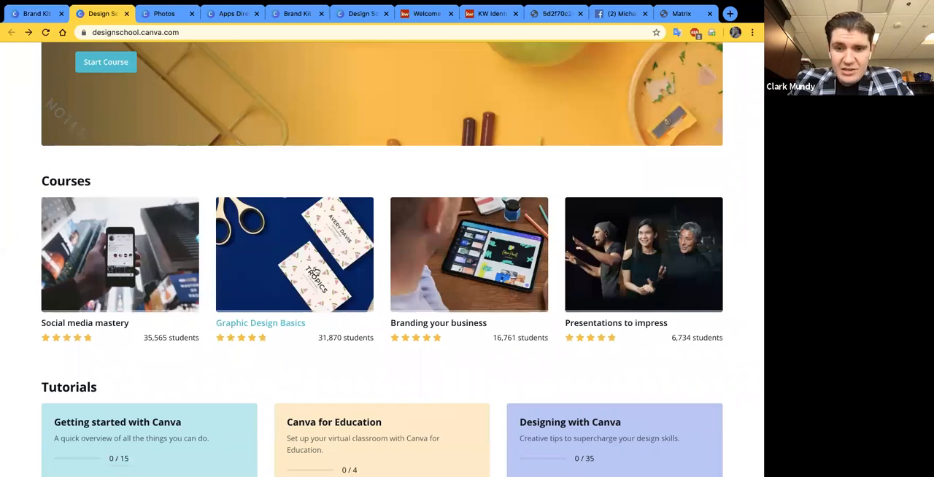
scroll(463, 300, down, 3)
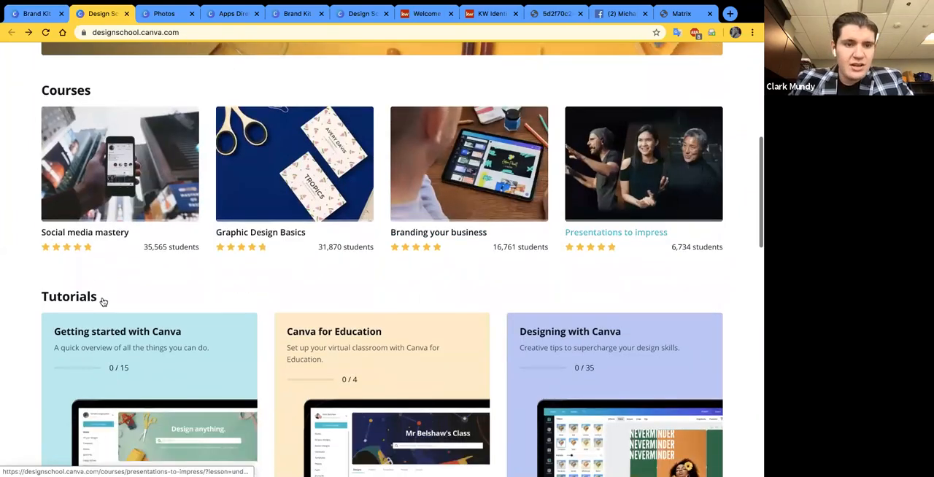
scroll(16, 360, down, 6)
scroll(390, 365, down, 1)
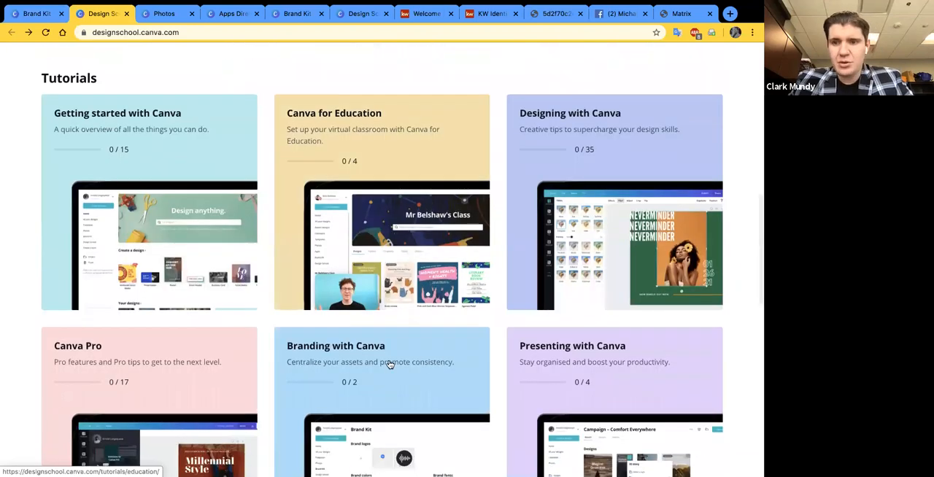
scroll(391, 365, down, 8)
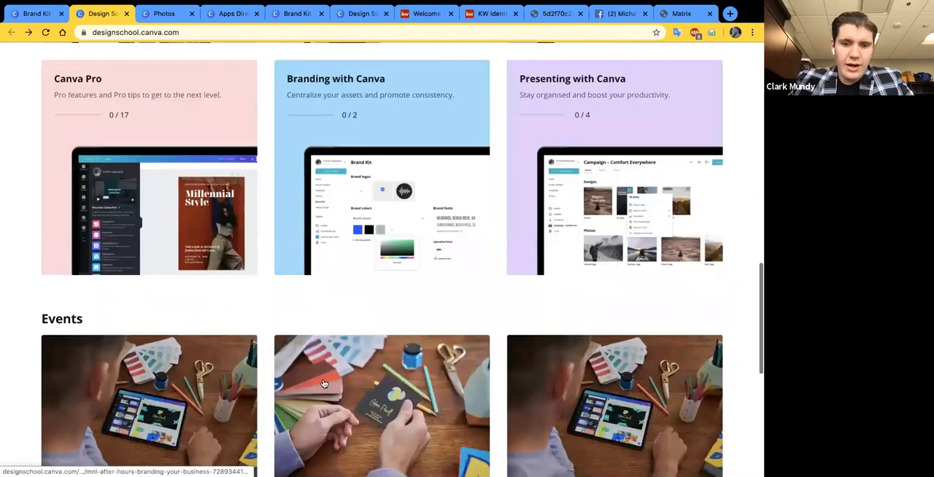
scroll(324, 384, down, 2)
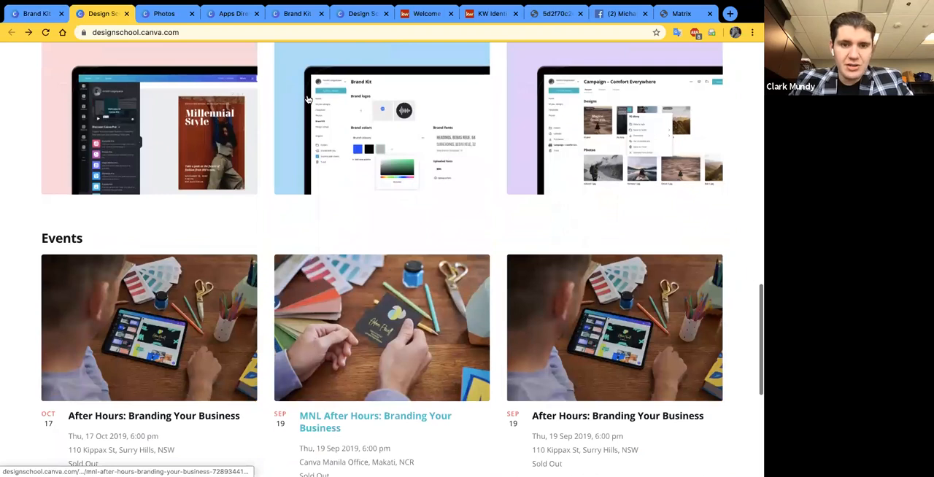
scroll(361, 197, down, 1)
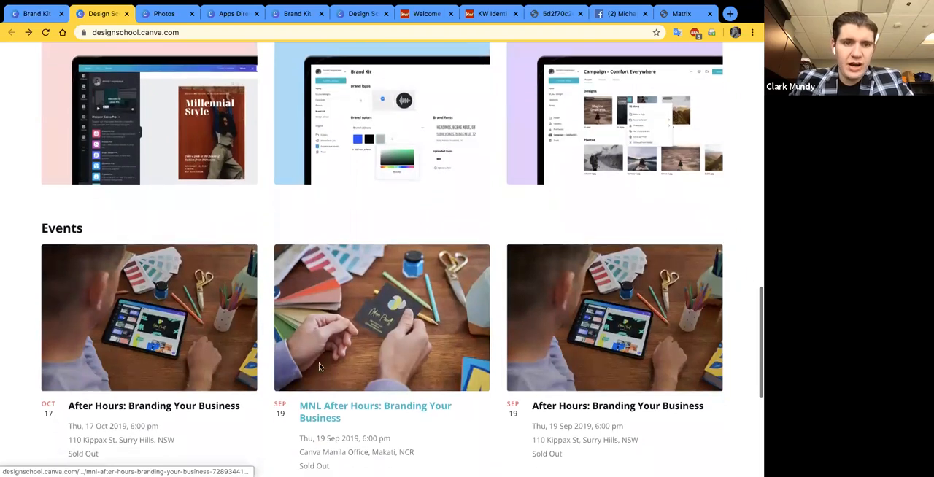
scroll(280, 366, down, 1)
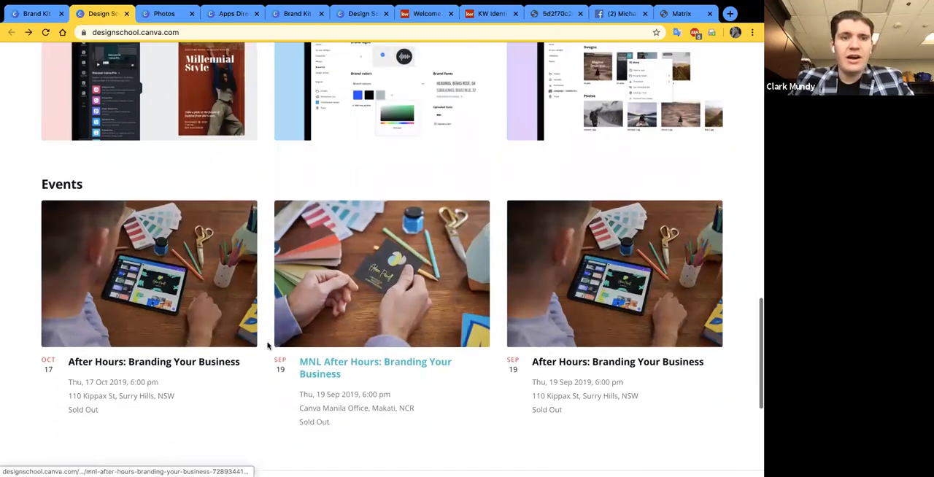
scroll(675, 76, up, 15)
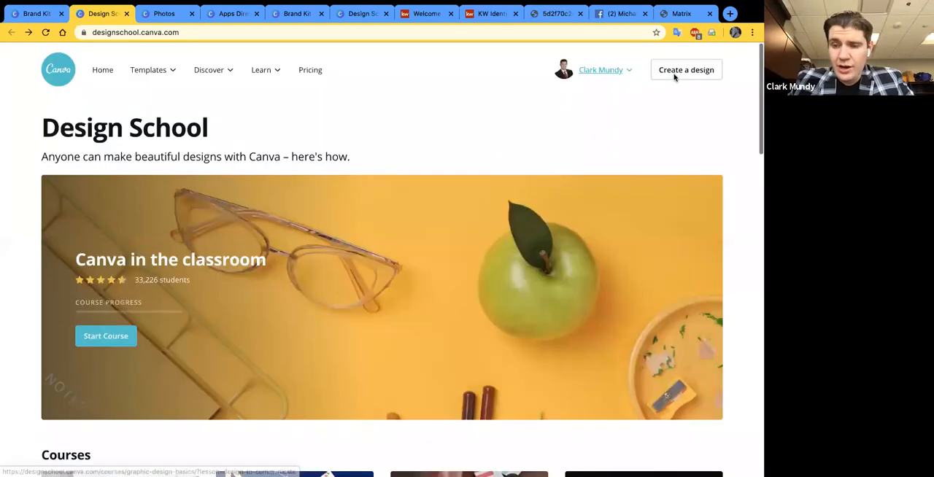
- Go back to the Brand Kit page, open the Folders overview, and view the Likes folder
click(41, 16)
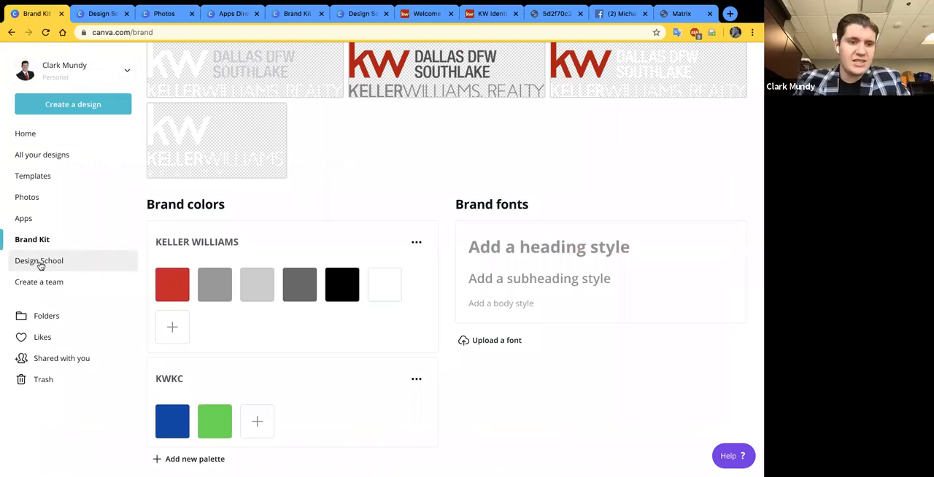
click(40, 321)
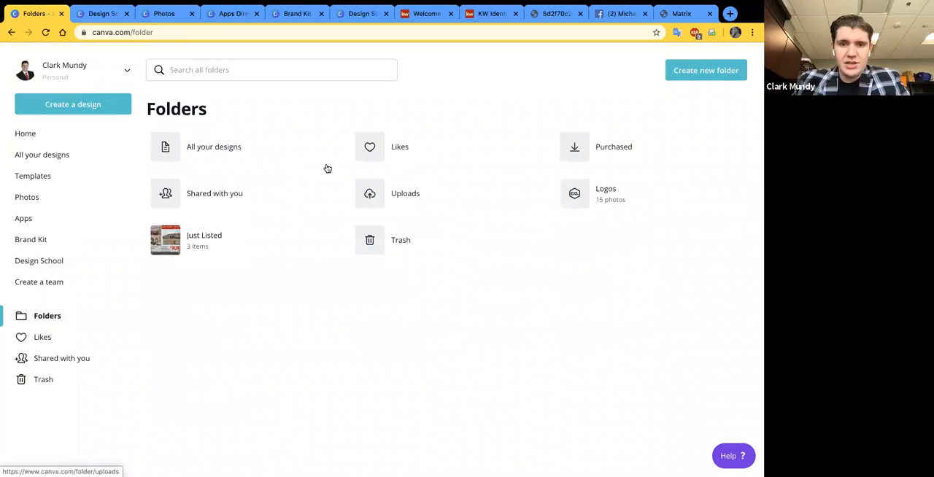
click(222, 195)
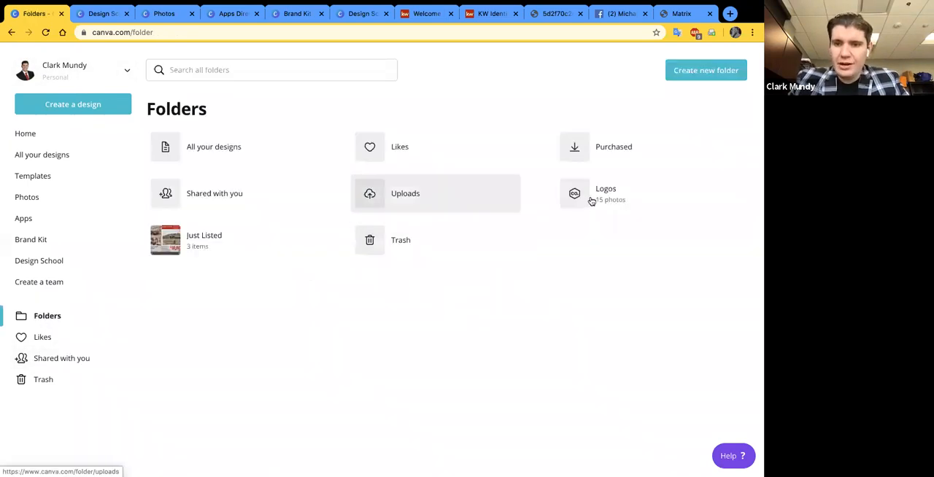
click(414, 156)
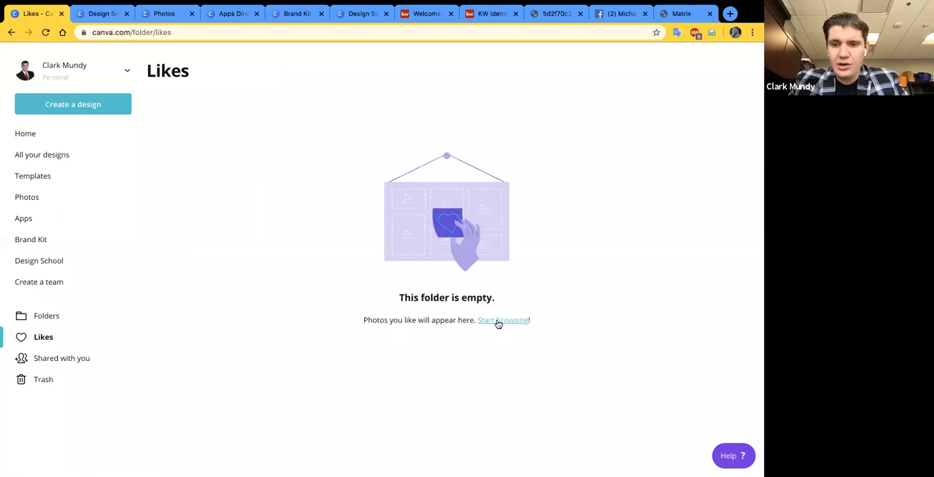
- Start browsing photos from the Likes folder, search for "house", and like the free photo of a brown wooden house surrounded by grass
click(498, 322)
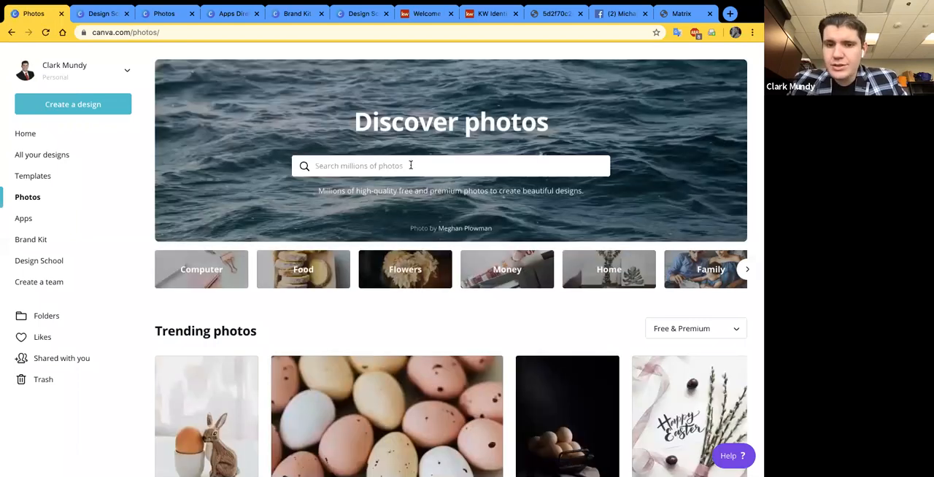
click(411, 166)
text(house)
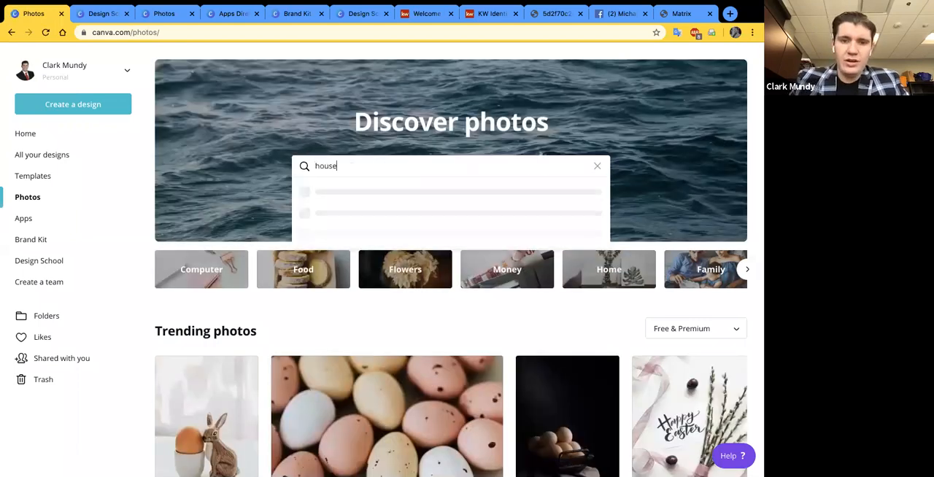
key(Return)
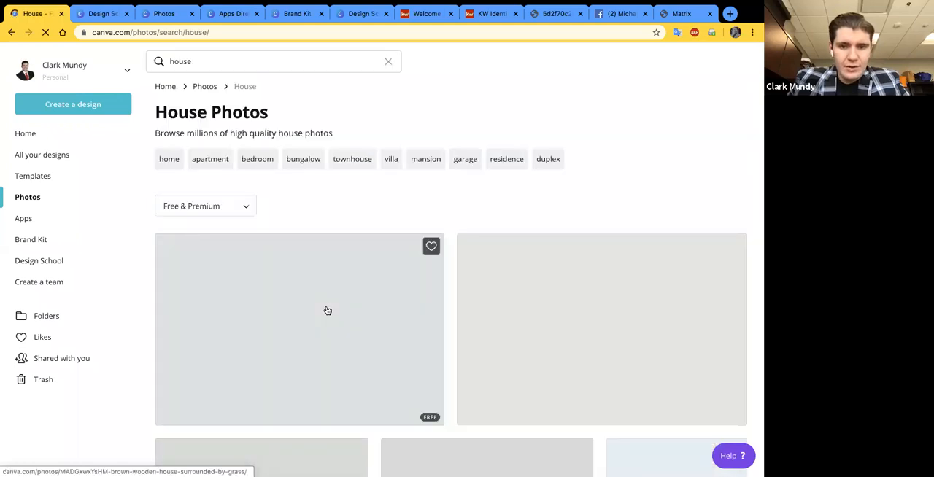
scroll(275, 327, down, 1)
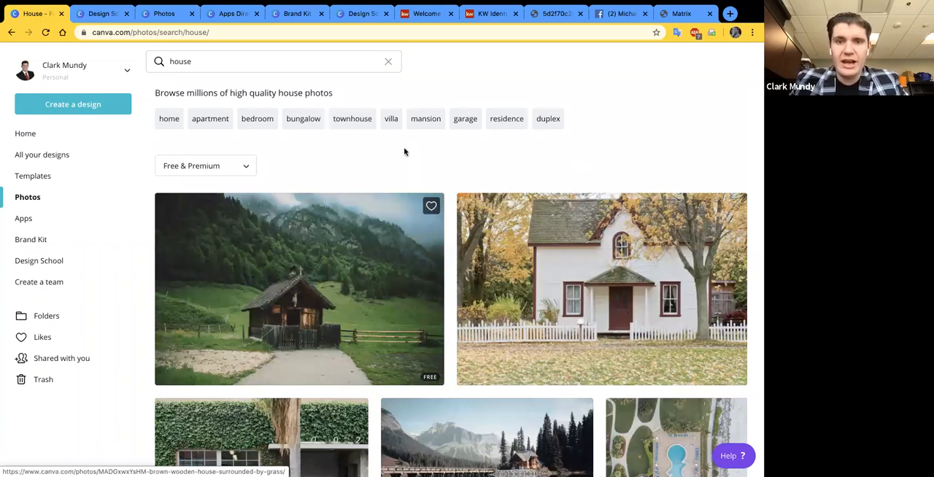
click(431, 206)
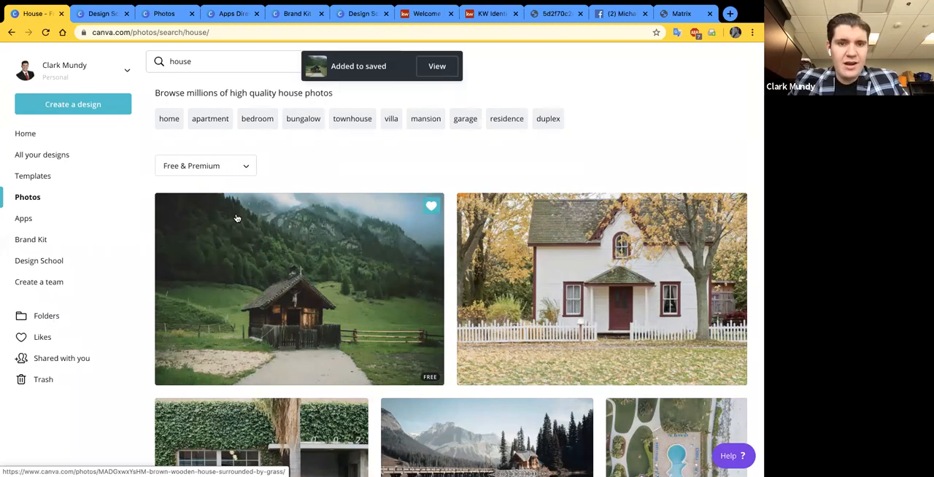
- Check the liked house photo in the Likes folder from the Folders overview, and return to the home page
click(47, 317)
click(400, 148)
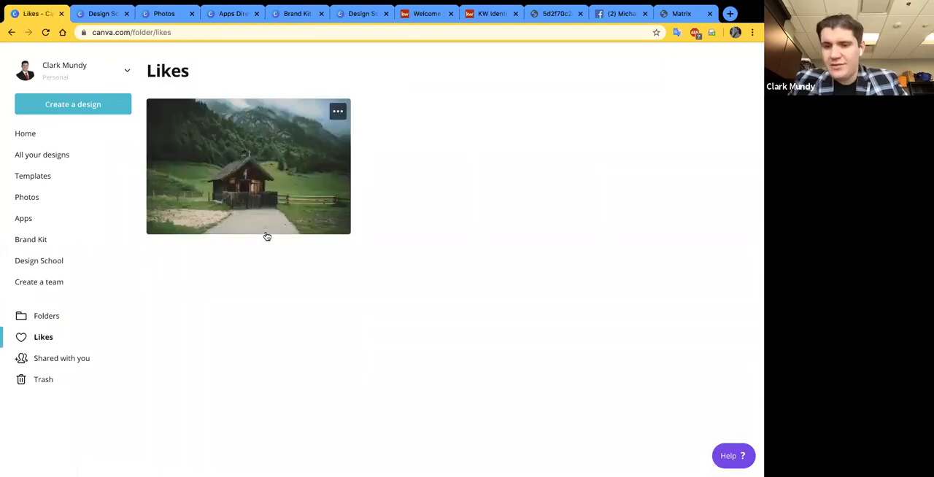
click(27, 134)
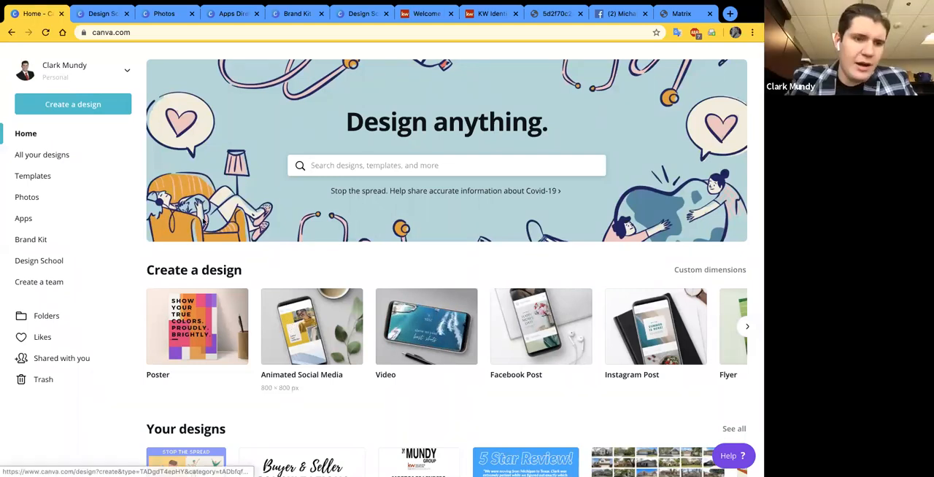
- Open the Apps directory and look through the whole "Design with your favorite media" row of apps
click(29, 218)
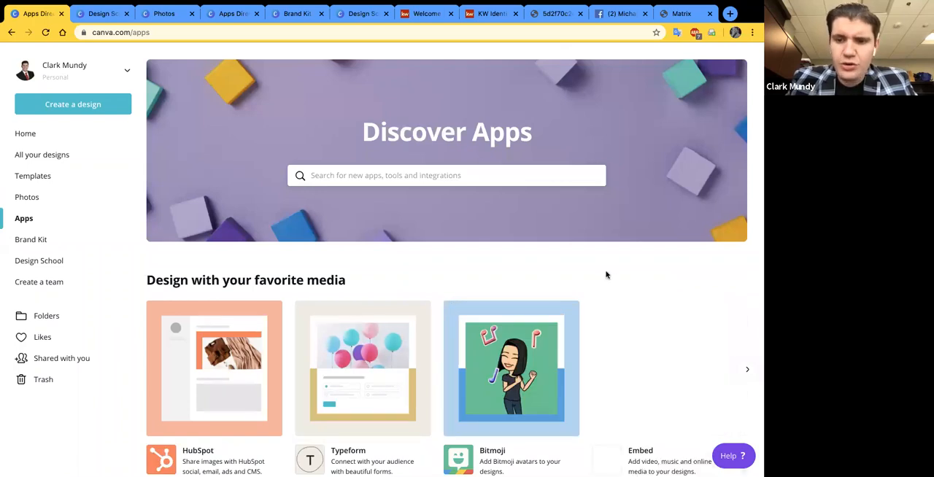
scroll(606, 273, down, 3)
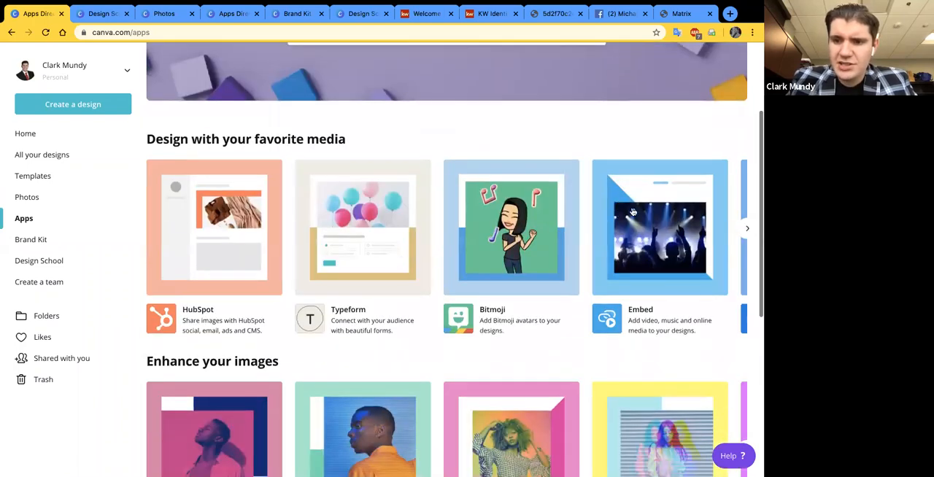
scroll(153, 237, right, 3)
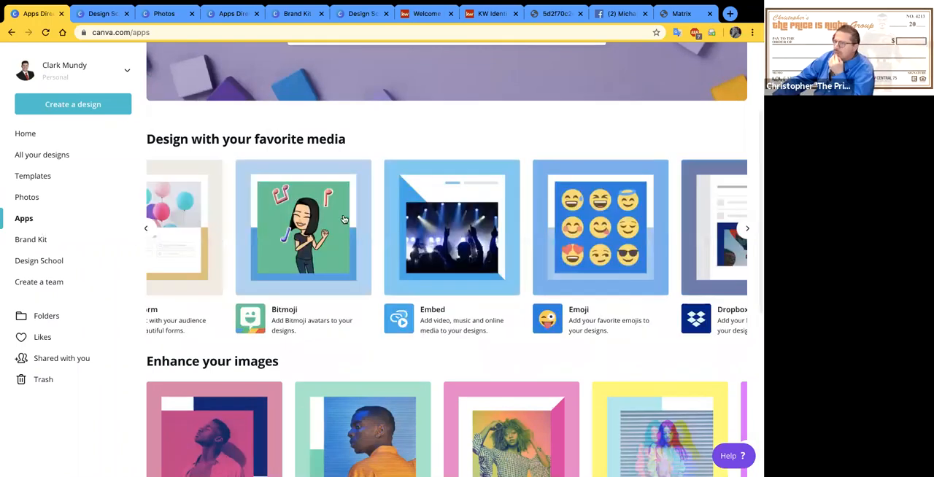
scroll(467, 226, right, 10)
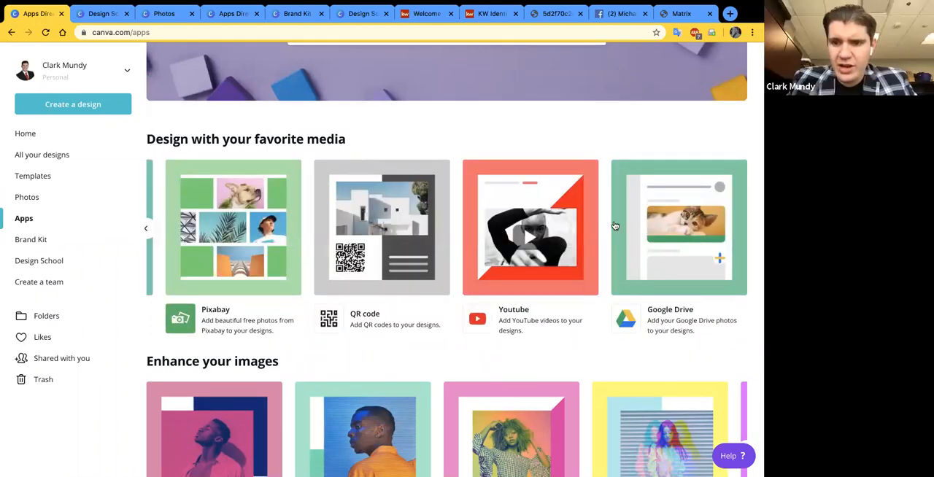
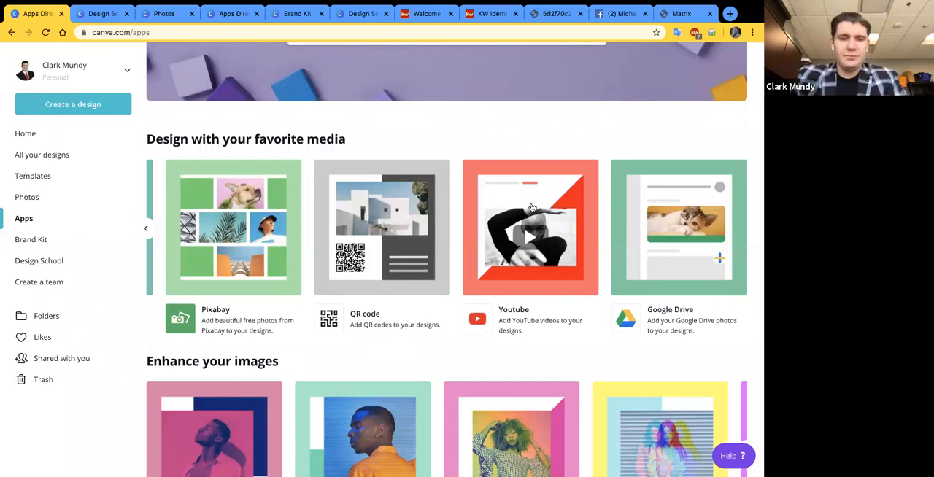
- View the "How's the Market?" post on Facebook and move its browser tab right after the first Canva tab
scroll(548, 84, up, 2)
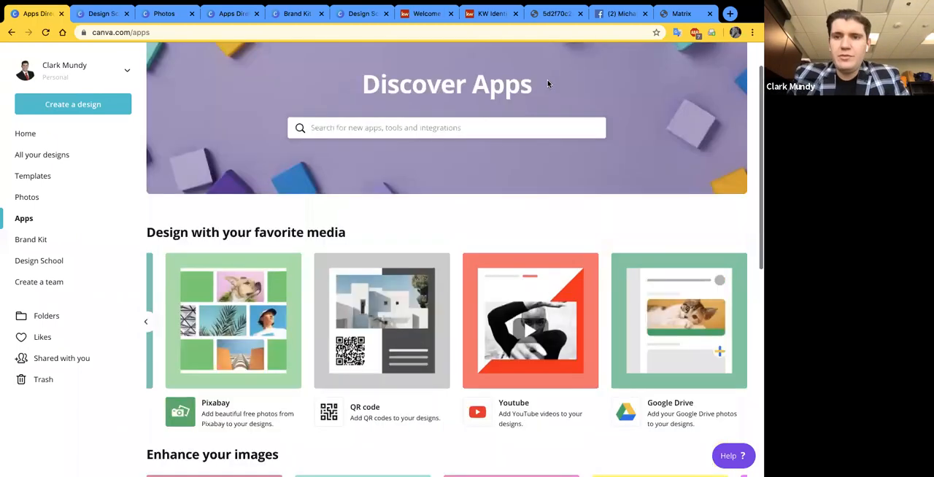
click(619, 14)
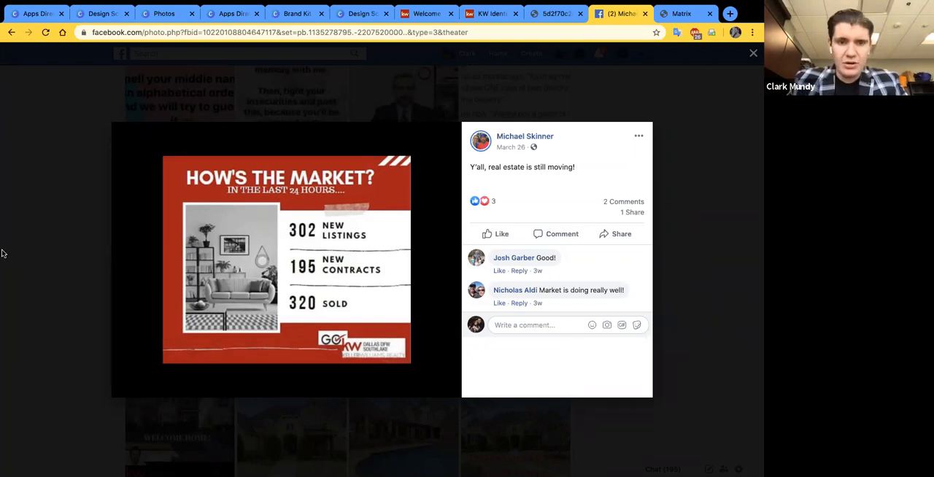
mouse_move(243, 191)
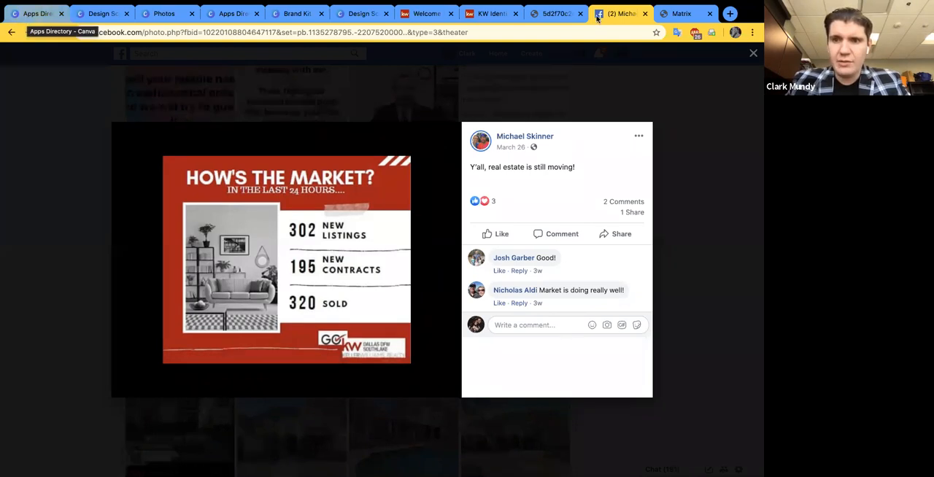
drag(595, 19, 87, 18)
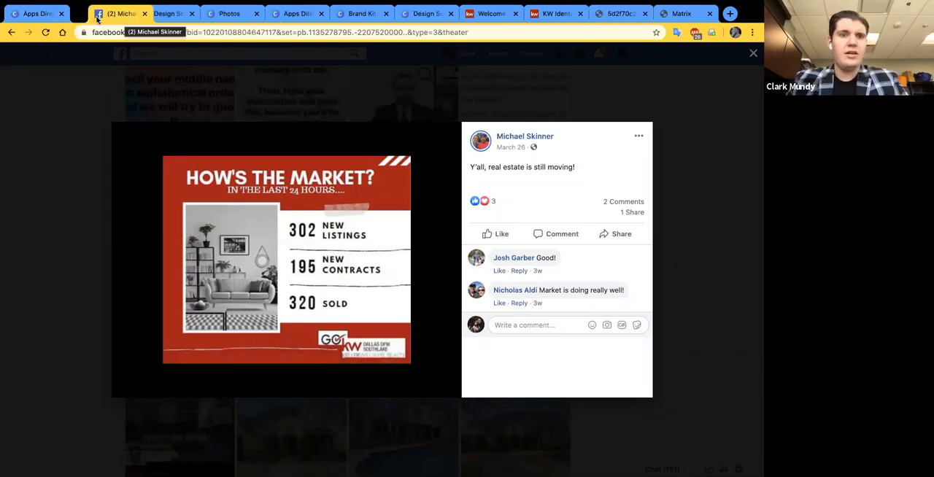
- Return to the Canva home page, search the design types for "facebook", and create a blank Facebook Post design
click(31, 13)
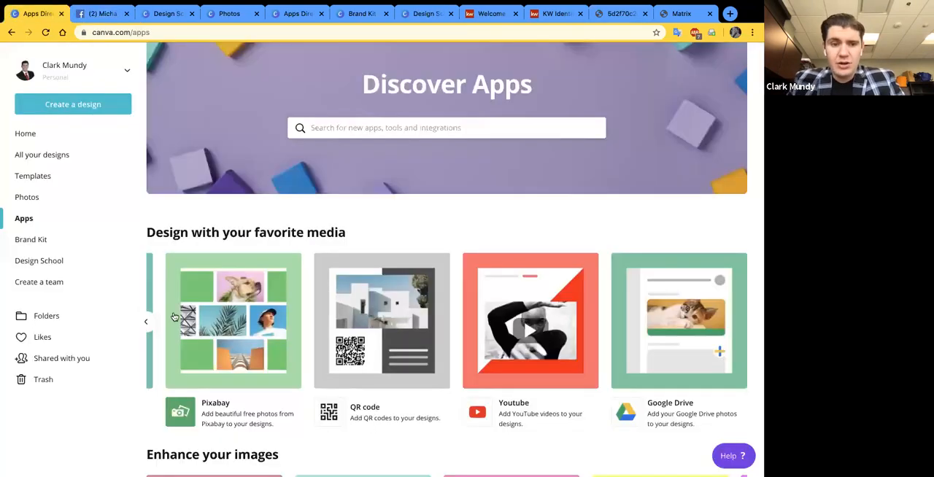
click(33, 135)
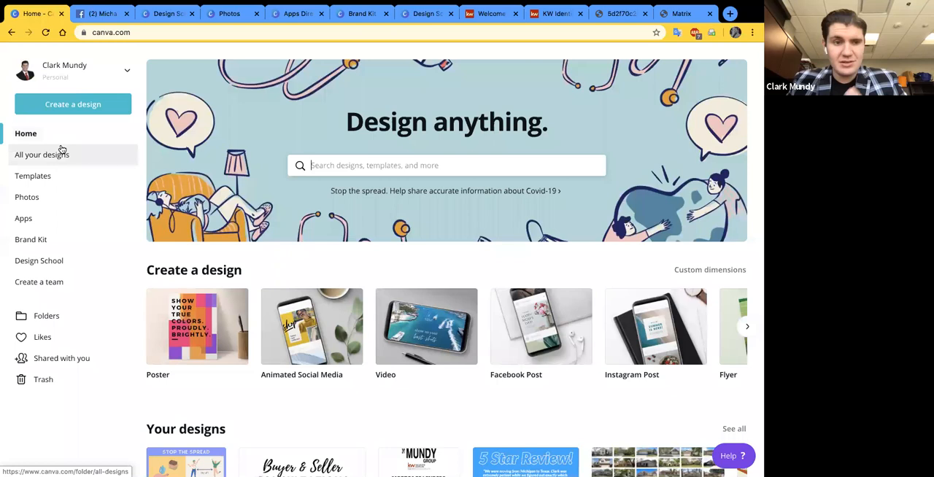
click(67, 105)
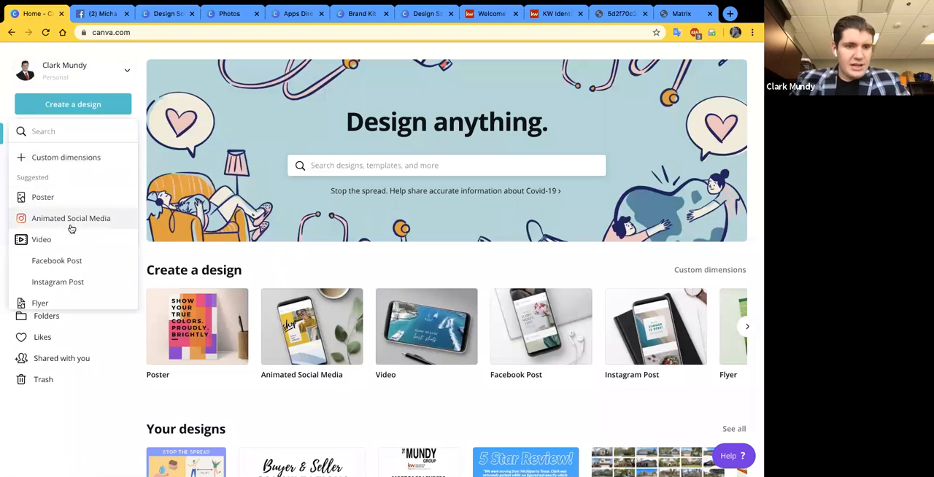
scroll(75, 252, down, 1)
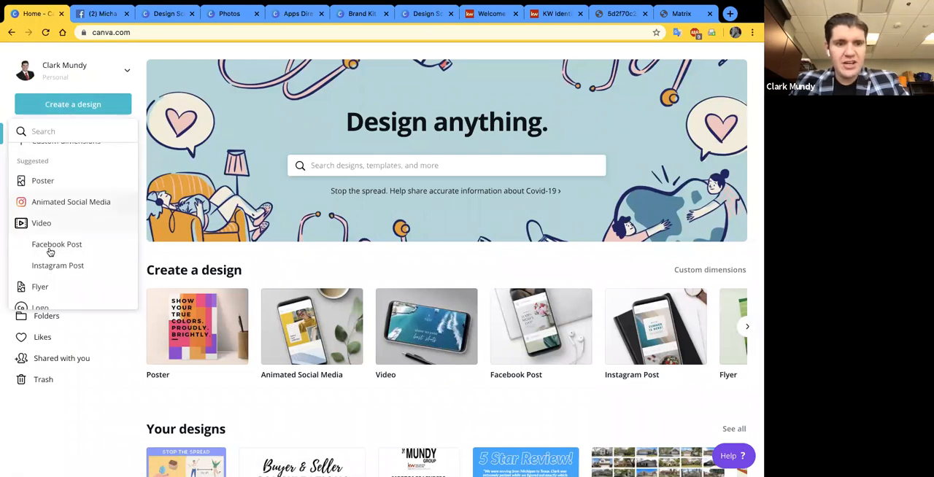
text(fa)
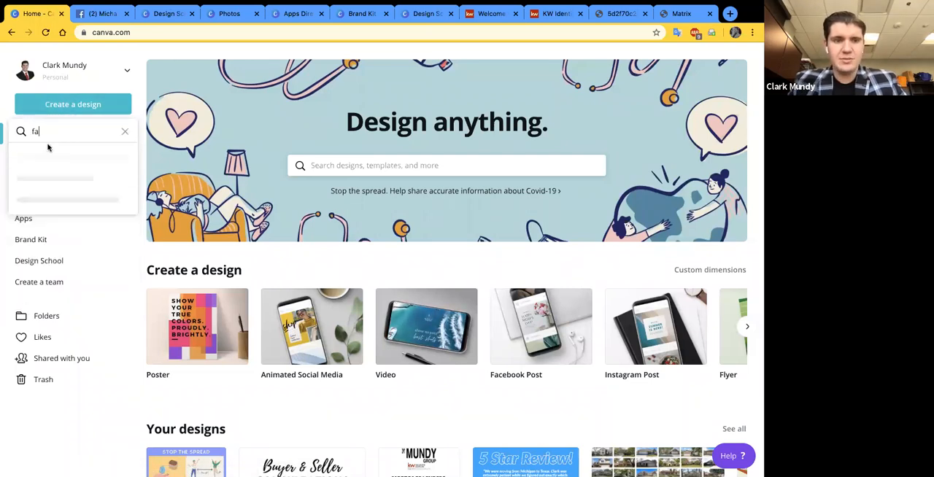
text(cebook)
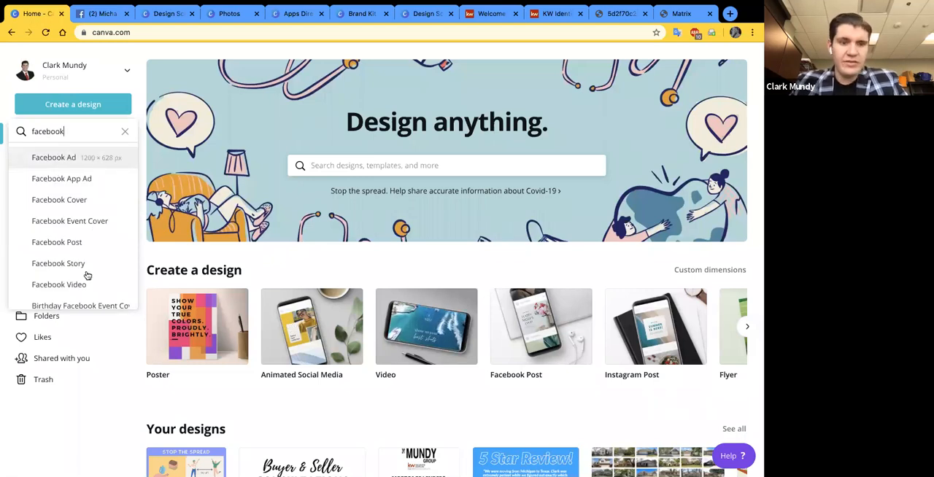
scroll(85, 273, down, 1)
scroll(78, 246, up, 1)
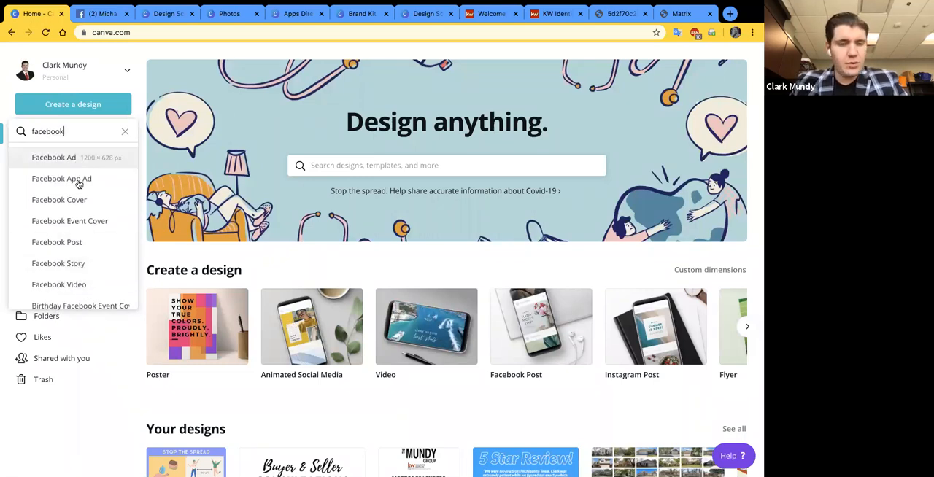
click(70, 247)
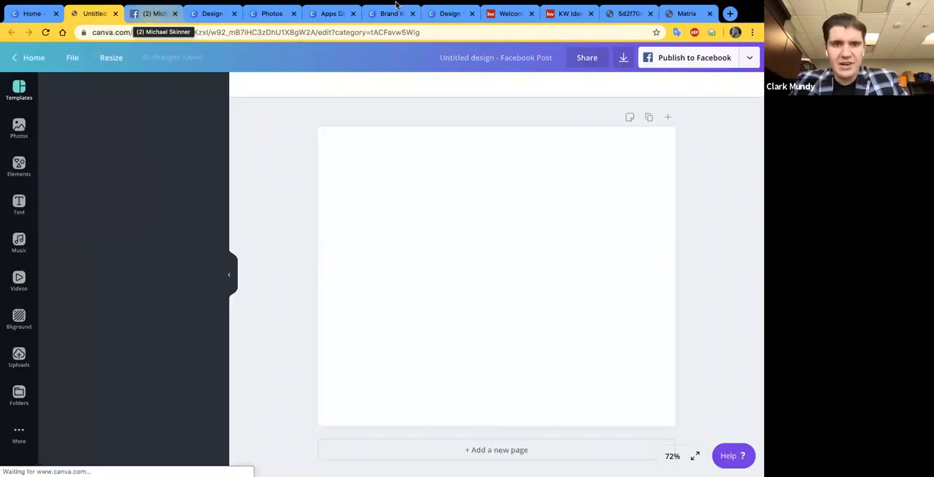
- Close the leftover Design School, Photos, Apps Directory and Brand Kit browser tabs
click(234, 13)
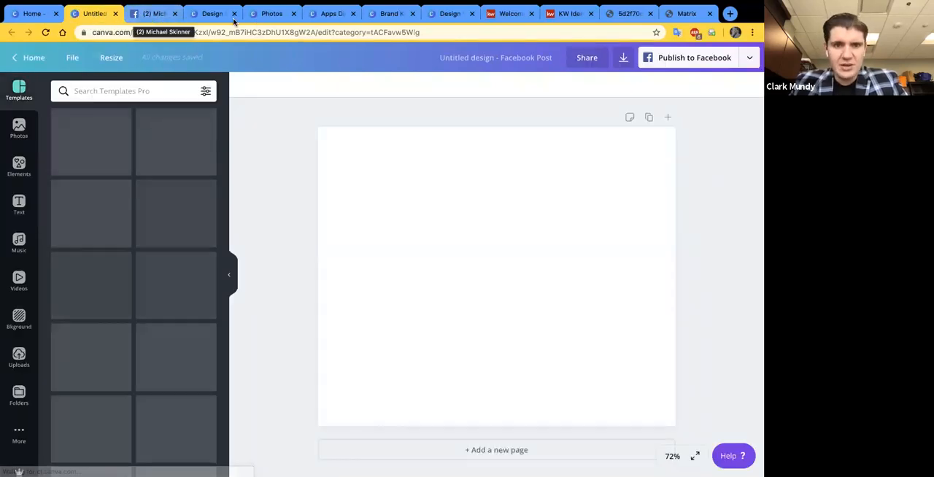
click(235, 13)
click(234, 13)
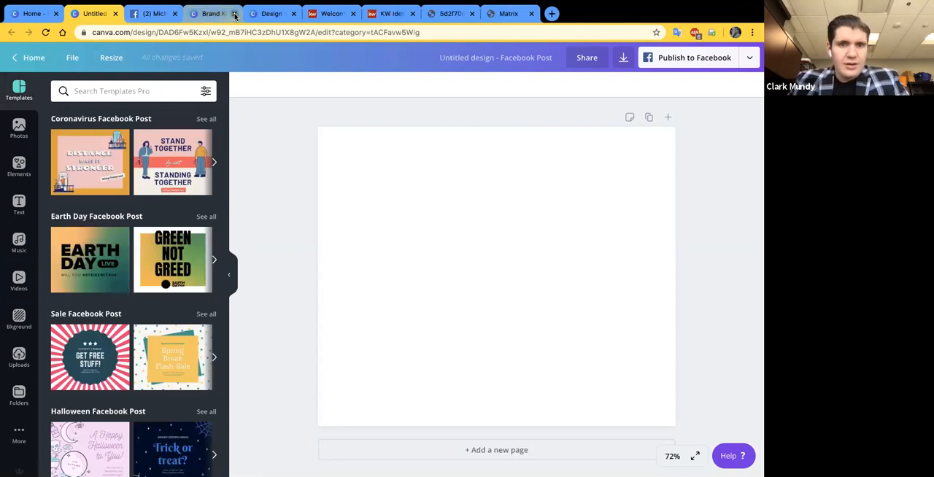
click(234, 13)
click(234, 13)
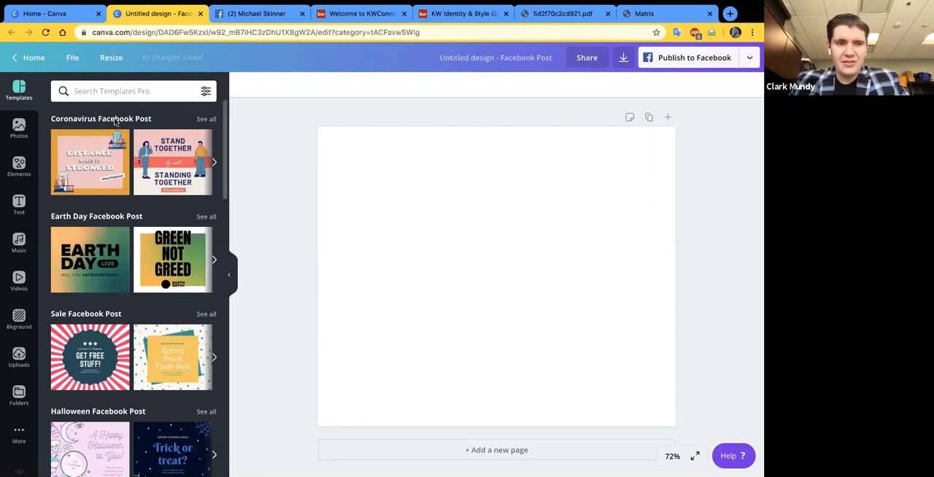
- Apply the "Virtual Hugs Stop the Bugs" template from the full Coronavirus Facebook Post collection and look through the remaining templates
click(204, 119)
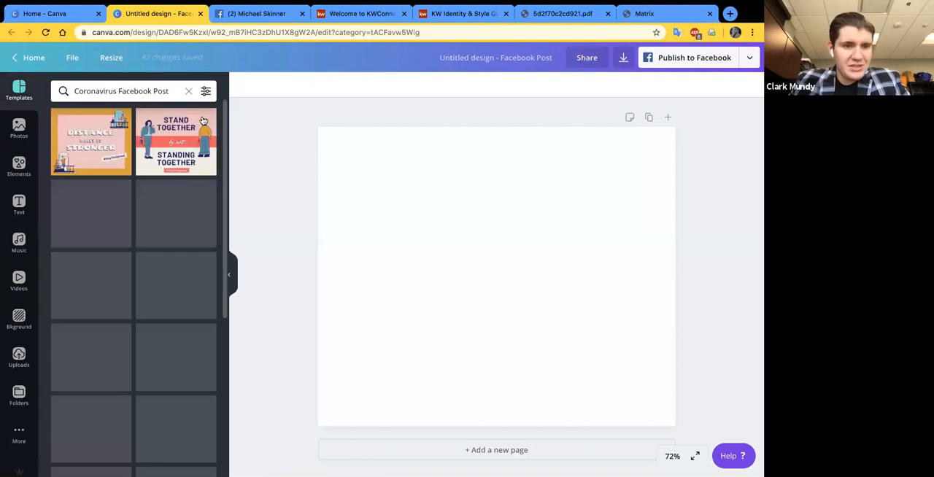
scroll(167, 259, down, 1)
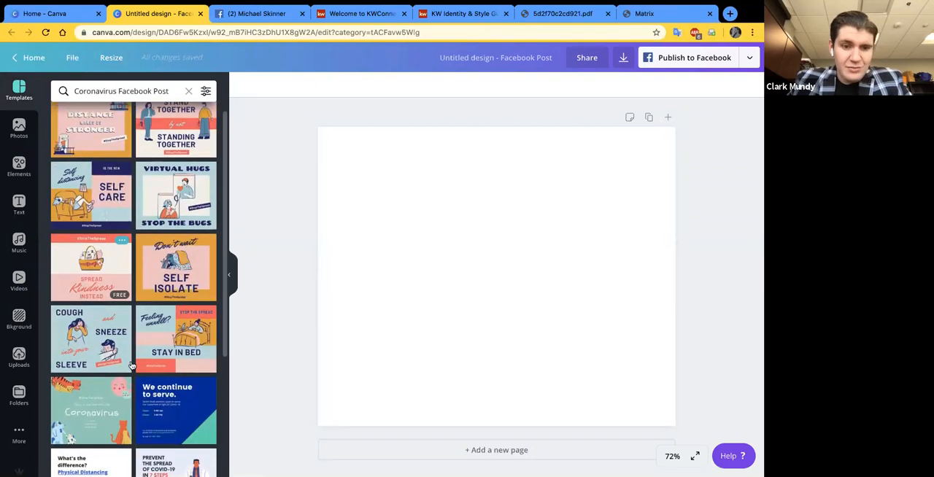
scroll(166, 259, up, 1)
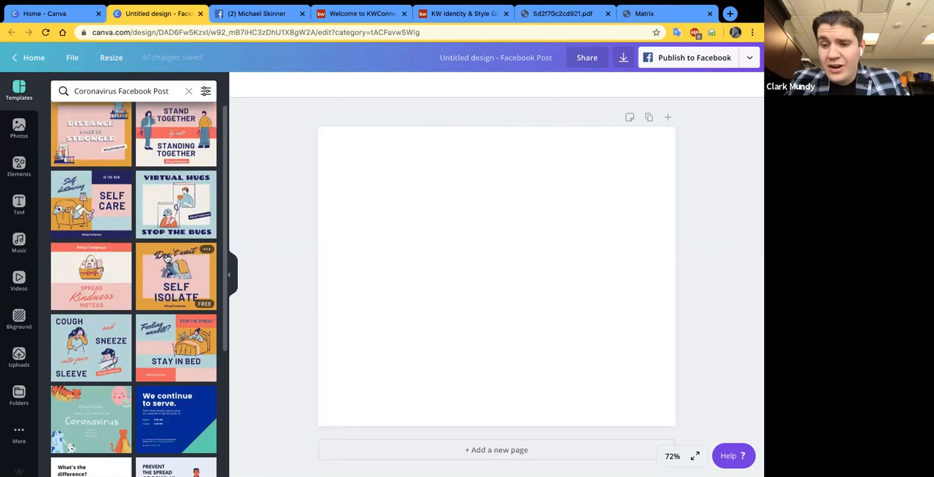
scroll(157, 213, down, 1)
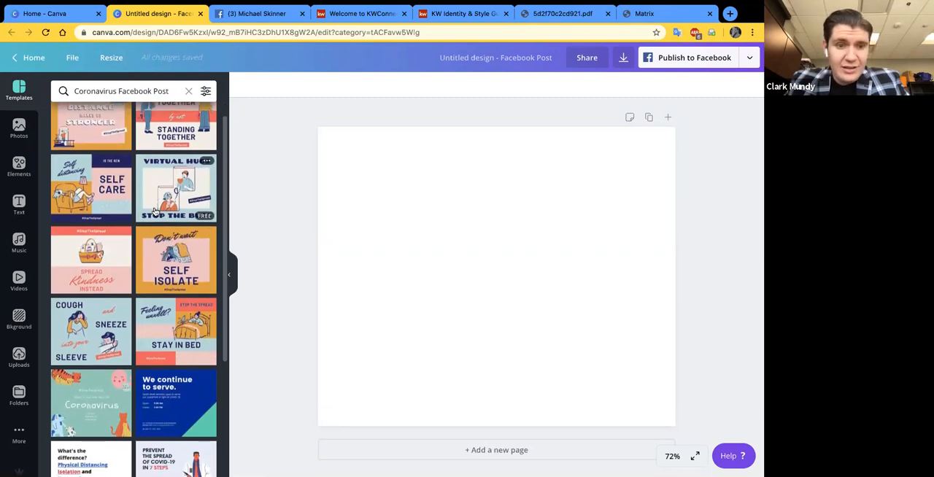
click(167, 193)
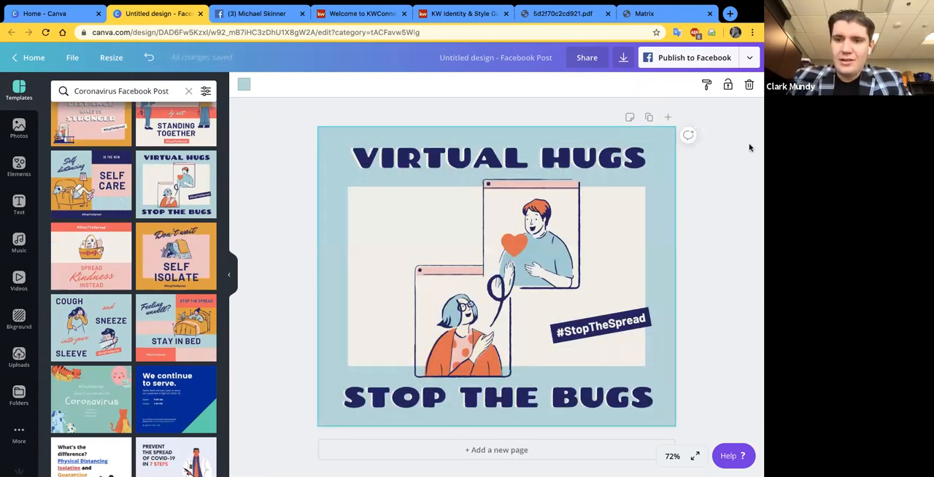
mouse_move(468, 6)
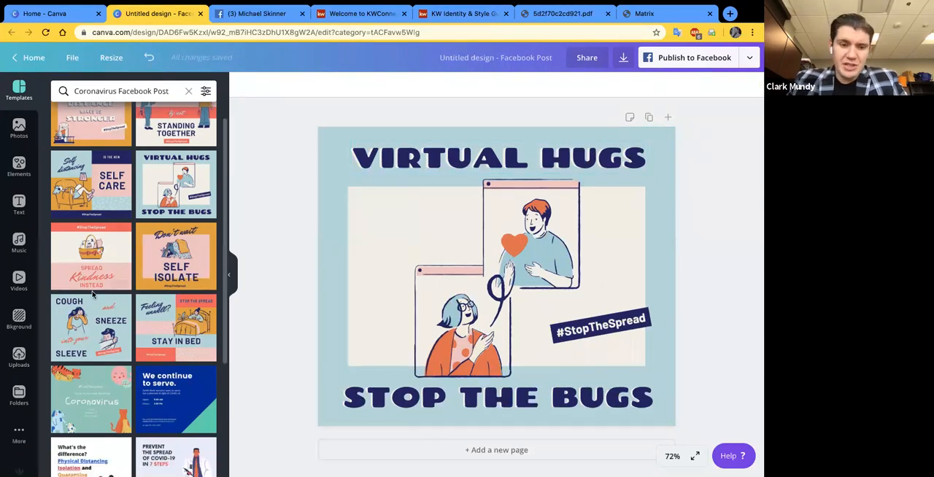
scroll(113, 339, down, 1)
scroll(113, 339, down, 2)
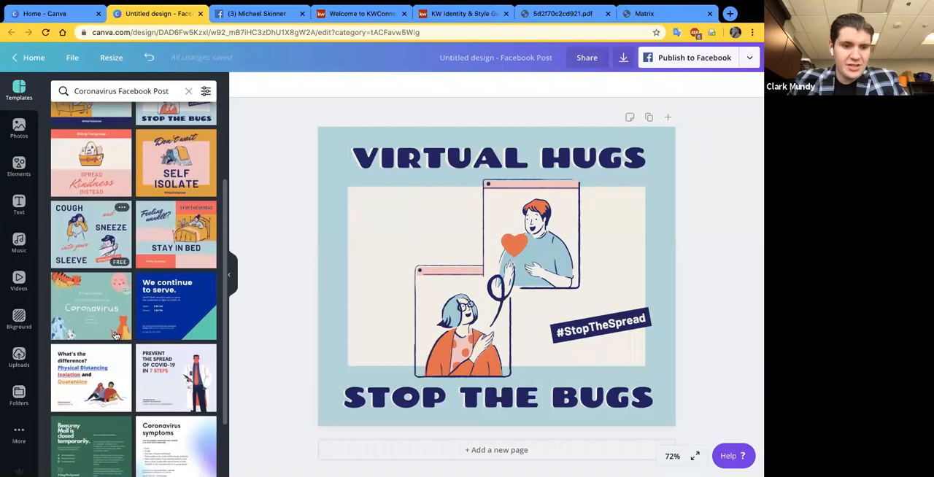
scroll(115, 336, down, 3)
scroll(135, 168, up, 6)
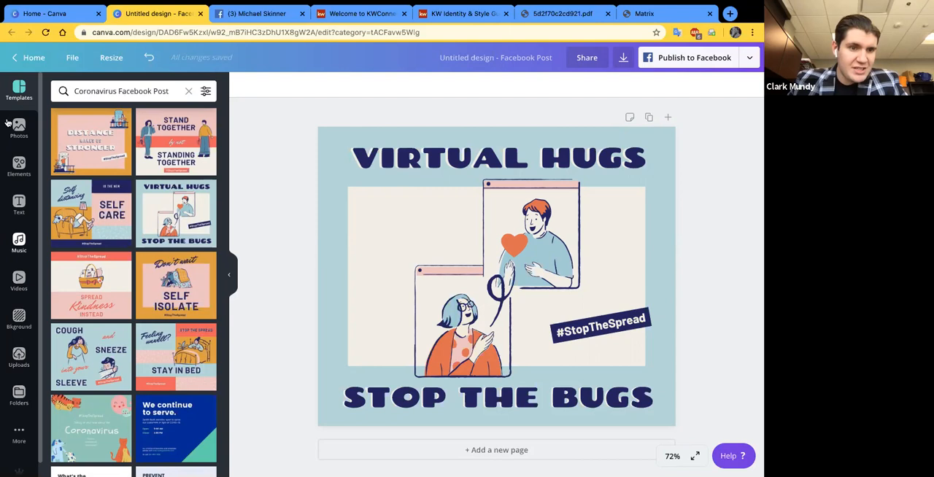
- Open the Logos folder inside the editor and add the black "The Mundy Group" logo to the design
click(19, 397)
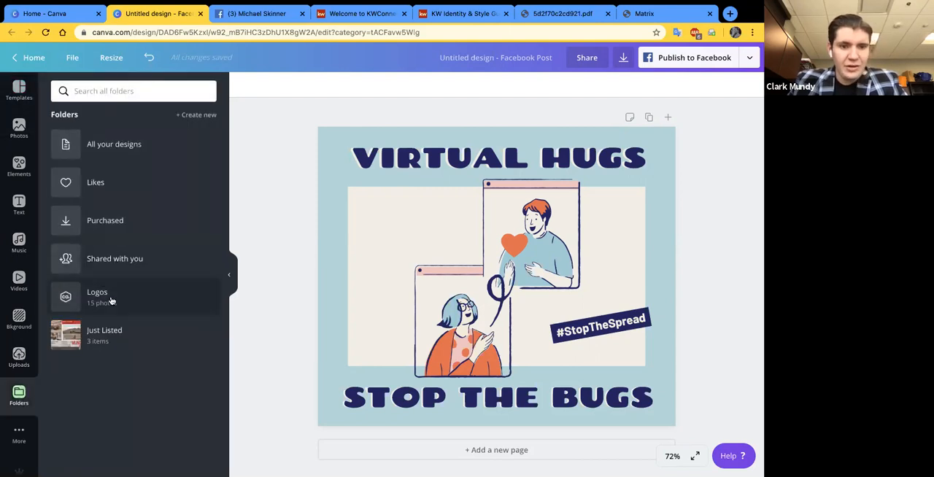
click(112, 302)
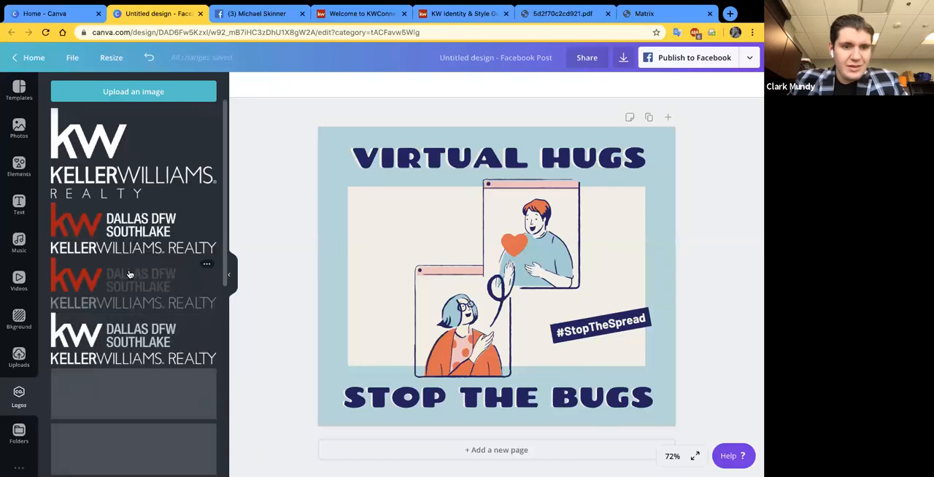
scroll(129, 275, down, 2)
scroll(129, 274, down, 2)
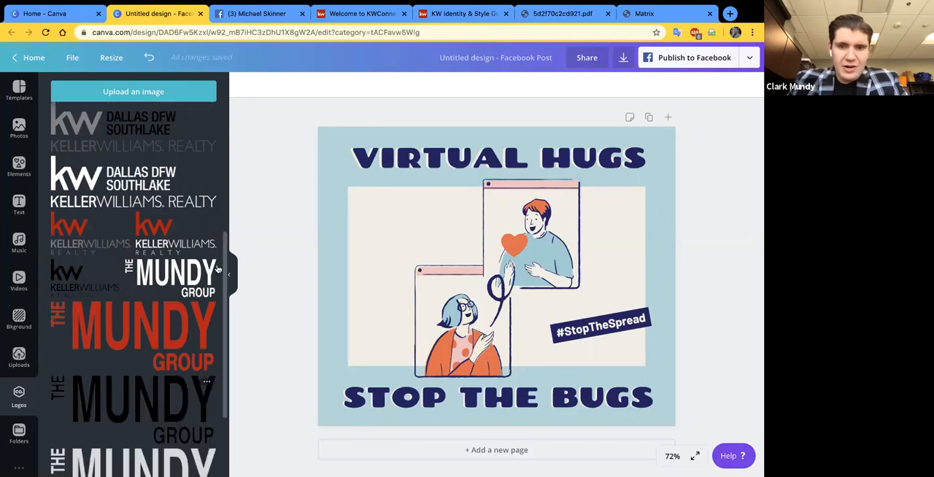
scroll(217, 271, down, 2)
scroll(138, 289, down, 1)
drag(144, 285, 562, 286)
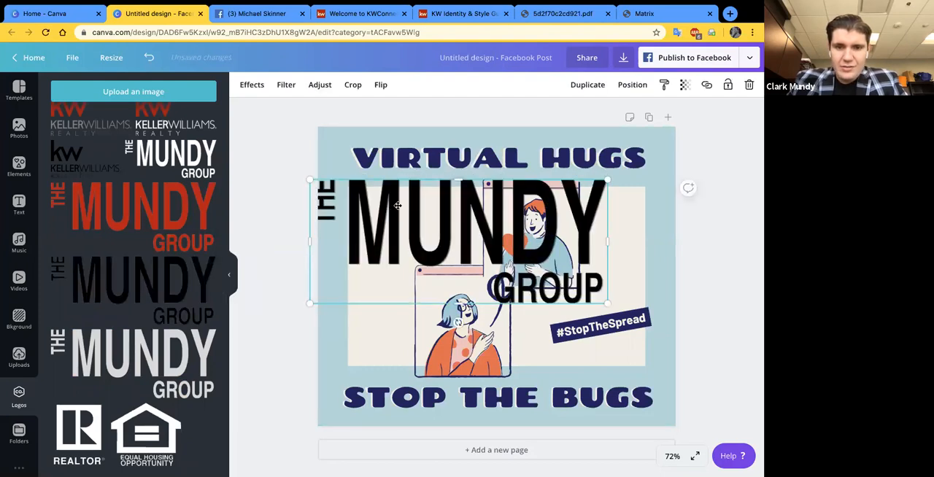
- Shrink the black logo and place it in the upper-left corner of the design's cream panel
drag(311, 179, 386, 207)
drag(346, 237, 421, 209)
click(687, 196)
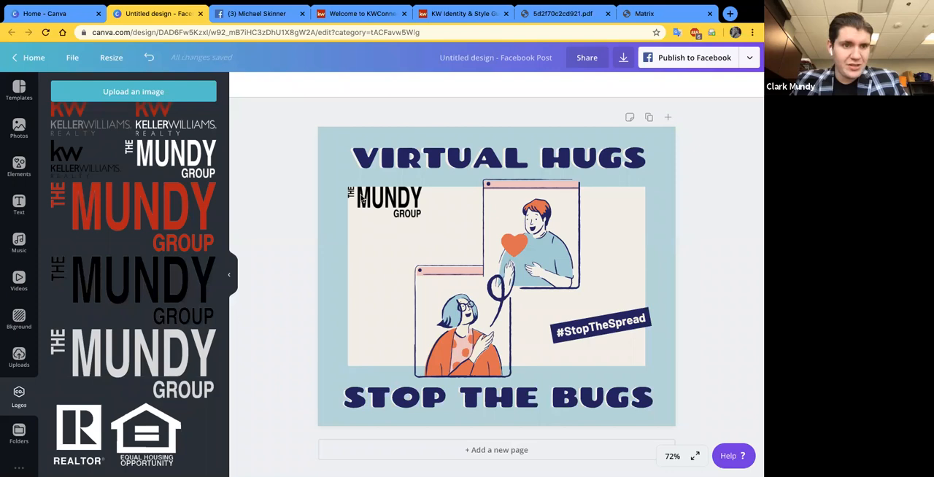
- Clear the template search and look through the full Coronavirus Facebook Post collection again
click(362, 198)
click(18, 95)
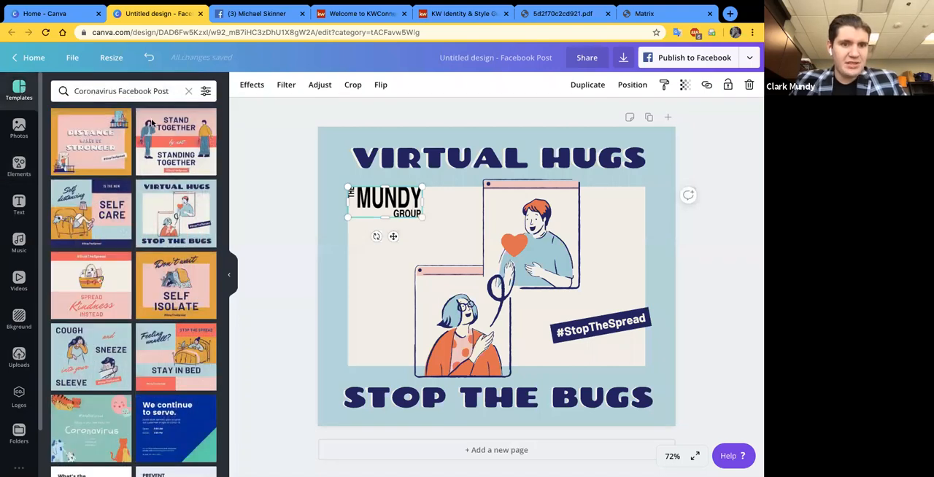
click(188, 91)
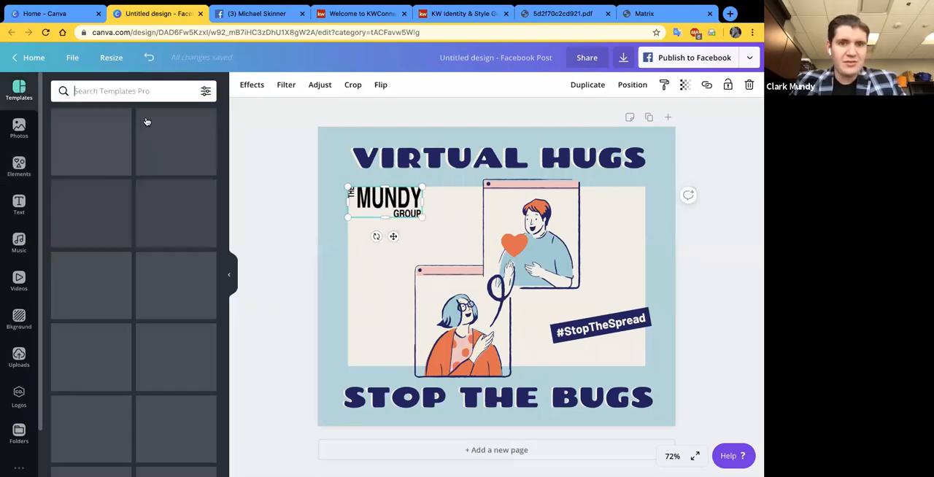
click(207, 119)
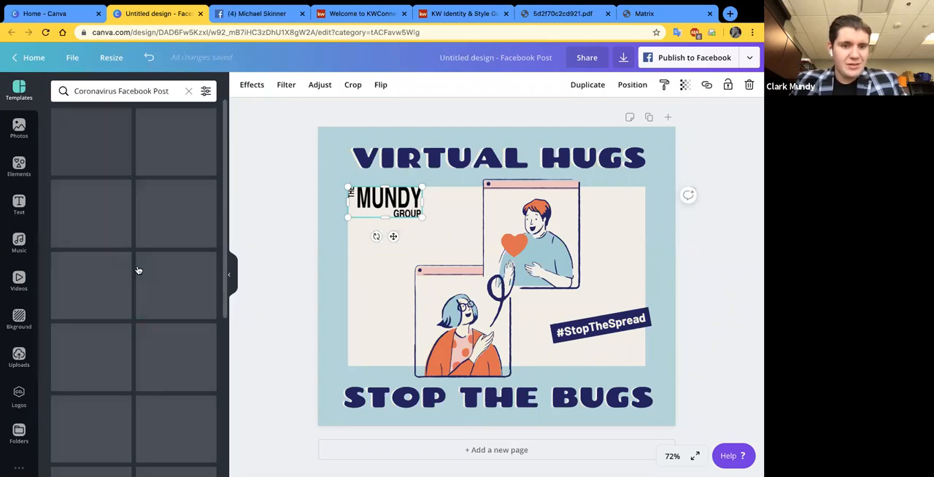
scroll(138, 271, down, 3)
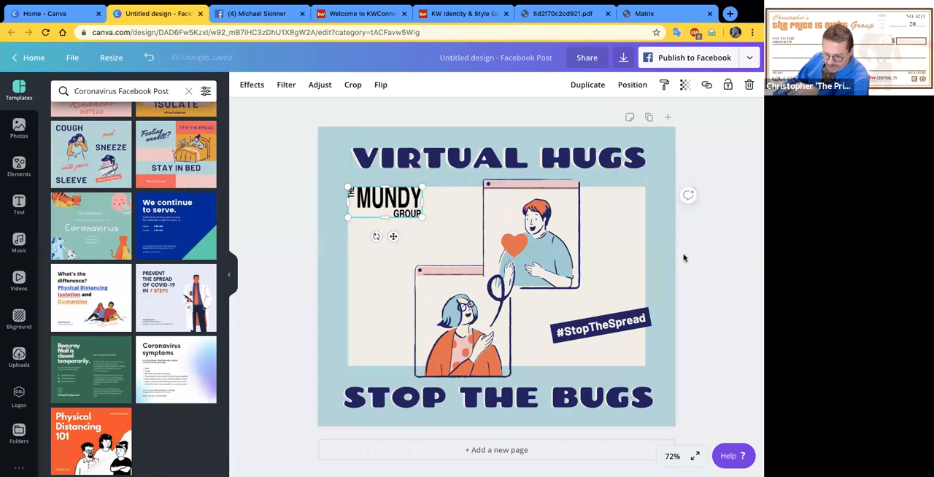
- Look at the editor's Folders and Logos collections, and leave the design for the home page
click(20, 432)
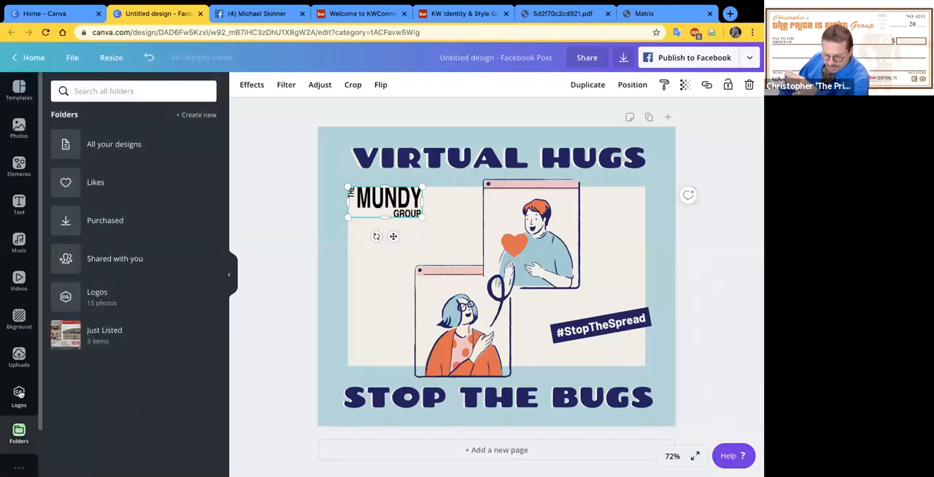
click(21, 394)
click(19, 430)
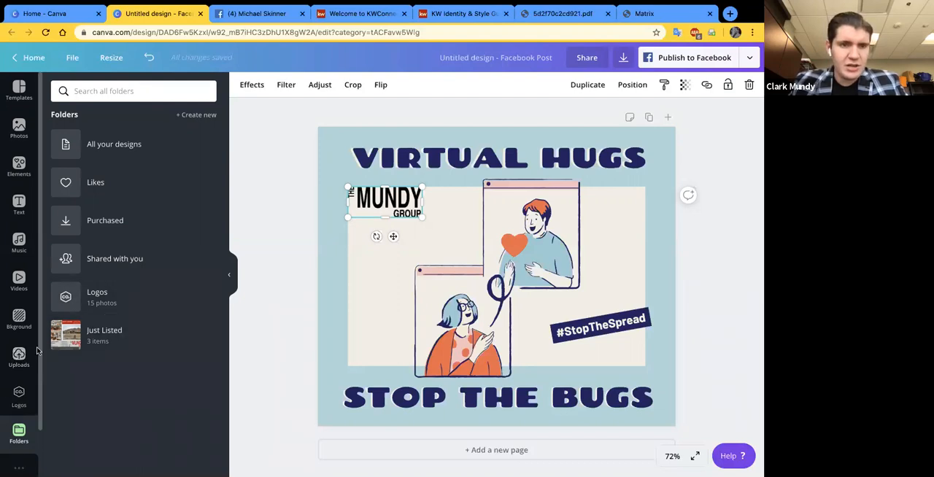
click(15, 60)
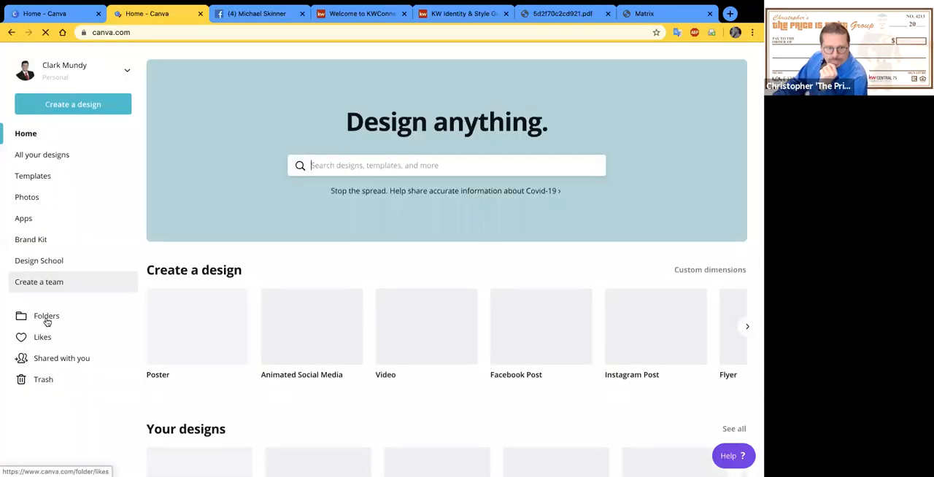
- Create a new folder named Logos2 in the account's Folders collection
click(46, 320)
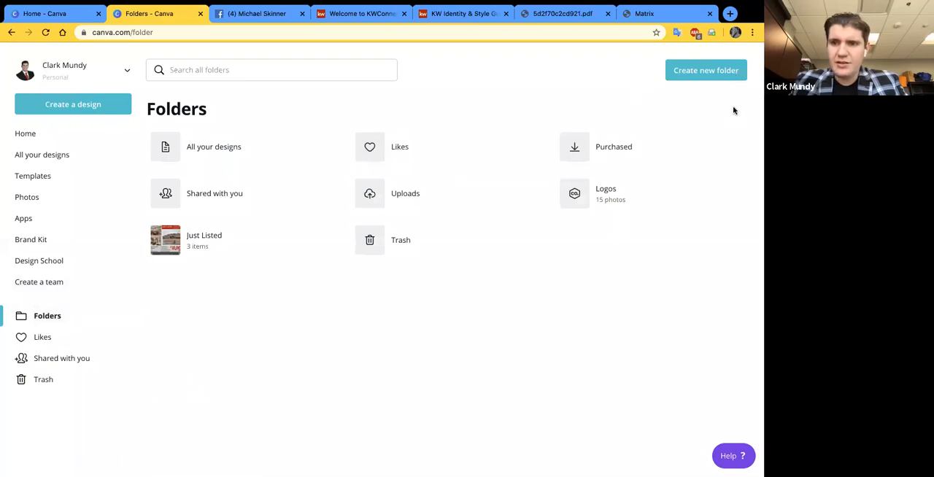
click(706, 73)
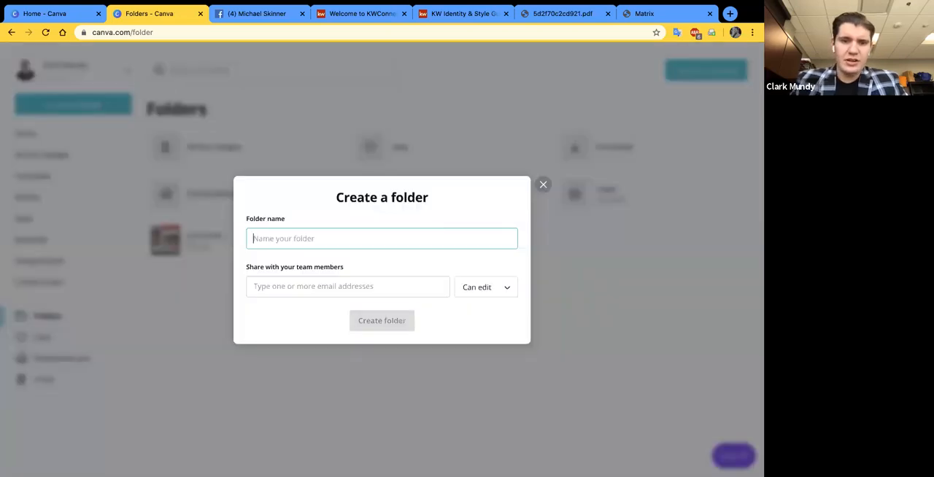
text(Logos2)
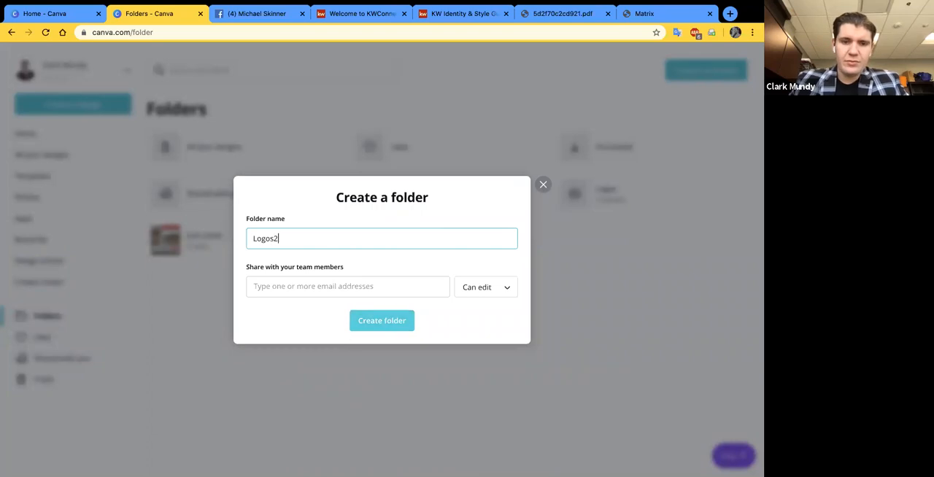
click(383, 328)
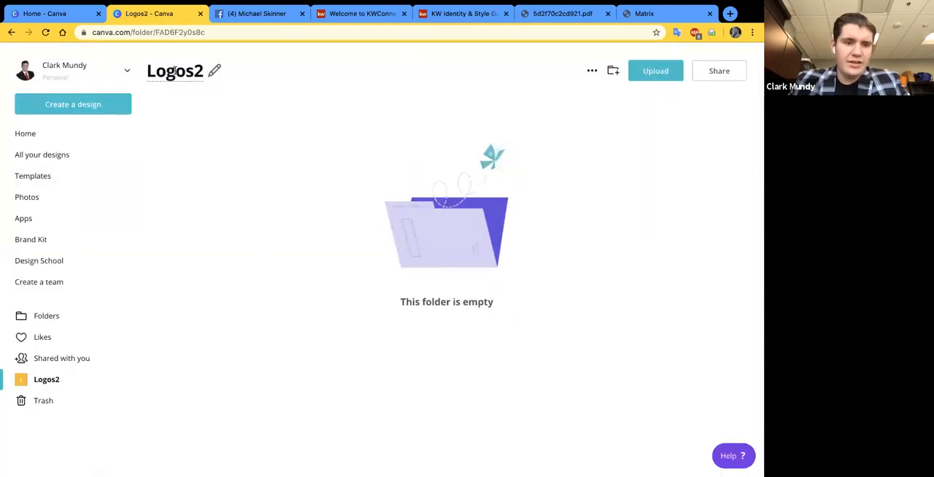
- Delete the Logos2 folder from the Folders collection
click(46, 315)
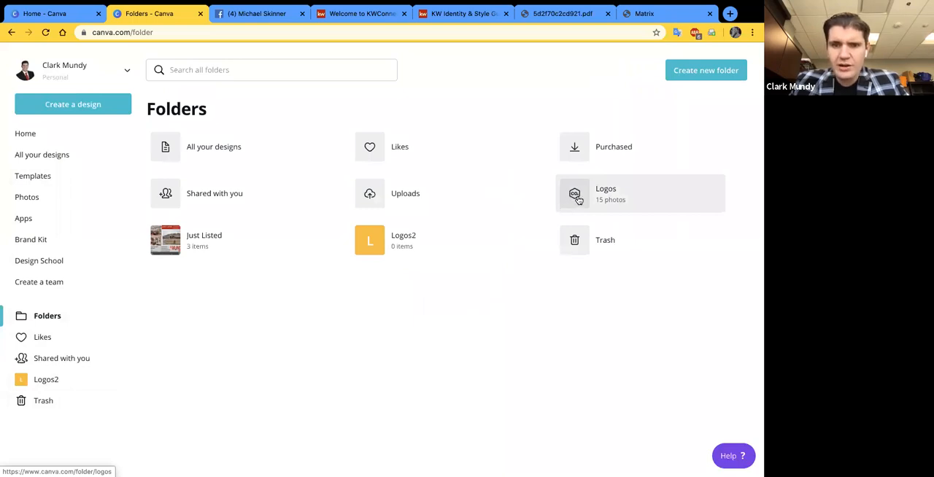
click(511, 228)
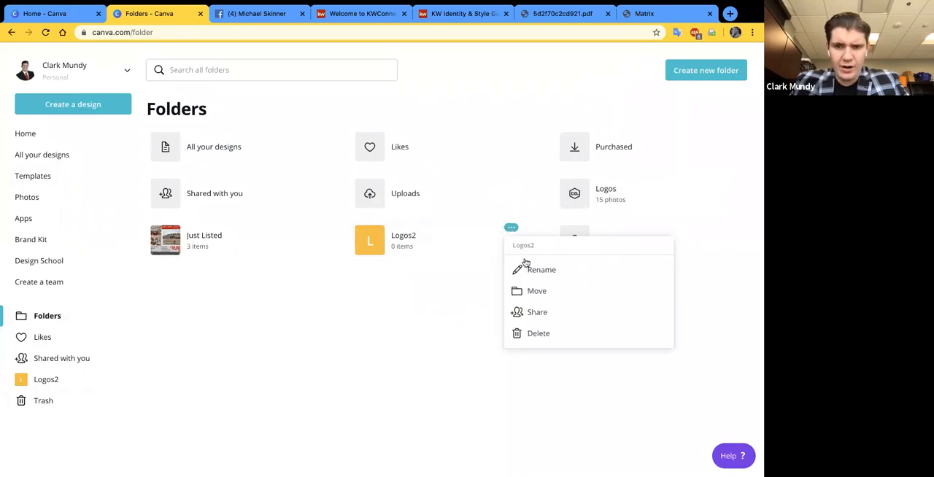
click(539, 333)
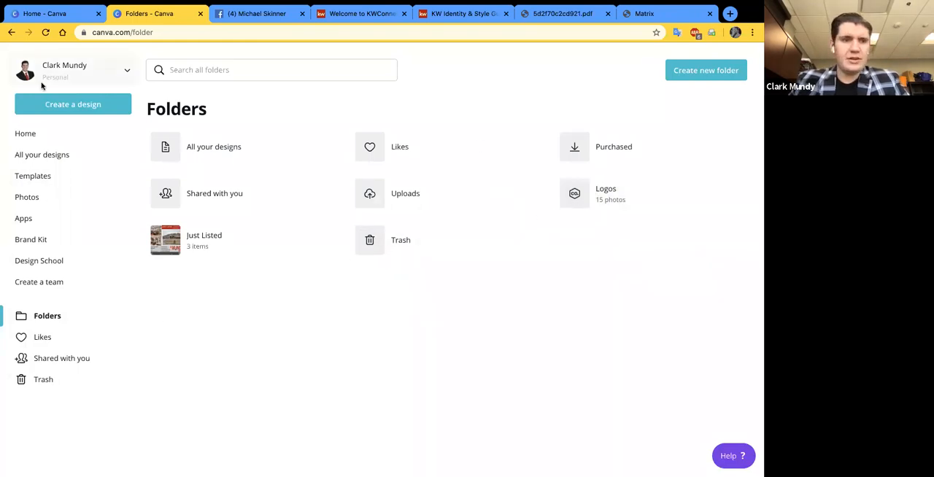
- Create a blank Facebook Post design, and look through the editor's template categories and trending photos
click(49, 105)
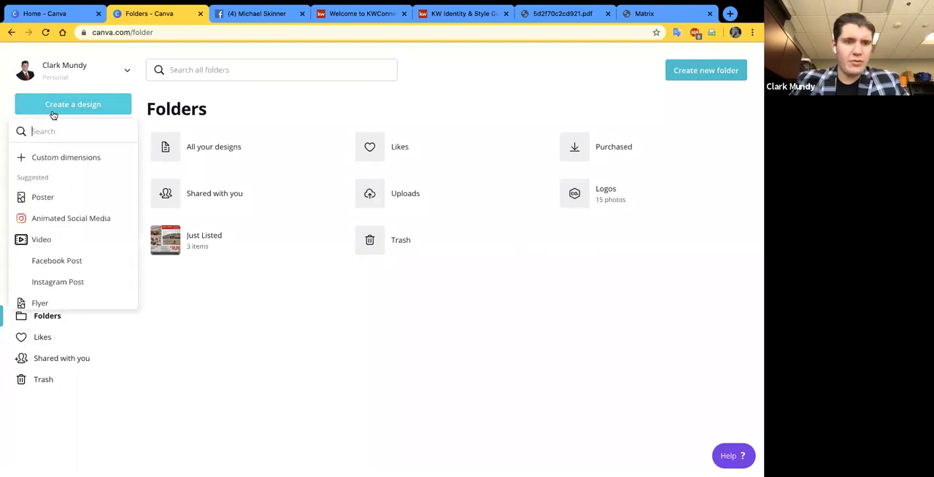
click(64, 261)
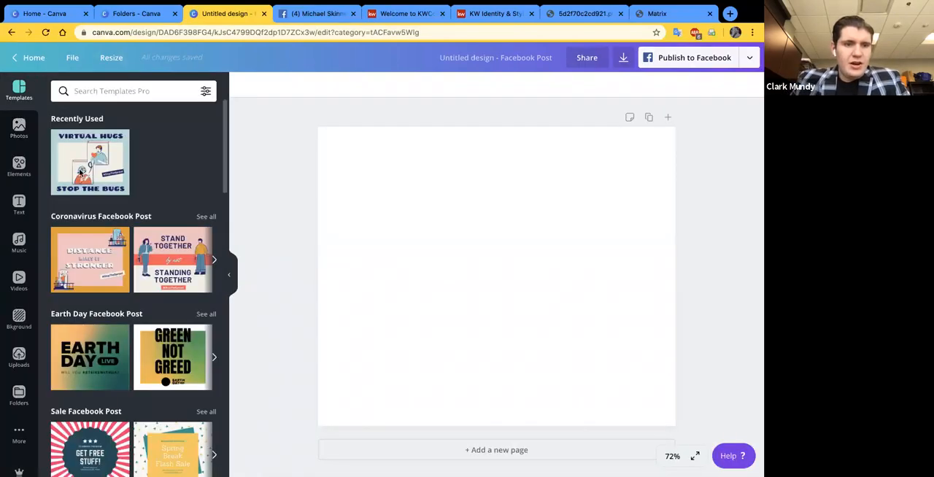
scroll(135, 275, down, 1)
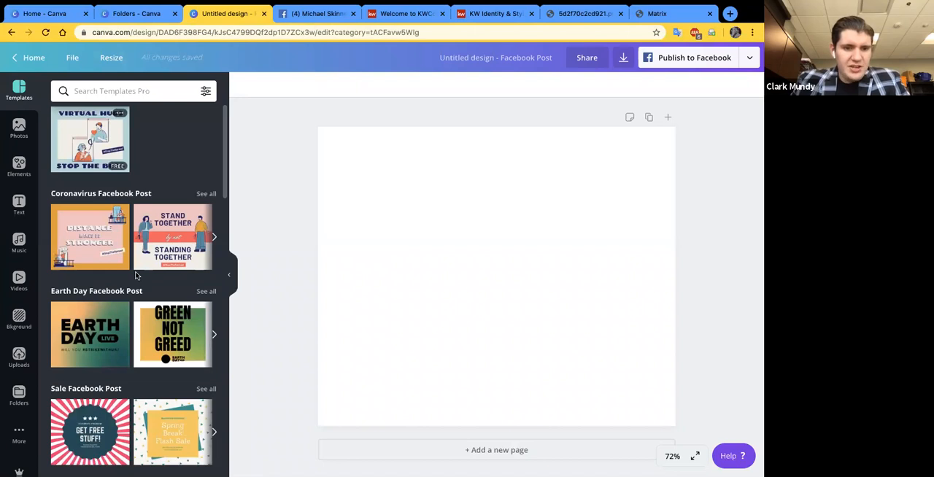
scroll(135, 276, down, 3)
scroll(142, 343, down, 2)
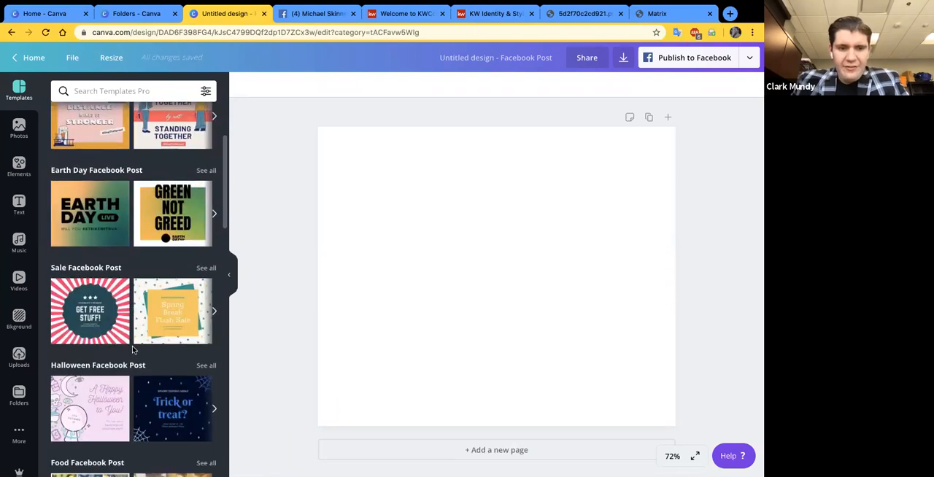
scroll(134, 351, down, 3)
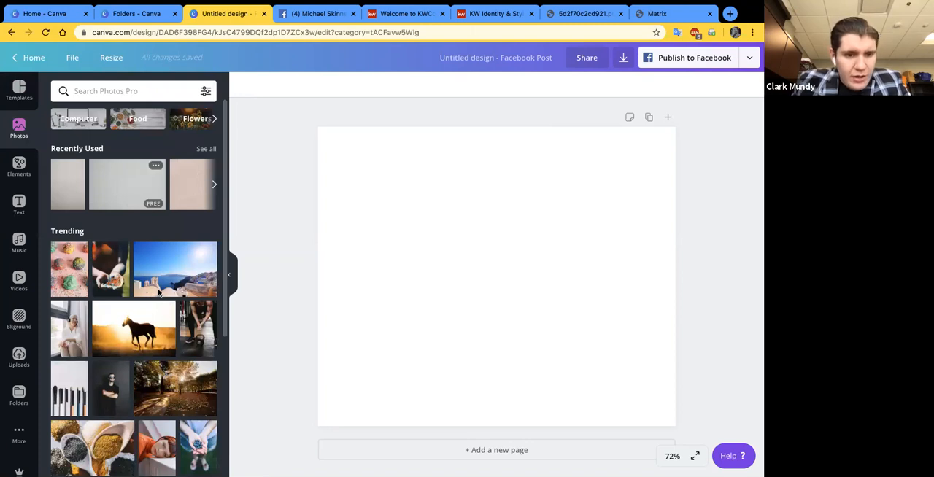
scroll(158, 291, down, 2)
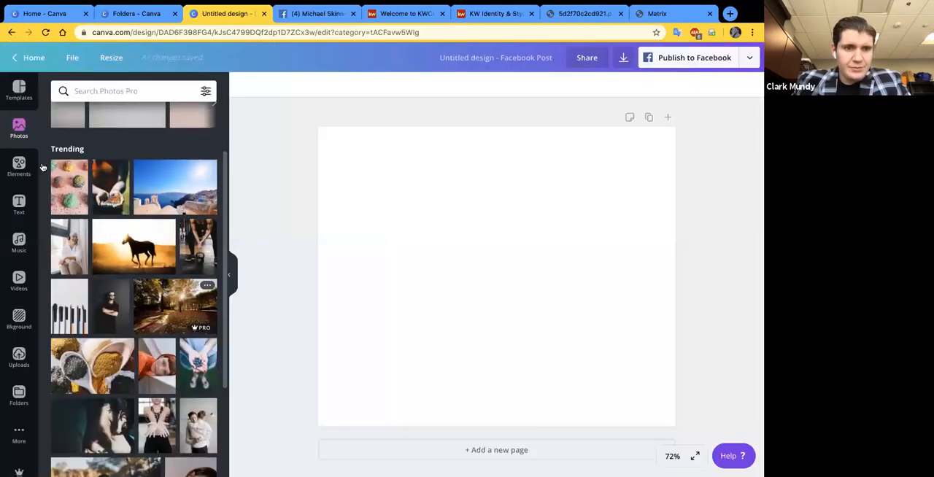
- Look through the full Coronavirus collection of graphic elements, and collapse the collection view
click(19, 165)
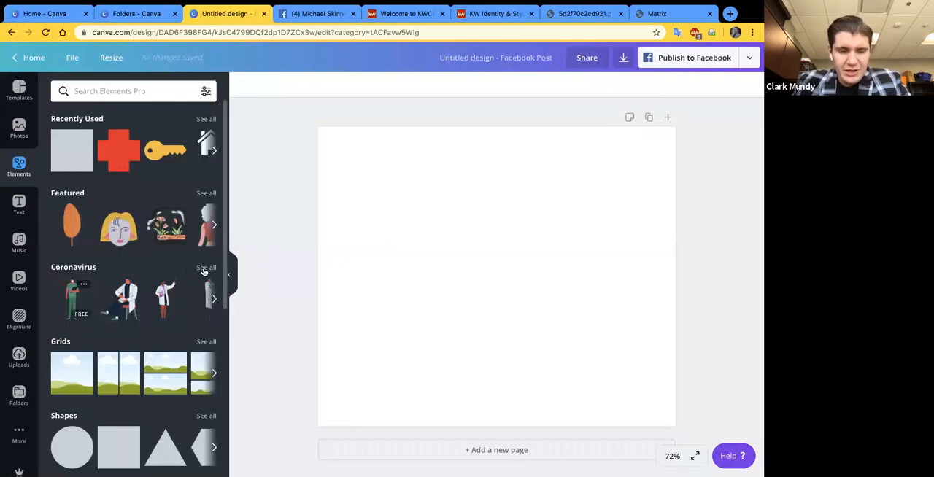
click(204, 268)
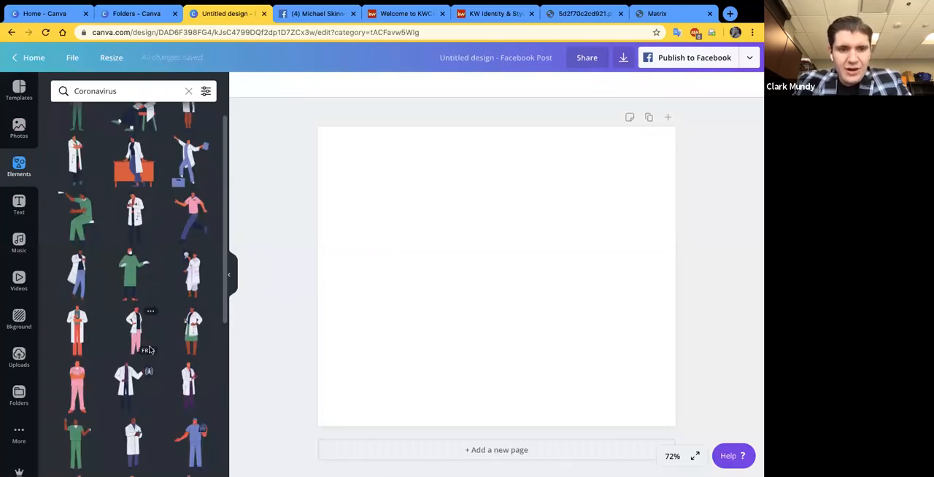
scroll(148, 351, down, 5)
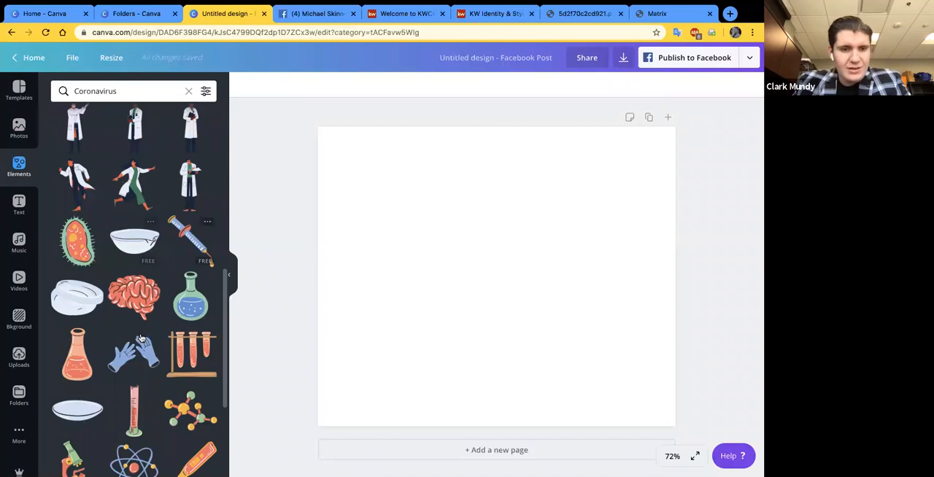
scroll(140, 337, down, 5)
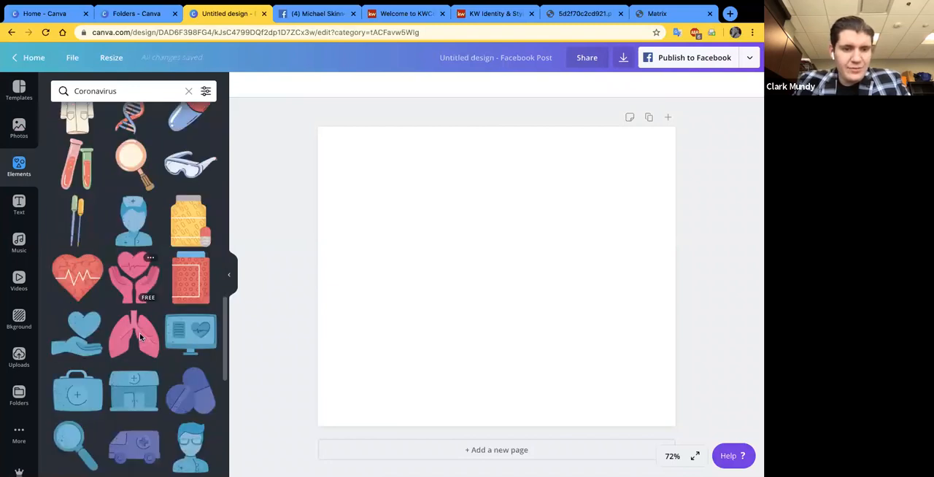
scroll(141, 337, down, 4)
scroll(141, 337, down, 3)
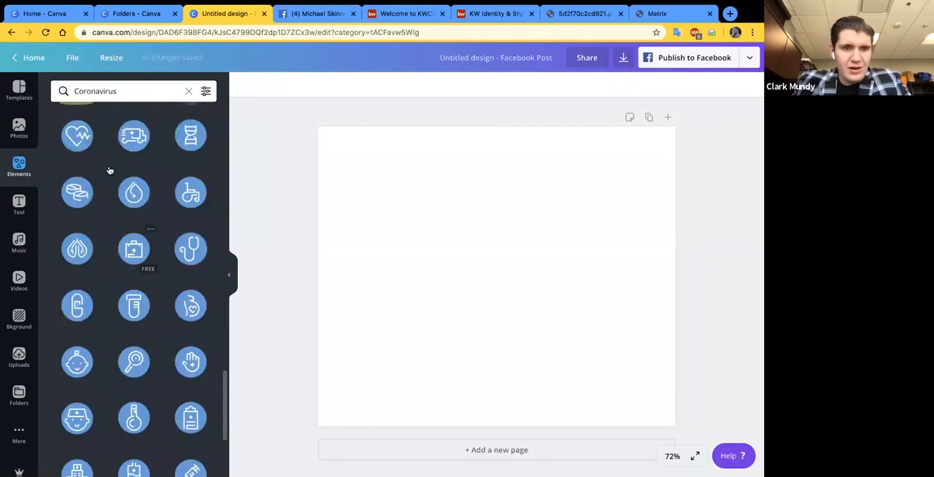
scroll(198, 291, down, 5)
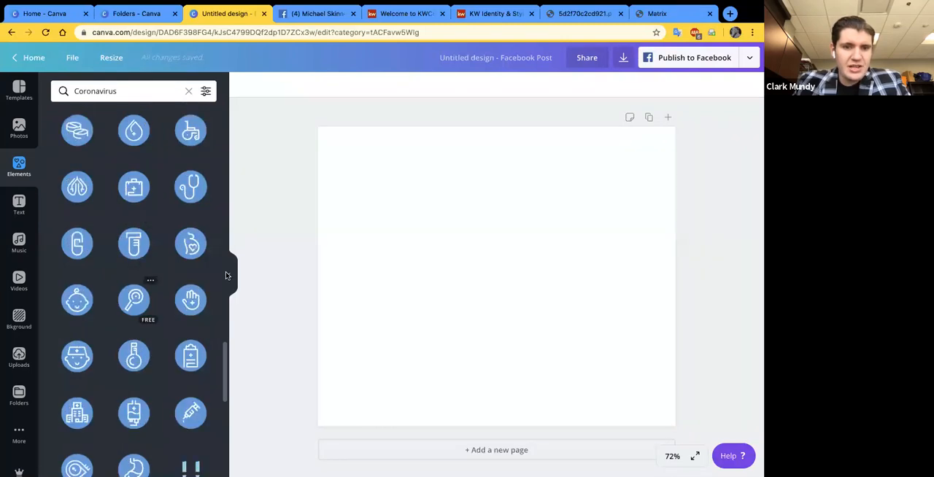
click(229, 276)
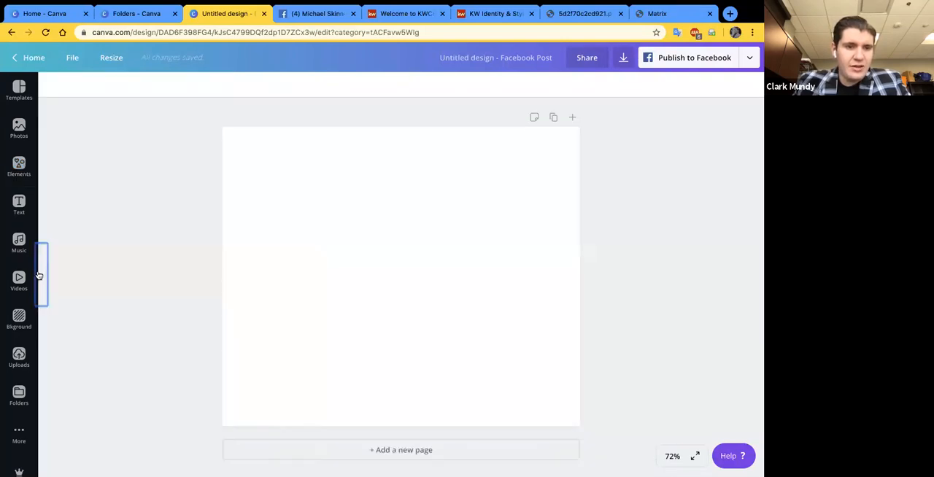
- Return to the Elements overview and look over its Grids, Shapes, Frames and Stickers categories
click(19, 166)
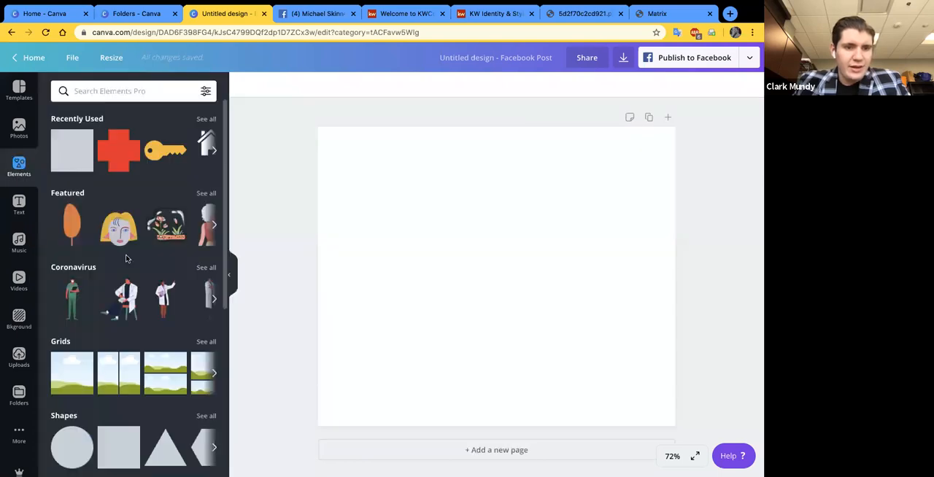
scroll(134, 344, down, 3)
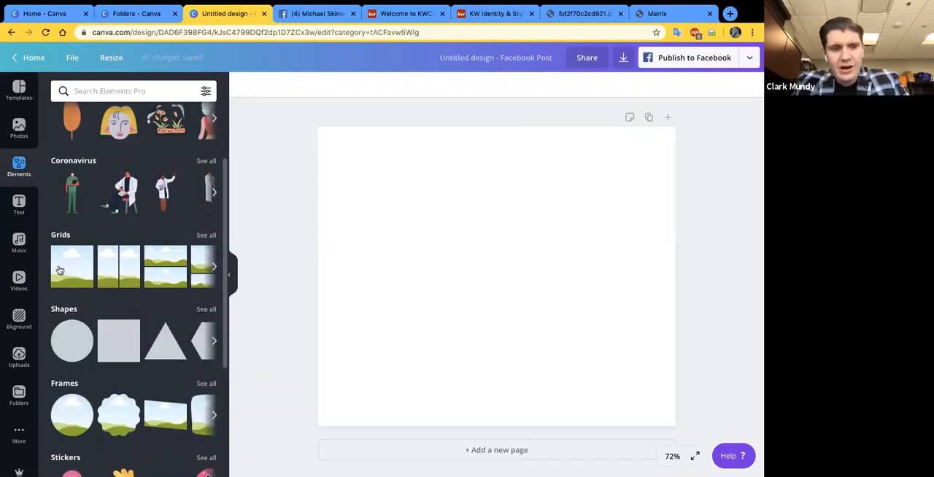
scroll(80, 325, down, 1)
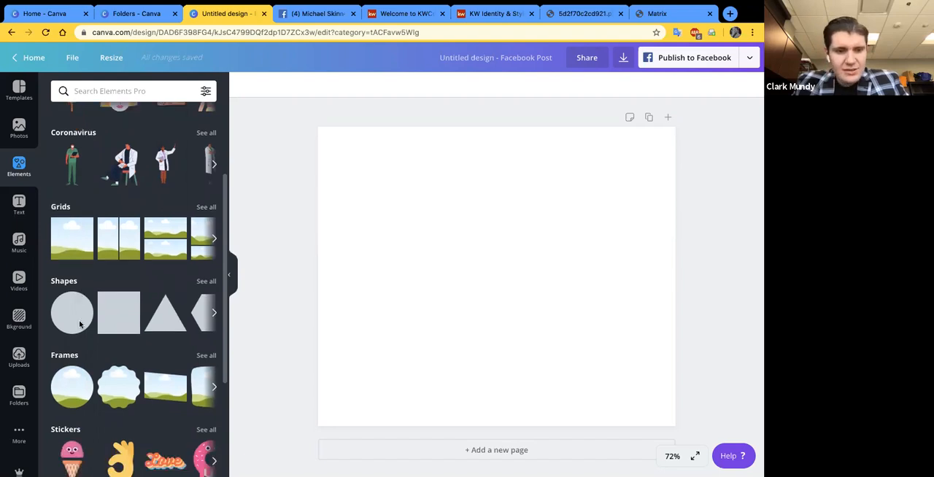
scroll(102, 356, down, 1)
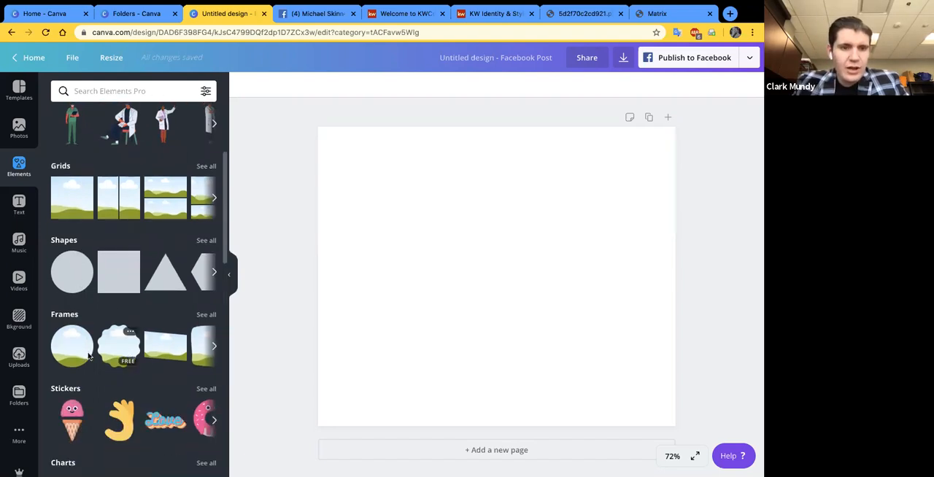
scroll(88, 355, up, 1)
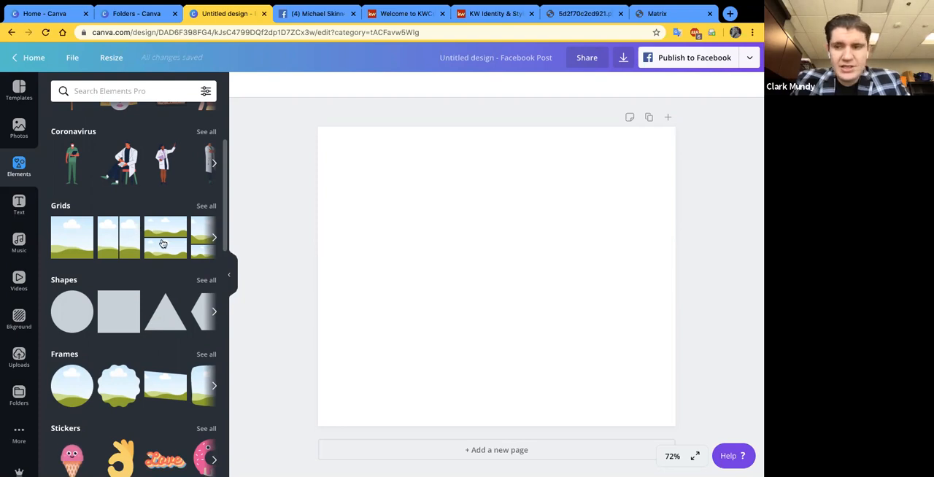
- Look through the layouts in the Grids category of the Elements collection
scroll(163, 243, right, 2)
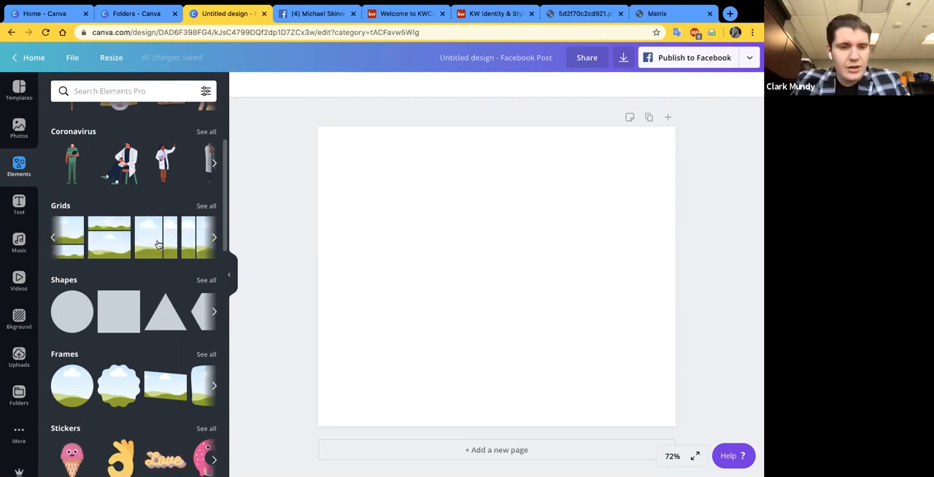
scroll(157, 244, left, 2)
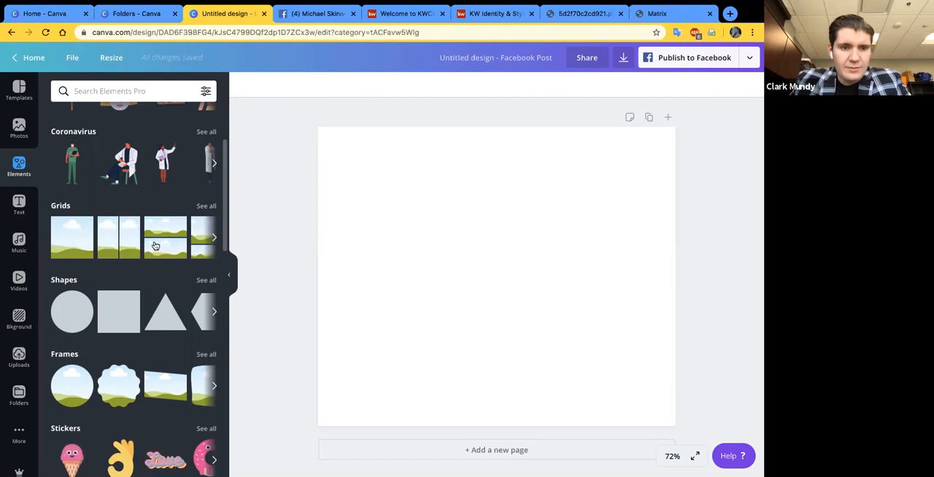
scroll(155, 246, right, 2)
scroll(156, 246, right, 2)
scroll(155, 245, right, 2)
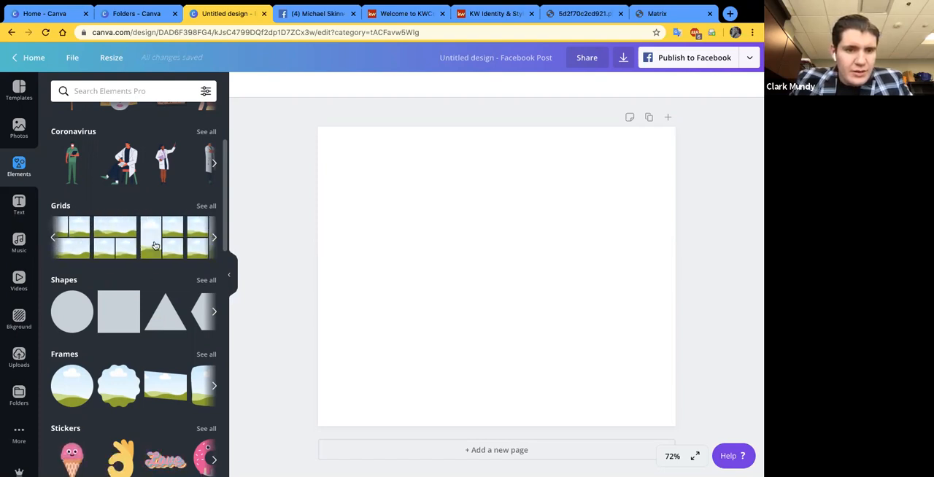
scroll(155, 245, right, 1)
scroll(156, 246, right, 2)
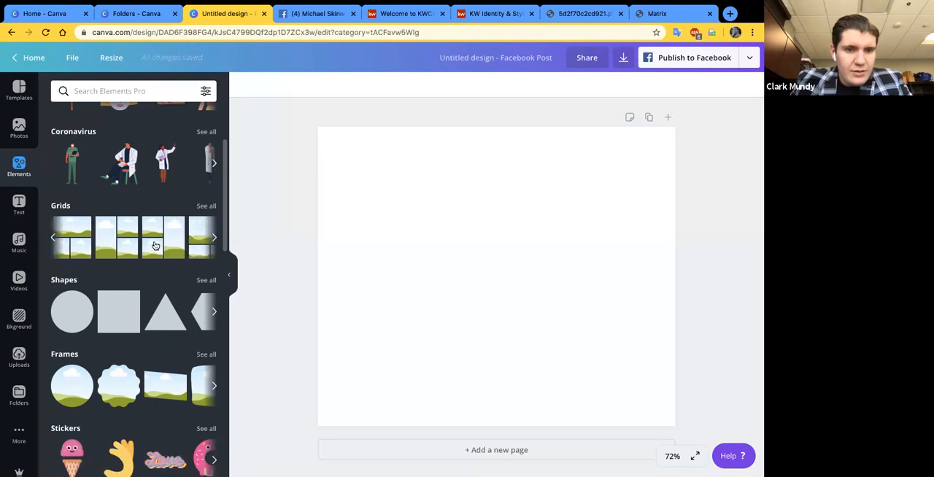
scroll(155, 246, right, 1)
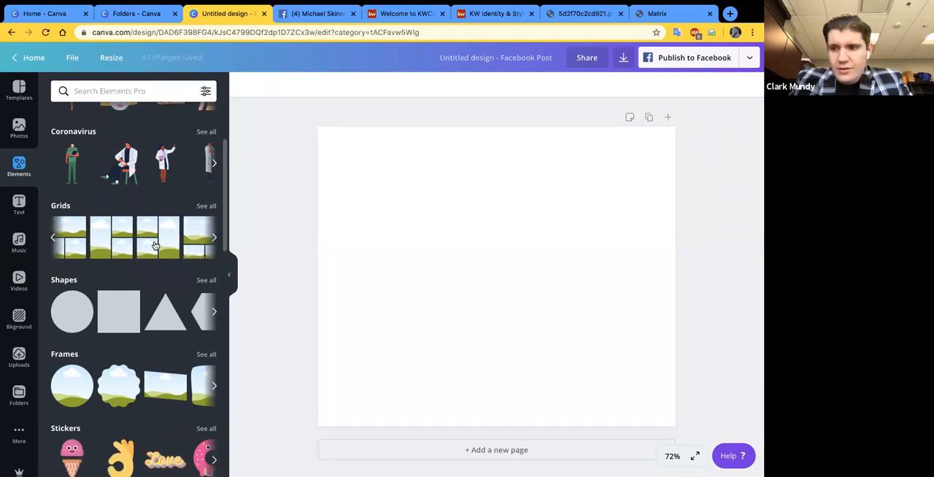
scroll(123, 245, right, 2)
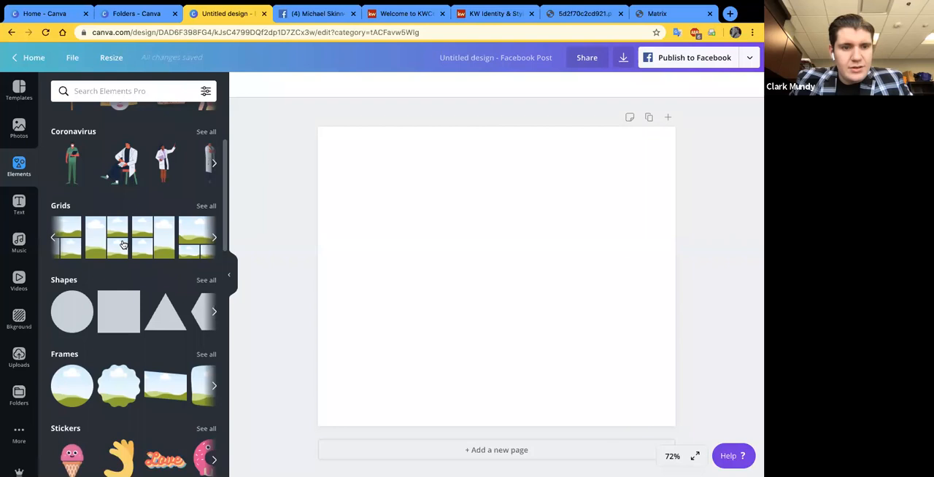
scroll(121, 245, right, 1)
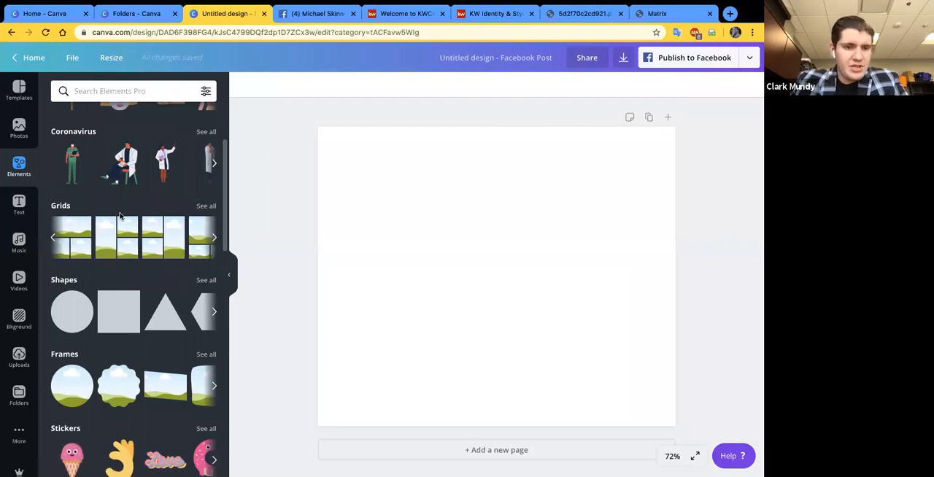
scroll(123, 246, up, 1)
scroll(124, 247, right, 2)
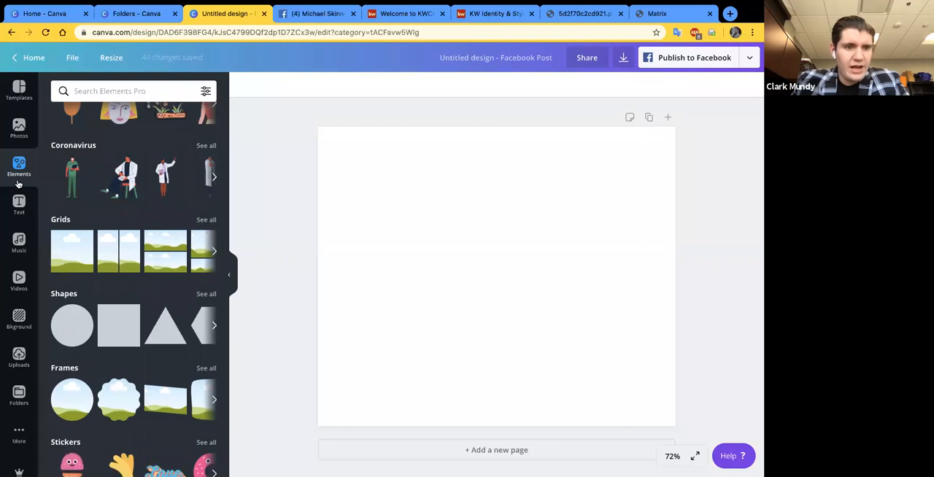
- Fill the page with the three-cell grid that has one tall cell beside two stacked cells, and select the tall cell
scroll(125, 254, right, 1)
scroll(126, 254, right, 2)
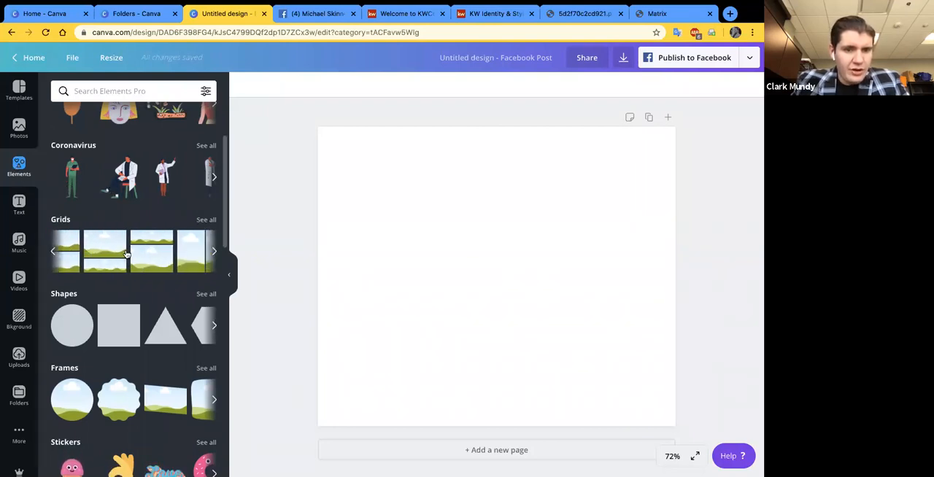
scroll(126, 254, right, 4)
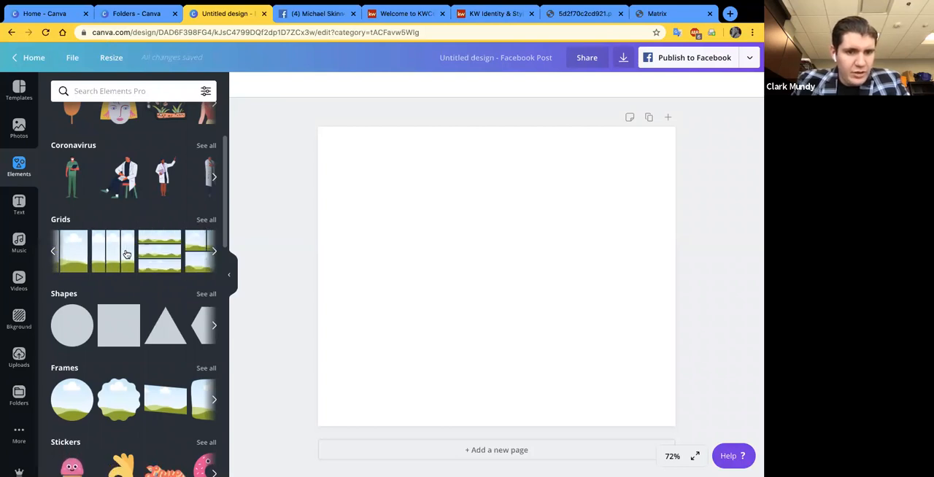
scroll(127, 255, right, 5)
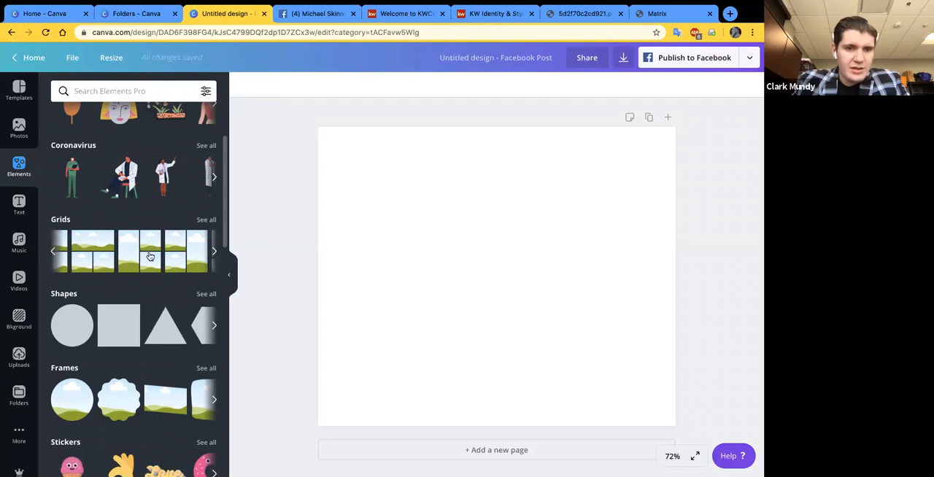
click(150, 257)
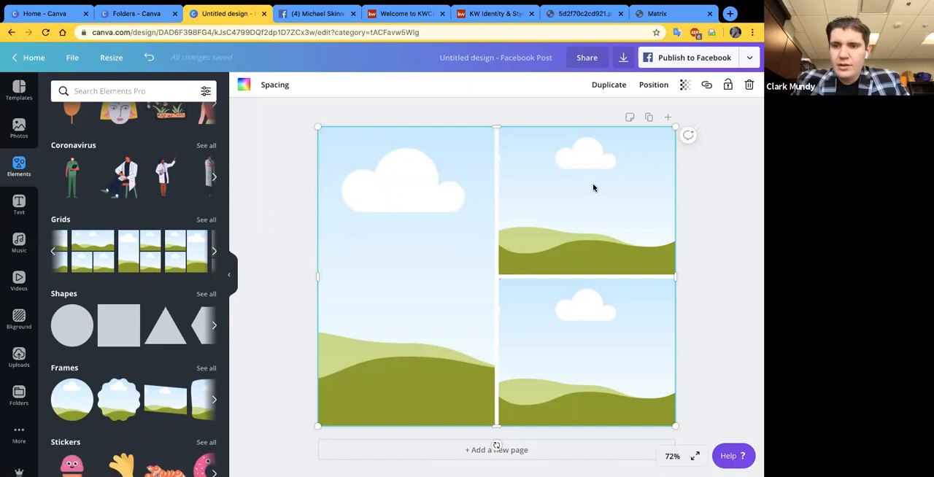
click(731, 183)
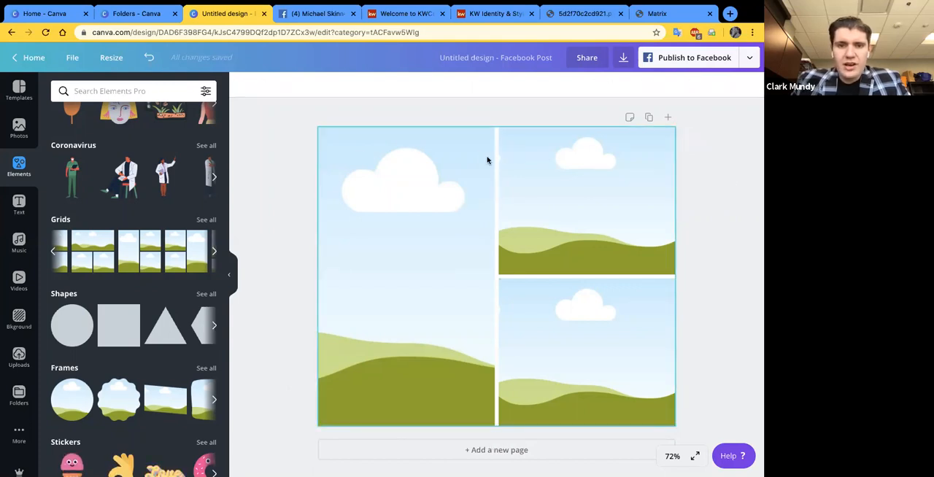
click(488, 160)
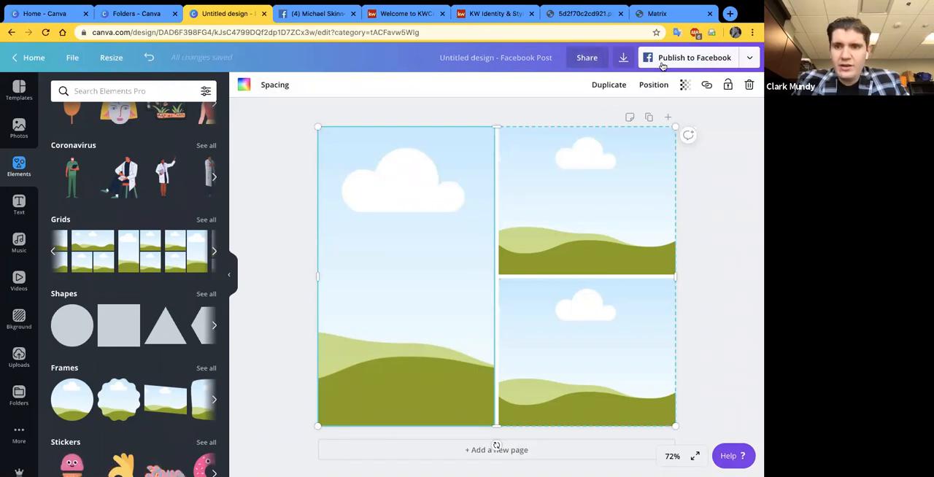
- Look over the design's publishing destinations and the permission choices for sharing its link, leaving the settings as they are
click(751, 59)
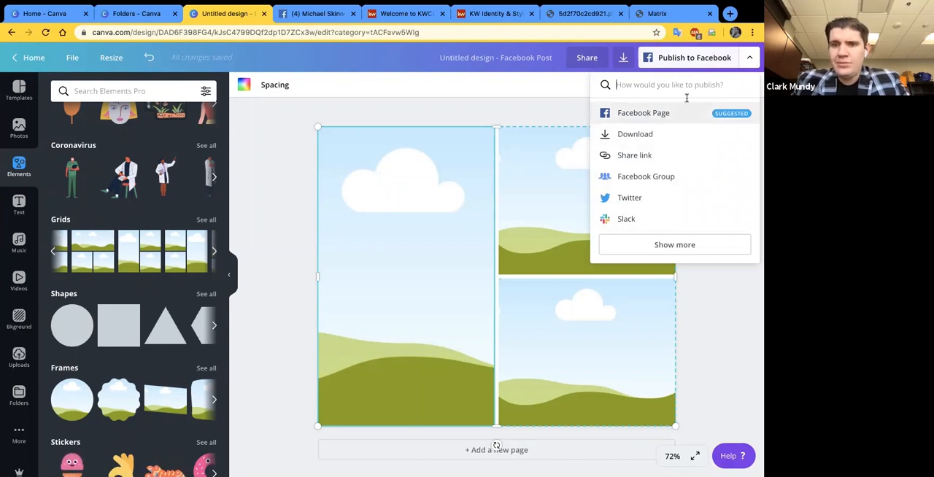
click(624, 59)
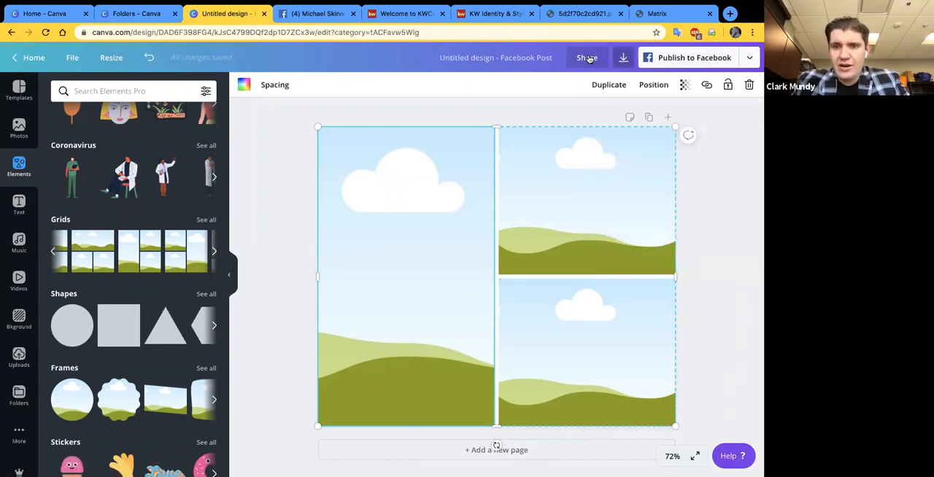
click(589, 59)
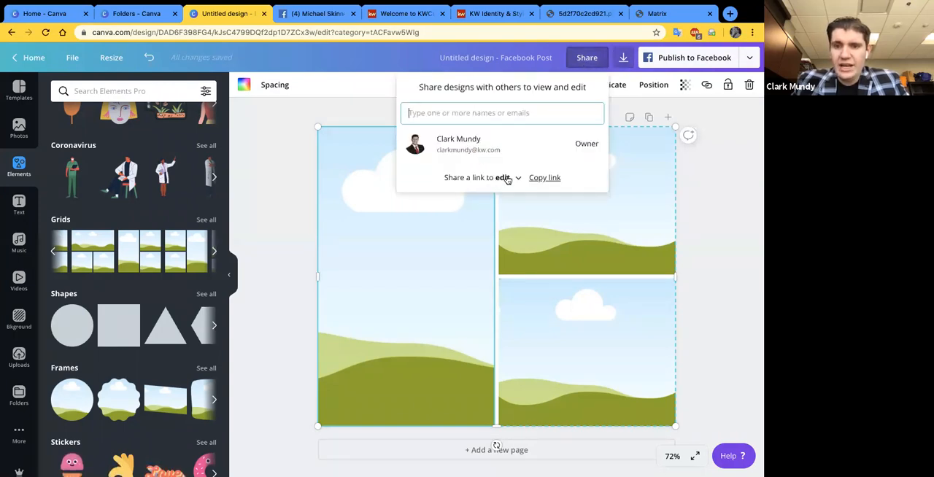
click(509, 179)
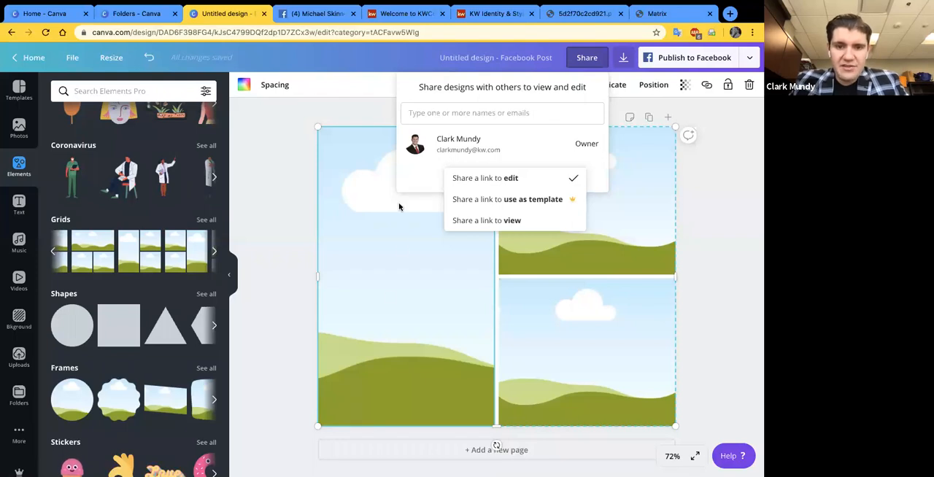
click(606, 216)
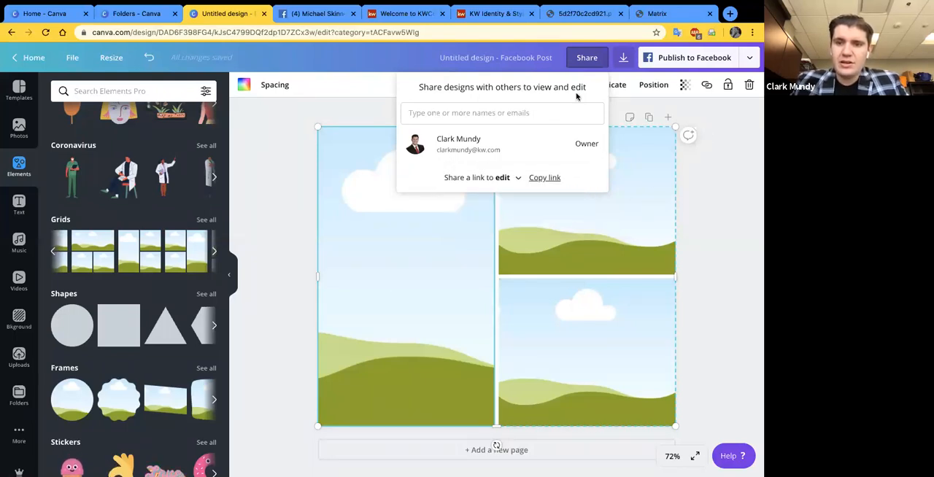
click(707, 136)
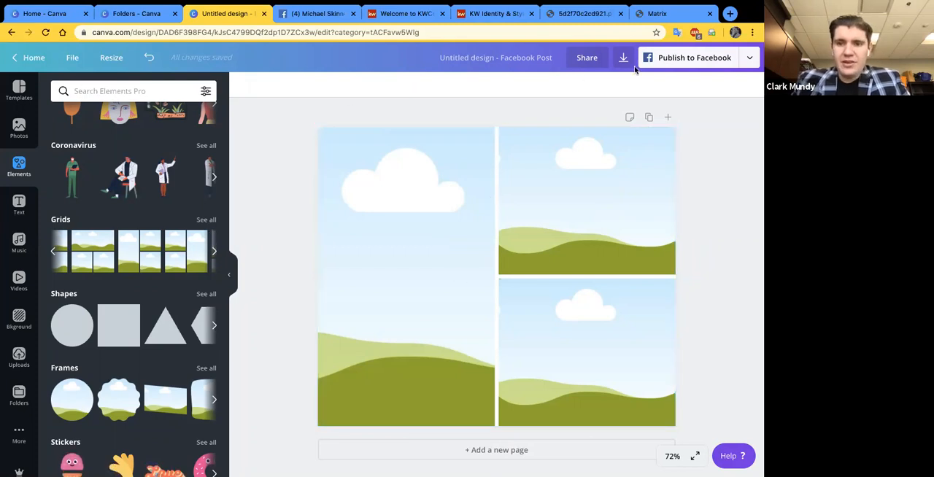
- Try the grid with a spacing of 0, and restore the spacing to 10
click(270, 88)
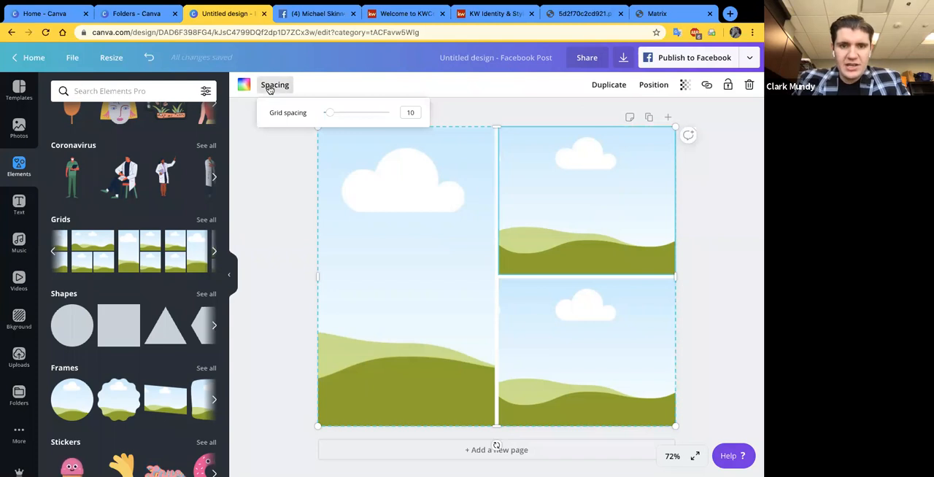
drag(330, 114, 302, 126)
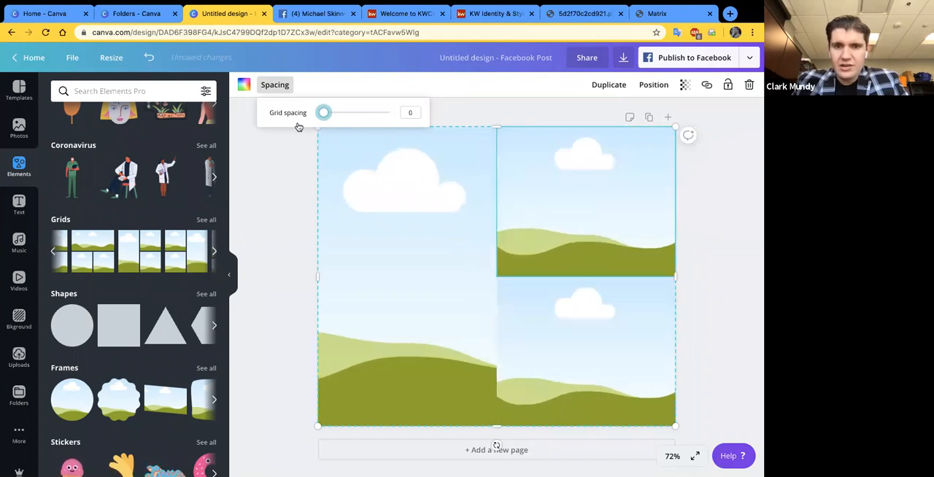
drag(327, 128, 333, 127)
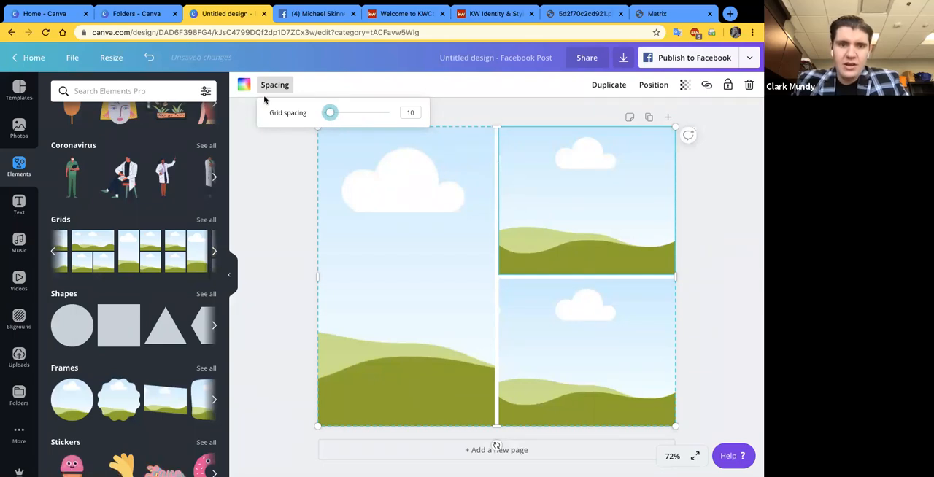
- Look through the brand palettes and default colors available for the selected grid cell
click(244, 84)
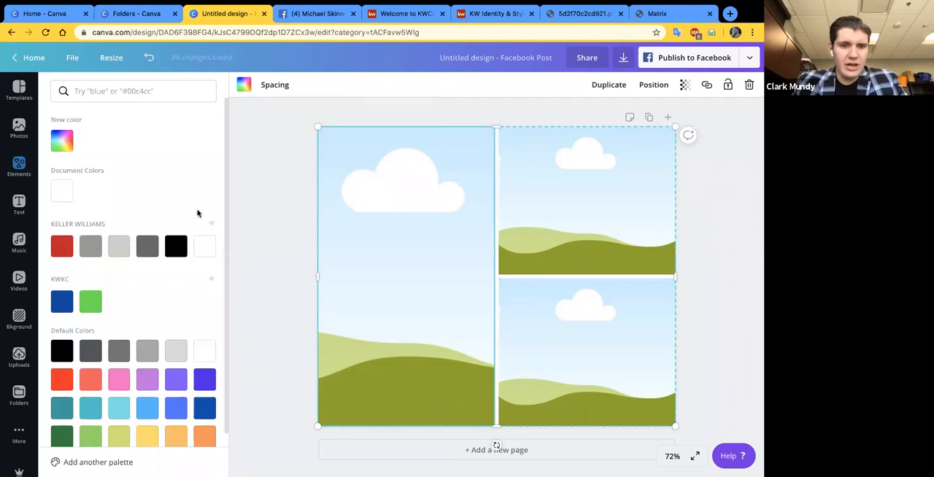
scroll(198, 217, down, 1)
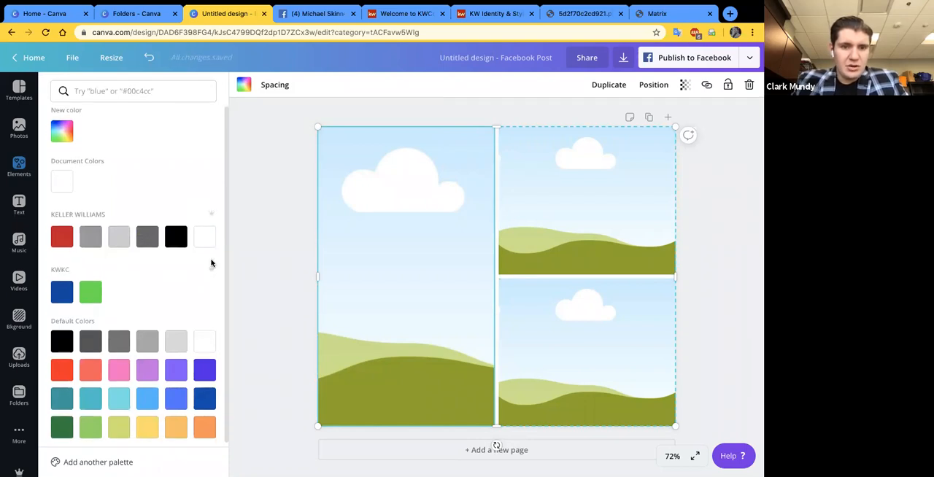
scroll(207, 266, up, 1)
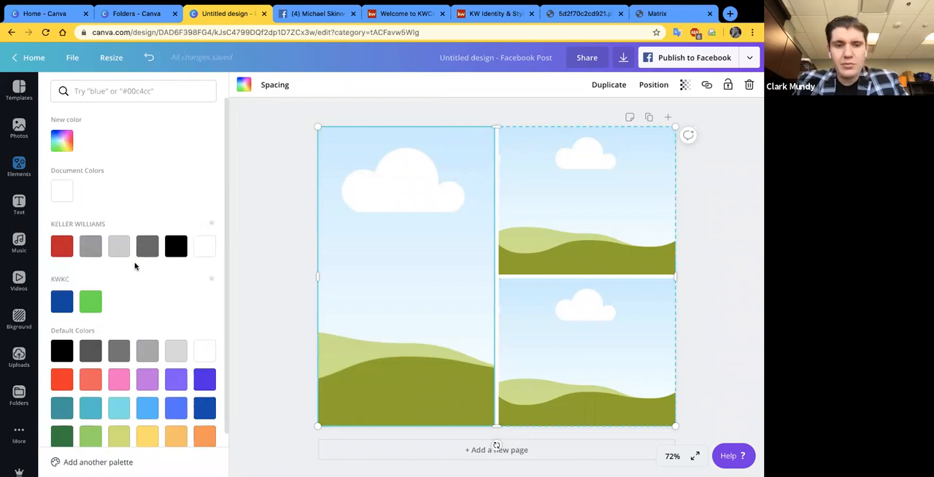
scroll(156, 311, down, 1)
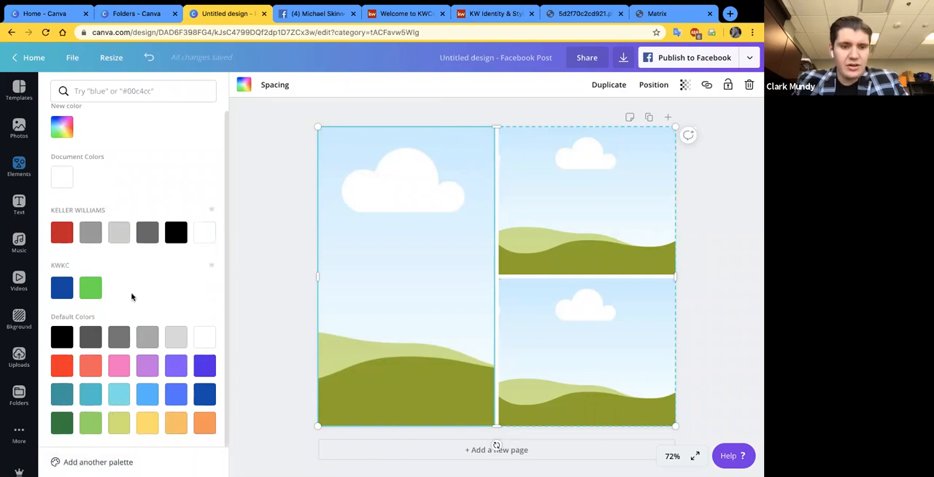
scroll(154, 253, up, 1)
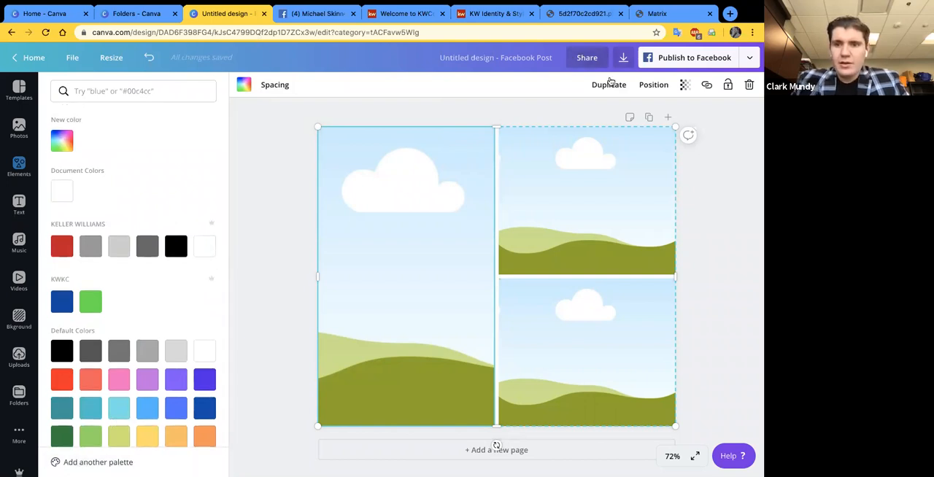
- Look over the grid's position, transparency and link options, and close them without making a change
click(654, 85)
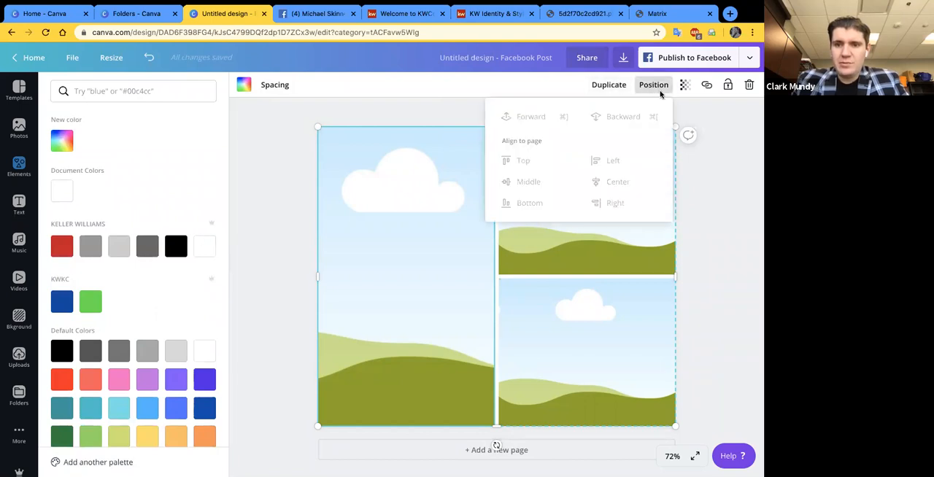
click(686, 86)
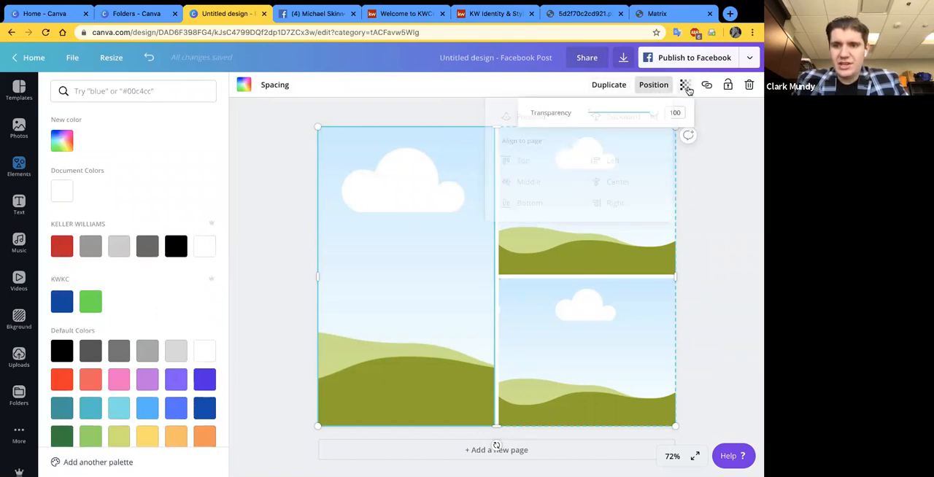
click(707, 86)
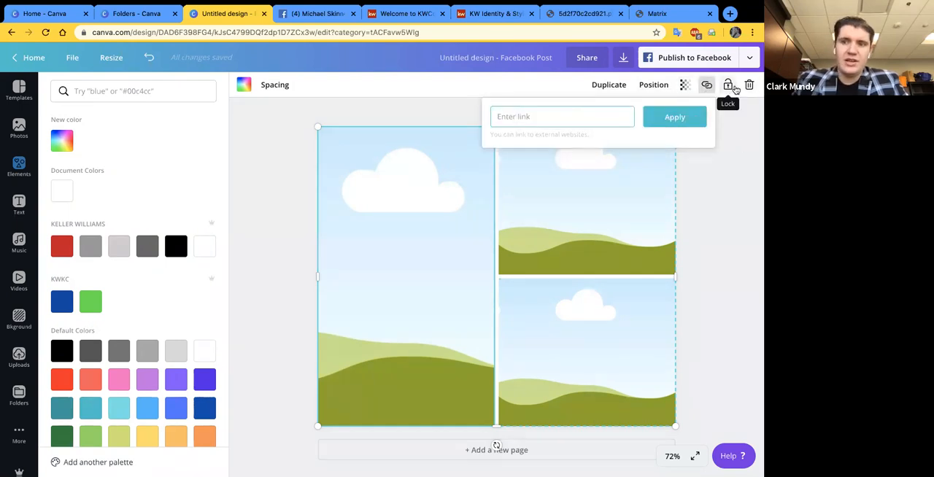
click(746, 134)
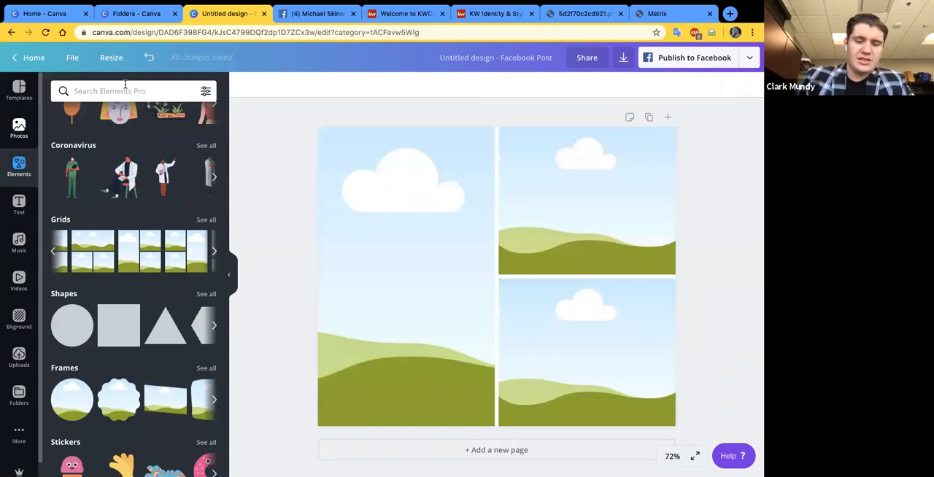
- Search the photo library for "house for sale"
click(19, 129)
click(135, 96)
text(h)
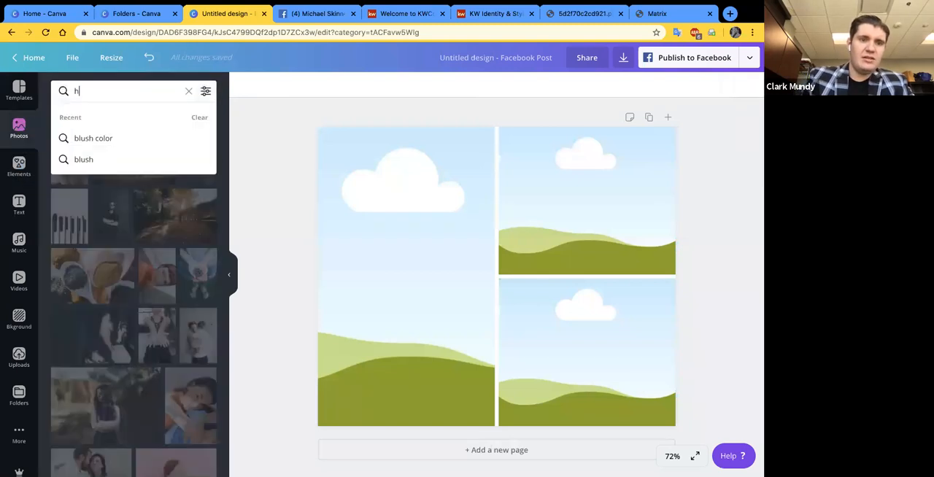
text(ouse for sale)
key(Return)
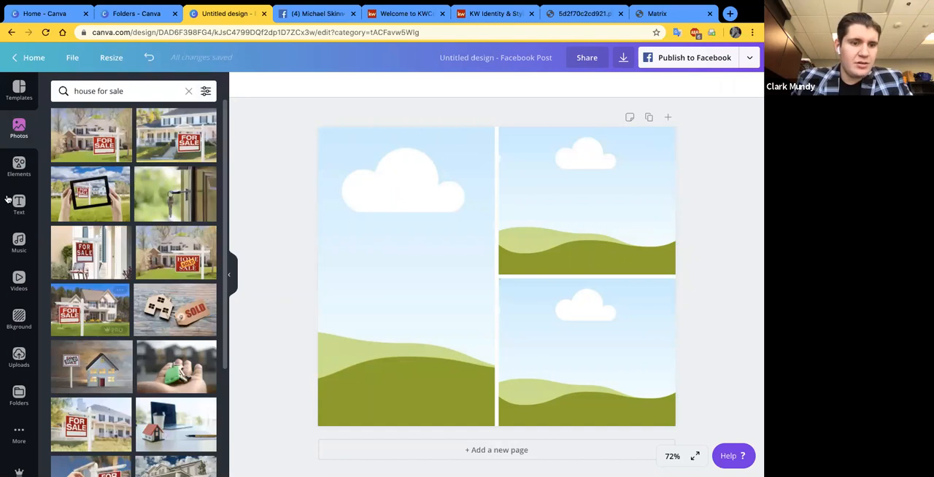
- Look through the uploaded images, the folders, and the available apps and integrations in the design editor
click(12, 362)
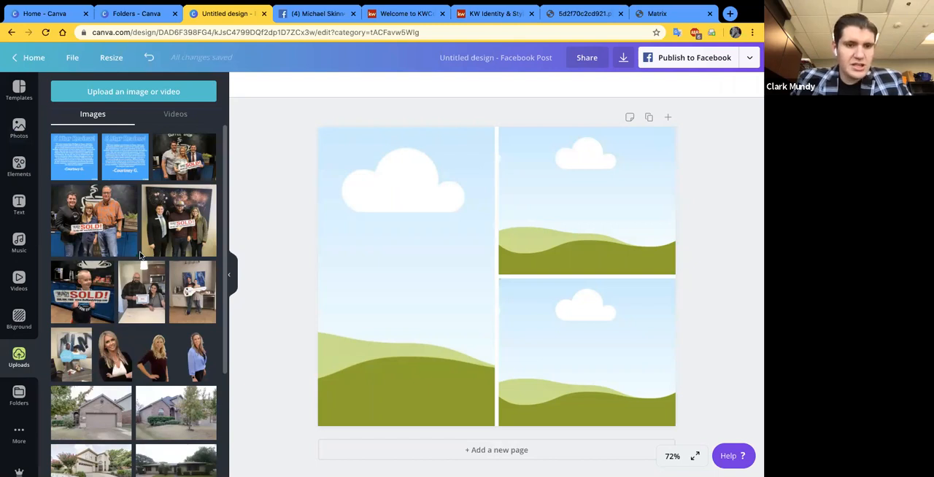
scroll(140, 254, down, 2)
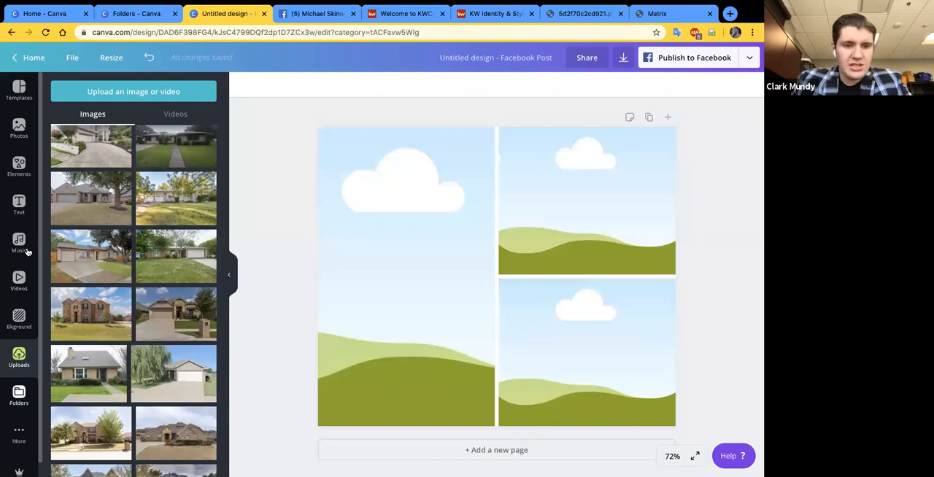
click(19, 396)
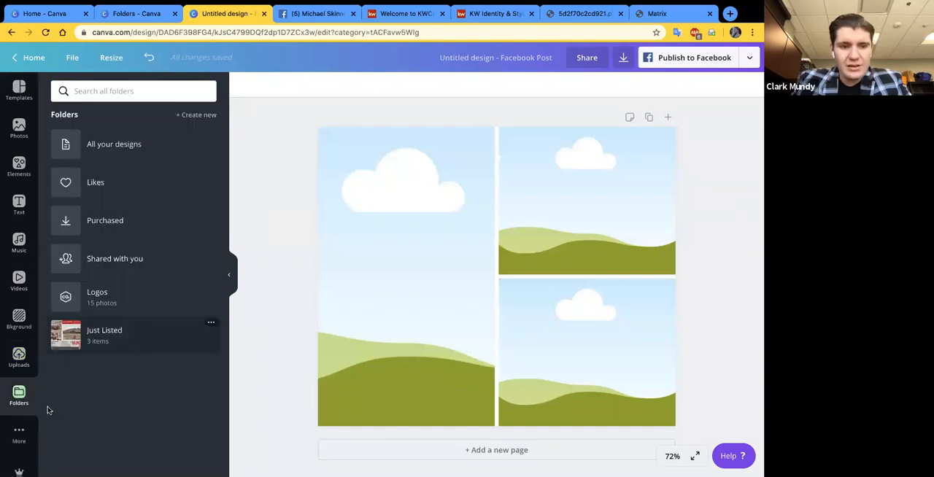
click(21, 435)
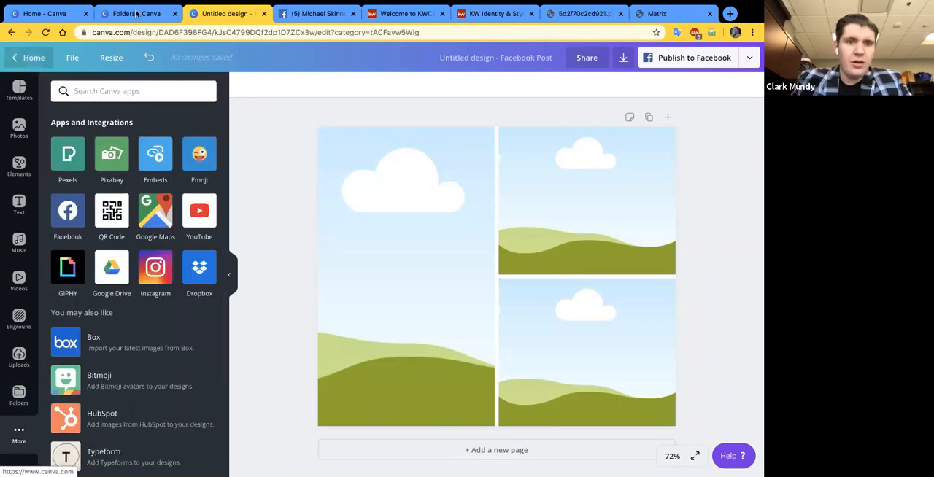
- Open the Brand Kit and look over its logos, brand colors, fonts and the options of the Keller Williams palette
click(135, 13)
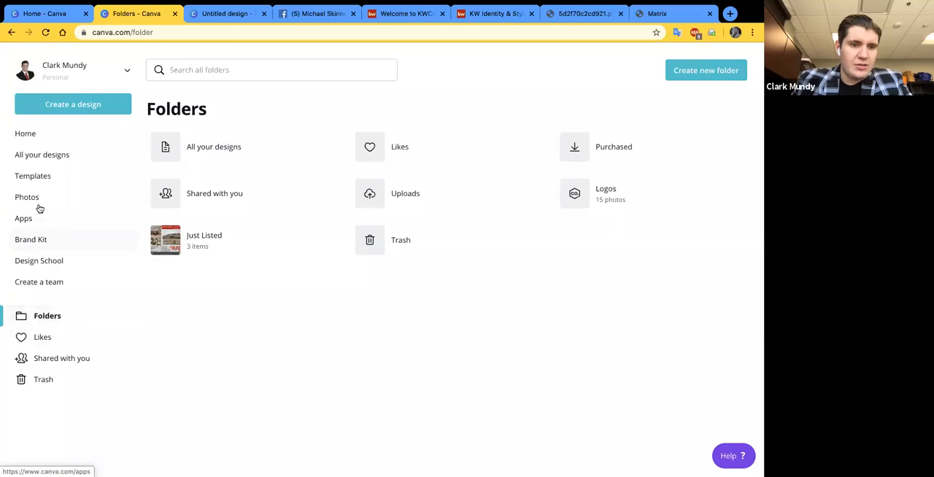
click(33, 242)
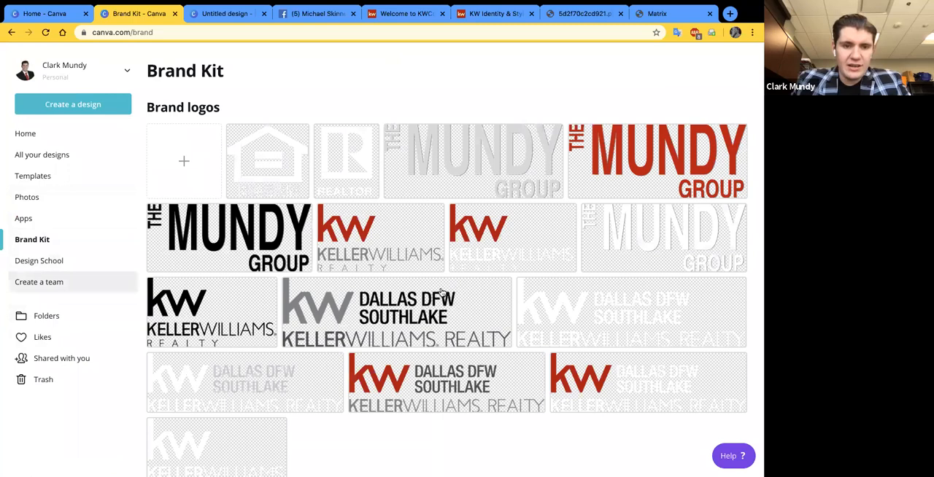
scroll(423, 307, down, 2)
scroll(421, 302, down, 2)
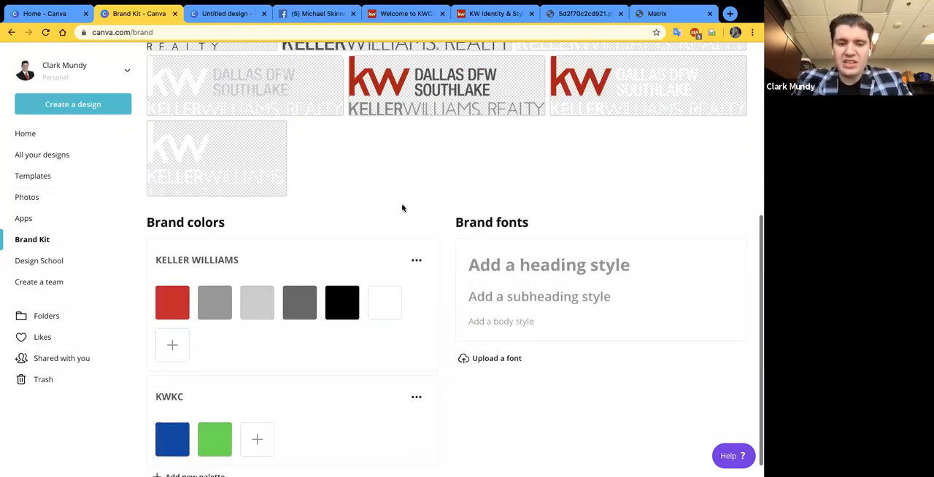
click(416, 260)
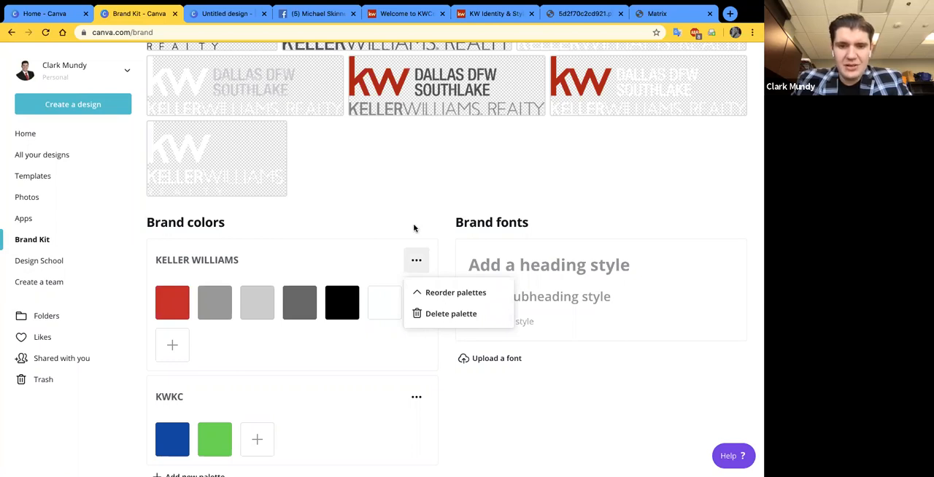
click(397, 222)
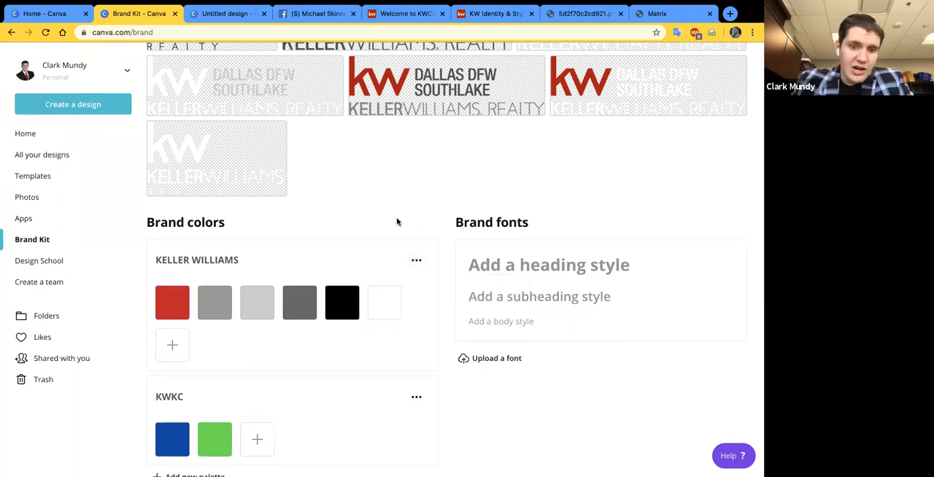
- Check the KW Identity & Style Guide page and its PDF color palette, and return to the Canva Brand Kit and home page
click(491, 13)
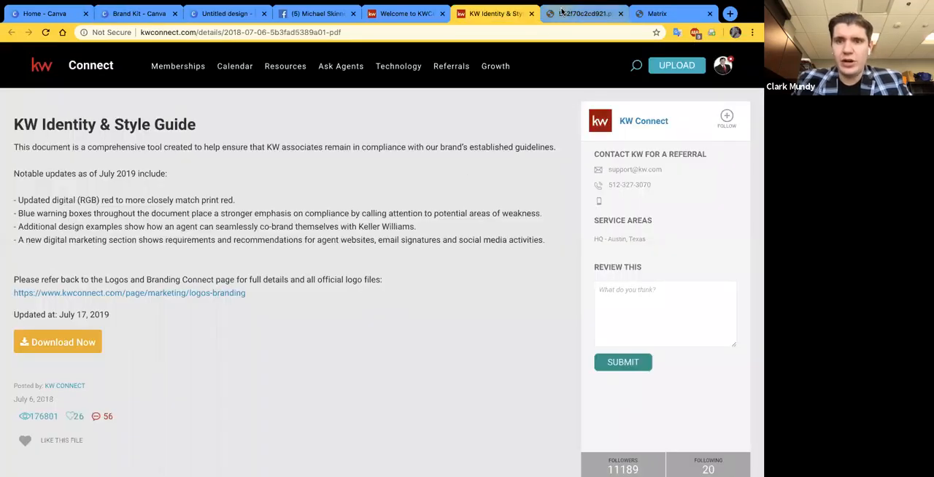
click(584, 13)
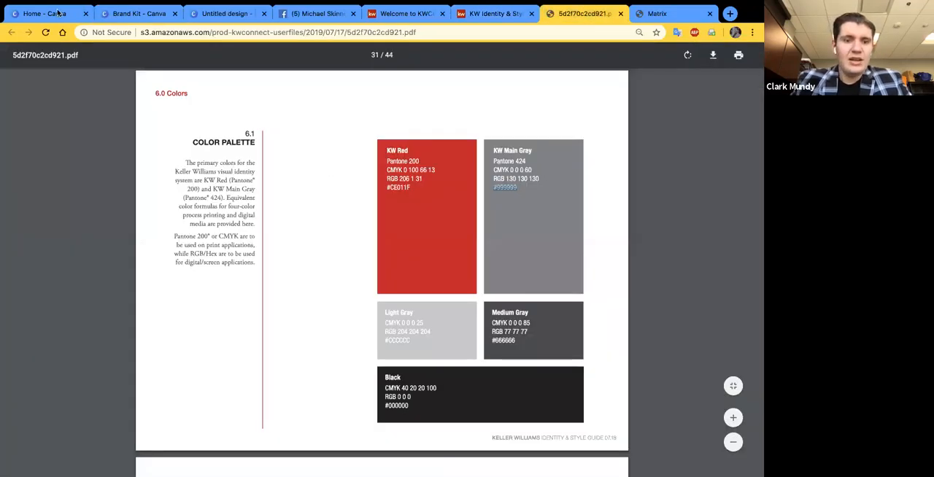
click(120, 15)
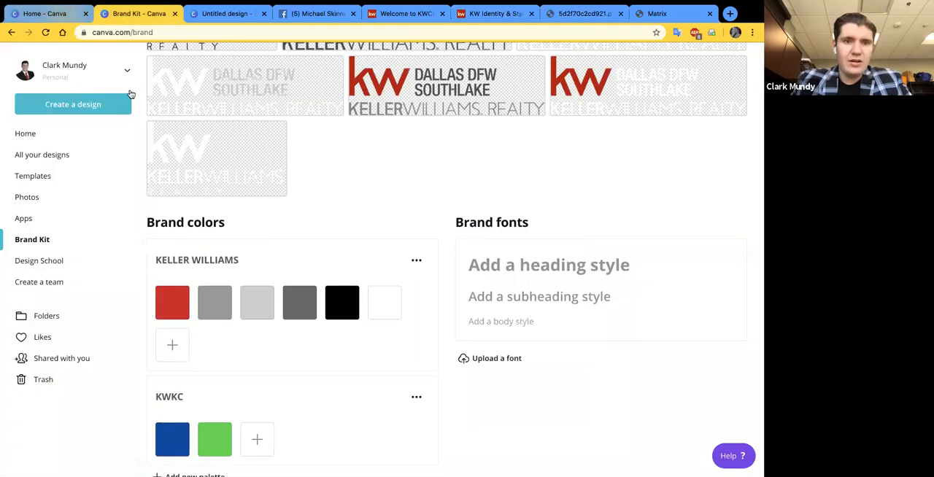
click(62, 14)
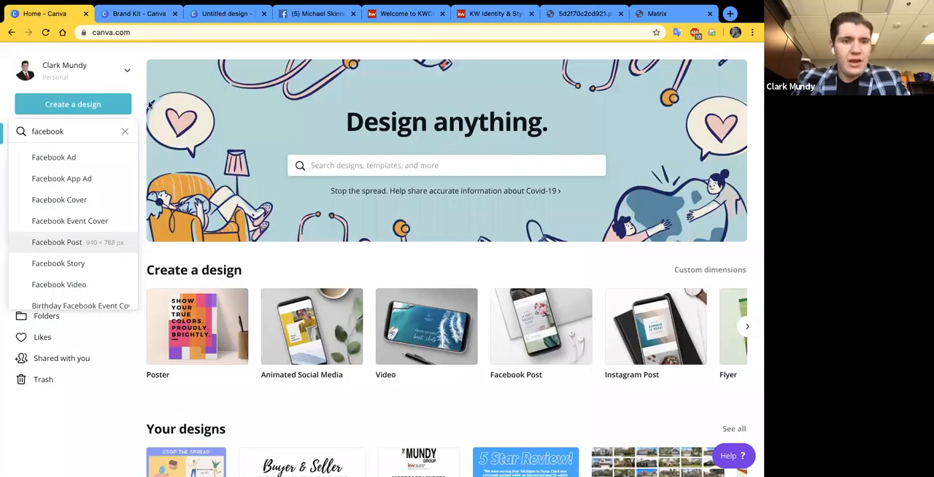
- Return to the Facebook post design and place a "For Sale" house photo in the tall left grid cell
click(227, 13)
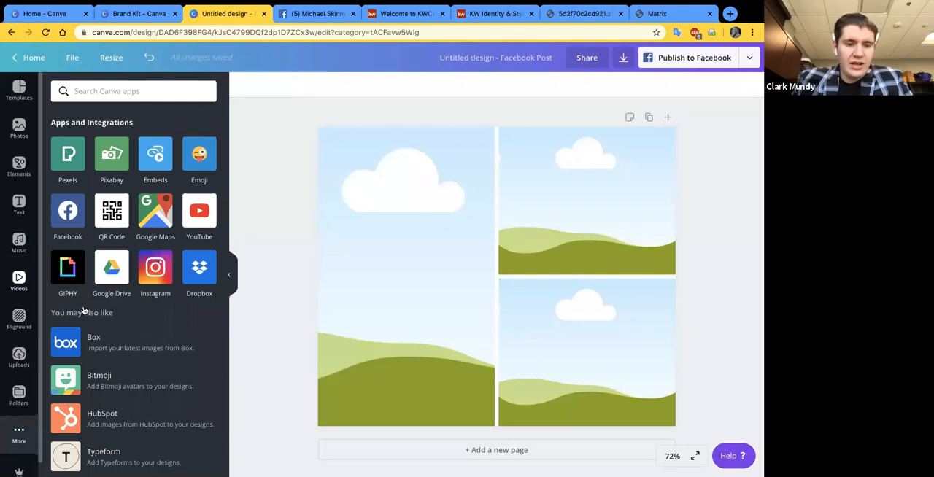
click(19, 358)
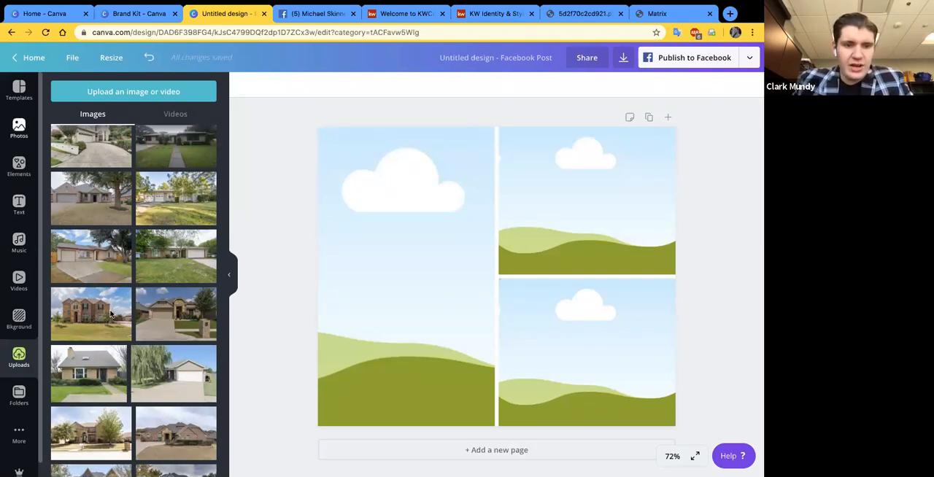
drag(89, 306, 391, 282)
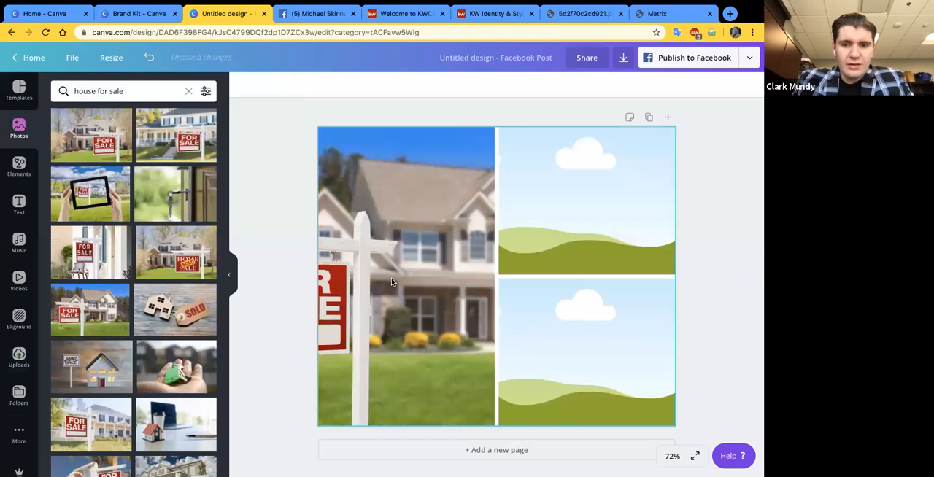
- Reposition the house photo inside its grid cell so the whole "For Sale" sign fits in the crop
double_click(379, 279)
drag(467, 290, 533, 294)
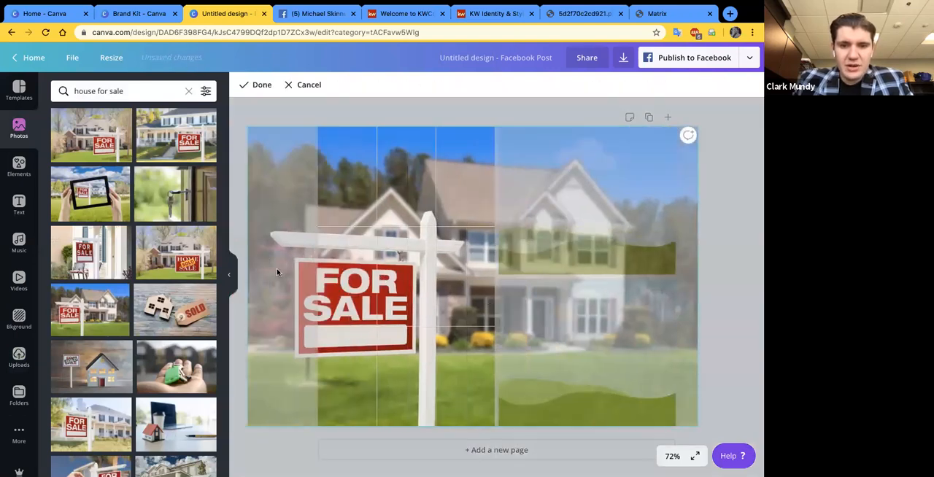
drag(269, 264, 275, 254)
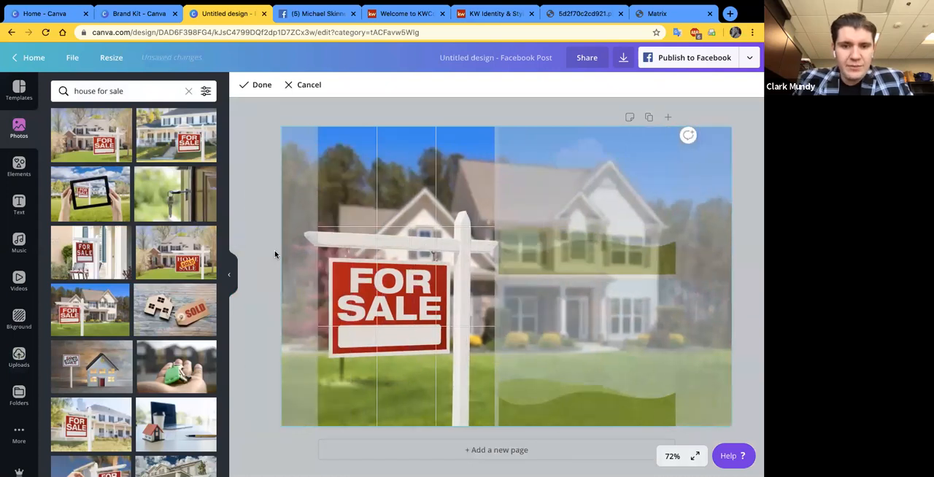
drag(381, 217, 391, 218)
key(Return)
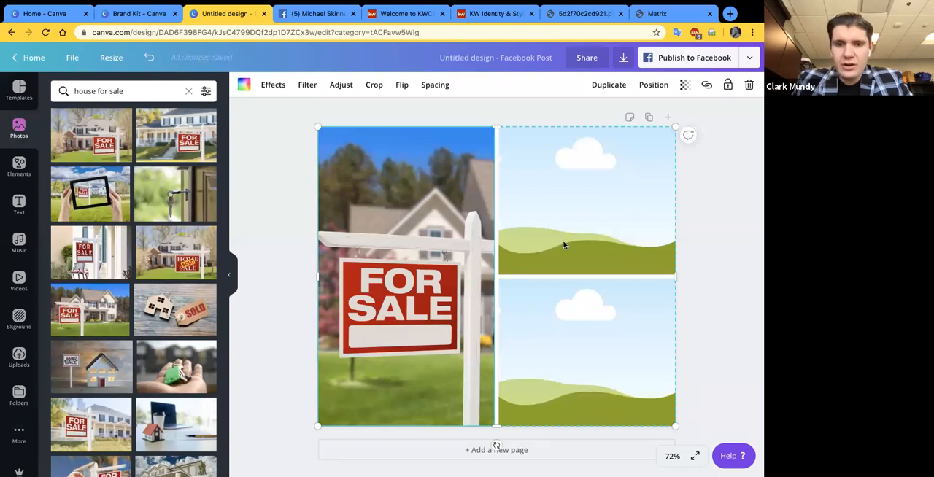
- Browse the grids, shapes and frames among the elements, and review the "How's the Market?" example post on Facebook
click(546, 187)
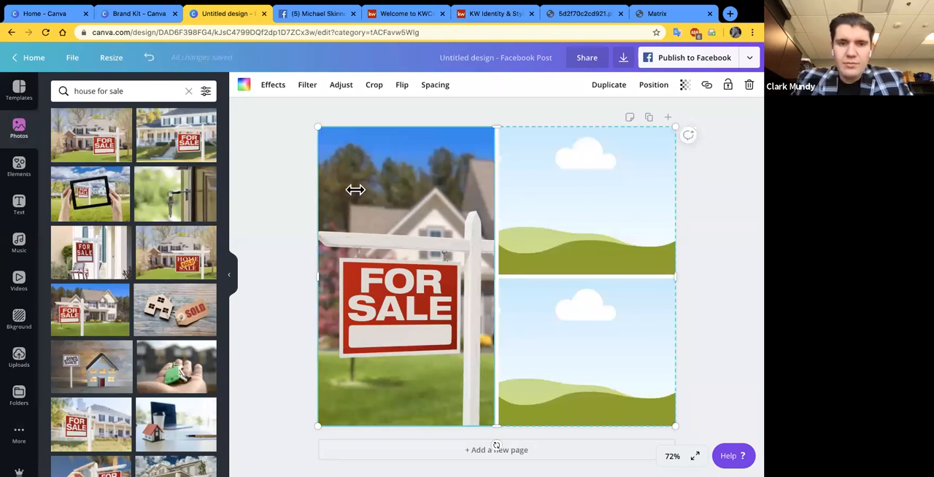
click(19, 169)
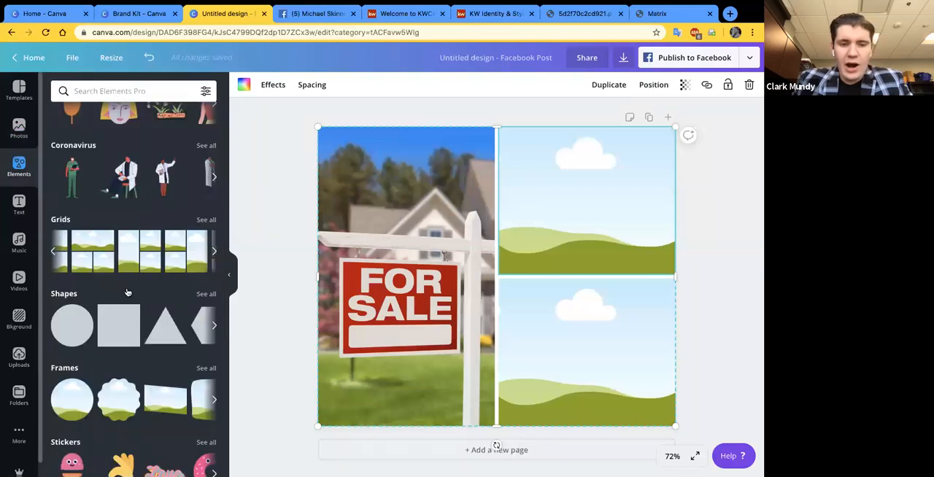
scroll(119, 300, down, 1)
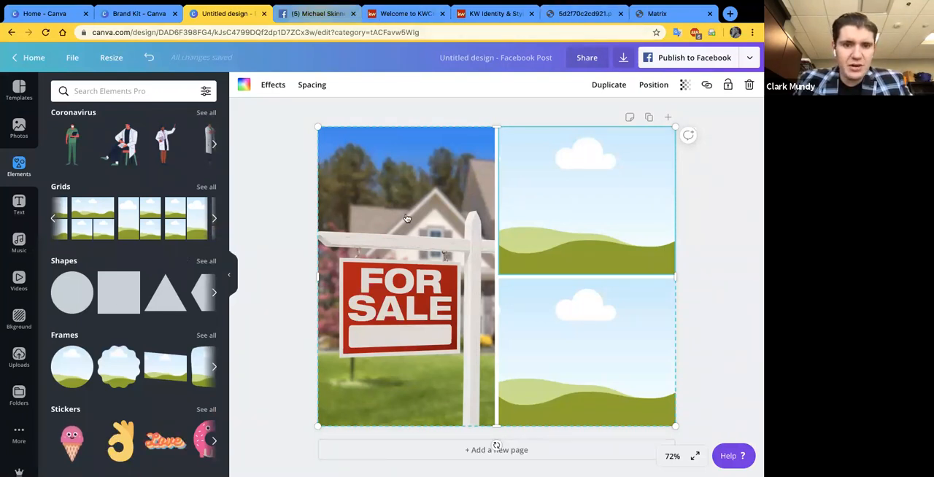
key(ctrl+Tab)
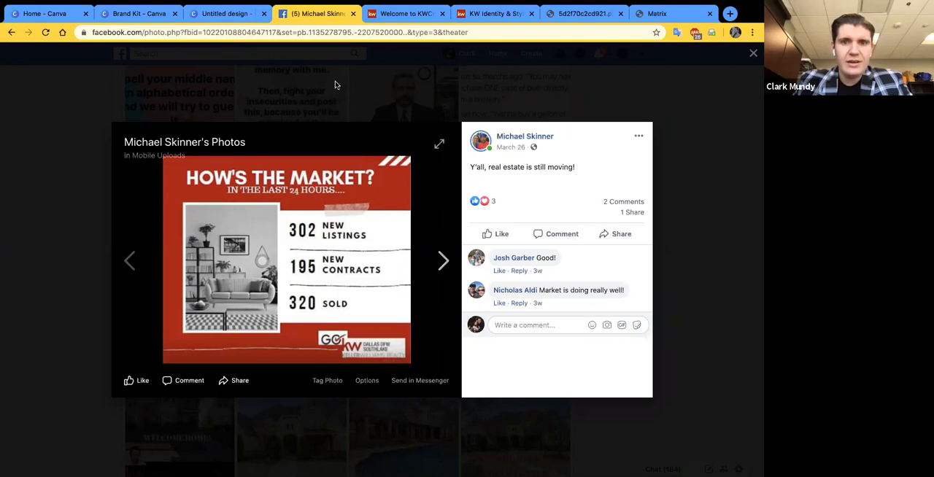
click(197, 13)
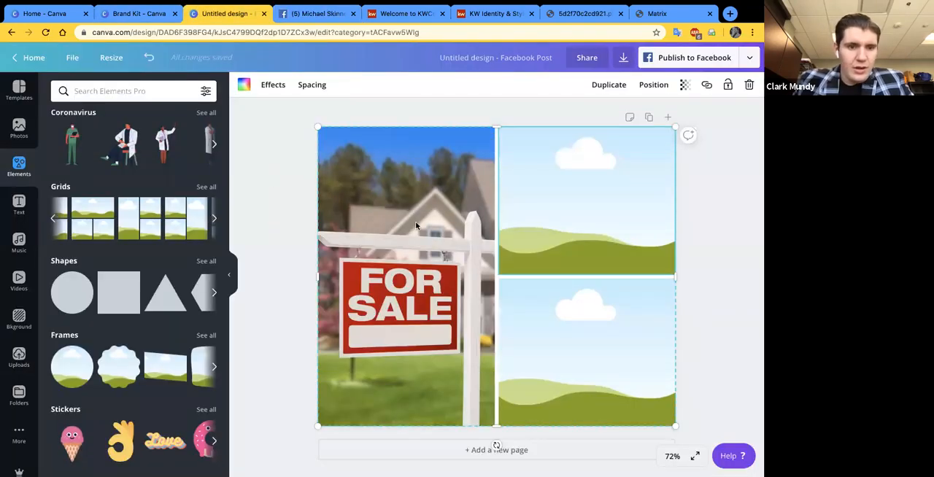
- Add two square shapes over the photo grid, with the second one larger than the first
click(118, 295)
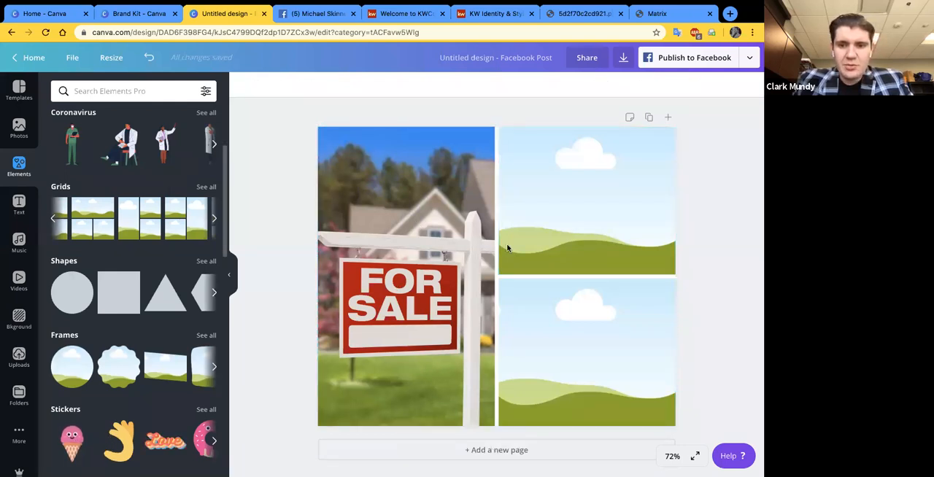
click(121, 285)
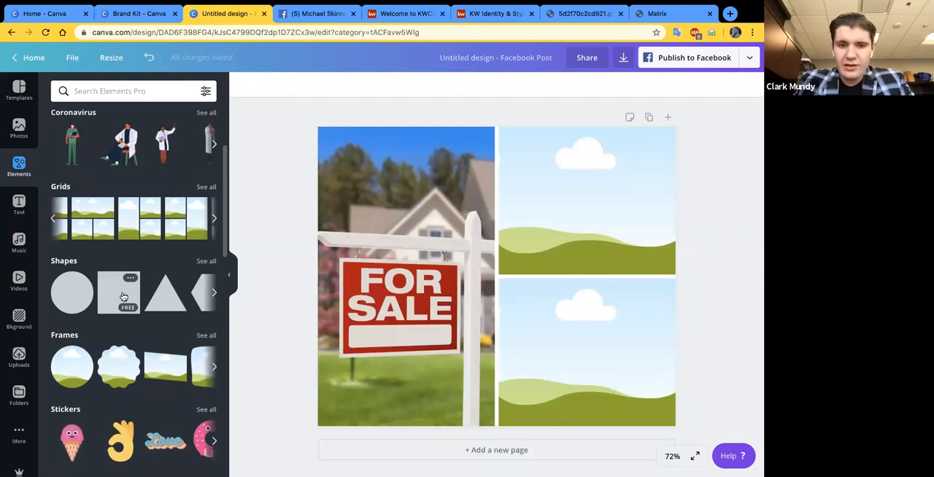
click(125, 290)
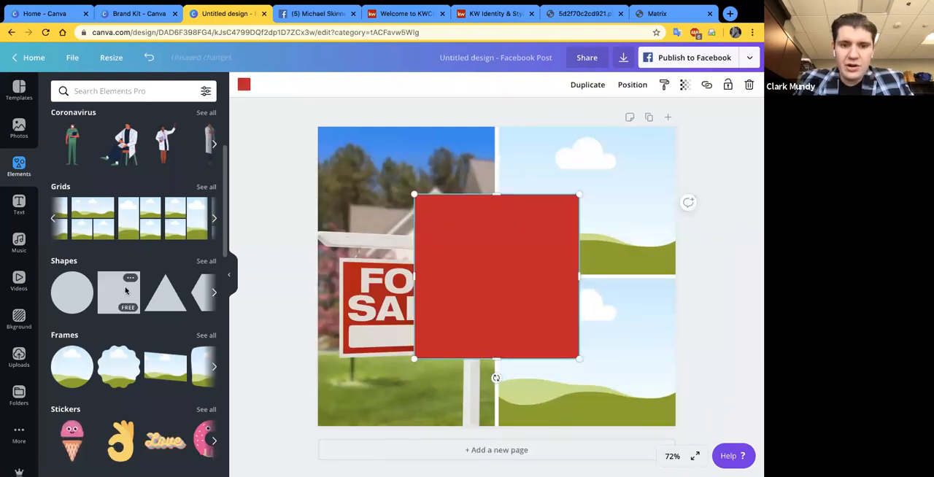
drag(125, 290, 447, 228)
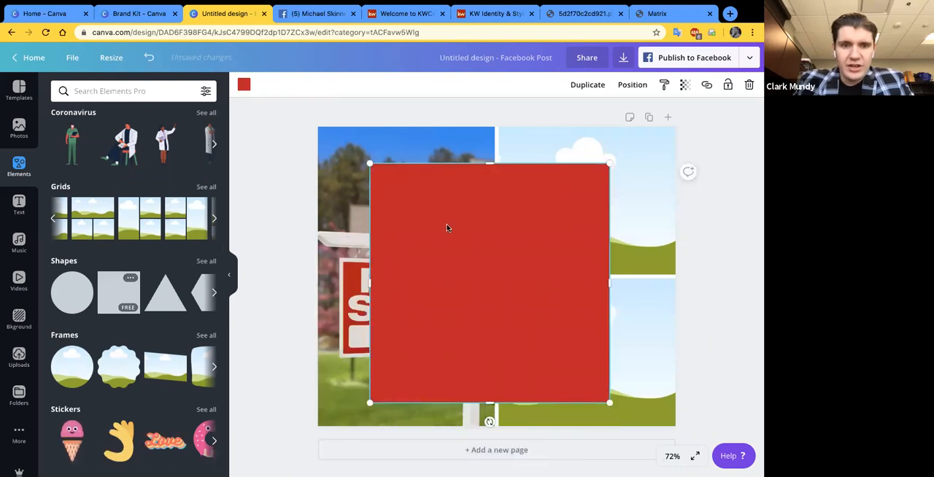
- Change the larger square's color to black from the Keller Williams palette
click(214, 292)
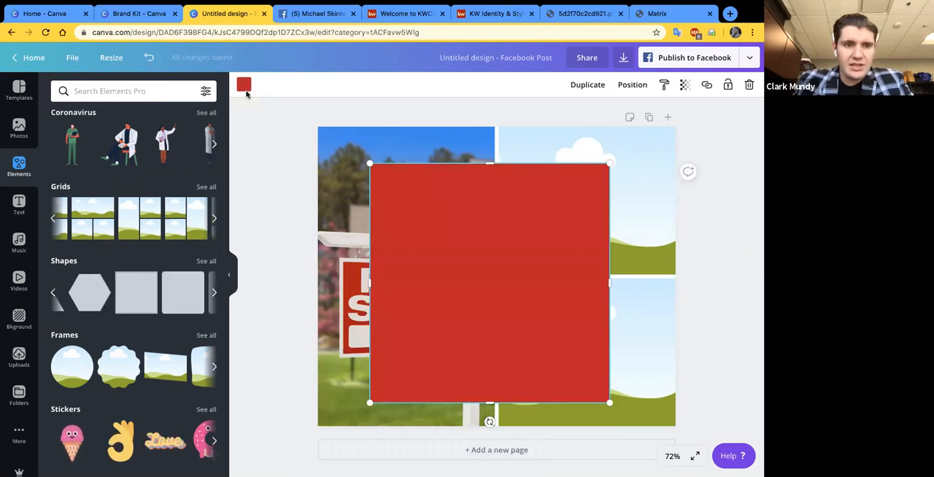
click(245, 89)
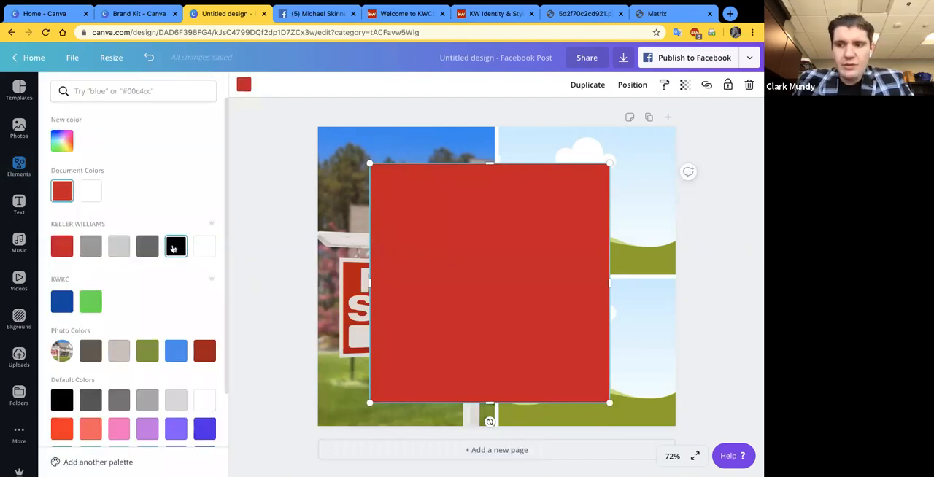
click(176, 247)
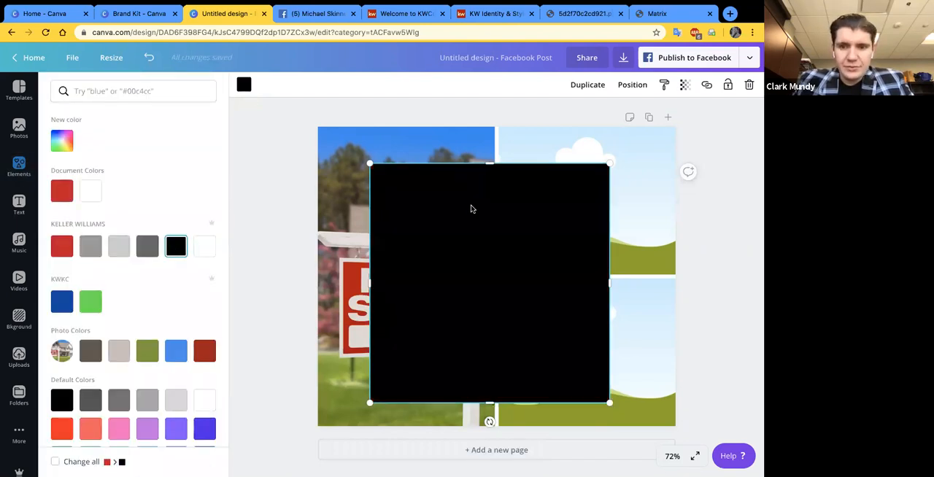
- Shrink the black square to the width of the photo grid's right column, place it there, and delete the red square
drag(472, 209, 542, 173)
drag(440, 127, 523, 176)
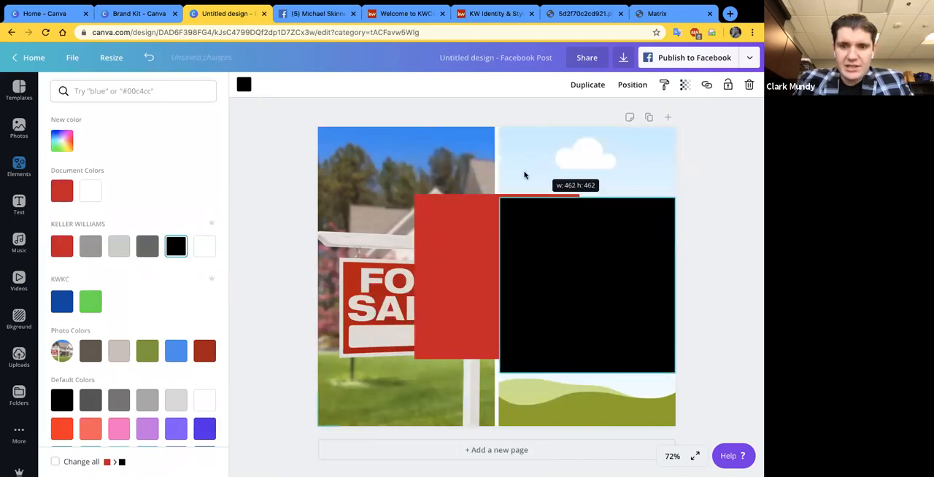
click(465, 236)
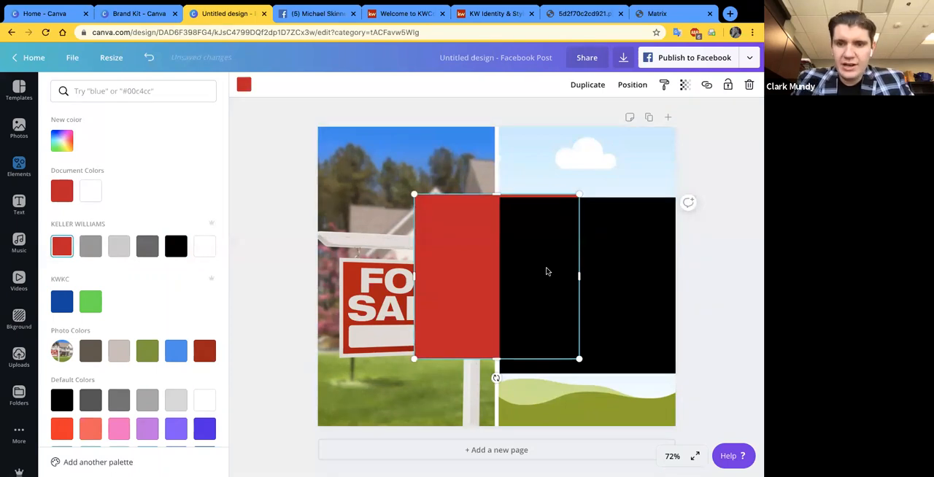
key(Delete)
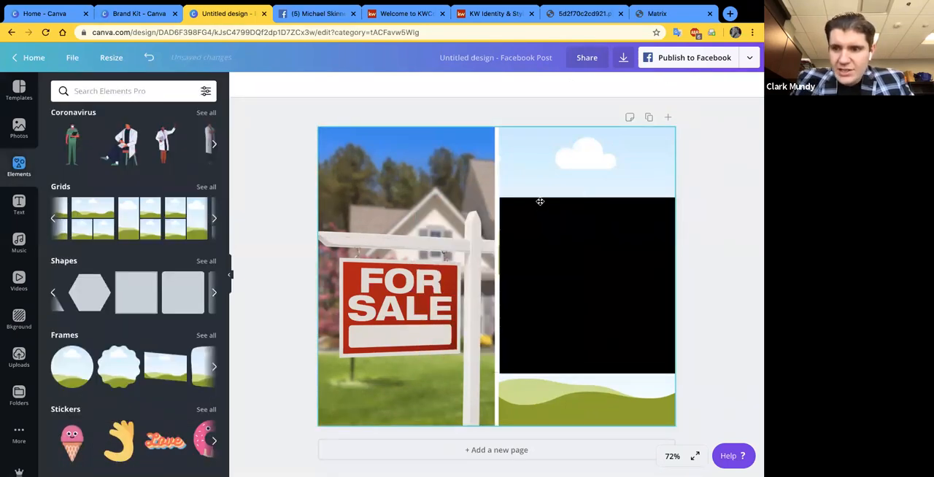
- Move the black square to the top of the right column, shorten it, and extend it slightly past the page's right edge
drag(540, 202, 534, 131)
drag(540, 202, 547, 203)
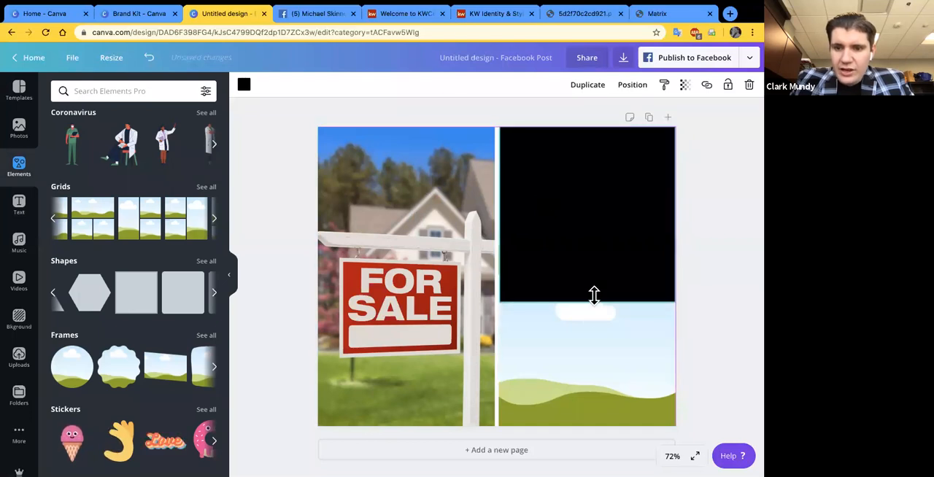
mouse_move(587, 261)
mouse_down()
mouse_move(586, 249)
mouse_move(586, 256)
mouse_up()
drag(565, 225, 562, 227)
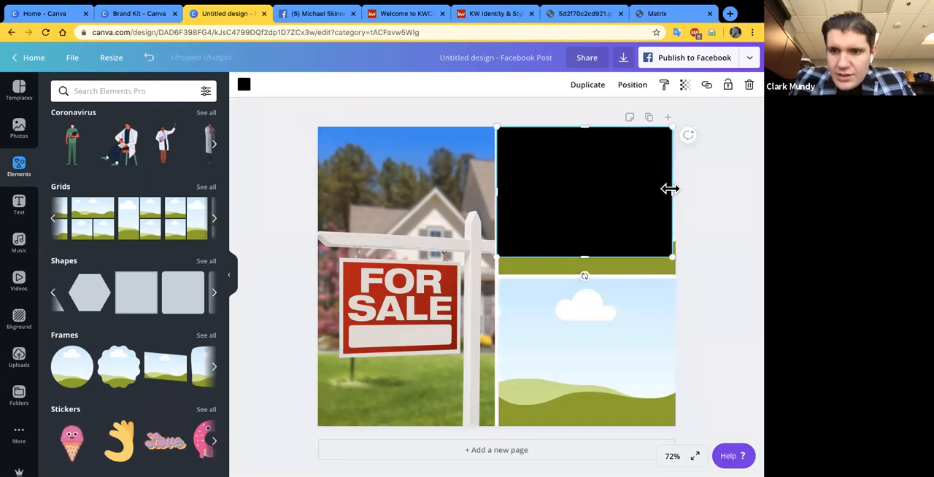
drag(671, 189, 679, 189)
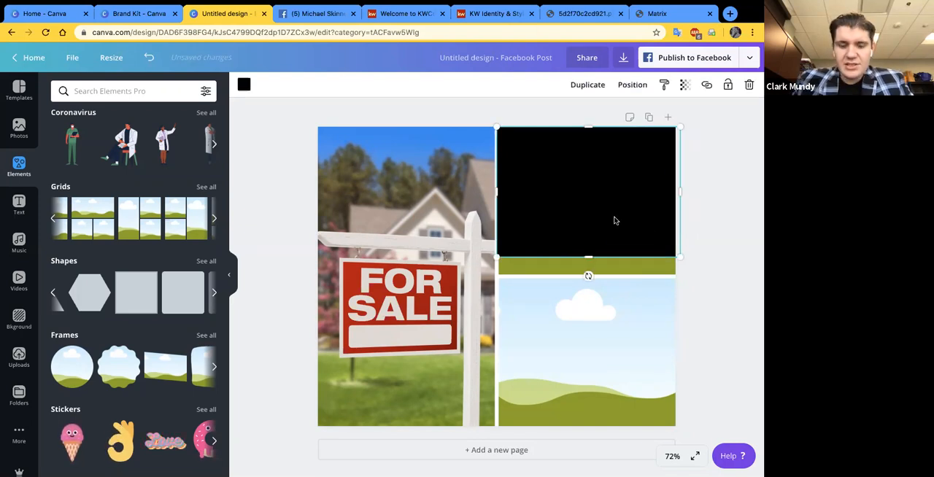
- Place a copy of the black block below it in the right column and color the copy Keller Williams red
drag(615, 220, 588, 311)
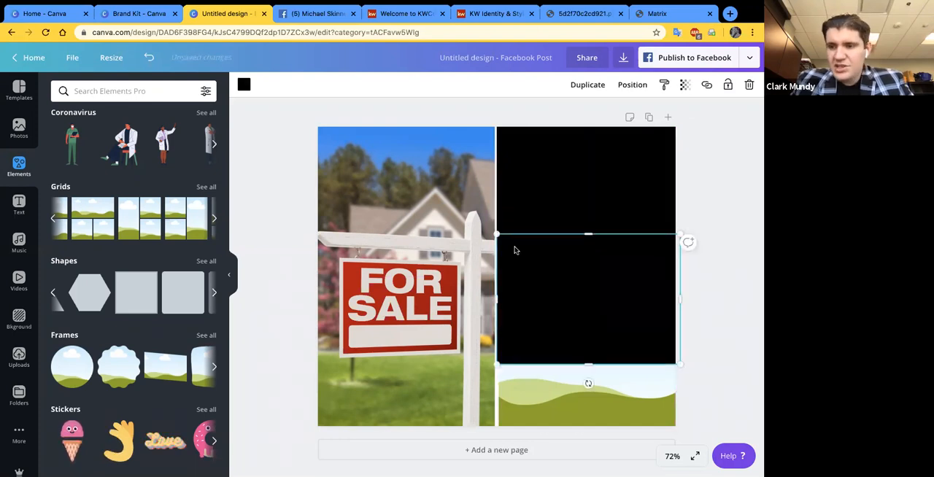
click(244, 85)
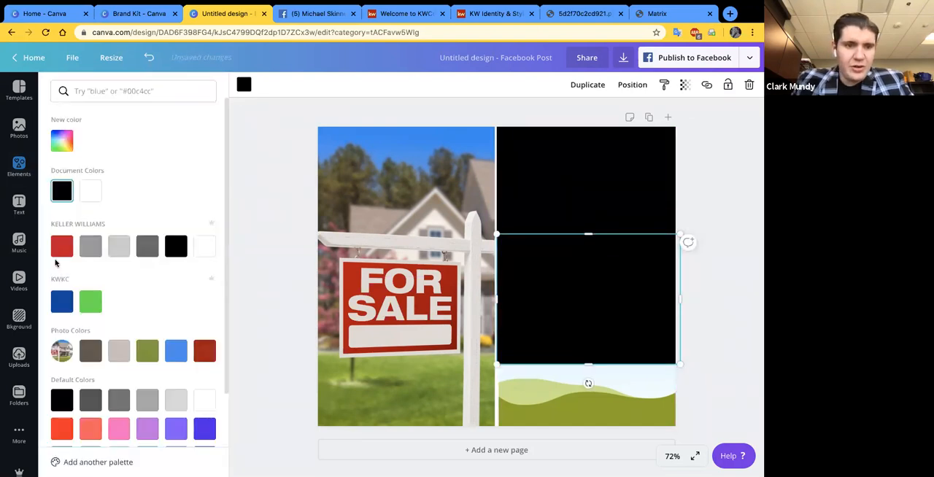
click(62, 247)
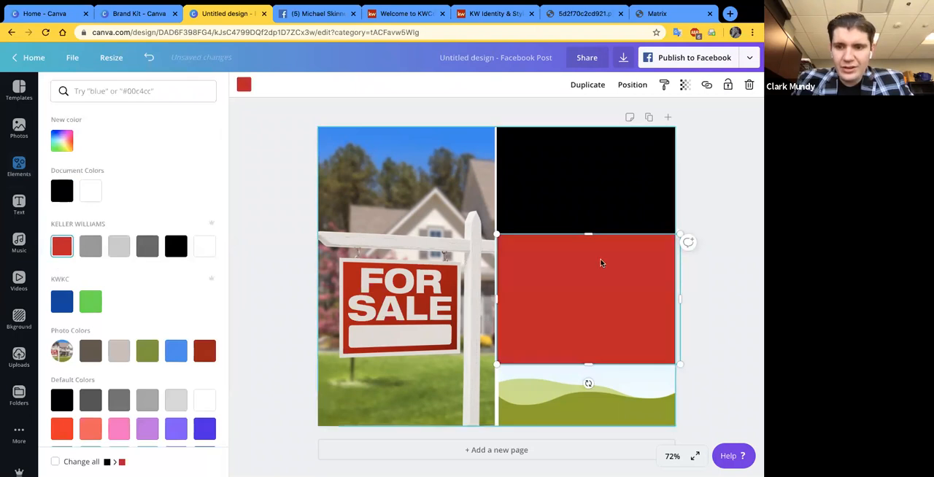
key(Escape)
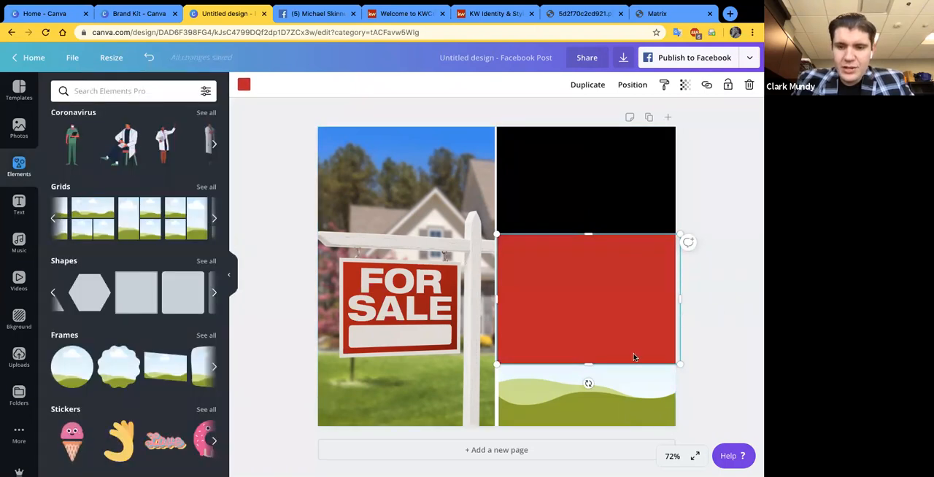
- Paste another copy of the black block at the bottom of the right column and color it light gray from the Keller Williams palette
key(super+v)
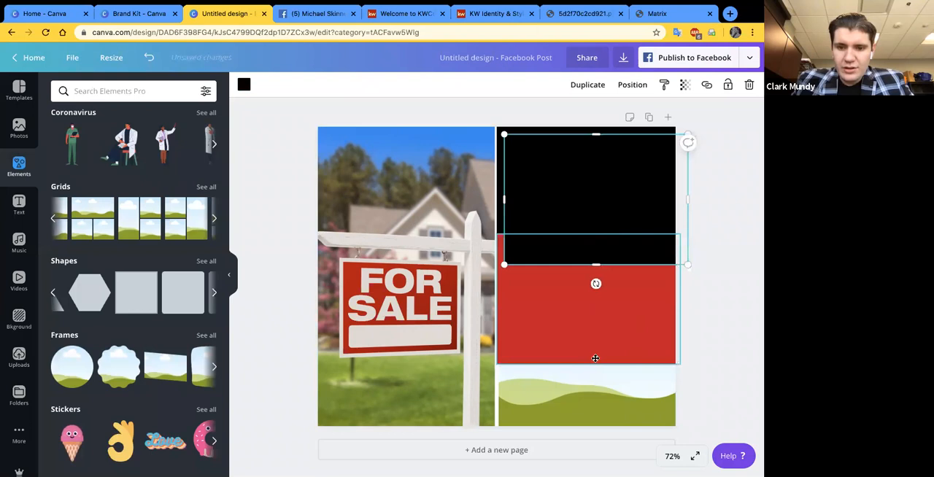
drag(598, 390, 600, 414)
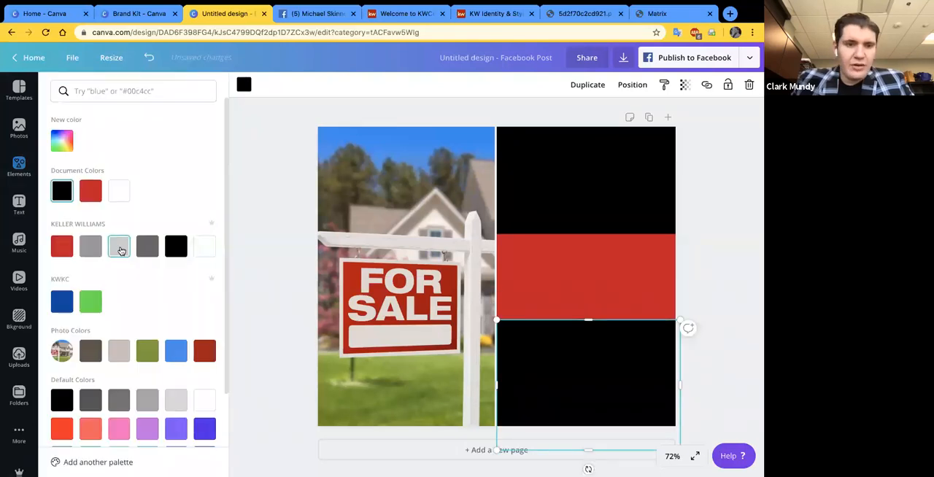
click(121, 251)
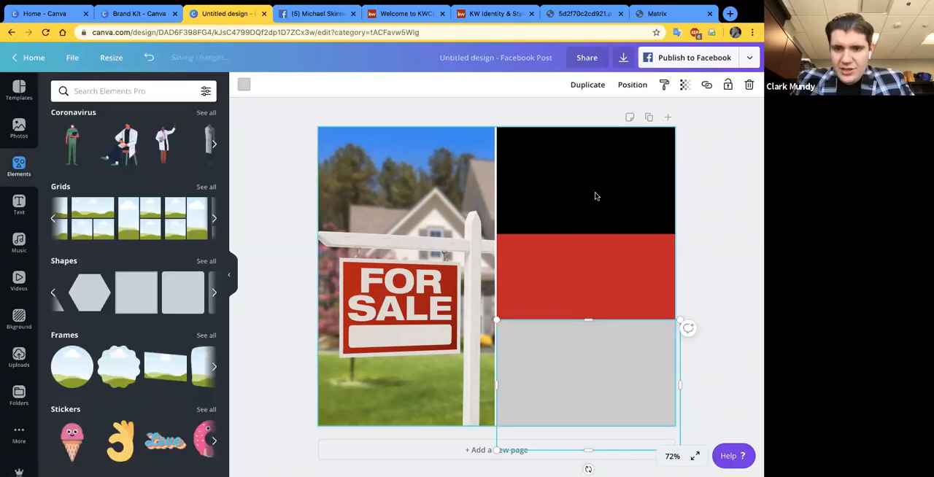
- Shift the red and gray blocks so the three bands fill the right column about evenly, and open the text options
click(595, 192)
drag(607, 278, 606, 273)
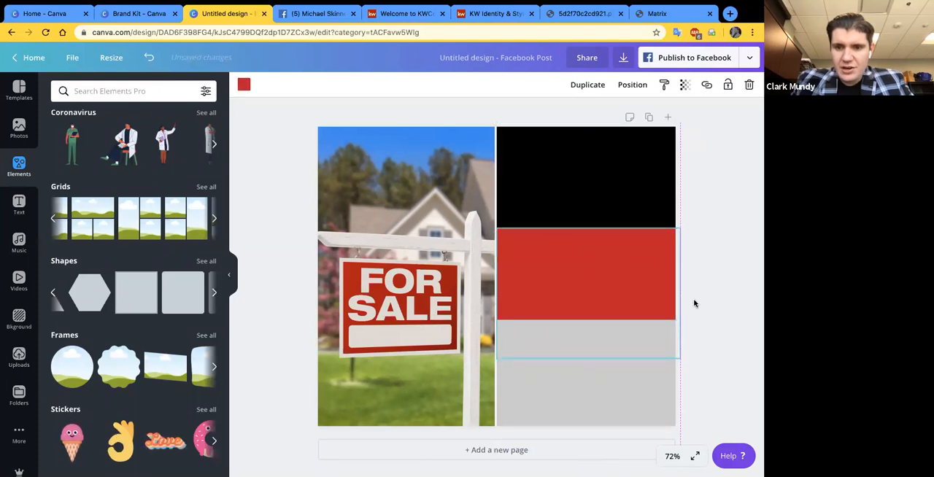
click(610, 368)
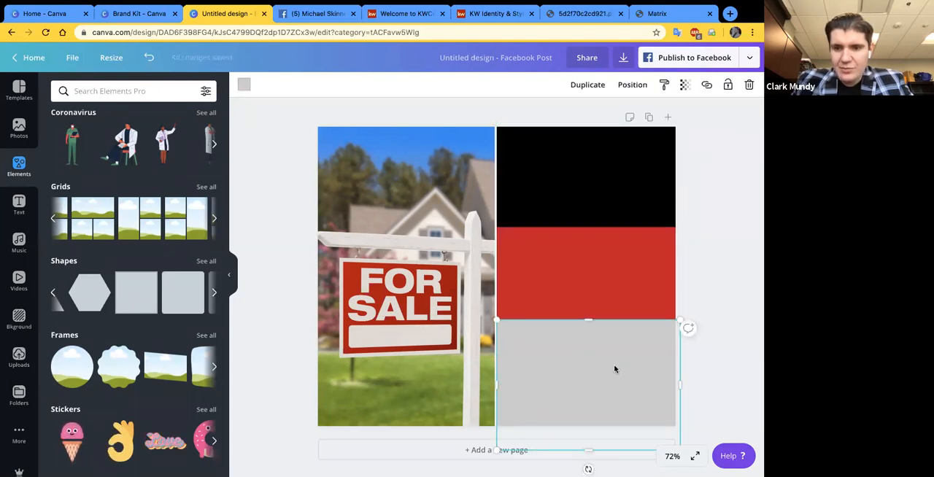
click(723, 359)
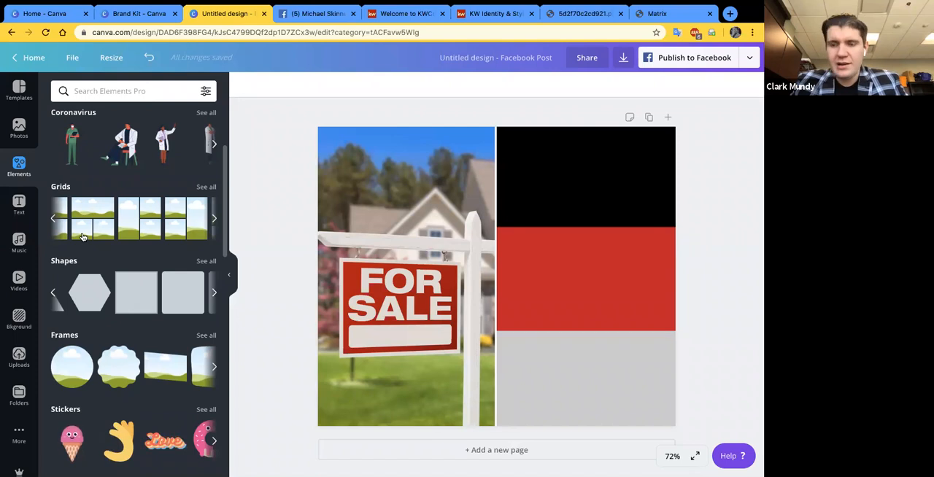
click(18, 202)
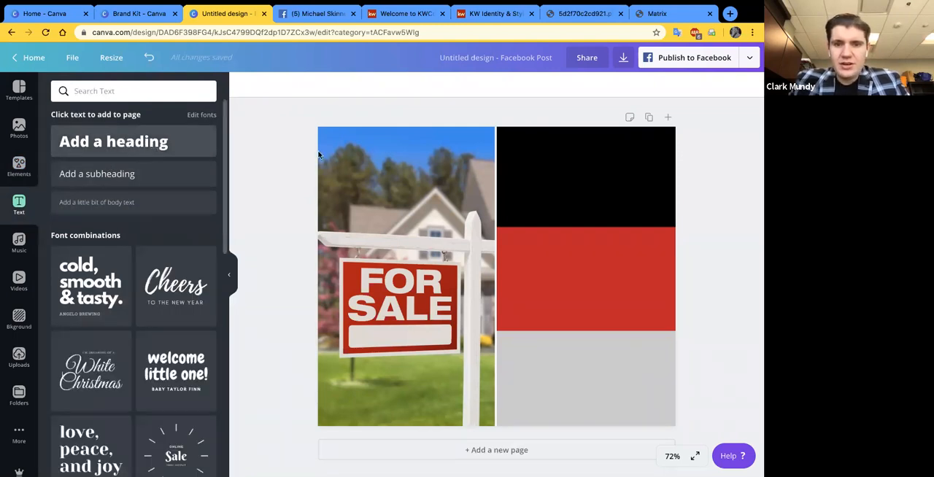
click(366, 205)
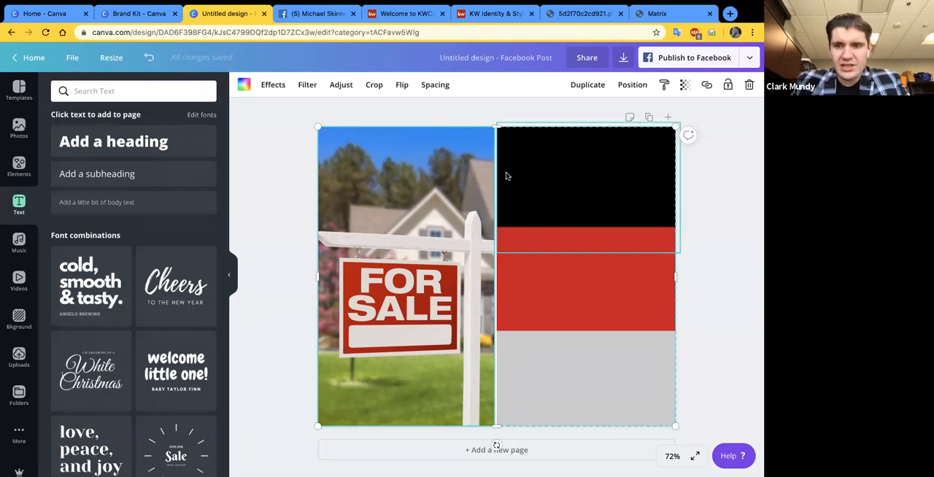
click(683, 85)
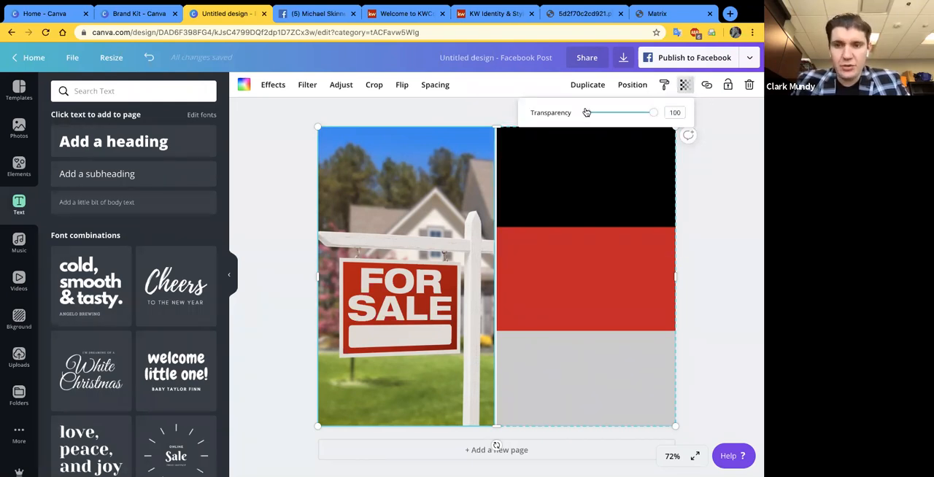
click(387, 214)
double_click(387, 213)
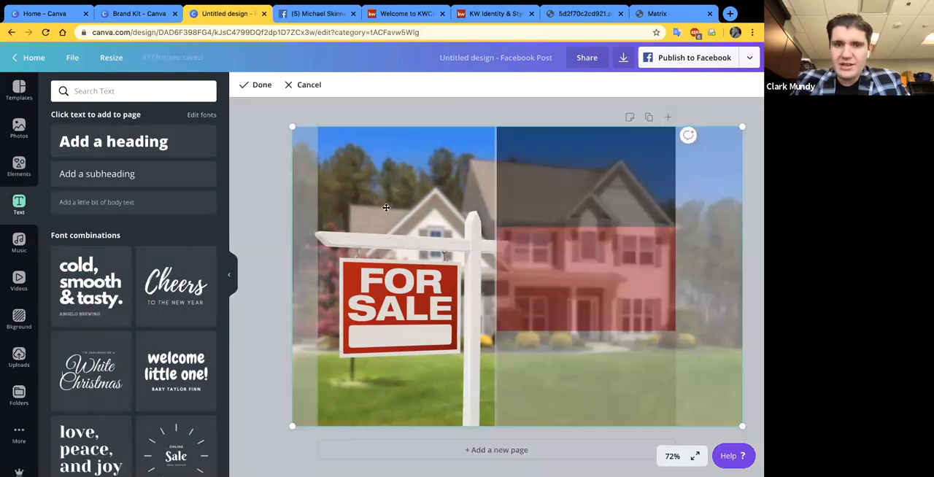
click(320, 104)
double_click(379, 172)
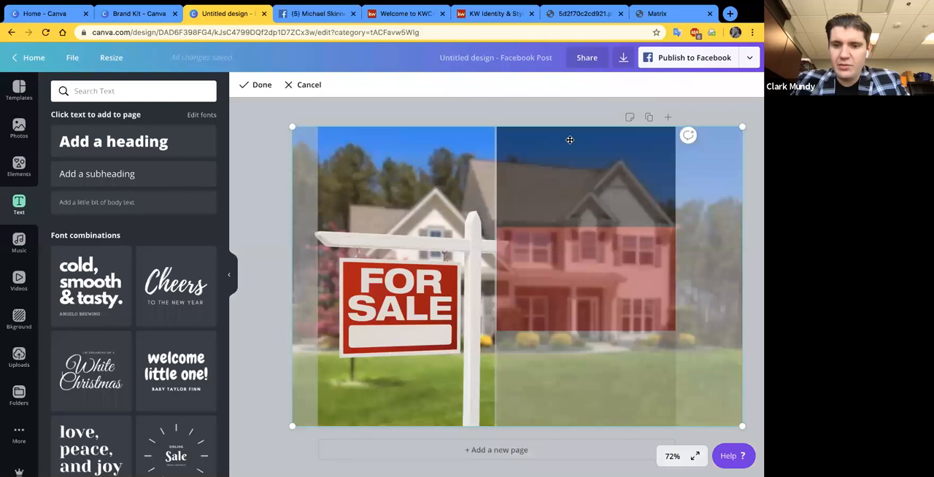
key(Return)
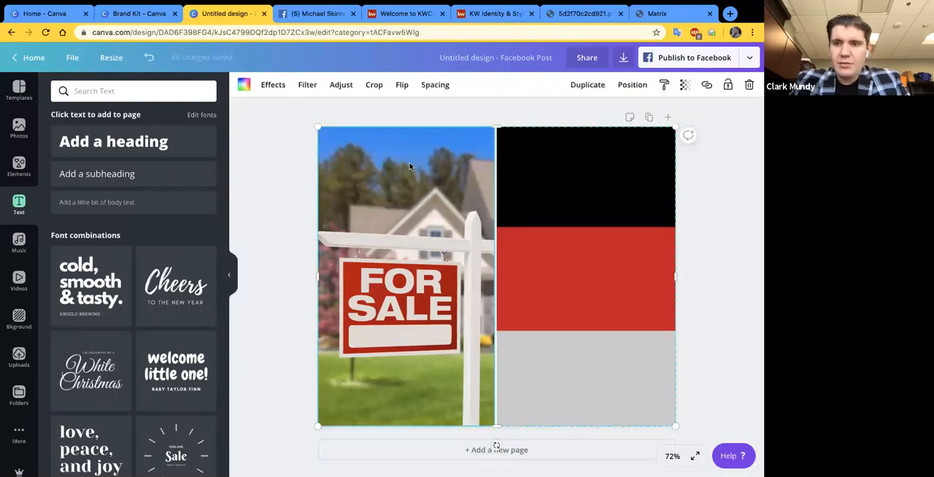
- Set the transparency of the photo grid with the house photo to 70 and deselect it
click(684, 85)
drag(654, 113, 634, 121)
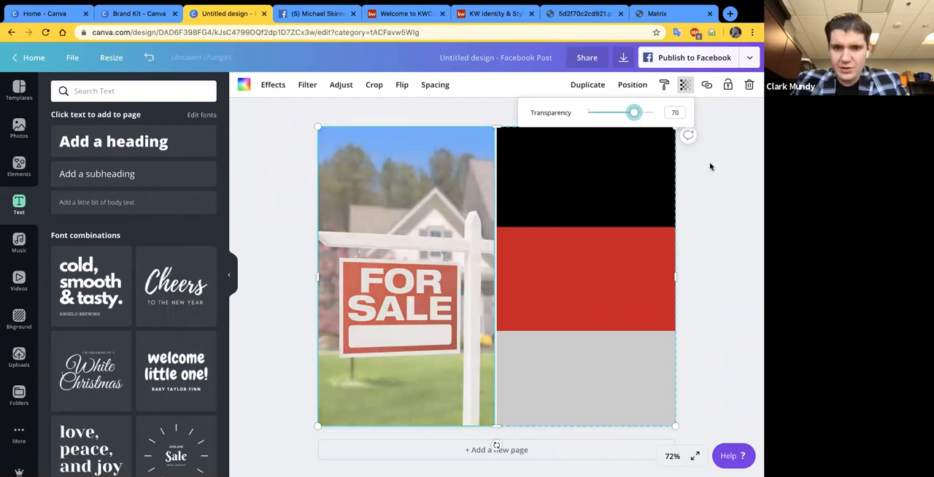
click(722, 173)
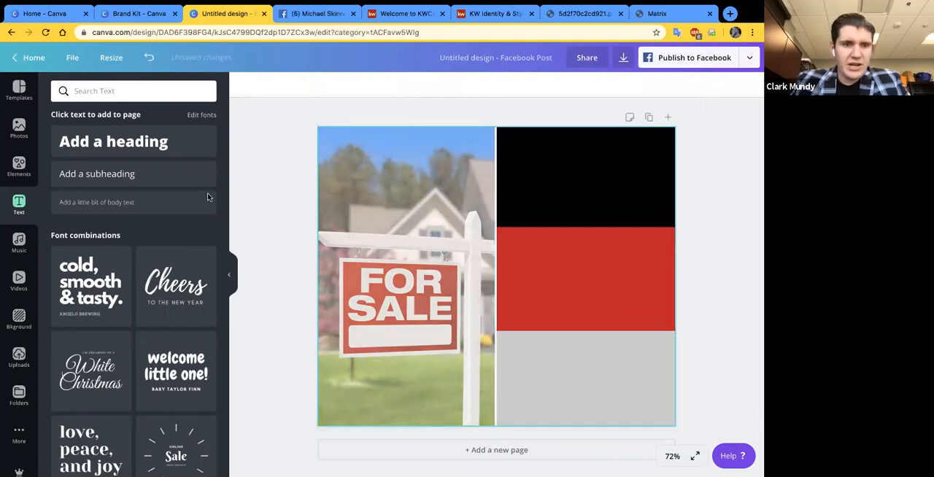
- Add a heading text box to the design and browse the available font combinations
click(113, 148)
scroll(124, 293, down, 1)
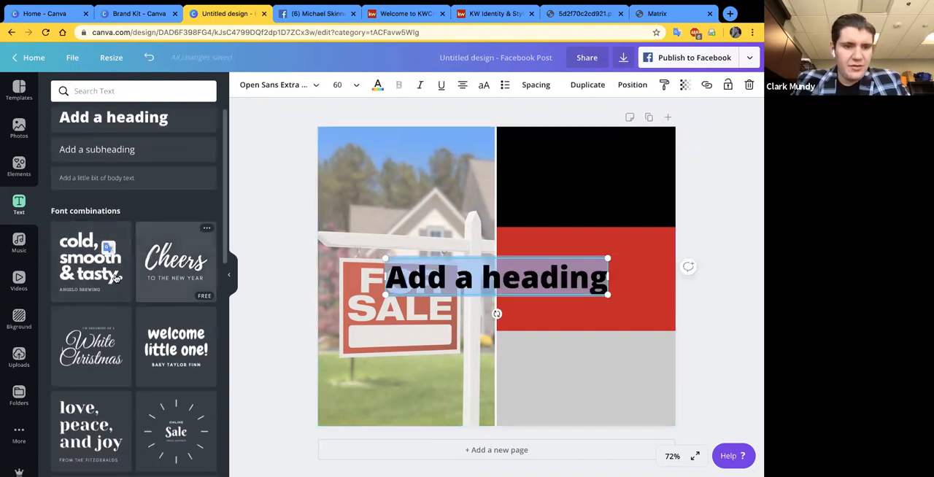
scroll(104, 283, down, 1)
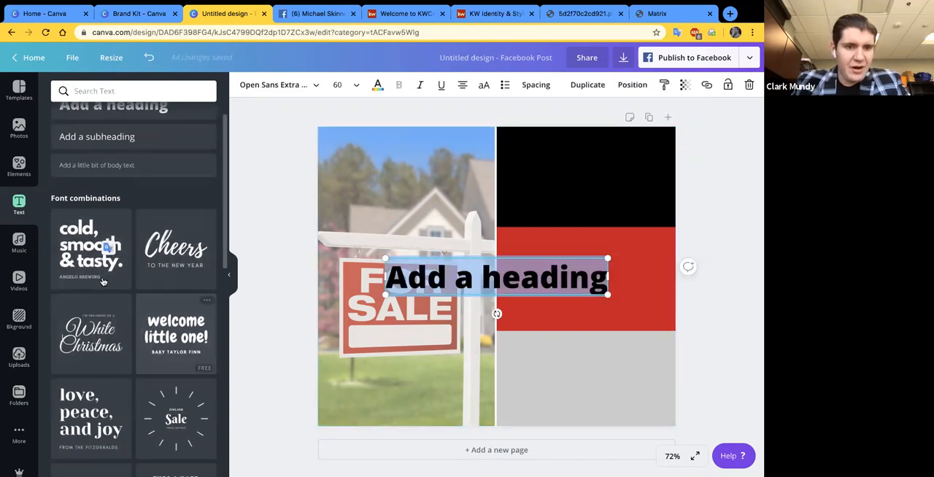
scroll(124, 314, down, 4)
scroll(161, 357, down, 5)
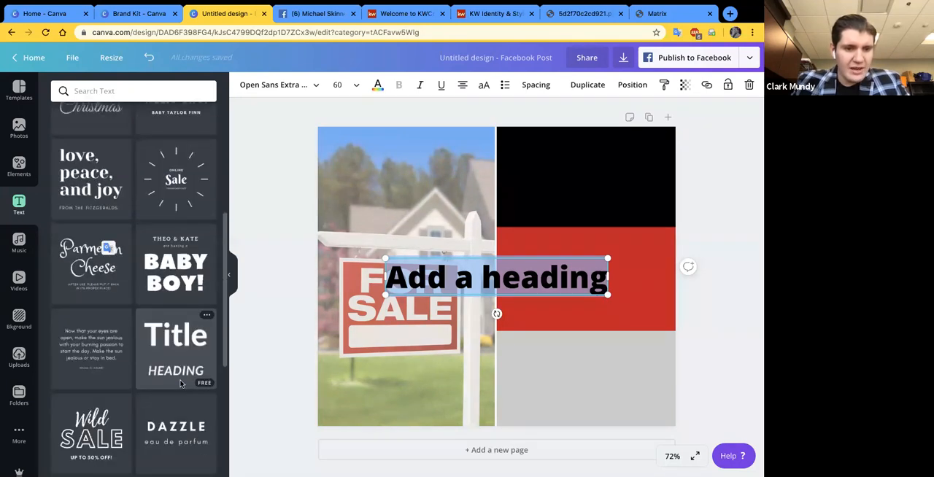
scroll(181, 383, down, 3)
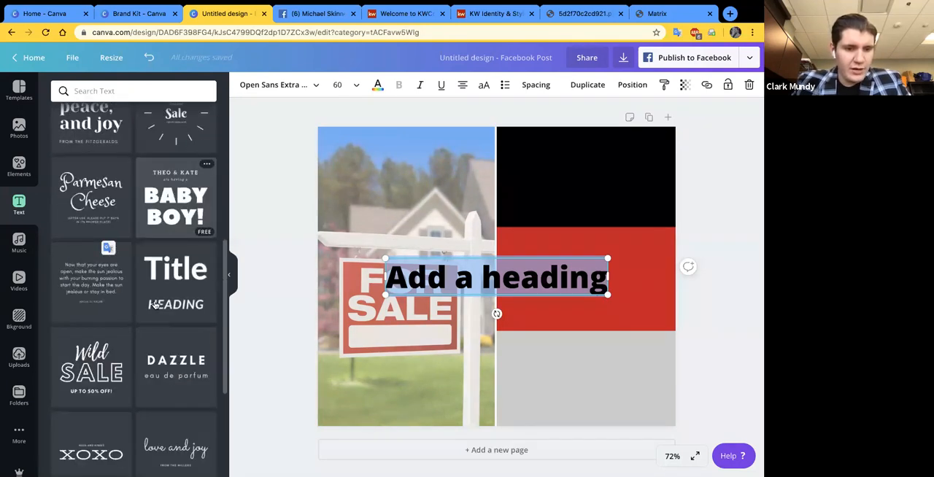
scroll(155, 306, down, 2)
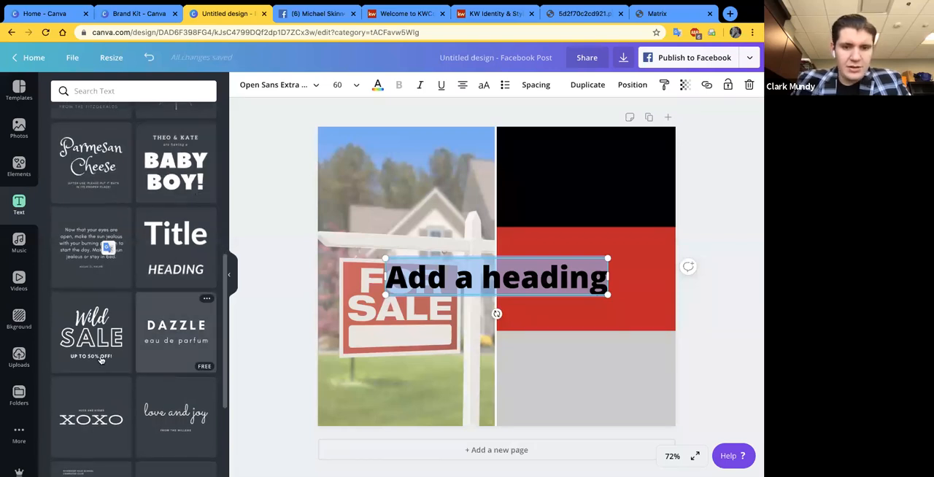
scroll(101, 359, down, 4)
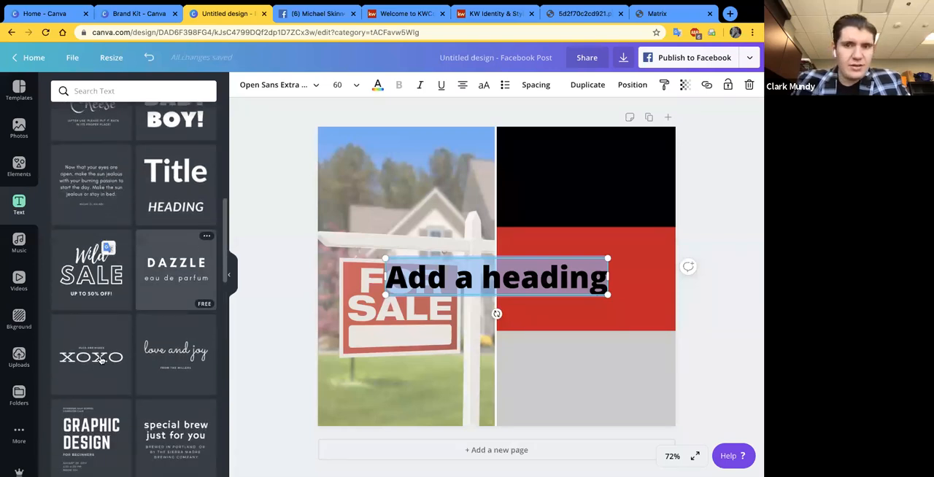
scroll(95, 362, down, 2)
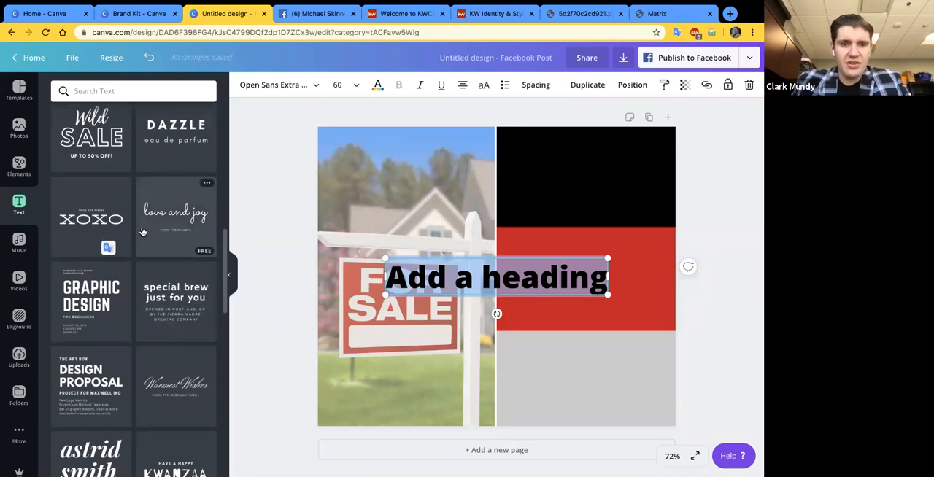
scroll(143, 232, up, 3)
- Replace the placeholder text of the new heading with "WEEKLY MARKET RECAP"
click(457, 282)
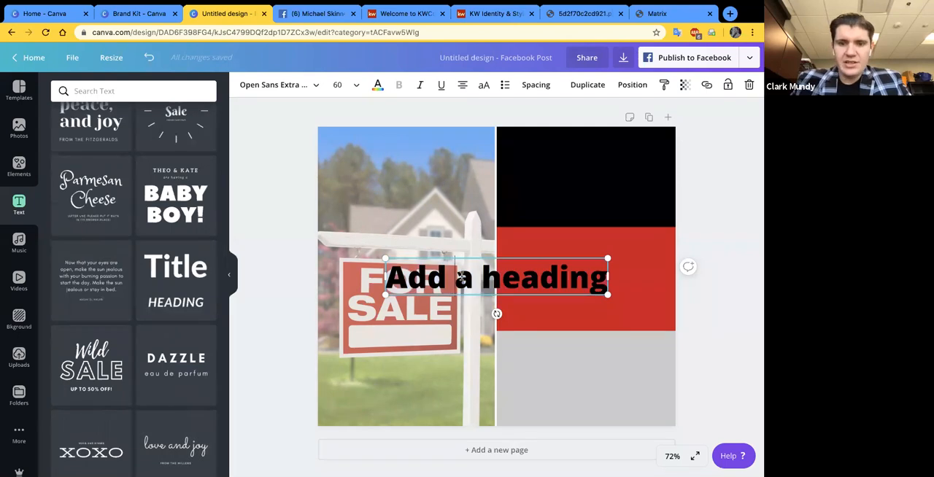
double_click(461, 279)
key(ctrl+a)
text(Weekly)
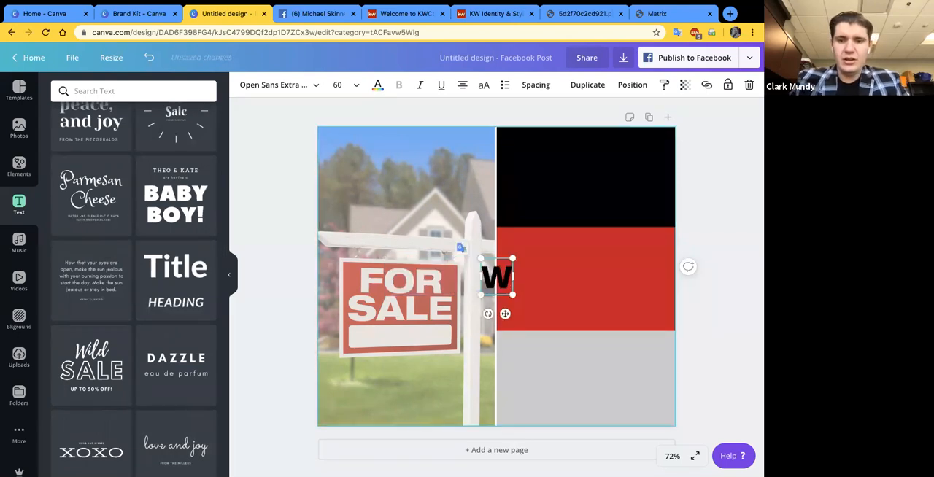
key(BackSpace)
key(BackSpace)
key(BackSpace)
key(BackSpace)
key(BackSpace)
key(BackSpace)
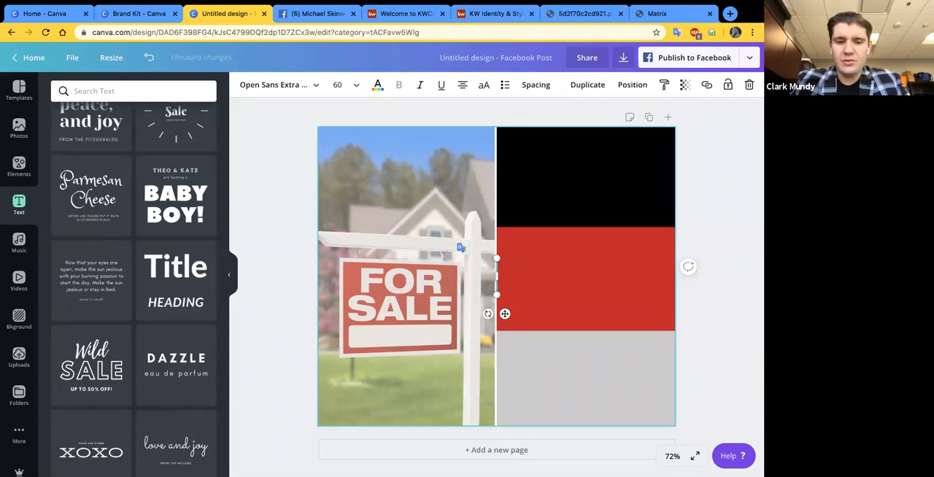
text(WEEKLY MARKET RECA)
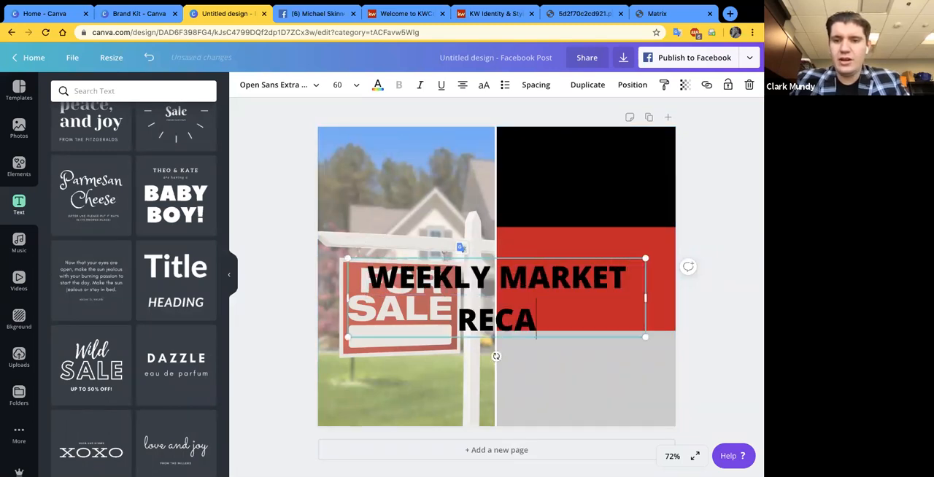
text(P)
click(504, 215)
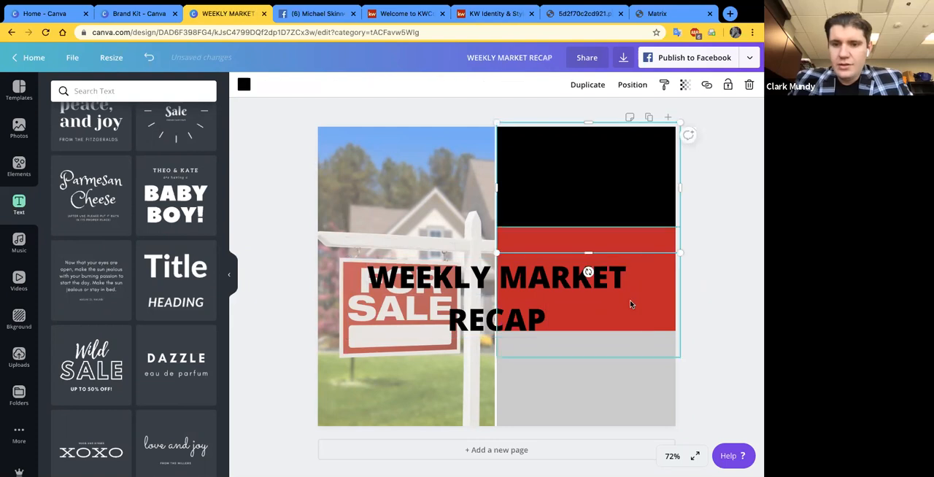
- Widen the heading to a single line, set its font size to 28, and place it across the top of the house photo
click(594, 289)
drag(643, 298, 749, 305)
drag(568, 293, 495, 159)
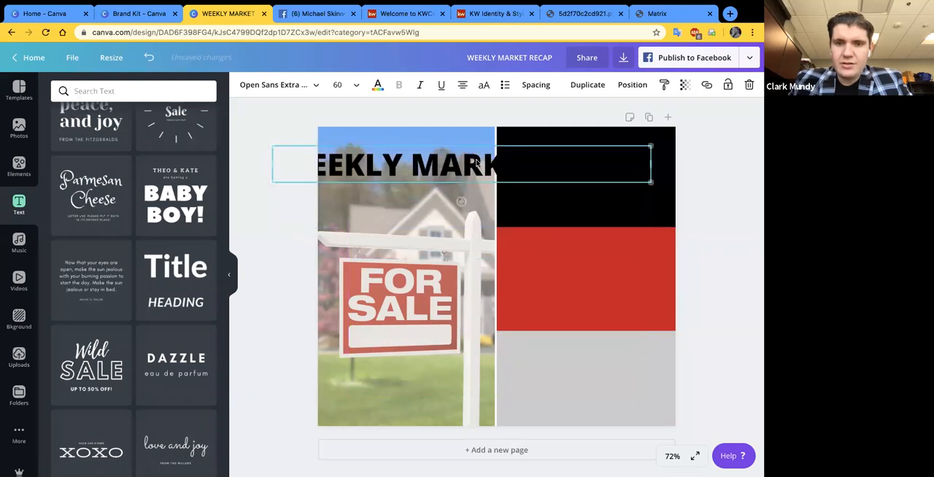
click(344, 85)
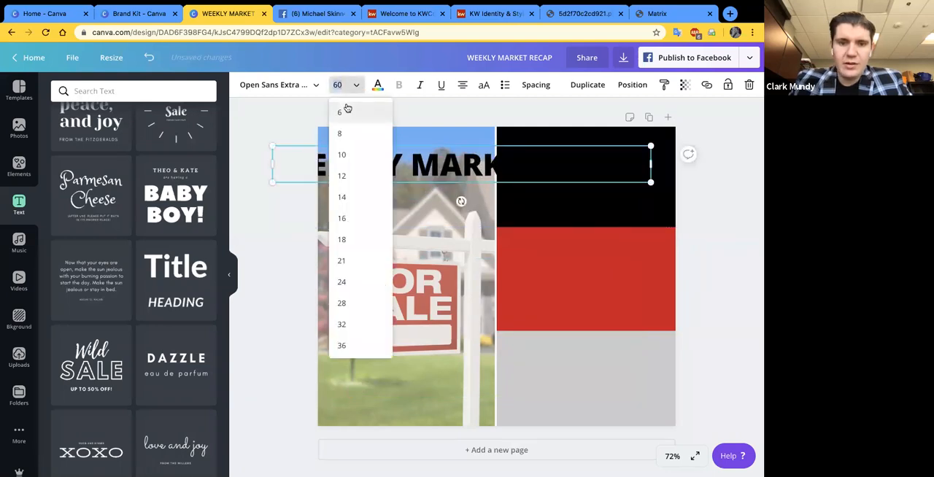
click(354, 302)
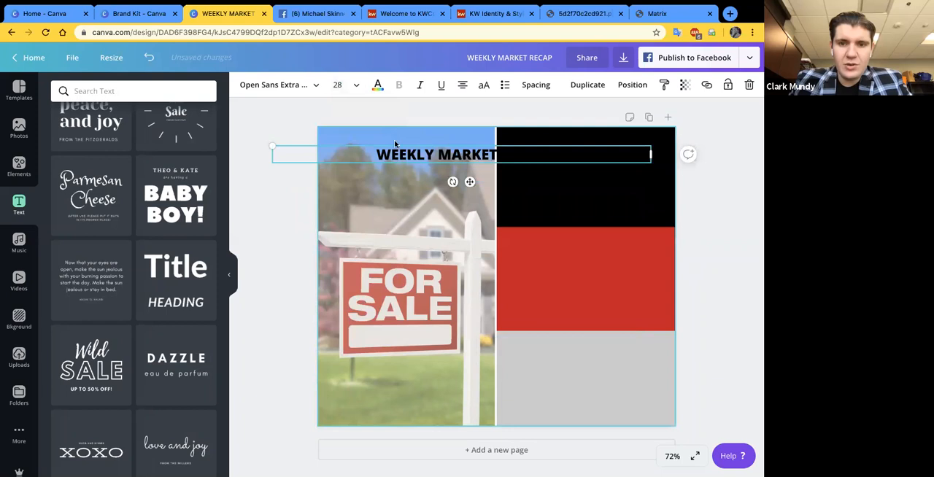
drag(410, 154, 366, 145)
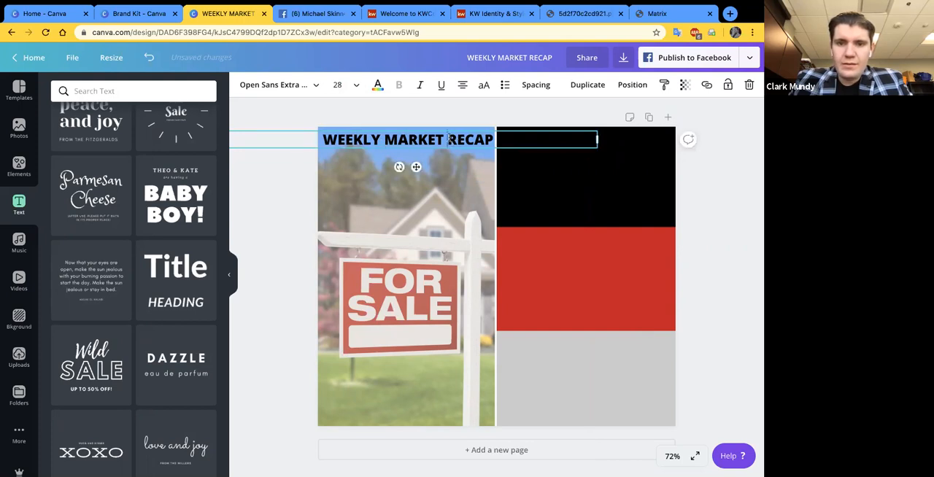
click(495, 140)
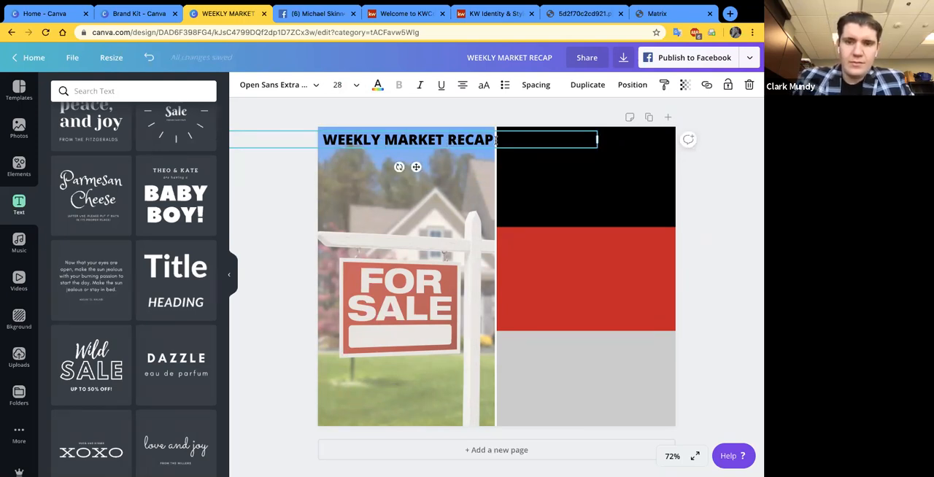
key(Return)
text(IN TH)
key(BackSpace)
key(BackSpace)
key(BackSpace)
key(BackSpace)
key(BackSpace)
key(BackSpace)
key(BackSpace)
click(716, 169)
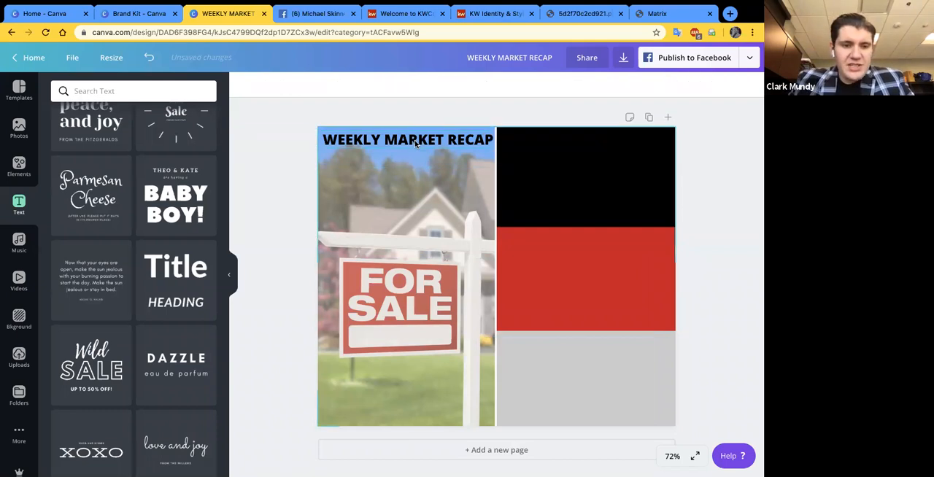
- Duplicate the WEEKLY MARKET RECAP heading, place the copy directly beneath the original, and set its font size to 18
scroll(87, 215, up, 3)
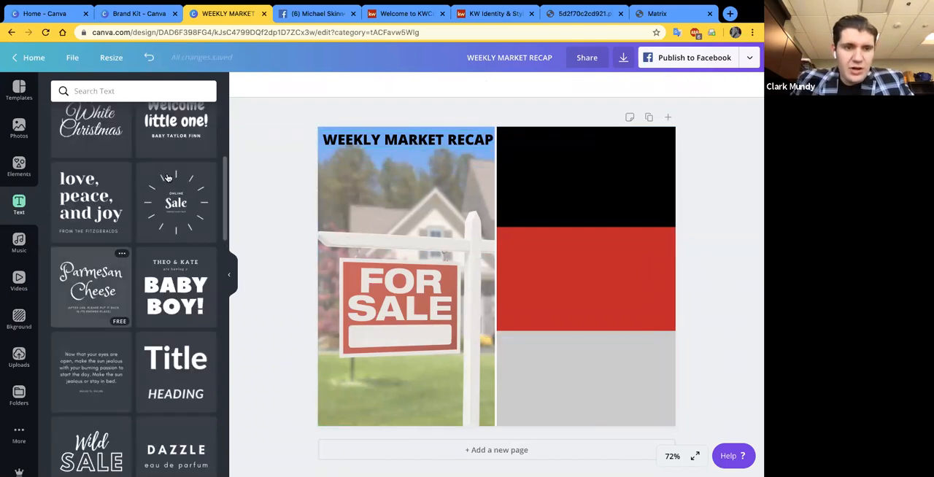
scroll(94, 183, up, 2)
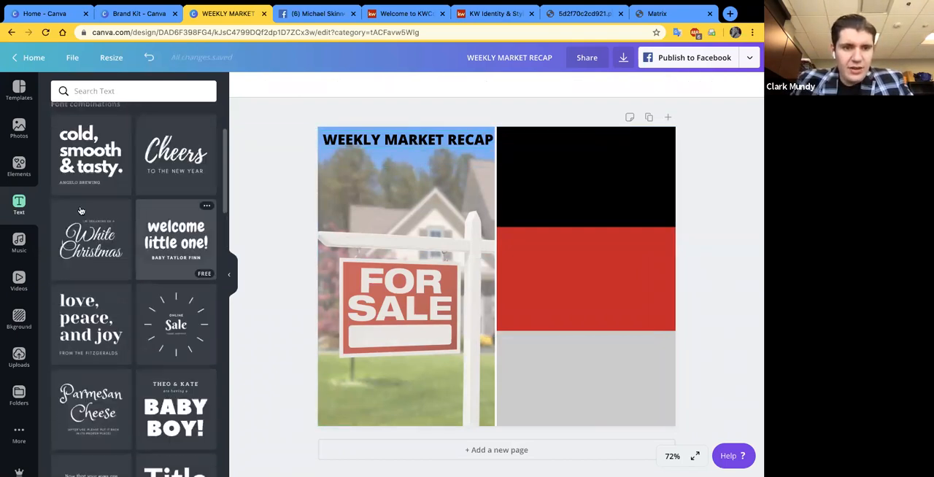
scroll(110, 182, up, 1)
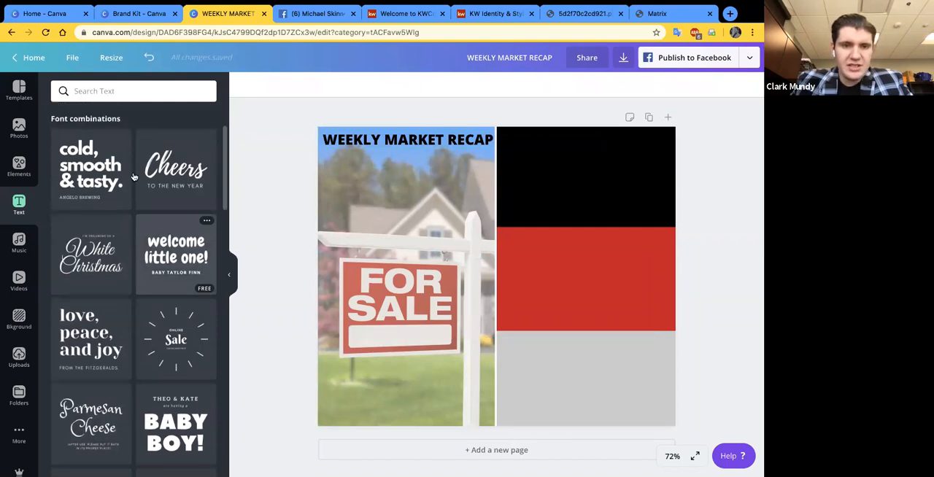
scroll(111, 149, up, 1)
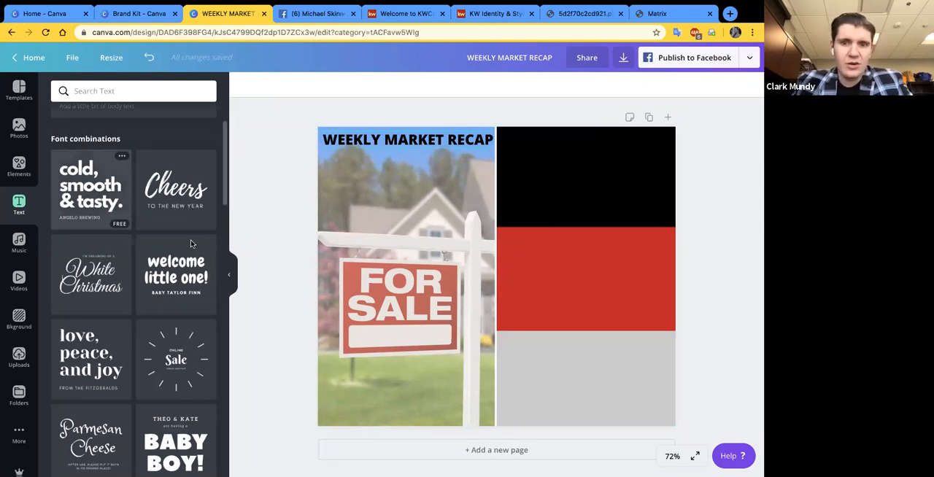
scroll(192, 243, up, 2)
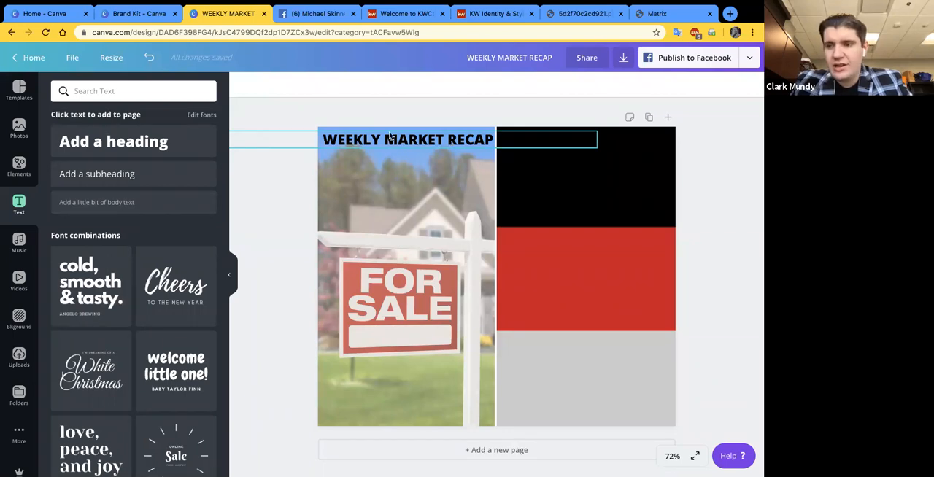
click(391, 136)
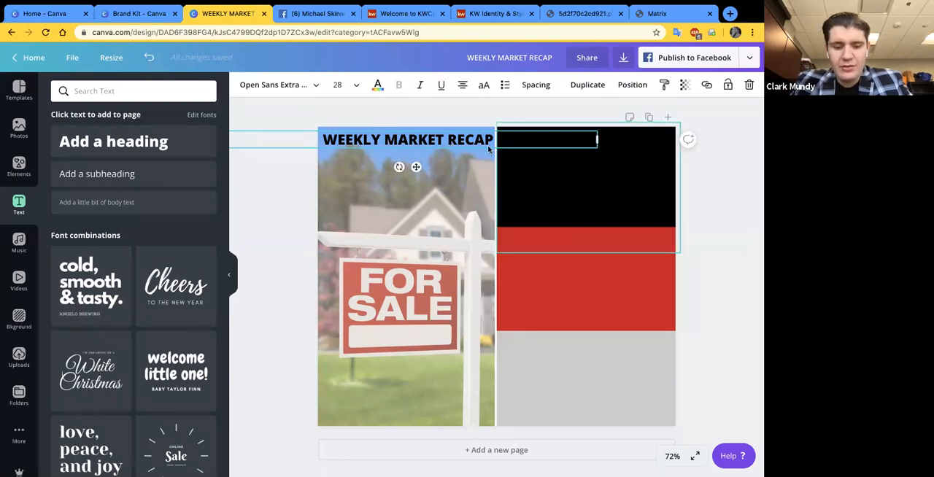
key(ctrl+d)
drag(440, 149, 425, 161)
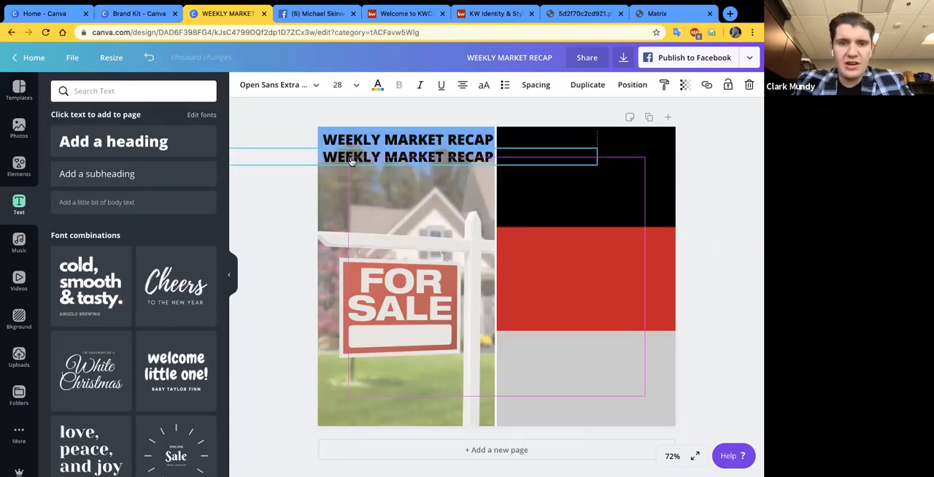
click(337, 84)
click(349, 166)
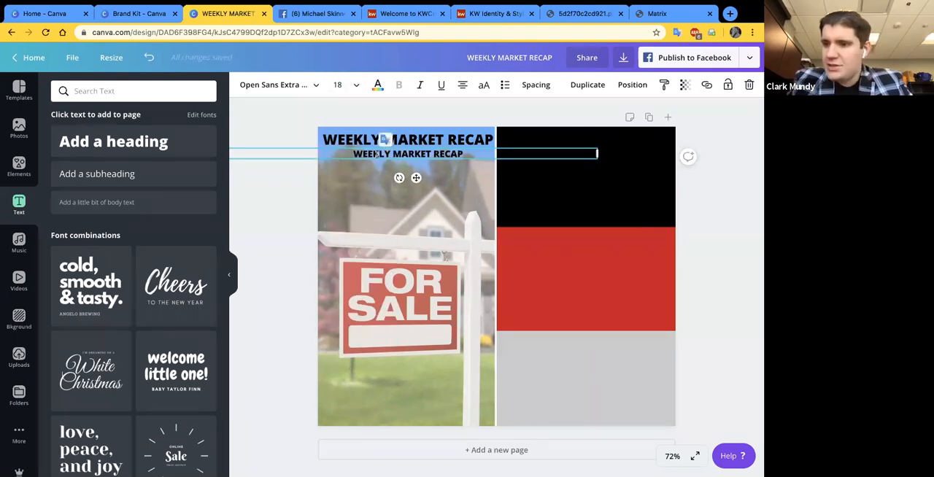
- Replace the text of the duplicated line with "IN THE LAST 7 DAYS.....as of 4/21/2020"
text(IN THE LAST 7 DAYS.....)
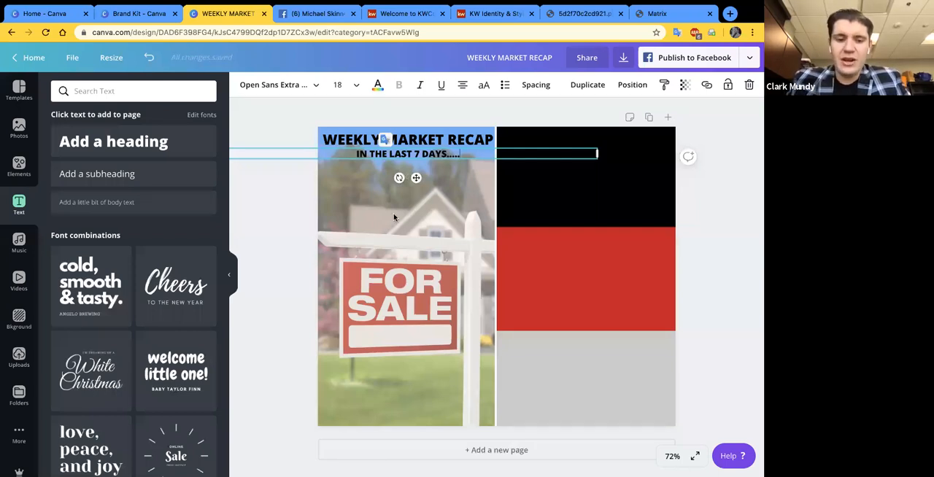
text(as of)
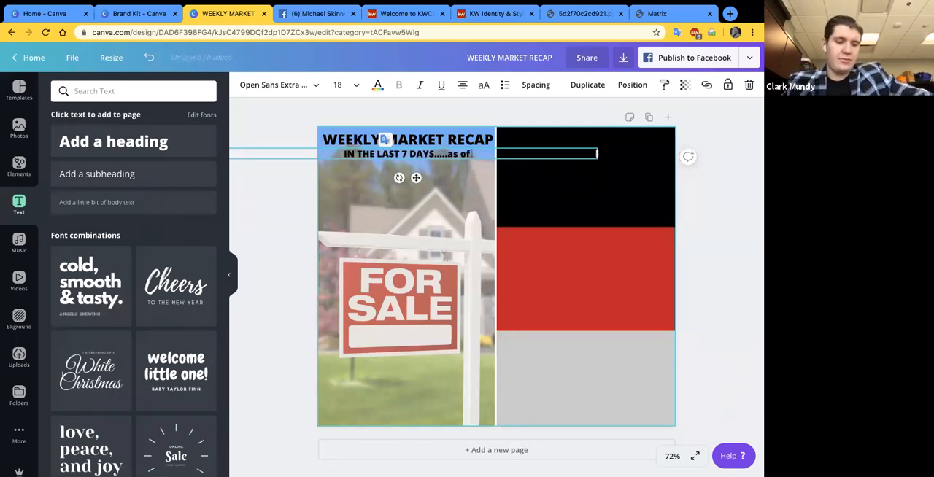
text( 4/21/2-)
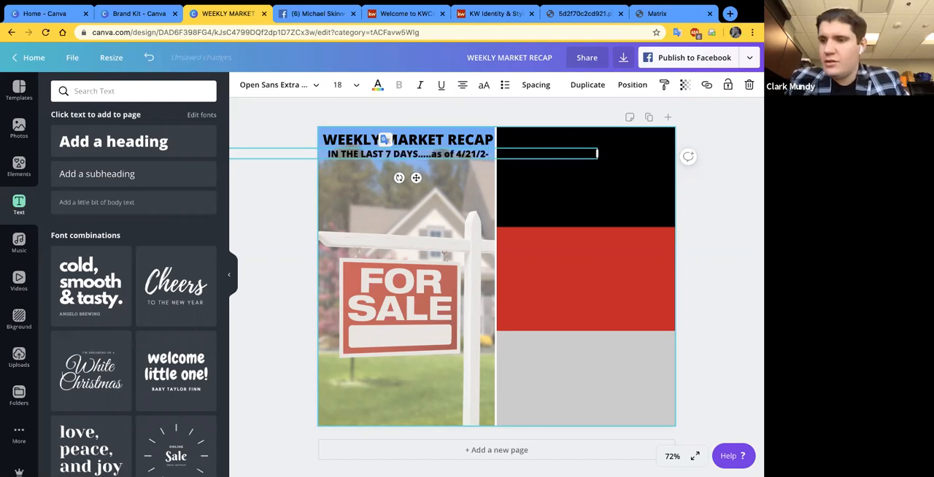
key(BackSpace)
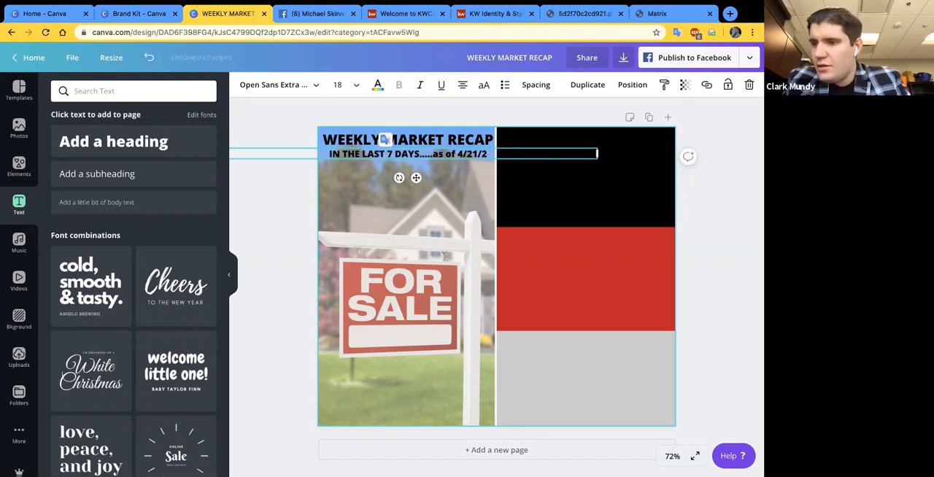
text(020)
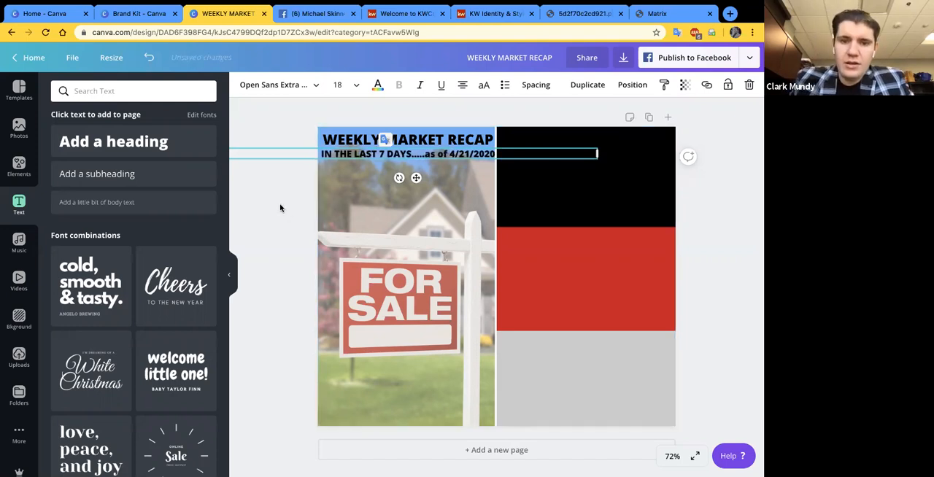
click(281, 208)
- Reduce the font size of the date line under the heading to 14 and deselect it
click(343, 154)
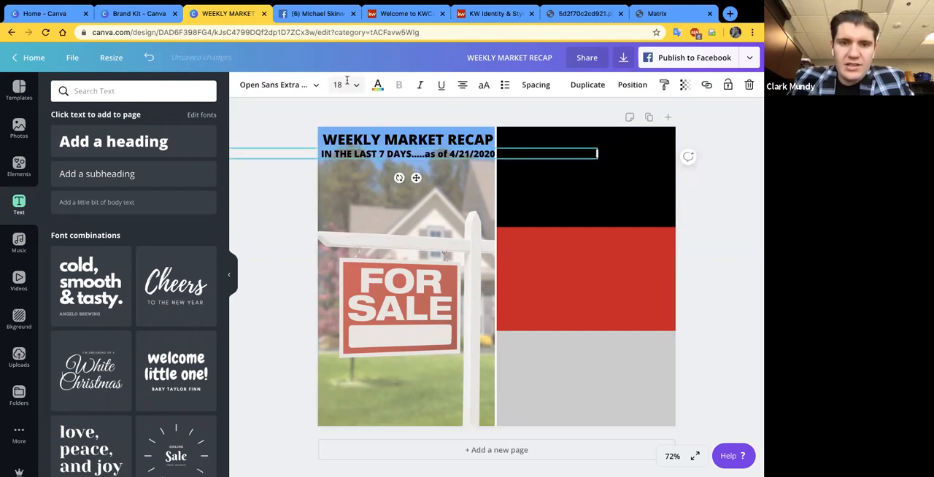
click(347, 84)
click(350, 165)
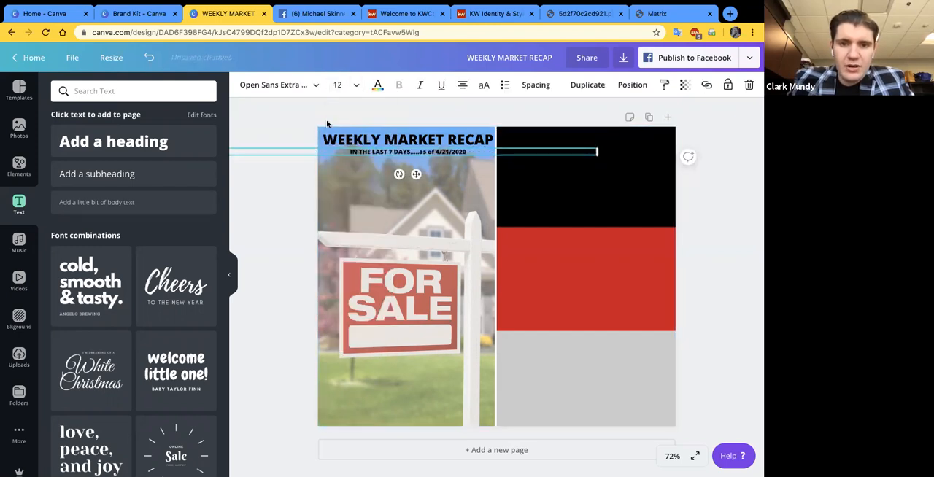
click(340, 85)
click(347, 199)
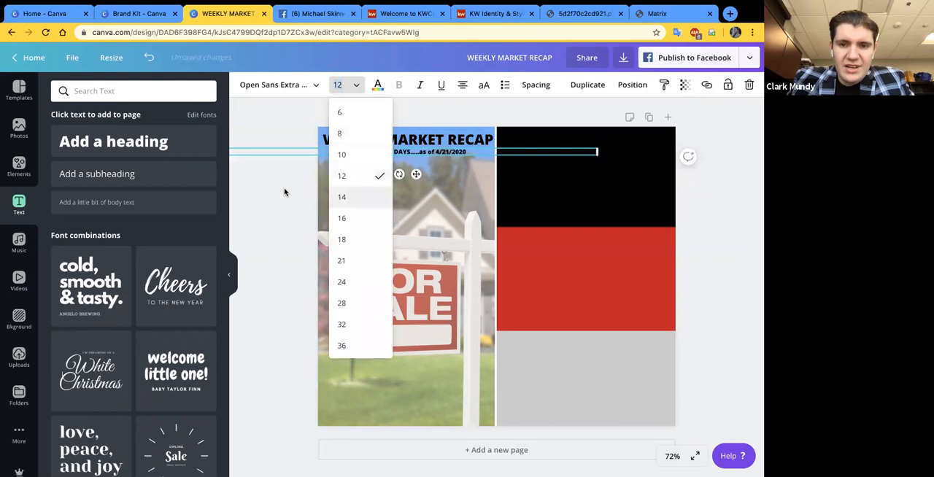
click(284, 191)
click(390, 155)
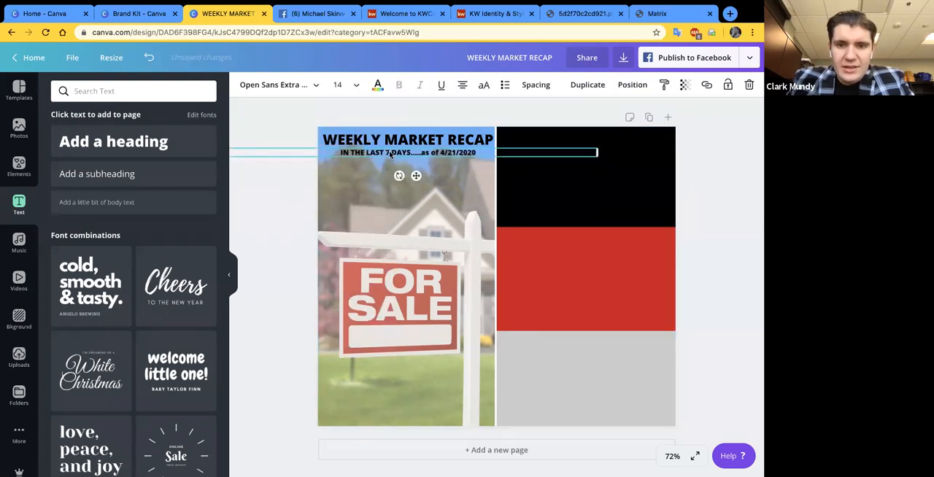
click(287, 197)
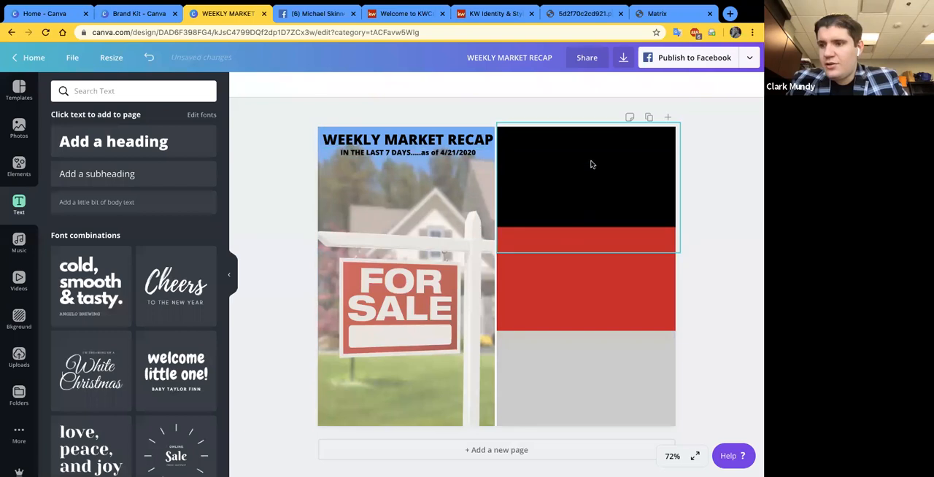
- Add another heading reading 707, taking the figure from New Listing in the Matrix Market Watch
click(135, 140)
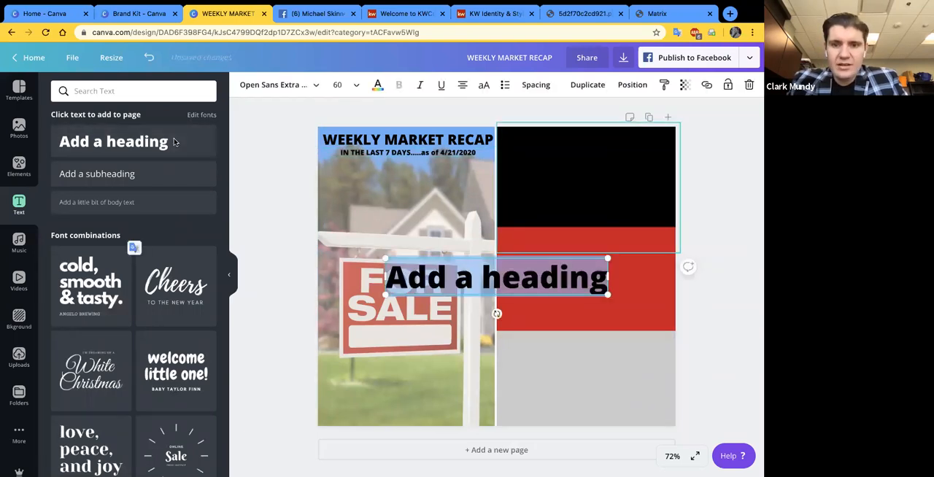
double_click(467, 274)
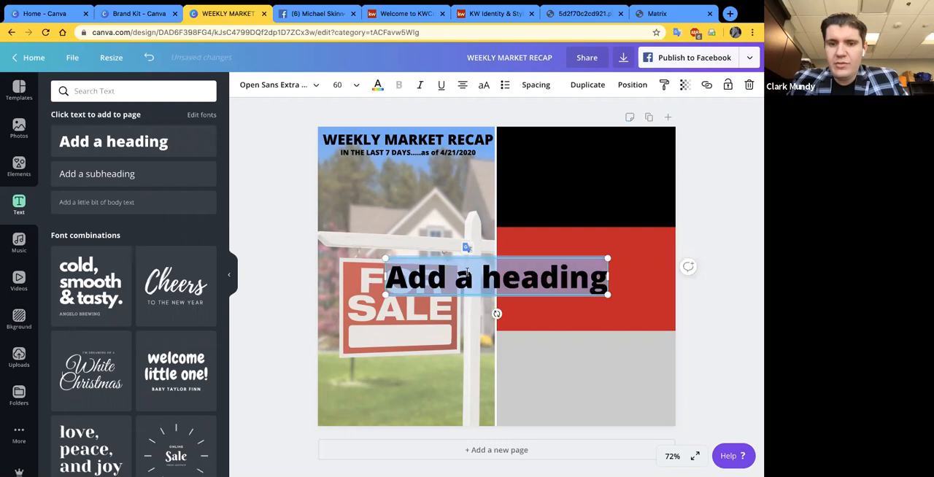
click(661, 13)
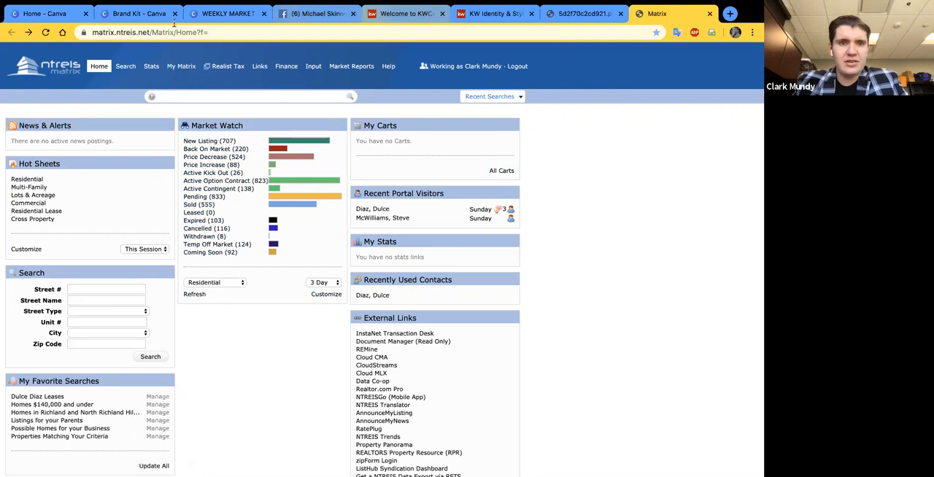
click(223, 13)
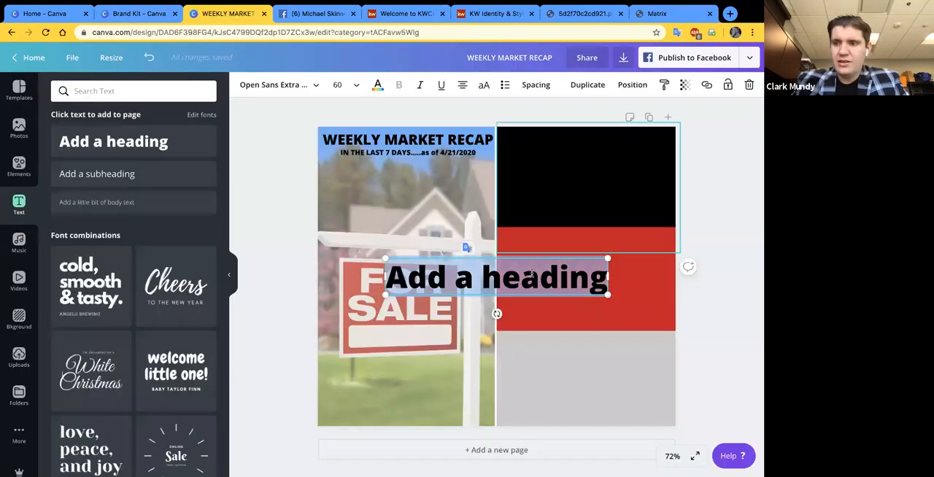
triple_click(533, 273)
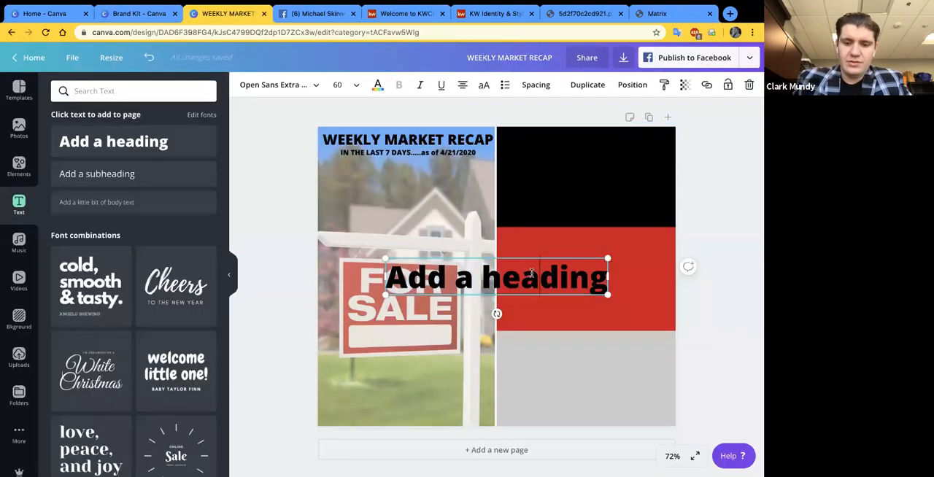
text(707)
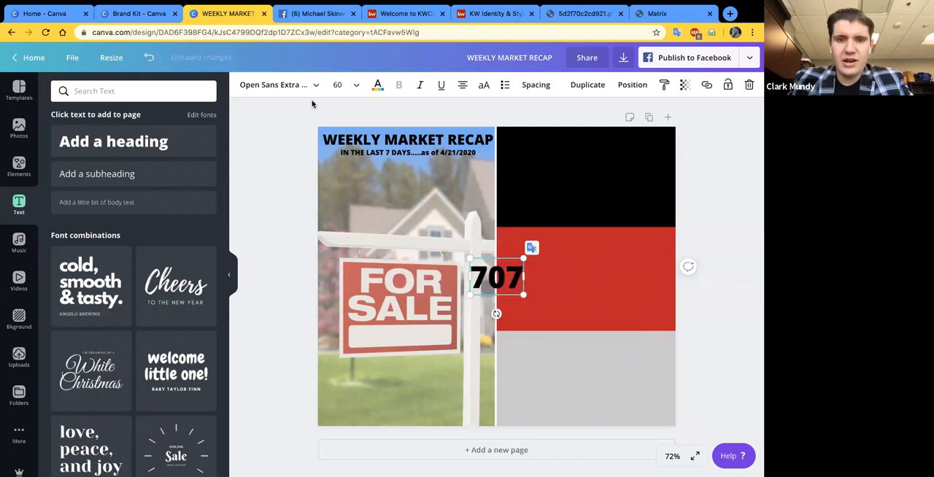
- Recolor the 707 heading white and move it into the black block
click(561, 286)
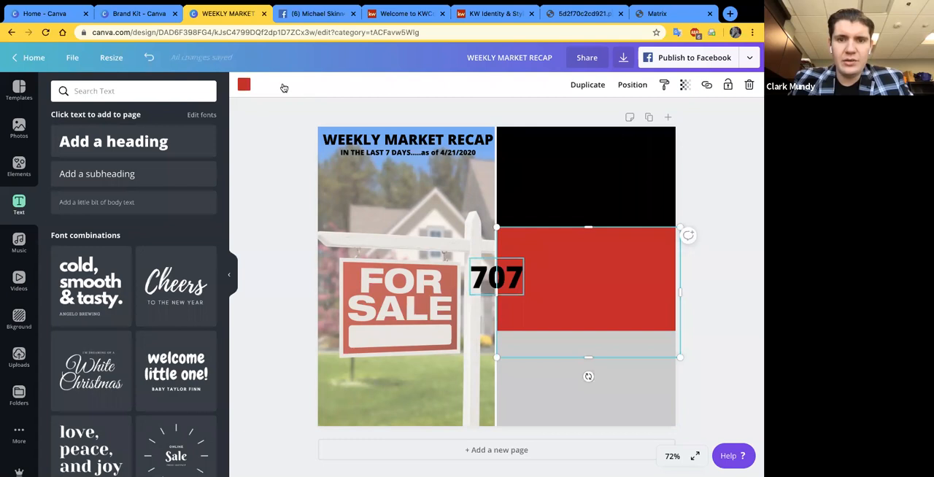
click(377, 86)
click(154, 198)
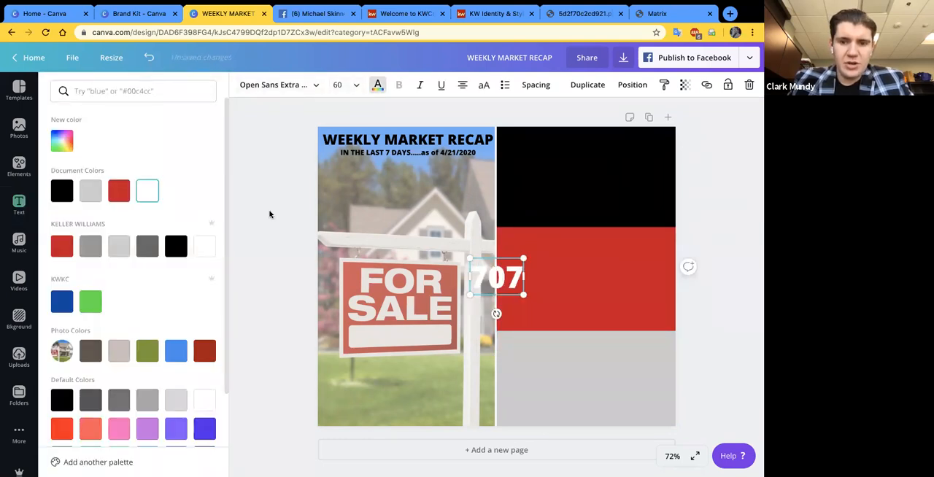
drag(504, 256, 599, 188)
- Duplicate the 707 figure, place the copy beneath the original in the black block, and set its font size to 35
click(655, 184)
click(613, 164)
click(347, 85)
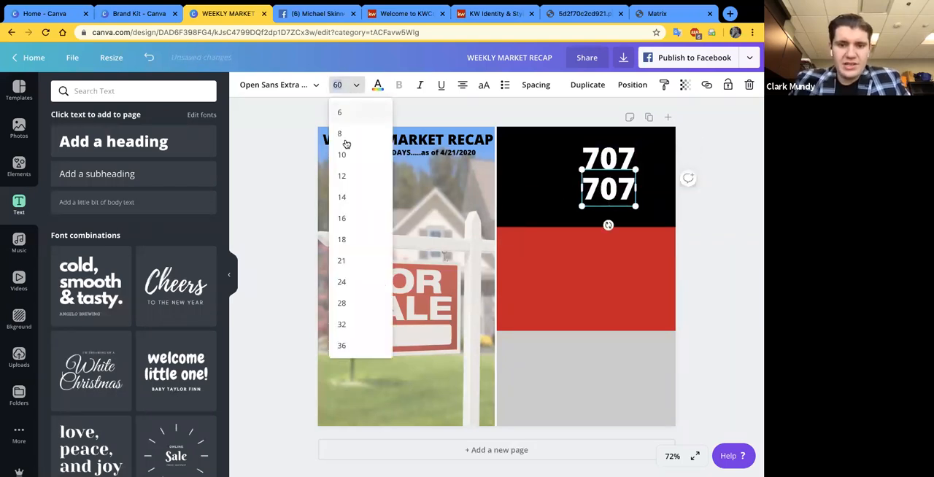
click(341, 86)
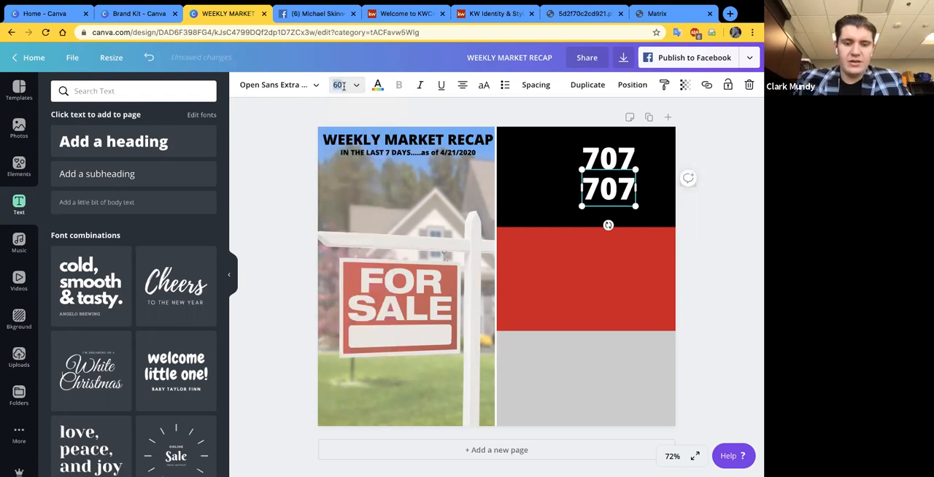
text(35)
key(Return)
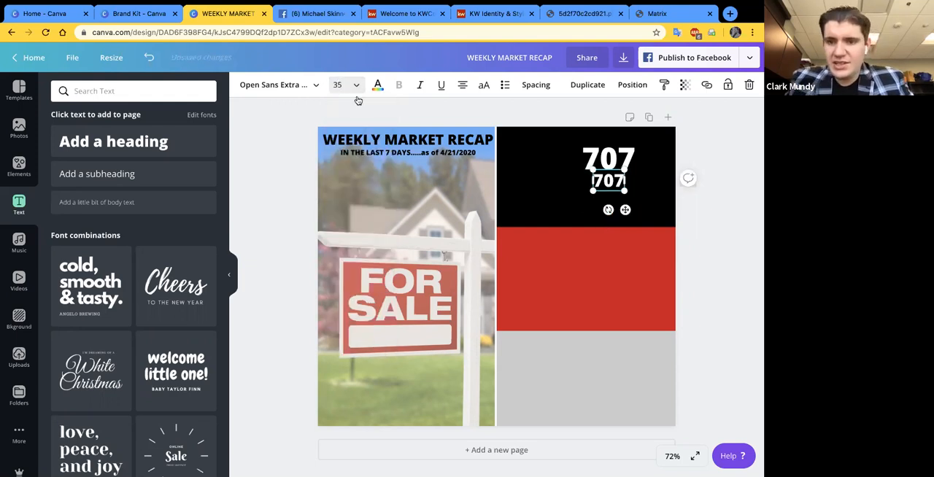
- Replace the smaller copy's text with "NEW LISTINGS", widen its text box to fit two lines, and position it under 707
double_click(609, 183)
text(N)
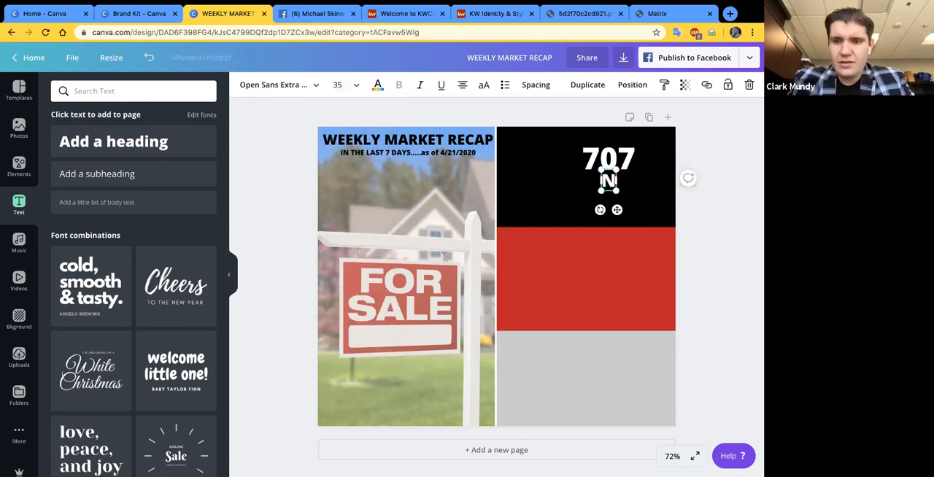
text(EW L)
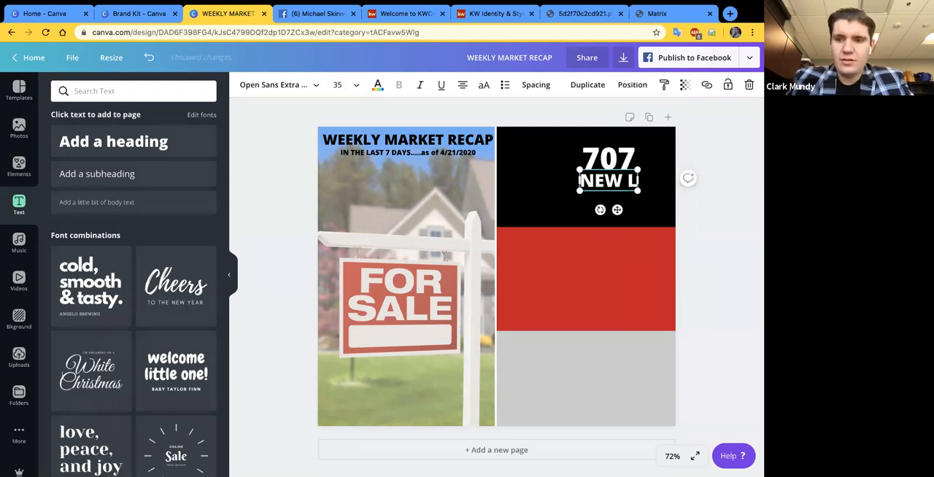
text(ISTINGS)
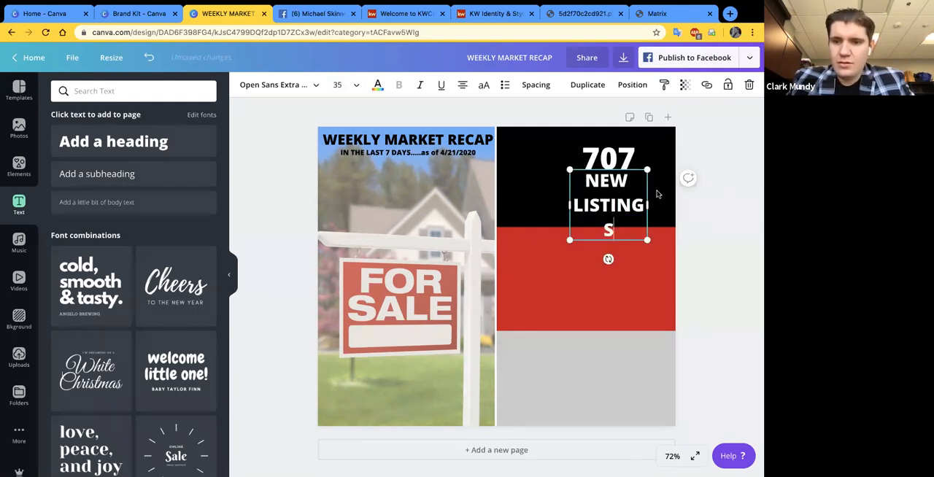
drag(653, 205, 711, 219)
drag(635, 197, 631, 203)
click(708, 234)
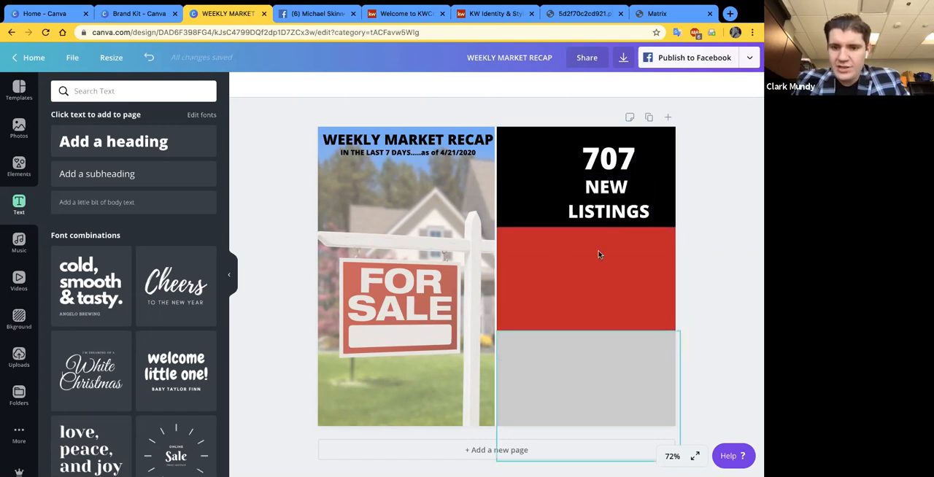
- Place one copy of the 707 figure in the red block and another in the gray block, aligned with the original
click(611, 163)
key(ctrl+d)
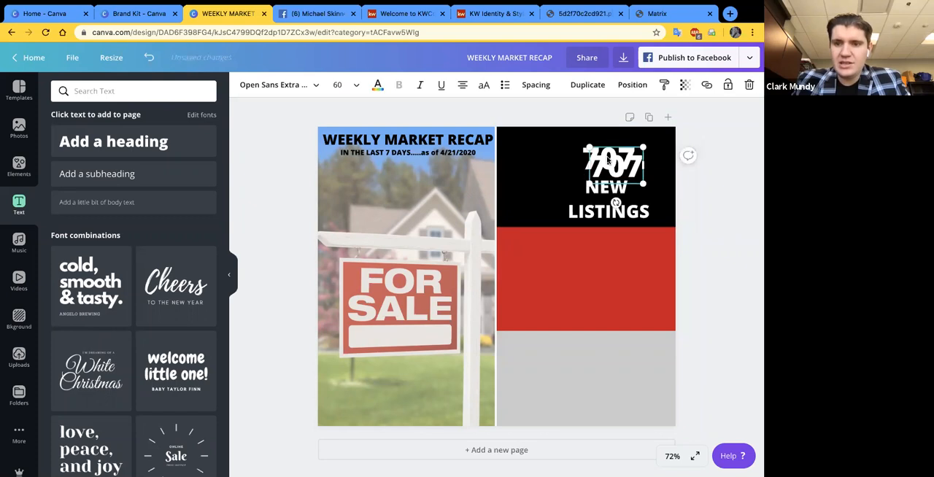
drag(611, 164, 602, 254)
key(super+v)
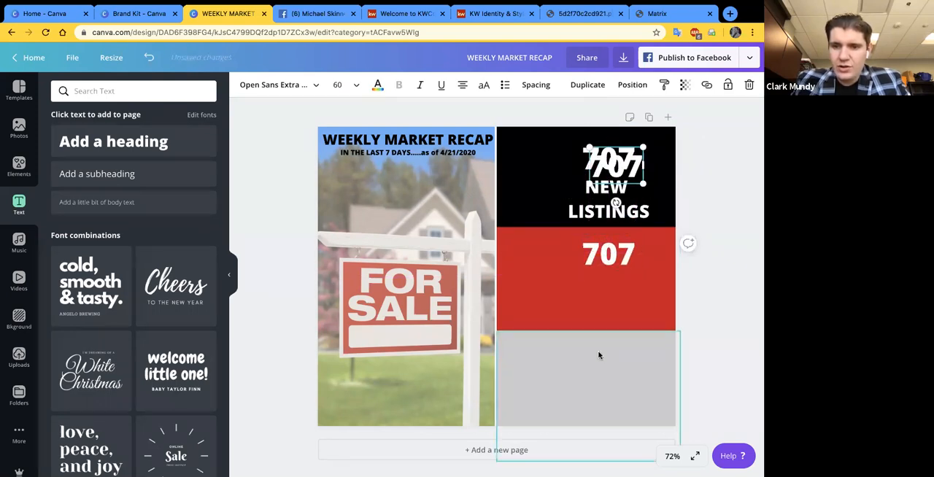
drag(618, 172, 614, 355)
- Copy the NEW LISTINGS label beneath the figures in the red and gray blocks, aligned with the original label
click(605, 213)
key(super+d)
drag(595, 217, 593, 307)
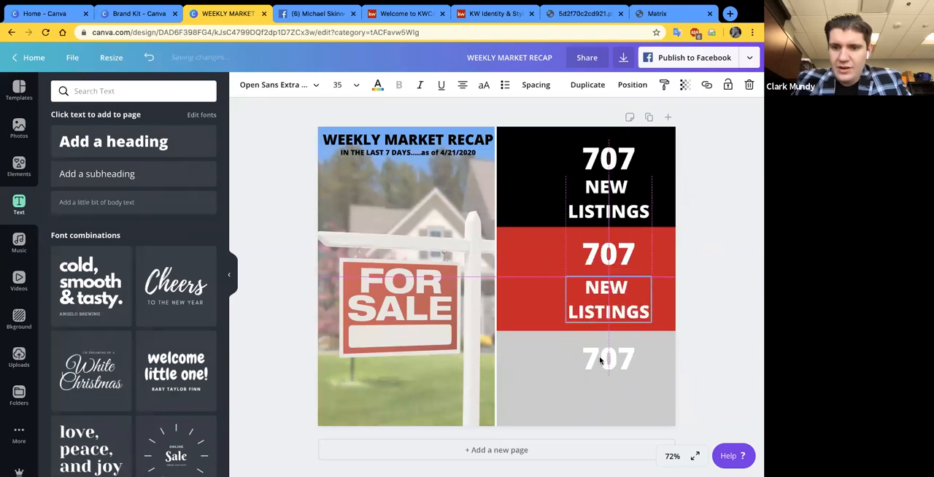
key(super+v)
drag(608, 207, 607, 397)
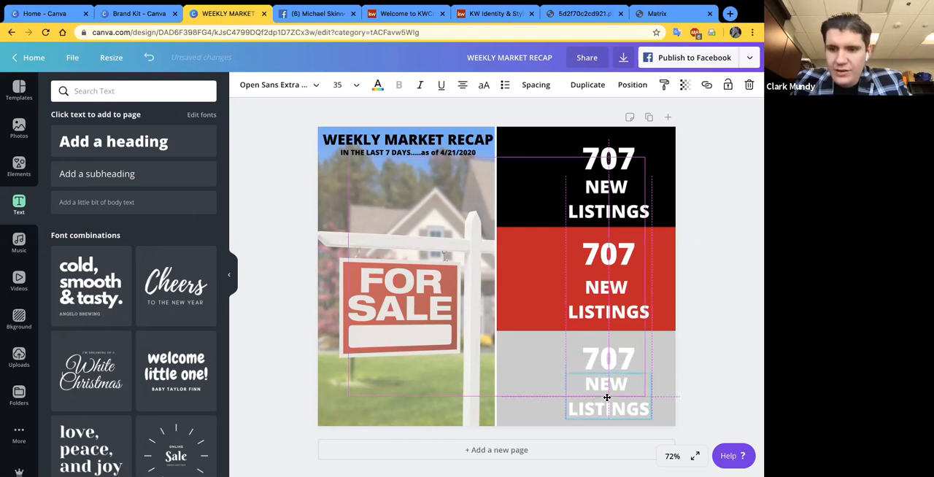
drag(607, 397, 606, 397)
click(700, 306)
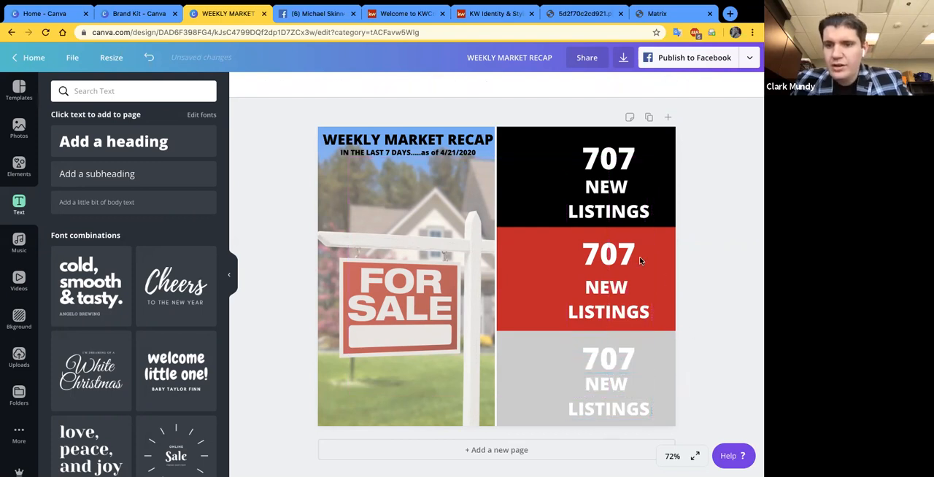
- Change the red block's figure to 823, taking the number from Active Option Contract in the Matrix Market Watch
click(665, 13)
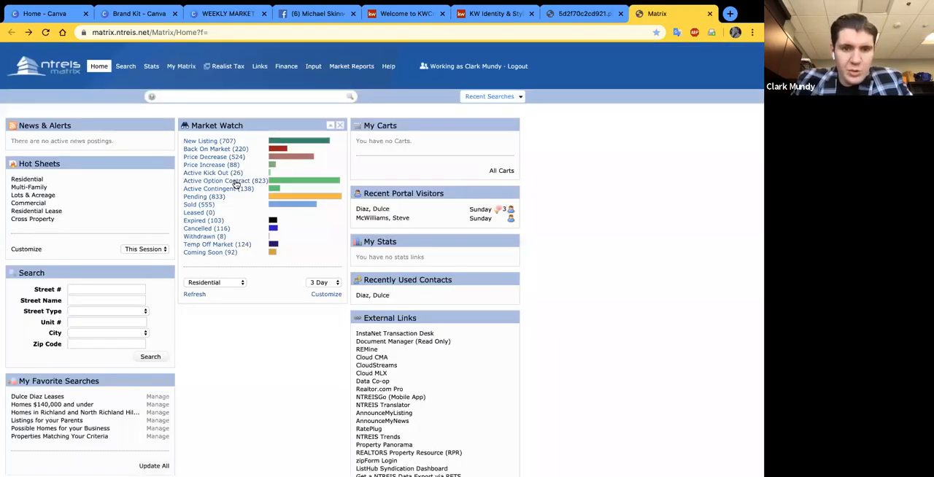
click(219, 13)
double_click(591, 253)
text(823)
click(693, 278)
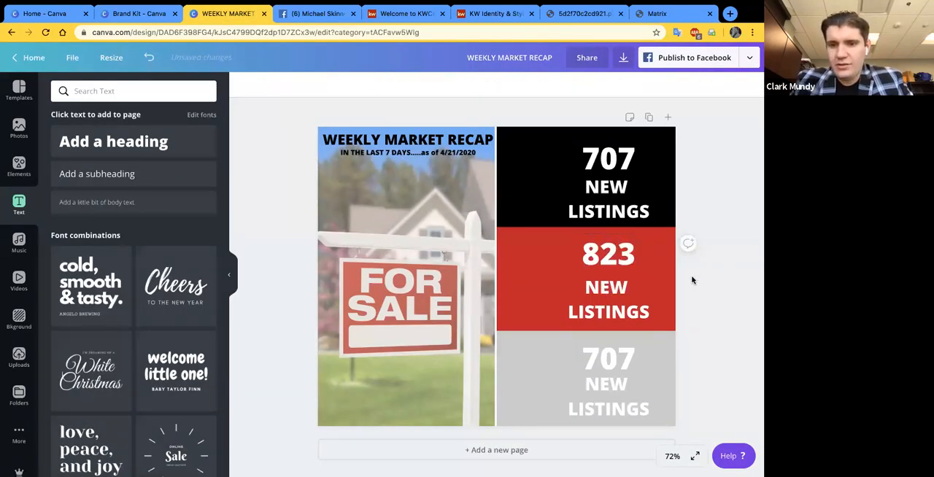
- Replace the red block's label with "UNDER CONTRACT" and widen its text box so it fits on two lines
click(624, 291)
click(628, 288)
drag(629, 288, 575, 284)
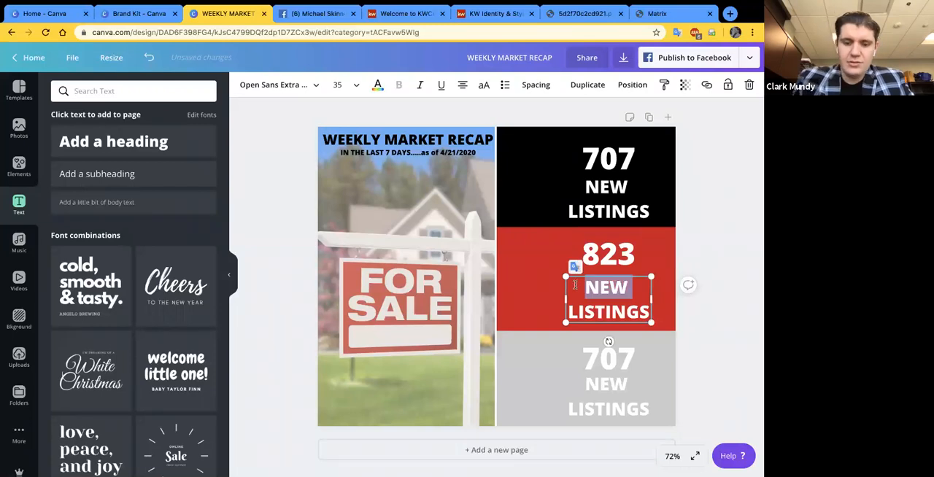
text(UNDER)
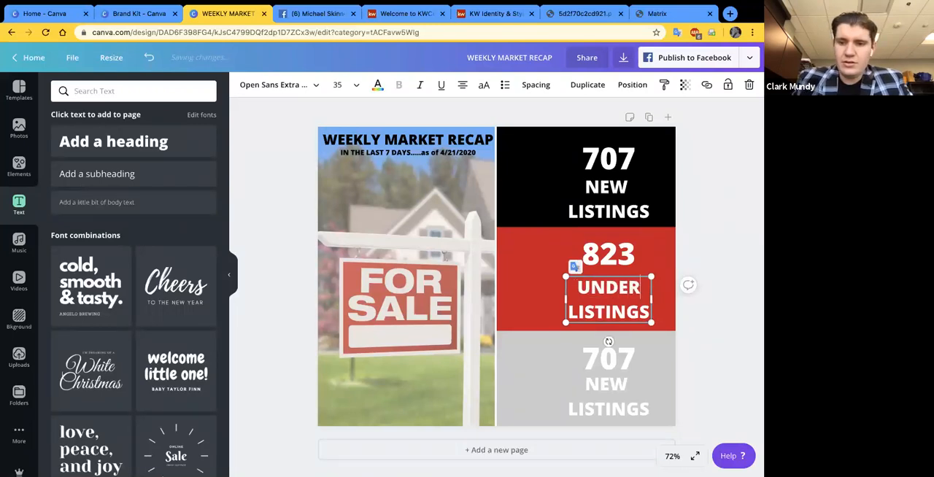
key(BackSpace)
key(BackSpace)
key(BackSpace)
key(BackSpace)
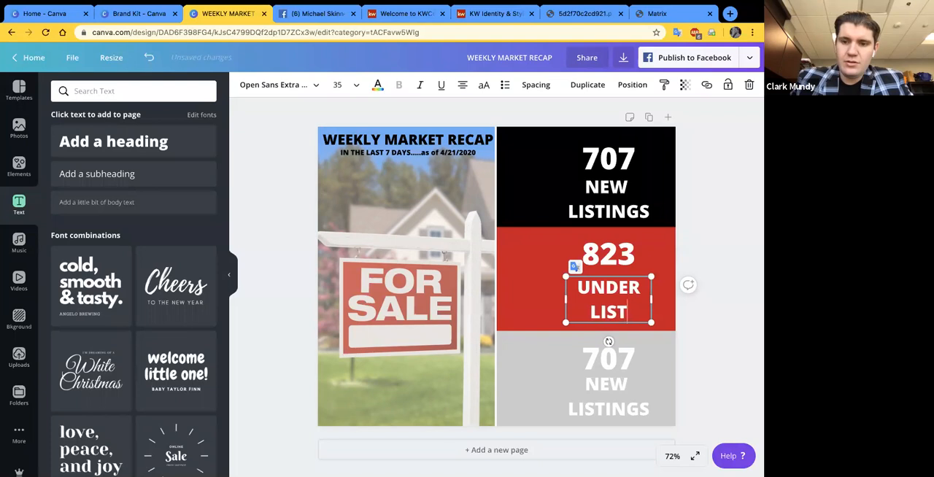
key(BackSpace)
key(BackSpace)
key(BackSpace)
key(BackSpace)
text(CONTRACT)
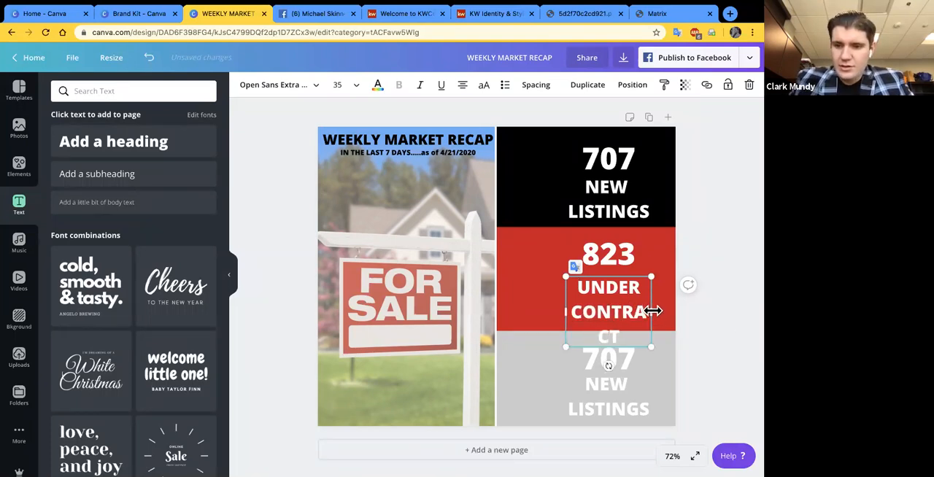
drag(651, 311, 711, 304)
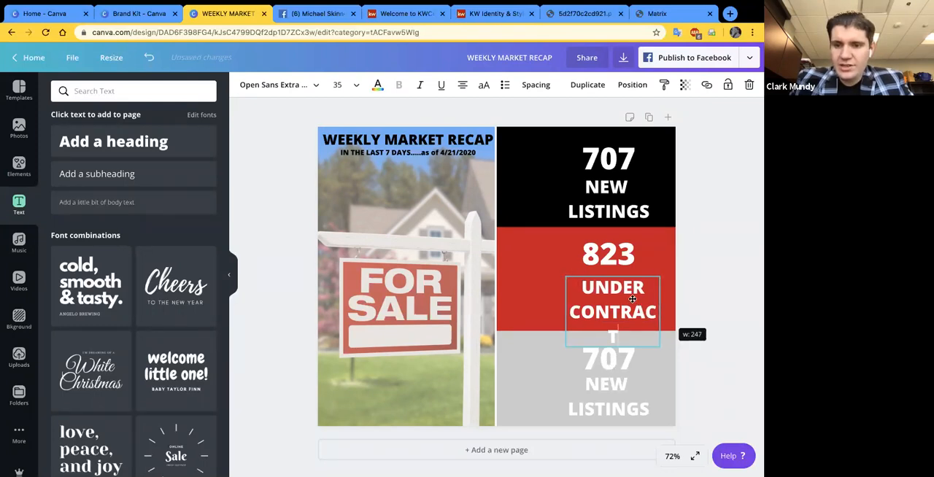
click(694, 355)
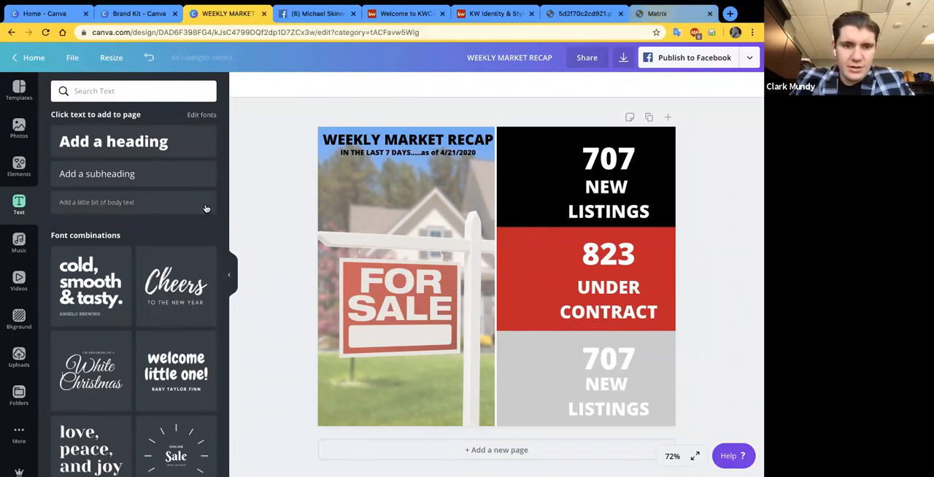
- Change the gray block's figure to 555, taking the number from Sold in the Matrix Market Watch
click(658, 14)
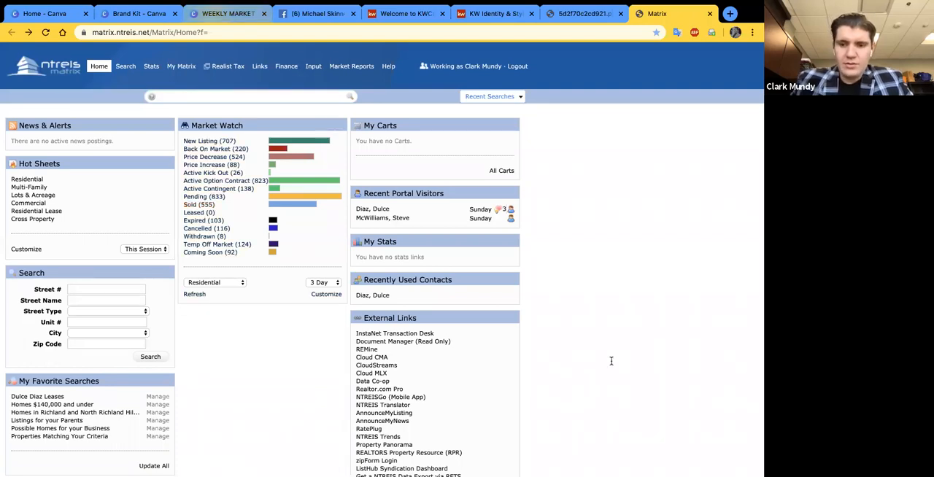
click(227, 13)
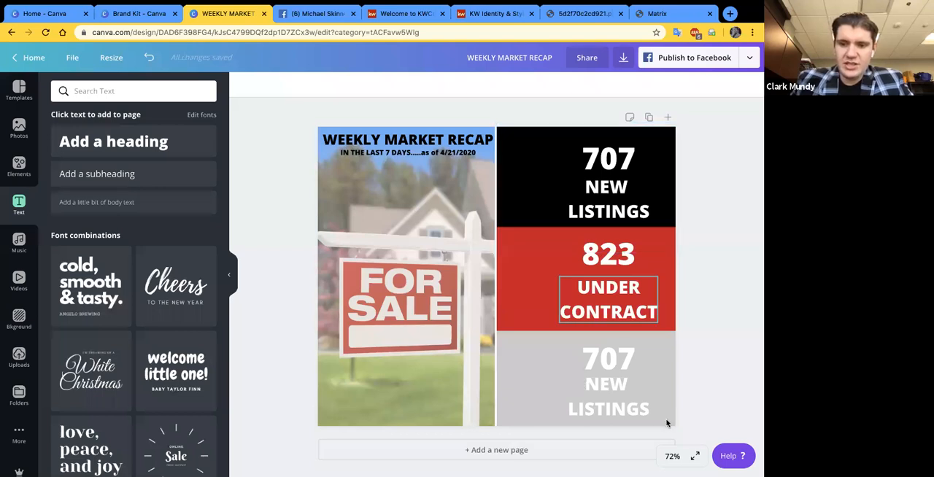
text(555)
- Replace the gray block's label with "CLOSINGS" and widen its text box so the word fits on one line
drag(586, 382, 673, 424)
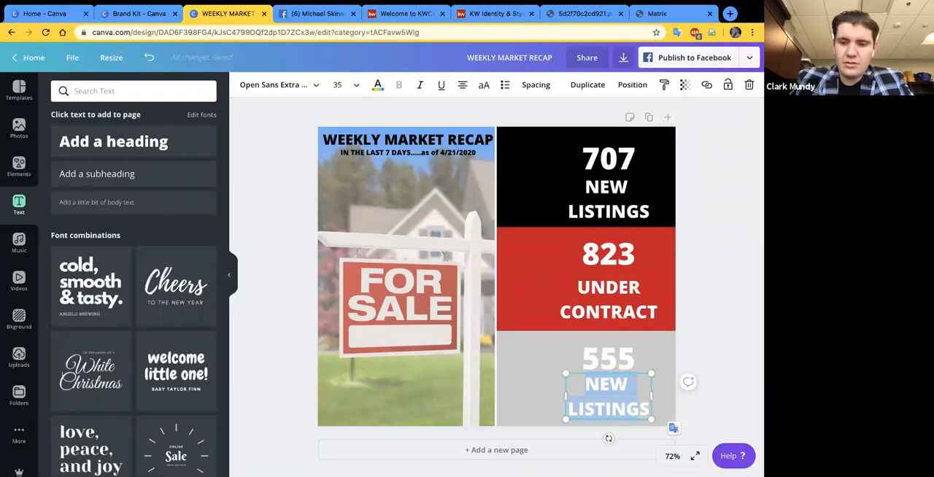
text(CLOSIS)
key(BackSpace)
text(INGS)
click(661, 401)
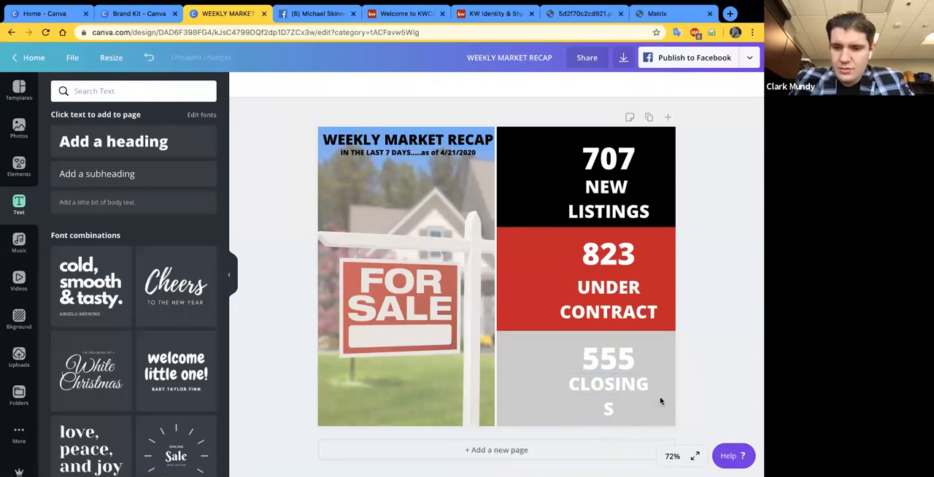
click(649, 395)
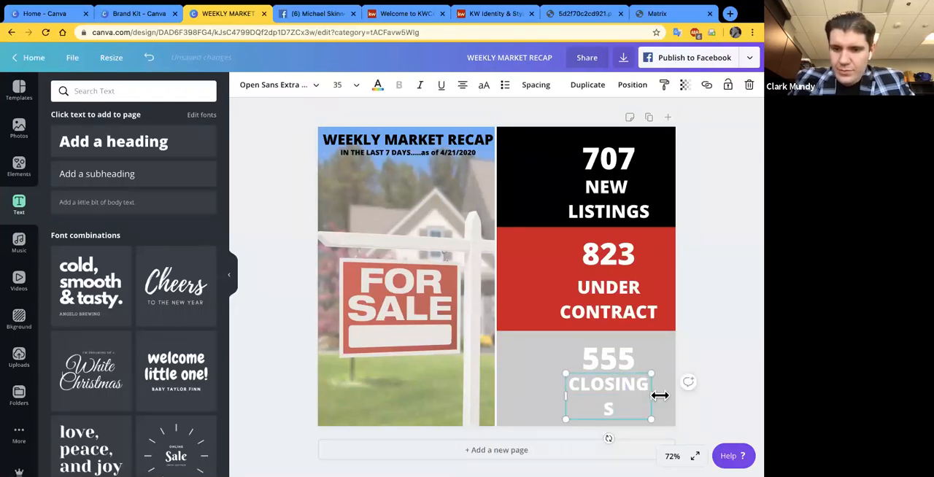
drag(651, 396, 659, 396)
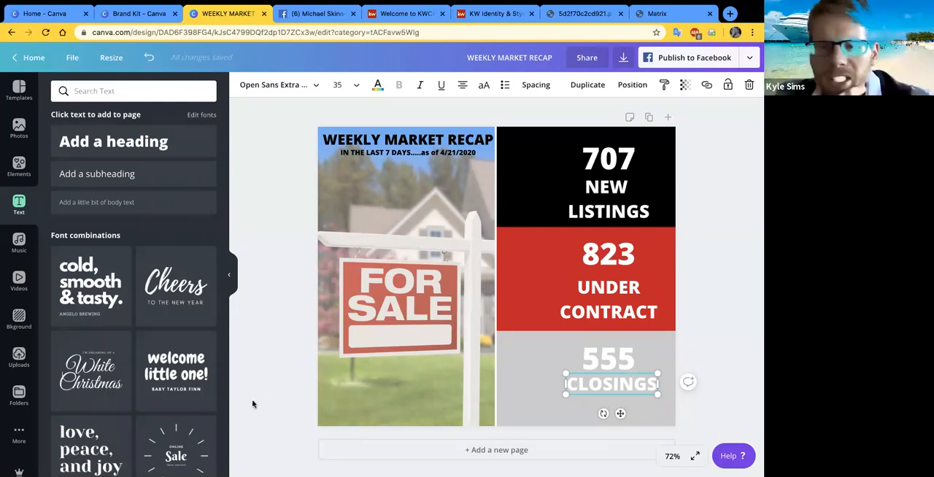
- Duplicate the 707 figure in the black block several times in a row with the Duplicate command
click(678, 134)
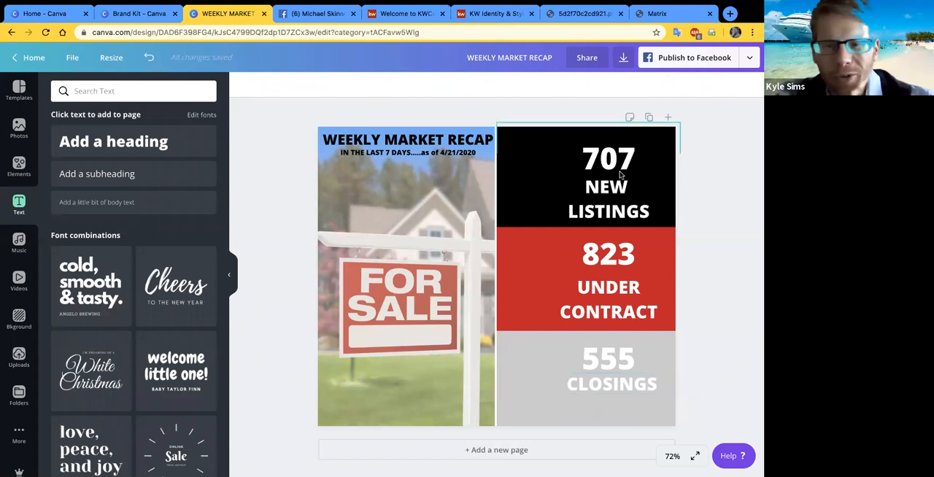
click(616, 135)
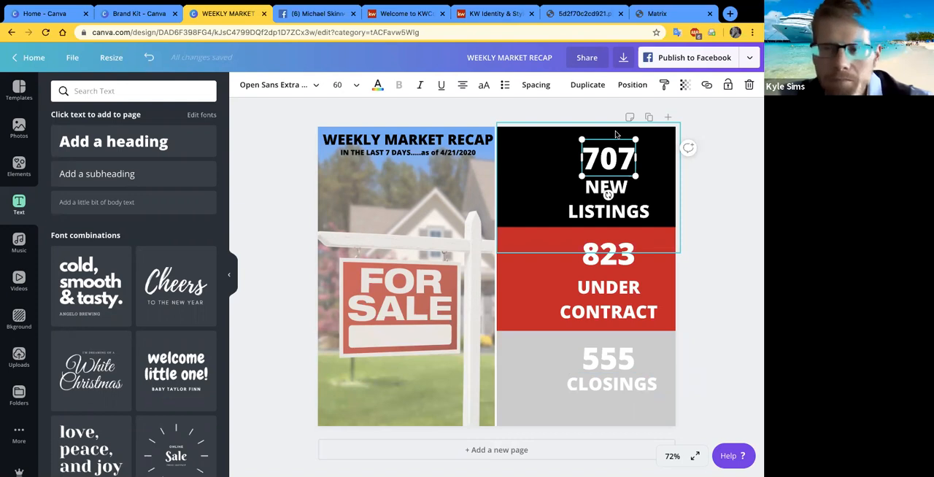
click(299, 174)
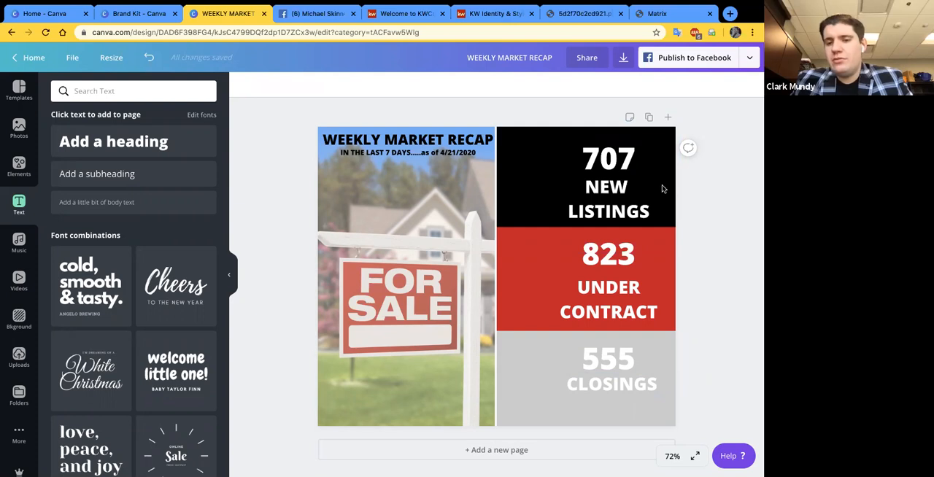
click(614, 163)
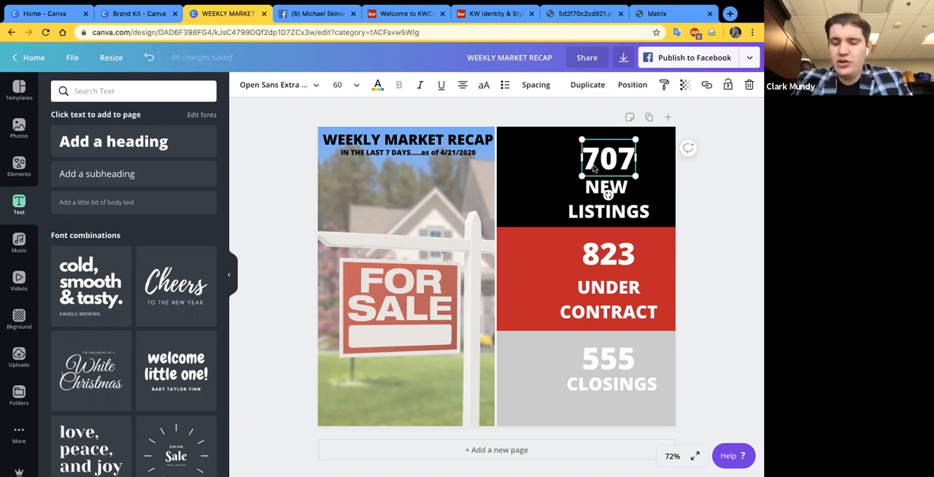
click(582, 86)
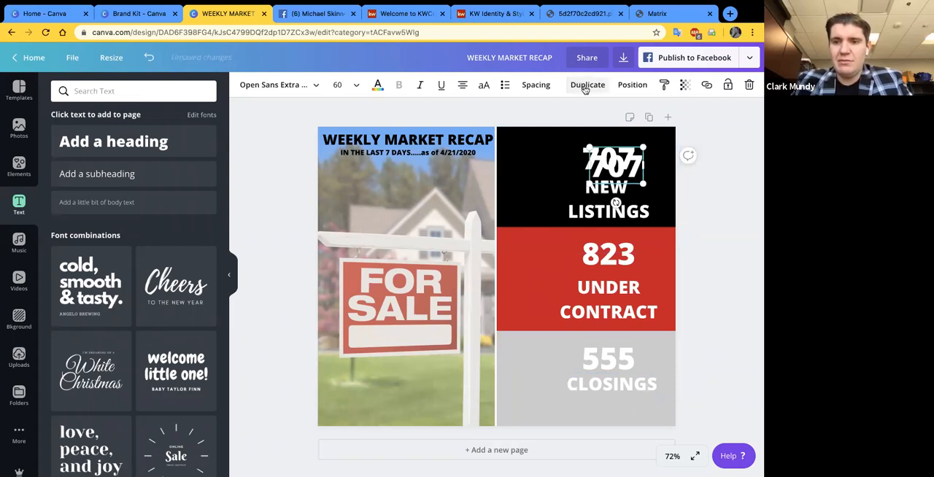
click(585, 86)
click(584, 86)
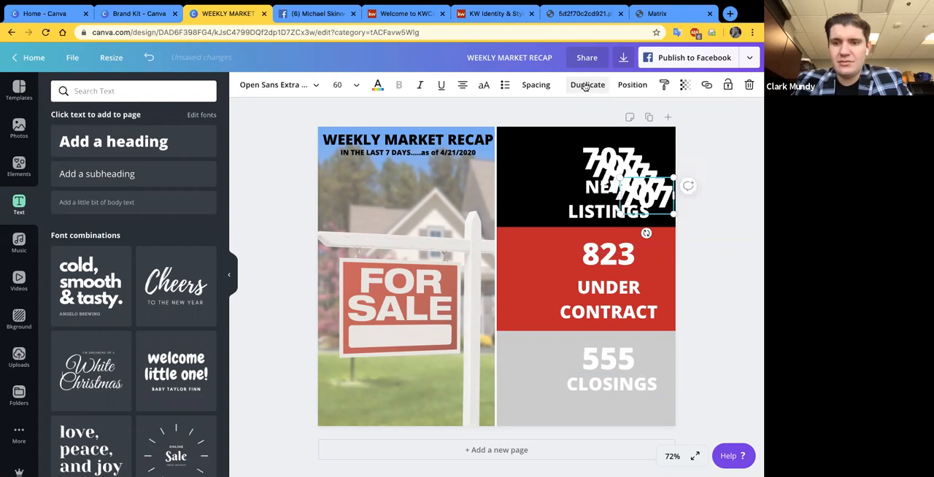
click(584, 86)
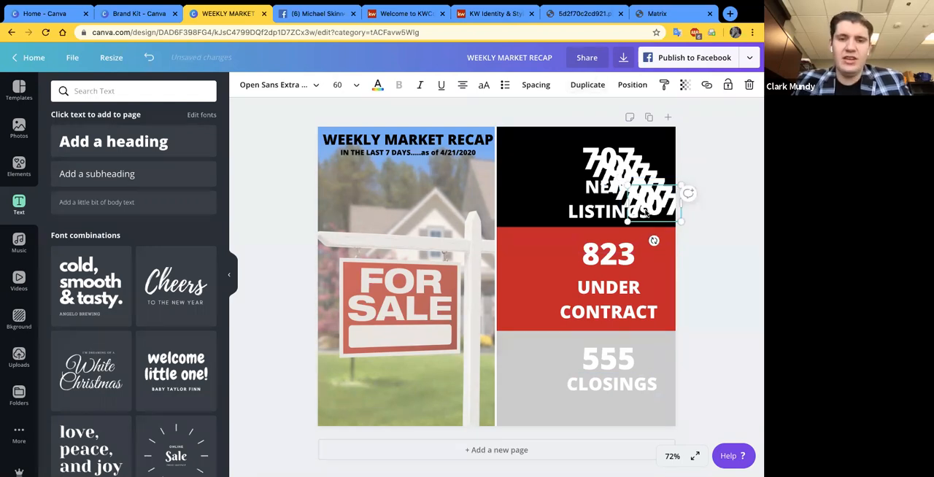
- Undo all the duplicates of the 707 figure in the black block, leaving only the original above "NEW LISTINGS"
key(super+z)
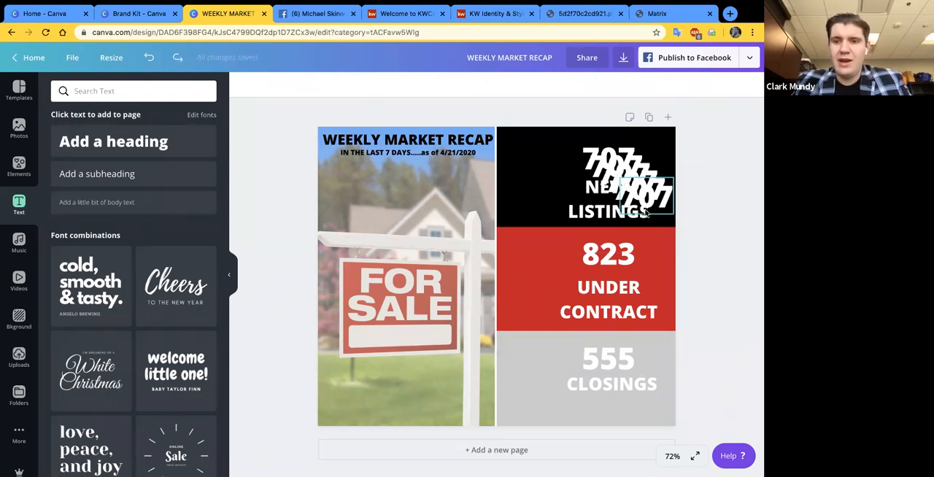
key(super+z)
key(super+z)
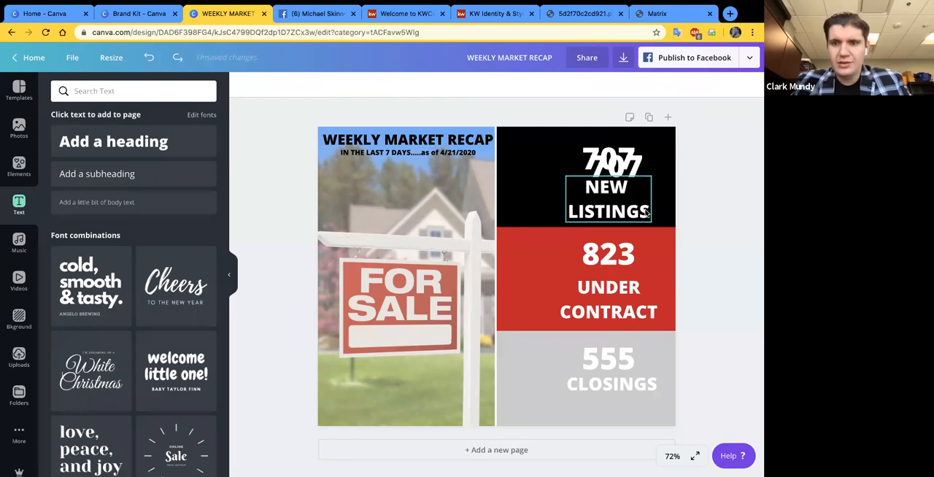
key(super+z)
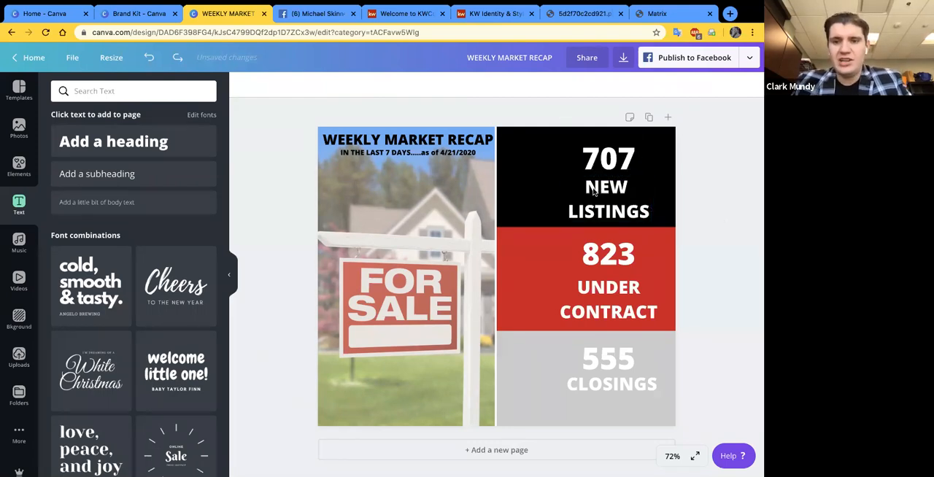
click(594, 191)
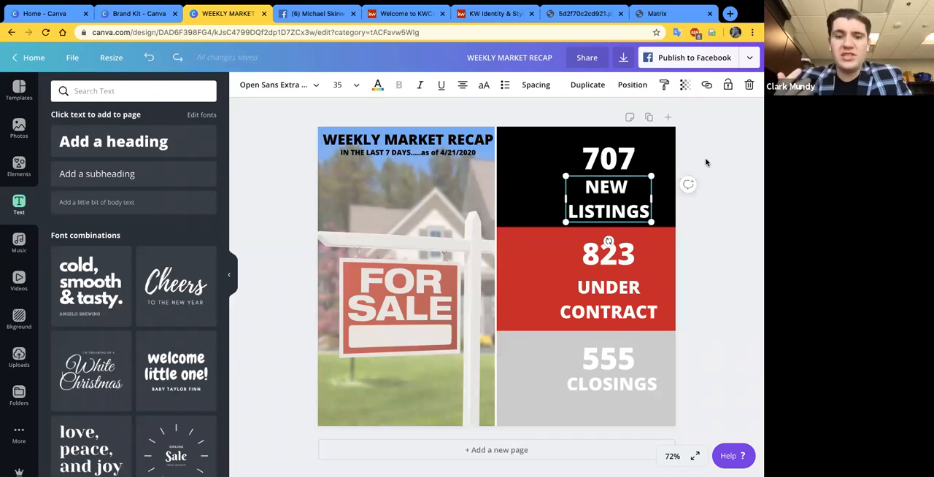
click(727, 241)
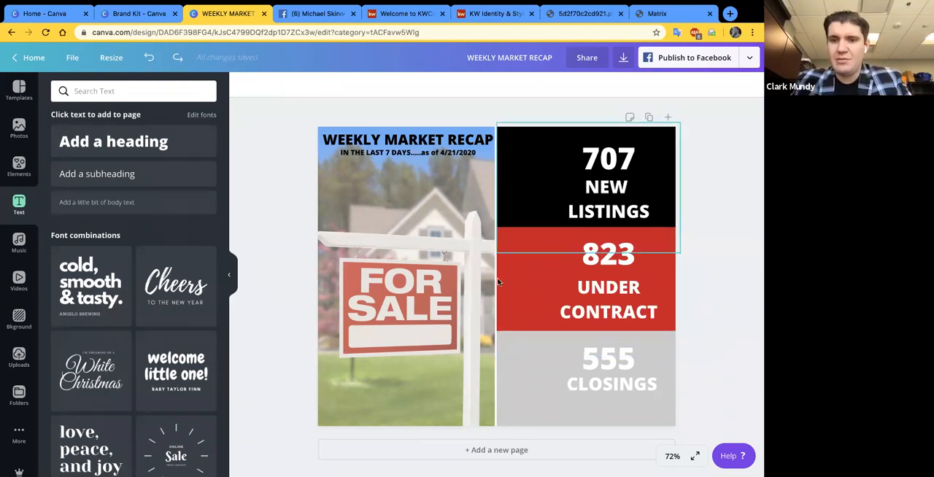
- Move the "CLOSINGS" label and the 555 figure slightly lower in the gray block, leaving a small gap between them
click(605, 392)
drag(615, 401, 615, 413)
drag(610, 374, 610, 383)
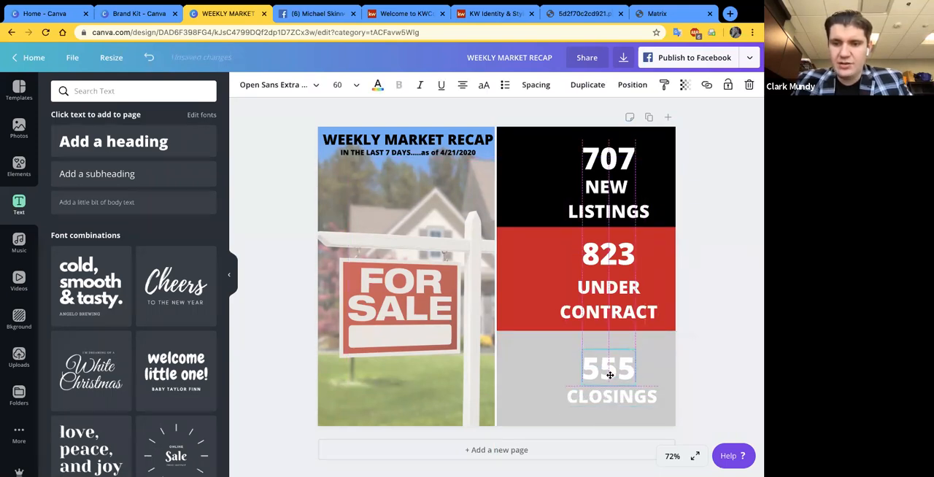
click(709, 321)
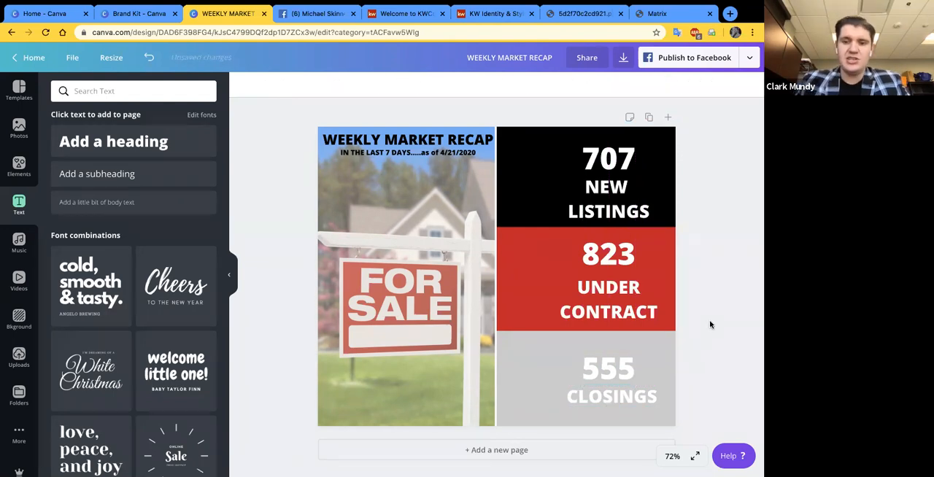
drag(620, 373, 619, 368)
click(717, 324)
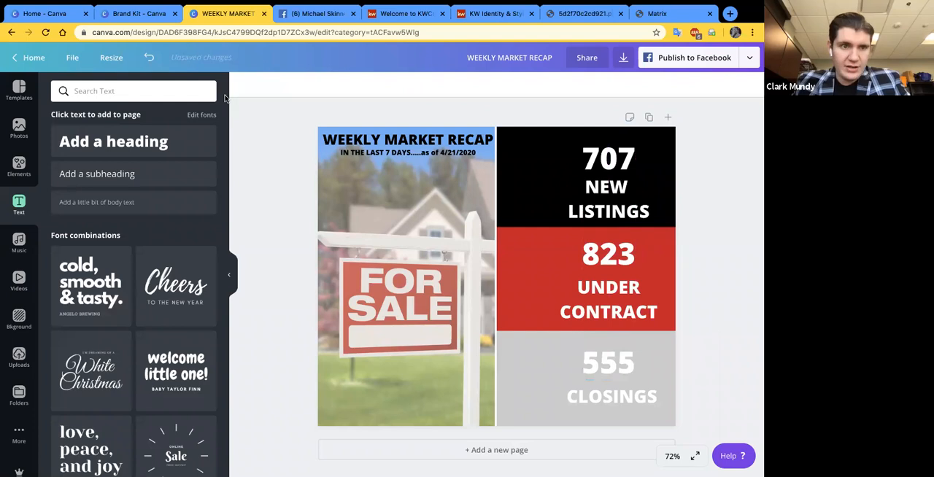
- Switch to the Canva home page and dismiss the open "facebook" design-type search
click(47, 15)
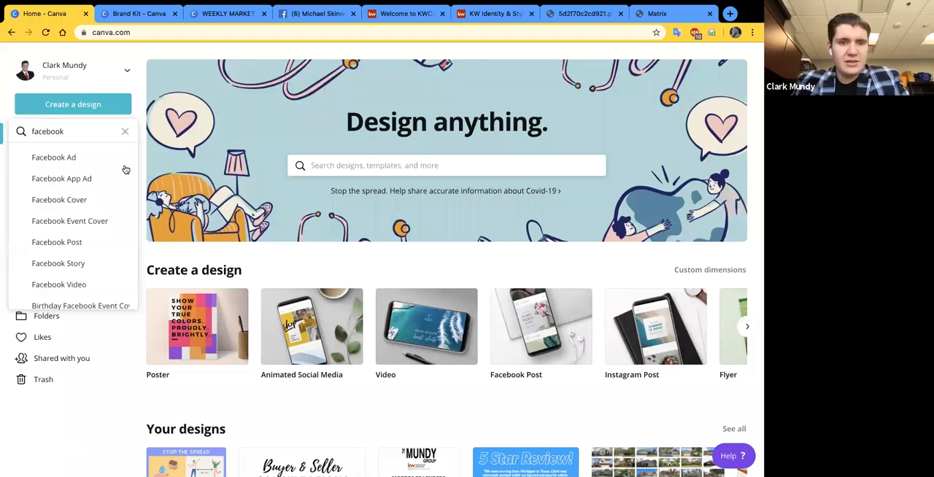
click(250, 147)
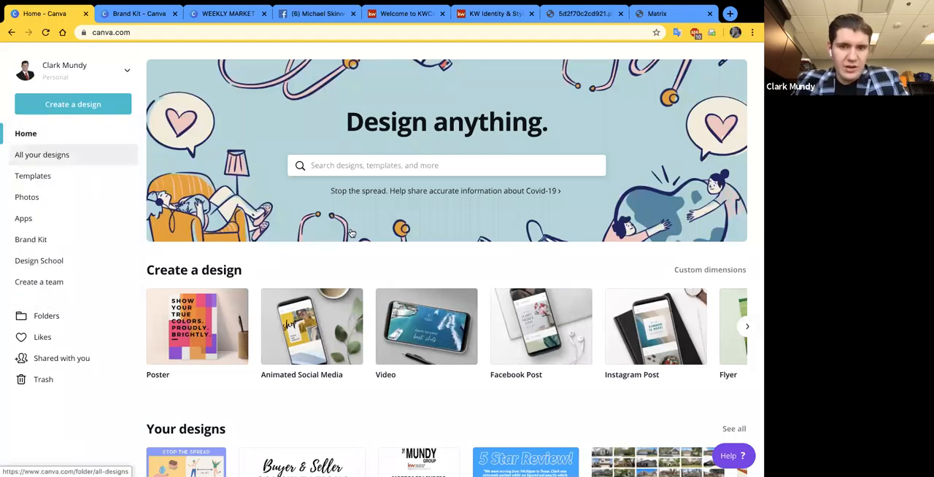
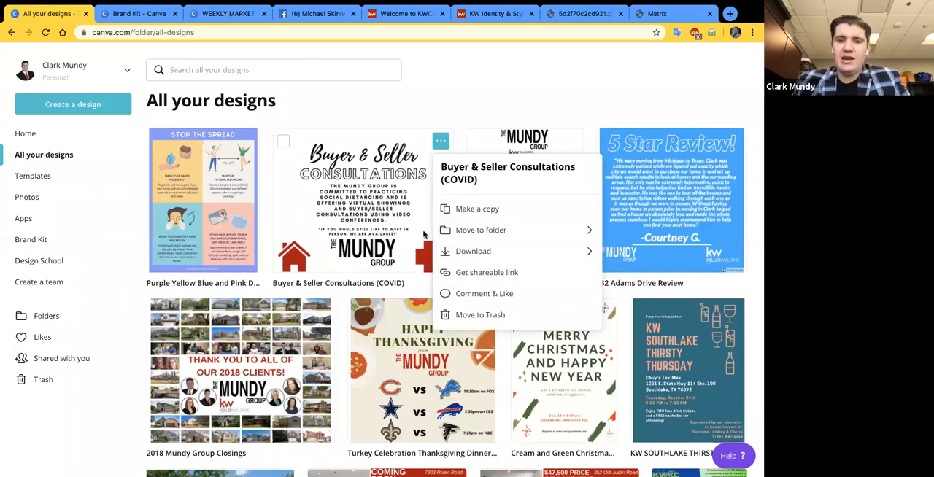
- Dismiss the options of the Buyer & Seller Consultations design and switch back to the WEEKLY MARKET RECAP design
click(642, 290)
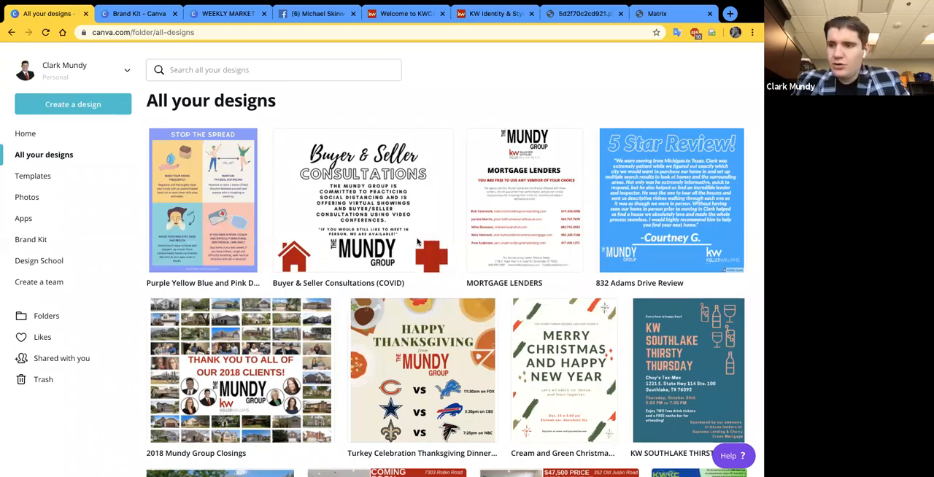
key(ctrl+Tab)
key(ctrl+Tab)
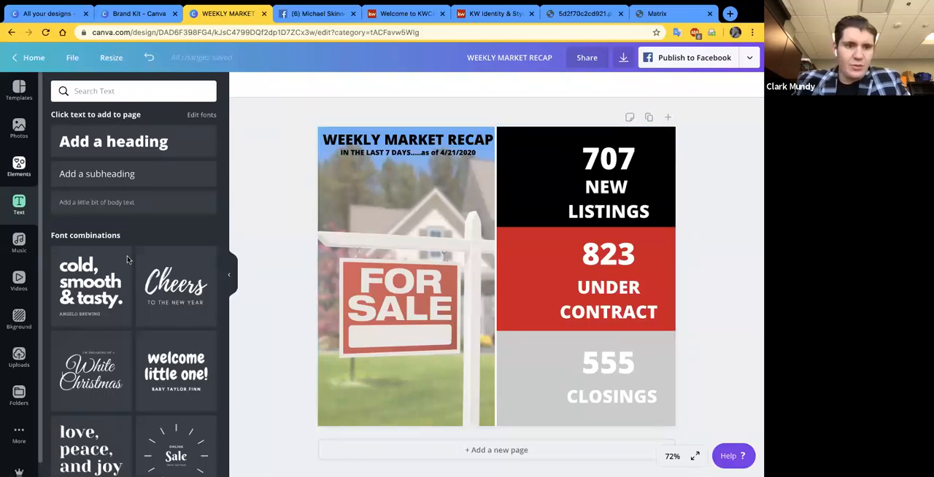
- Browse the element library's categories, from shapes, frames and charts to lines and hand-drawn graphics
scroll(127, 260, down, 3)
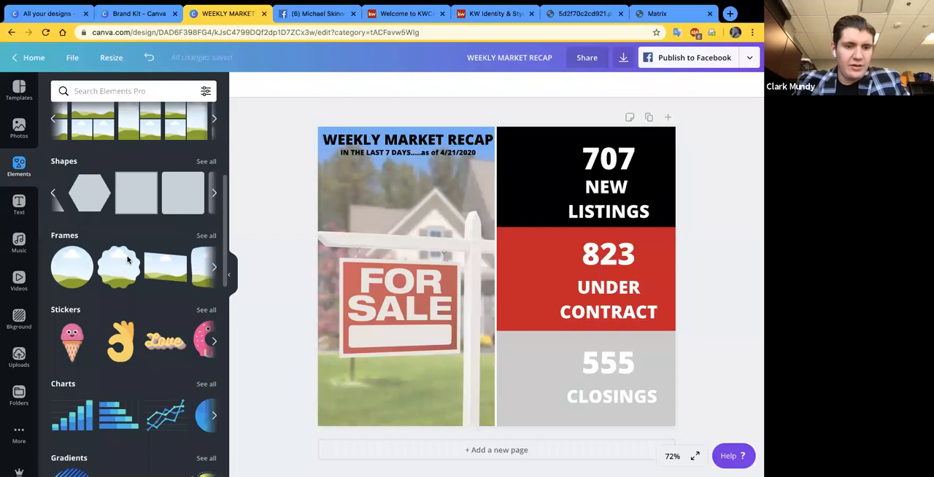
scroll(127, 260, down, 3)
scroll(131, 267, down, 3)
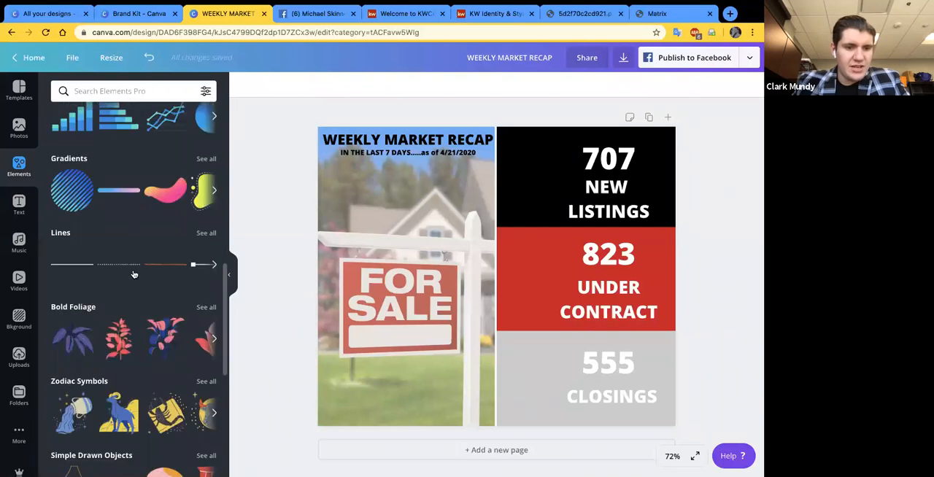
scroll(132, 422, down, 3)
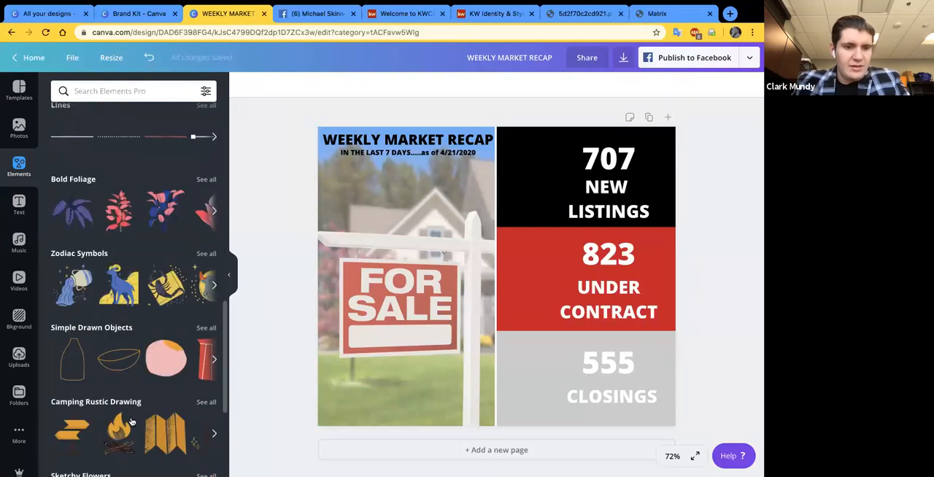
scroll(132, 422, down, 3)
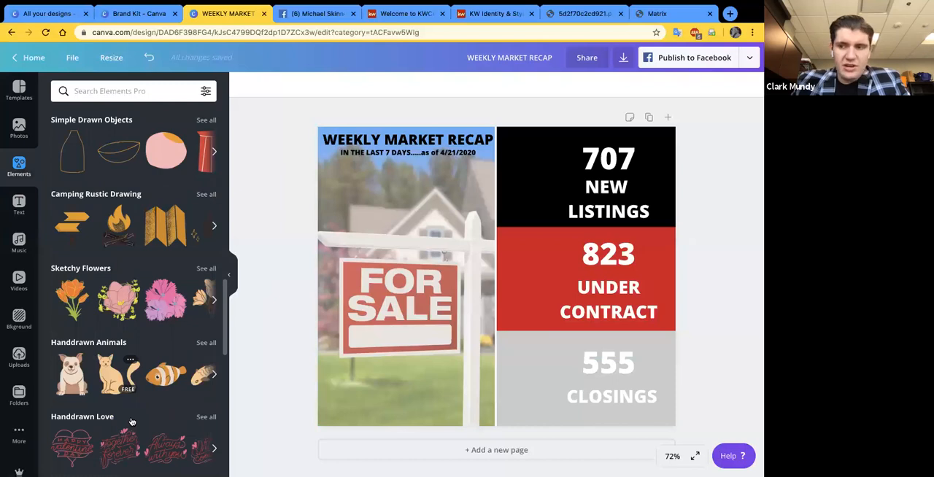
scroll(128, 362, down, 1)
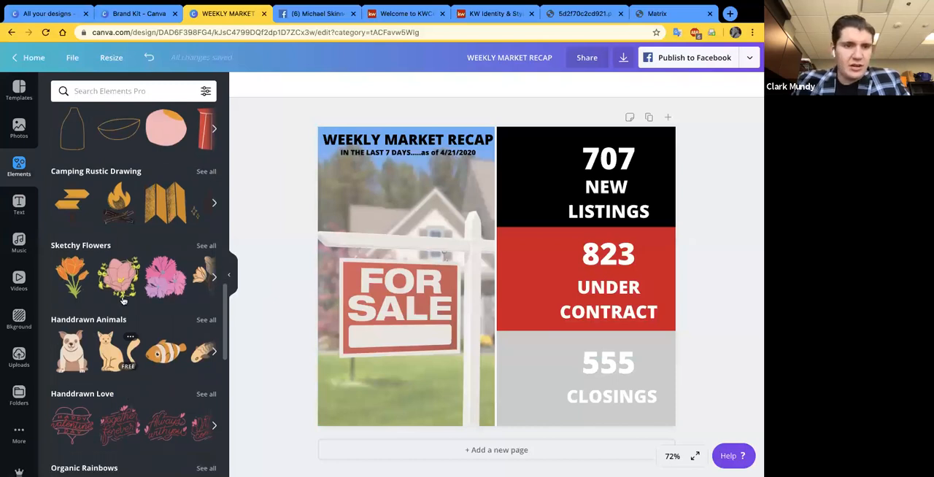
scroll(122, 300, down, 2)
scroll(120, 219, up, 10)
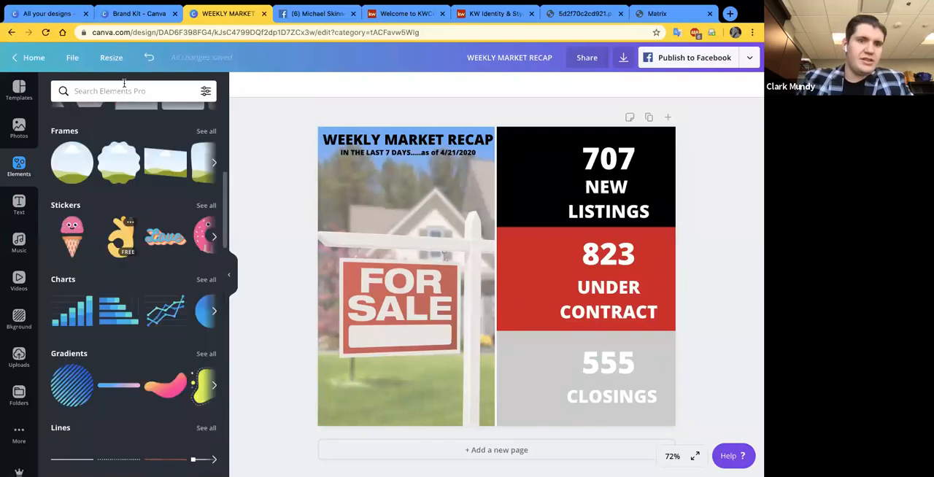
- Search the element library for "HOUSE" and look through the graphics
click(125, 86)
text(HOUSE)
key(Return)
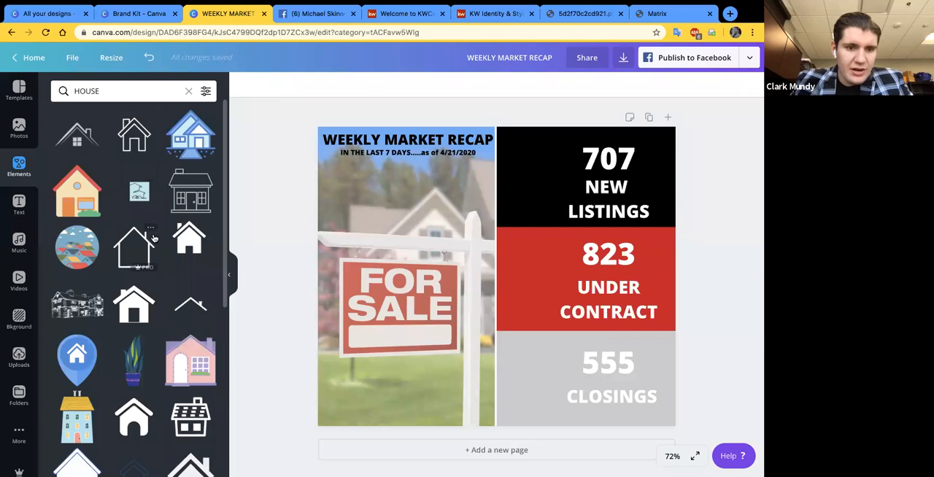
scroll(154, 238, down, 2)
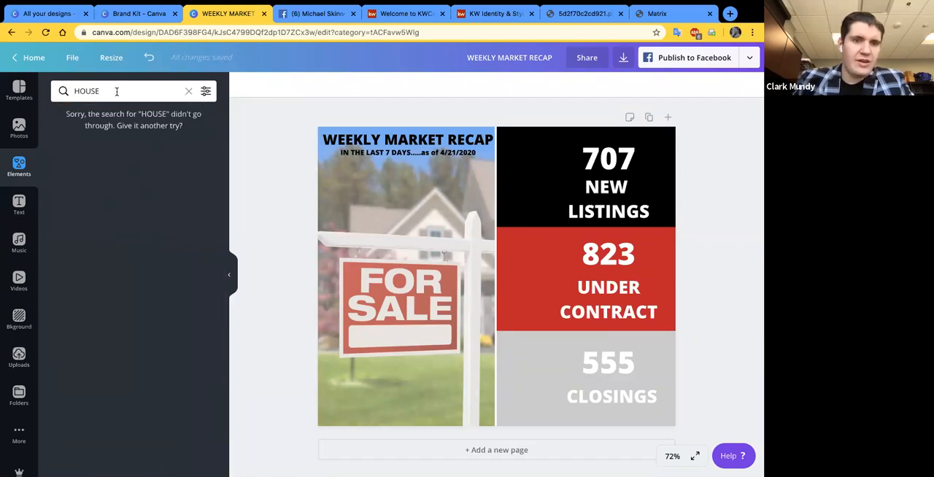
- Search the element library for "houses" instead and look through the house graphics
double_click(87, 91)
text(h)
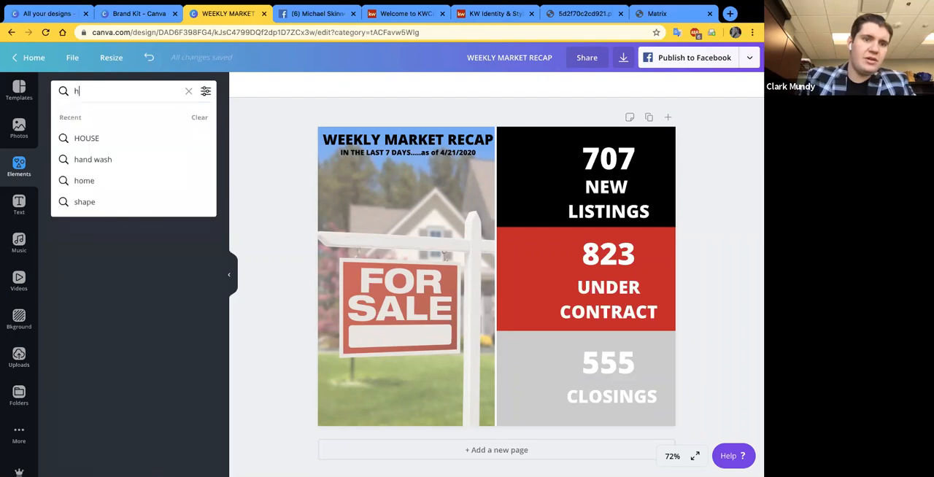
text(ouse)
key(Return)
click(121, 96)
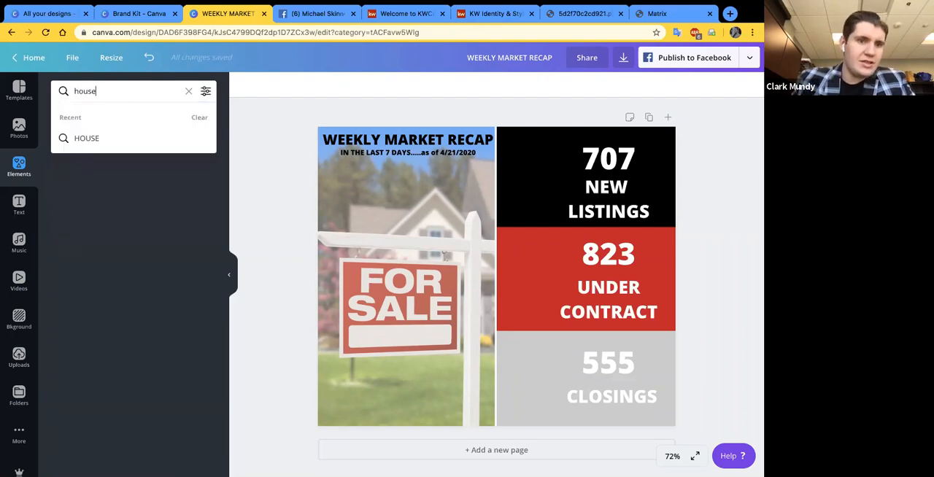
text(s)
key(Return)
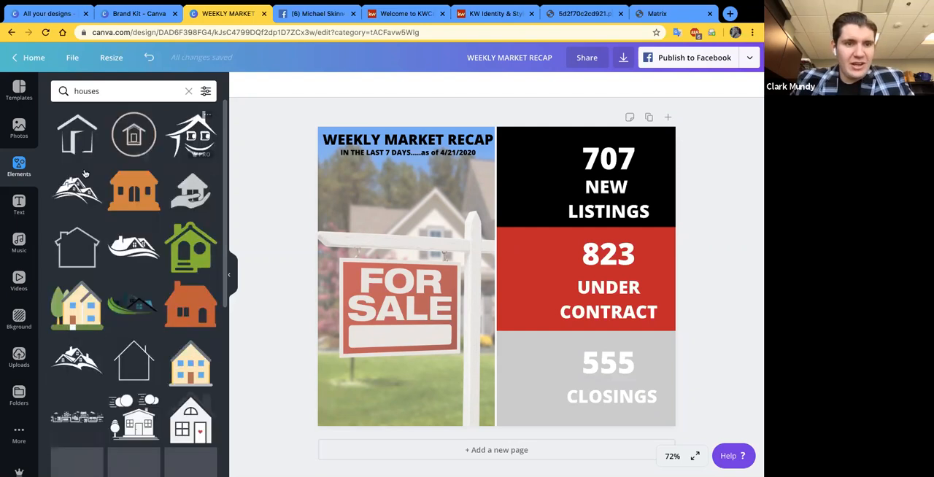
scroll(119, 248, down, 2)
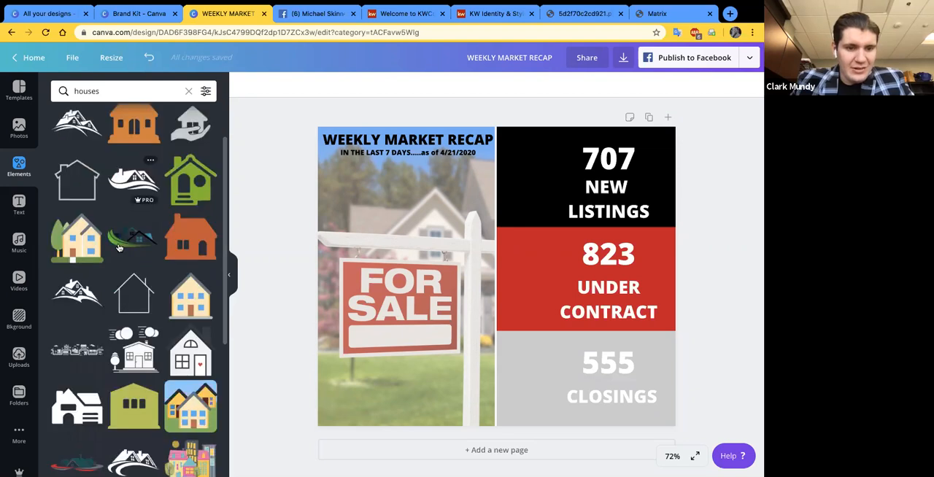
scroll(119, 249, down, 4)
- Clear the element search, add the recently used solid house icon to the design, and color it Keller Williams white
click(190, 93)
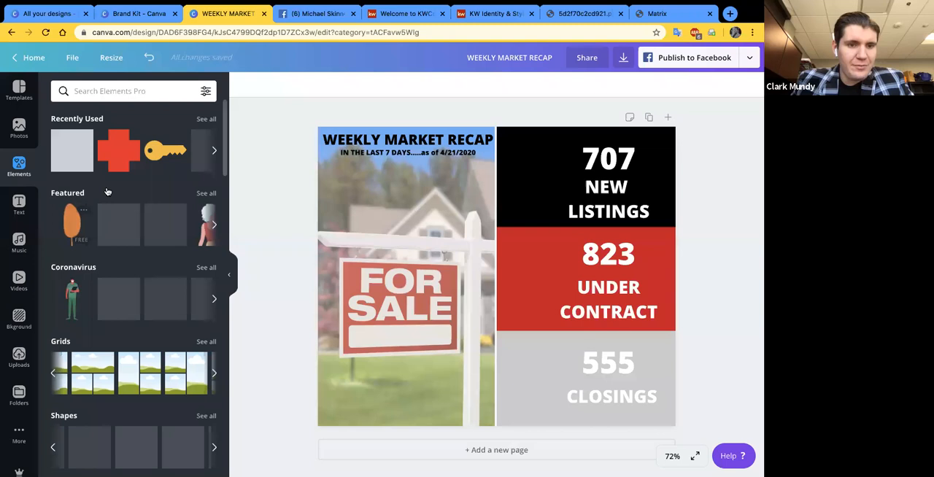
scroll(159, 149, right, 2)
click(156, 146)
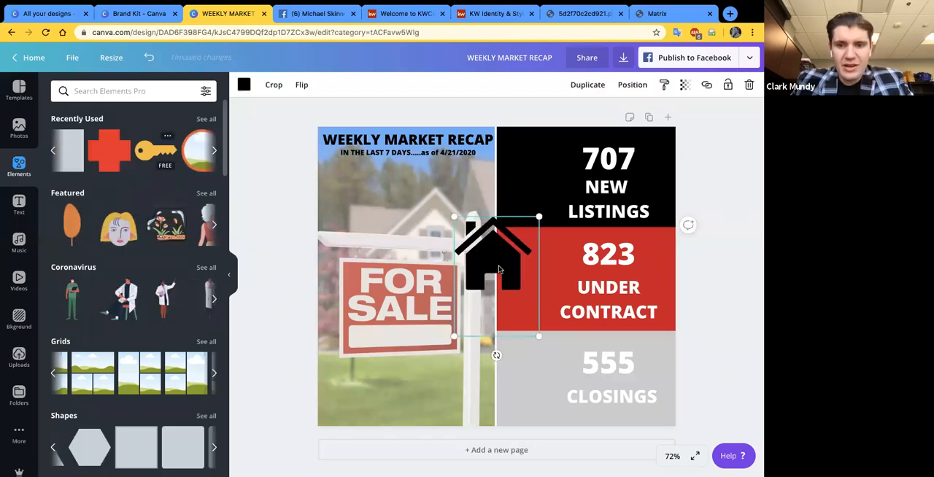
click(244, 86)
click(204, 246)
- Place the white house icon in the black block beside 707 NEW LISTINGS and size it to about 150 px wide
drag(495, 253, 536, 185)
drag(497, 145, 536, 187)
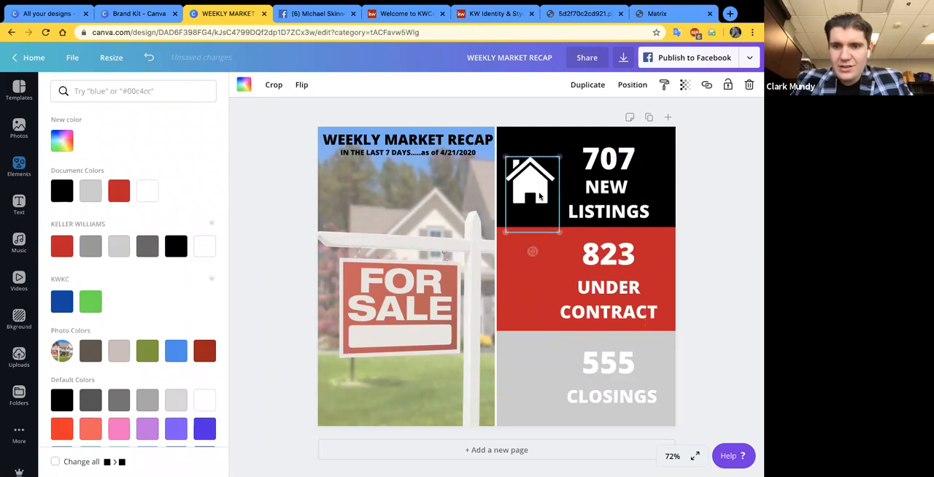
drag(570, 236, 572, 239)
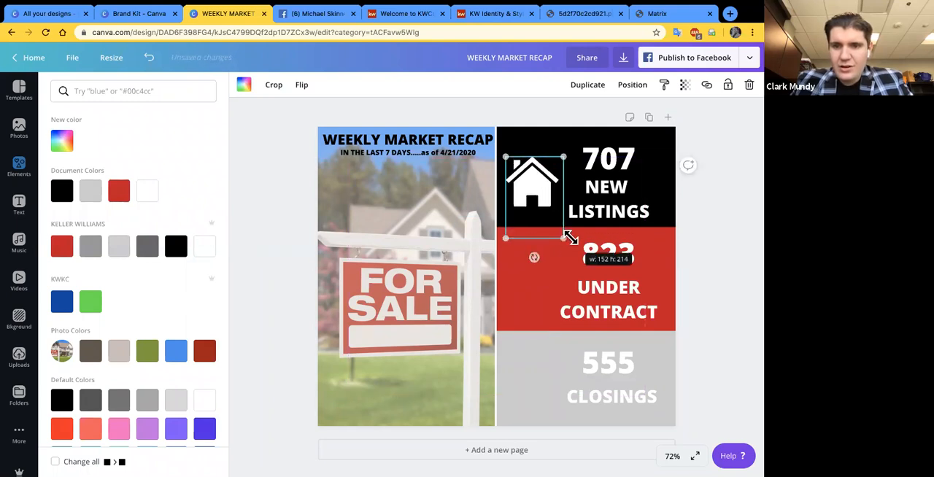
click(705, 215)
click(532, 175)
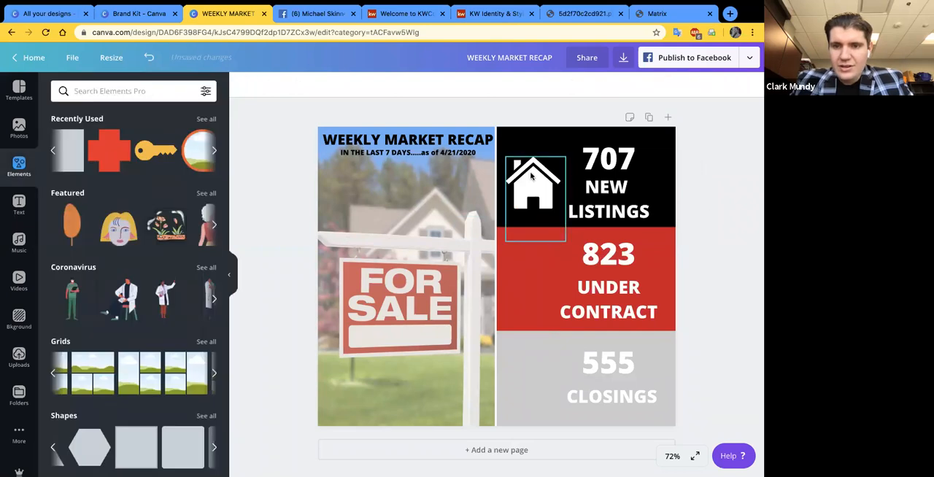
click(726, 205)
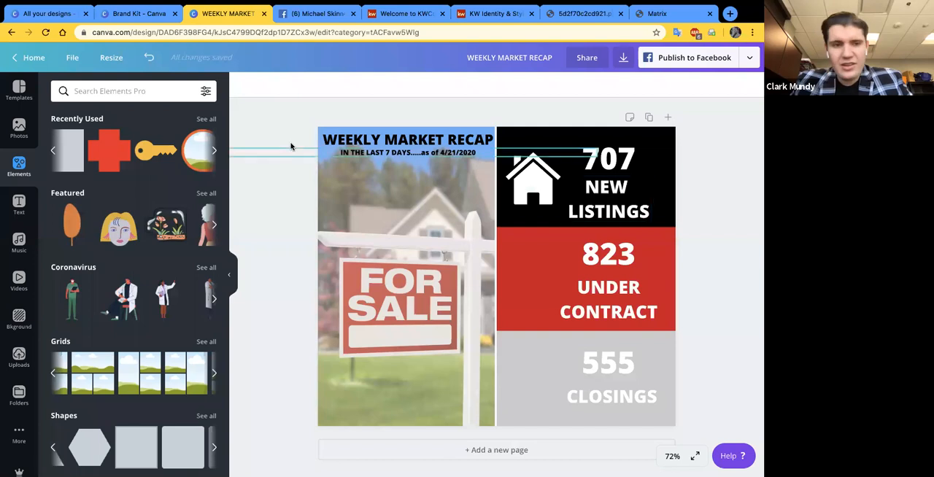
- Search the element library for "contract", check the available search filters, and rerun the search
click(132, 90)
text(contract)
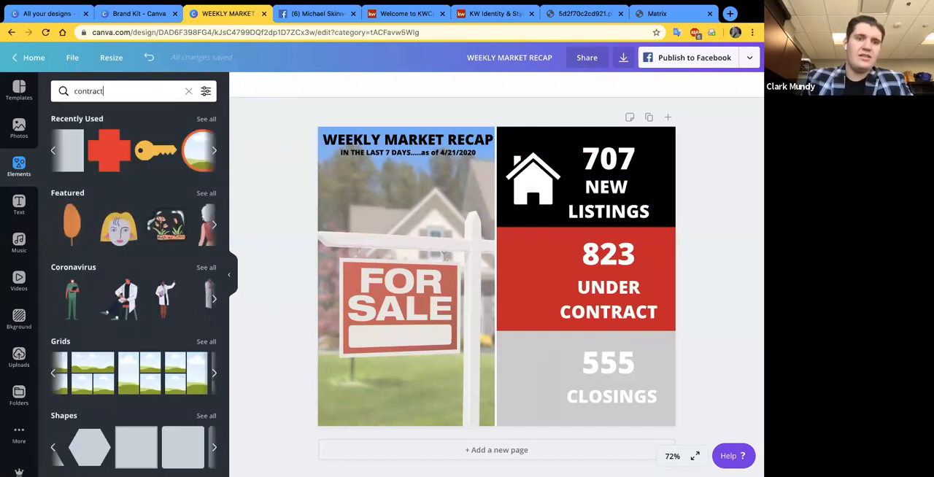
key(Return)
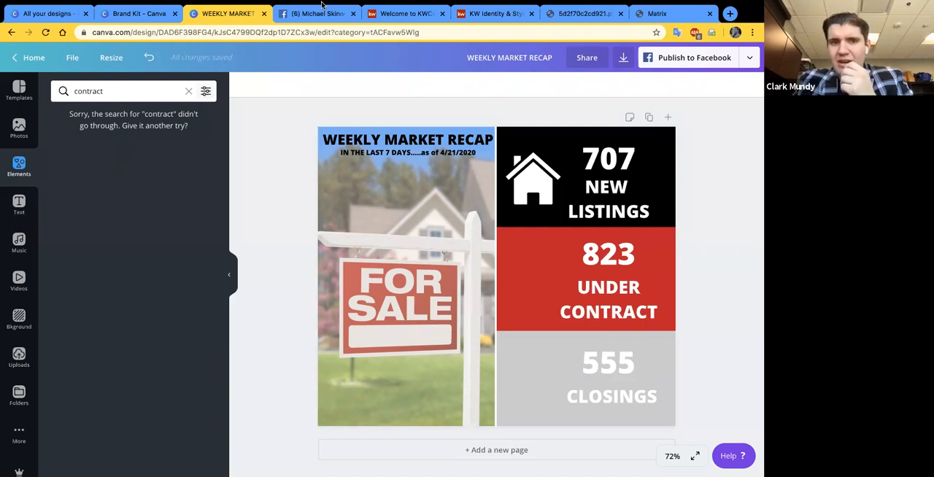
click(207, 93)
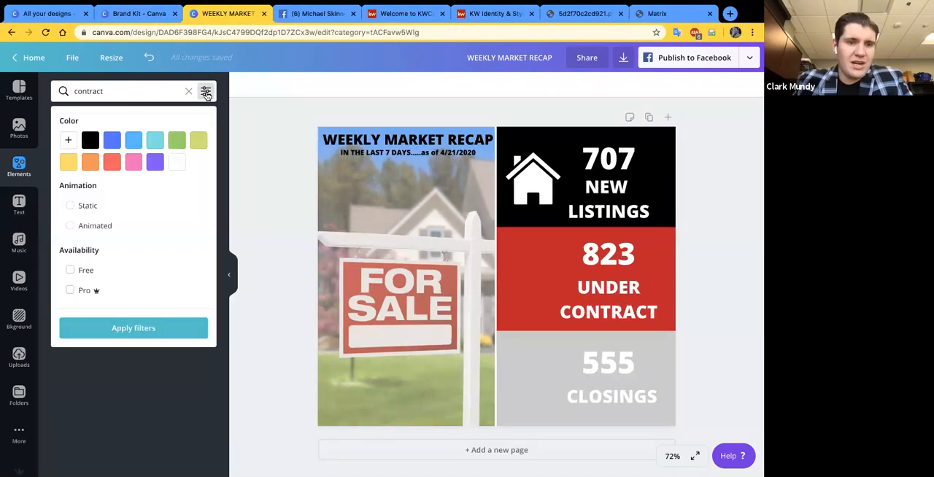
click(153, 87)
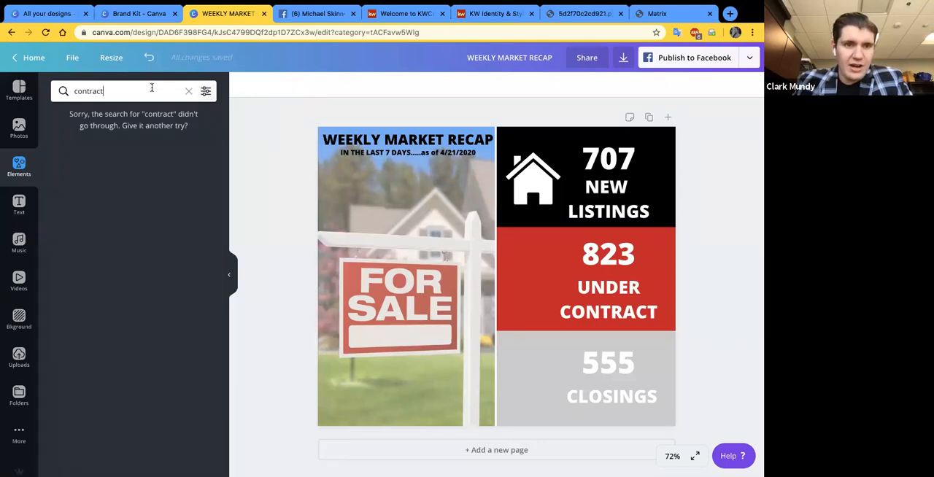
click(207, 92)
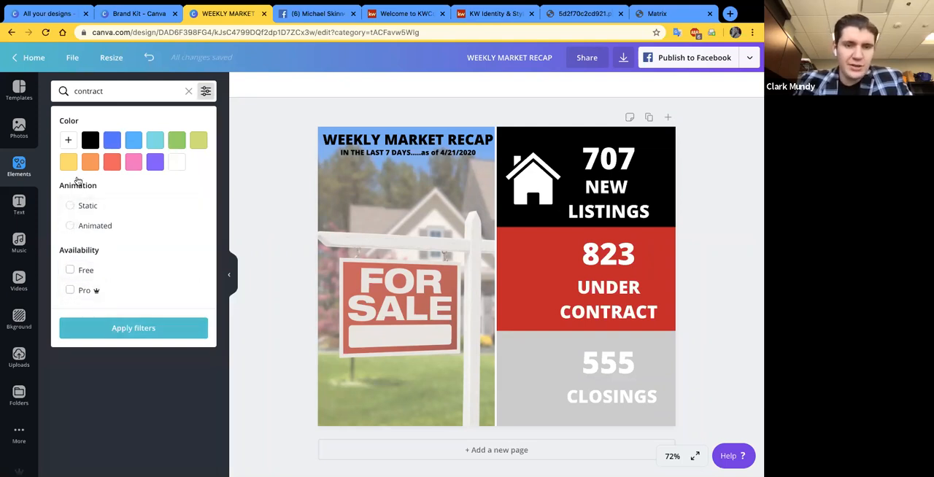
click(144, 92)
key(Return)
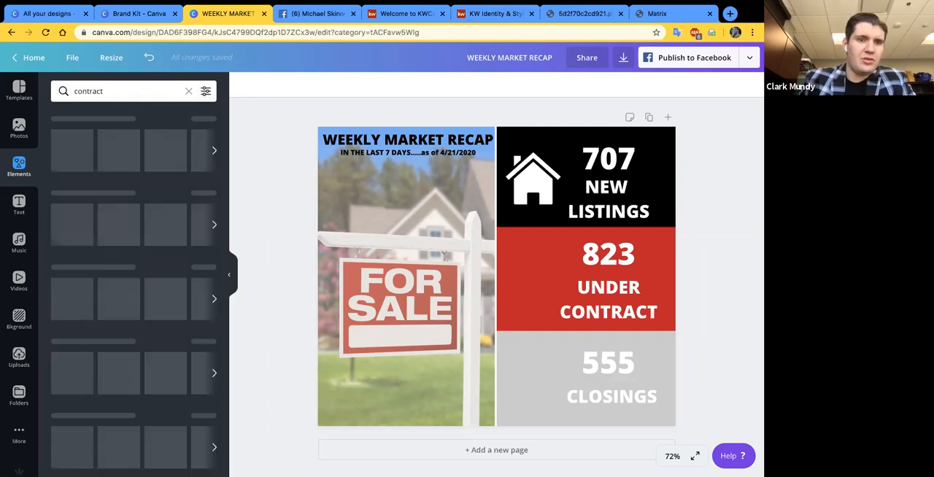
- View the Brand Kit page briefly, return to the design, close the Brand Kit page, and retry the "contract" search
click(145, 13)
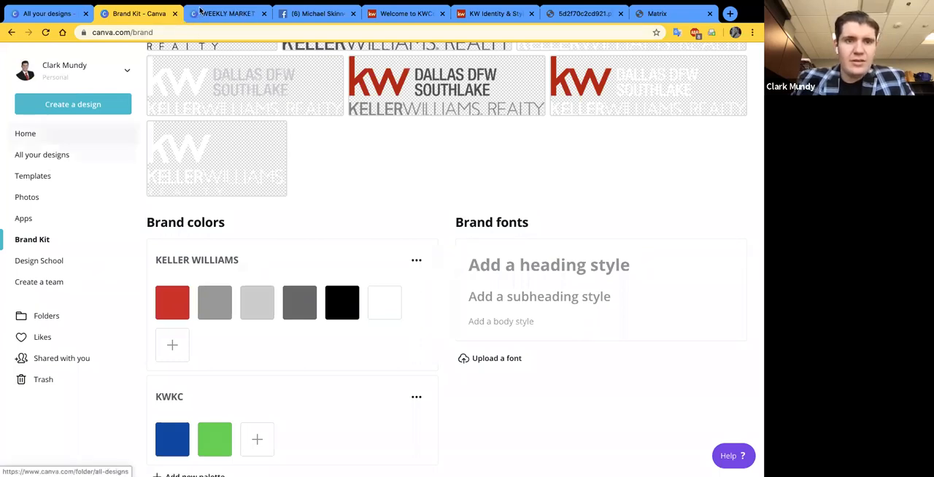
click(226, 14)
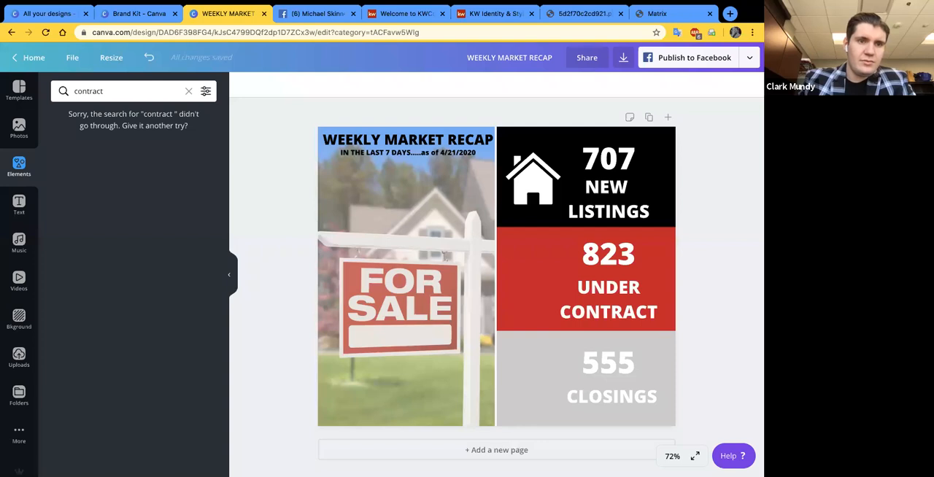
click(175, 14)
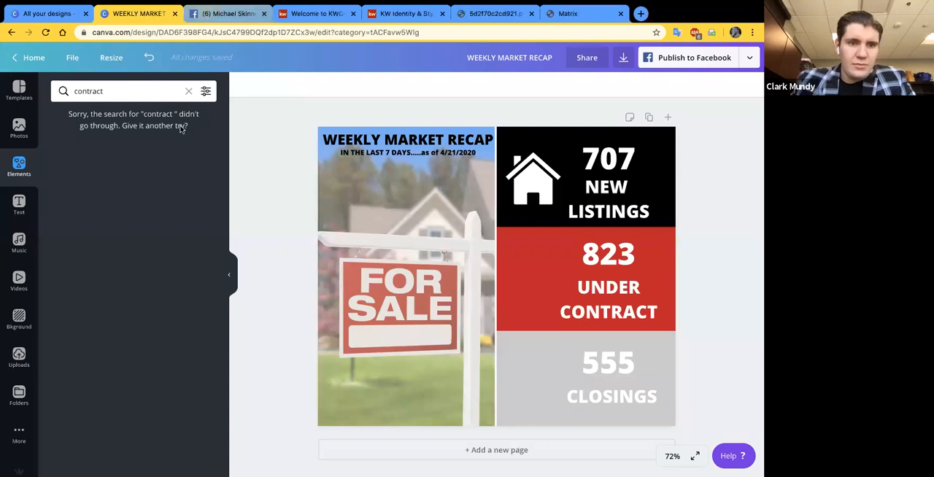
key(BackSpace)
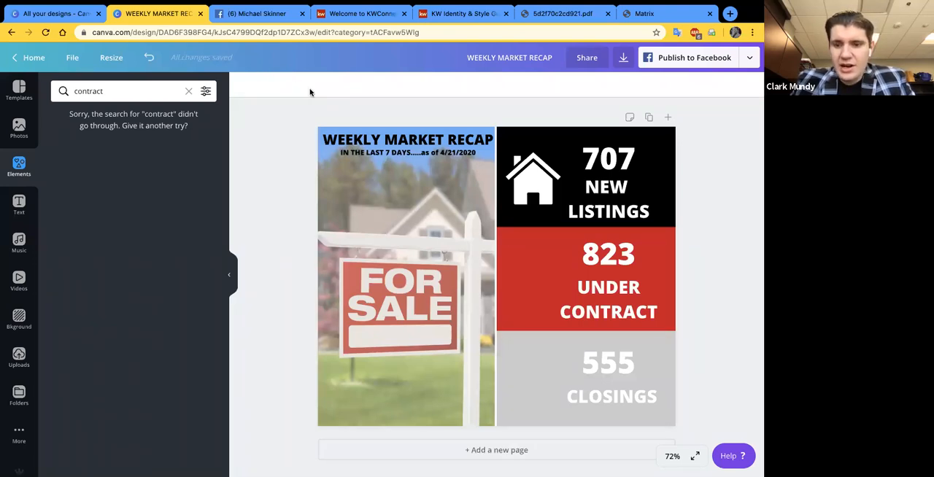
- Preview the market recap design in full screen, and return to the editor
click(696, 457)
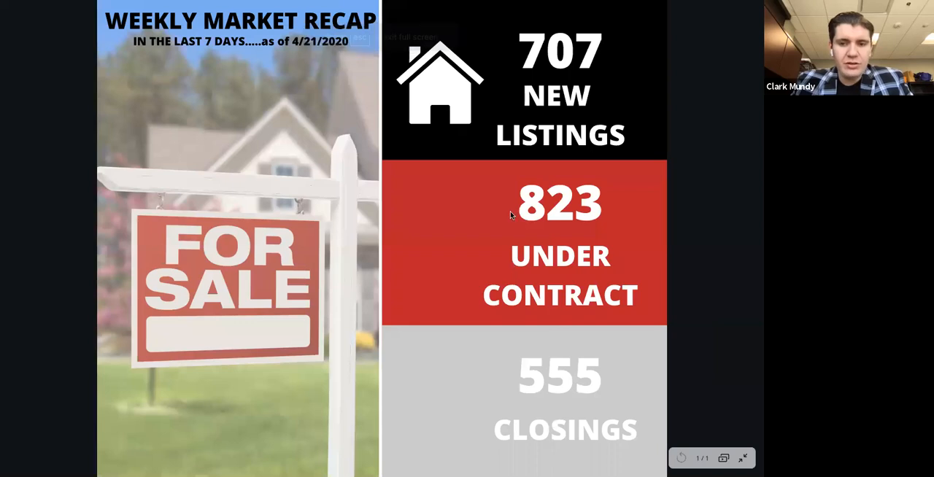
key(Escape)
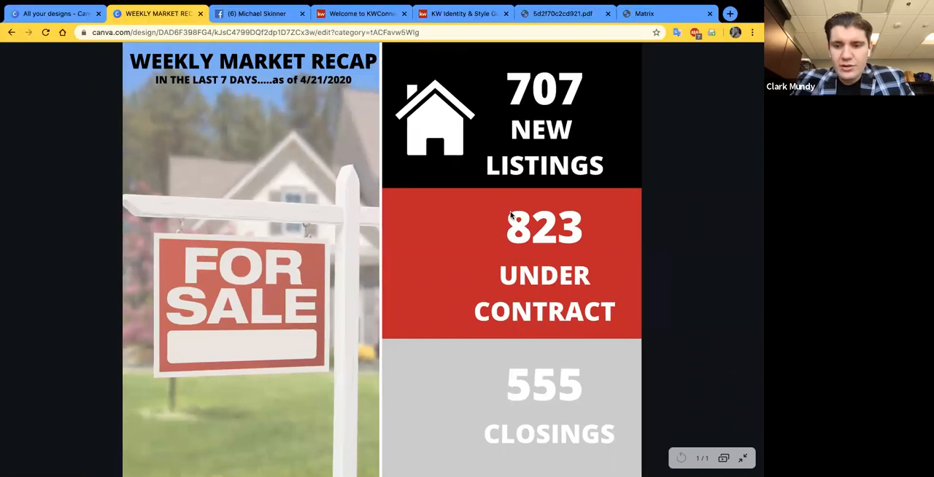
key(Escape)
- Set the canvas zoom to Fill and present the market recap design in full screen again
click(673, 457)
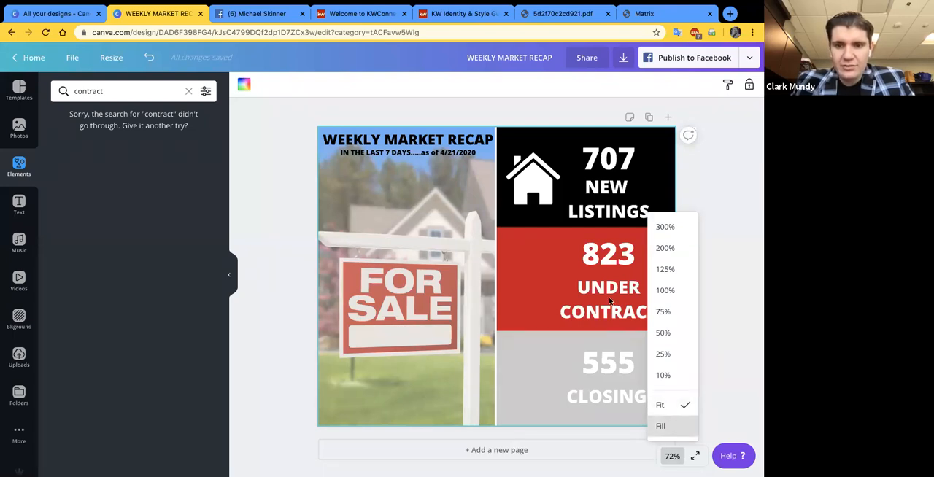
click(665, 426)
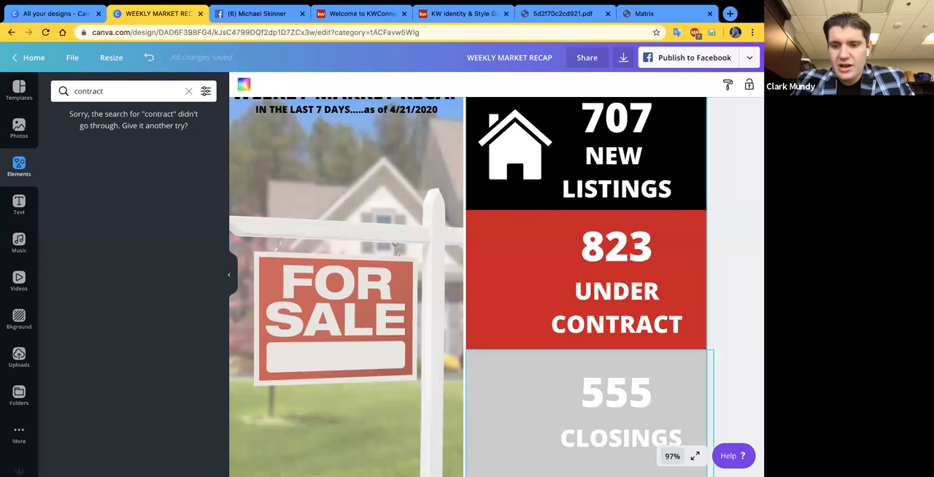
click(695, 456)
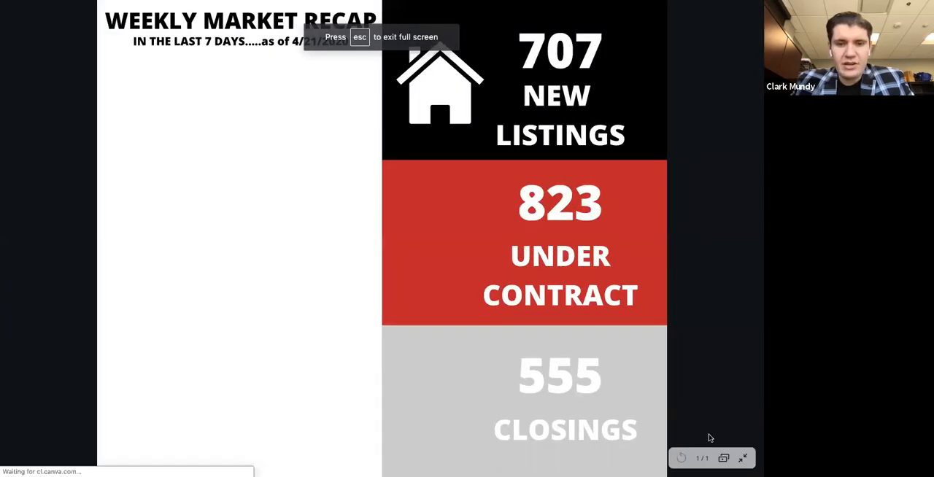
- Exit the full-screen preview, try canvas zoom levels of 75% and 100%, and collapse the element library
key(Escape)
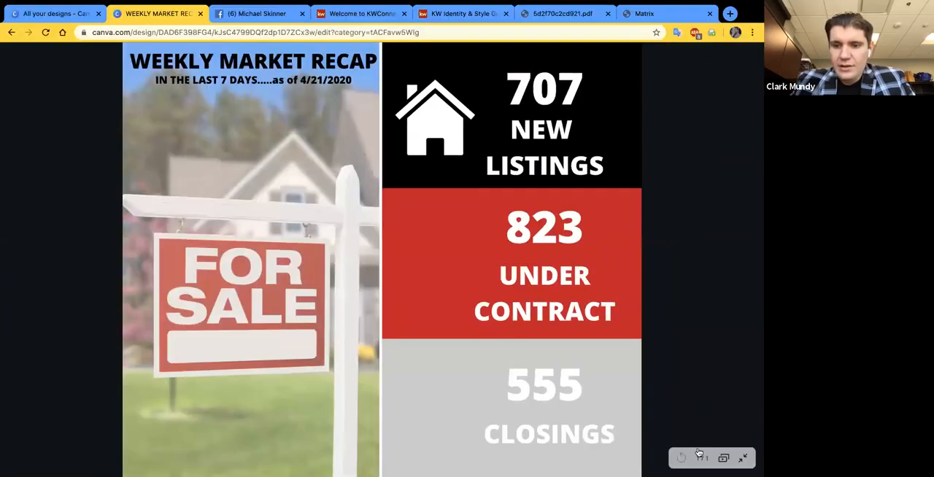
key(Escape)
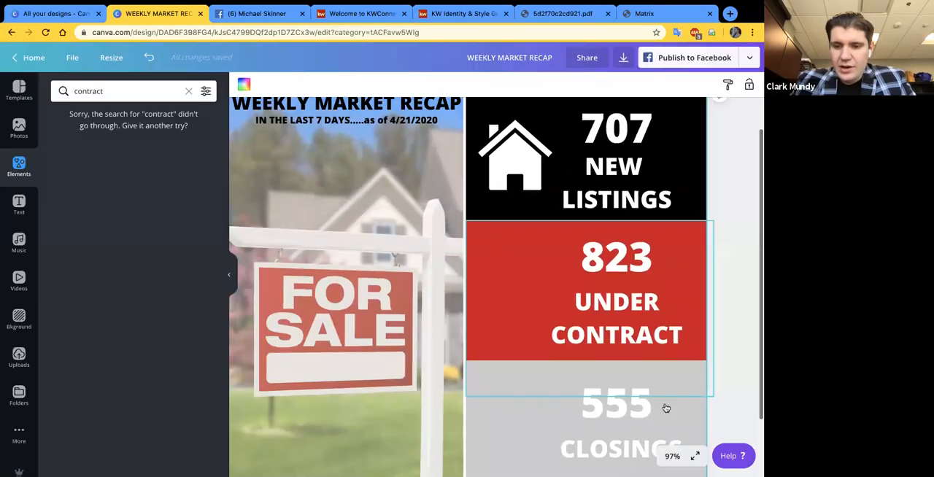
click(673, 456)
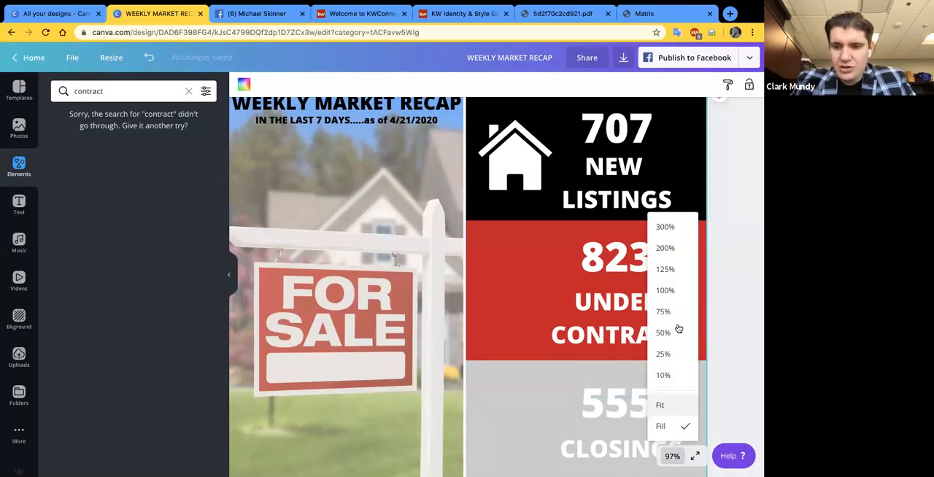
click(677, 313)
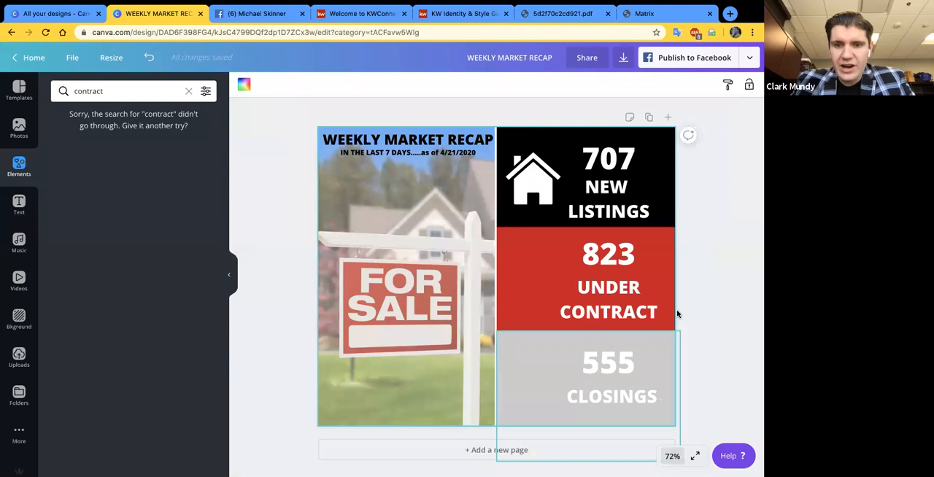
click(672, 457)
click(674, 312)
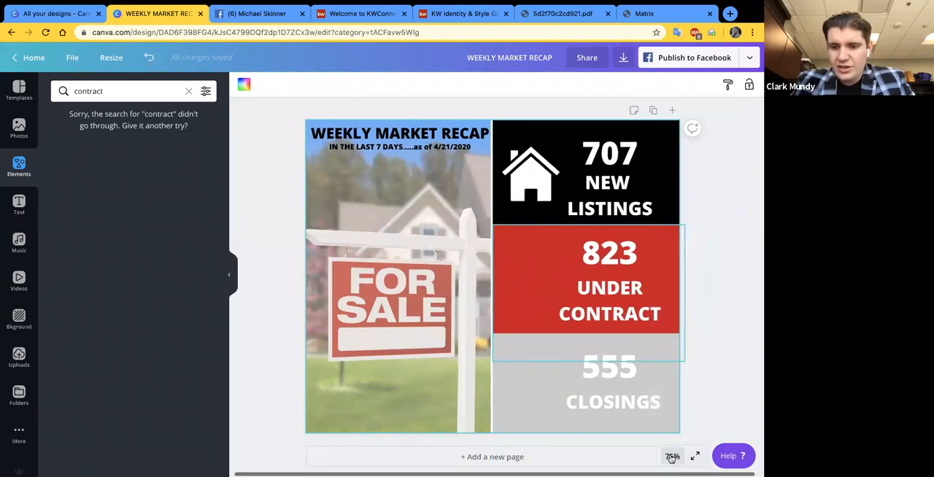
click(669, 458)
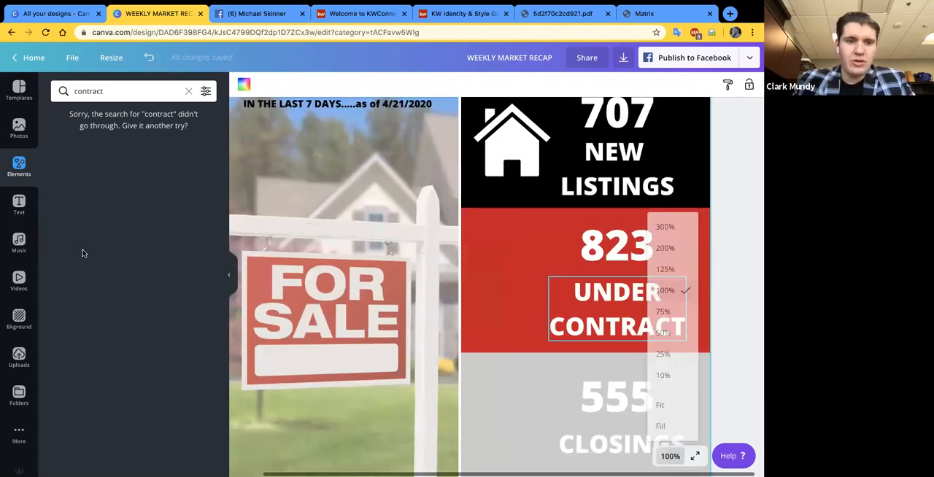
click(229, 276)
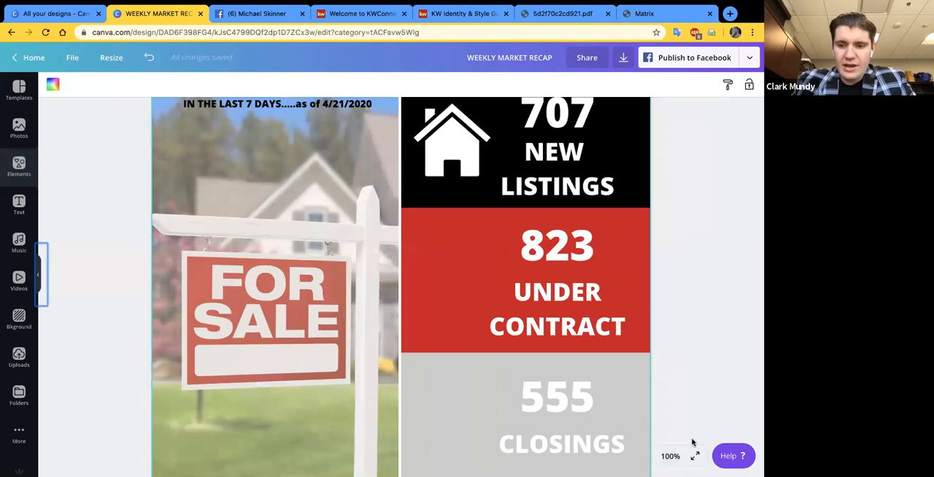
- Zoom the design to 300% and examine the white gap between the photo and the colored blocks
click(673, 457)
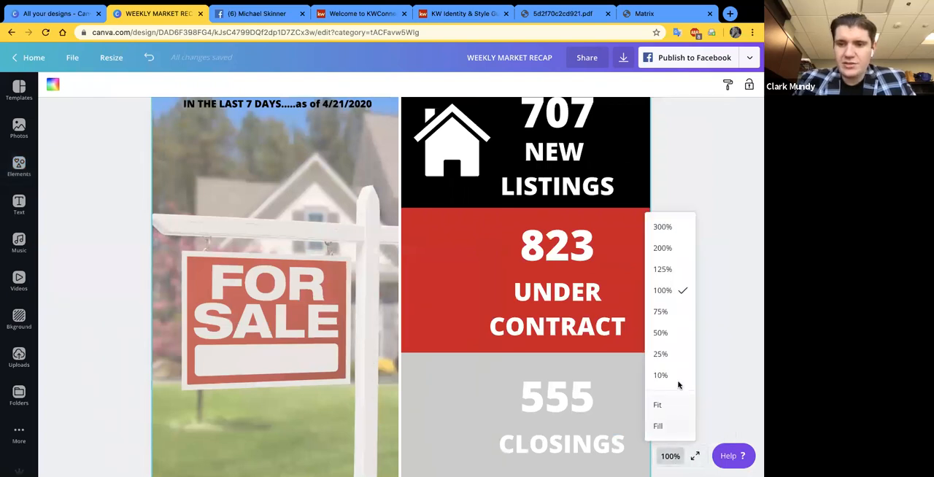
click(676, 228)
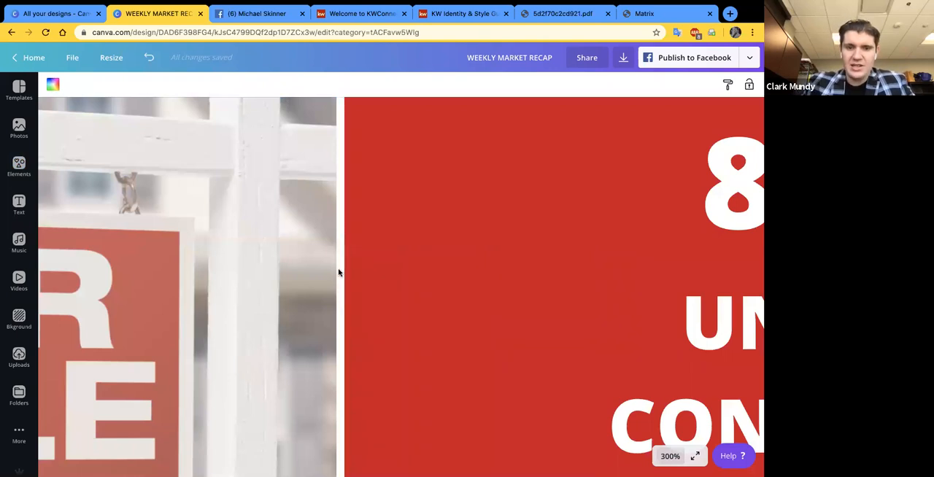
scroll(338, 271, up, 3)
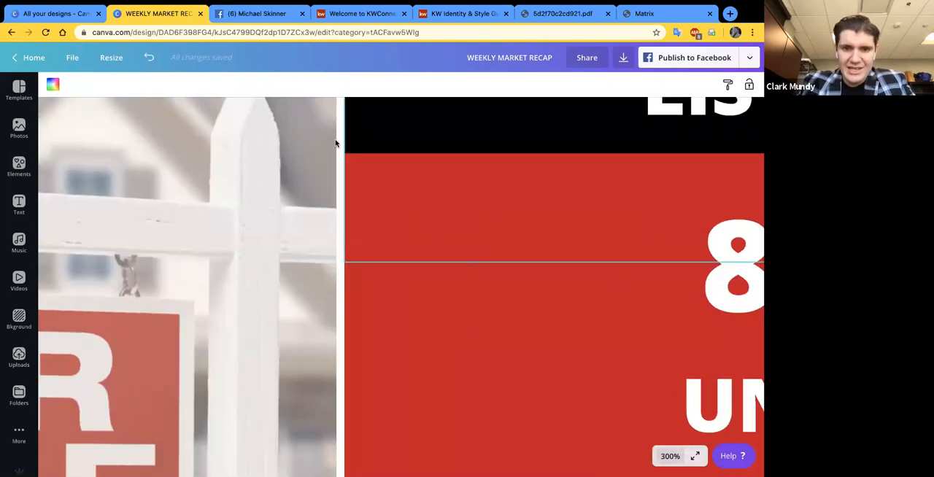
scroll(342, 146, up, 4)
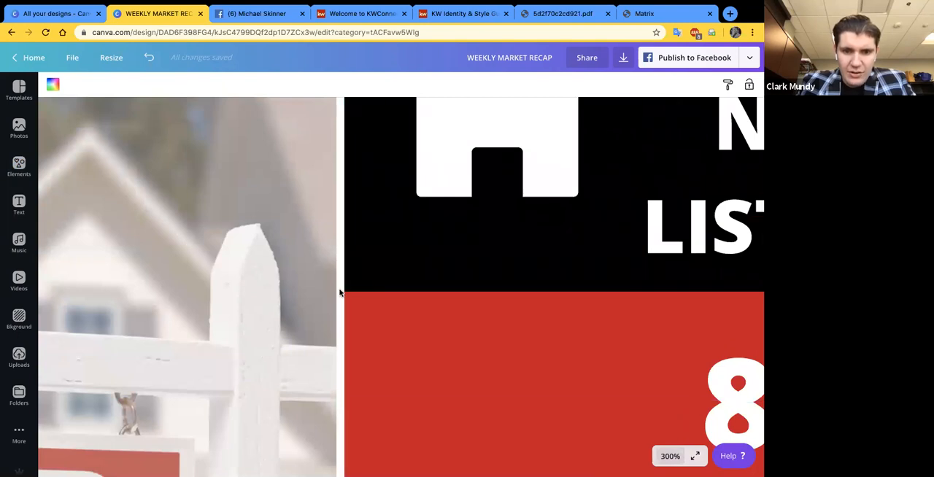
scroll(341, 298, down, 10)
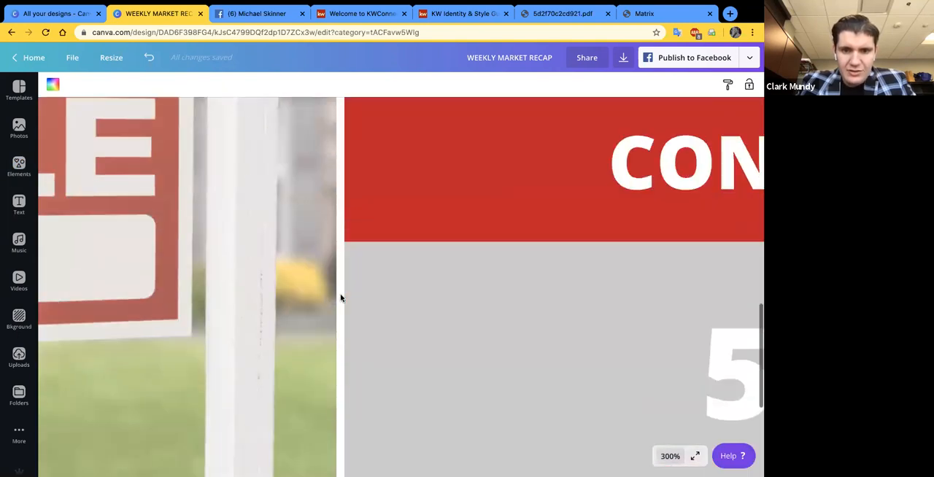
- Nudge the gray closings block slightly toward the photo, and fit the whole page in view
click(355, 239)
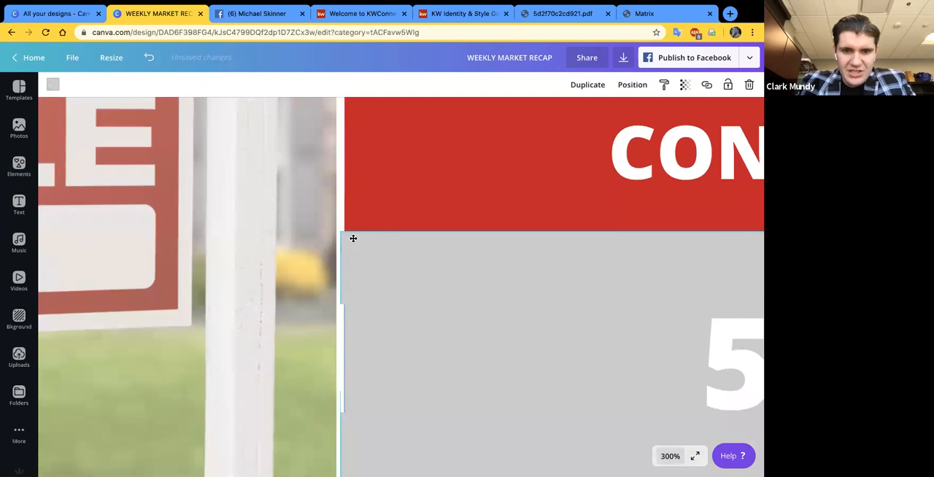
click(307, 243)
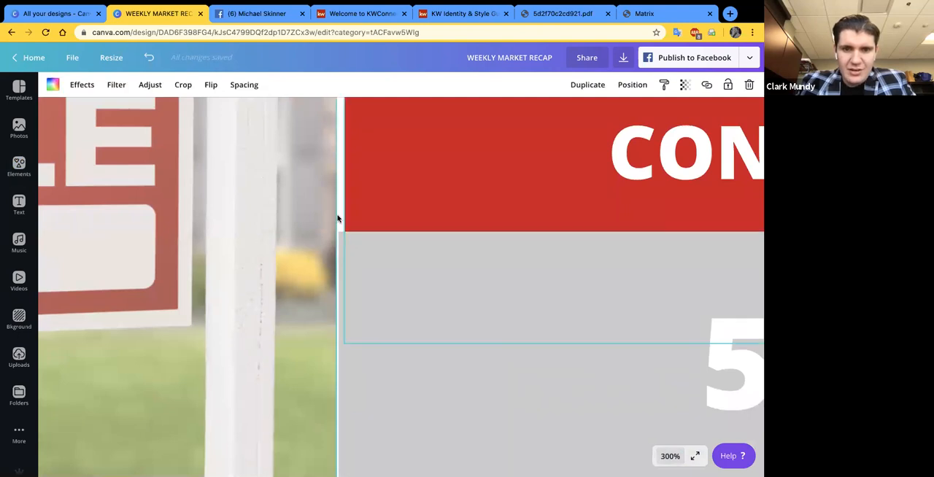
scroll(350, 229, up, 2)
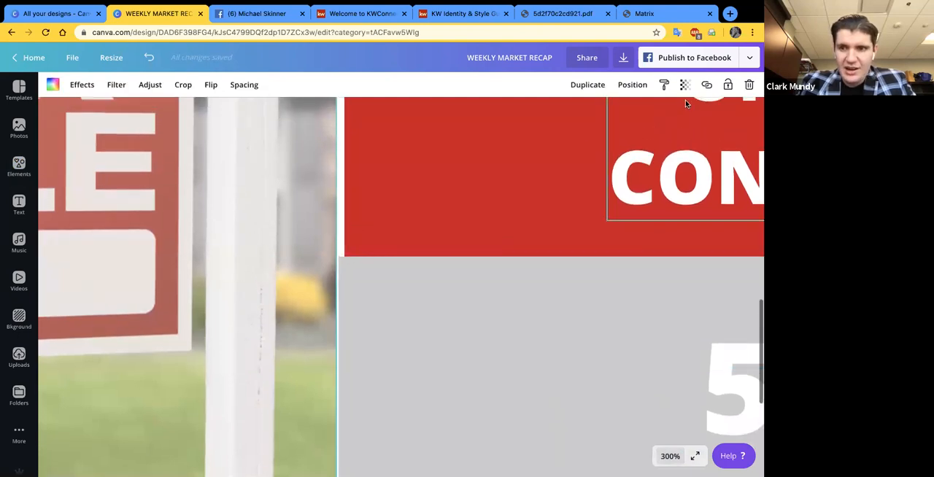
click(669, 456)
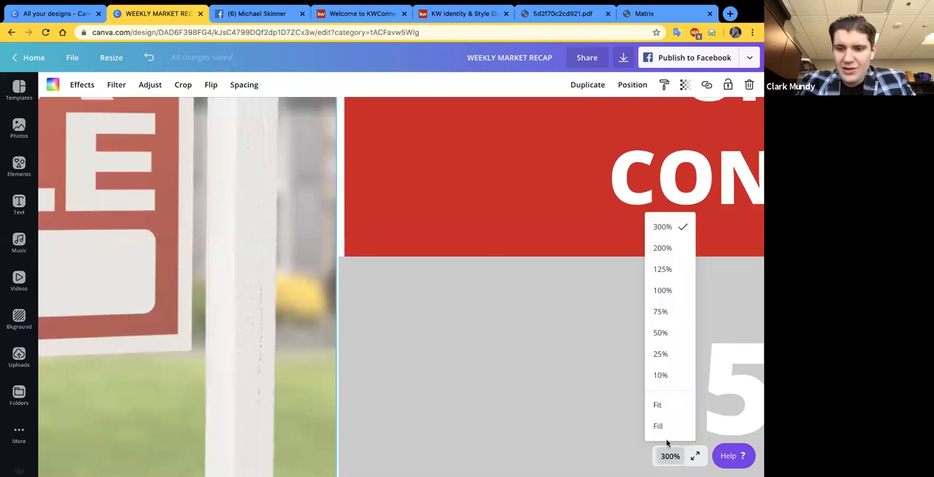
click(659, 405)
click(636, 357)
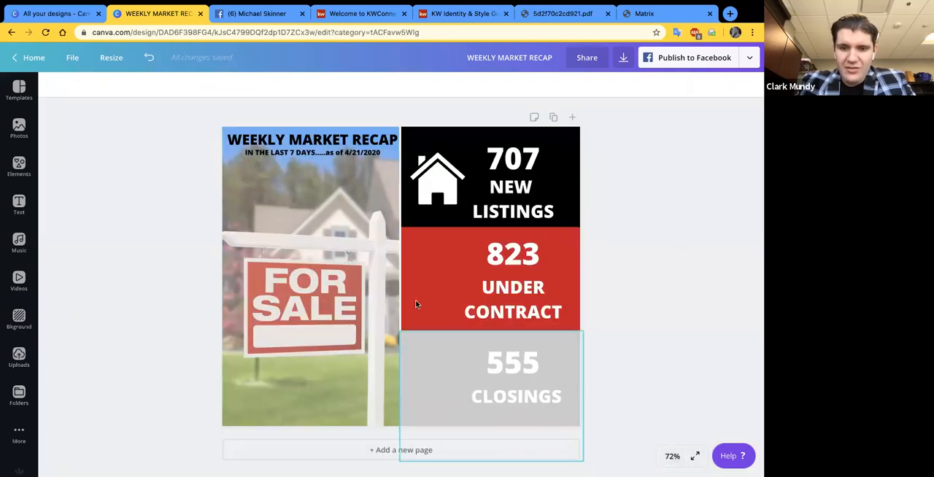
- Align the gray closings block's photo-side edge with the red block above it, and fit the whole page in view
click(452, 371)
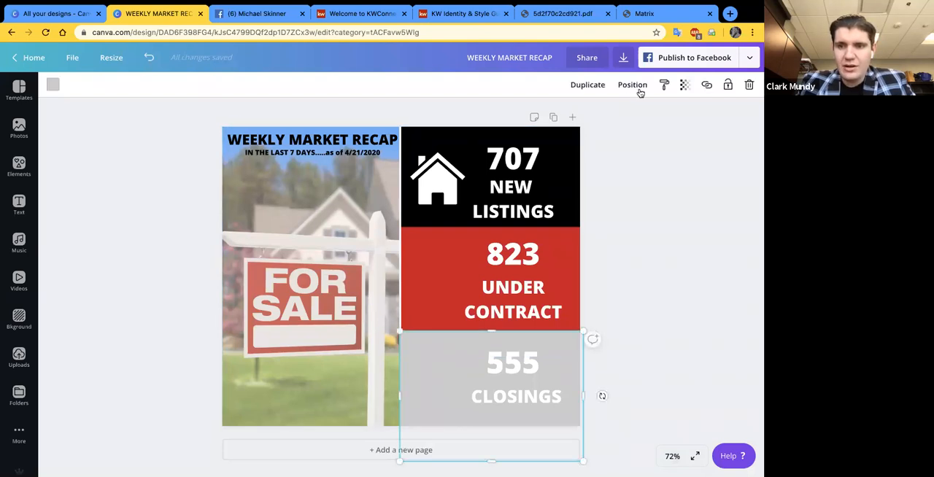
click(673, 457)
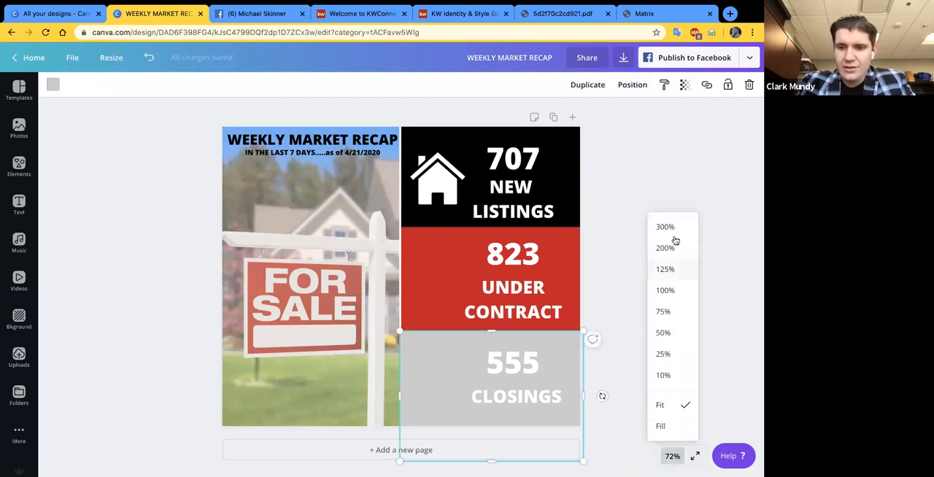
click(674, 228)
scroll(490, 364, down, 5)
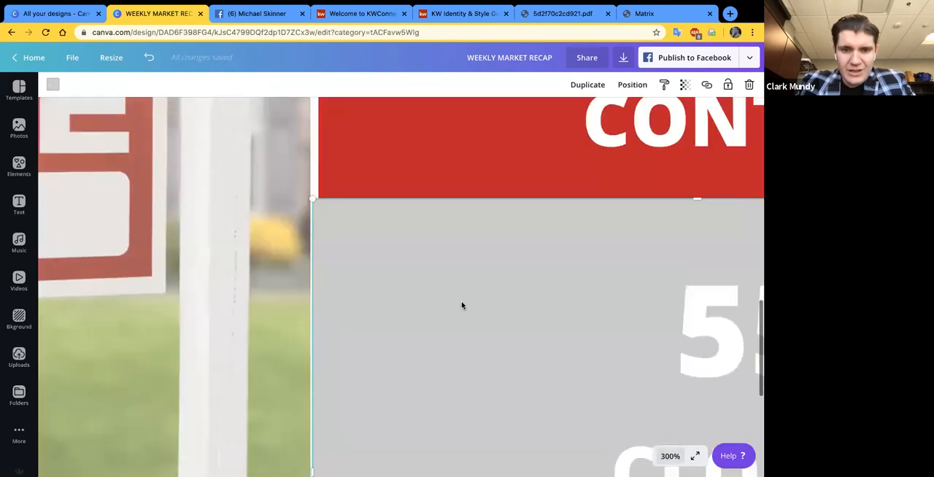
drag(467, 303, 470, 302)
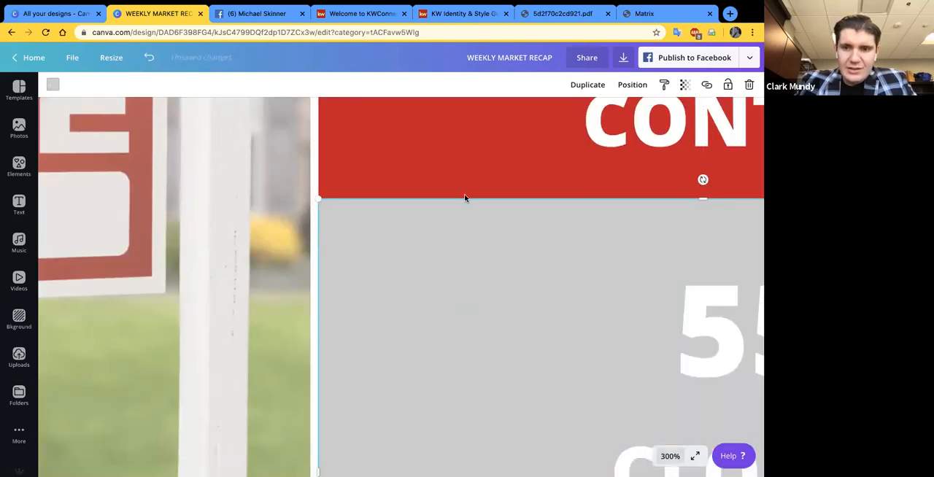
click(676, 457)
click(660, 406)
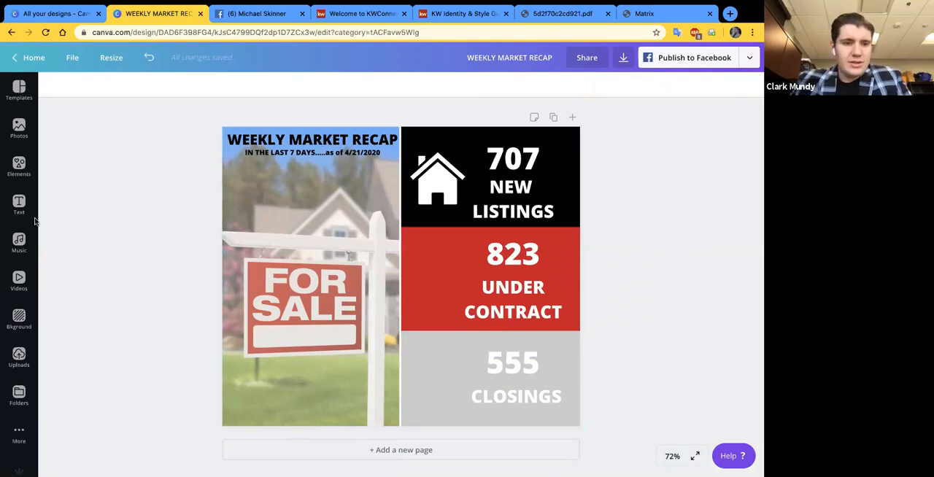
- Reopen the element library and search for "contract"
click(19, 167)
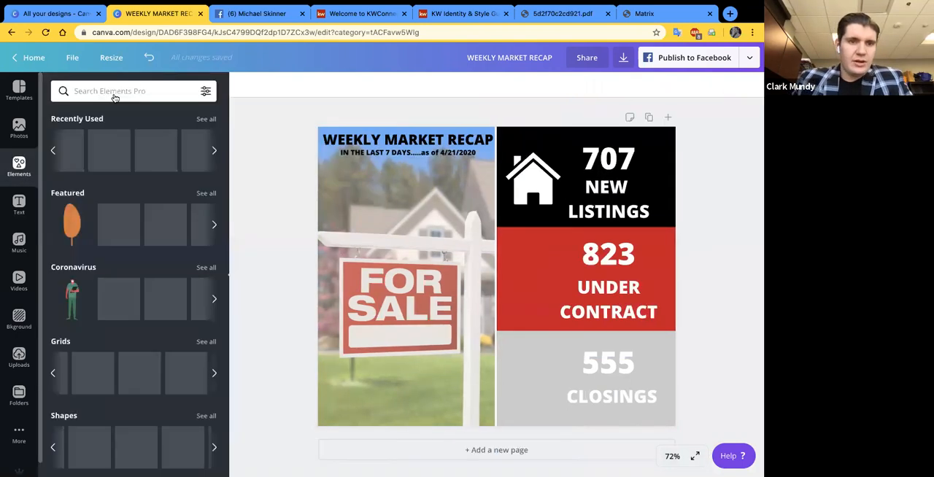
click(117, 91)
text(co)
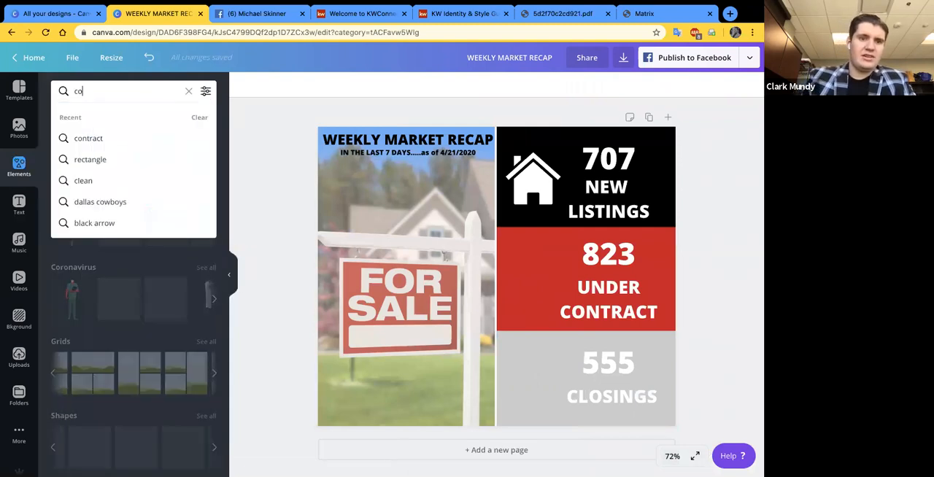
text(ntract)
key(Return)
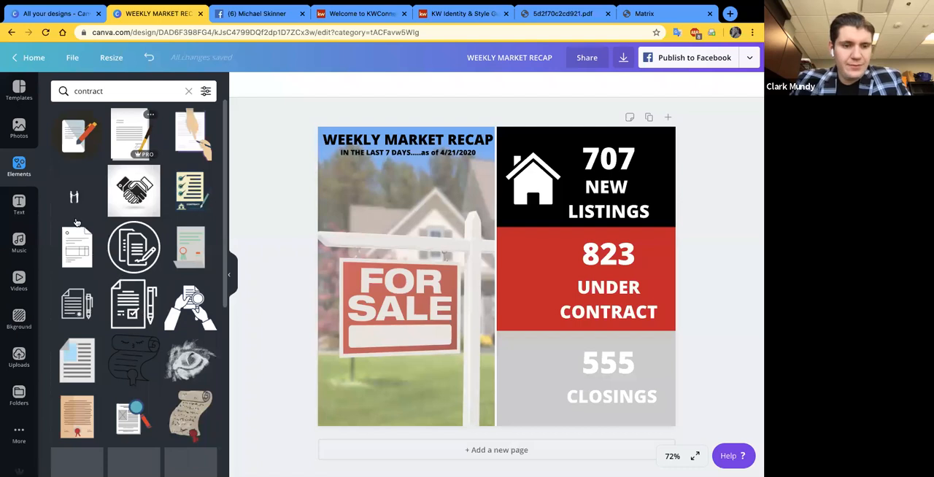
- Find a contract icon showing a signed document with a pen in the results and add it to the design
scroll(124, 295, down, 1)
scroll(128, 292, down, 5)
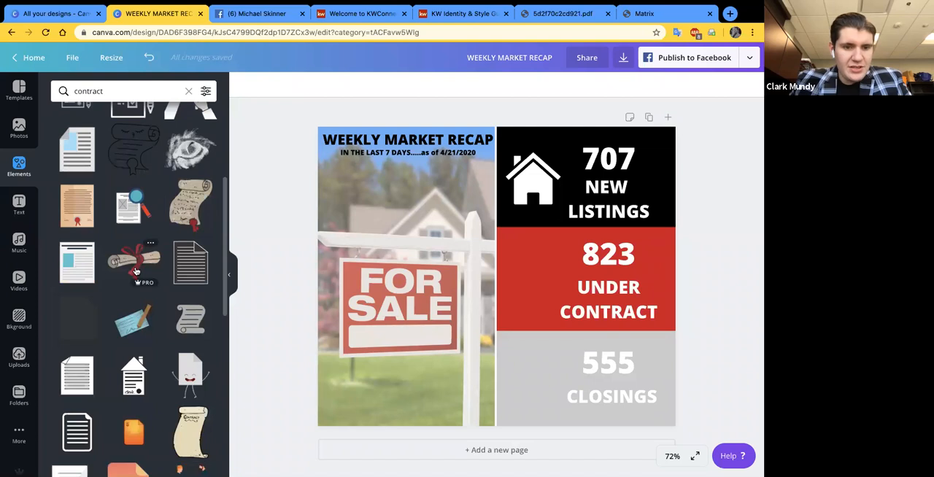
scroll(136, 270, down, 2)
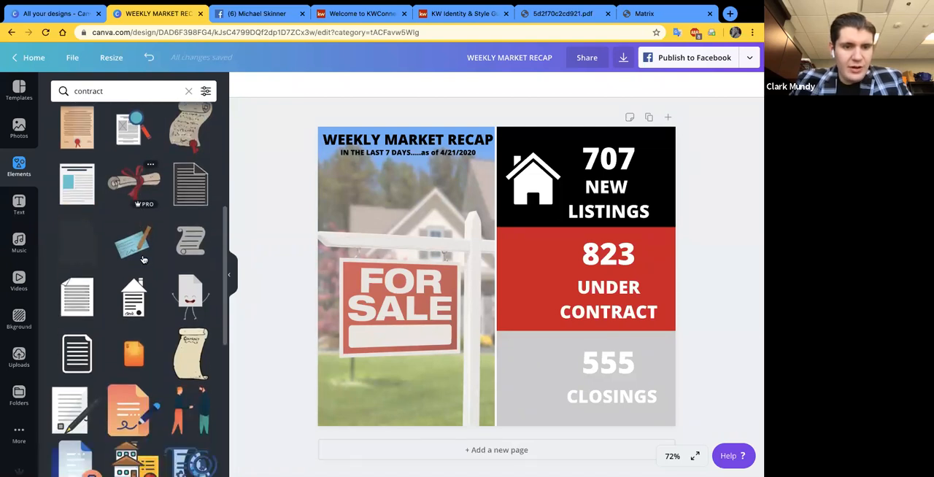
scroll(144, 260, down, 8)
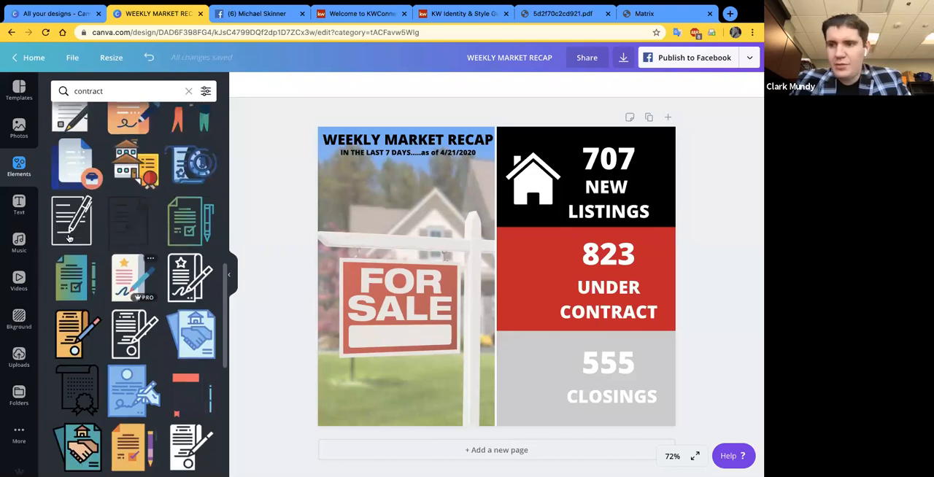
scroll(131, 328, down, 1)
click(192, 413)
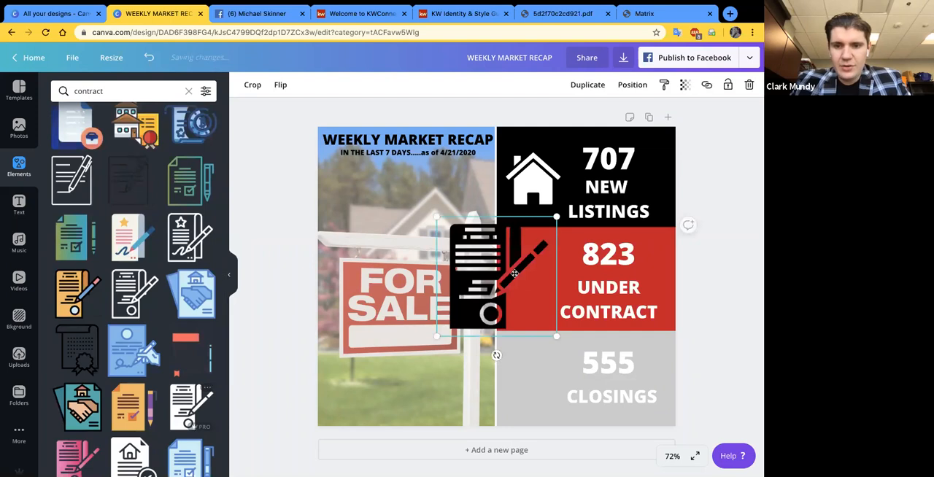
- Recolor the contract icon white, and shrink and position it inside the red block beside the text
drag(458, 264, 519, 262)
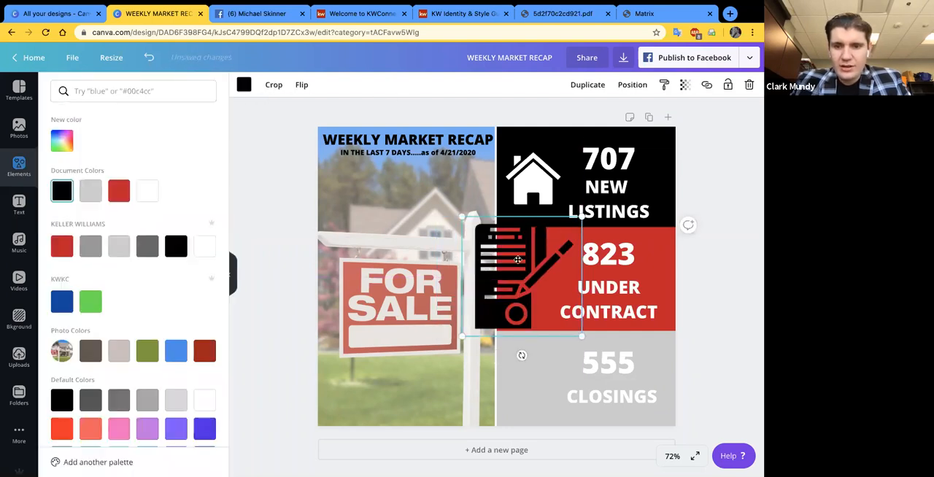
drag(495, 217, 526, 246)
drag(544, 272, 523, 266)
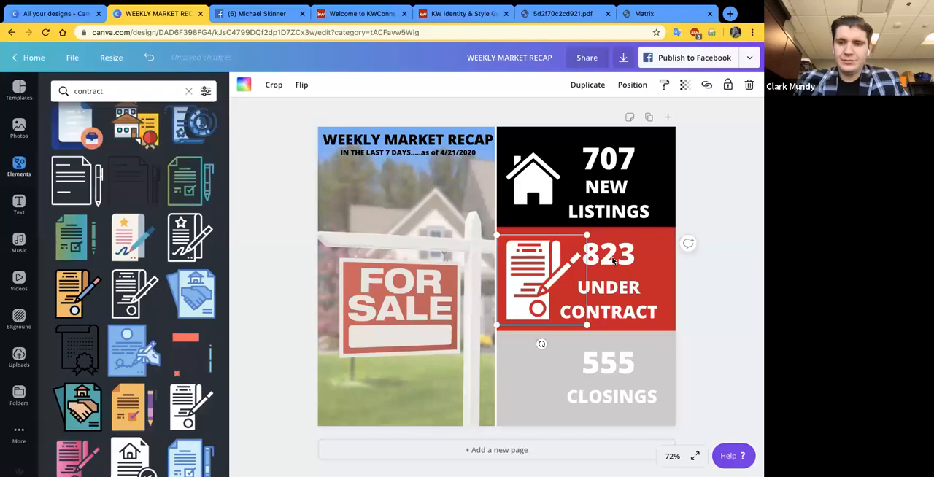
- Shift the 823 figure slightly to the right so it clears the pen of the contract icon
drag(609, 254, 623, 254)
click(719, 295)
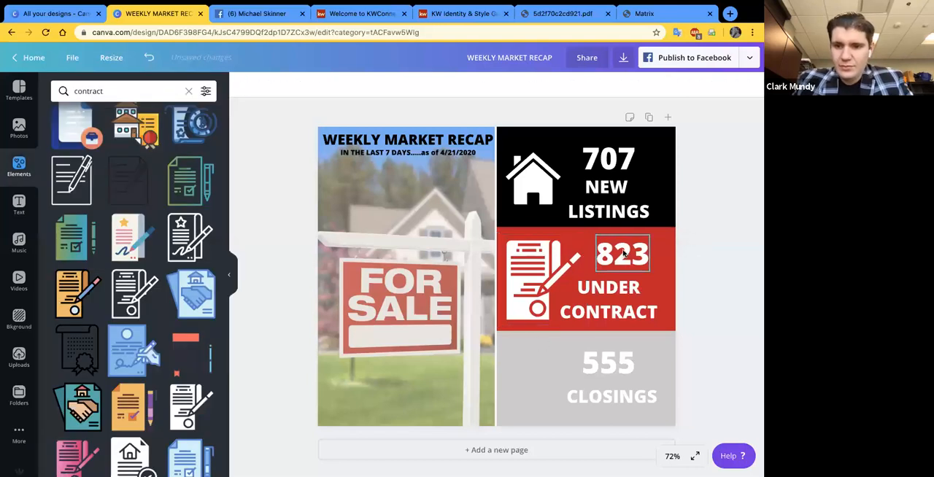
click(621, 253)
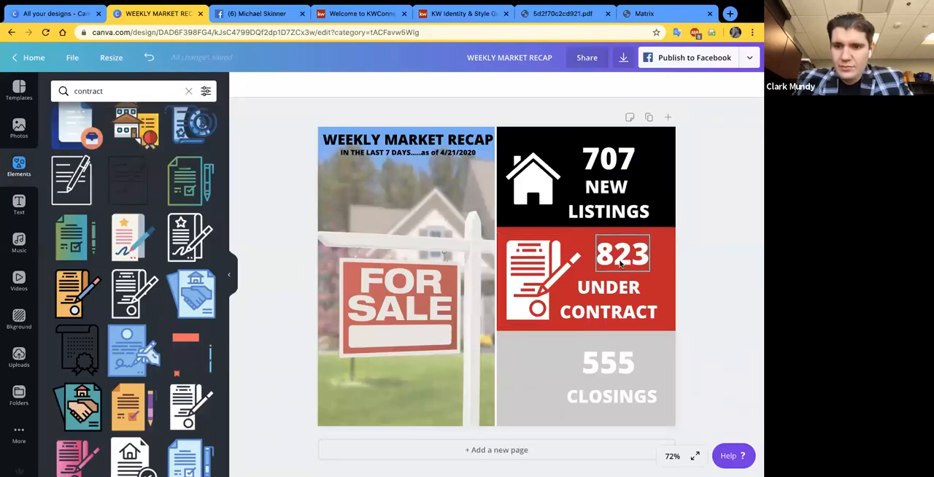
drag(613, 261, 616, 287)
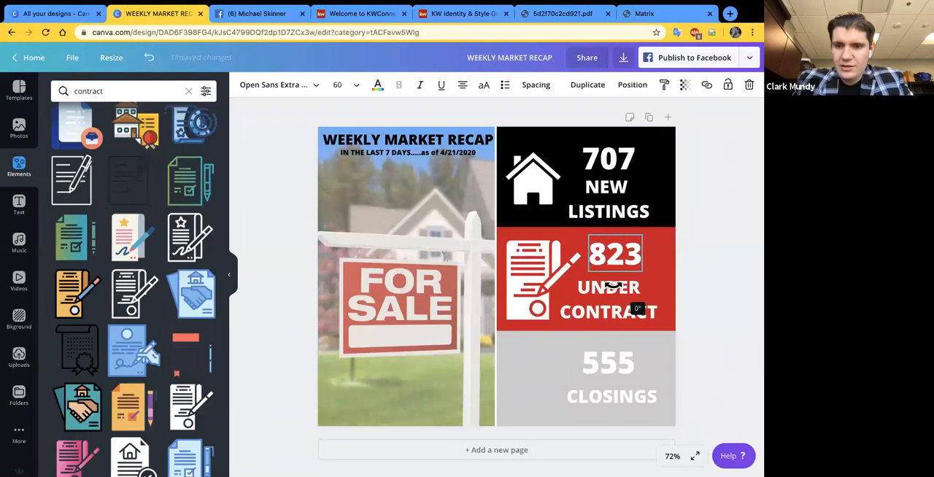
click(732, 294)
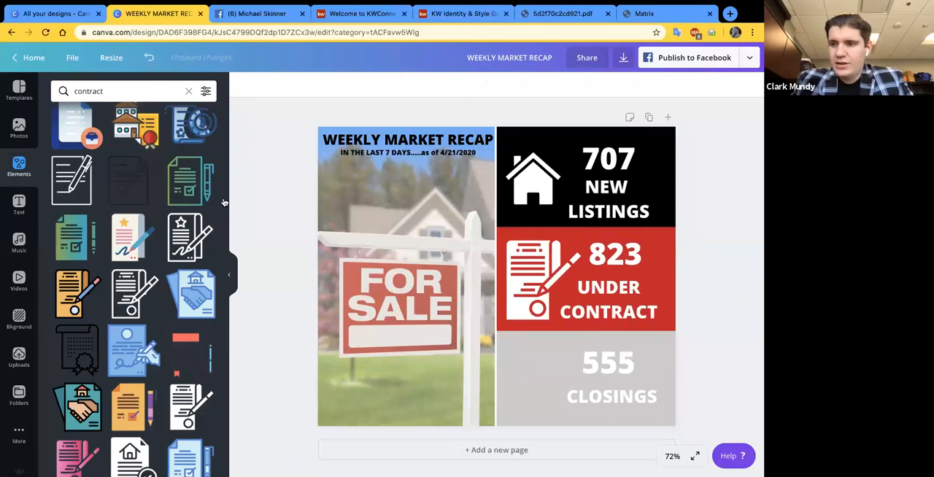
- Search the element library for "sold"
click(117, 92)
text(sold)
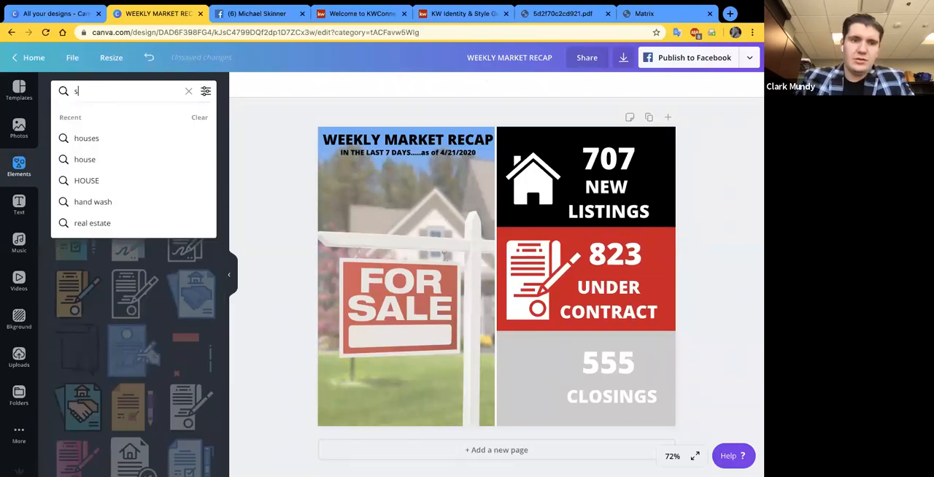
key(Return)
click(109, 90)
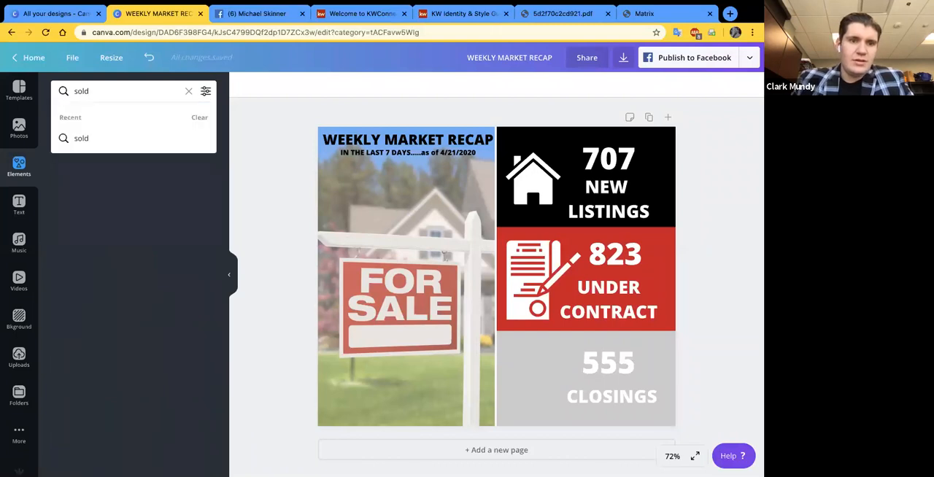
key(Return)
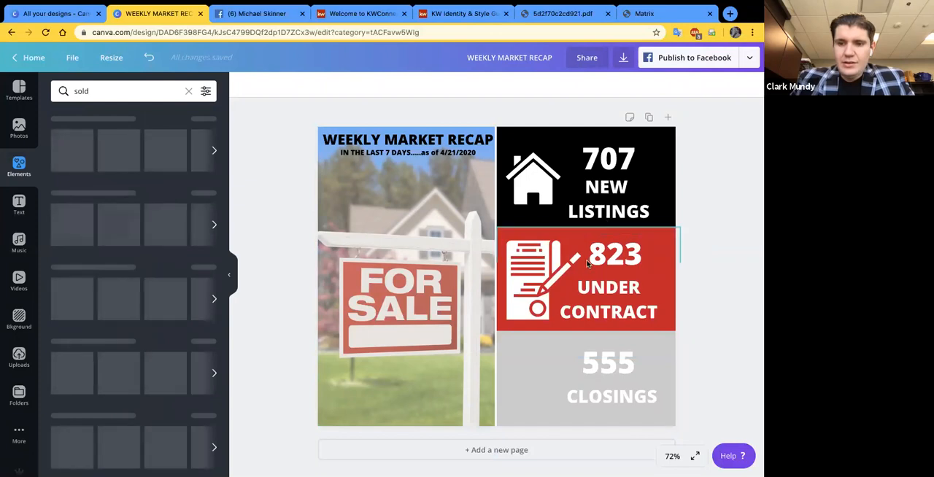
- Change the label under the 823 figure to "NEW CONTRACTS" and widen its text box to fit the wording
double_click(583, 286)
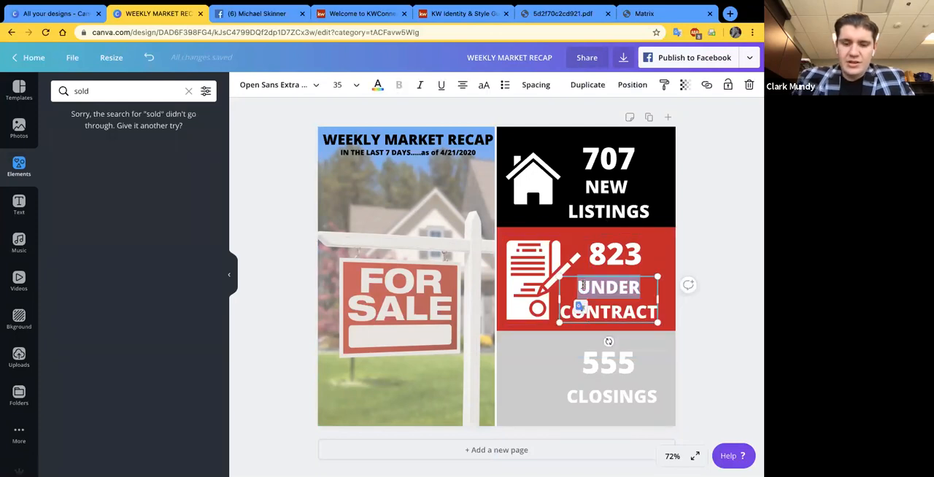
text(new)
key(BackSpace)
key(BackSpace)
key(BackSpace)
text(NEW)
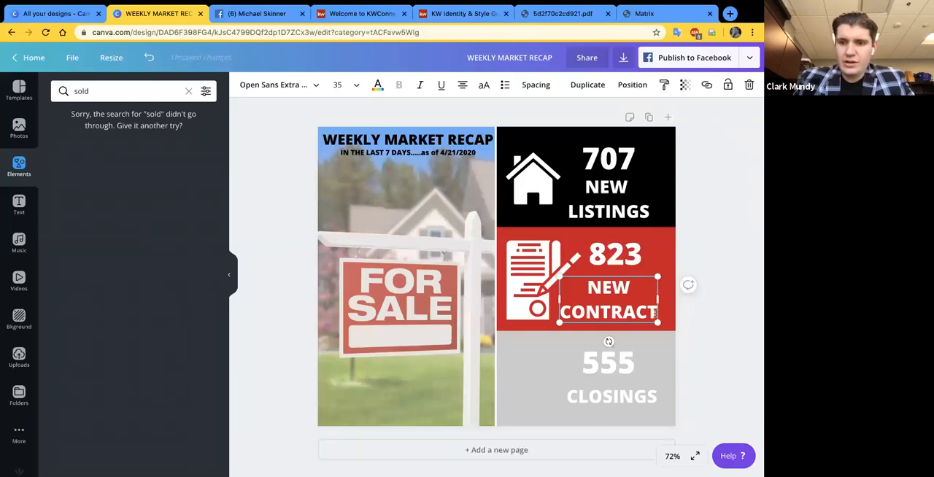
text(S)
drag(658, 315, 669, 317)
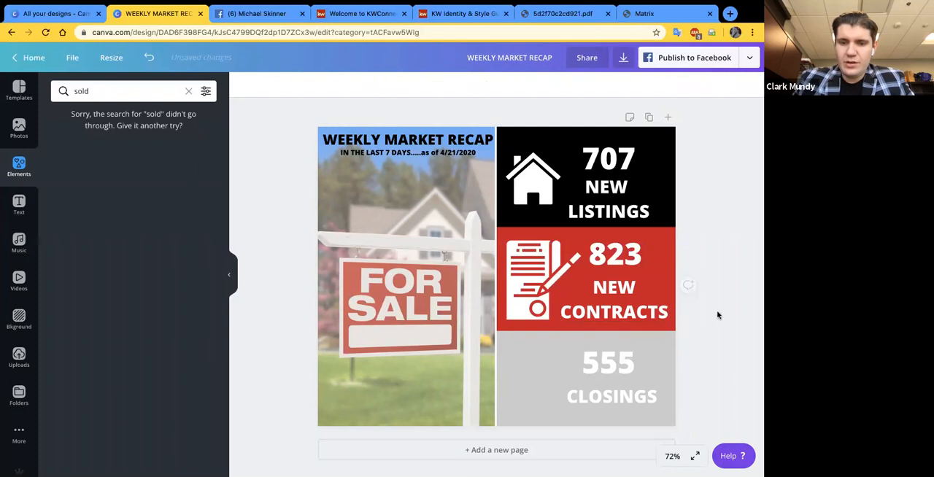
- Copy the white house icon from the black block and place the duplicate in the gray block beside the 555 CLOSINGS text
click(96, 88)
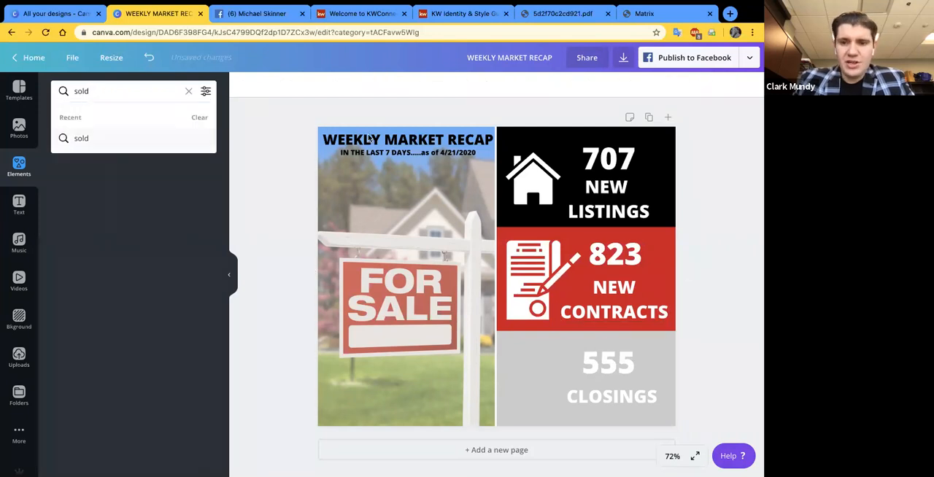
click(534, 167)
key(super+v)
drag(535, 209, 530, 364)
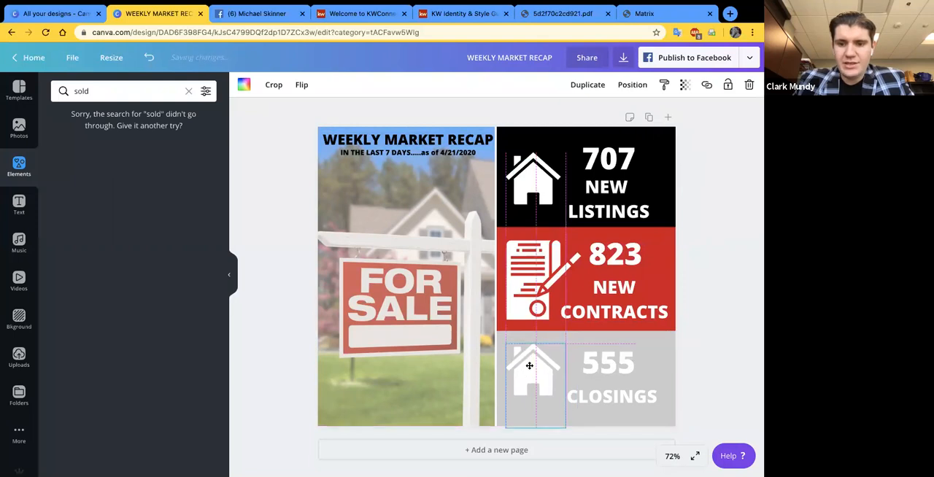
click(710, 379)
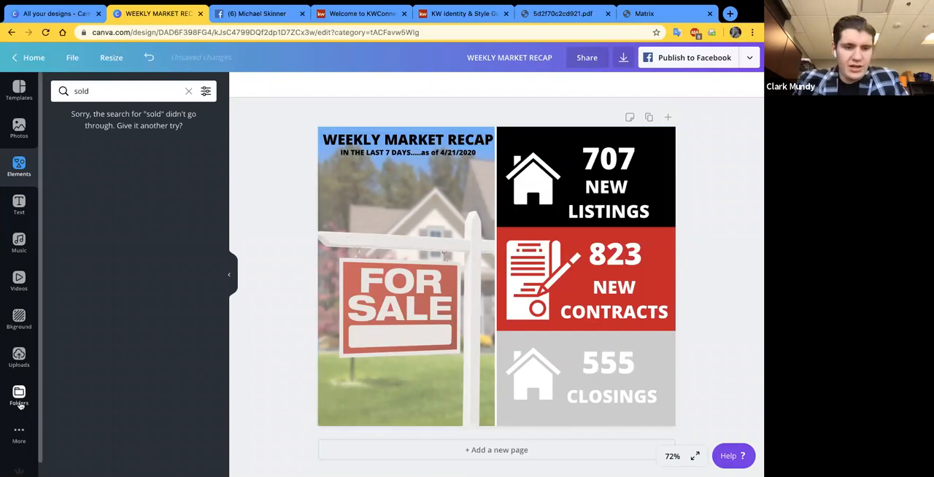
- Find the white Keller Williams Realty logo among the saved brand logos and add it to the design
click(19, 356)
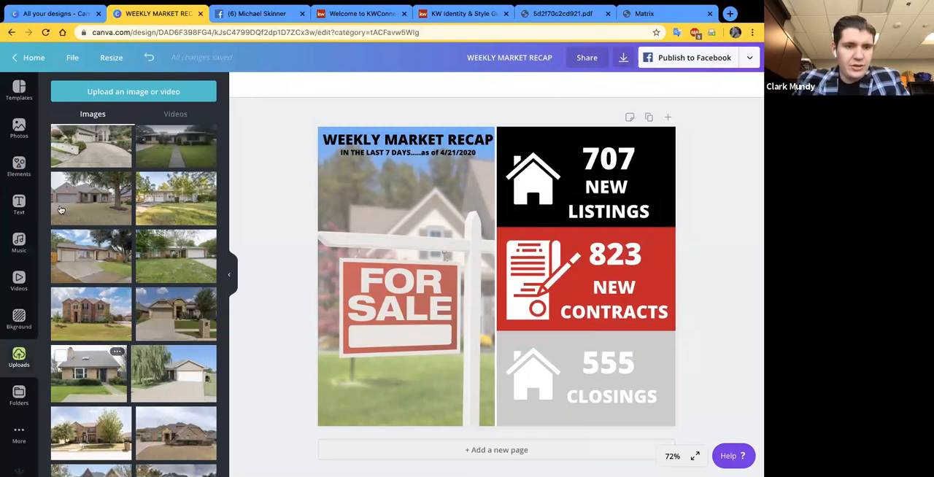
click(19, 395)
click(110, 298)
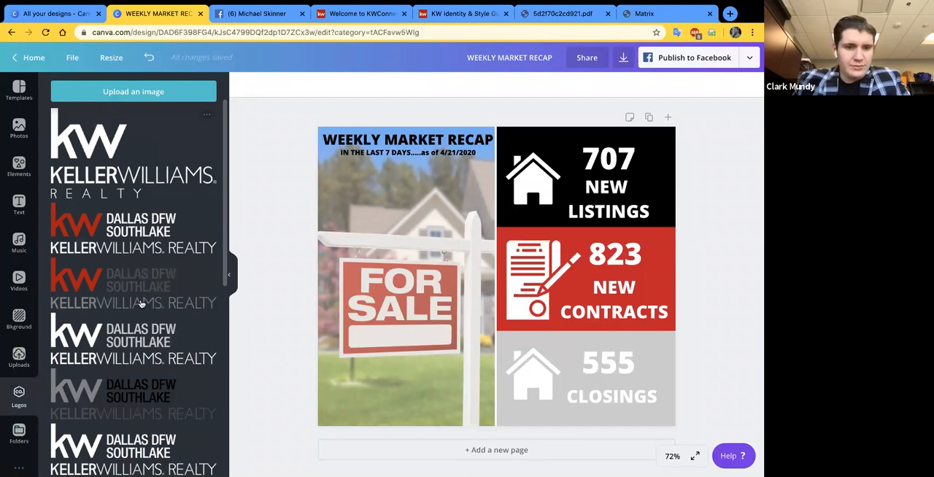
scroll(144, 279, down, 1)
scroll(143, 280, down, 4)
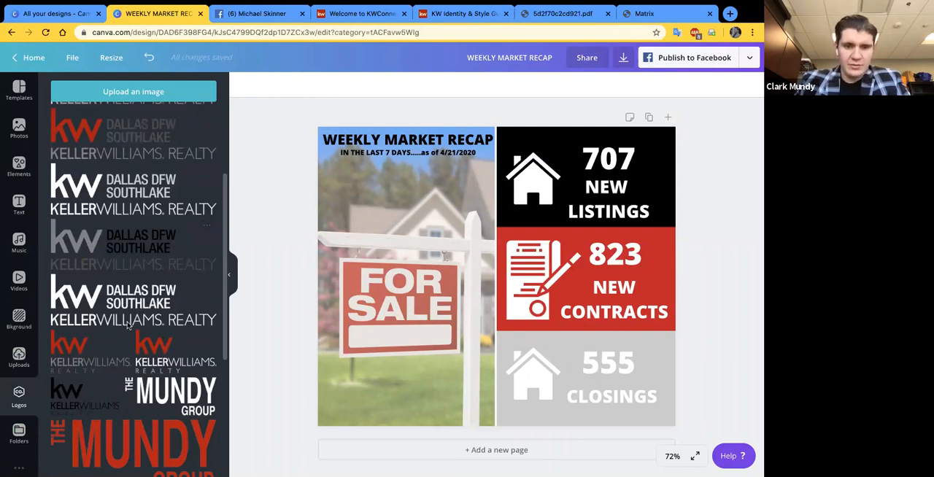
scroll(146, 278, up, 4)
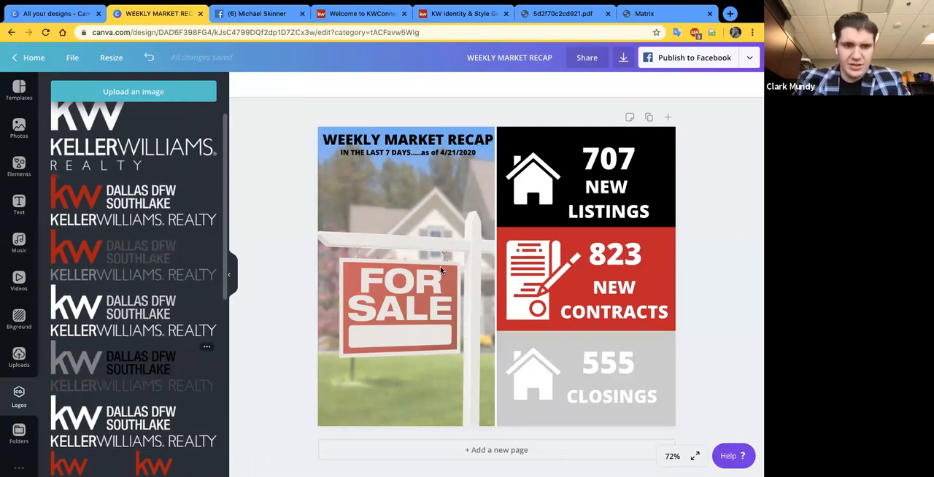
scroll(154, 307, down, 2)
click(159, 305)
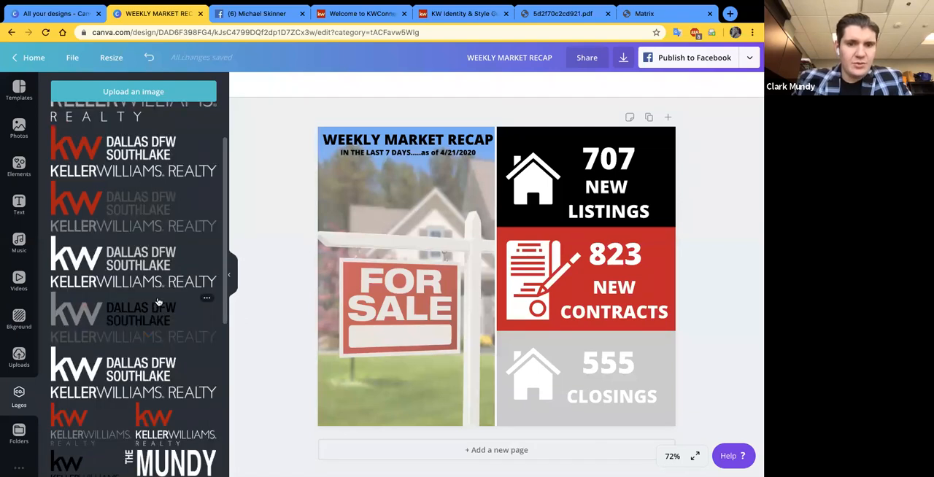
key(Delete)
scroll(124, 166, up, 3)
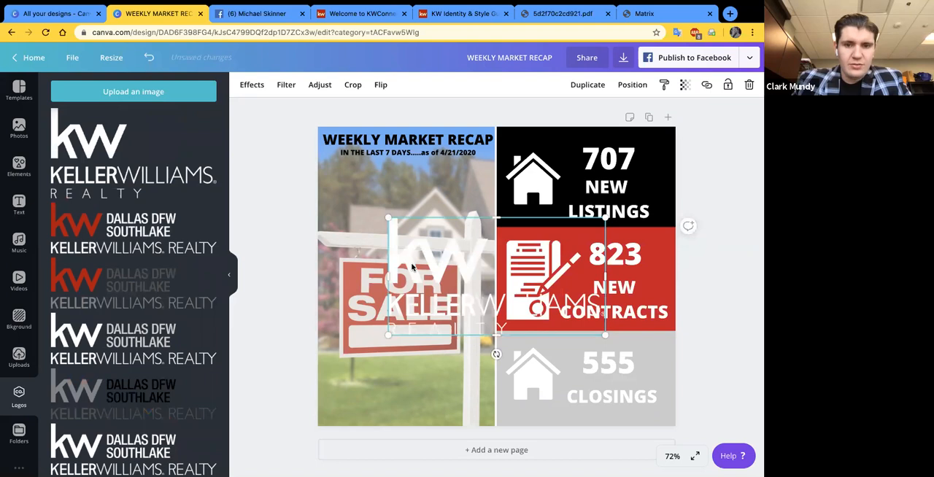
key(Delete)
key(Delete)
key(super+z)
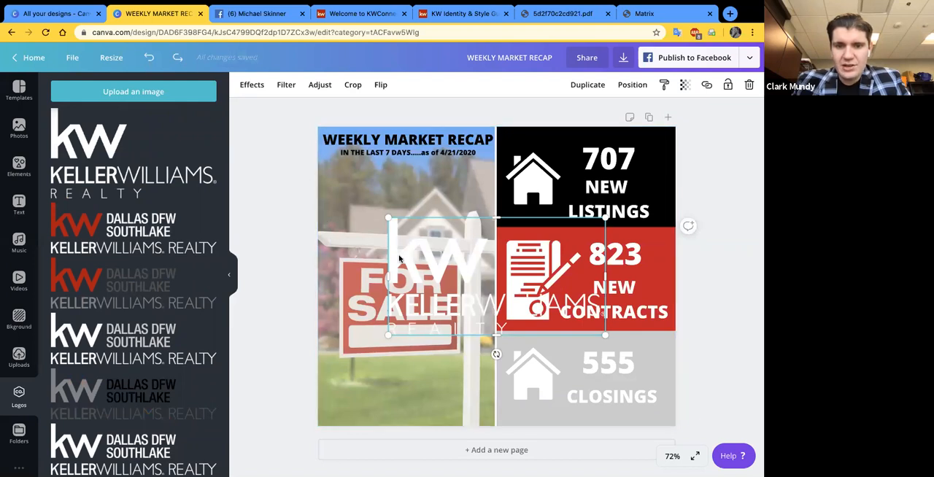
- Shrink the white Keller Williams Realty logo and position it in the photo's bottom-left corner
drag(399, 258, 521, 337)
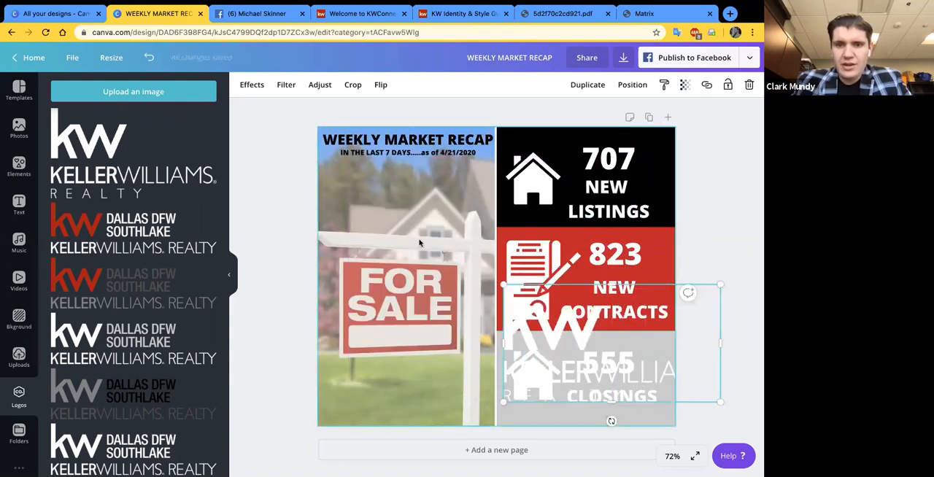
click(729, 83)
drag(600, 328, 343, 192)
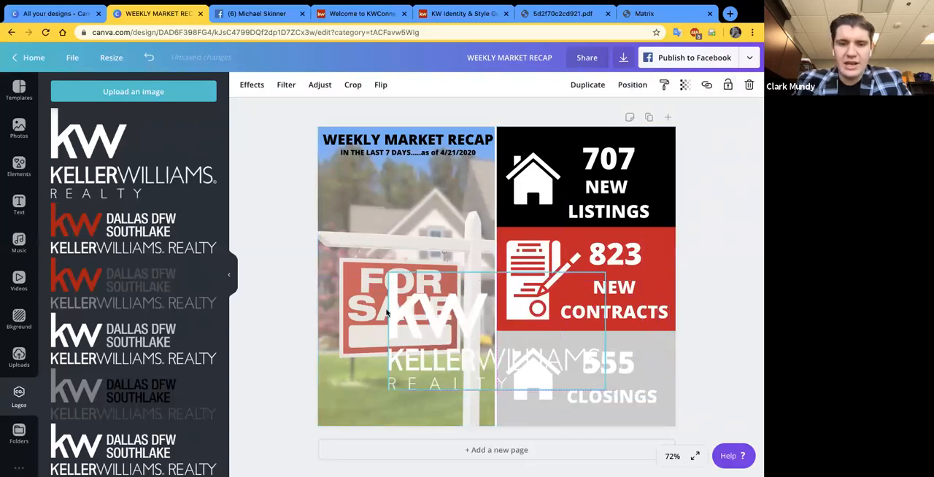
drag(354, 263, 339, 402)
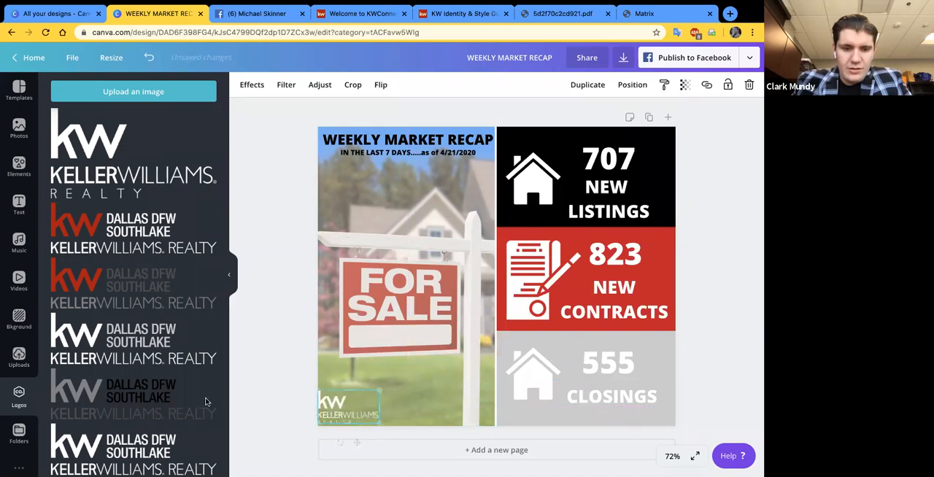
- Add the white The Mundy Group logo, shrink it, and position it beside the Keller Williams logo along the photo's lower edge
scroll(207, 403, down, 3)
scroll(207, 403, down, 3)
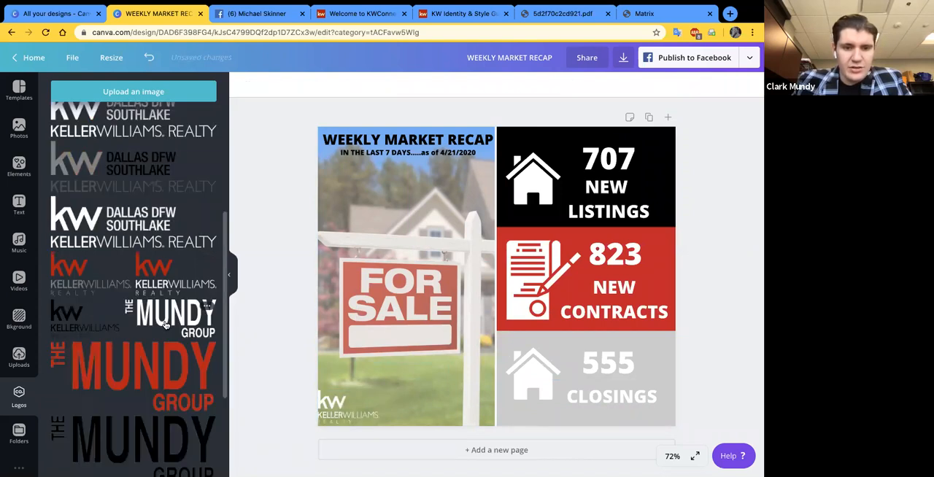
drag(424, 272, 386, 314)
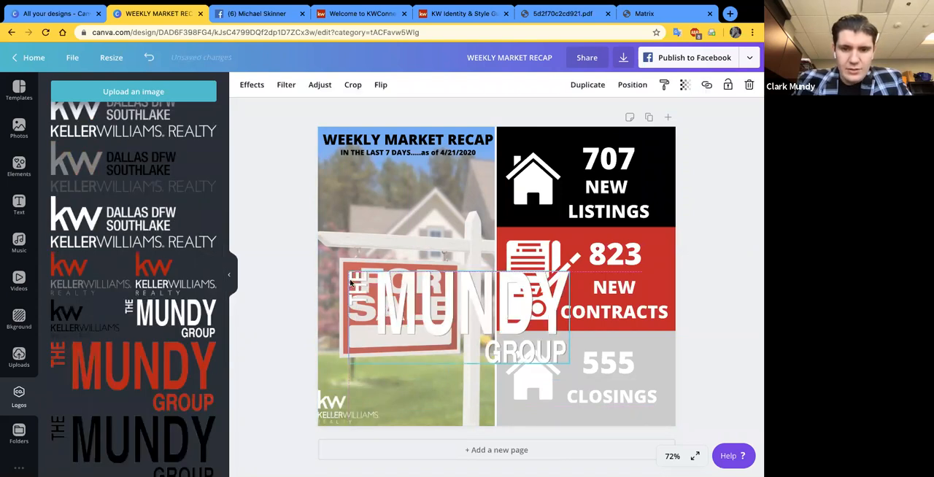
drag(345, 269, 475, 310)
drag(569, 364, 594, 368)
key(super+z)
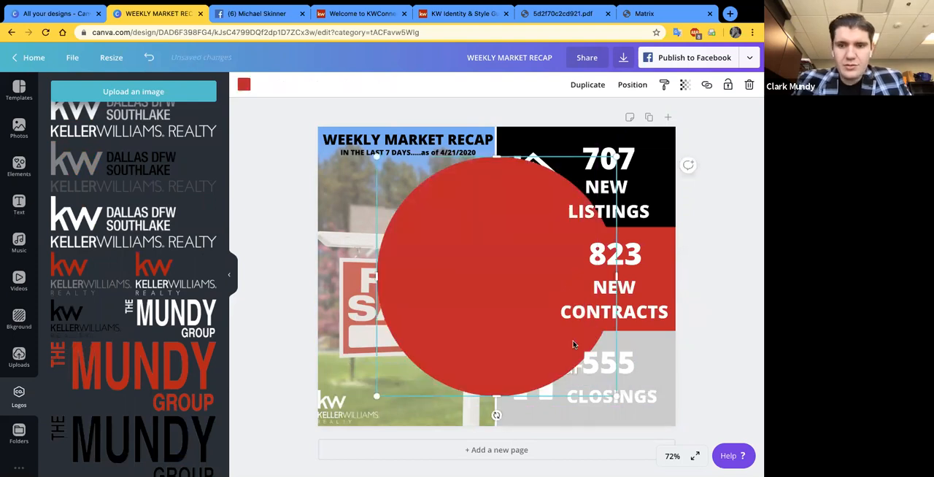
key(super+z)
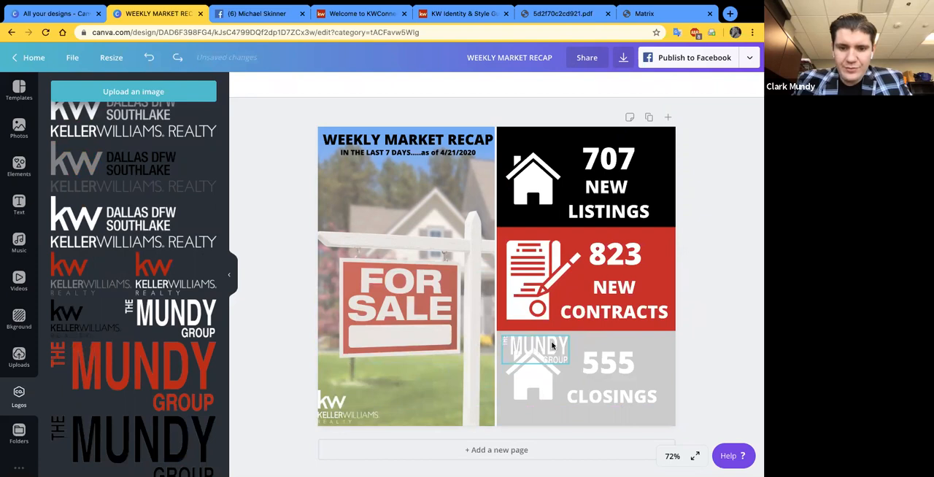
drag(555, 348, 428, 403)
click(288, 390)
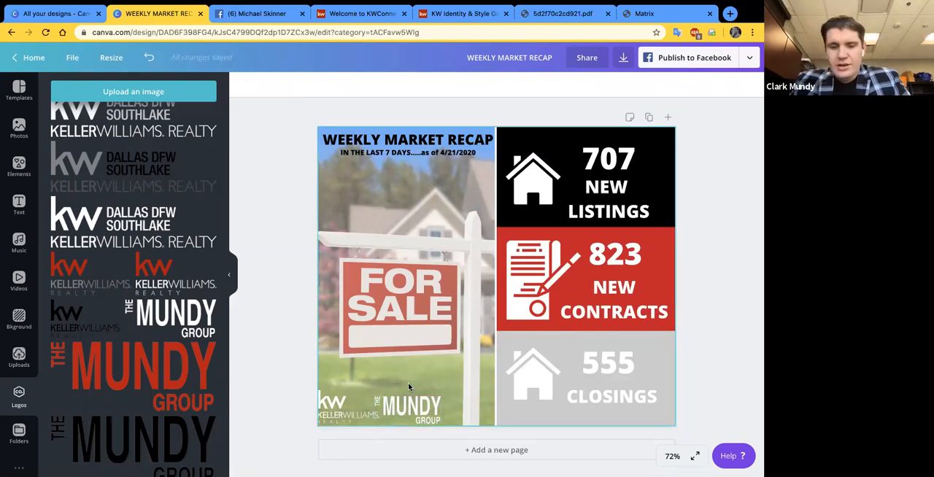
- Duplicate the "IN THE LAST 7 DAYS" subtitle and place the copy directly beneath the original line
click(398, 155)
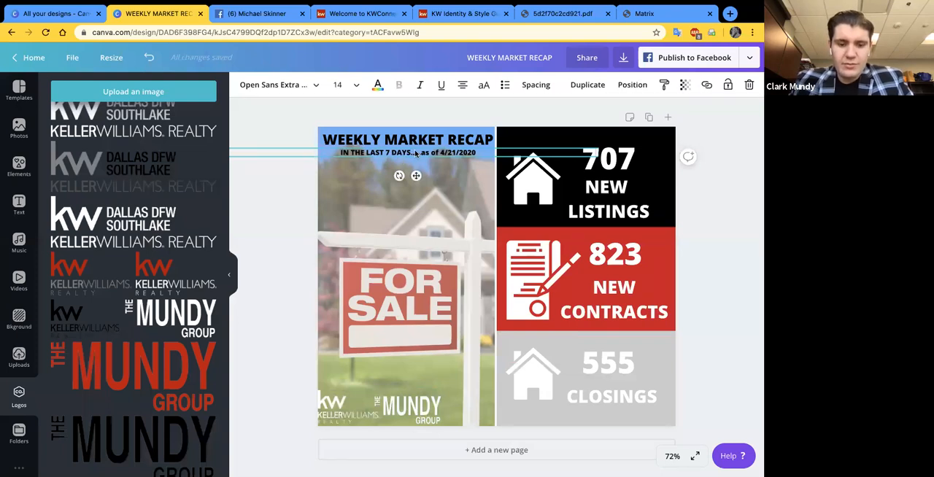
key(super+d)
drag(398, 162, 391, 165)
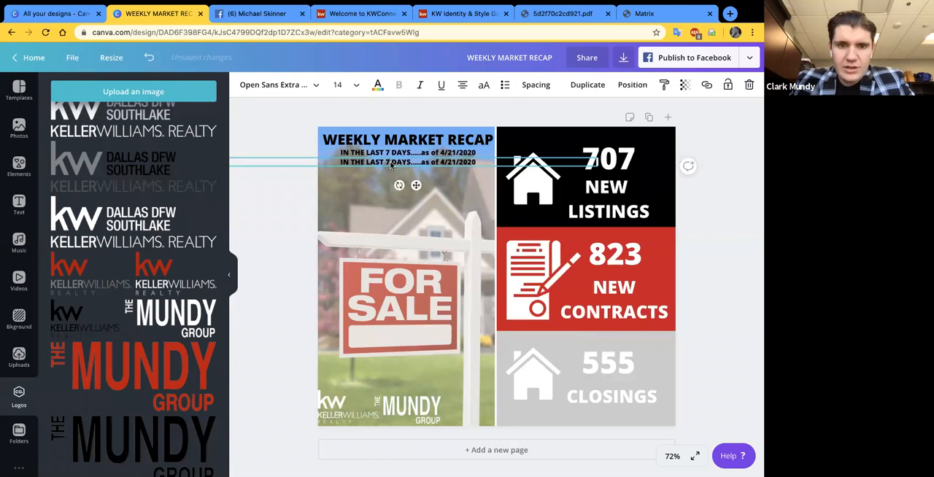
- Search the fonts for "OPEN SANS" and set the duplicated subtitle to Open Sans
click(312, 87)
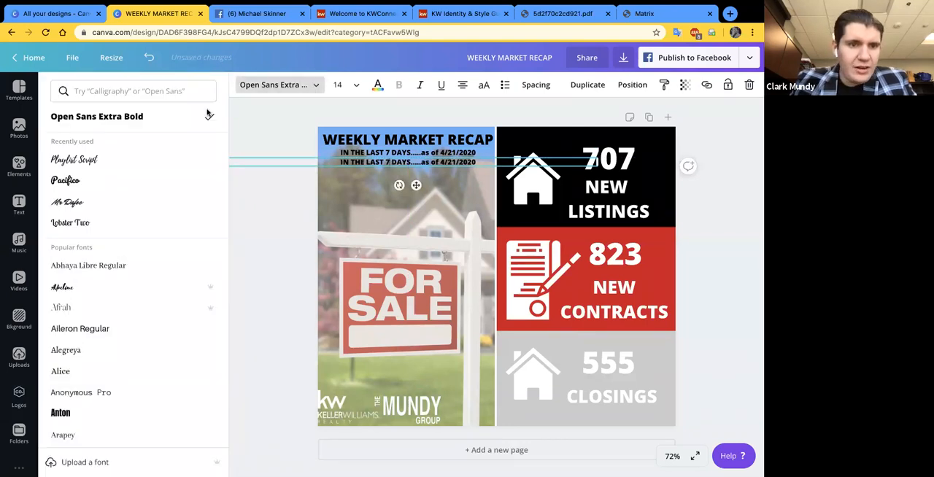
click(153, 92)
text(OPEN SANS)
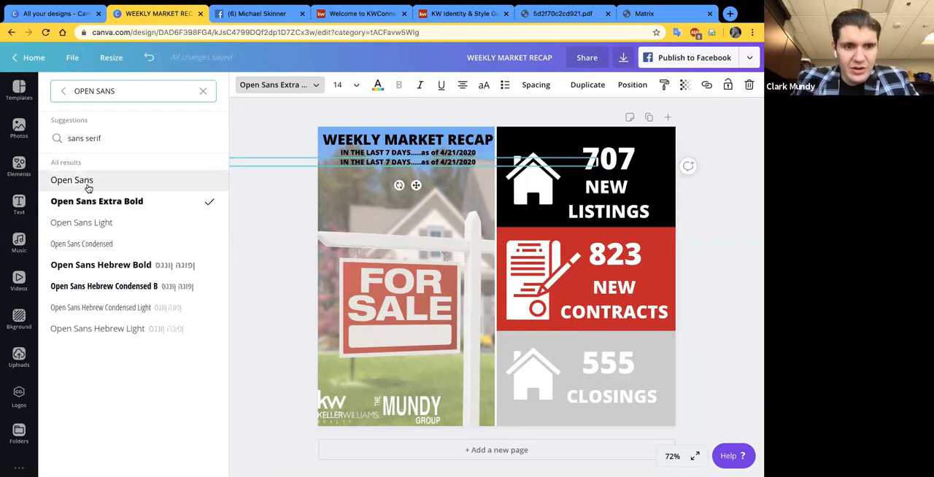
click(102, 184)
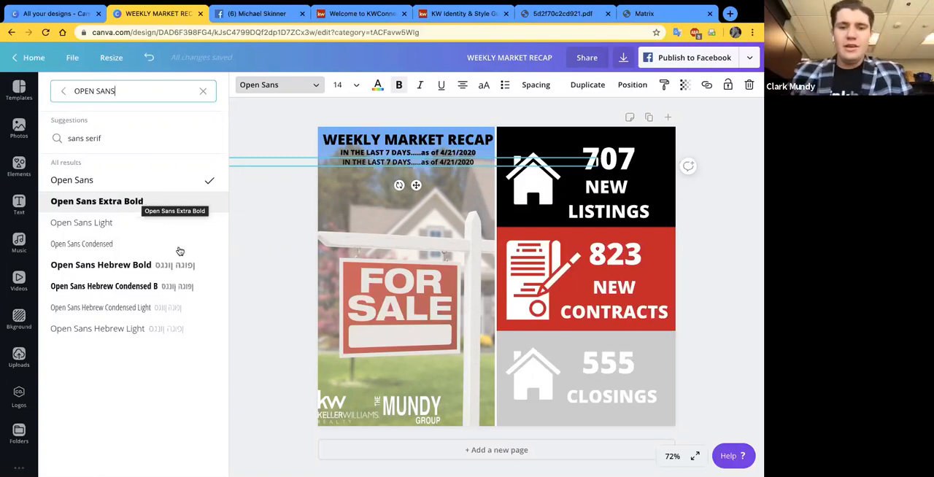
- Replace the duplicated subtitle's text with "stats pulled from North Texas MLS"
click(402, 161)
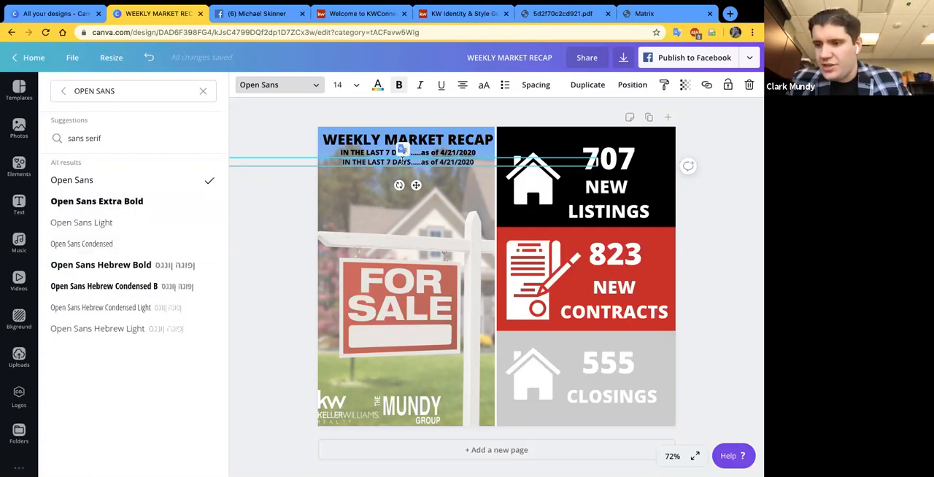
text(S)
text(tats pulled)
text( from)
text( North Te)
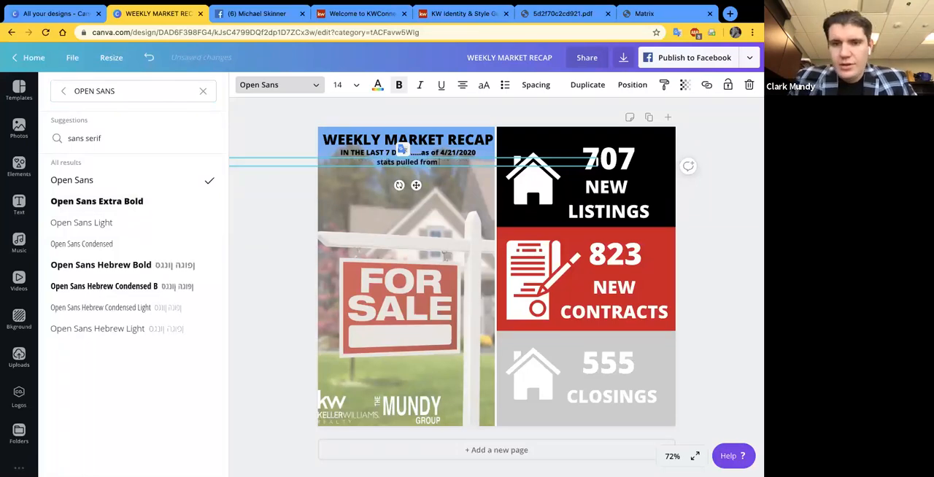
text(xas MLS)
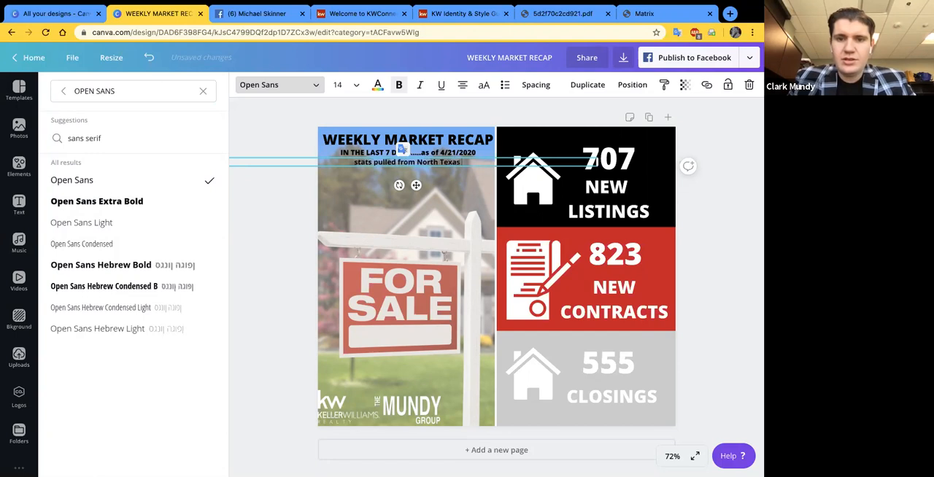
click(696, 250)
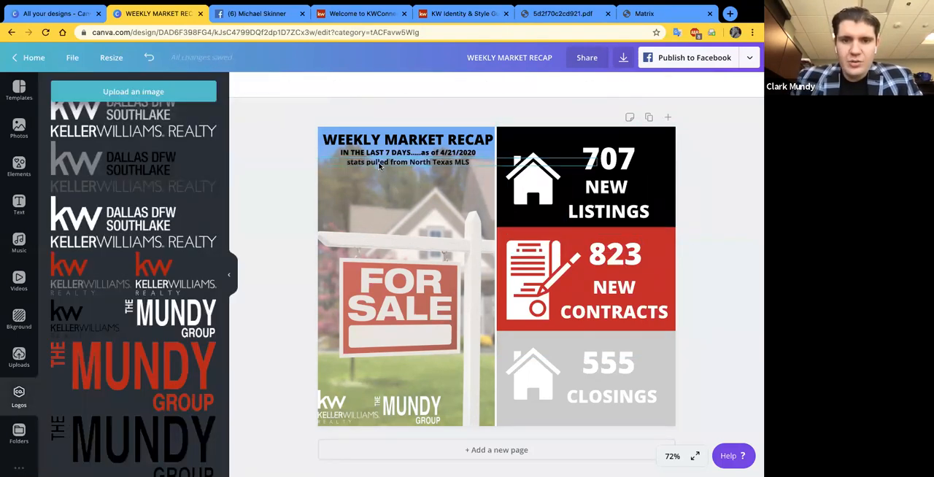
- Change the font of the "stats pulled from North Texas MLS" line to Open Sans Light
click(379, 166)
click(270, 84)
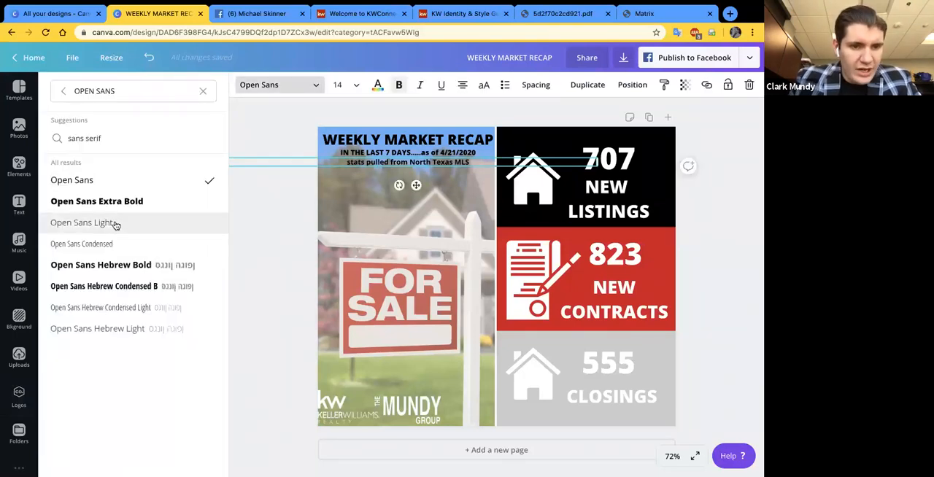
click(115, 225)
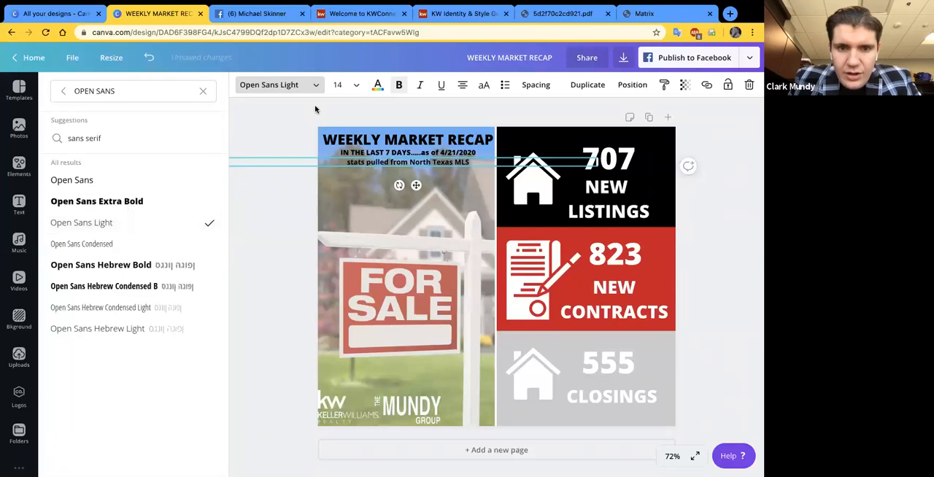
- Try Open Sans Extra Bold and Open Sans Condensed on the "stats pulled from North Texas MLS" line, and return it to Open Sans Light
click(371, 163)
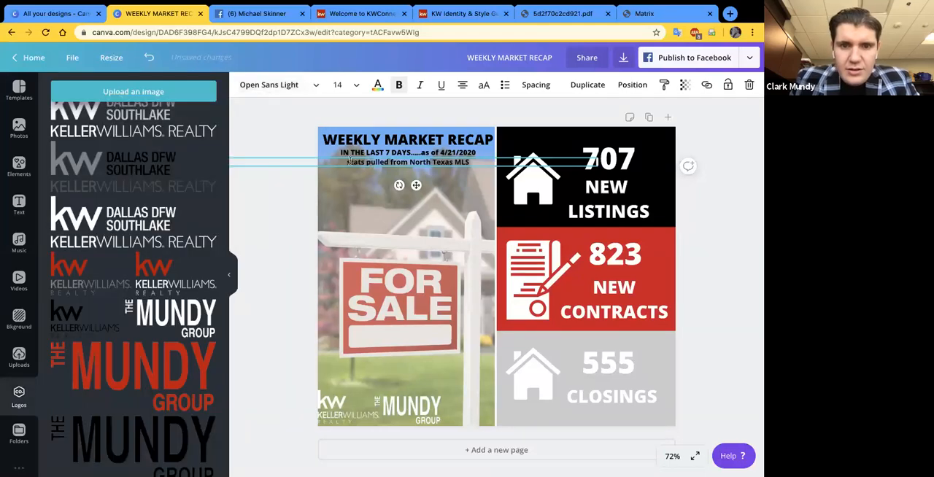
drag(348, 162, 472, 162)
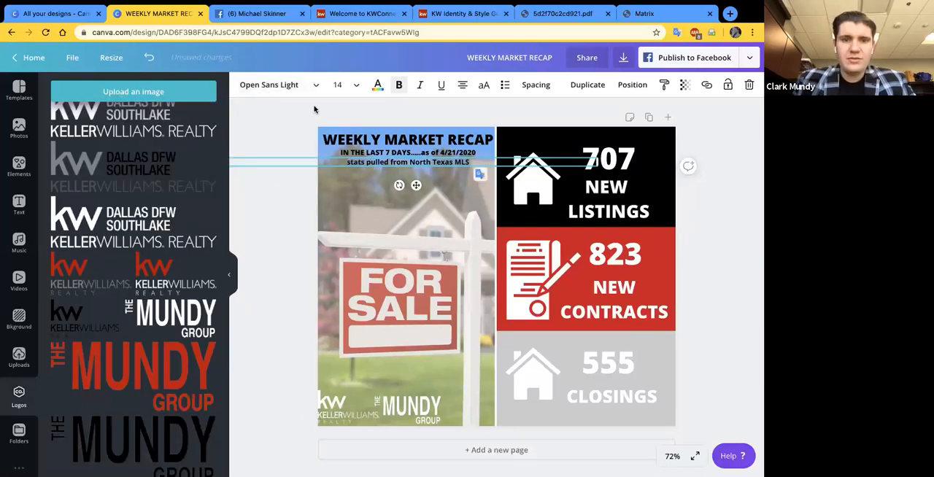
click(283, 88)
click(115, 223)
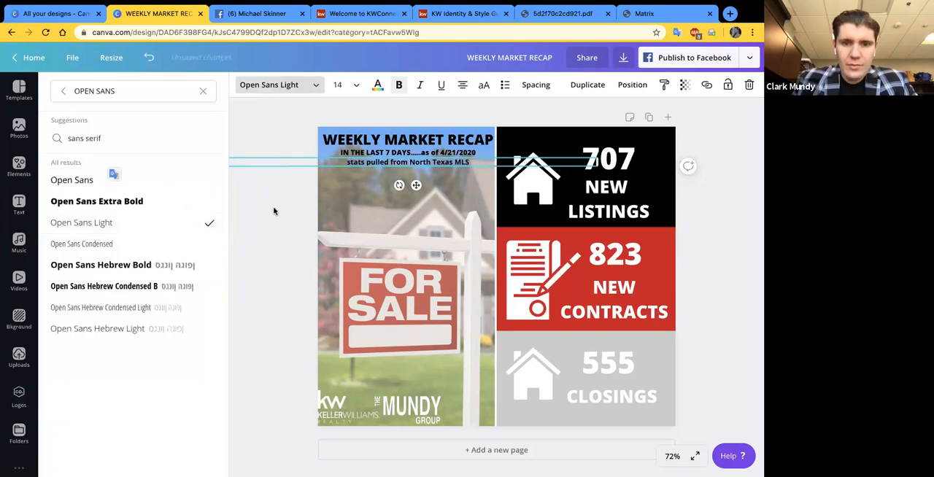
click(102, 202)
click(299, 86)
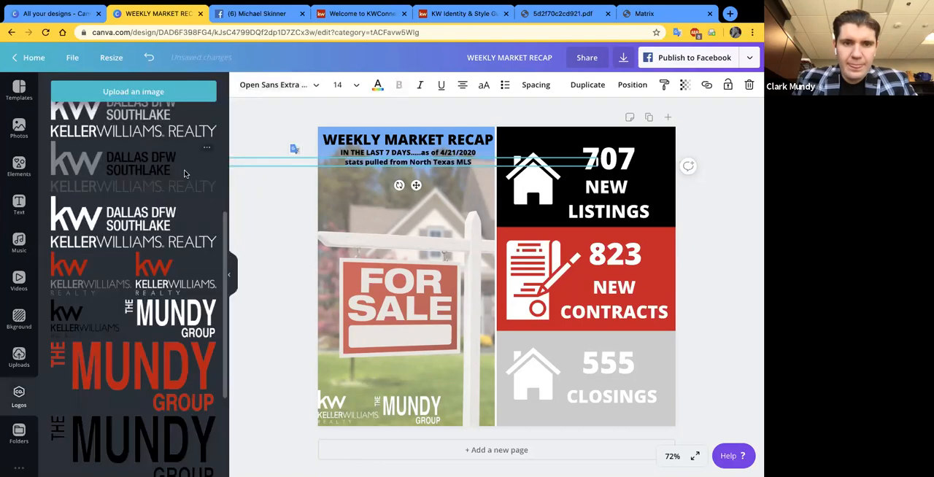
click(104, 243)
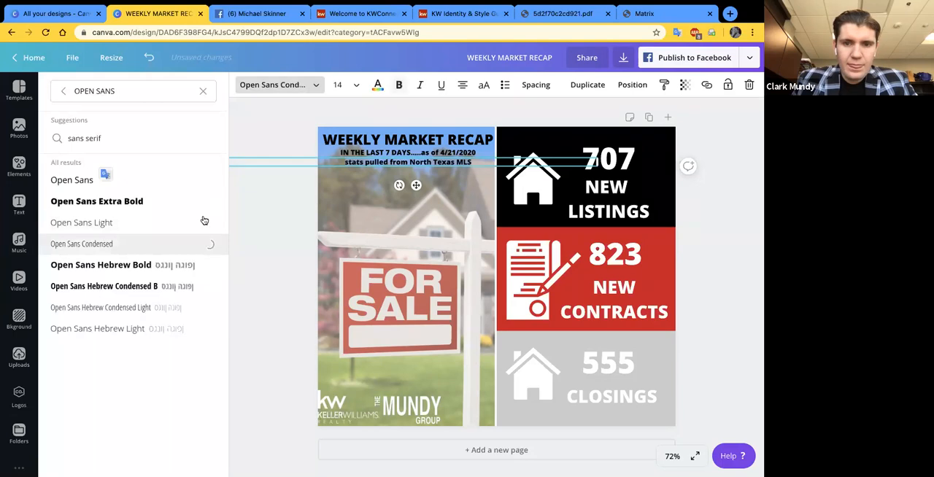
click(110, 226)
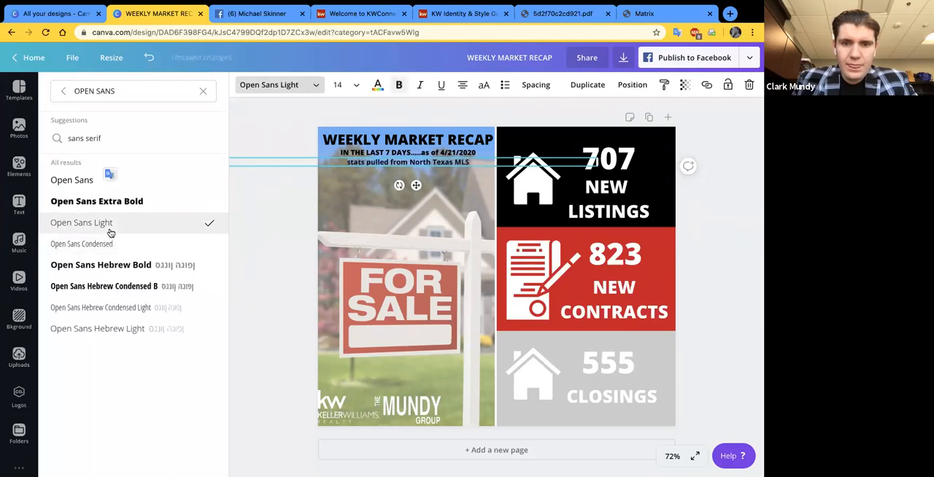
click(287, 208)
click(730, 259)
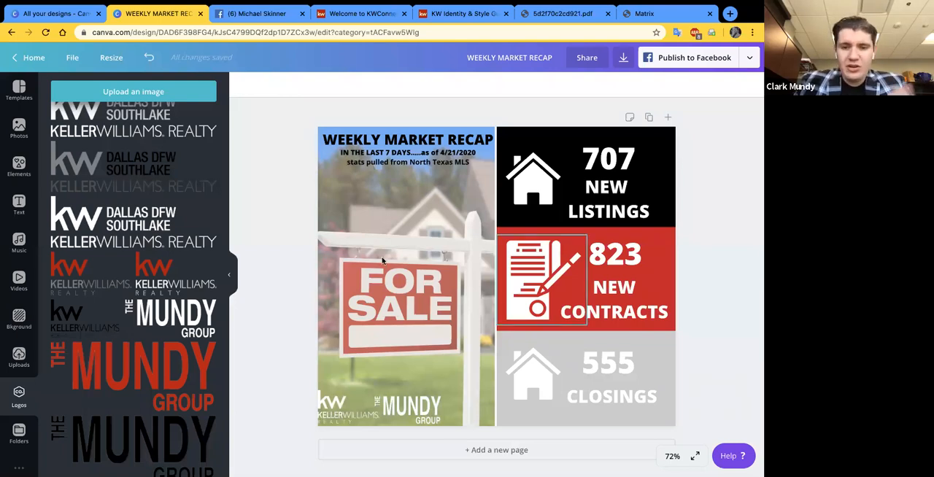
click(15, 212)
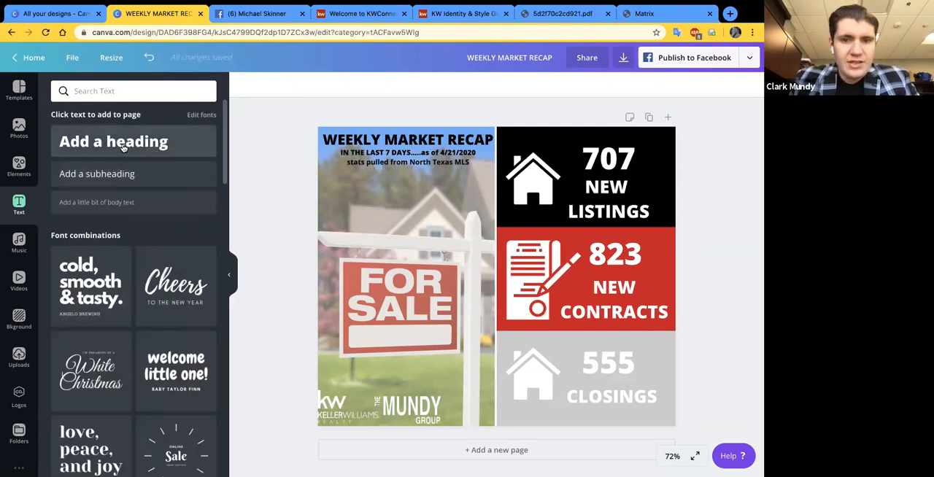
click(123, 146)
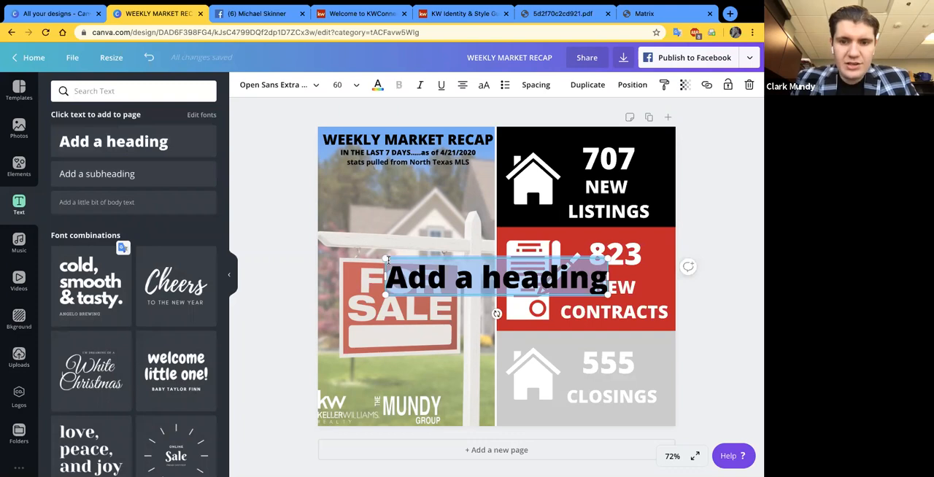
click(425, 268)
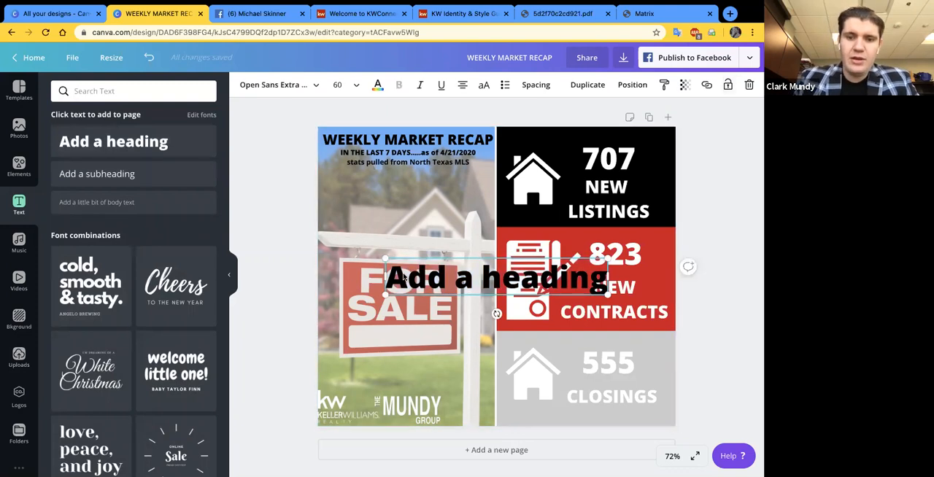
key(Delete)
- Duplicate the "IN THE LAST 7 DAYS" subtitle, place the copy lower over the photo and open its text for editing
click(393, 145)
click(371, 156)
key(super+v)
drag(371, 160, 349, 198)
double_click(351, 195)
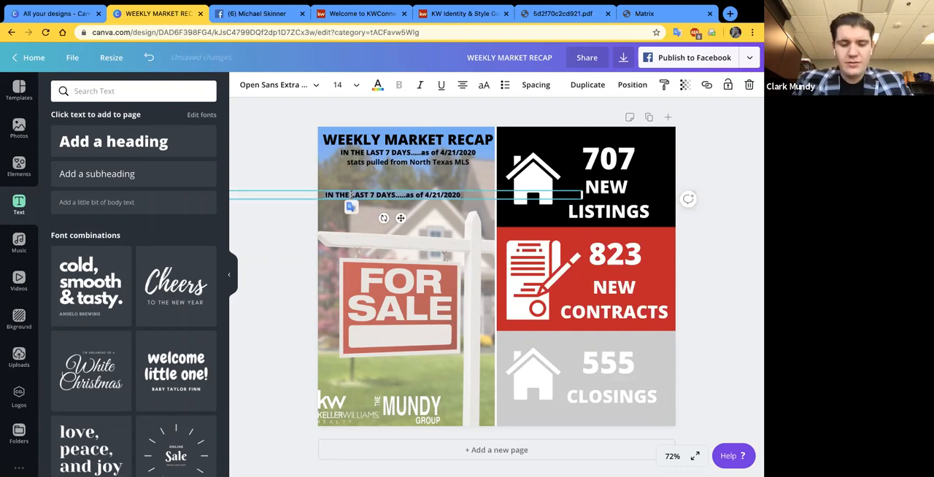
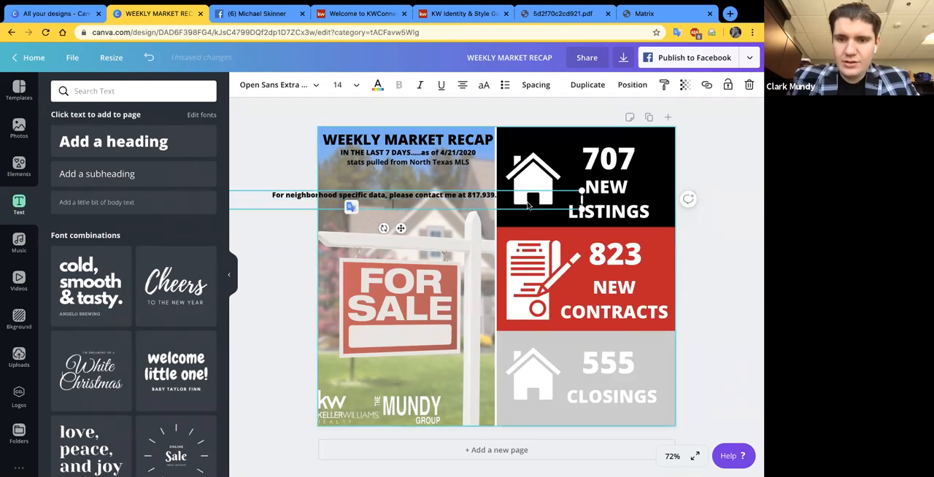
- Narrow the contact text box so it wraps onto three lines, and center it over the photo above the For Sale sign
drag(582, 195, 402, 207)
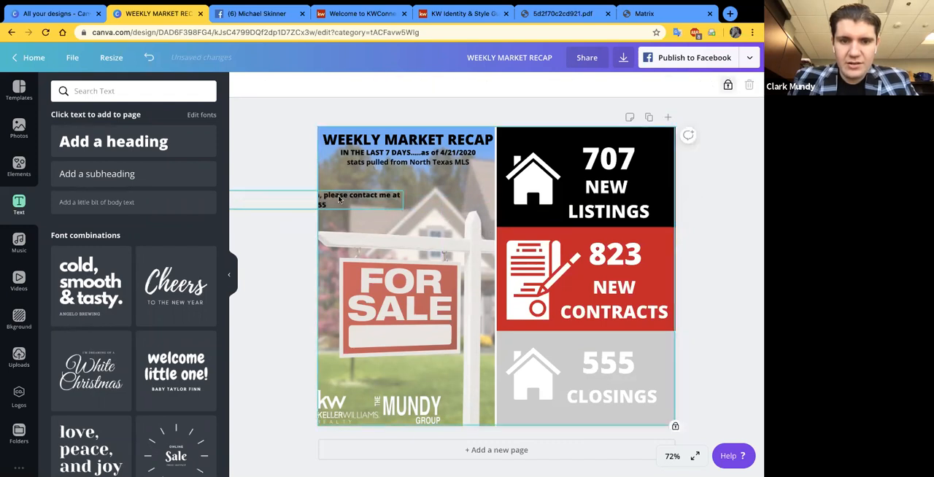
drag(246, 196, 402, 217)
click(302, 210)
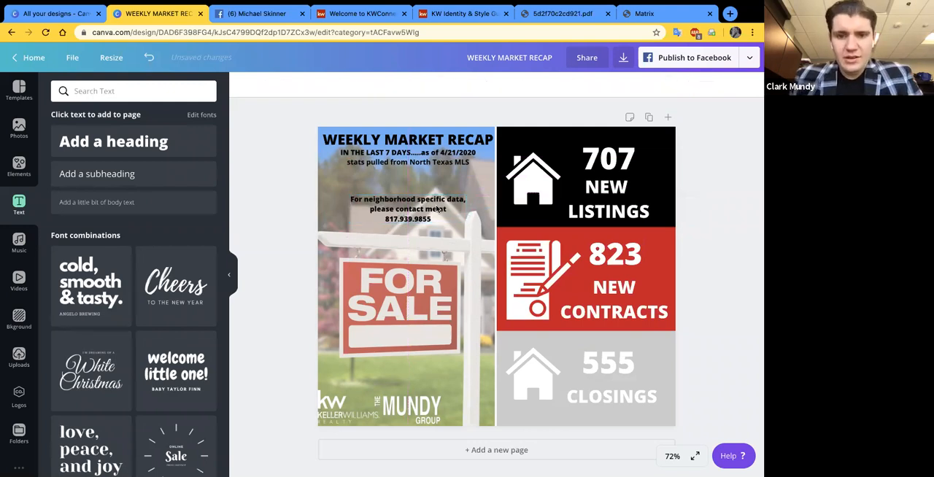
click(374, 215)
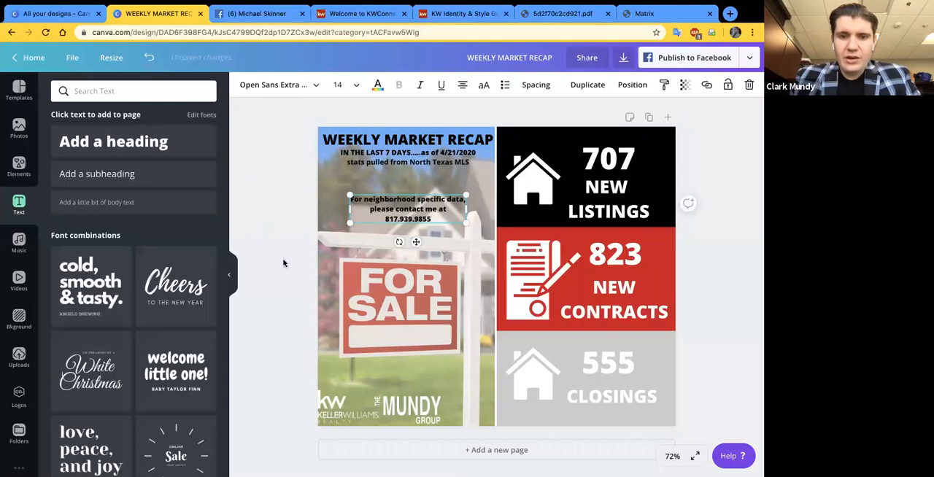
click(294, 238)
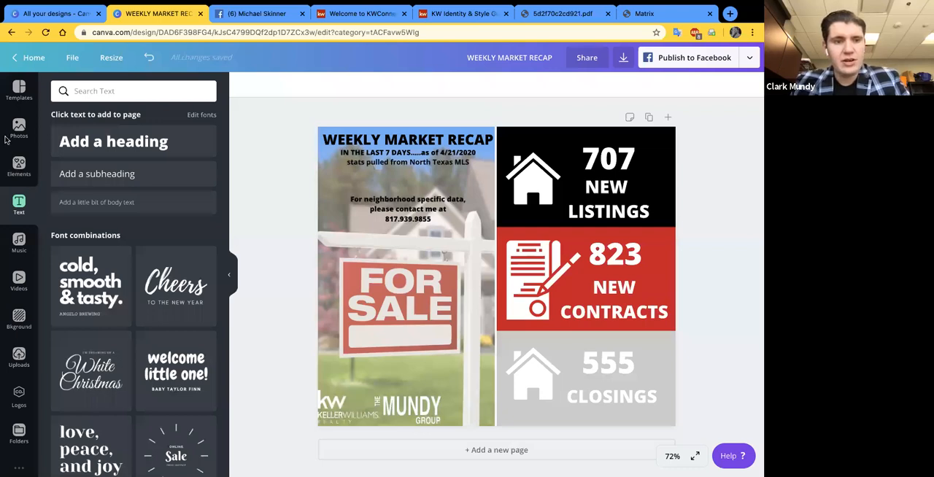
click(19, 164)
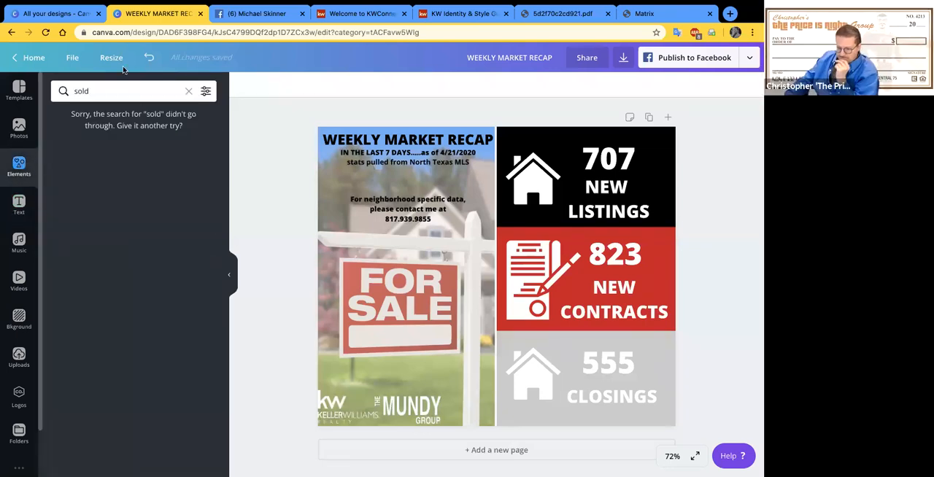
click(189, 90)
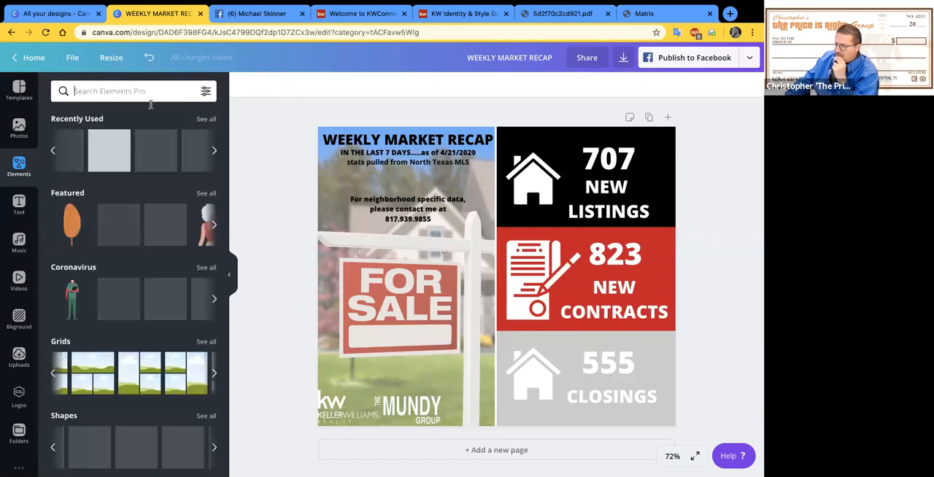
scroll(124, 339, down, 3)
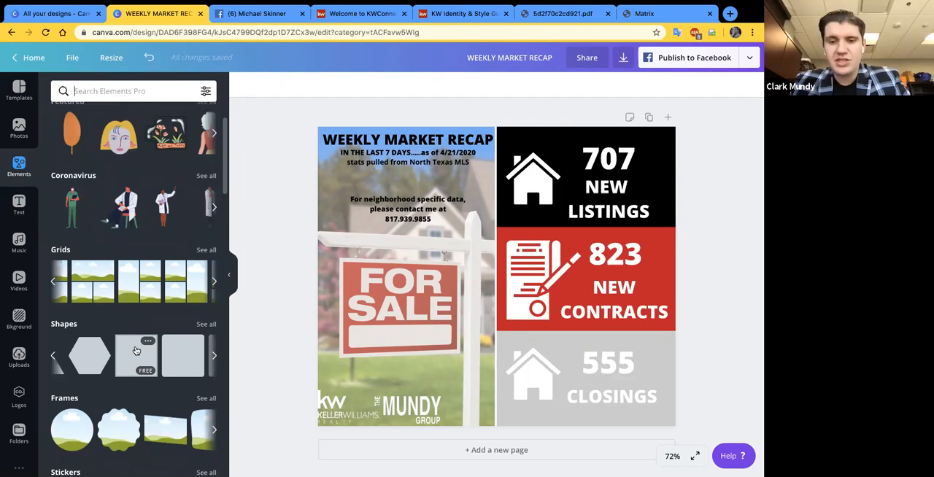
click(138, 350)
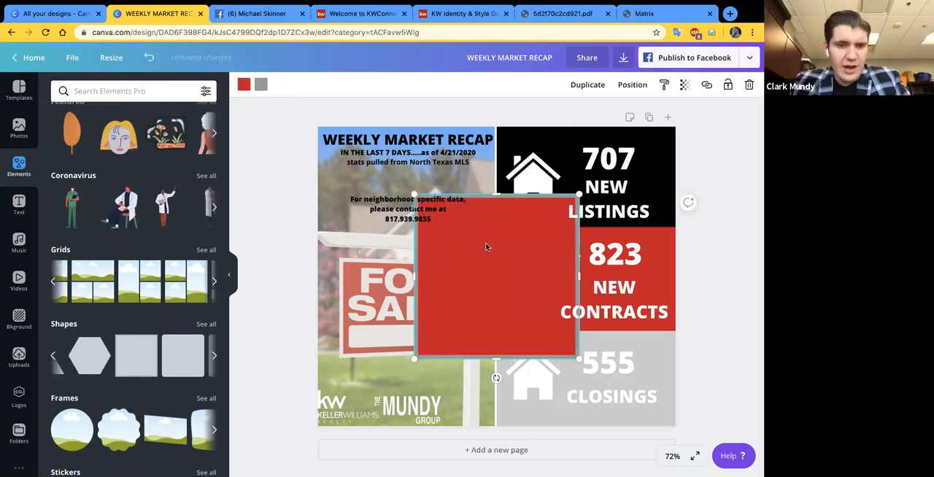
key(Delete)
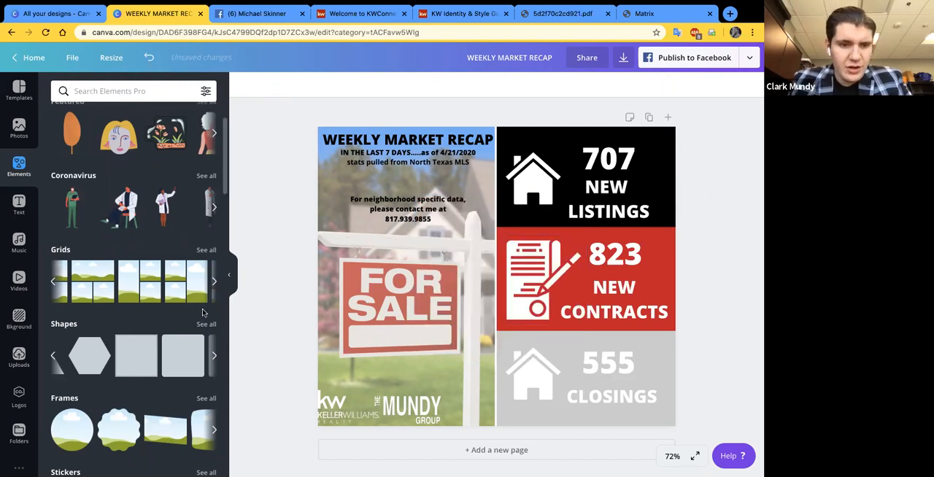
- Add a plain square, try the photo's green, blue, dark red and white as its fill color, and delete the square
scroll(160, 354, right, 2)
scroll(161, 353, left, 2)
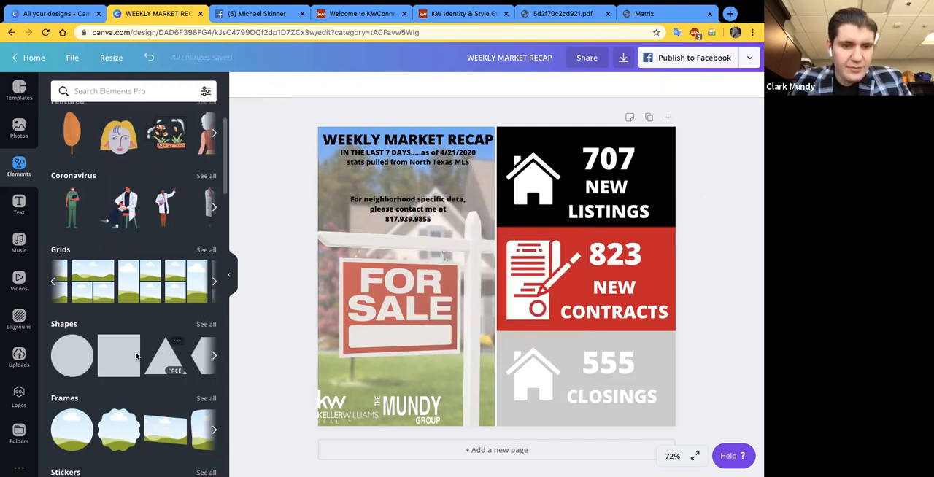
click(126, 359)
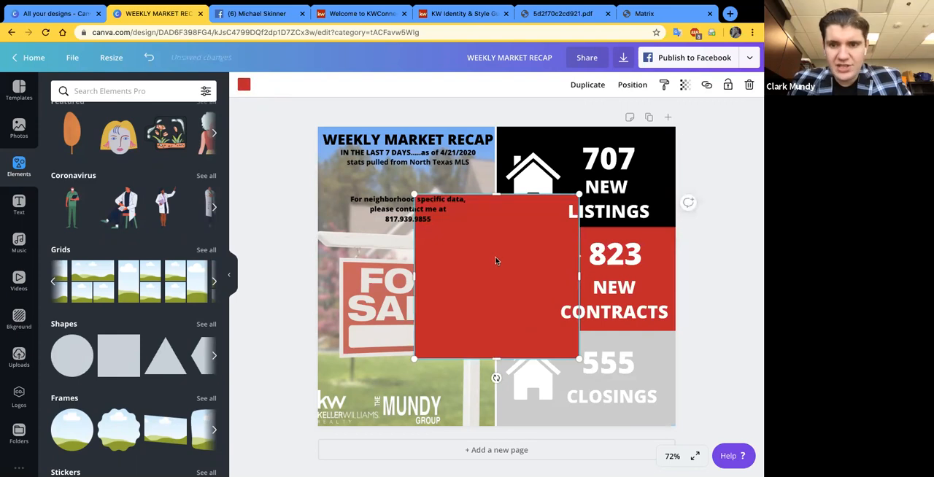
click(241, 86)
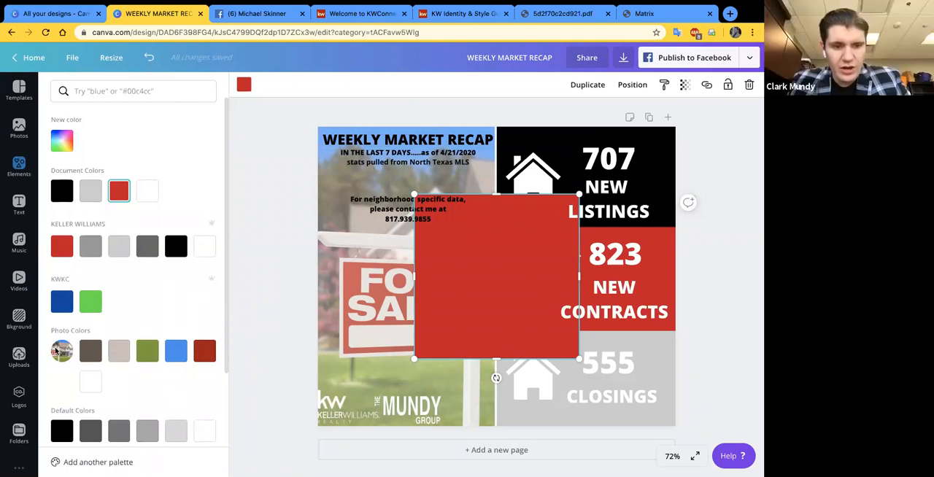
click(146, 351)
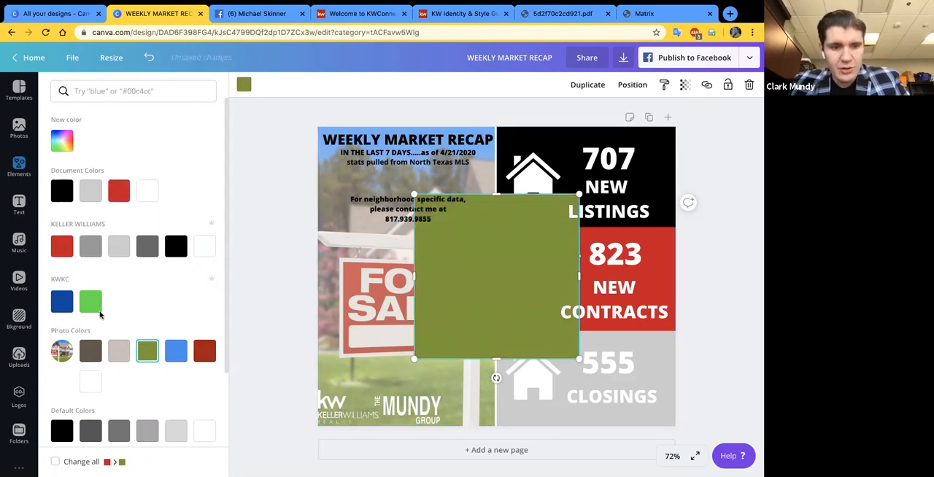
click(178, 352)
click(208, 349)
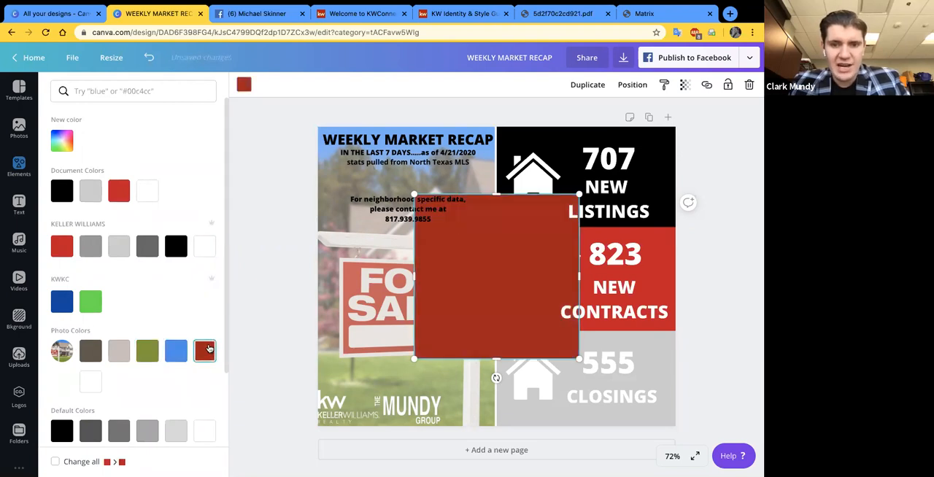
click(91, 381)
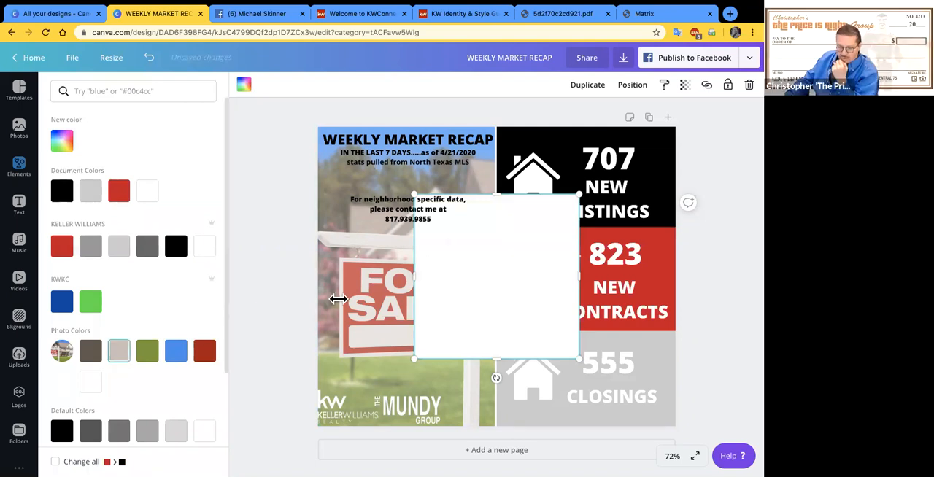
key(Delete)
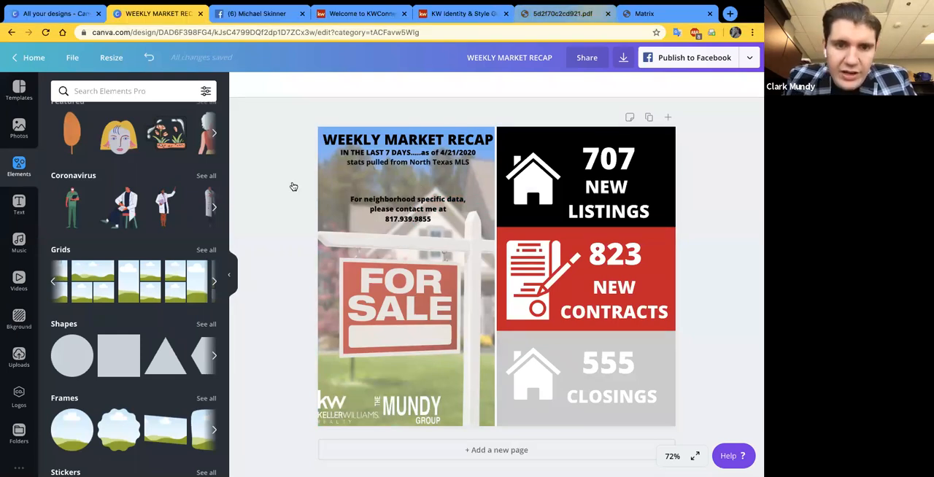
- Switch to the Keller Williams style guide PDF and examine the KW Red and KW Main Gray color codes up close
click(563, 14)
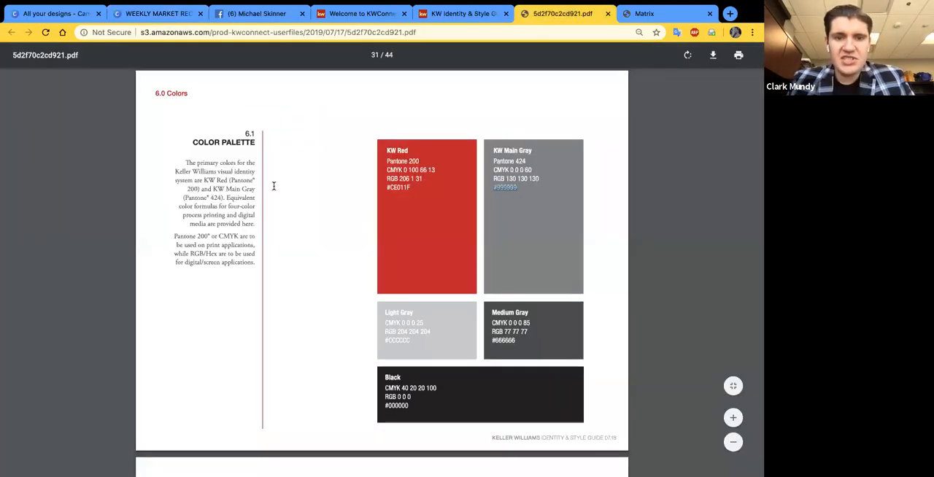
scroll(273, 186, up, 1)
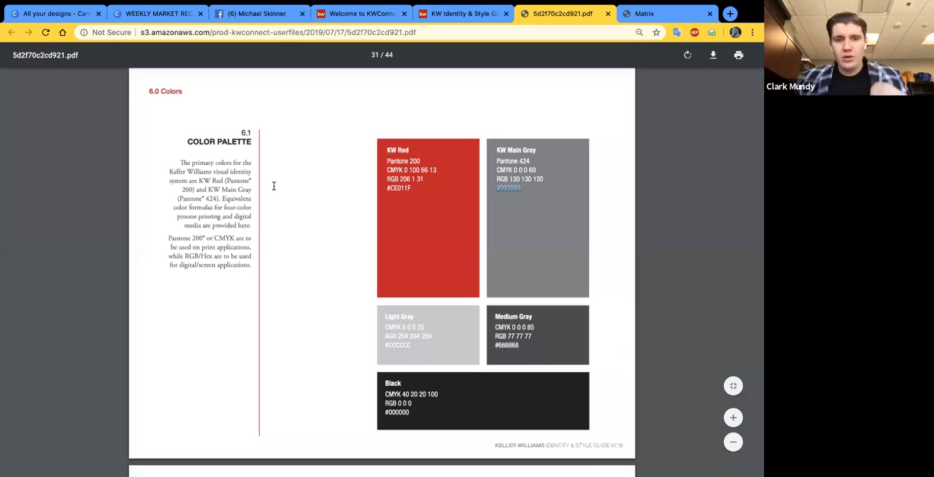
scroll(274, 186, up, 3)
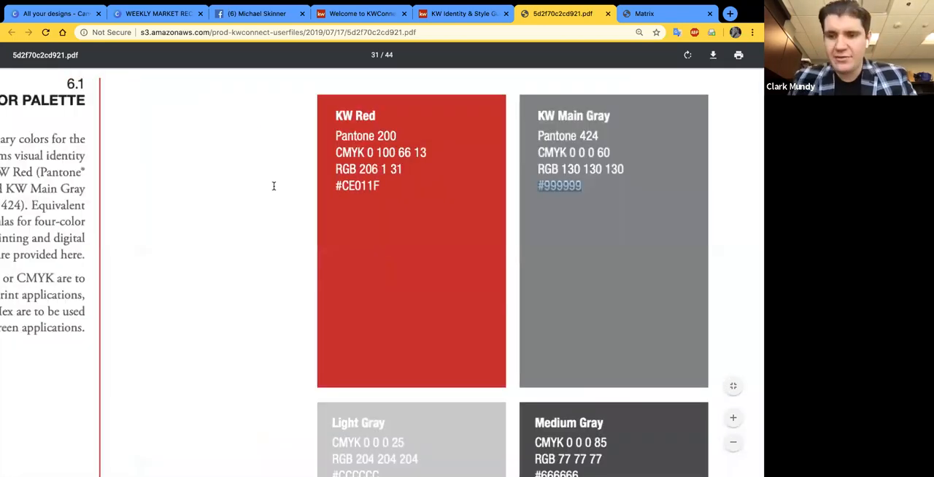
- Enlarge the KW Red color code in the PDF, and switch to Canva's Brand Kit to add a new color to the Keller Williams palette
scroll(274, 186, up, 3)
scroll(274, 186, up, 2)
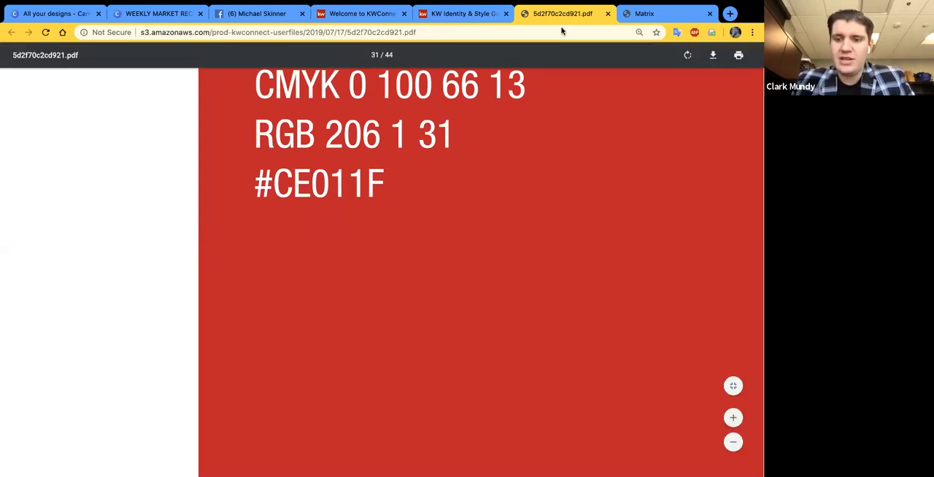
click(66, 15)
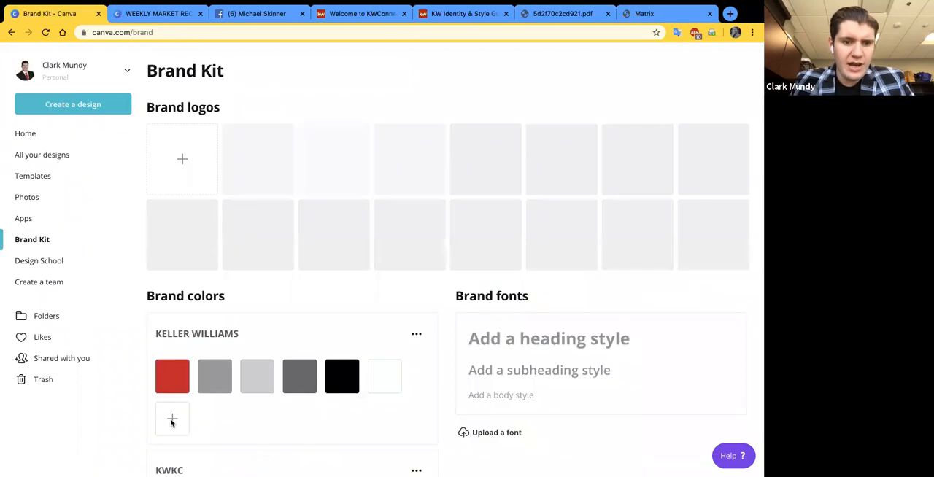
scroll(188, 304, down, 4)
click(173, 329)
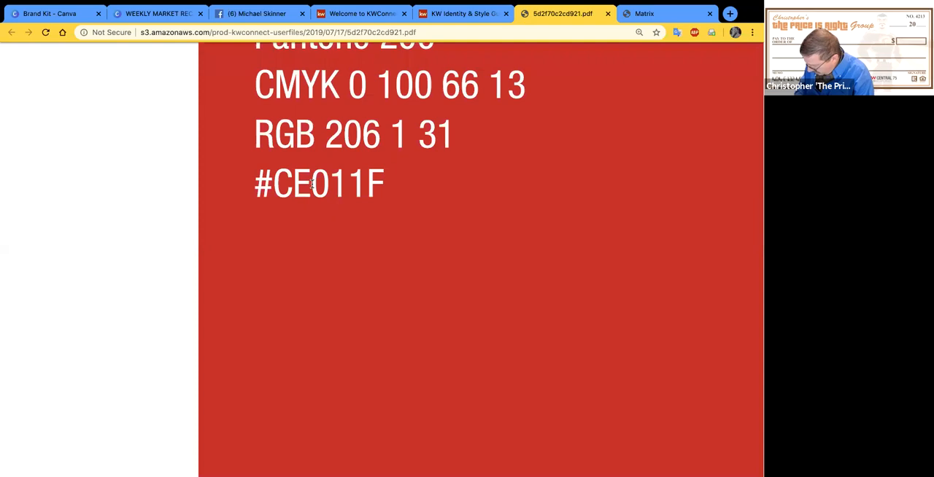
- Return to the style guide PDF, examine the KW Red and KW Main Gray color codes, and try to select the gray's hex code
scroll(312, 185, down, 3)
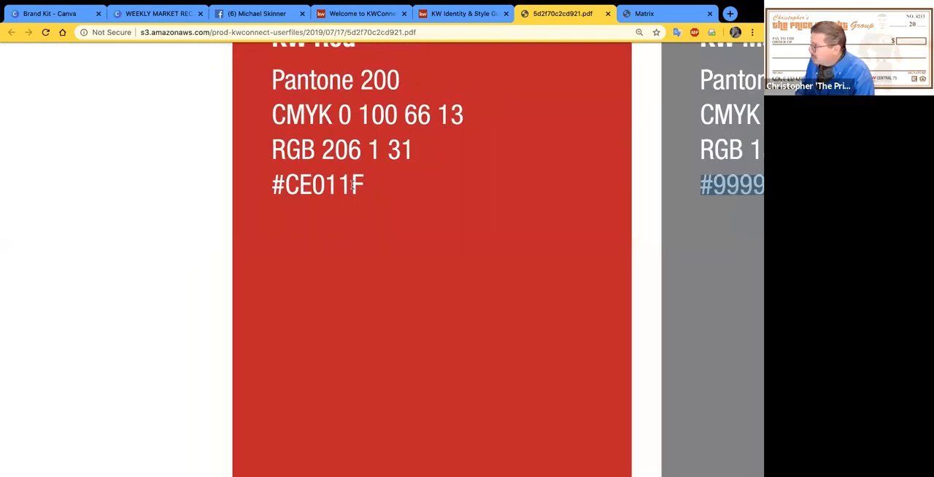
scroll(353, 185, down, 3)
scroll(418, 272, right, 1)
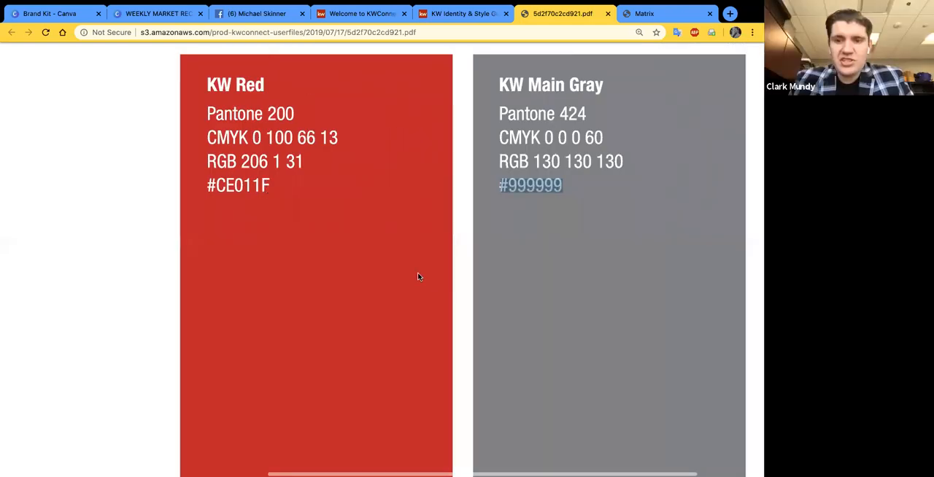
scroll(429, 294, down, 3)
scroll(558, 195, down, 3)
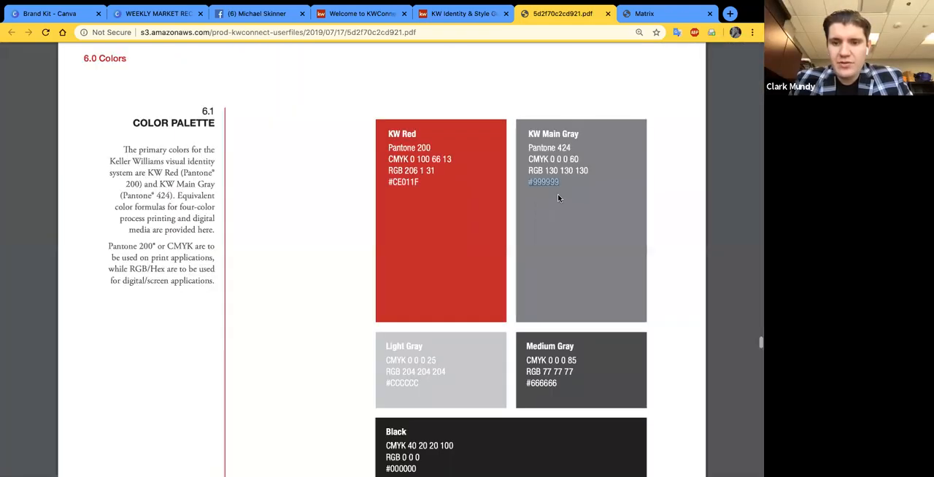
scroll(558, 197, down, 1)
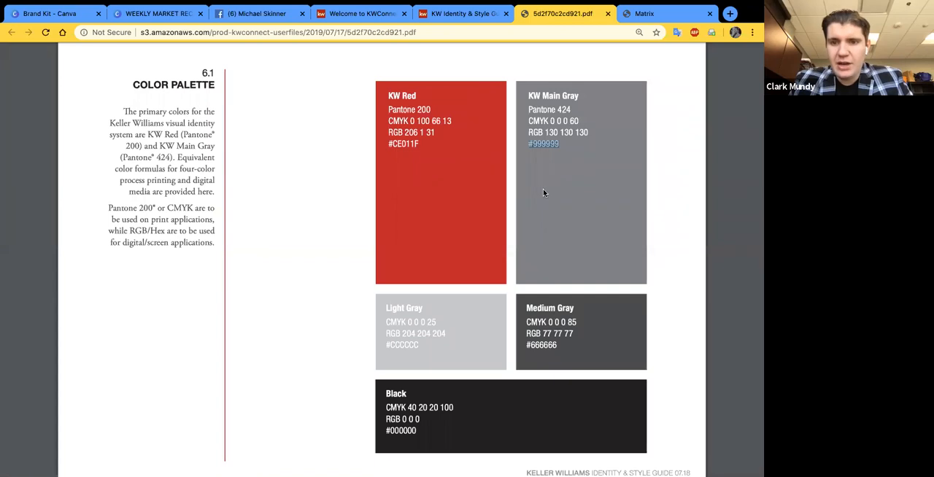
drag(540, 144, 547, 154)
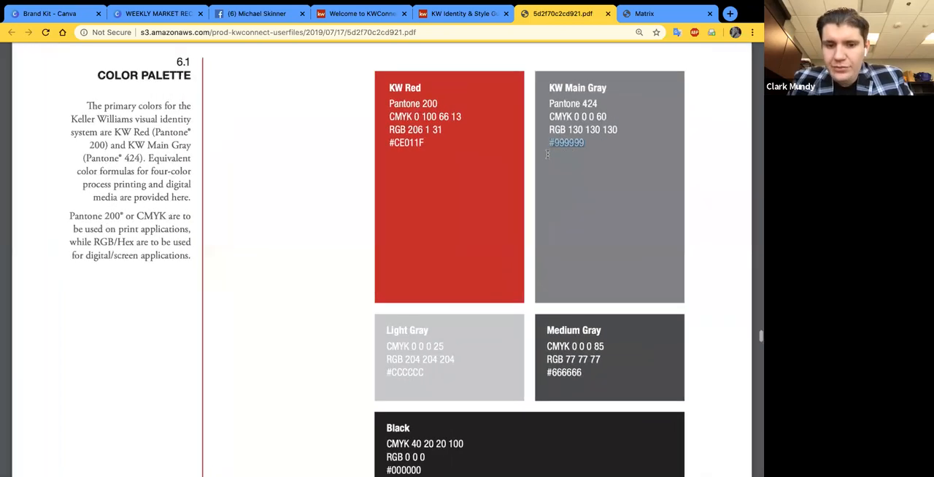
scroll(548, 154, up, 2)
drag(583, 141, 546, 140)
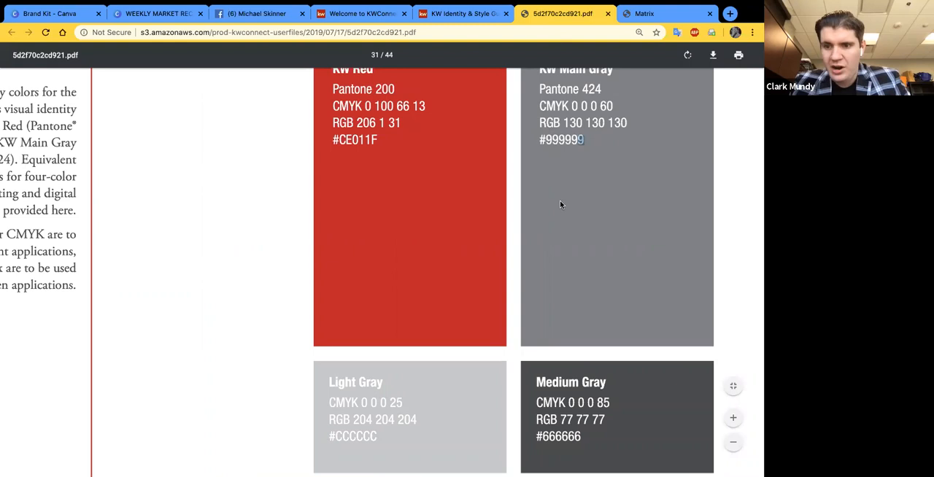
scroll(562, 201, down, 2)
scroll(570, 197, up, 1)
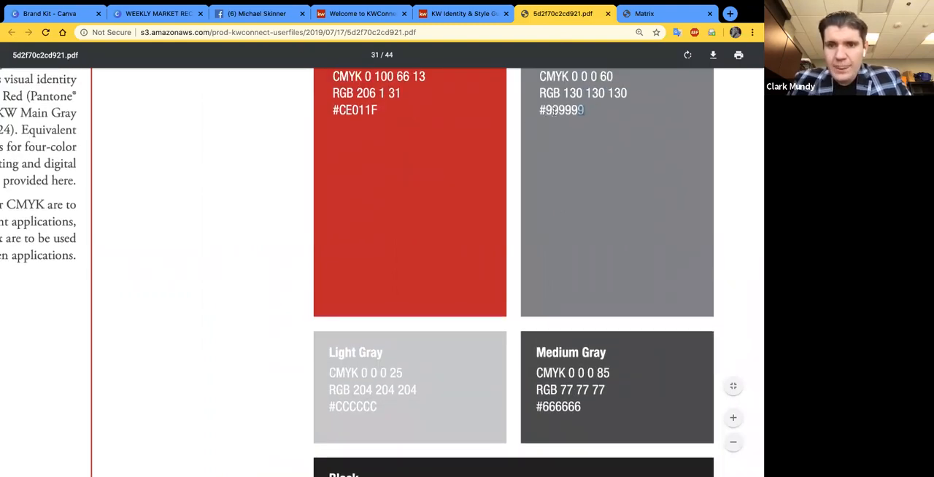
scroll(549, 109, up, 1)
scroll(553, 172, down, 1)
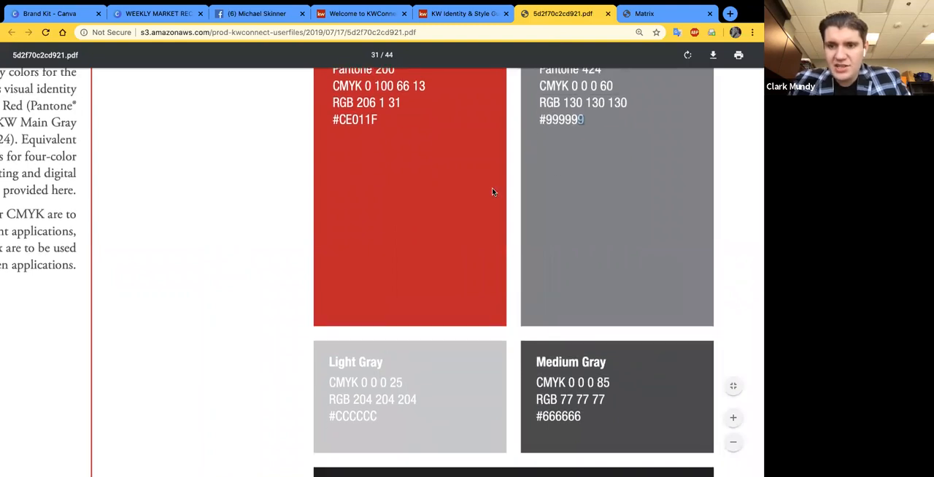
- Examine the Light Gray, Medium Gray and Black color codes, and view the whole 6.1 Color Palette page
scroll(367, 372, down, 1)
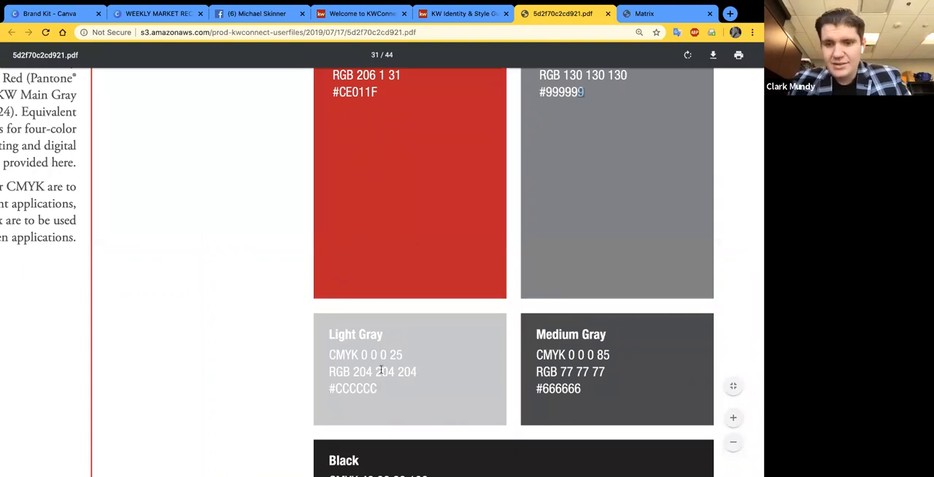
scroll(381, 371, down, 2)
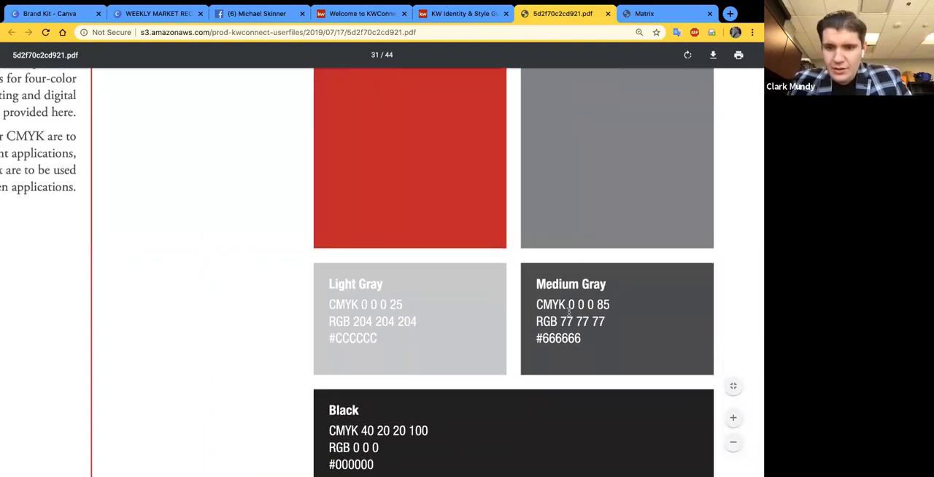
scroll(519, 334, down, 3)
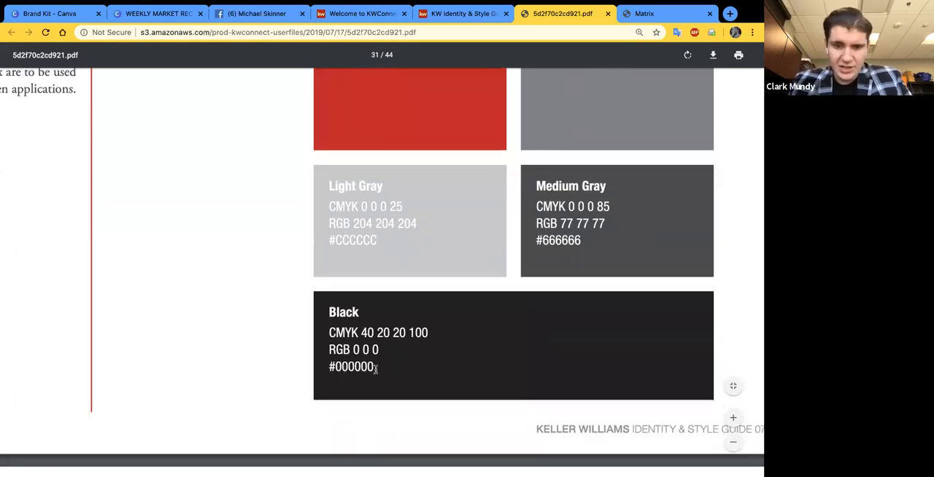
scroll(366, 362, up, 1)
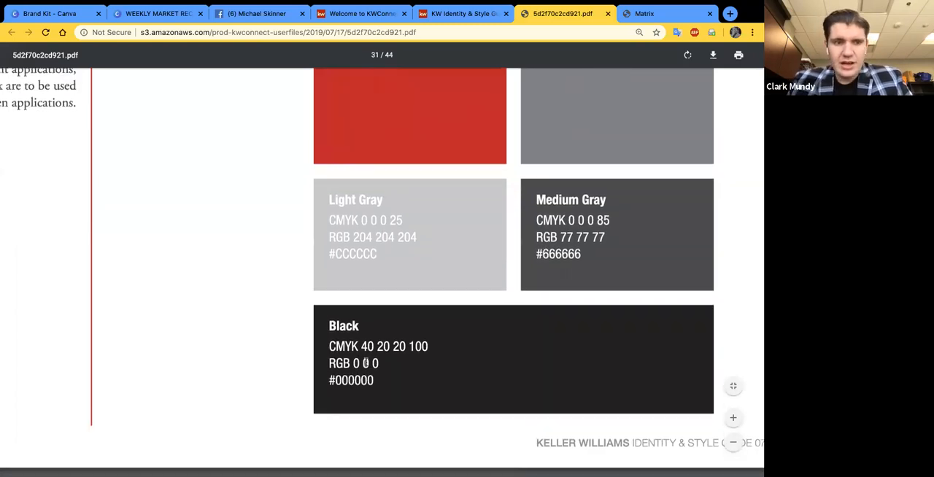
scroll(366, 363, down, 3)
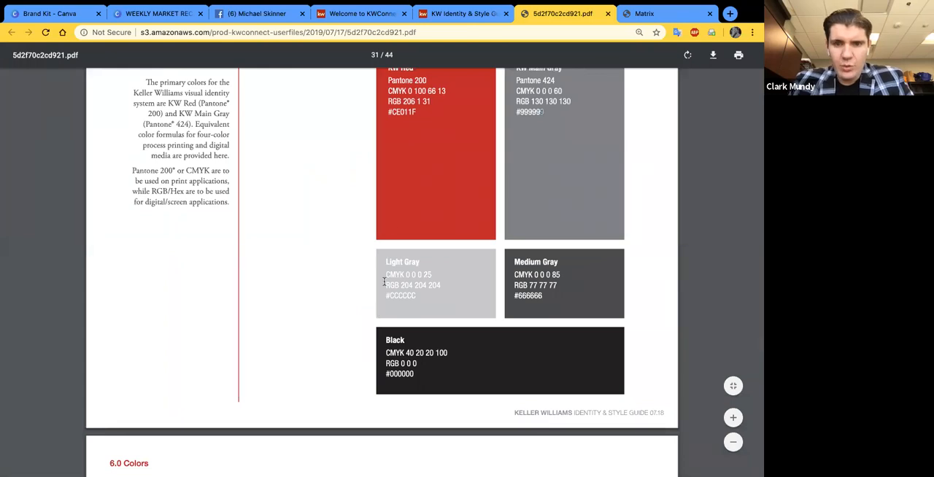
scroll(386, 231, down, 2)
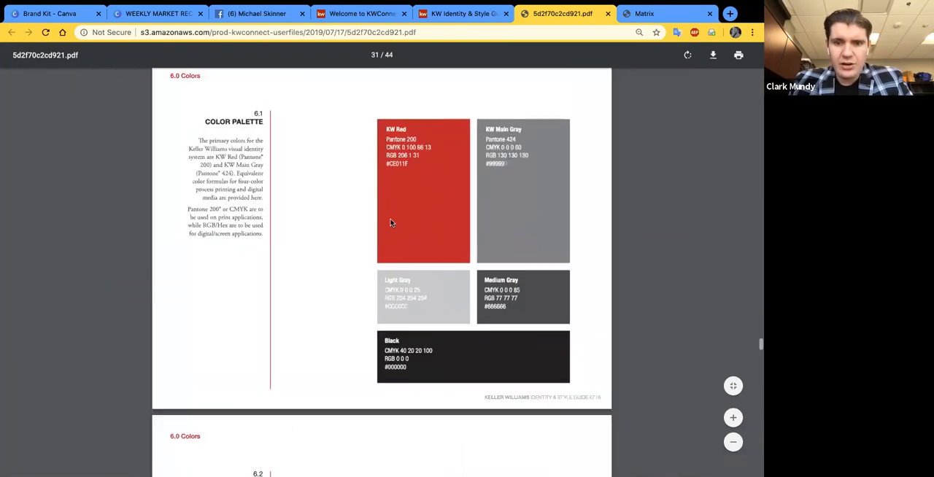
scroll(390, 222, up, 1)
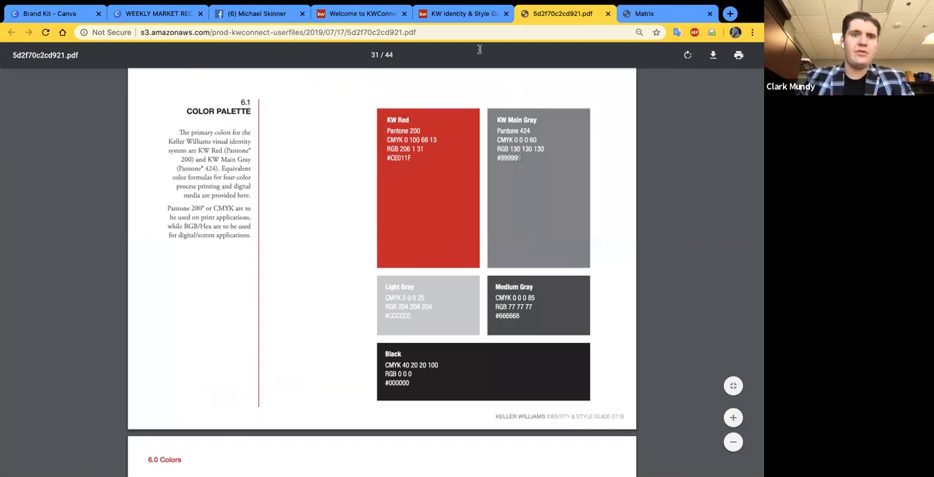
- Switch to the weekly market recap design in Canva and look over the post alongside the available elements
click(160, 13)
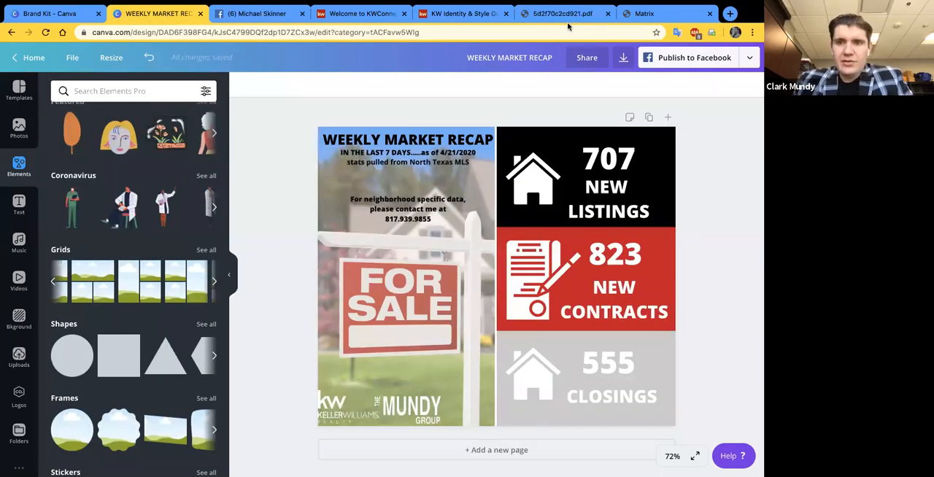
scroll(139, 278, down, 2)
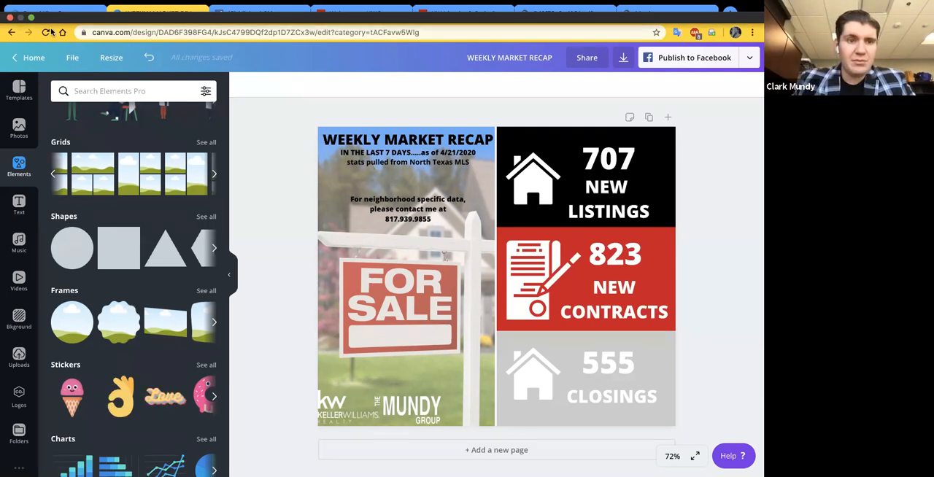
mouse_move(49, 21)
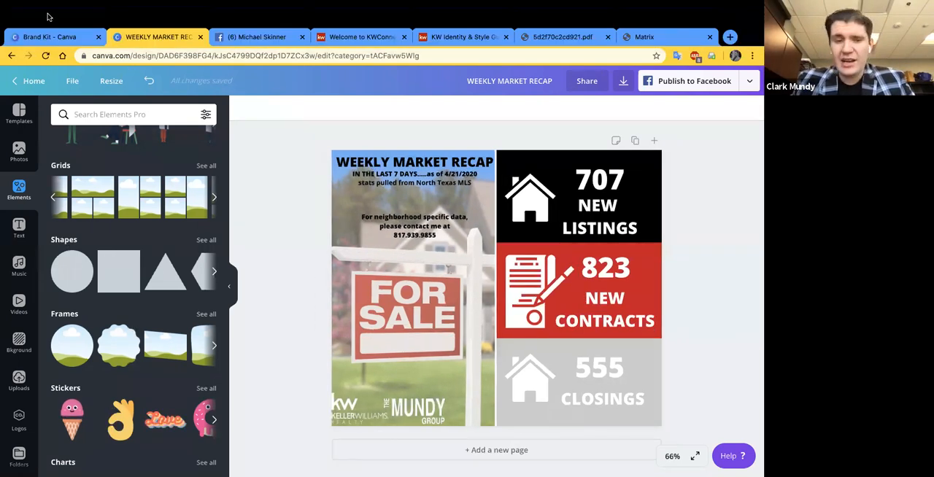
- Return to the Brand Kit, try to open Canva's templates page from there and from the home page, and go back home
click(48, 14)
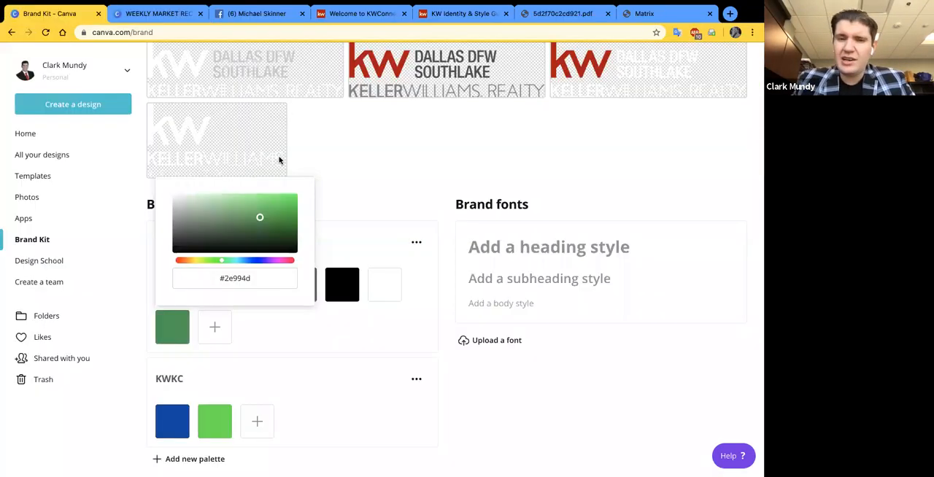
click(339, 162)
click(35, 181)
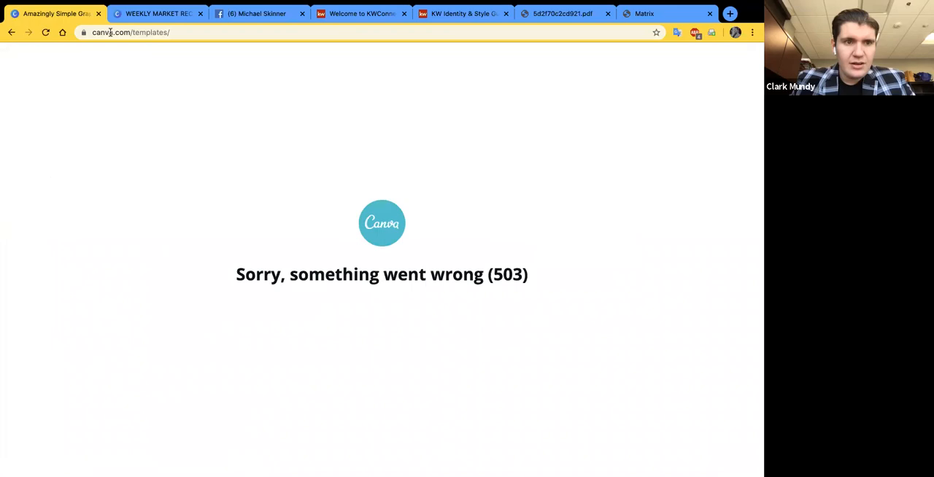
click(45, 32)
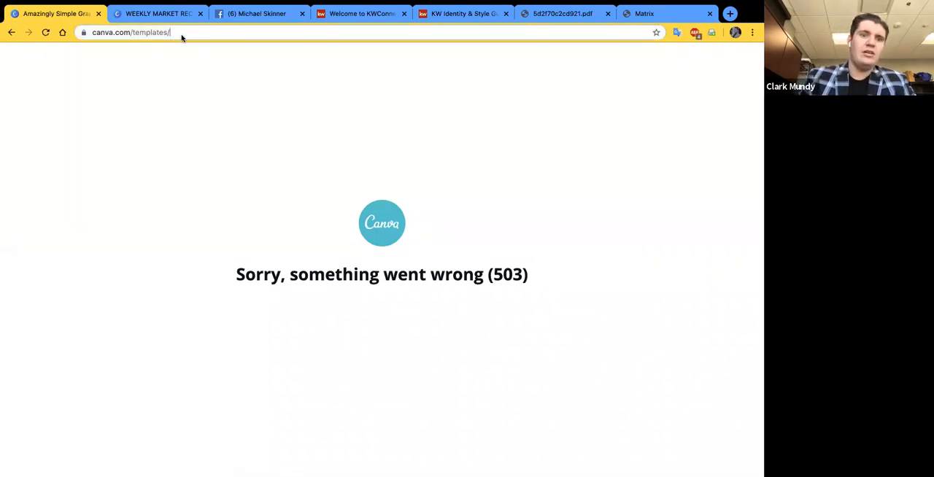
key(BackSpace)
key(BackSpace)
key(BackSpace)
key(BackSpace)
key(BackSpace)
key(BackSpace)
key(BackSpace)
key(BackSpace)
key(BackSpace)
key(BackSpace)
key(BackSpace)
key(Return)
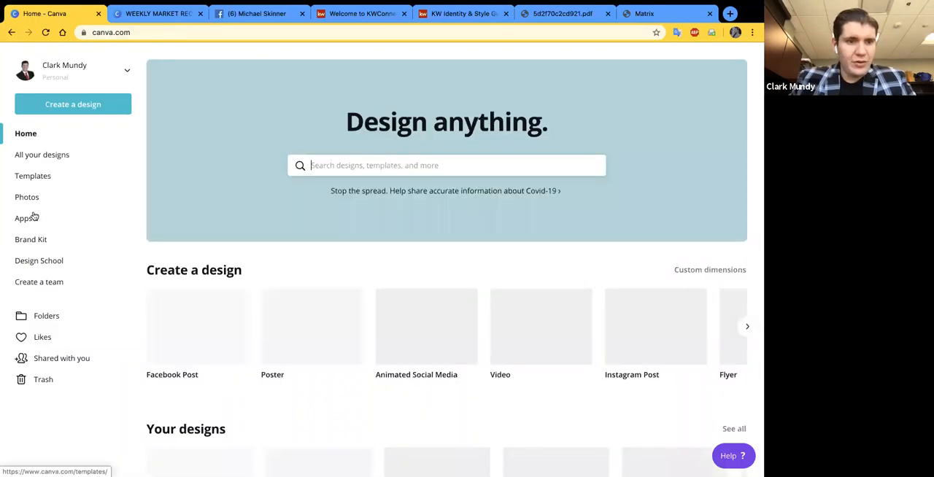
click(35, 176)
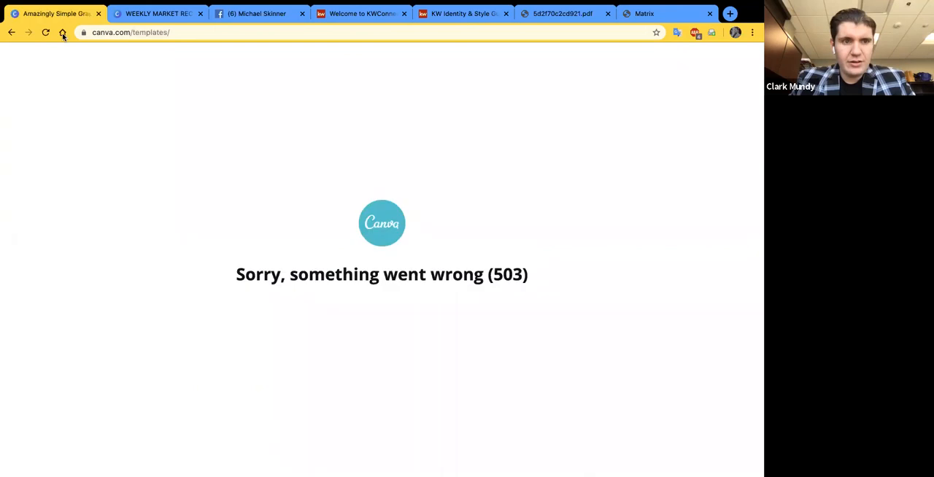
click(45, 32)
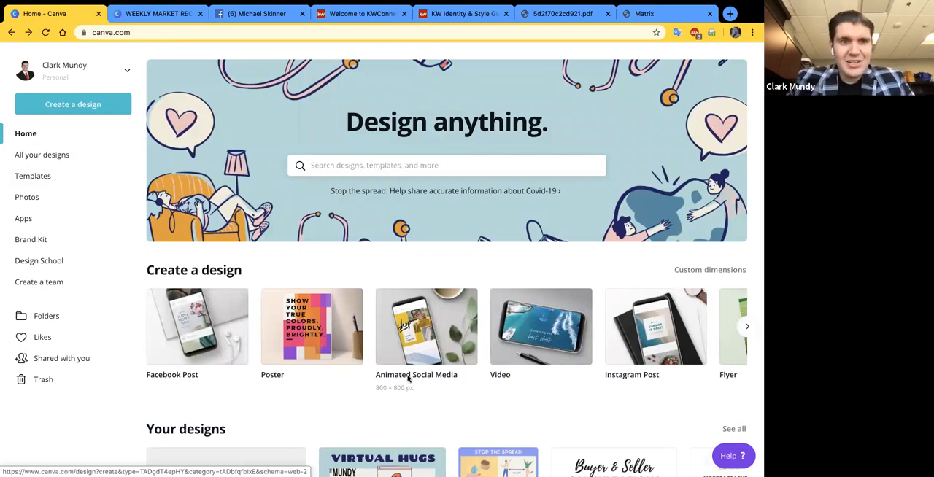
- Create a blank Animated Social Media design, browse its animated templates, and close the design without using one
click(408, 378)
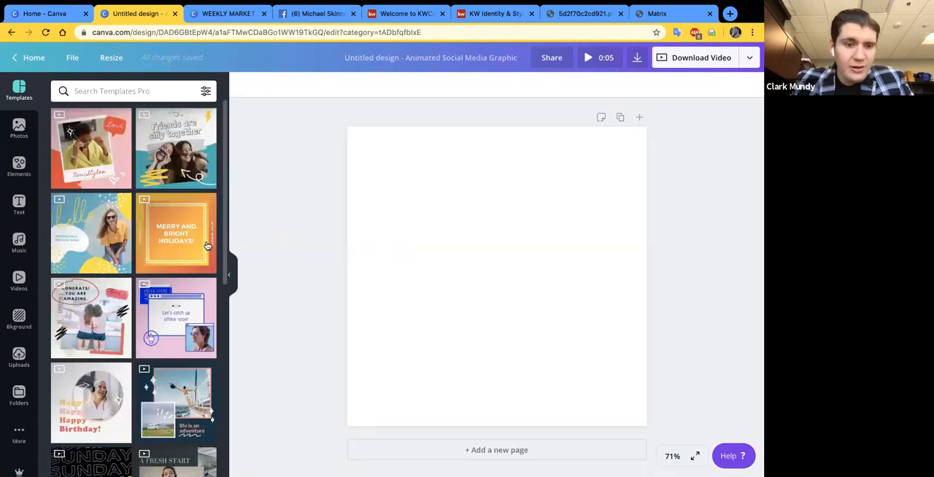
scroll(208, 245, down, 1)
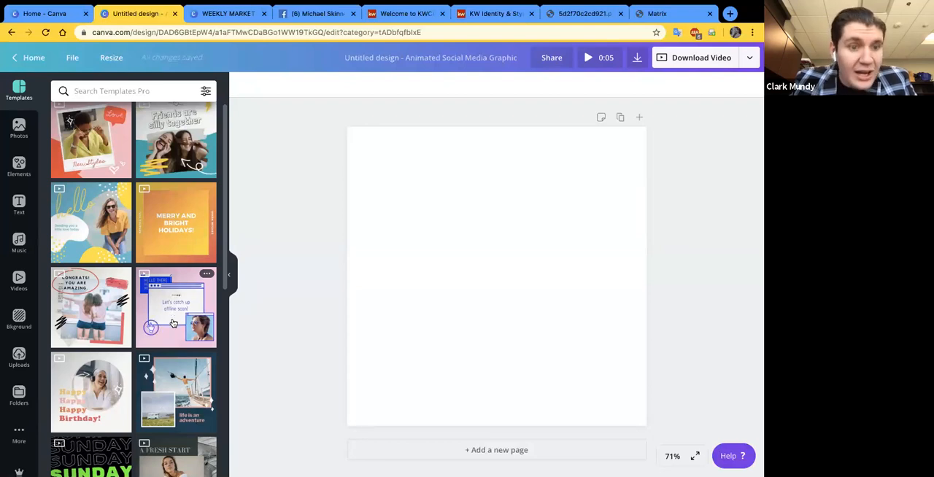
scroll(174, 323, down, 3)
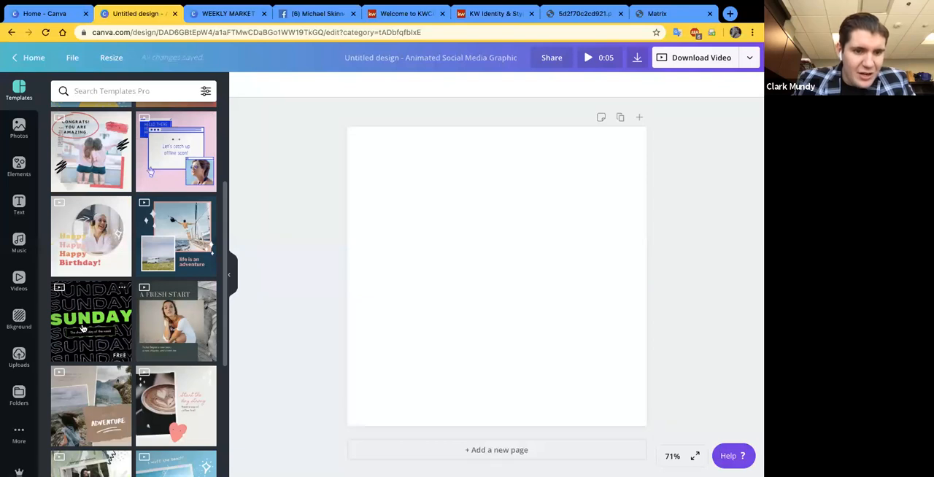
scroll(83, 328, down, 2)
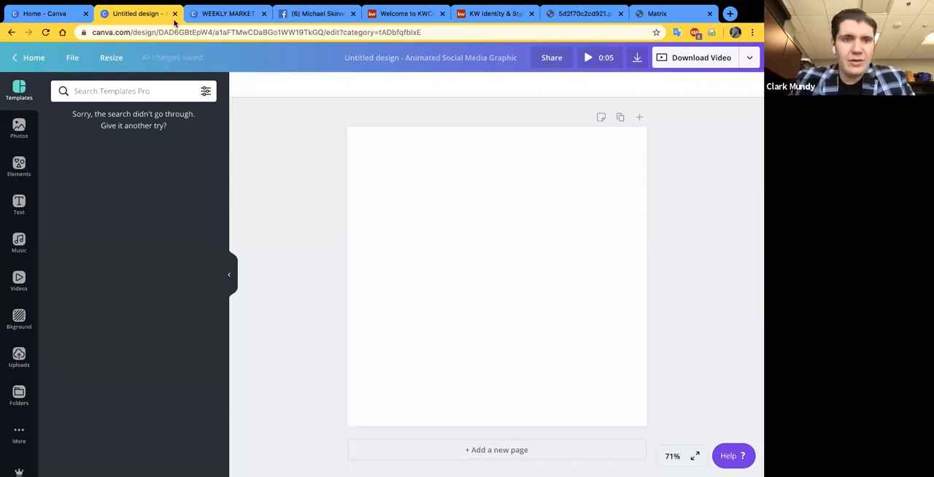
click(175, 14)
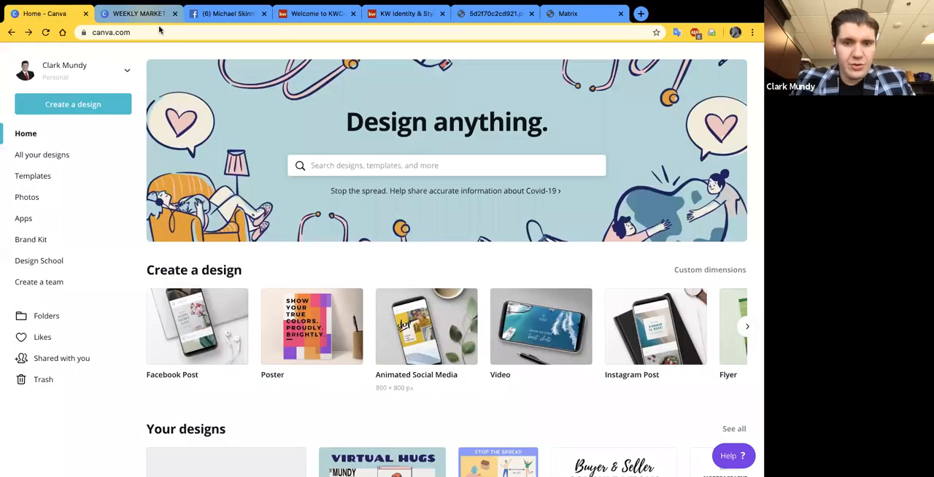
- Switch to the WEEKLY MARKET RECAP design, browse the element collections from Grids to Vivid Leaves, and hide the side panel
click(156, 14)
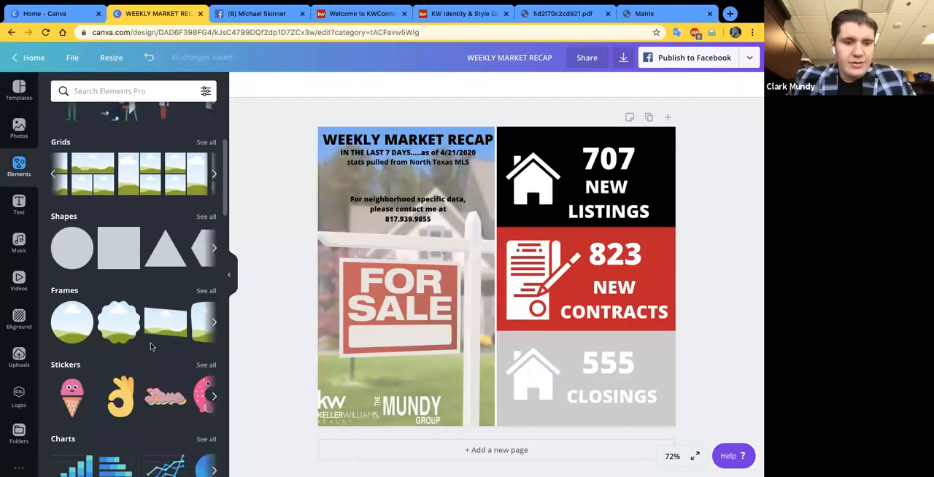
scroll(151, 343, down, 1)
scroll(142, 395, down, 3)
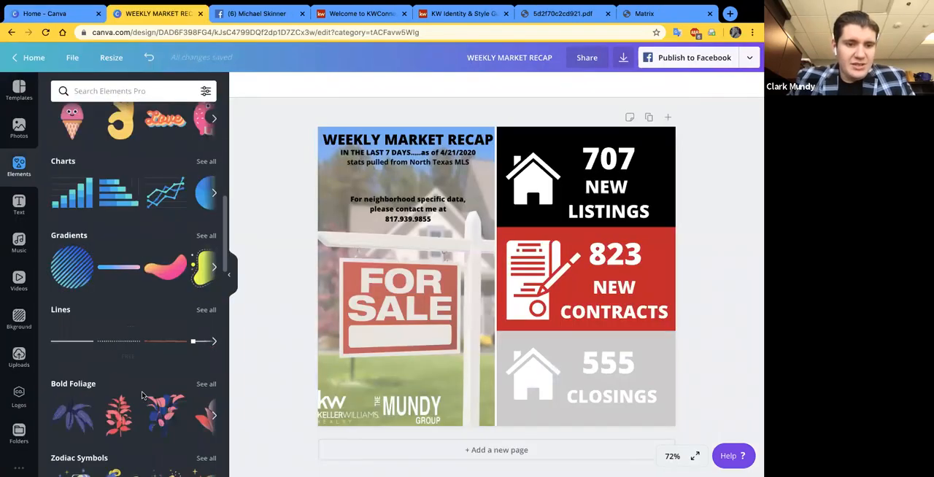
scroll(142, 395, down, 3)
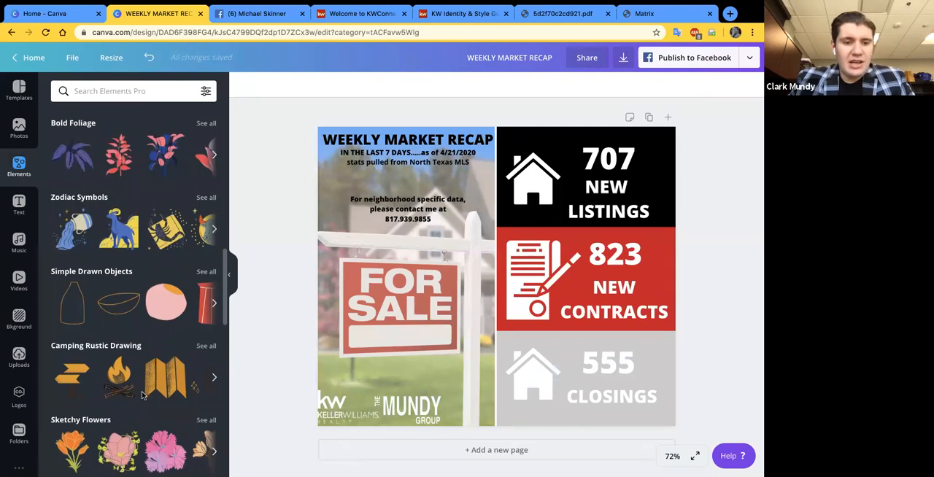
scroll(142, 395, down, 15)
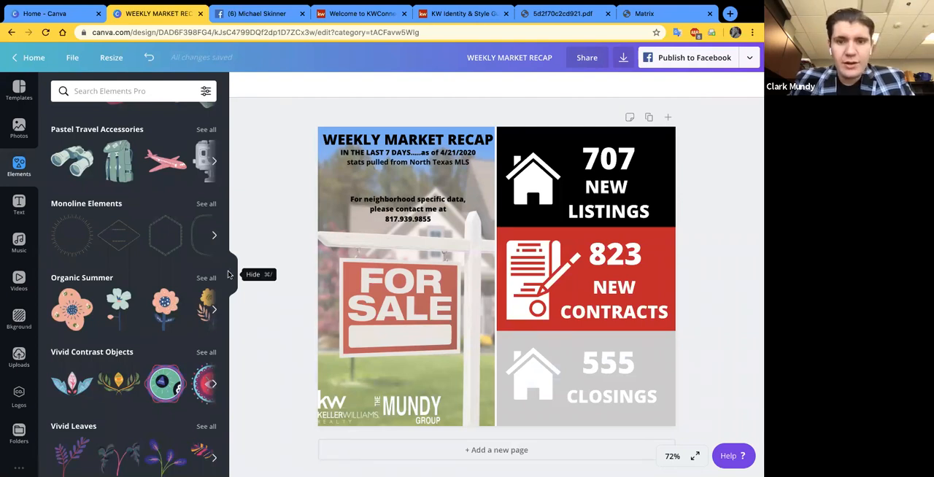
click(227, 274)
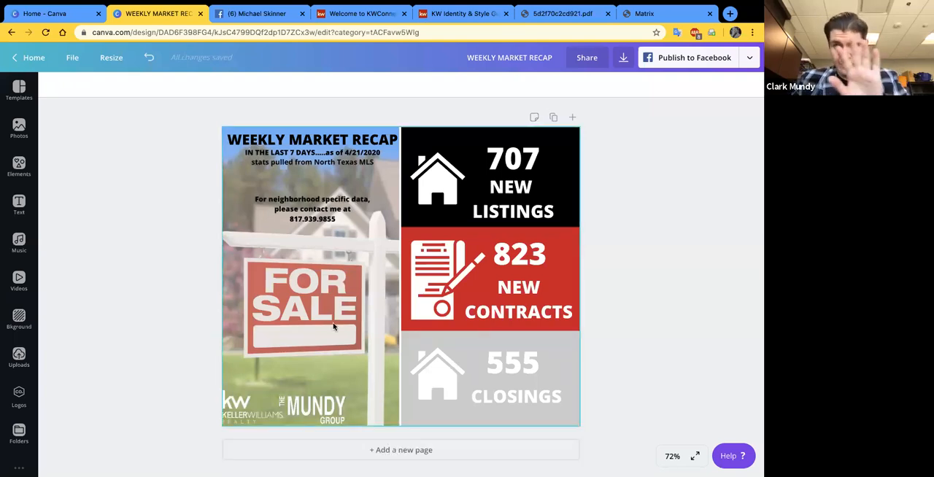
- Add a blank second page below the market recap and delete it again
click(344, 450)
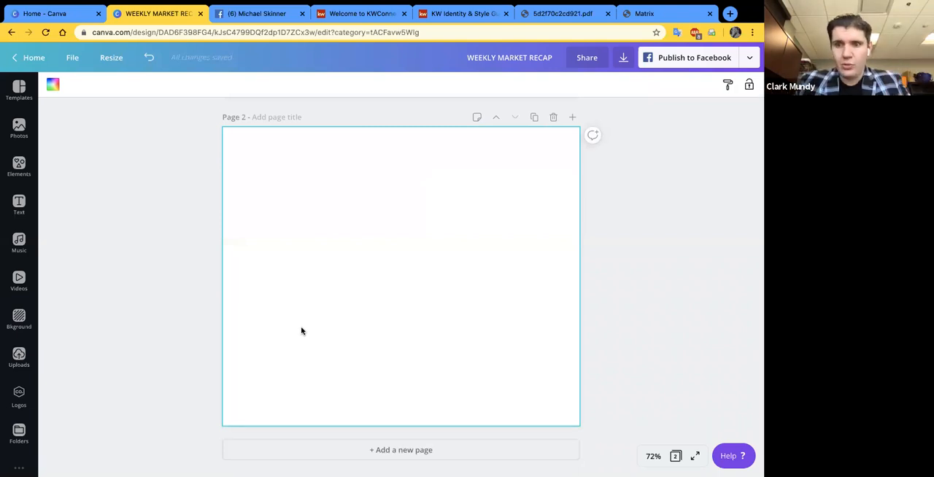
scroll(301, 332, up, 2)
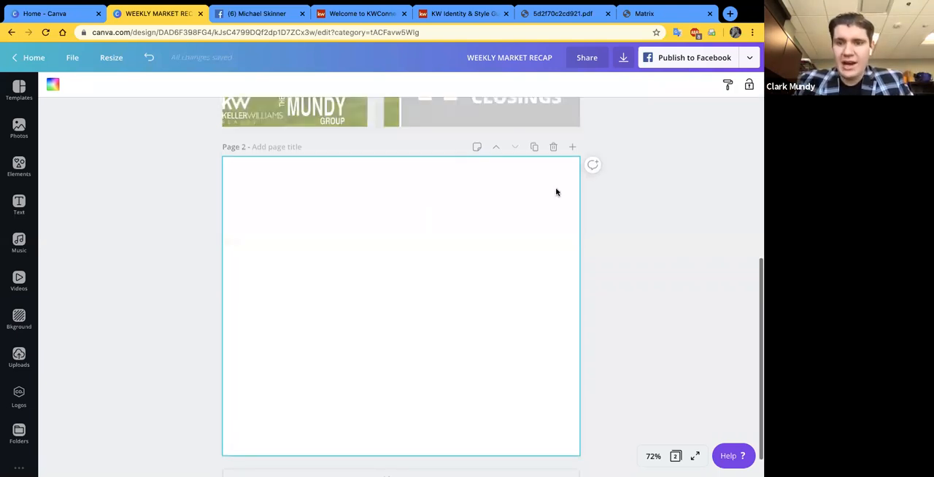
scroll(536, 160, up, 1)
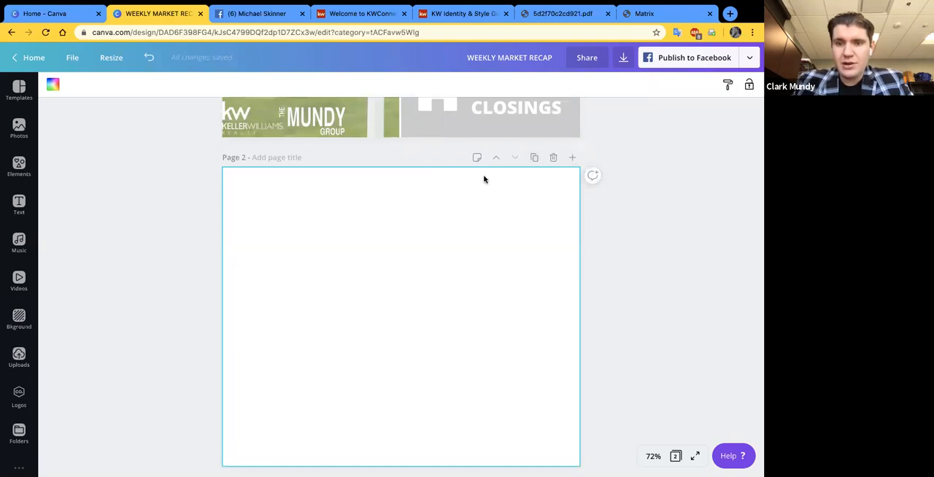
scroll(540, 172, up, 1)
click(553, 173)
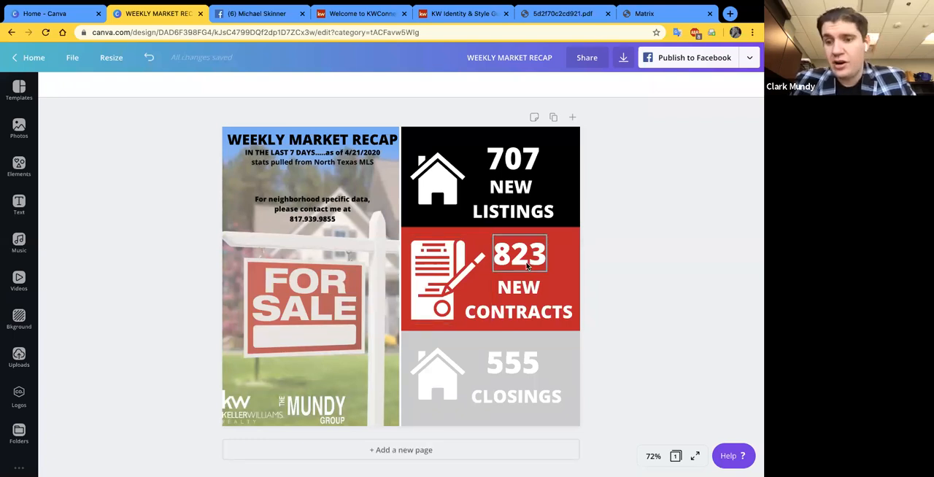
- Duplicate the market recap page as a second page of the design
click(555, 118)
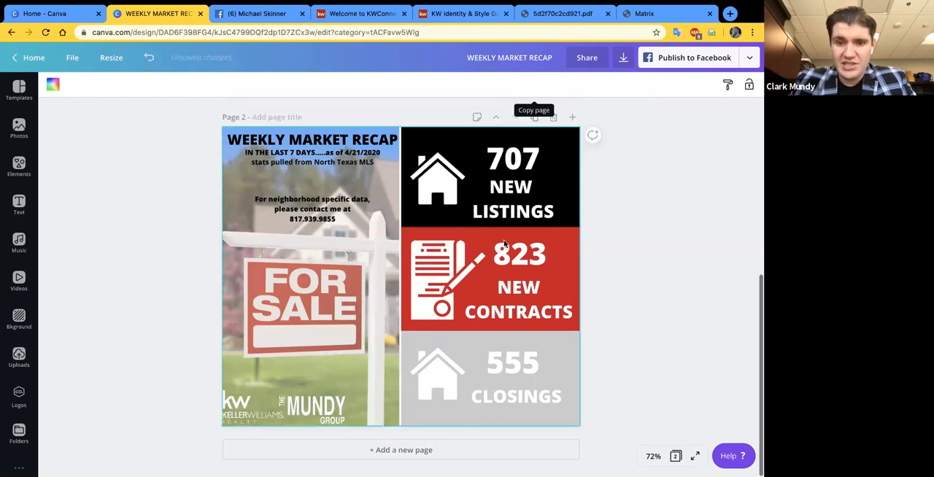
scroll(498, 270, up, 4)
scroll(498, 392, down, 3)
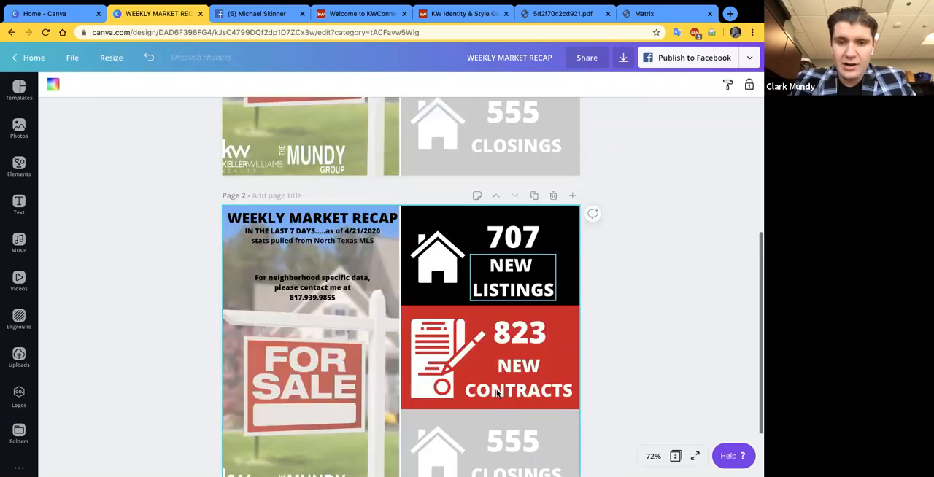
scroll(498, 393, down, 2)
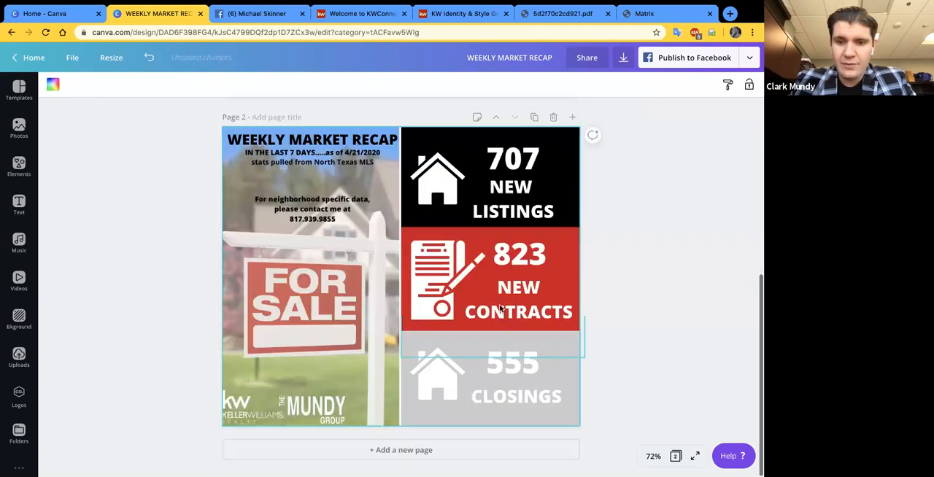
- Replace the new contracts, new listings and closings figures on page 2 with the placeholder 000
click(516, 263)
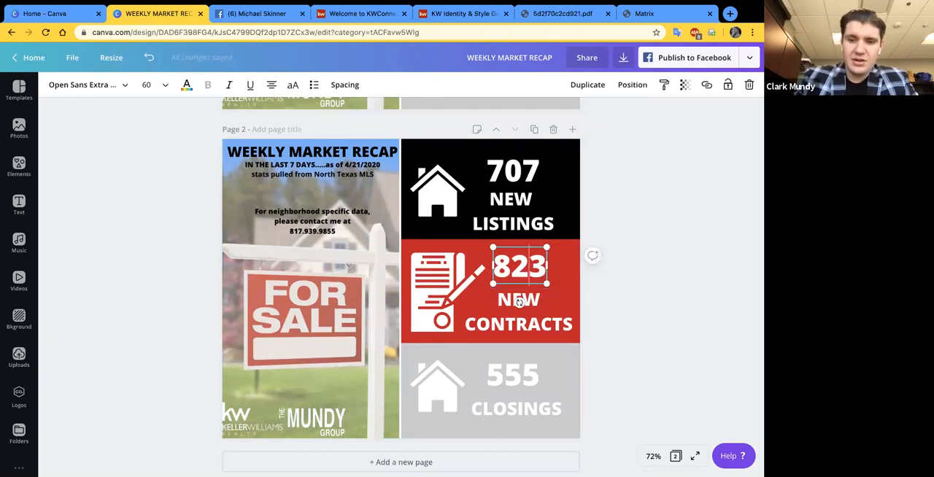
text(000)
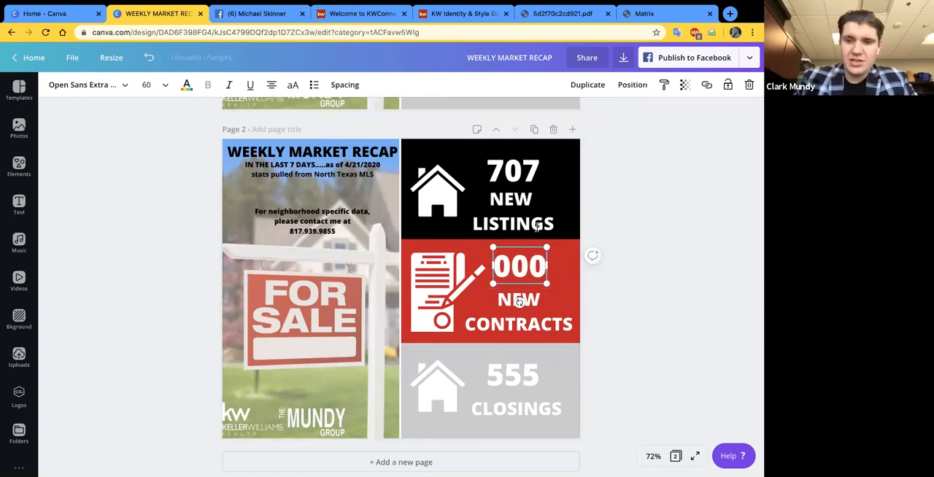
double_click(513, 171)
text(000)
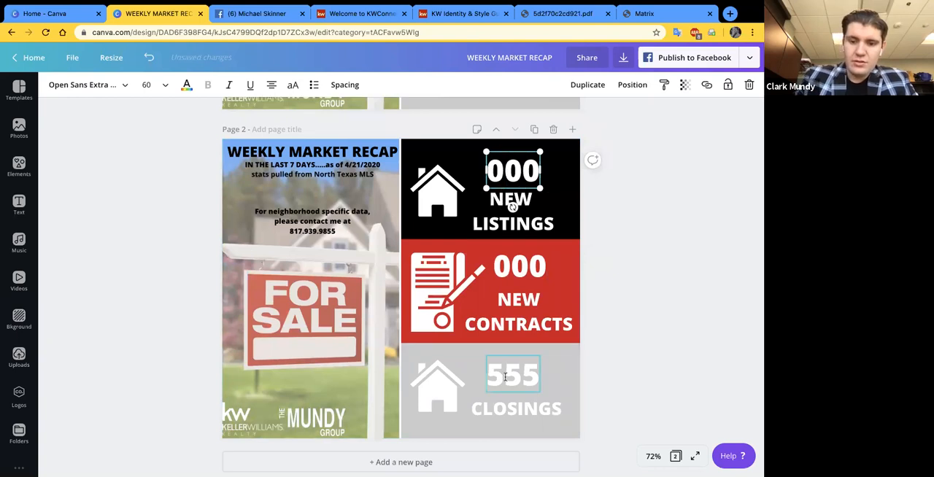
double_click(505, 377)
text(000)
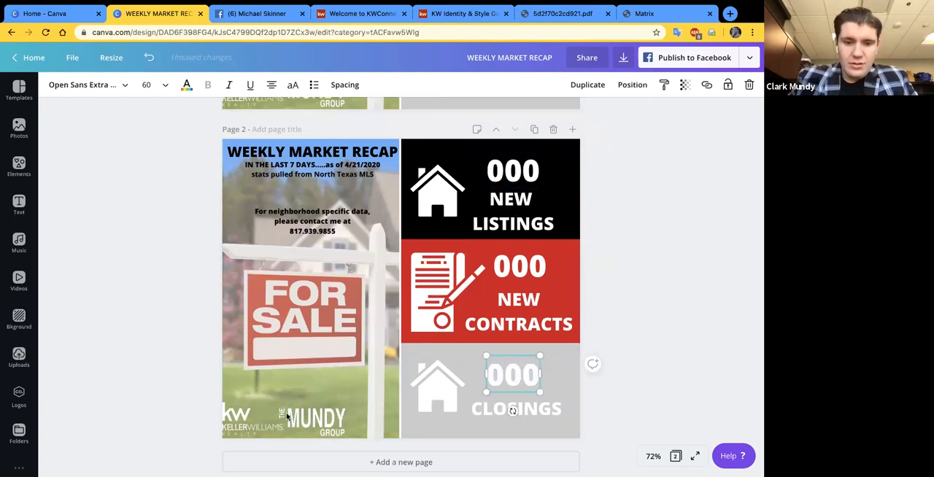
click(319, 393)
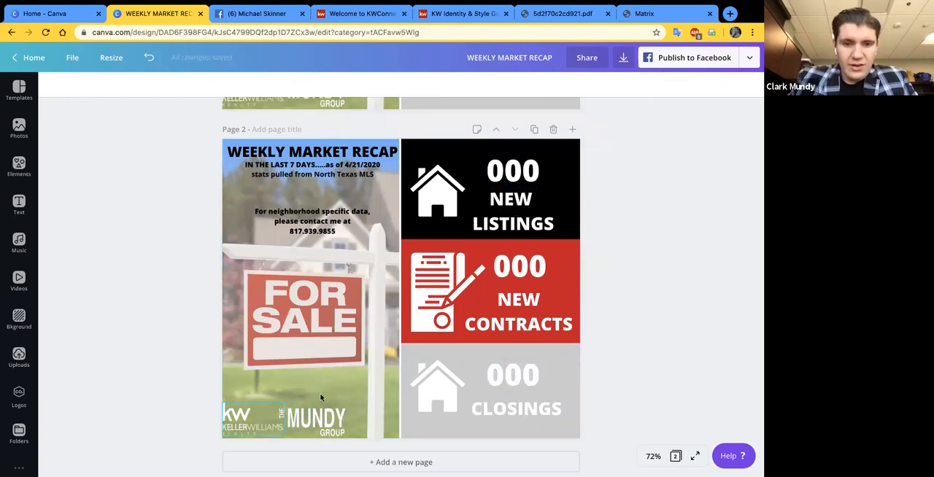
- Replace the date in page 2's "IN THE LAST 7 DAYS" line with INSERT DATE
click(348, 164)
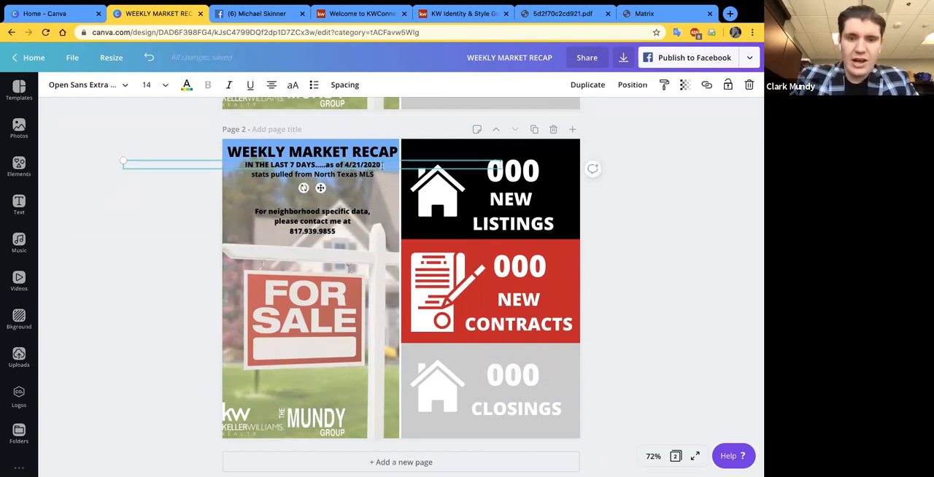
text(INSERT DATE)
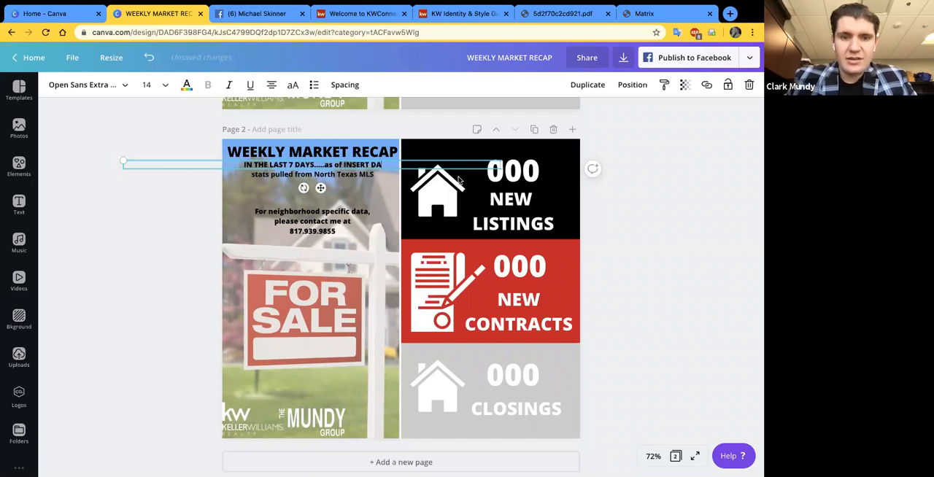
click(172, 211)
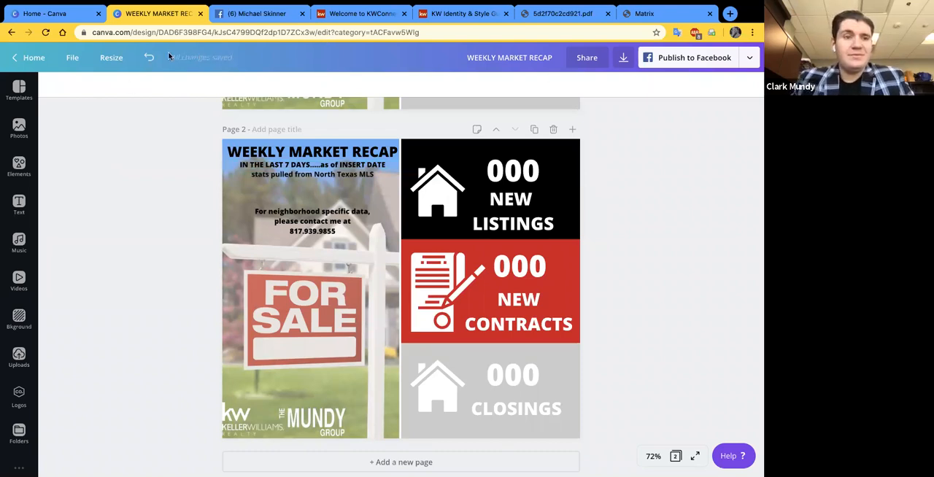
- Reopen the WEEKLY MARKET RECAP design from the home page and look over both of its pages
click(28, 59)
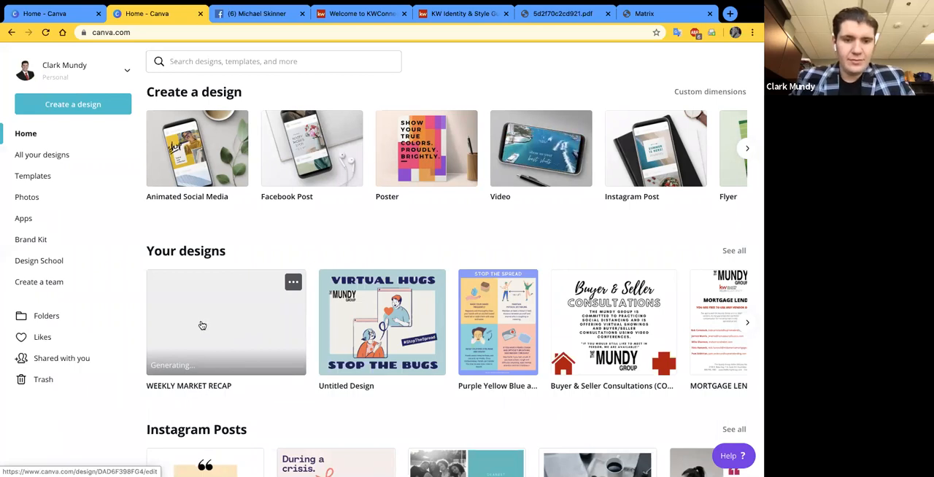
scroll(202, 325, down, 1)
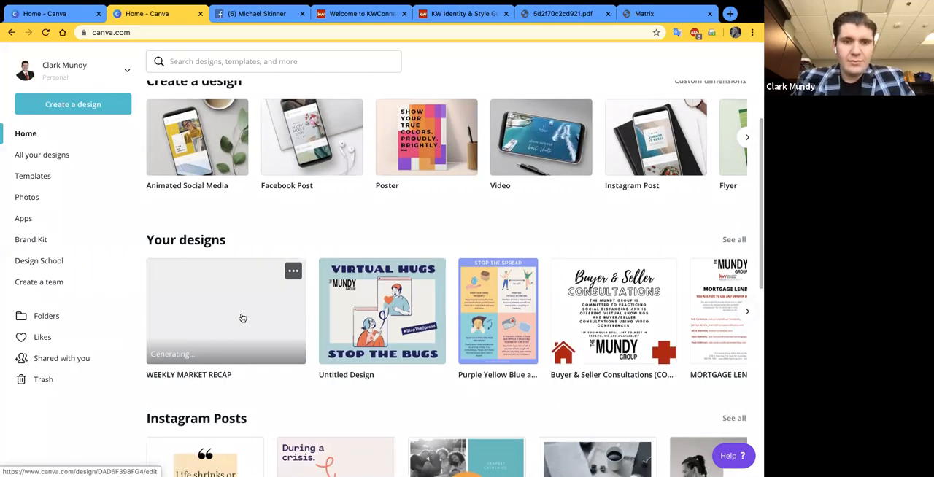
click(232, 299)
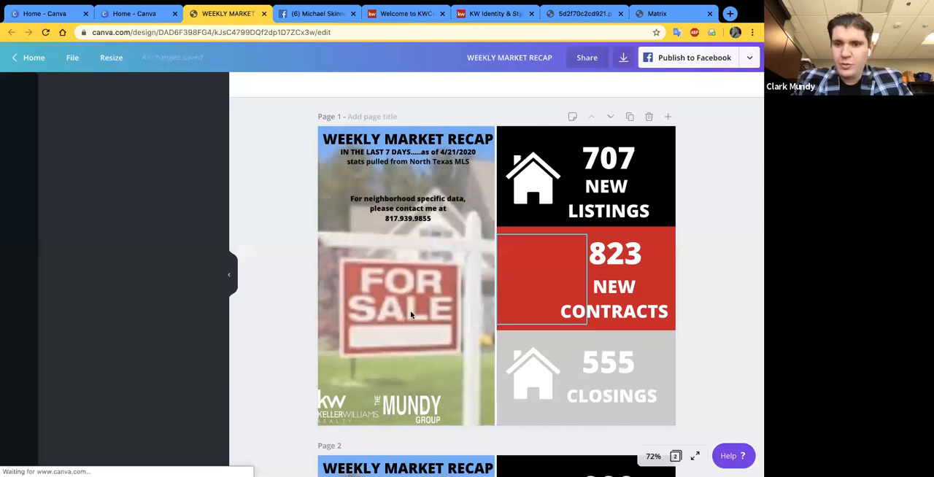
scroll(504, 231, down, 5)
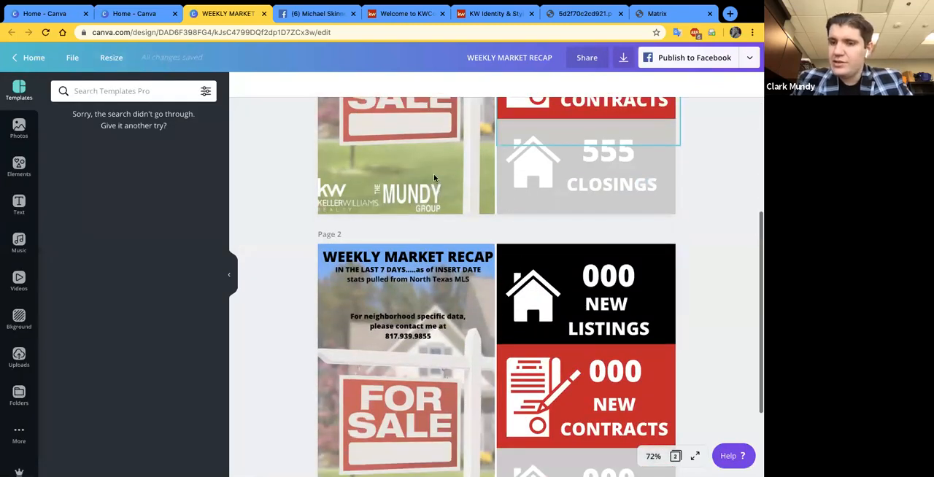
scroll(424, 265, down, 1)
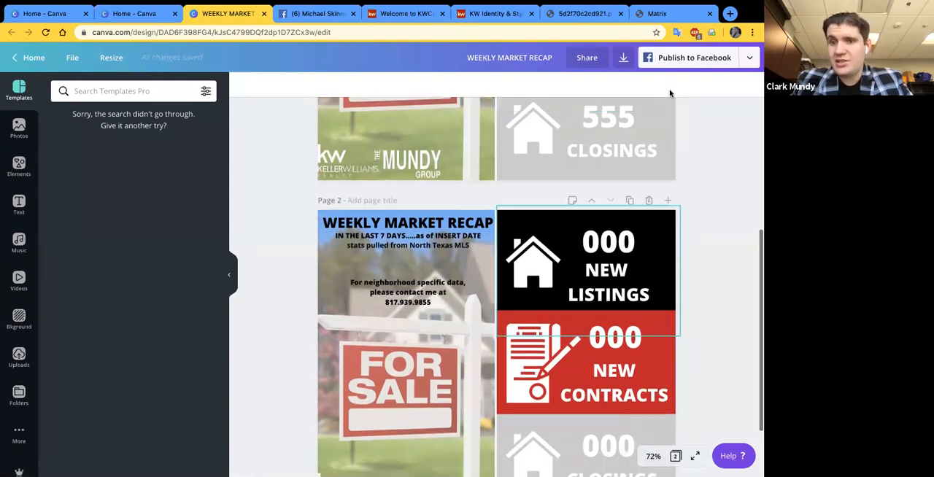
scroll(723, 197, down, 2)
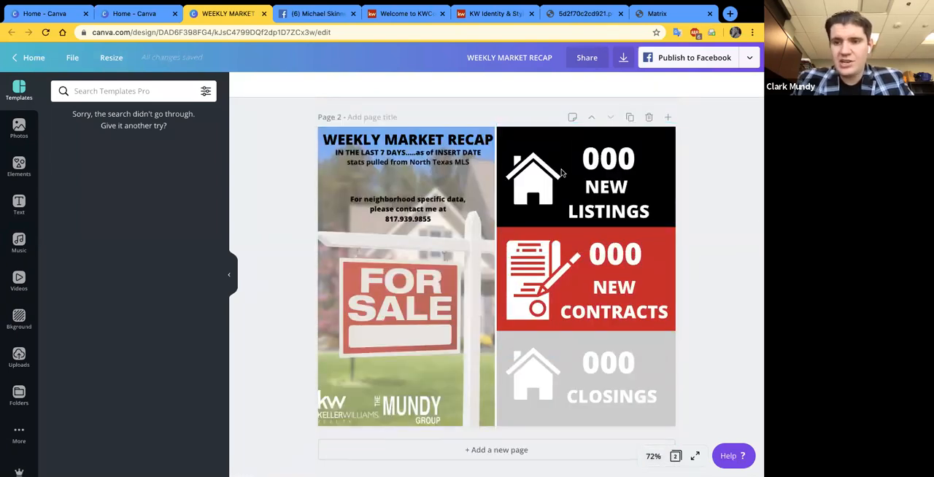
scroll(438, 160, up, 3)
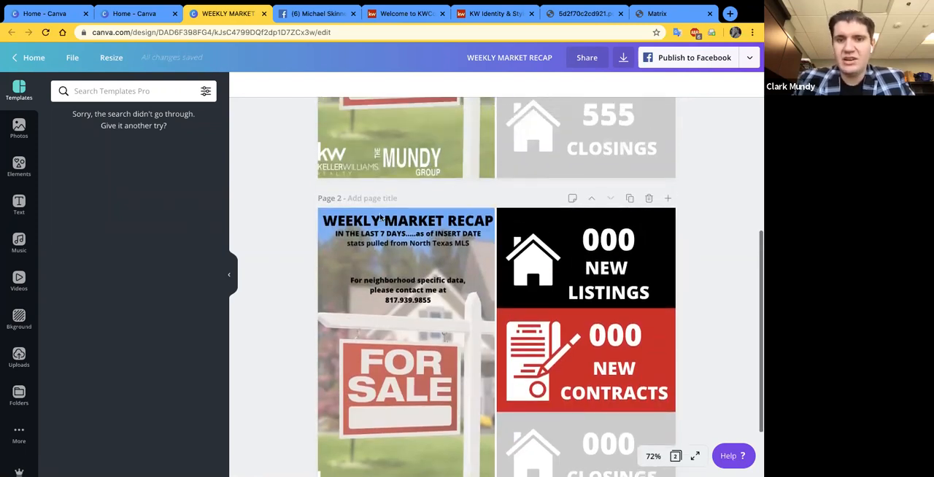
scroll(382, 218, up, 3)
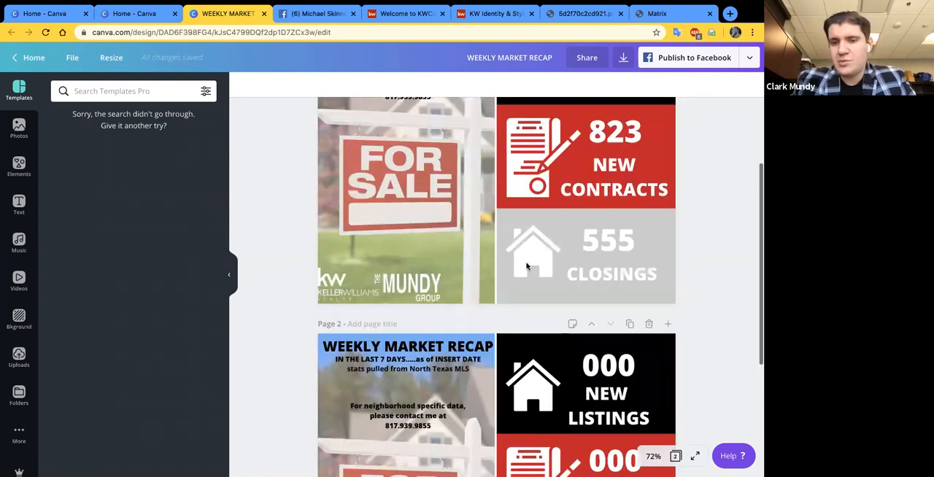
scroll(540, 219, up, 1)
scroll(556, 176, up, 2)
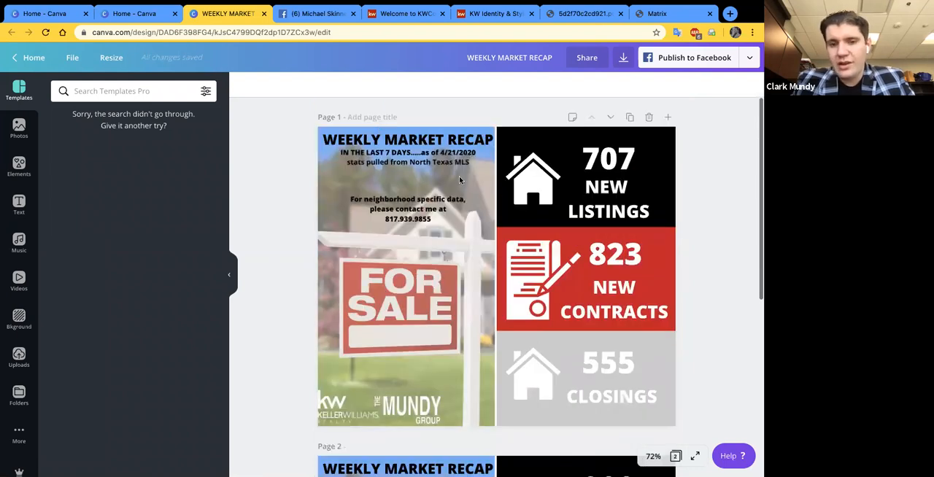
- Make a copy of the WEEKLY MARKET RECAP design from Your designs on the home page
click(127, 14)
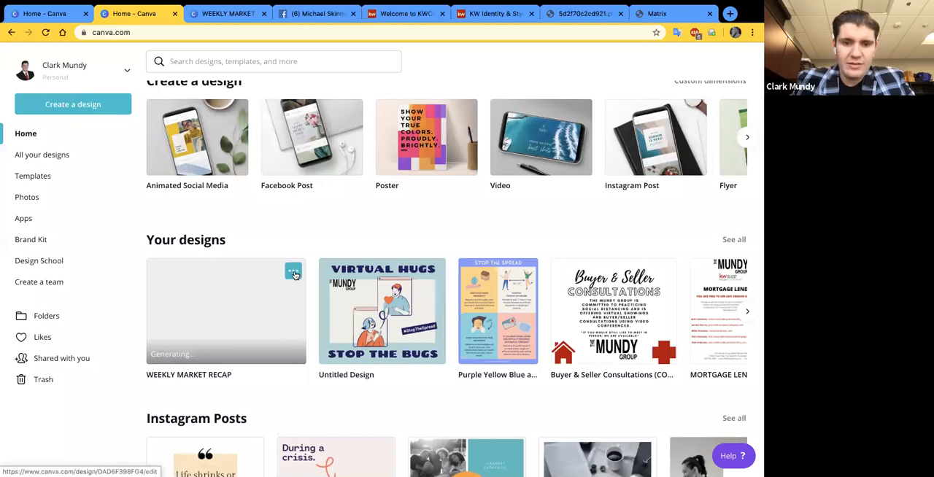
click(293, 273)
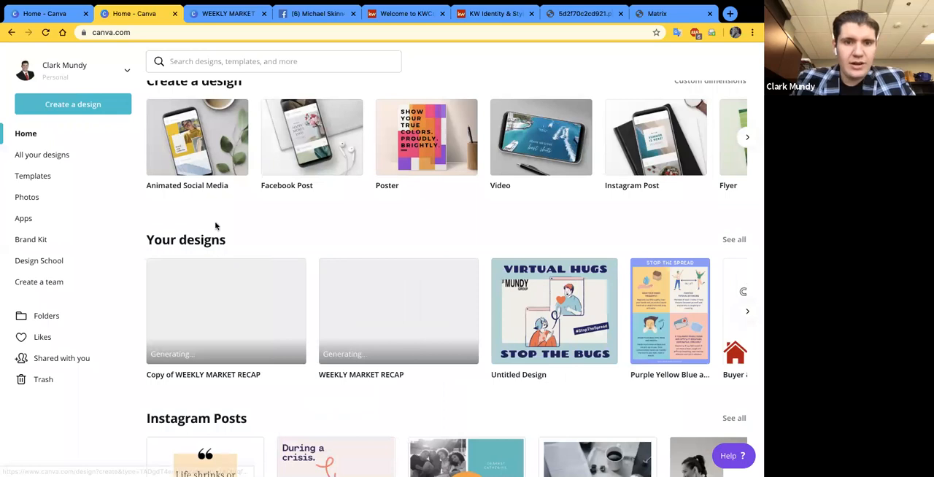
- Go back to the open WEEKLY MARKET RECAP design, hide the side panel, and view the recap and placeholder pages
key(ctrl+Tab)
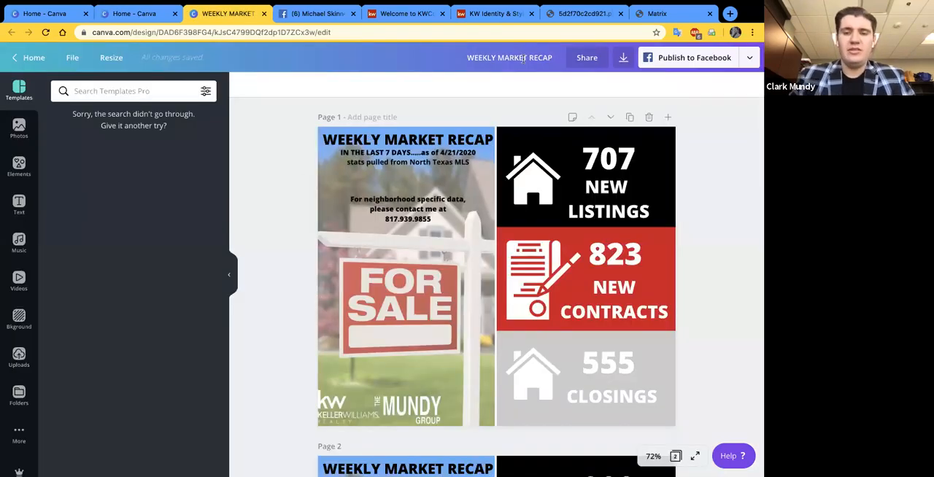
click(646, 179)
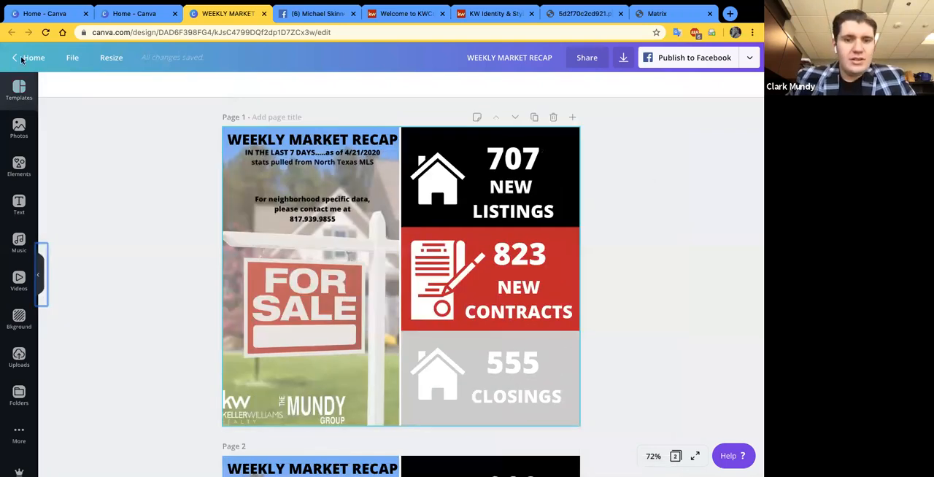
click(205, 228)
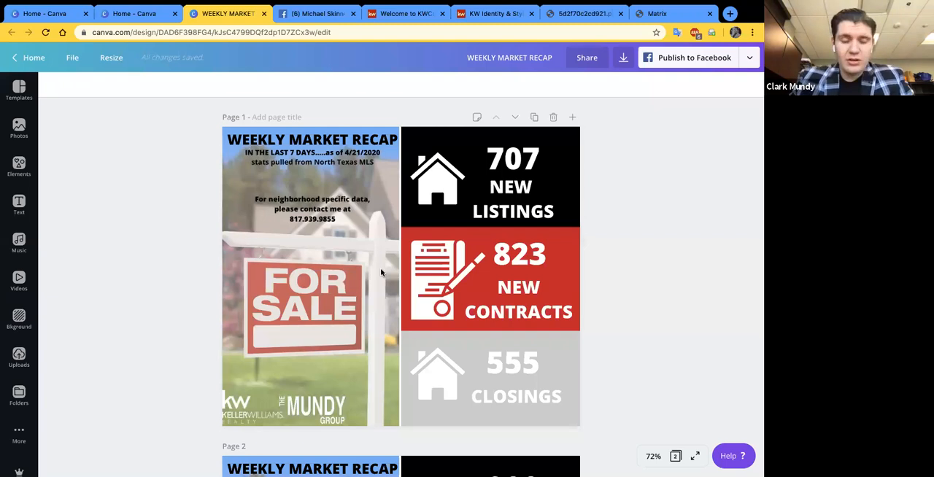
scroll(380, 272, down, 3)
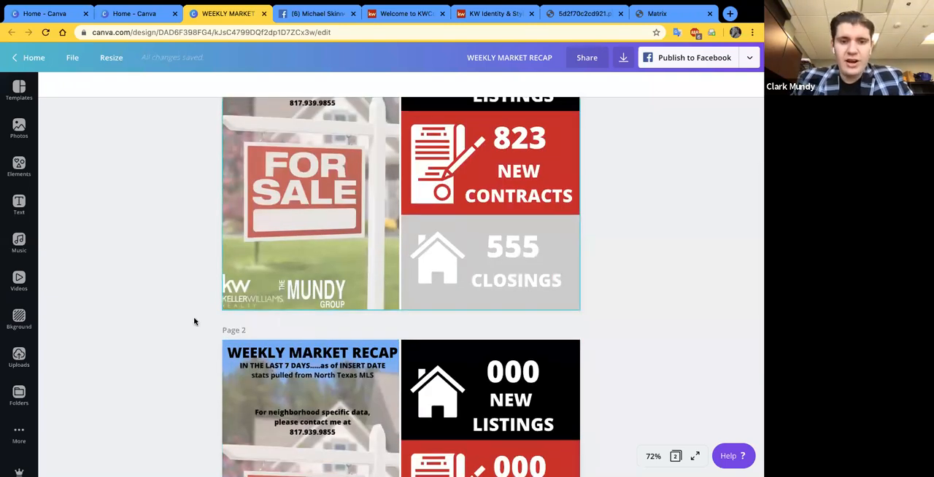
- Look over the recap and placeholder pages of the WEEKLY MARKET RECAP design and return to the home page
scroll(194, 321, up, 3)
scroll(232, 274, down, 5)
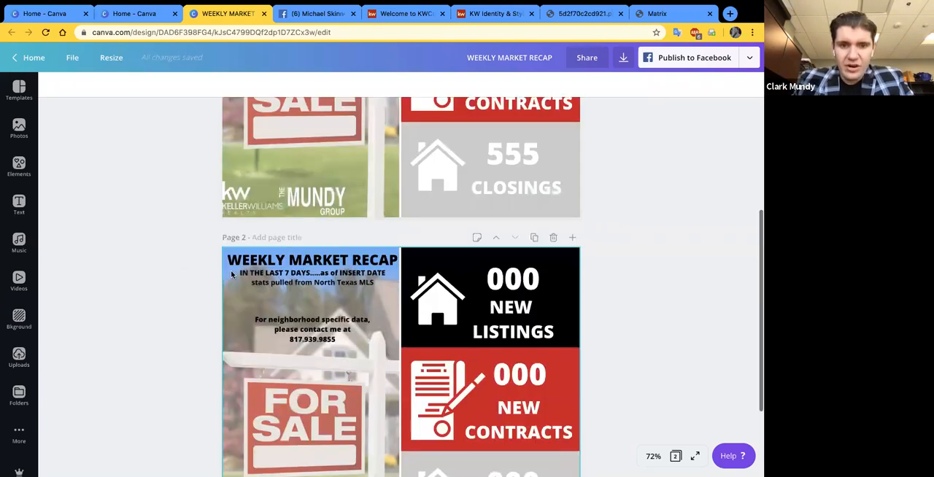
scroll(105, 260, down, 3)
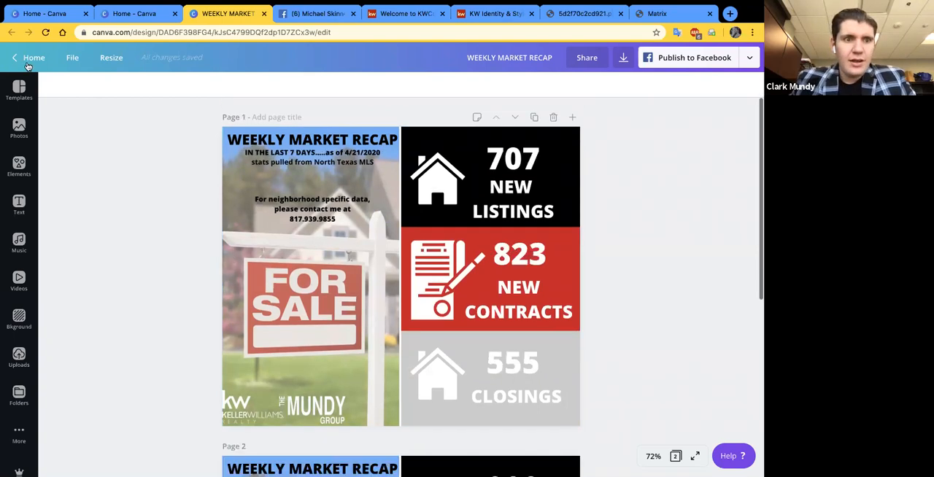
click(33, 57)
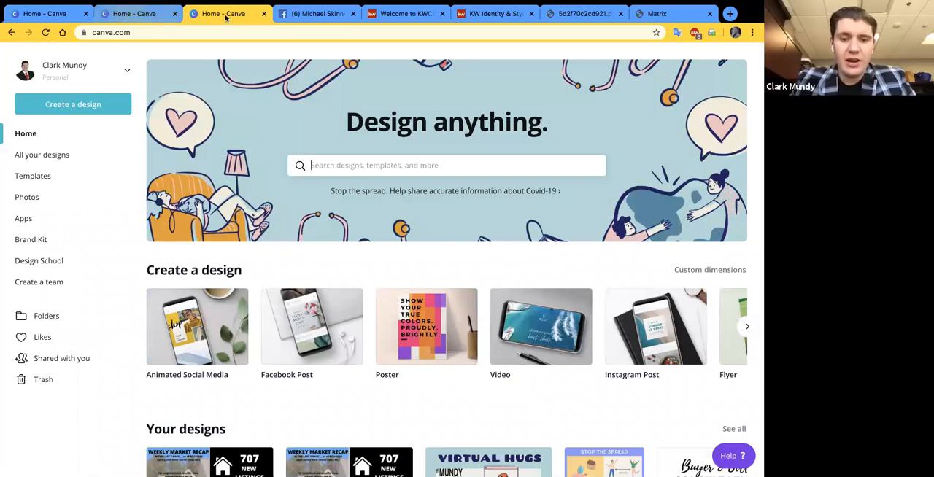
- Open Copy of WEEKLY MARKET RECAP from Your designs and keep only its 000 placeholder page
click(162, 15)
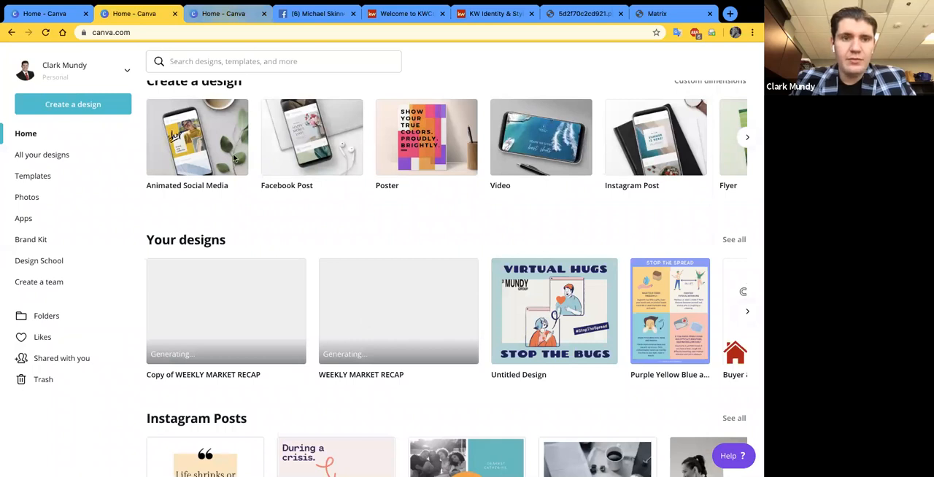
click(121, 15)
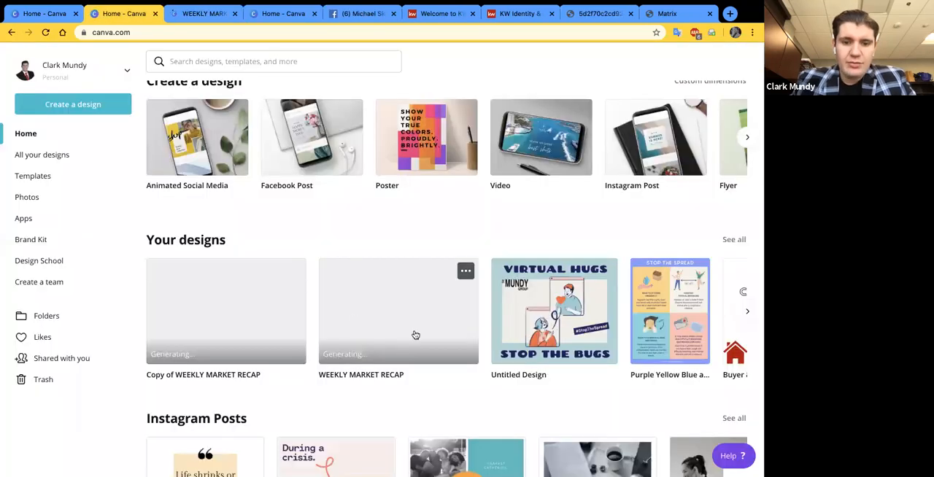
click(209, 313)
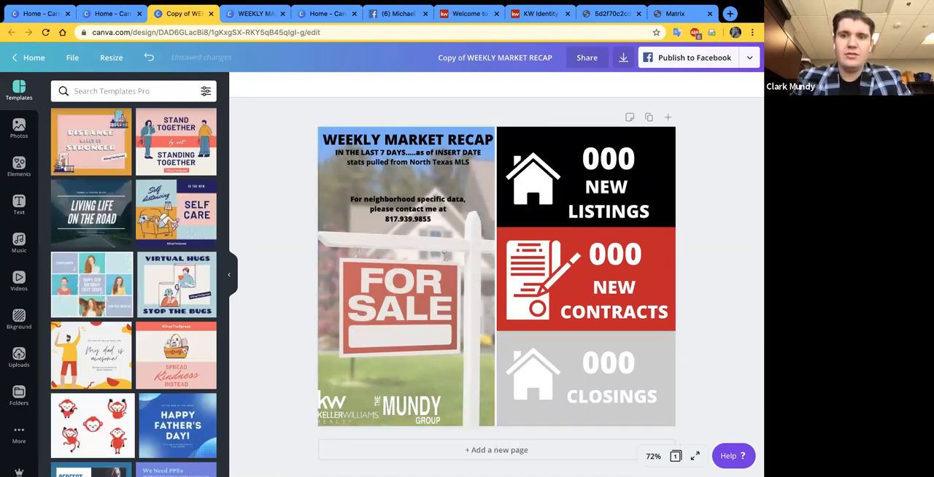
- Rename the copied design as TEMPLATE of WEEKLY MARKET RECAP
click(495, 57)
text(TEMPL)
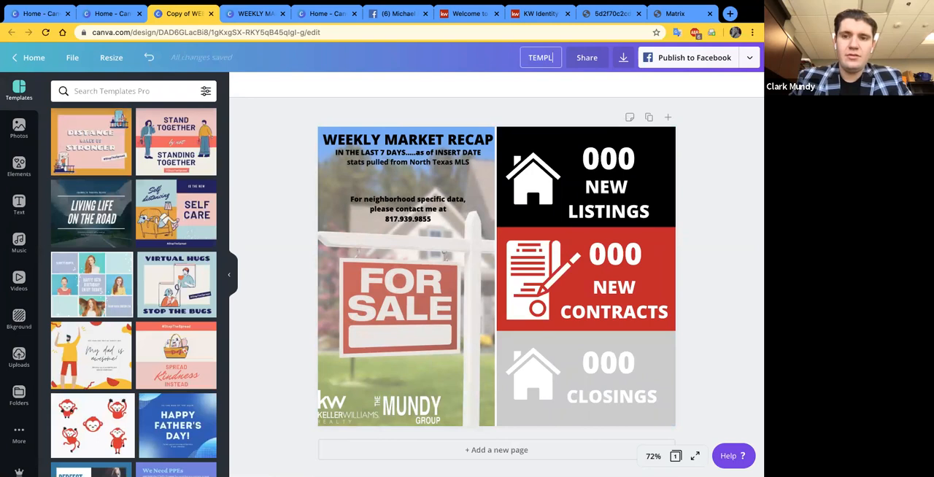
text(ATE)
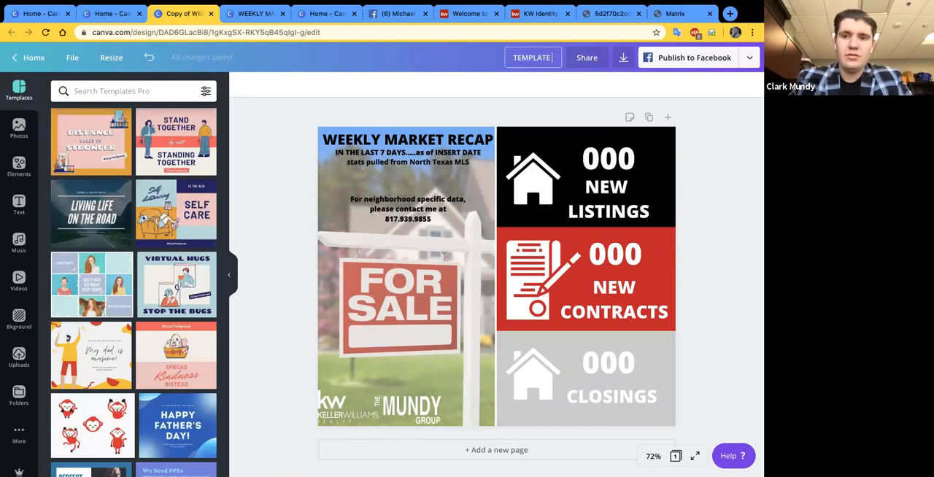
text(  of WEEKLY MARKET RECAP)
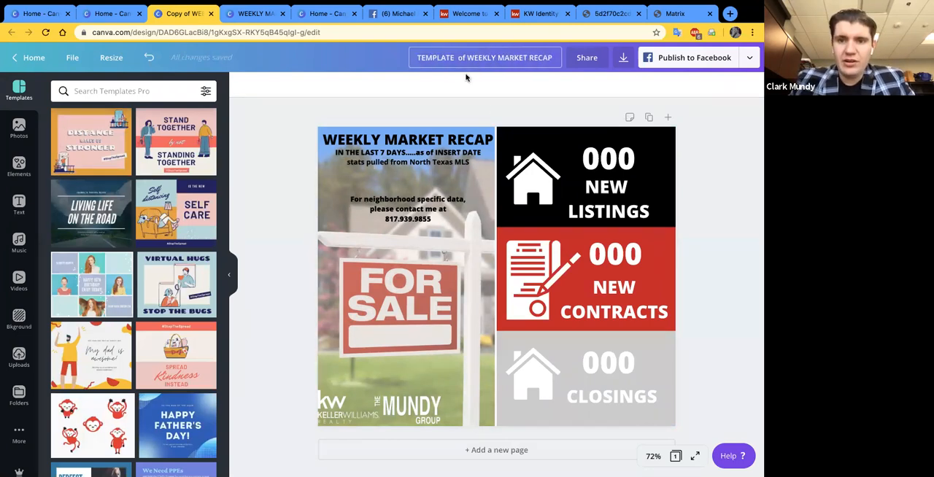
click(504, 109)
- Return to the home page, leave only the 4/21/2020 recap page in the original WEEKLY MARKET RECAP design, and close that design
click(24, 57)
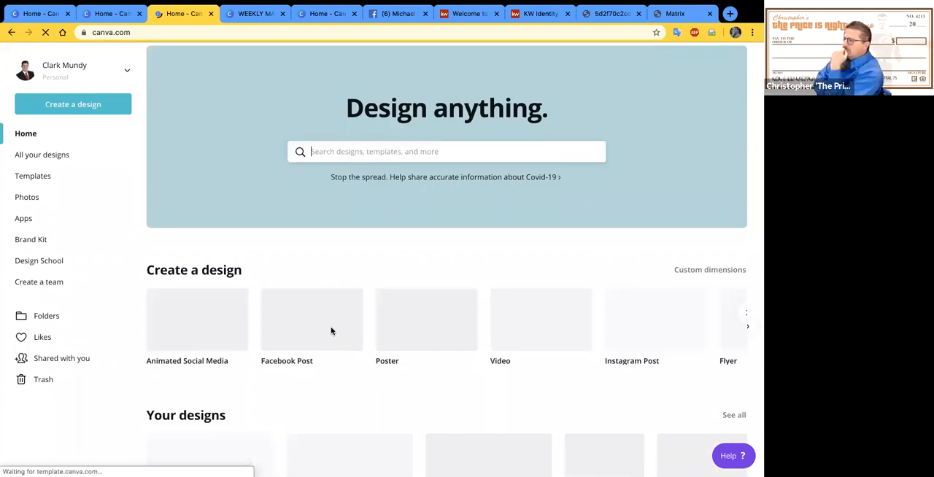
scroll(404, 144, down, 1)
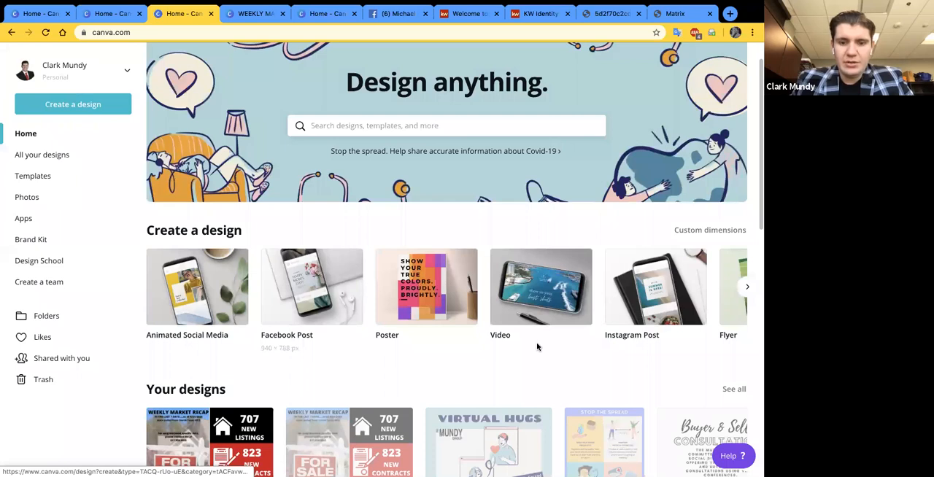
scroll(594, 244, down, 1)
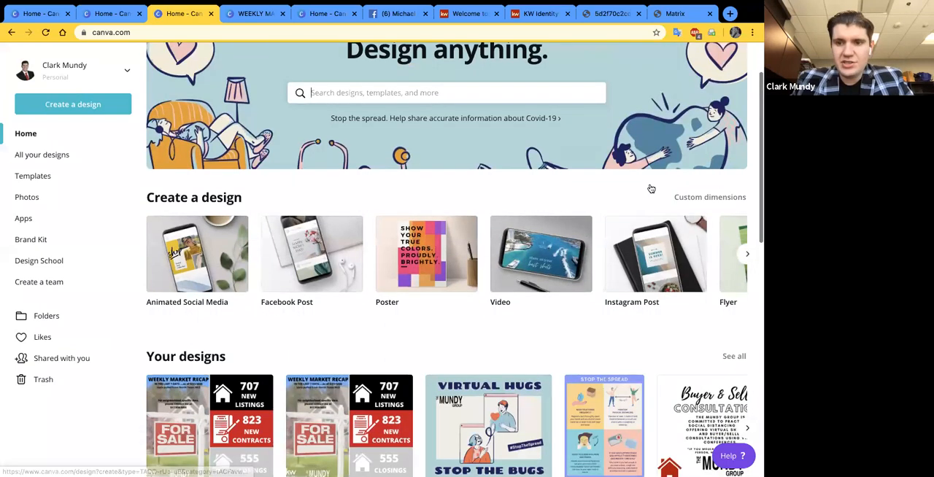
key(ctrl+Tab)
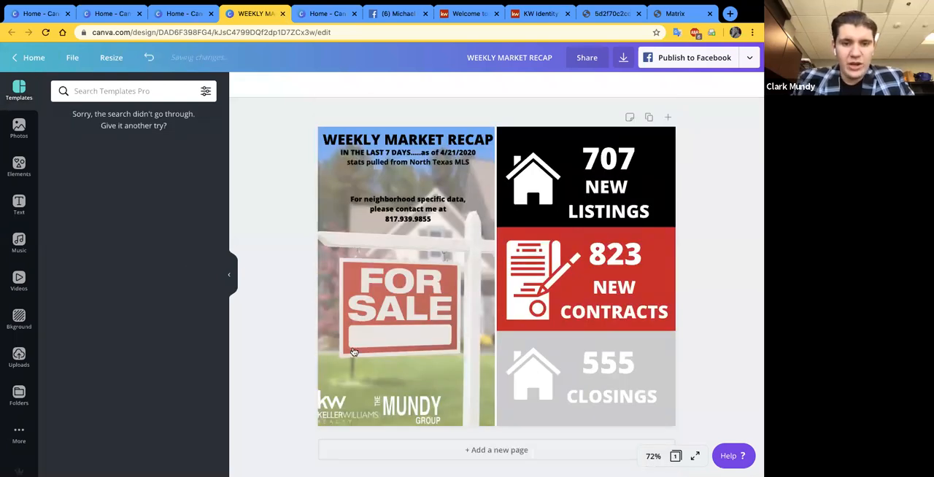
key(ctrl+w)
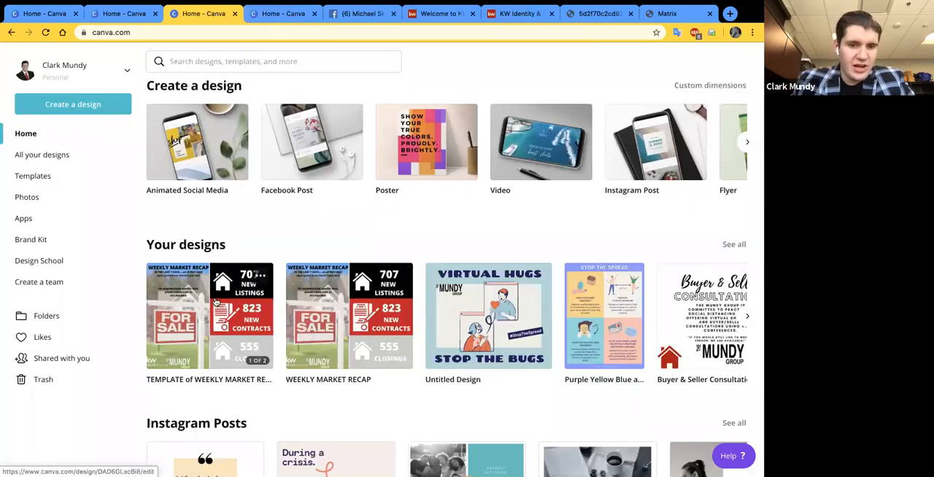
- Check the TEMPLATE of WEEKLY MARKET RECAP design, and copy its shareable link from the home page
click(203, 318)
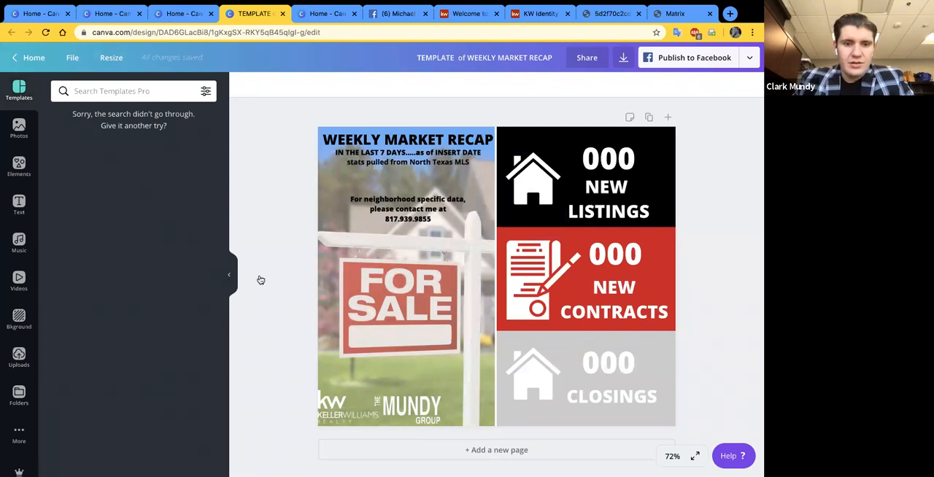
click(183, 13)
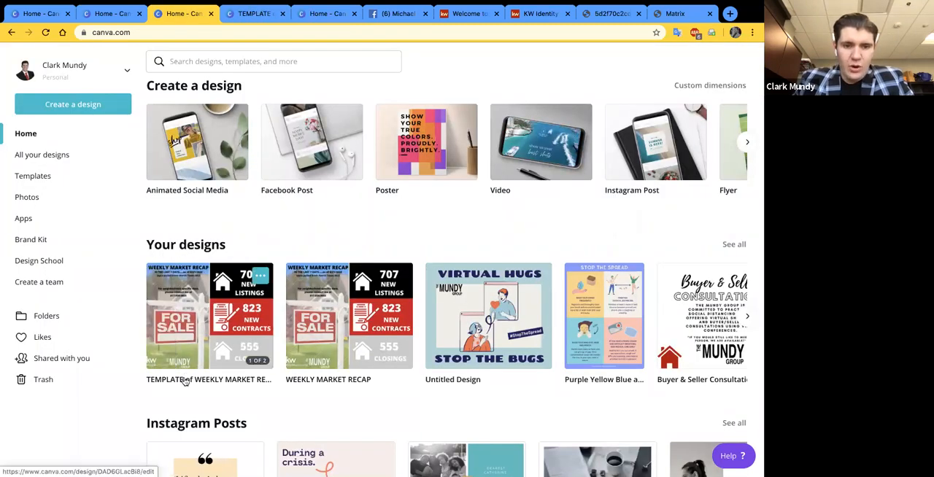
click(259, 275)
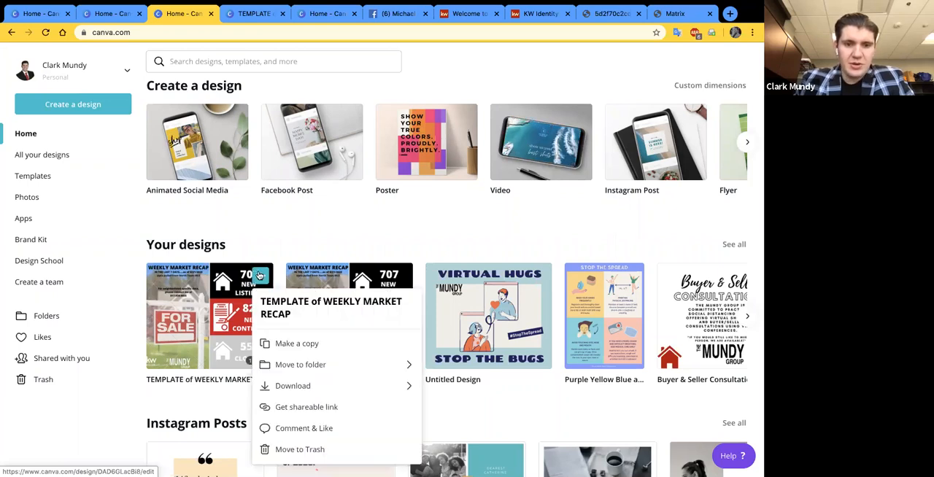
click(322, 409)
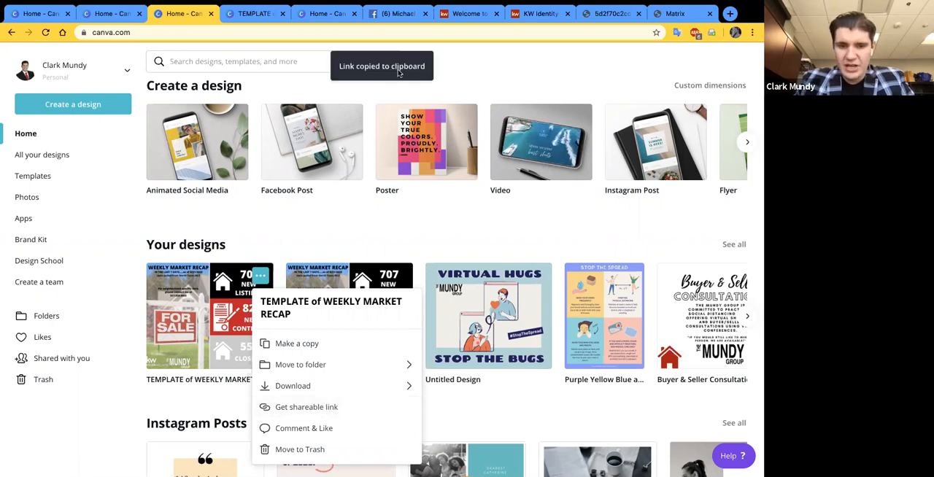
click(286, 61)
key(ctrl+v)
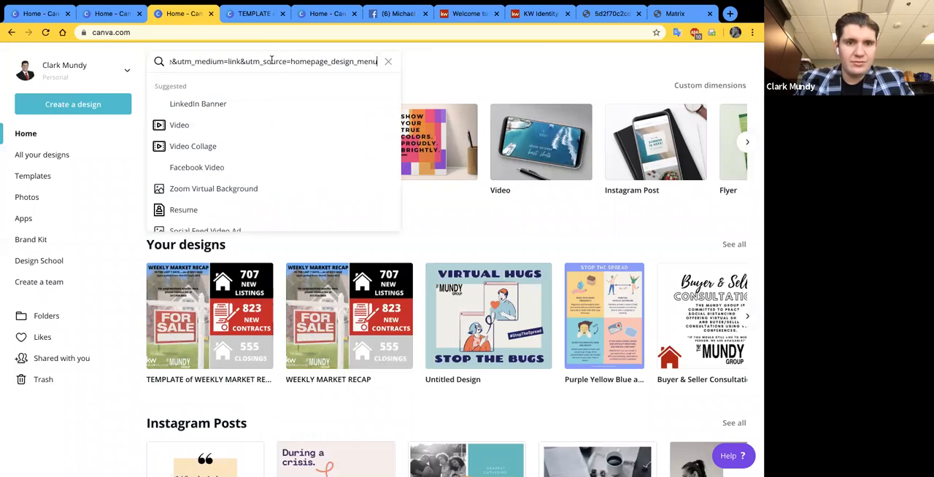
key(ctrl+a)
key(BackSpace)
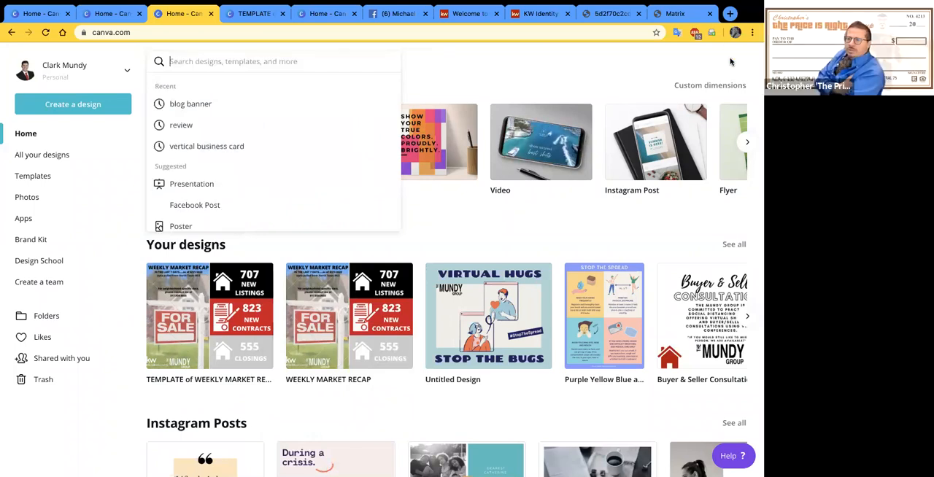
- Open the copied shareable link in a new browser tab and view the shared template page
click(730, 14)
key(super+v)
key(Return)
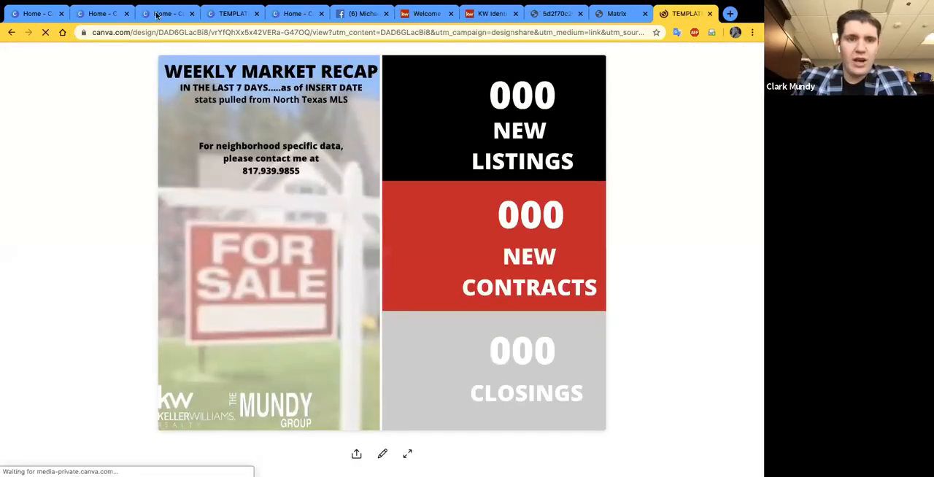
click(156, 14)
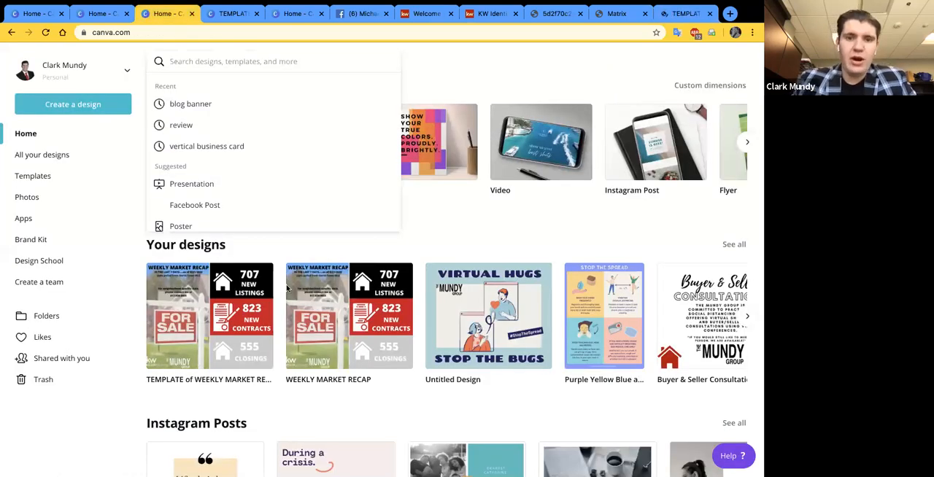
click(355, 413)
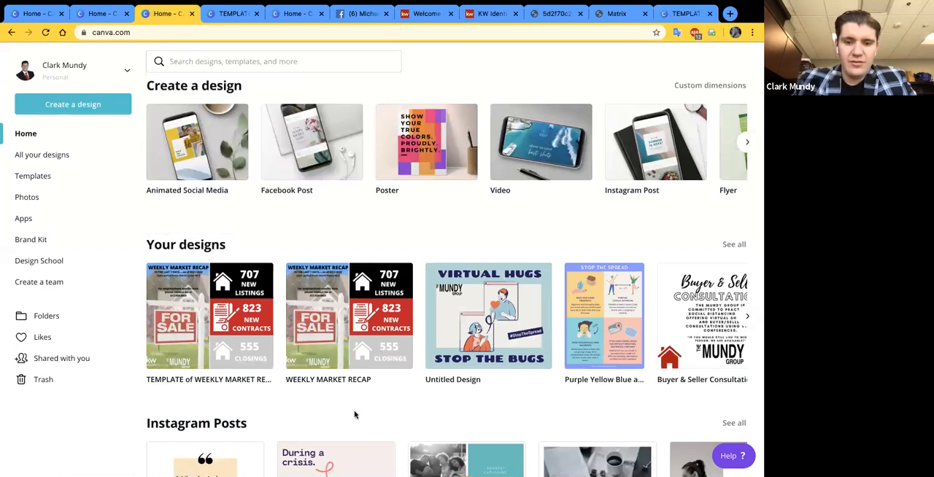
click(680, 14)
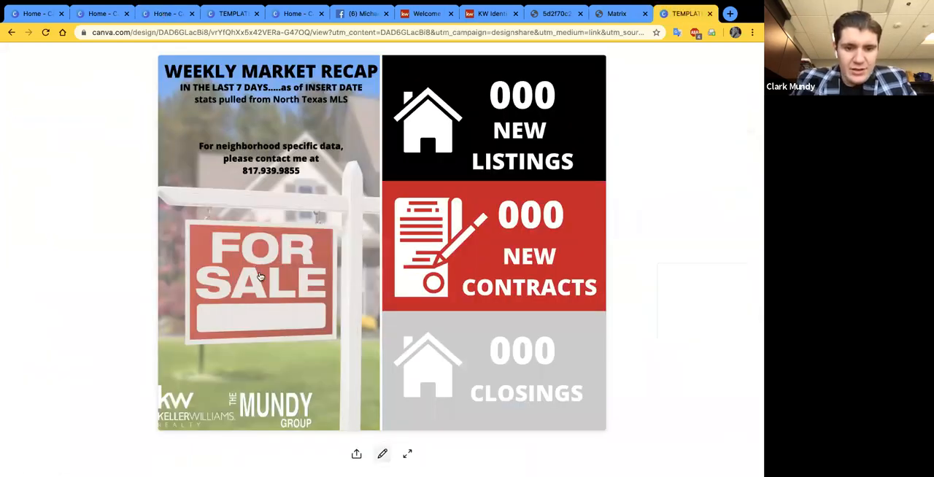
key(ctrl+3)
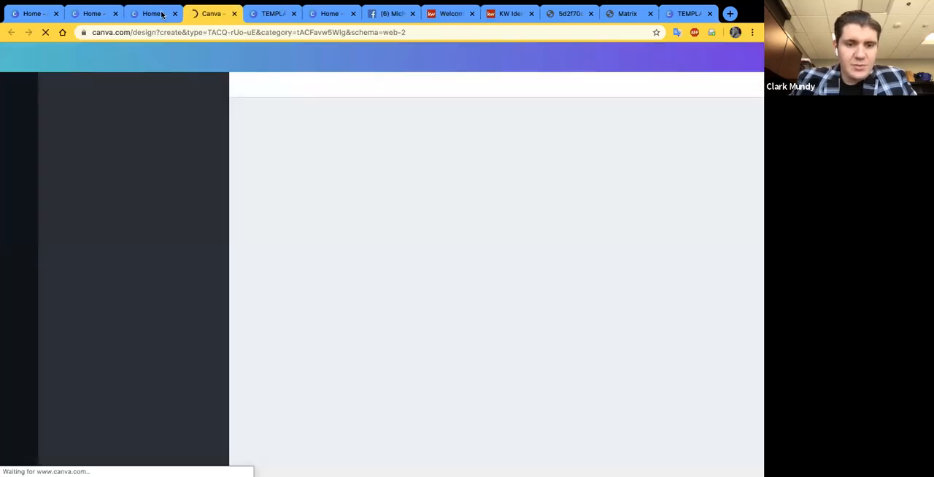
key(super+w)
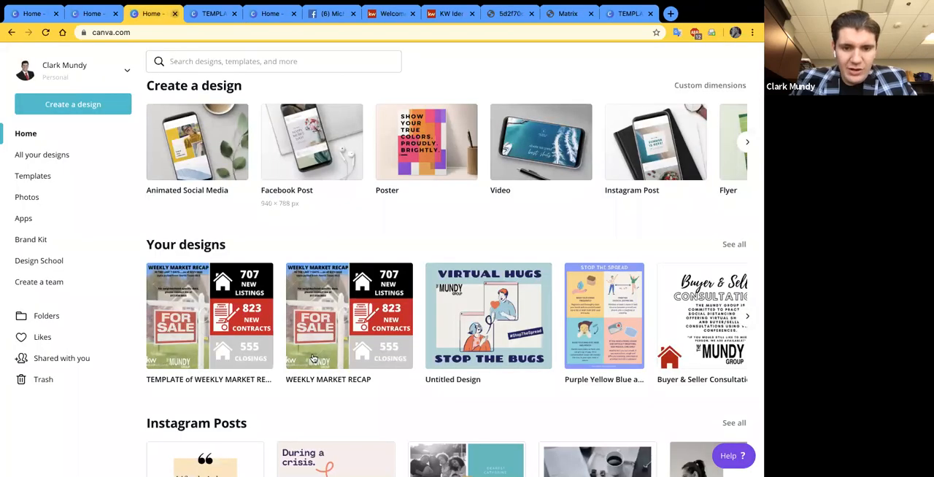
click(260, 276)
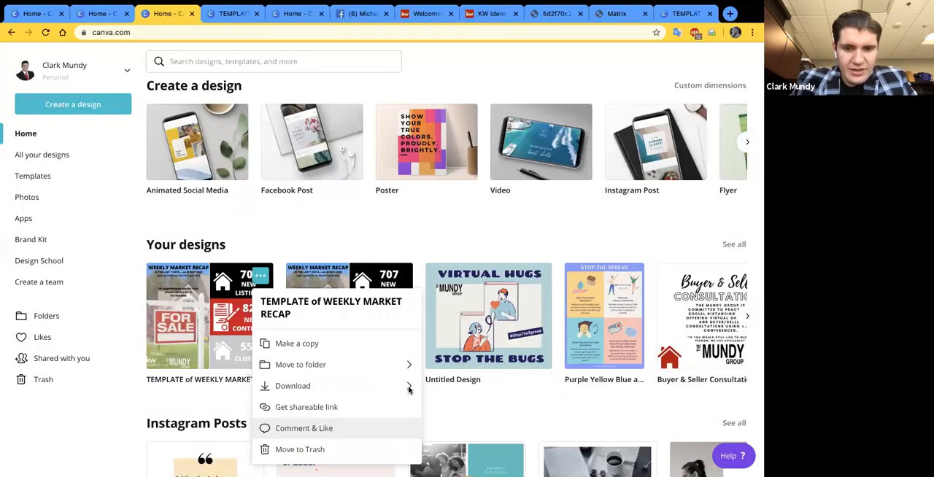
click(407, 387)
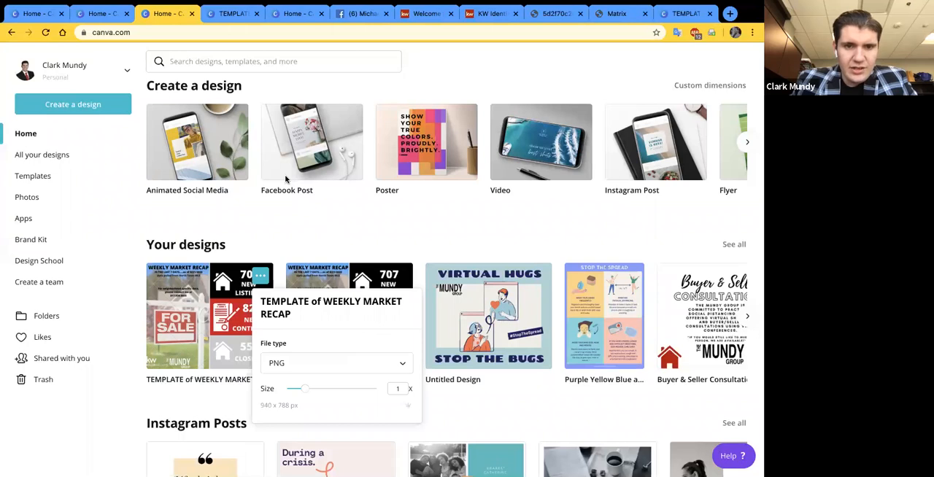
click(49, 362)
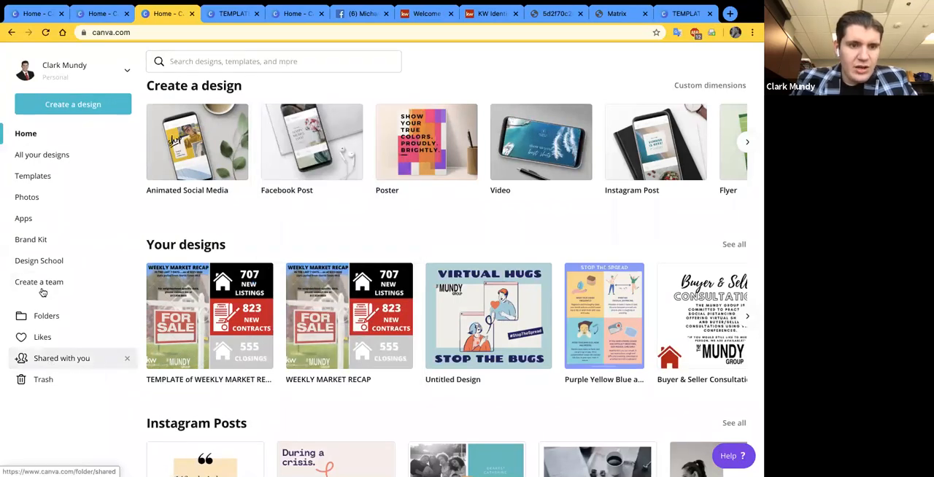
- Copy the shareable link of the TEMPLATE of WEEKLY MARKET RECAP design again from Your designs
click(260, 275)
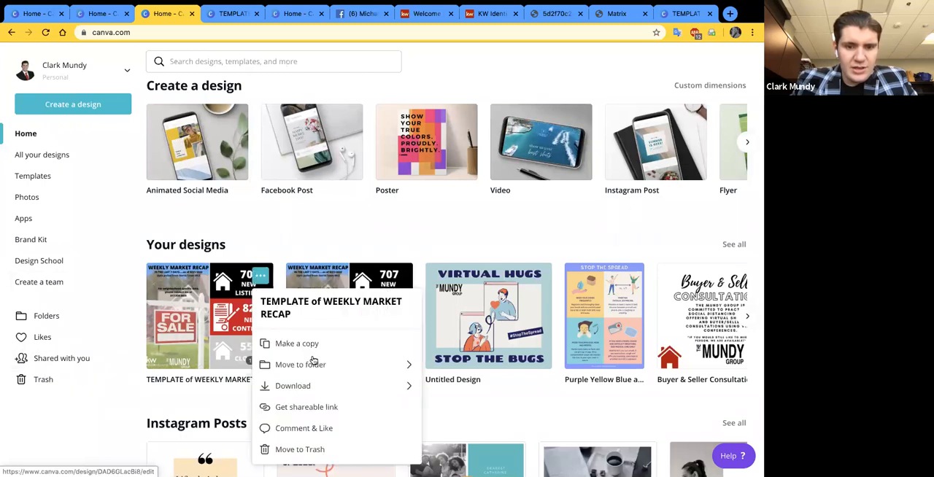
click(325, 416)
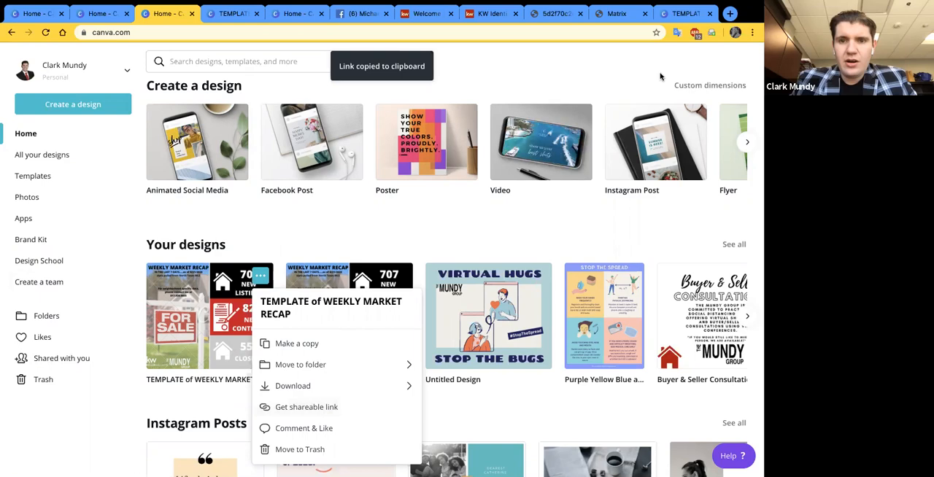
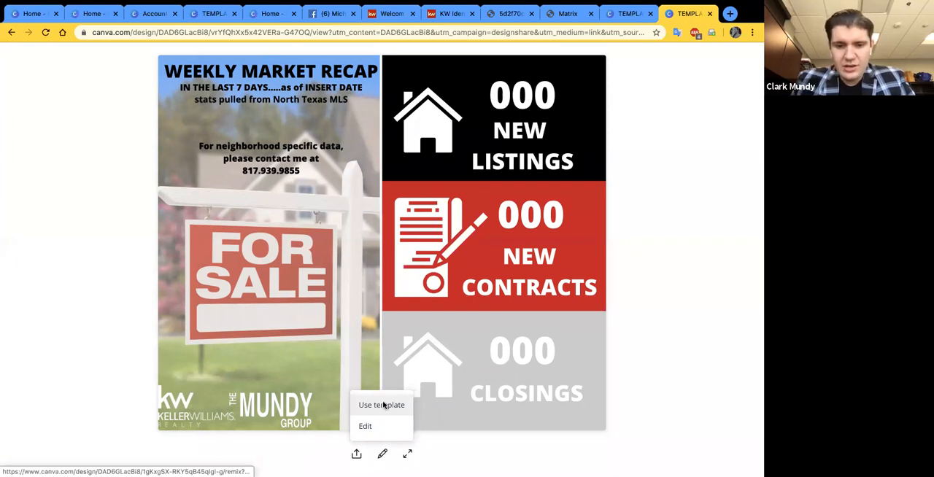
- Use the shared WEEKLY MARKET RECAP template to make an own copy and check it under Your designs on the home page
click(389, 294)
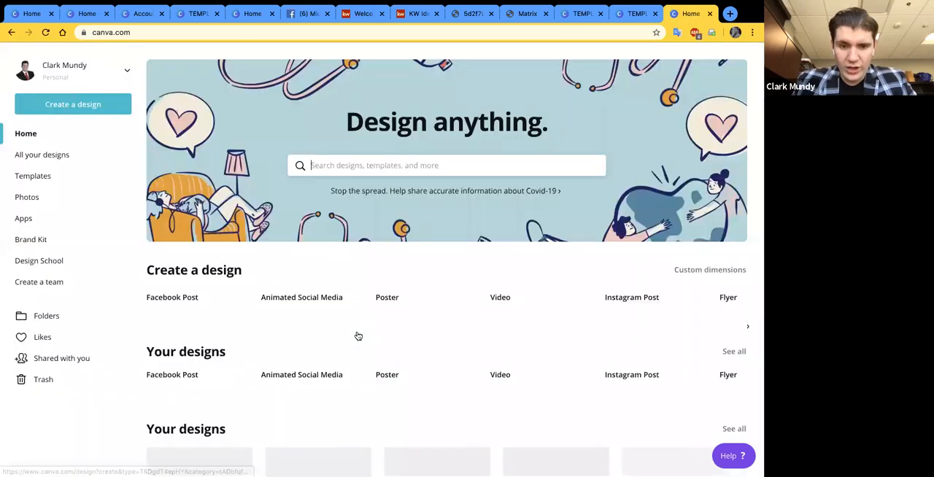
scroll(357, 335, down, 3)
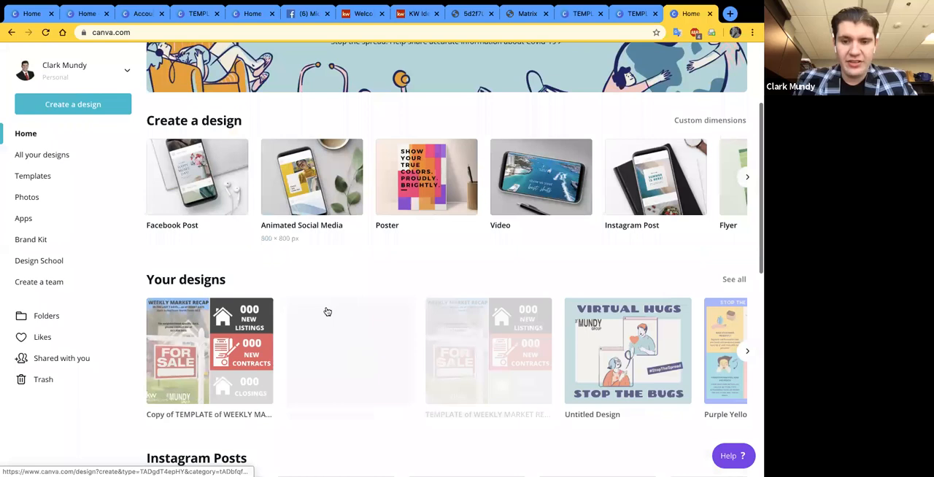
scroll(328, 311, down, 1)
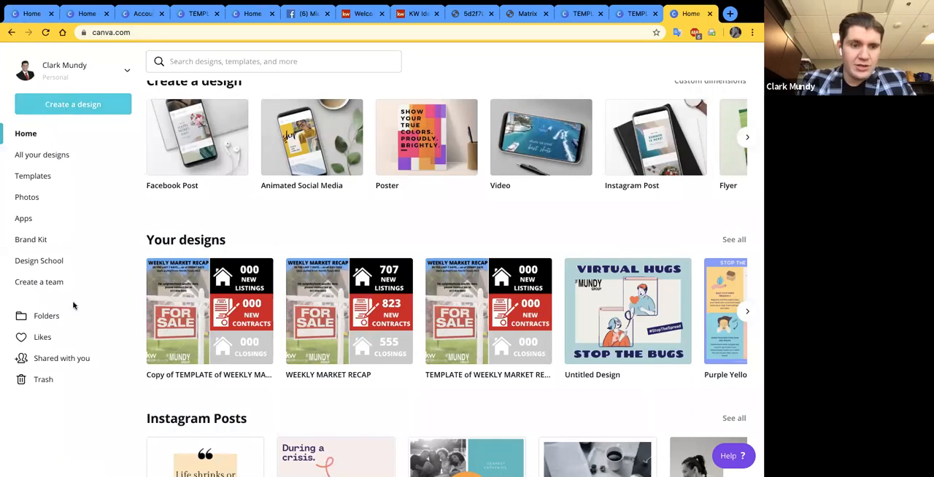
- View the designs in Shared with you, and return to the home page to look over Your designs
click(62, 356)
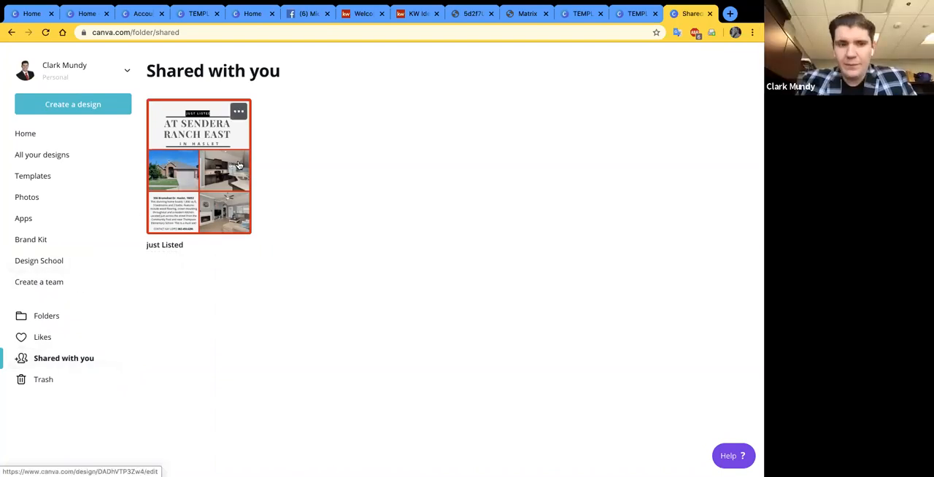
click(27, 134)
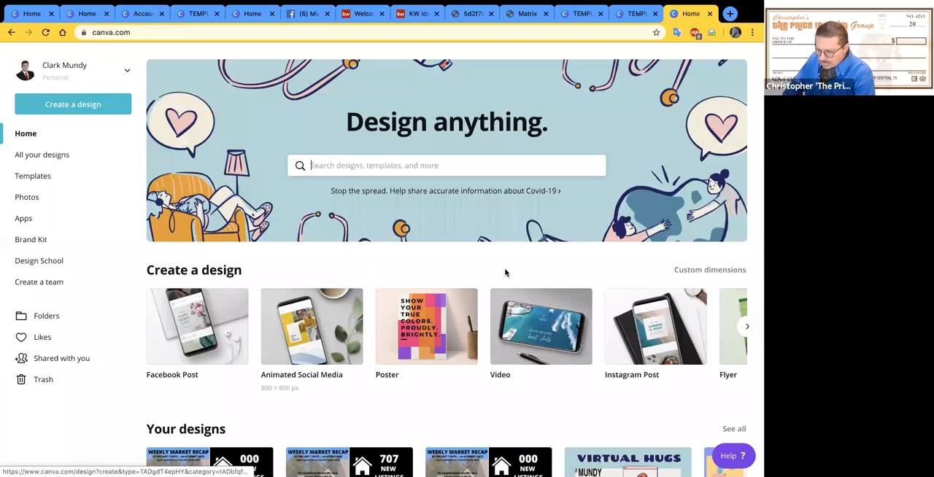
scroll(394, 258, down, 1)
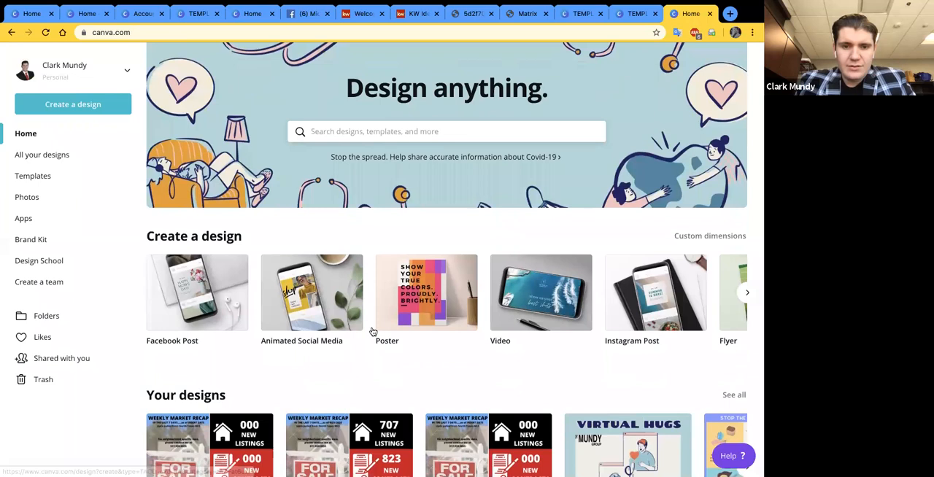
scroll(373, 332, down, 1)
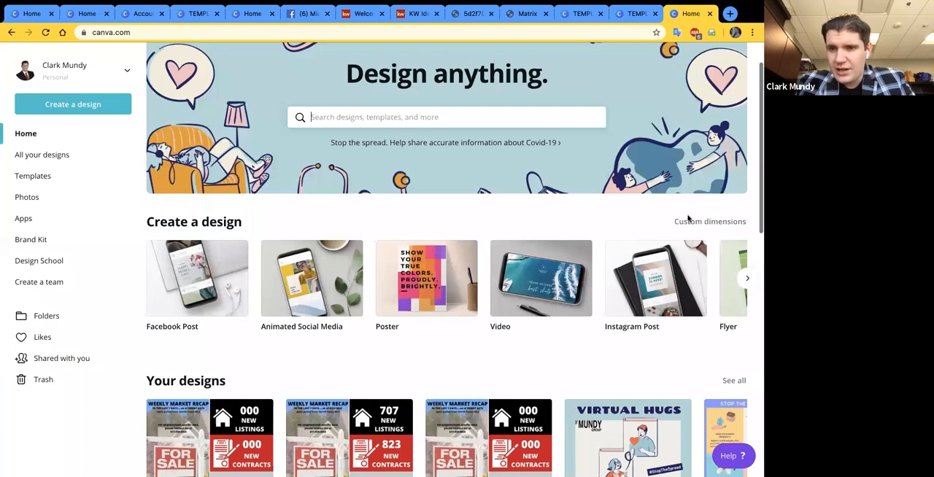
scroll(686, 218, down, 3)
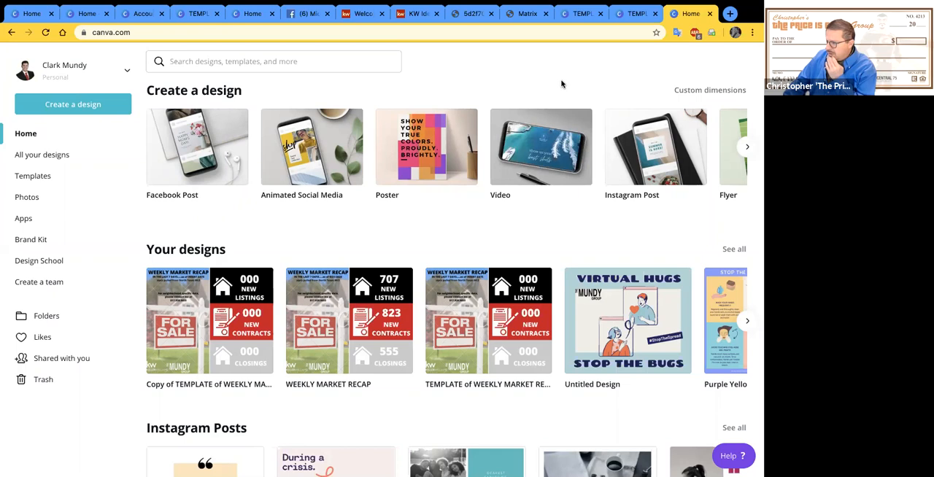
- Open Gmail in a new browser tab and start a new message addressed to the recipient's e-mail
click(730, 13)
text(gmai)
key(Return)
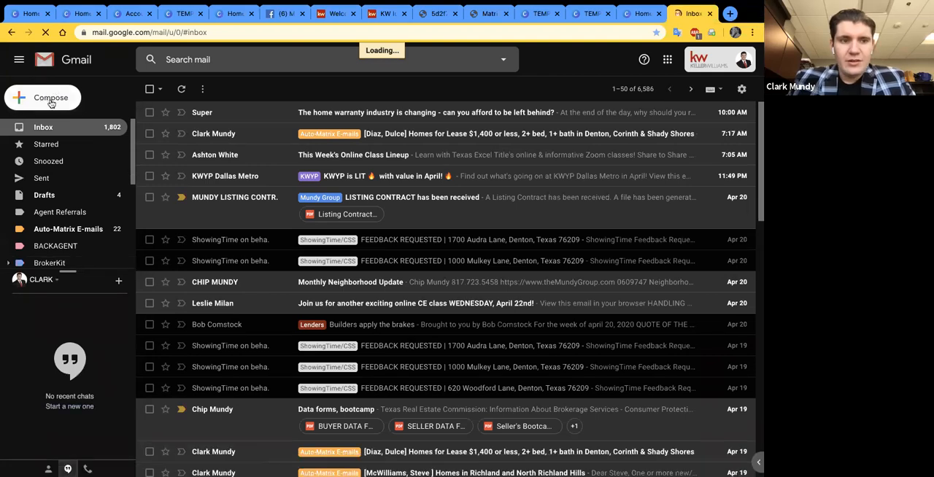
click(57, 105)
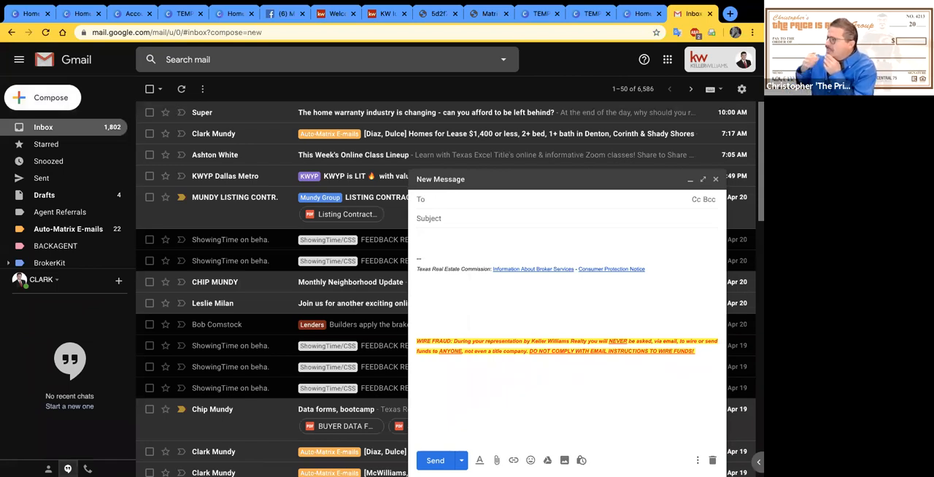
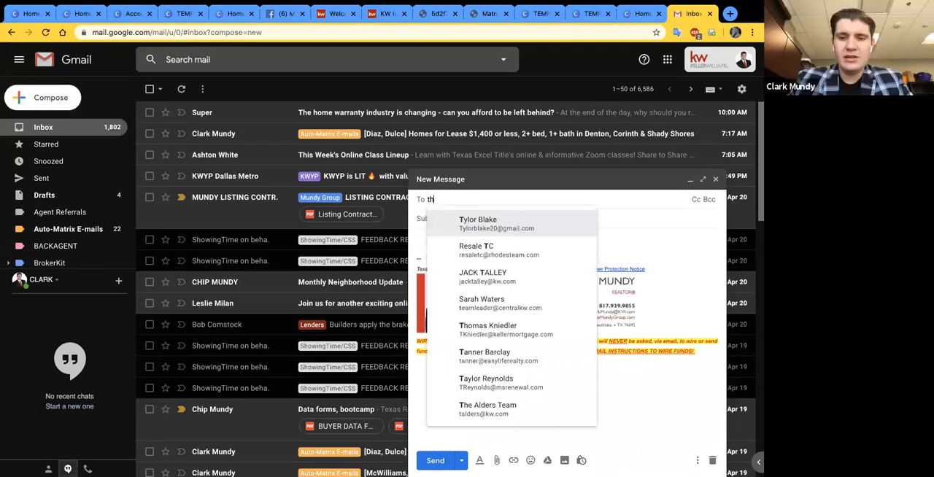
key(Return)
key(Tab)
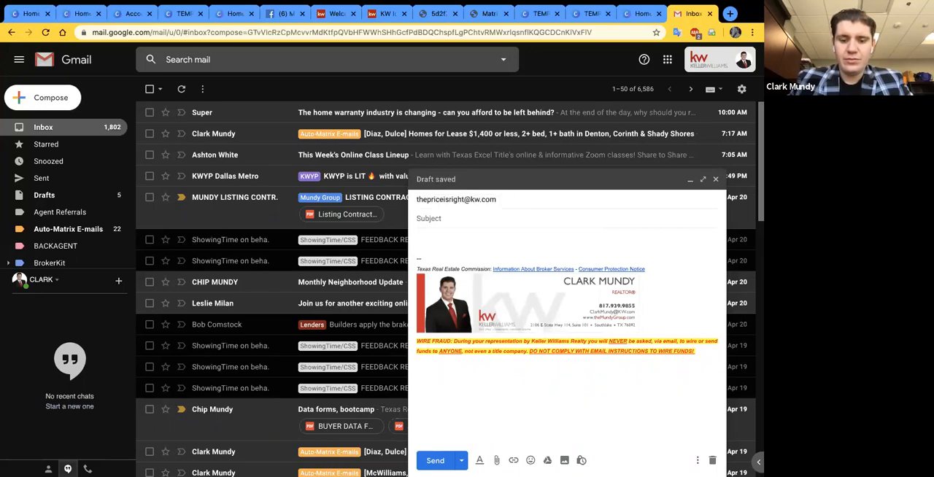
- Enter the subject "Canva Tempalte Link", paste the copied template link into the message body, and send the e-mail
text(Canva Tem)
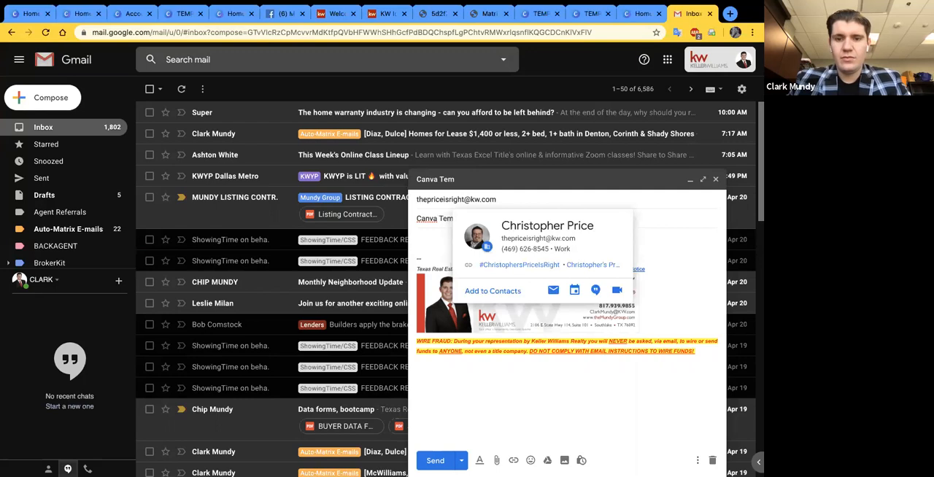
text(palte Link)
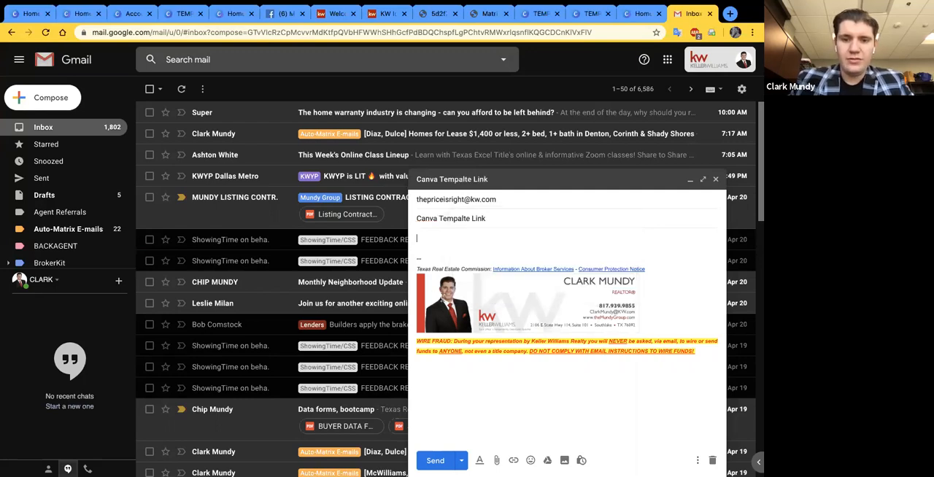
key(Tab)
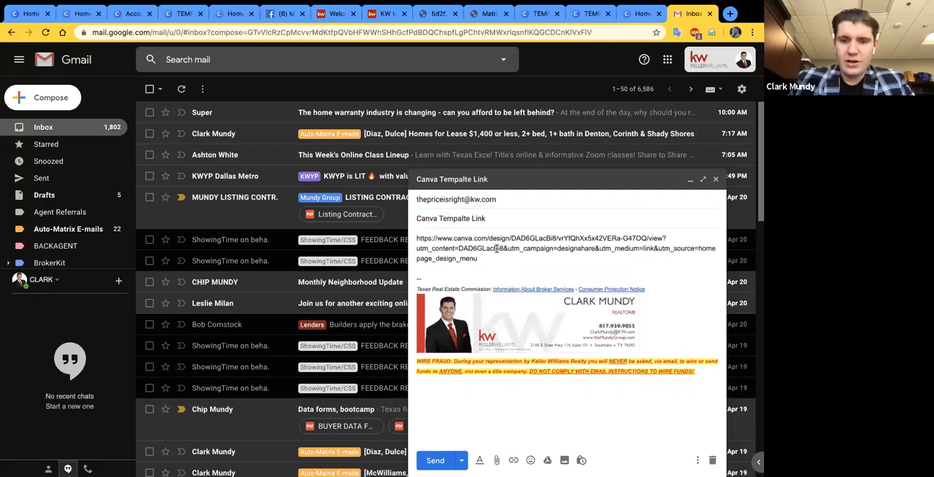
drag(480, 259, 413, 238)
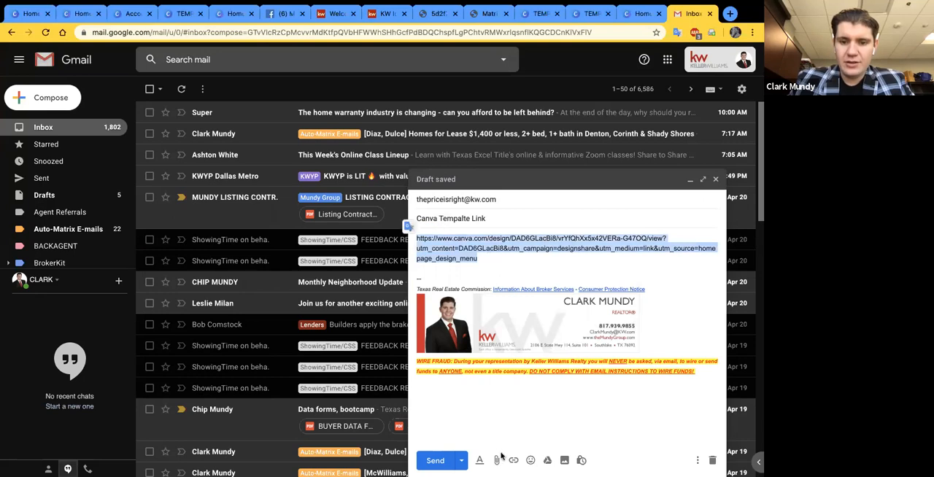
key(ctrl+Return)
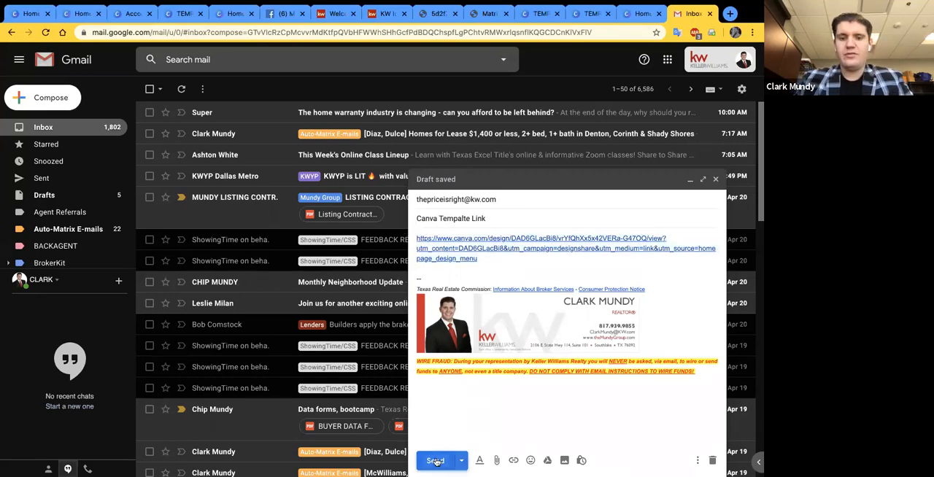
- Switch back to the Canva home page and check the Shared with you folder again
click(633, 14)
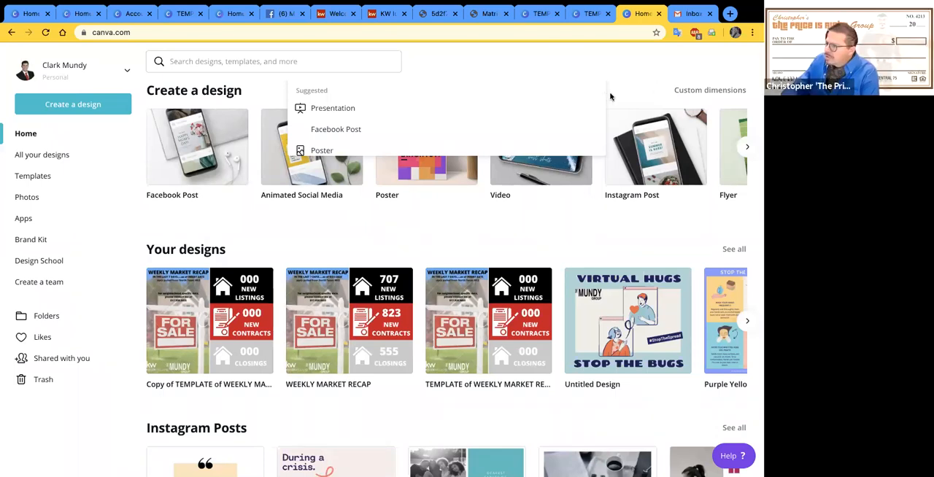
click(238, 86)
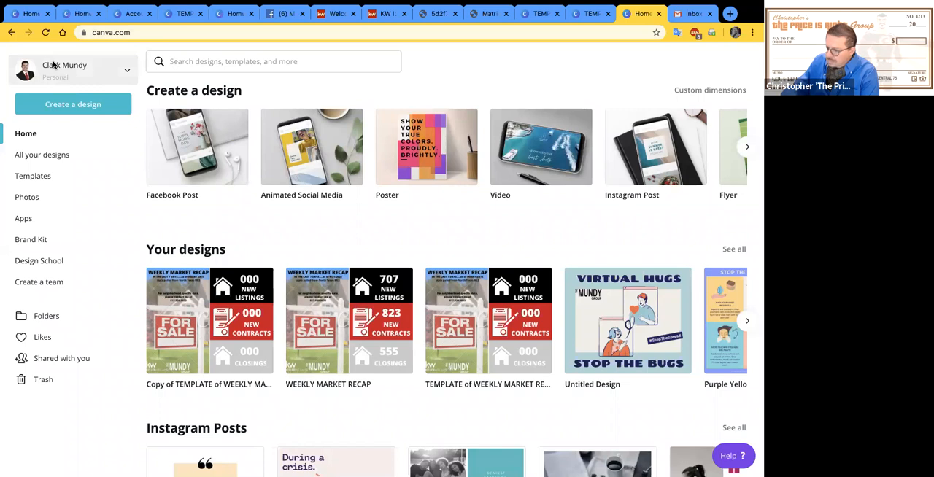
click(47, 364)
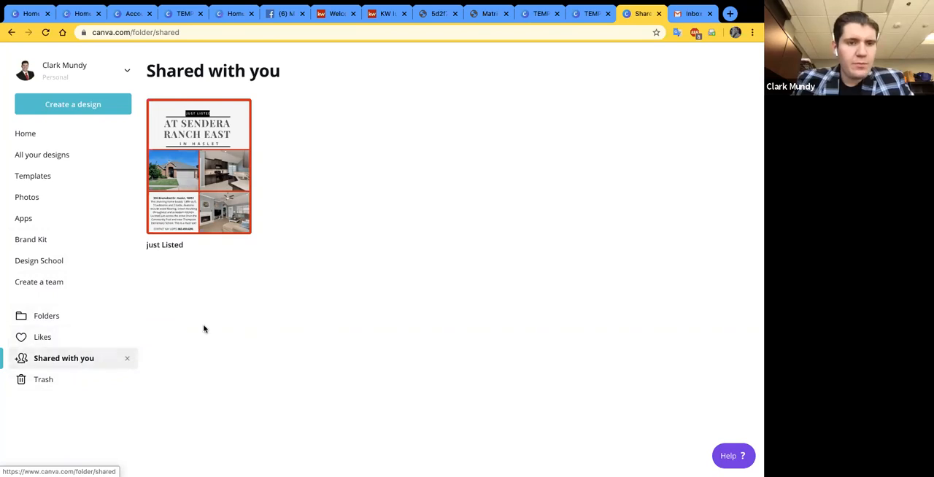
- Open the Account settings and look through them down to the connected login accounts
click(73, 69)
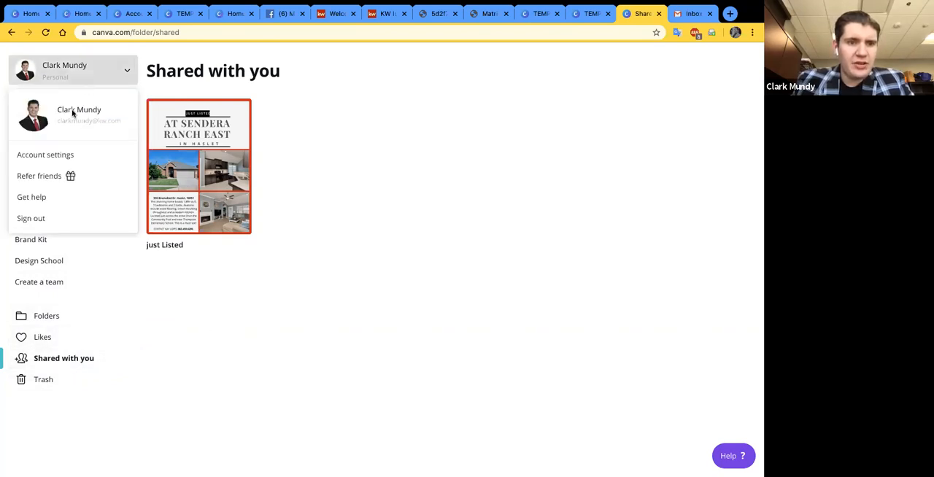
click(49, 154)
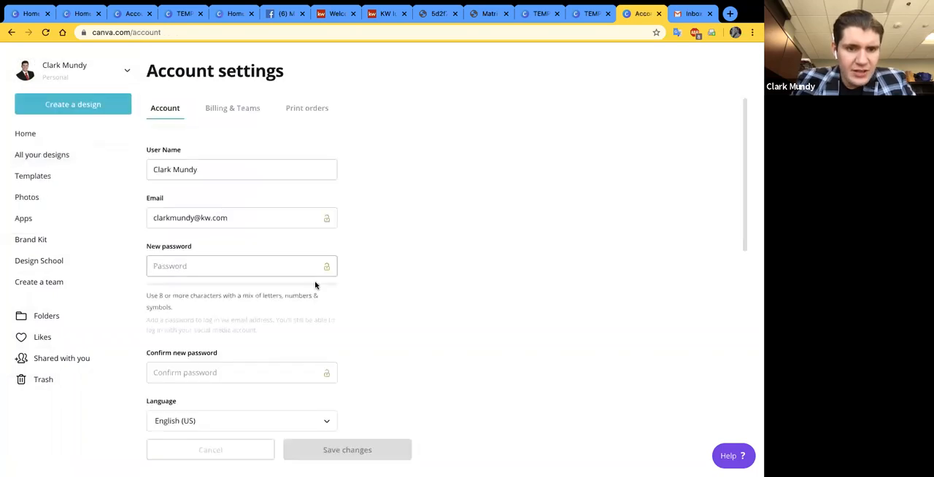
scroll(315, 285, down, 5)
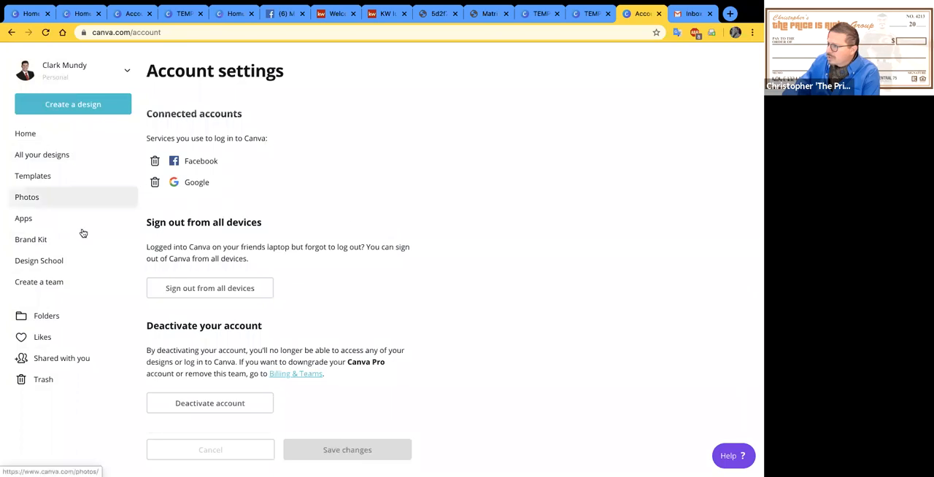
- Return to the home page and open the Folders overview
click(60, 136)
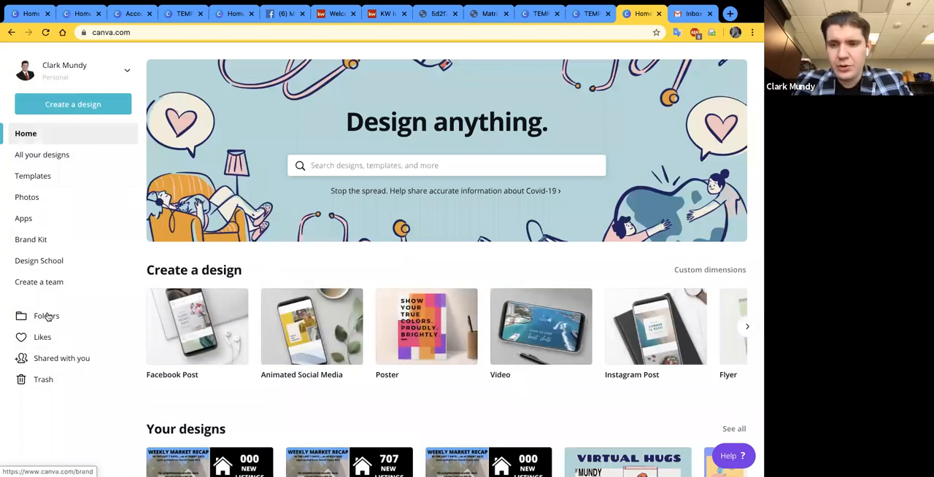
scroll(48, 316, down, 1)
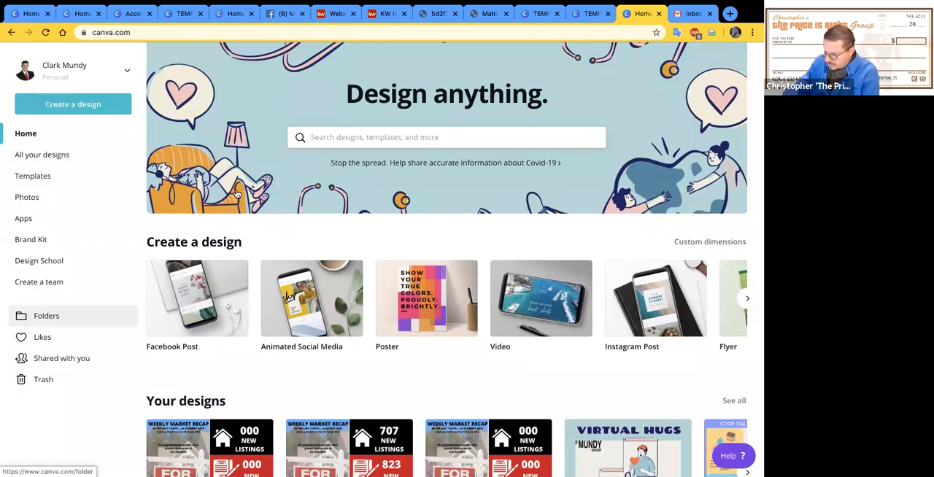
click(47, 316)
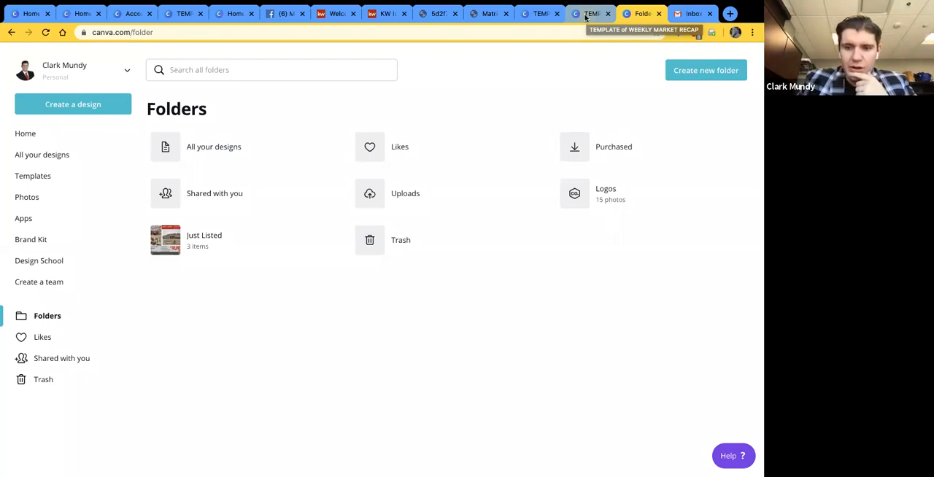
- View the shared template page again, and browse the design types and template categories on the first home page tab down to Instagram Stories
click(537, 14)
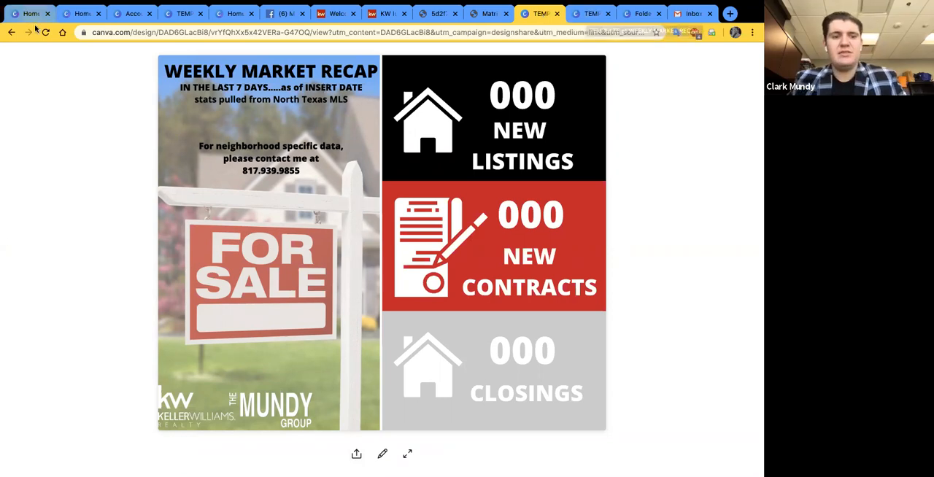
key(ctrl+1)
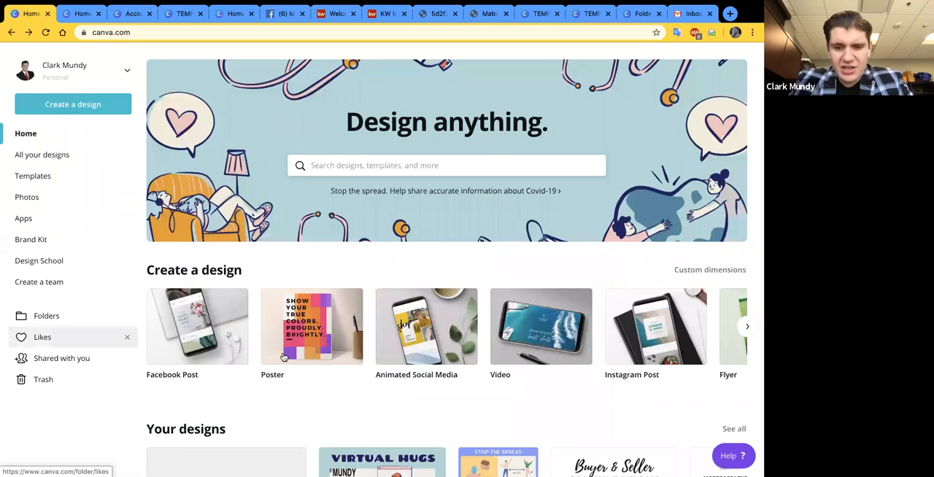
scroll(348, 345, right, 2)
scroll(305, 337, right, 2)
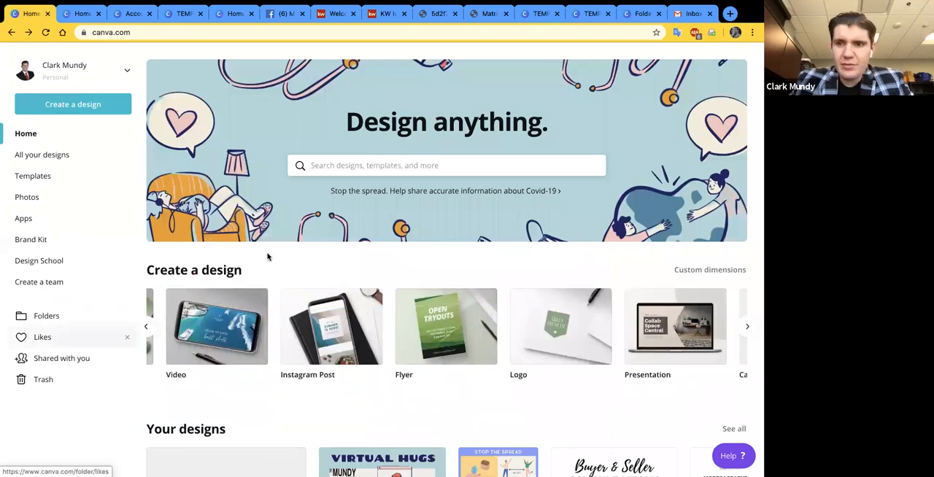
scroll(590, 359, down, 1)
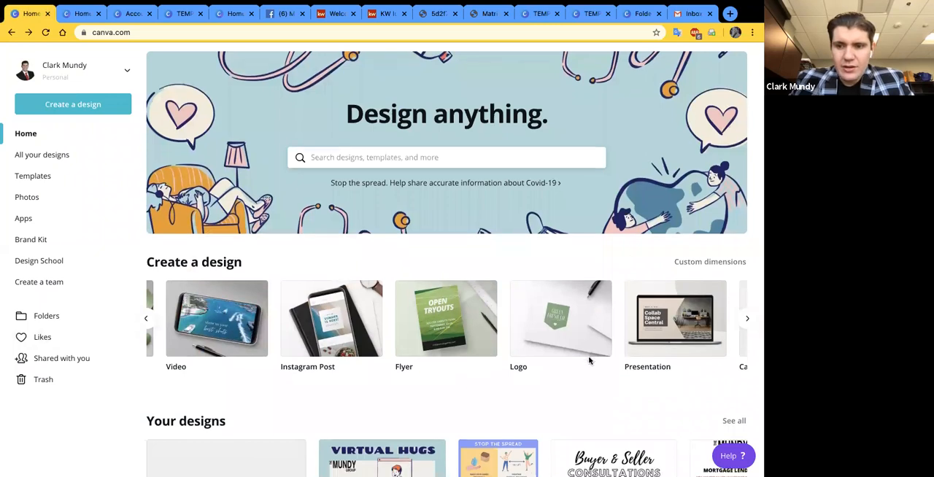
scroll(590, 360, down, 15)
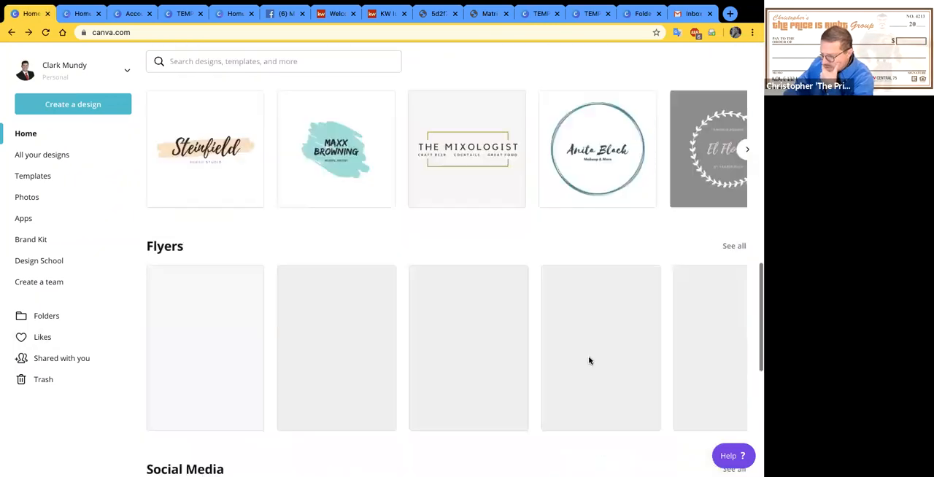
scroll(590, 359, down, 3)
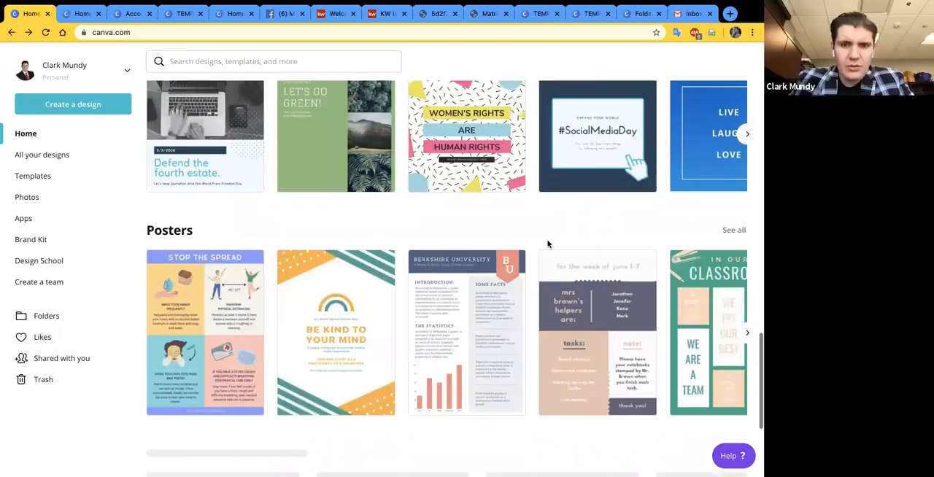
scroll(541, 244, down, 2)
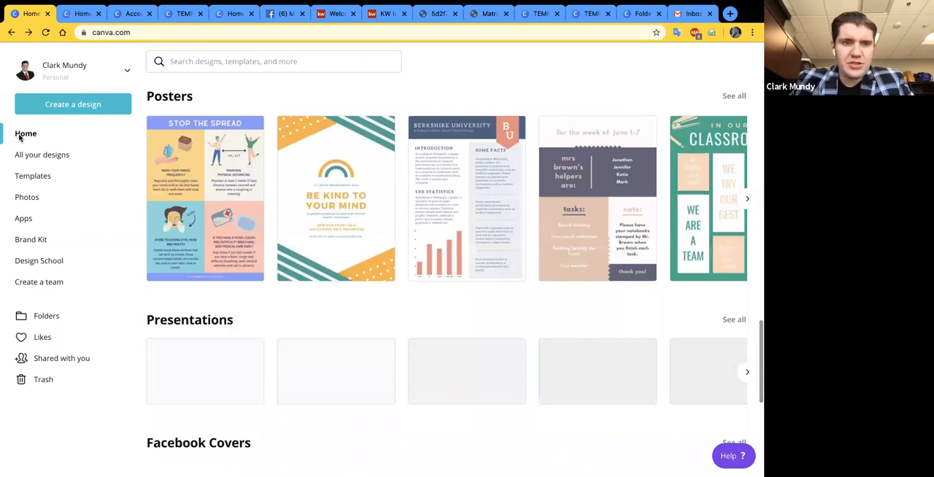
scroll(25, 137, down, 5)
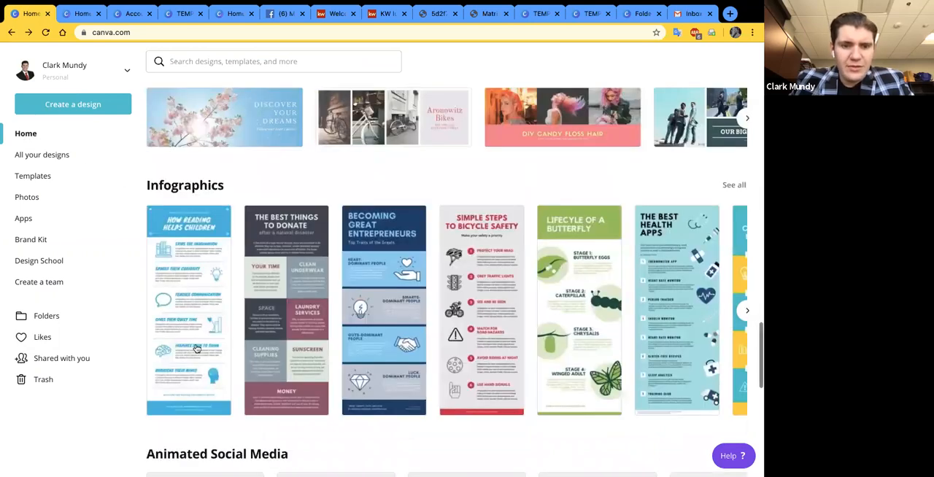
scroll(262, 333, down, 10)
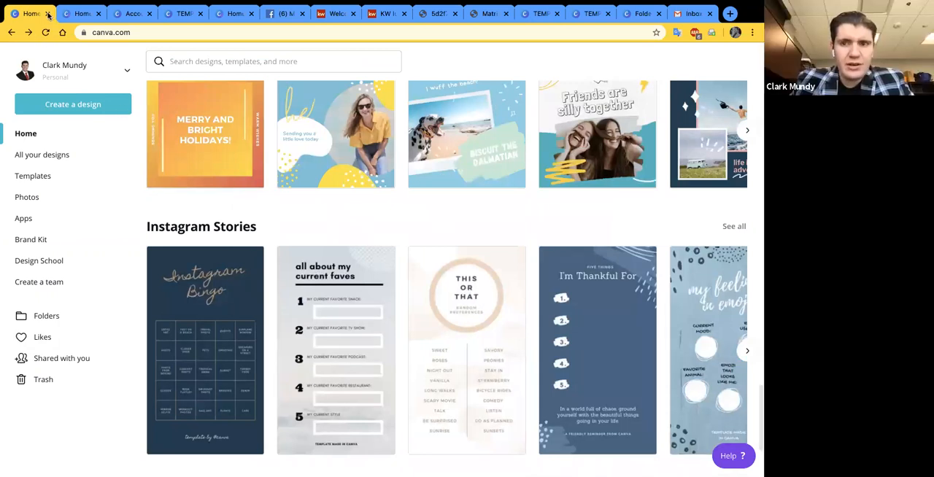
- Reload the Canva home page and open the TEMPLATE of WEEKLY MARKET RECAP design
scroll(210, 259, up, 10)
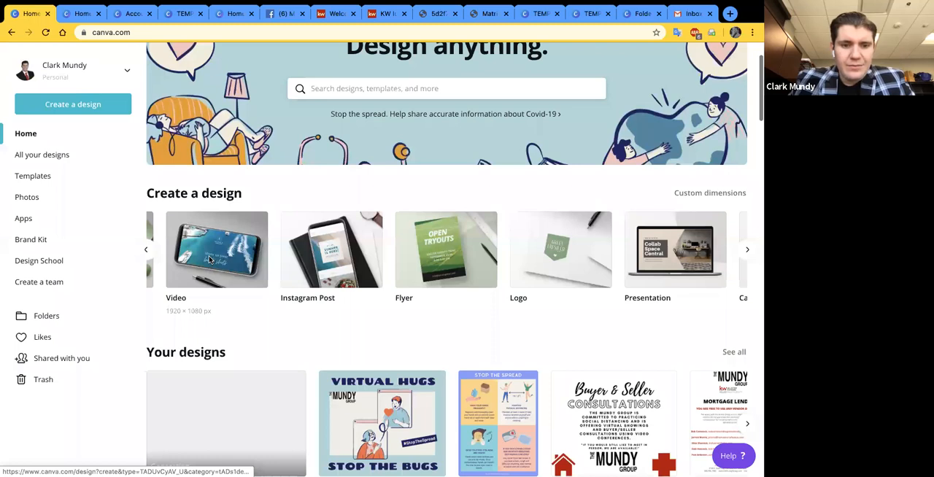
scroll(249, 305, down, 2)
key(super+r)
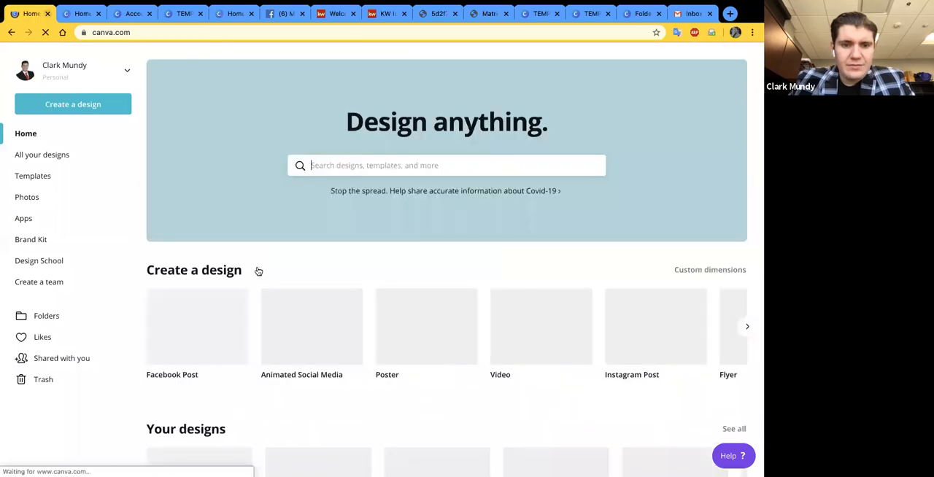
scroll(506, 265, down, 3)
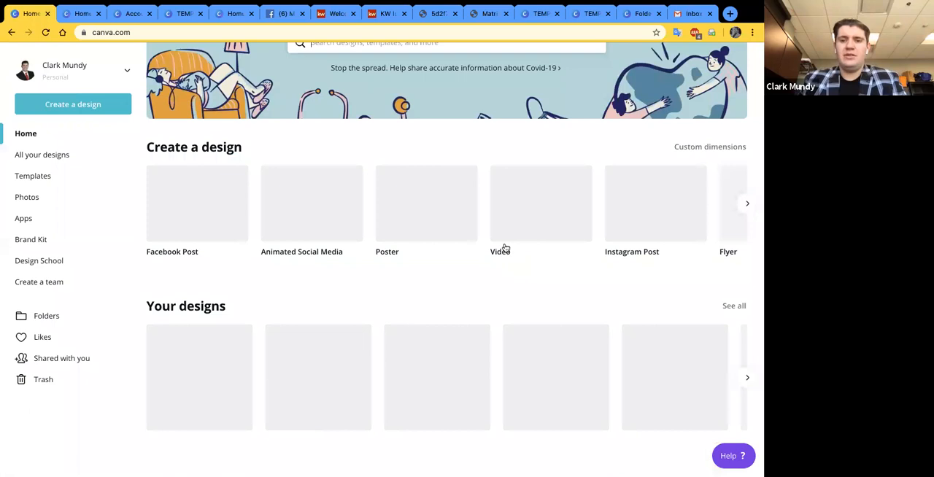
scroll(508, 253, down, 3)
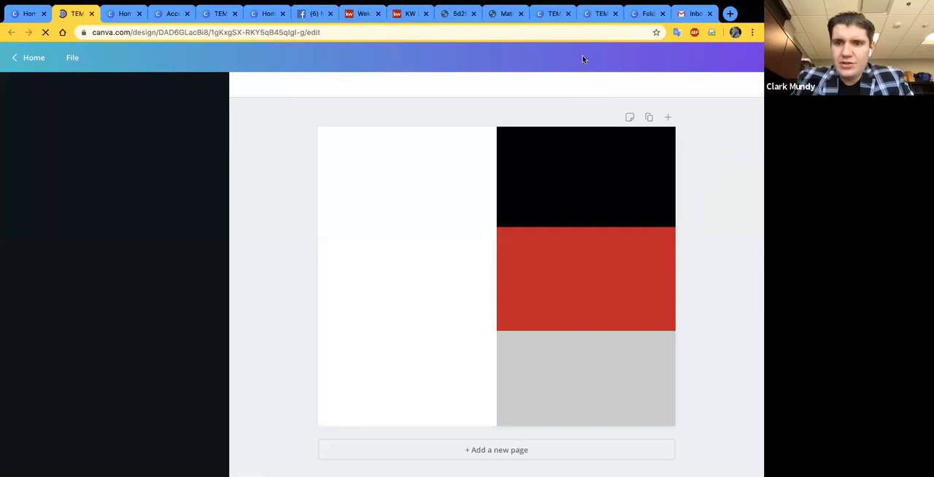
- Open the template's sharing options and enter the recipient's e-mail address for an invitation
click(584, 59)
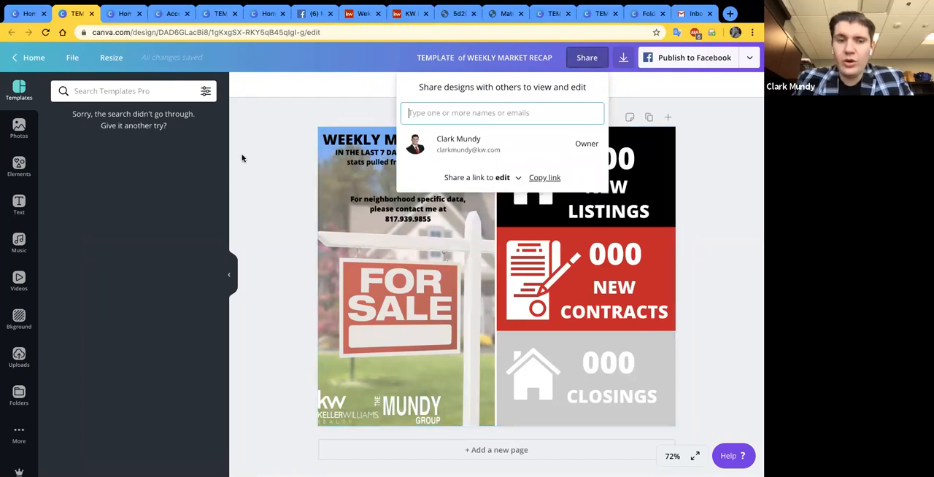
click(280, 133)
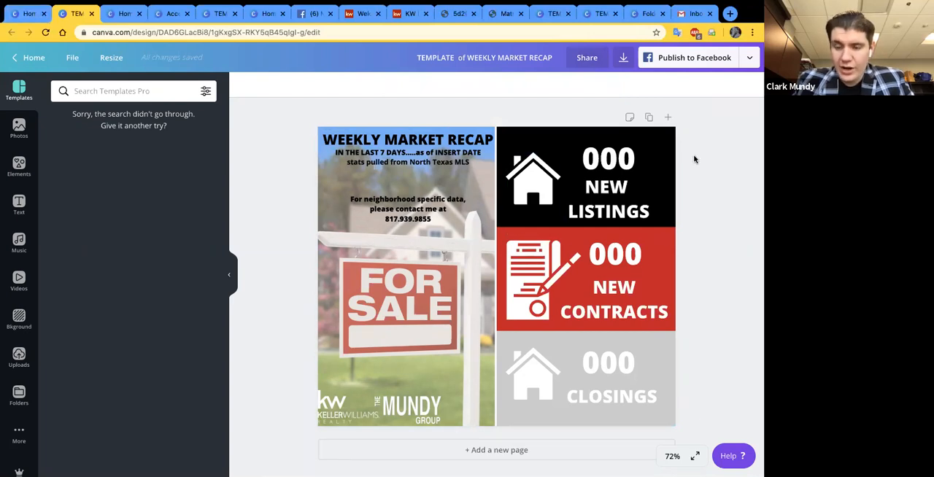
click(584, 58)
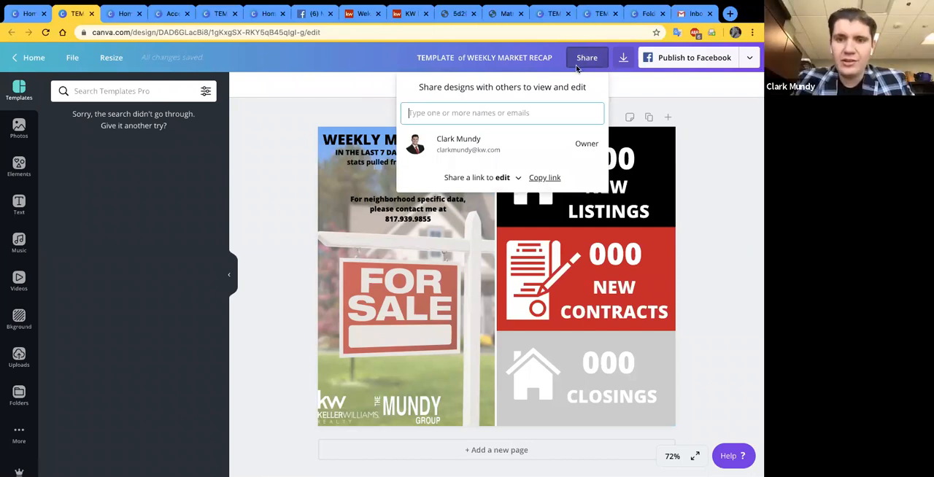
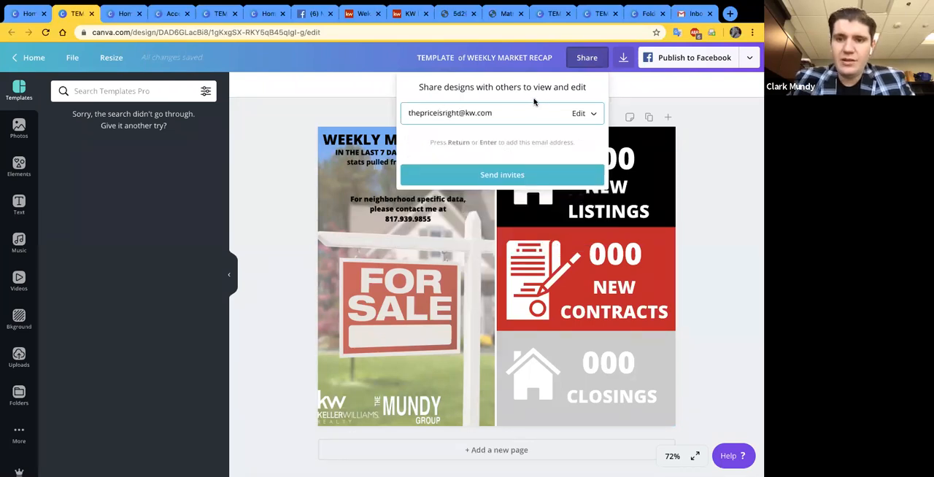
- Keep the invitee's permission at Can edit, send the invitation and dismiss the confirmation
click(584, 115)
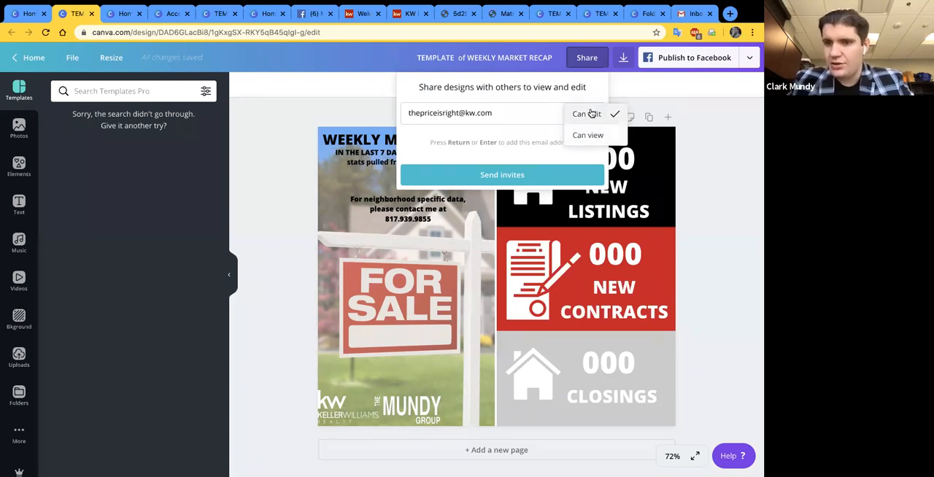
click(591, 114)
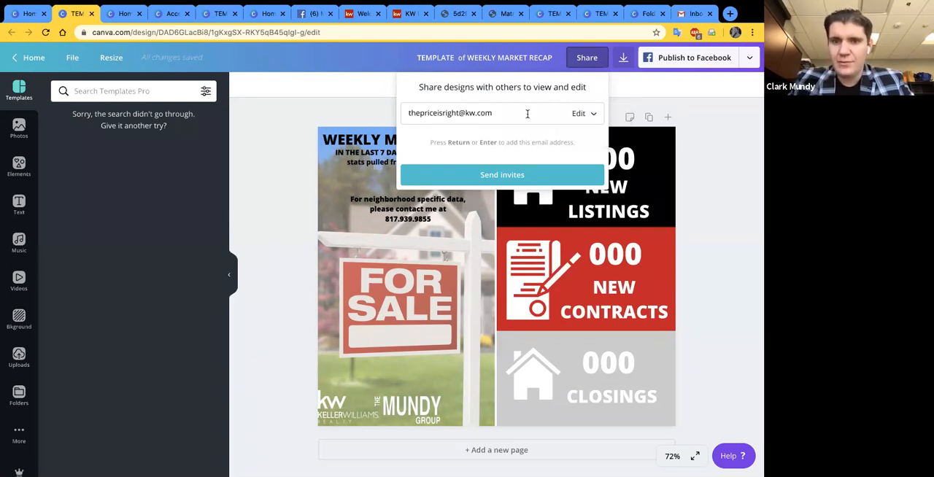
click(523, 178)
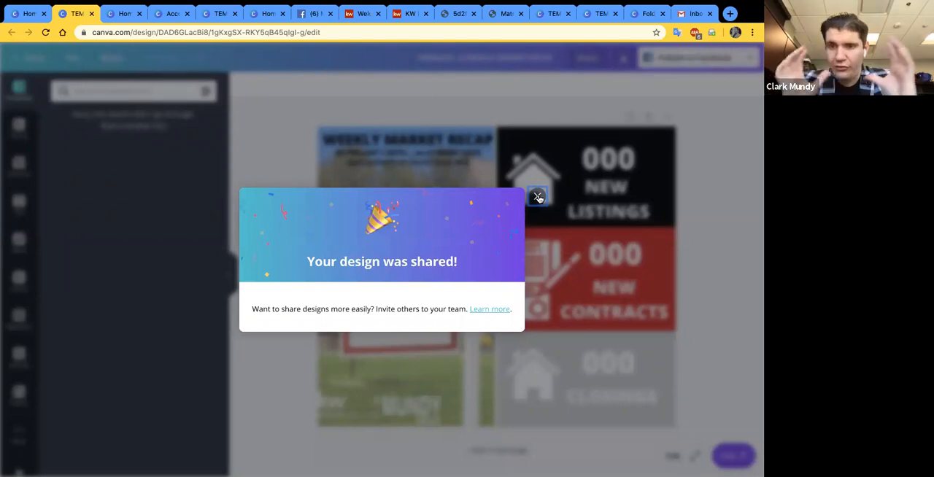
click(538, 197)
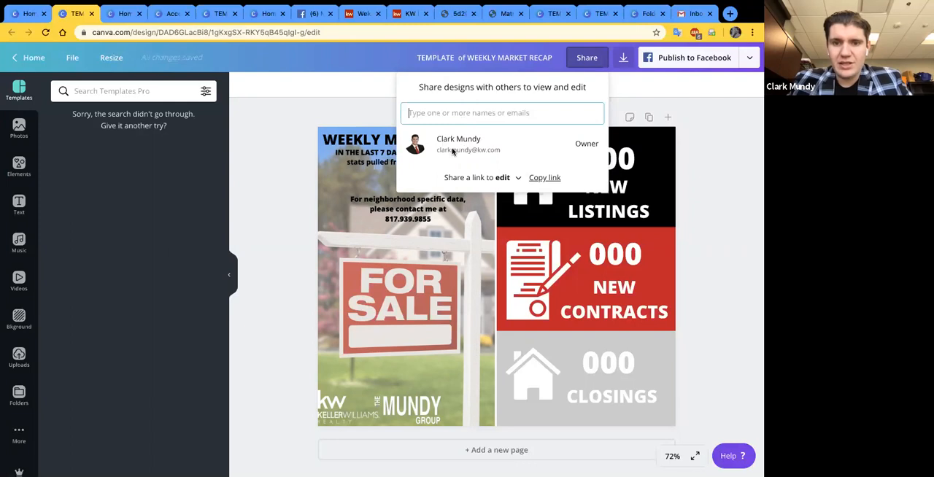
- Set the share link to use as template, and send another invitation to the same recipient's e-mail address
click(502, 177)
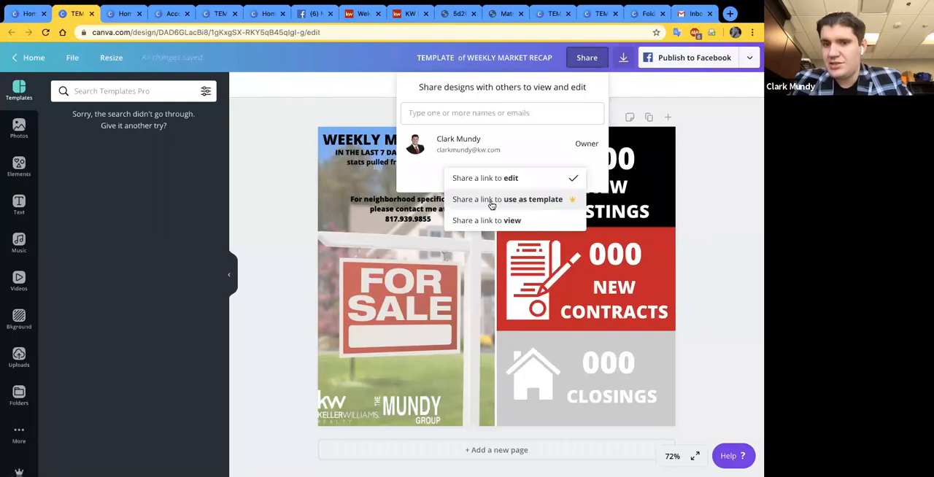
click(485, 201)
click(474, 116)
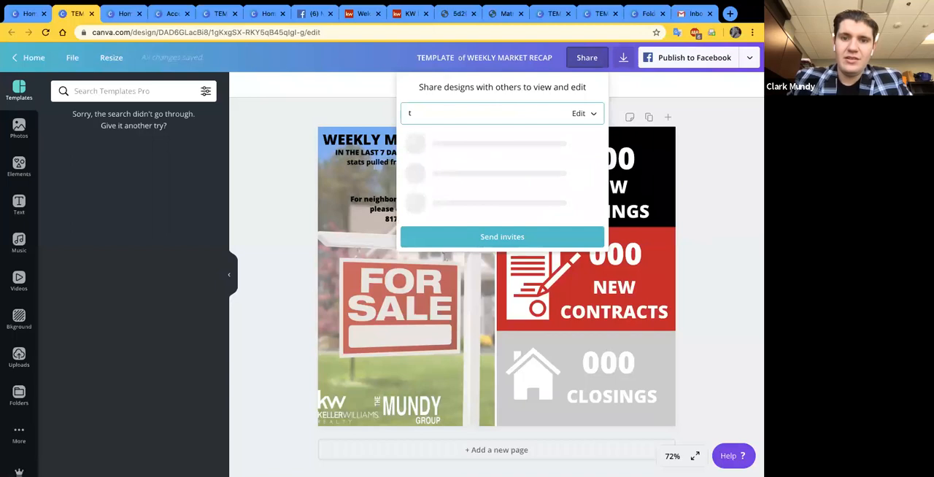
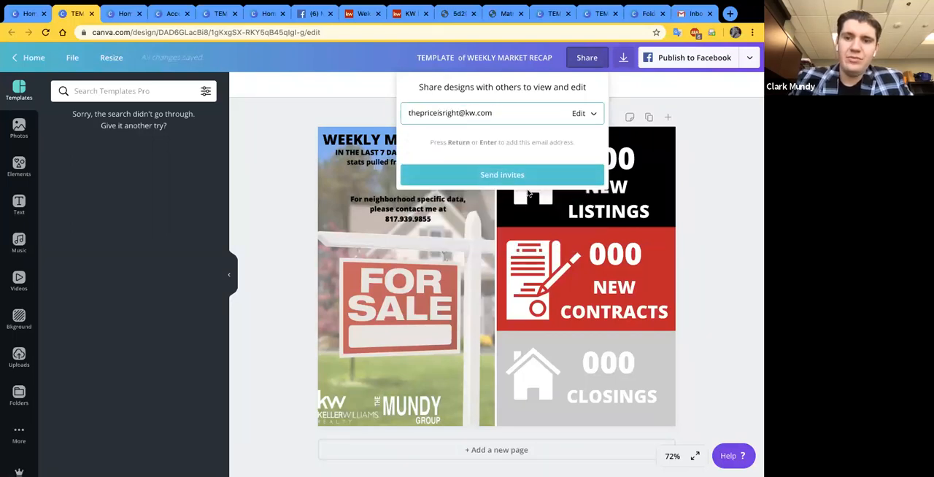
click(457, 167)
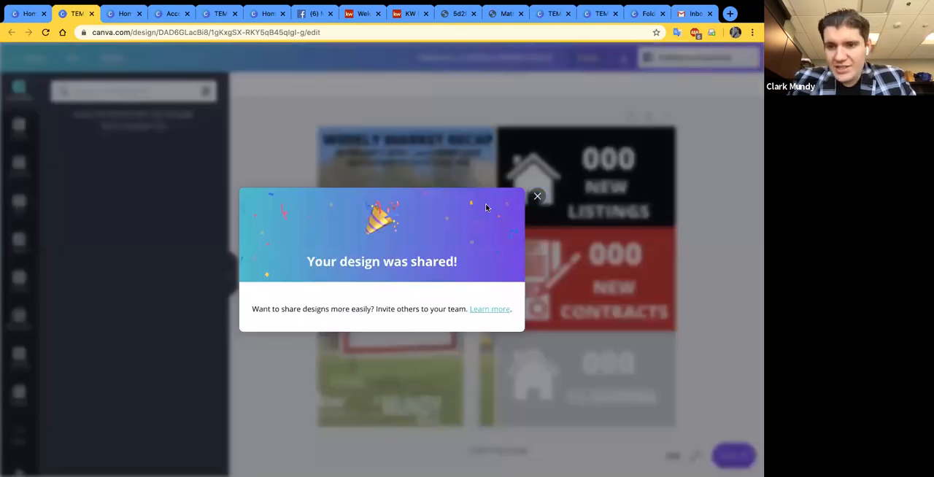
click(537, 196)
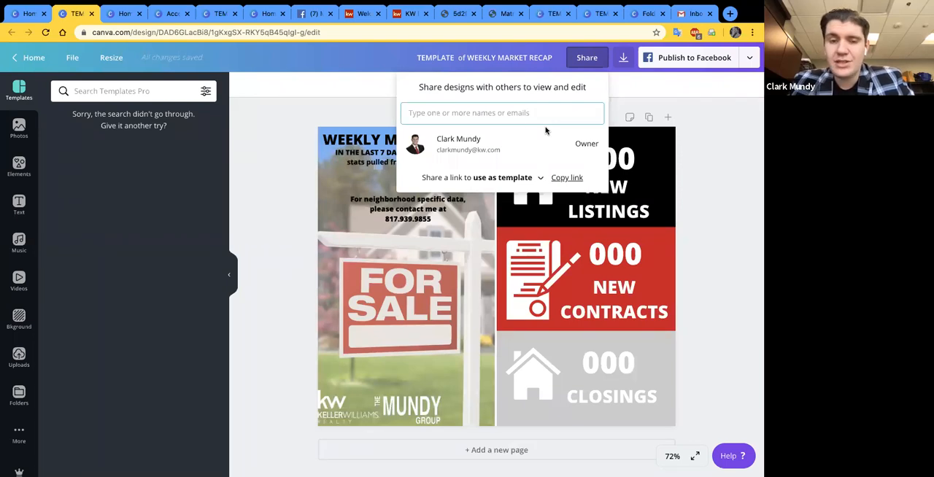
click(378, 110)
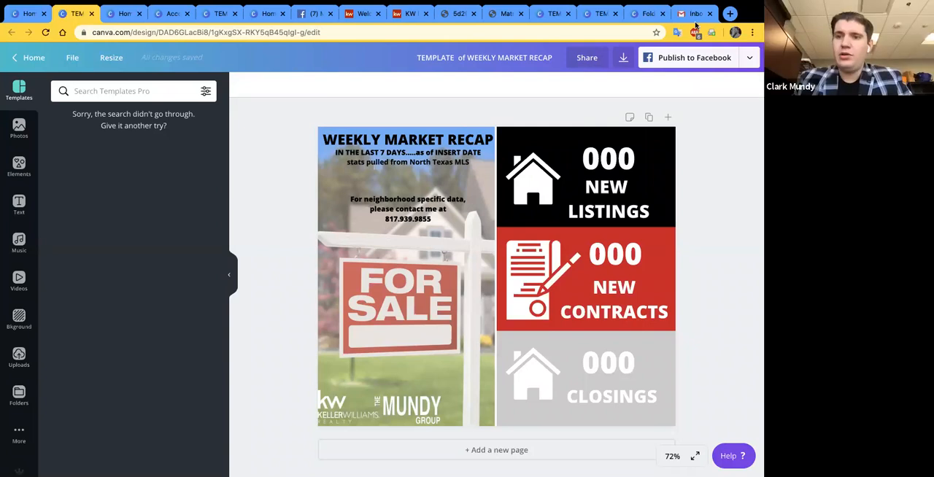
- Search the web for "kwcentral75 youtube" in a new browser tab
click(730, 14)
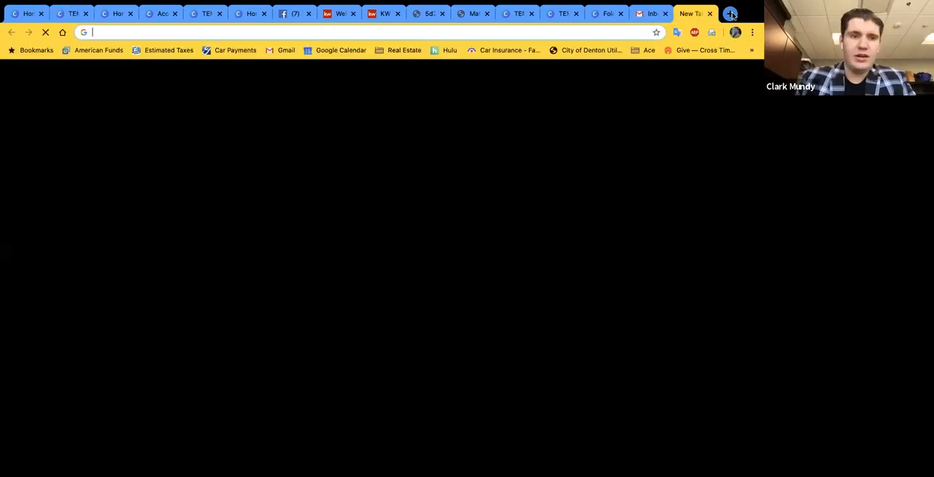
text(kwcentral75 your)
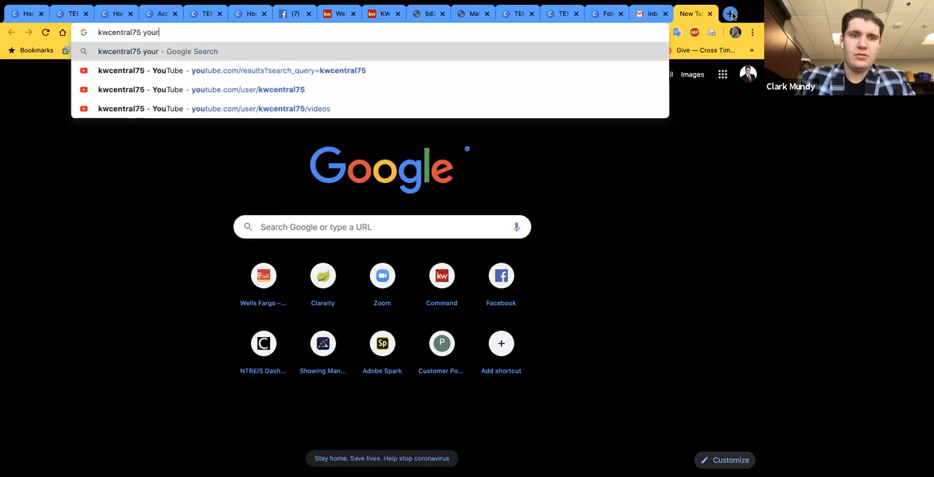
key(BackSpace)
text(tube)
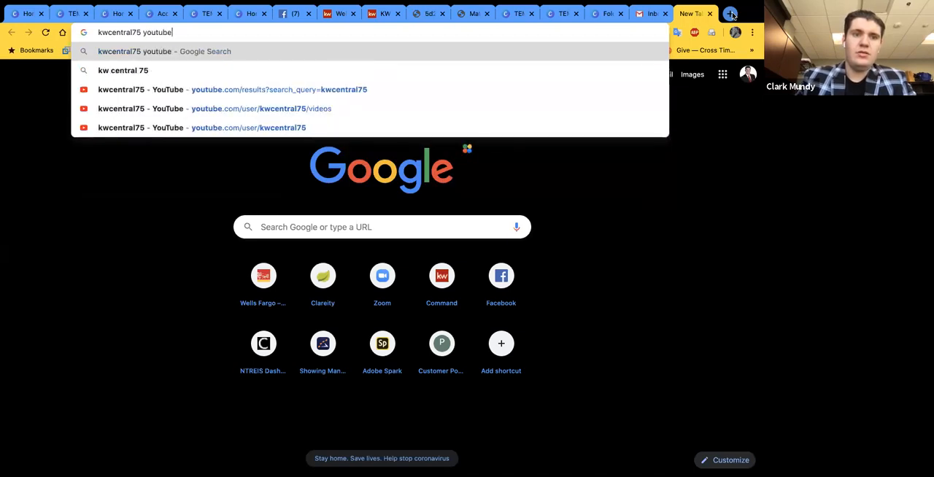
key(Return)
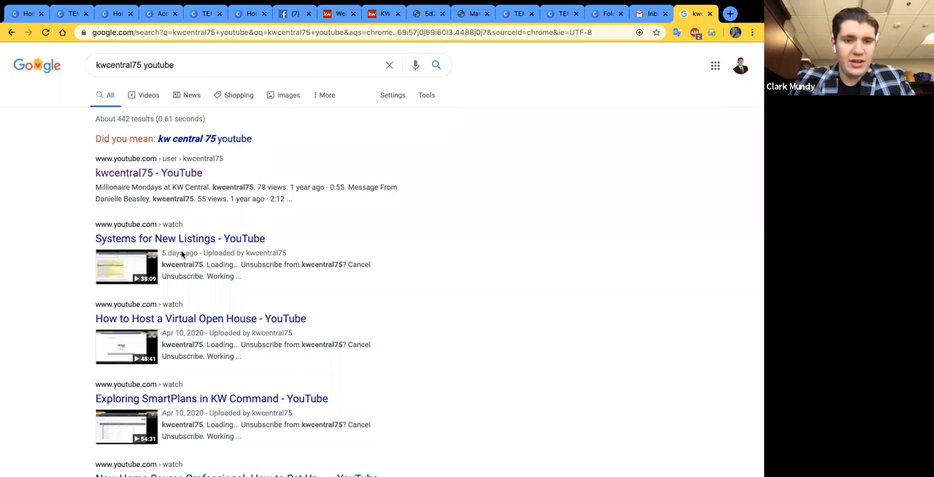
- Open the kwcentral75 YouTube channel from the search results and look through its uploaded videos
scroll(216, 252, down, 1)
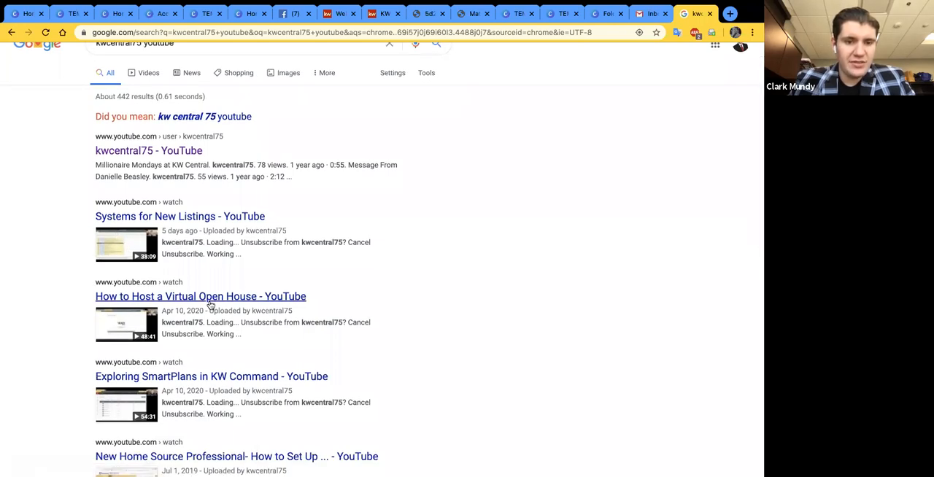
scroll(205, 314, down, 1)
scroll(180, 367, up, 2)
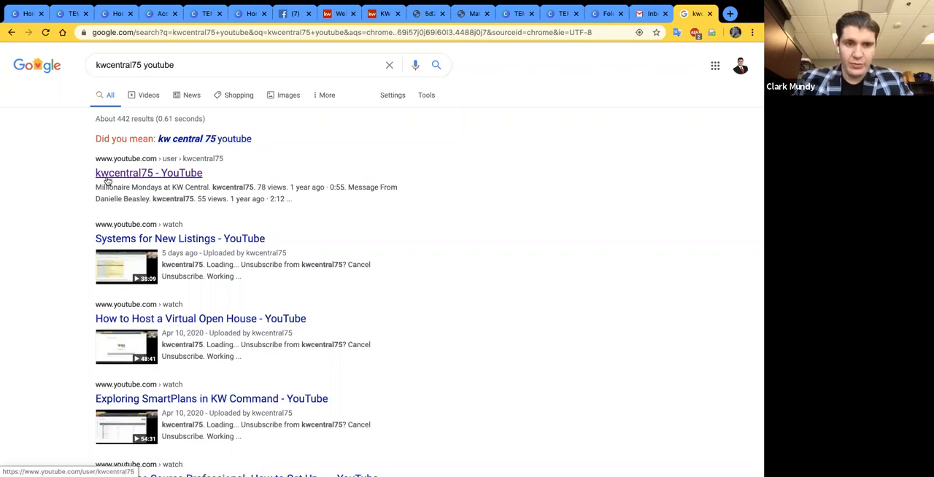
click(143, 174)
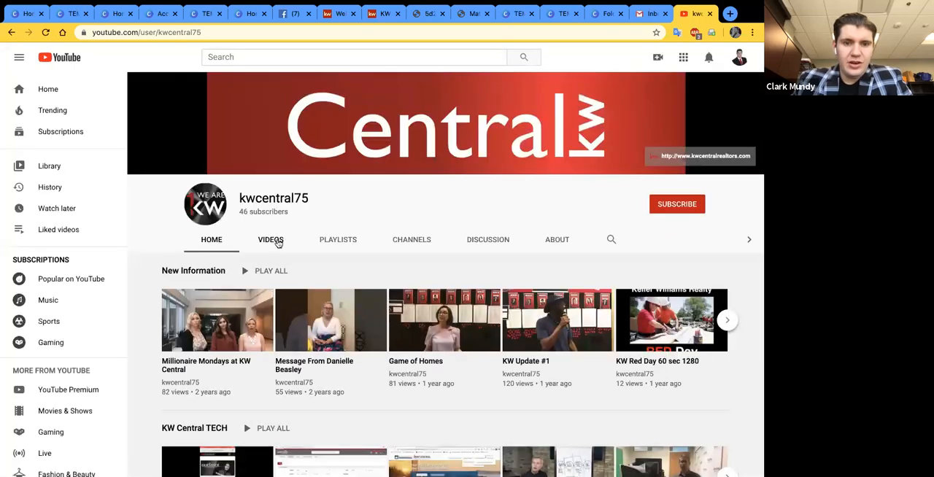
click(276, 243)
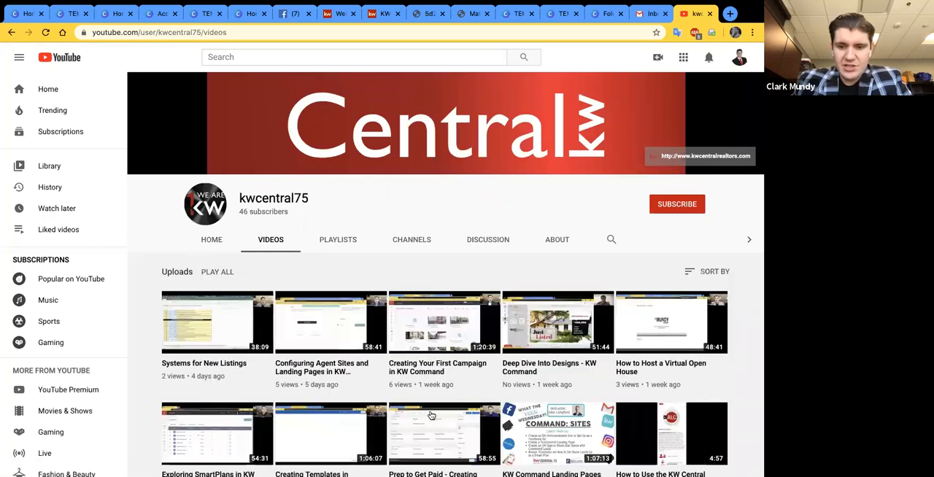
scroll(430, 413, down, 1)
scroll(430, 412, down, 1)
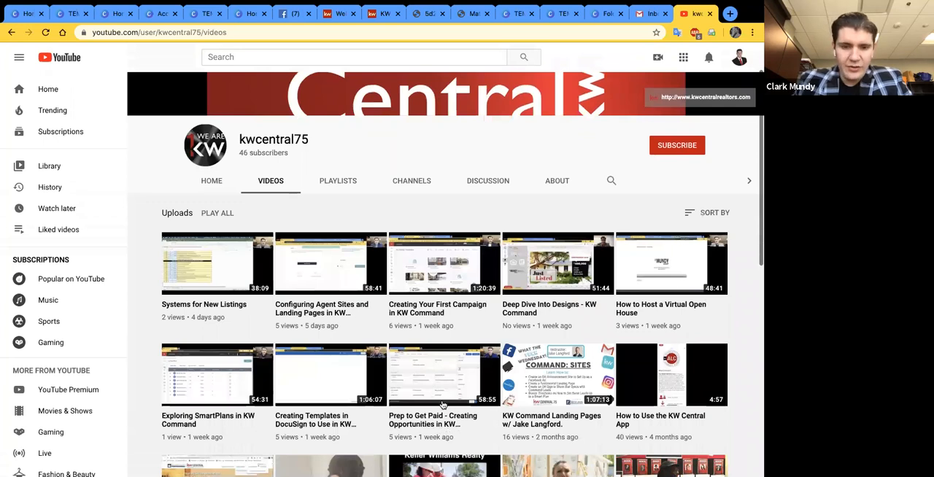
scroll(442, 405, down, 1)
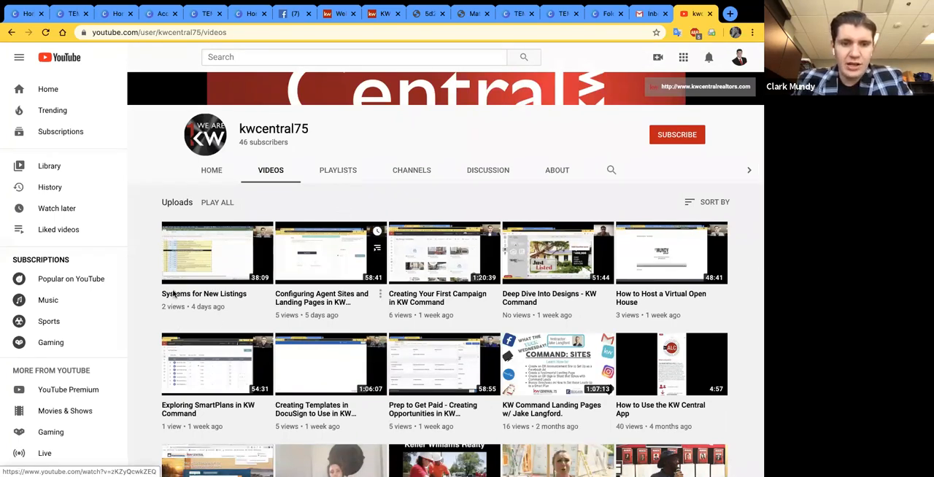
- View the channel's playlists, open the KW Central TECH playlist, and return to the channel's uploaded videos
click(338, 170)
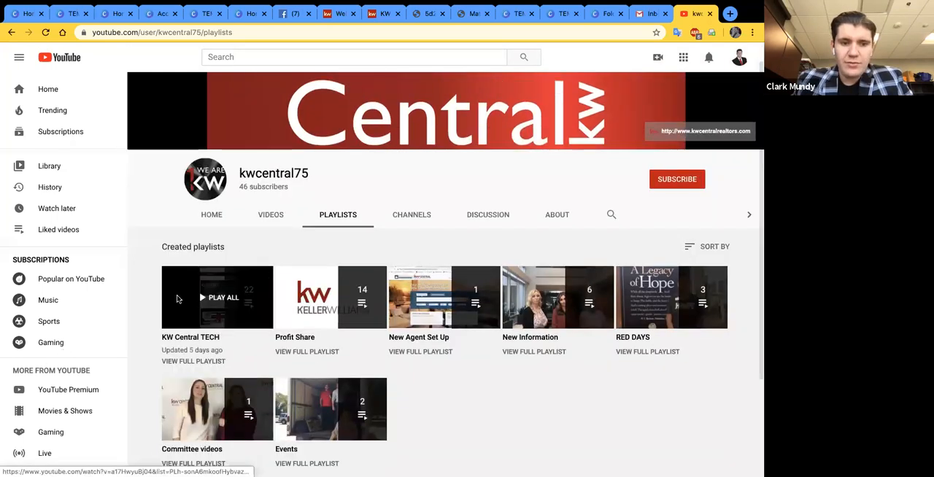
click(180, 300)
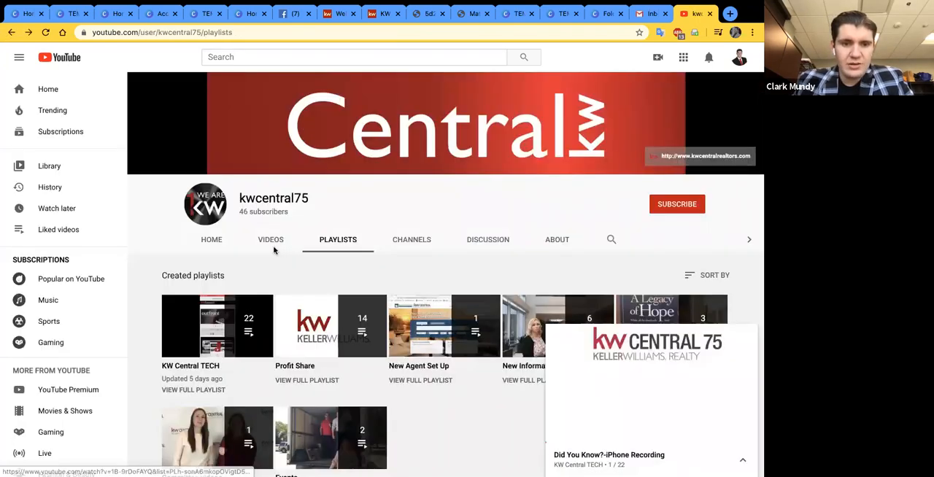
click(273, 250)
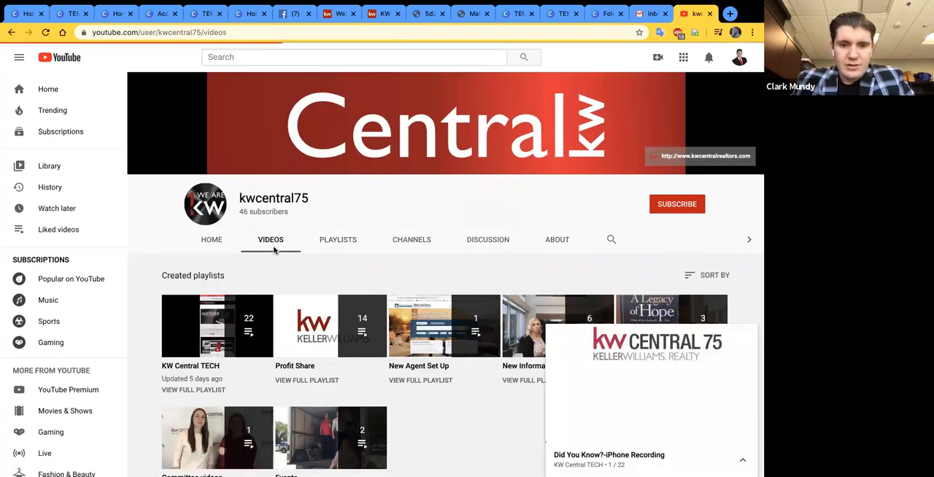
- Open "Prep to Get Paid - Creating Opportunities in KW Command" from the channel's uploads and highlight the instructor credit in its description
scroll(489, 198, down, 1)
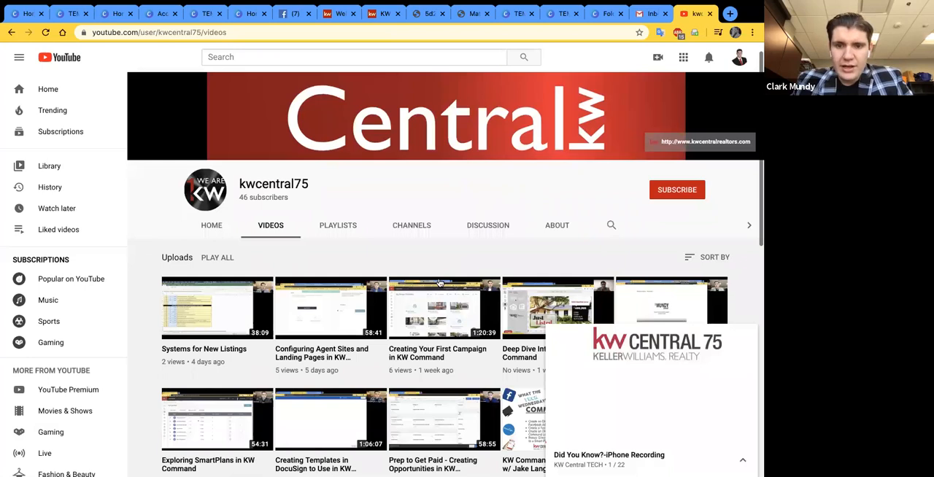
scroll(440, 282, down, 3)
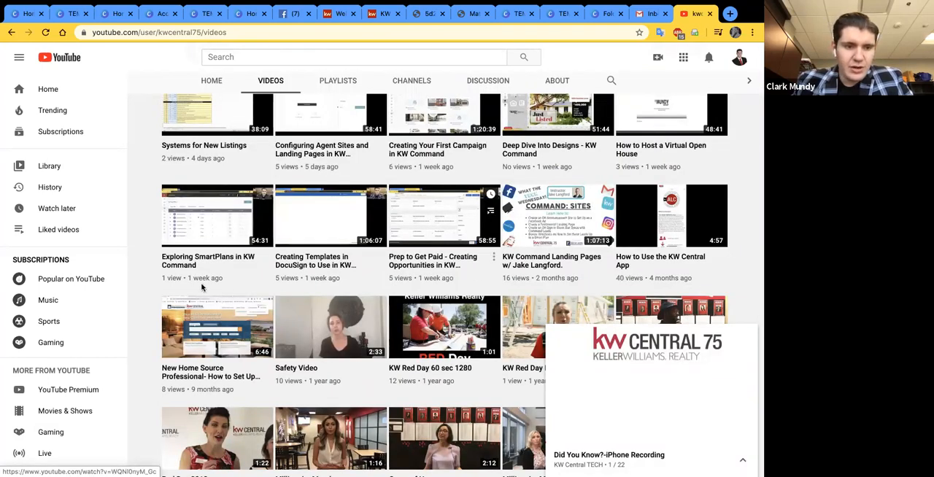
click(367, 368)
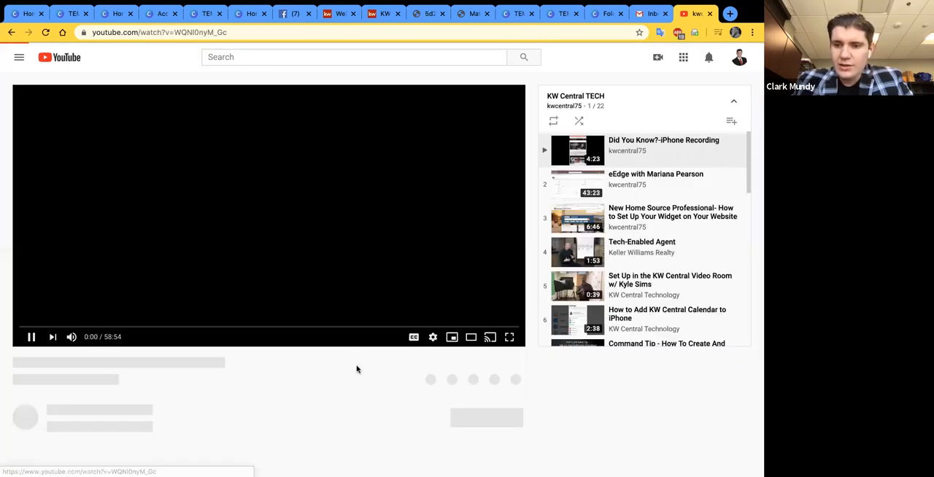
scroll(388, 360, down, 1)
drag(303, 369, 370, 369)
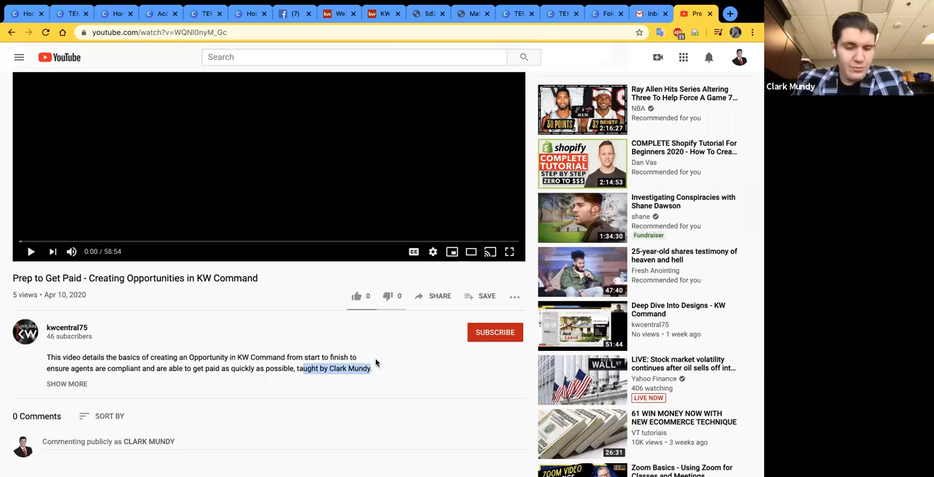
click(356, 389)
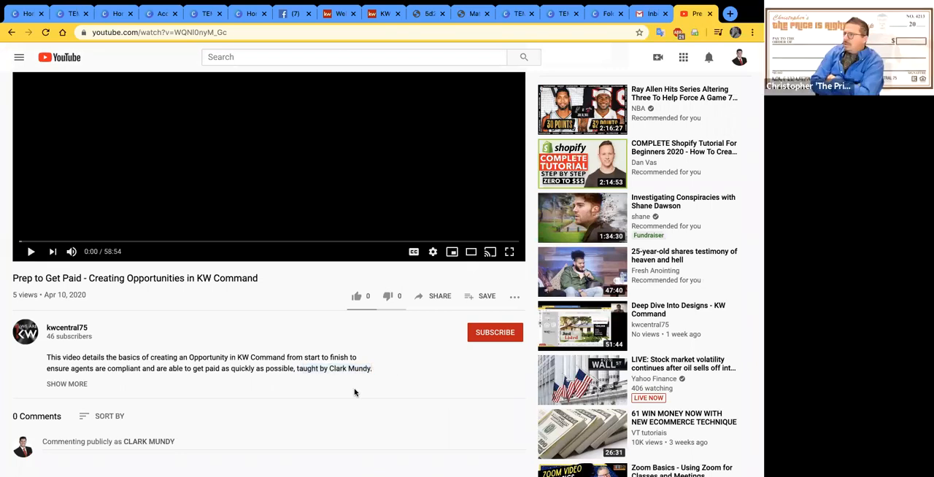
scroll(21, 407, up, 1)
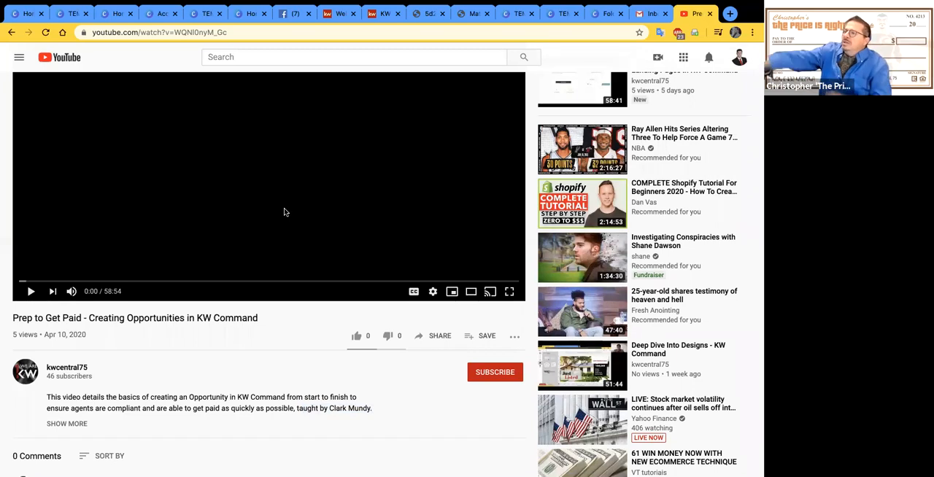
scroll(327, 219, up, 1)
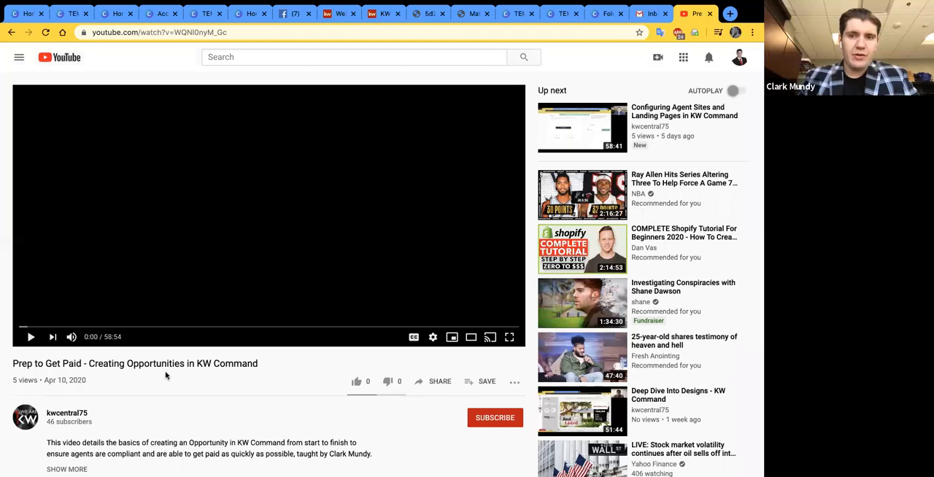
scroll(69, 391, down, 1)
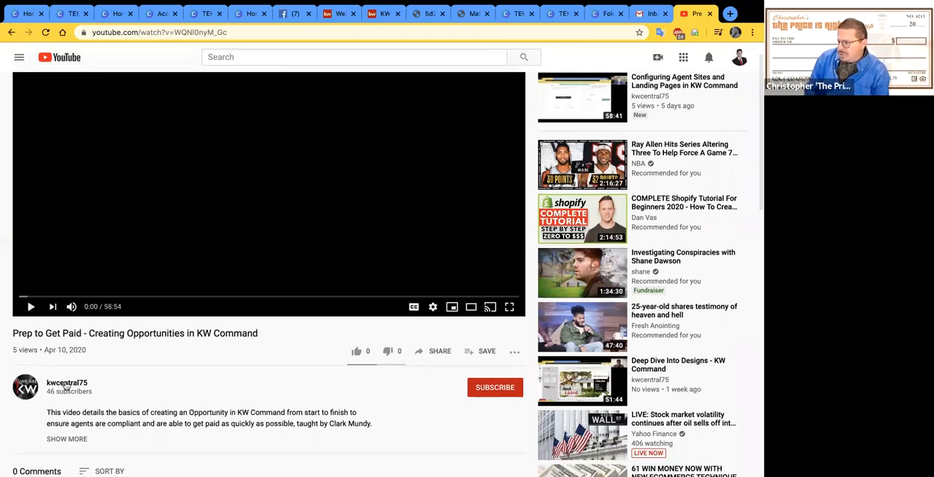
scroll(104, 398, down, 1)
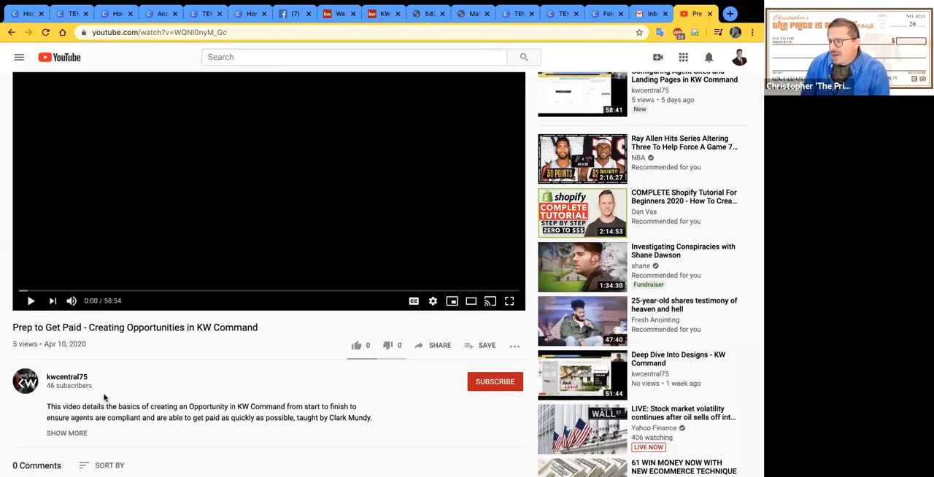
scroll(138, 385, up, 1)
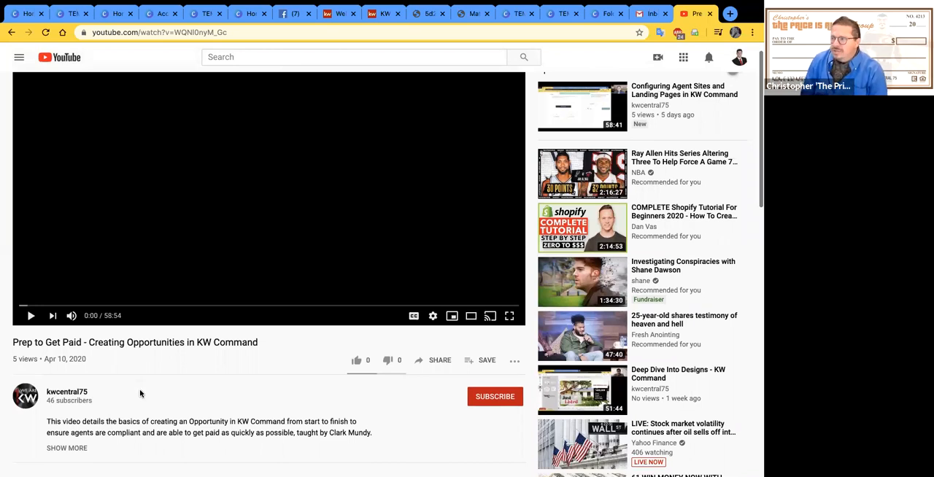
scroll(140, 394, up, 2)
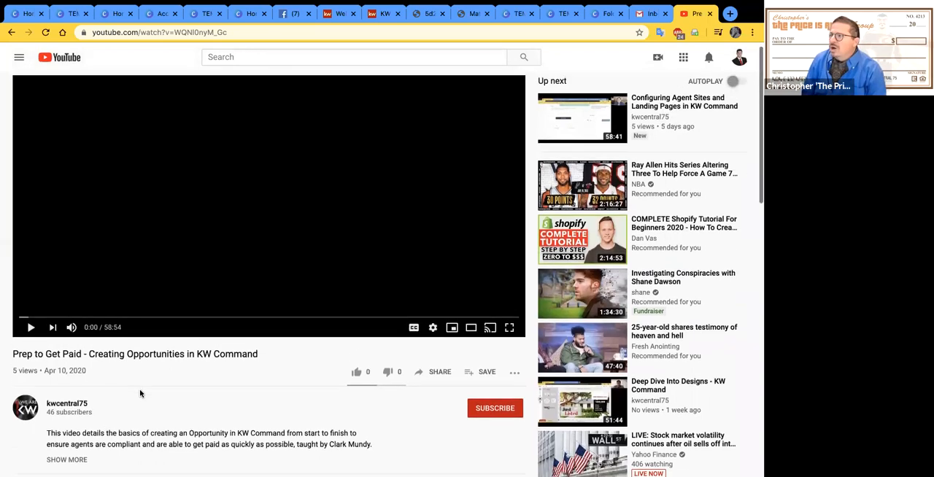
scroll(140, 394, down, 3)
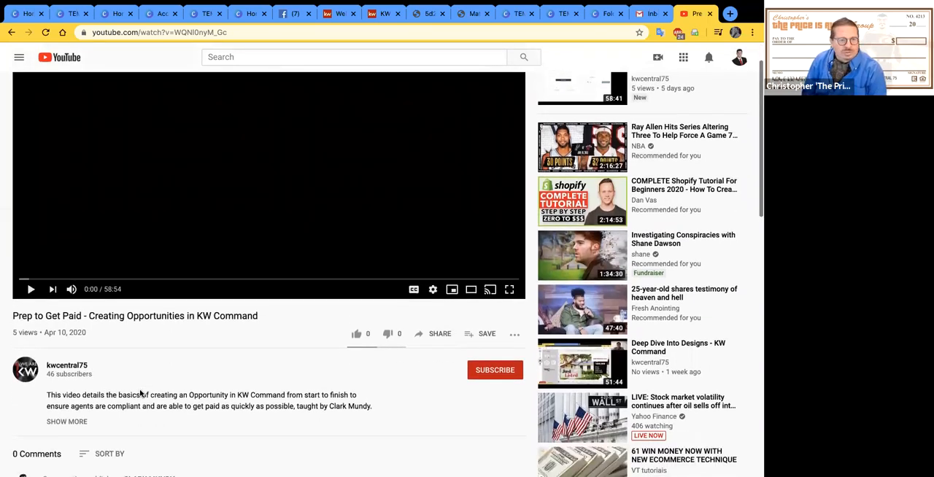
scroll(110, 372, down, 4)
scroll(65, 332, up, 2)
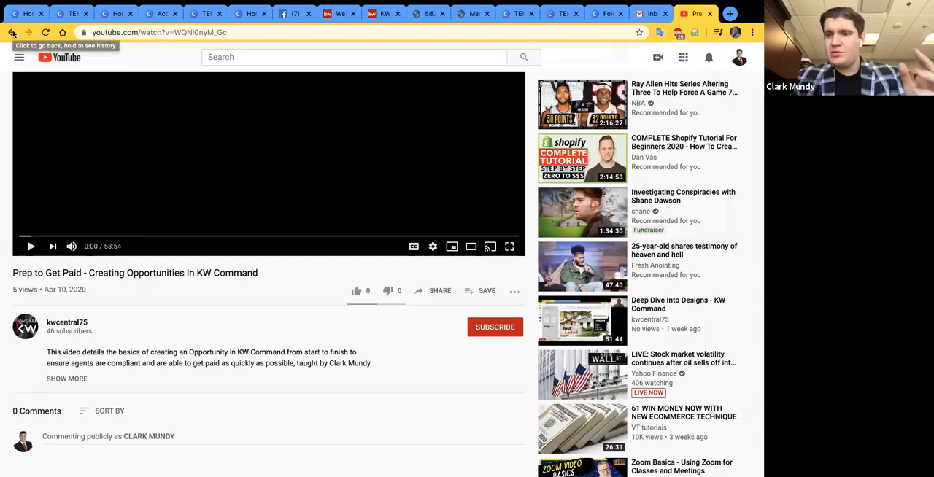
- Return to the kwcentral75 channel's uploads and look through the older videos down to the earliest one
click(11, 33)
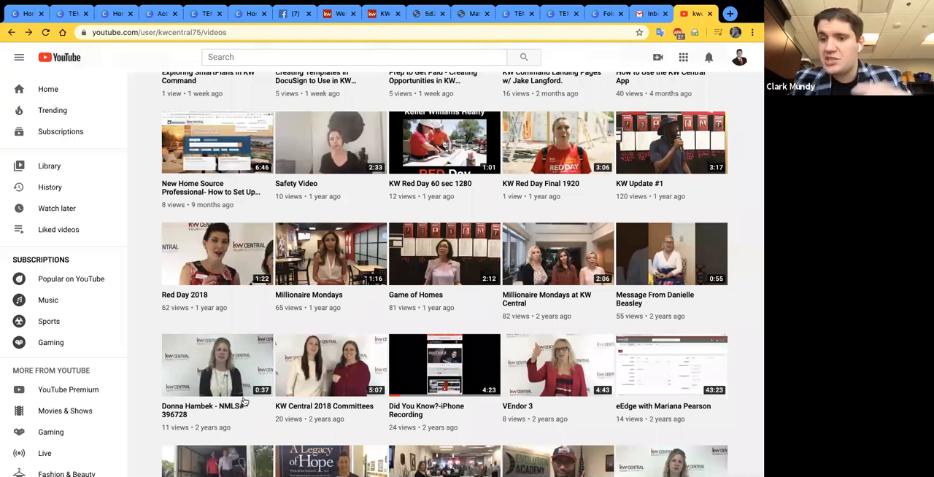
scroll(249, 399, up, 1)
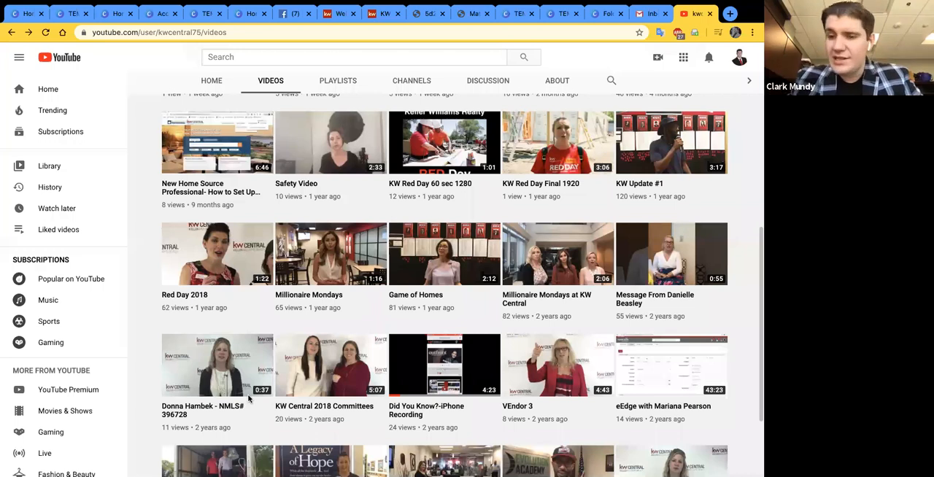
scroll(363, 384, down, 3)
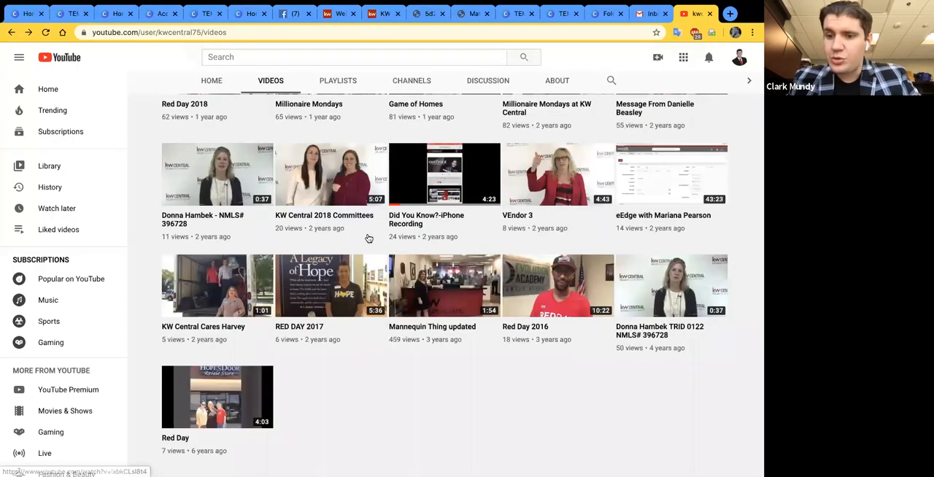
scroll(368, 238, up, 1)
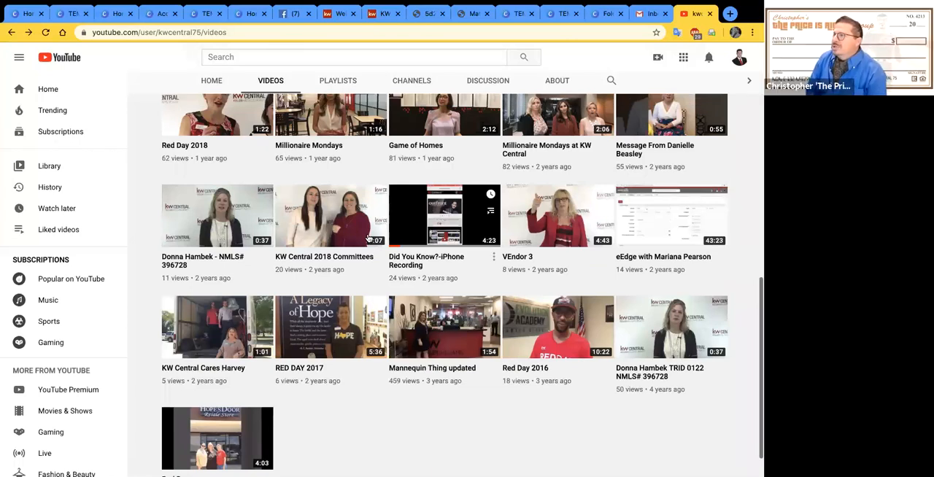
scroll(369, 238, up, 10)
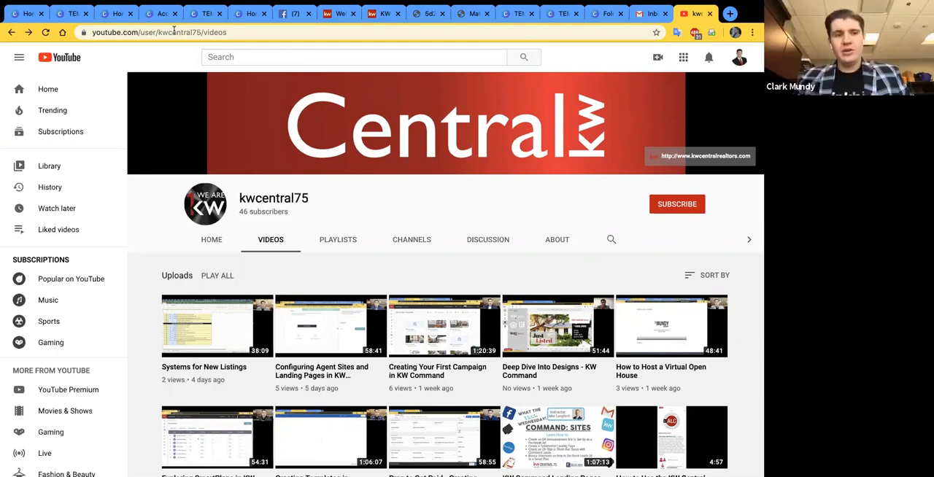
- Go back to the "kwcentral75 youtube" web search results and reopen the kwcentral75 channel's home page from there
click(12, 33)
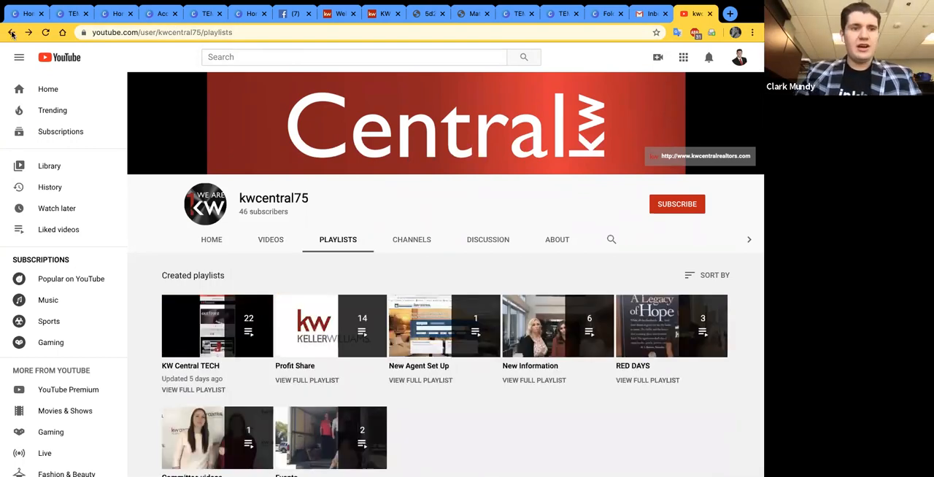
click(11, 33)
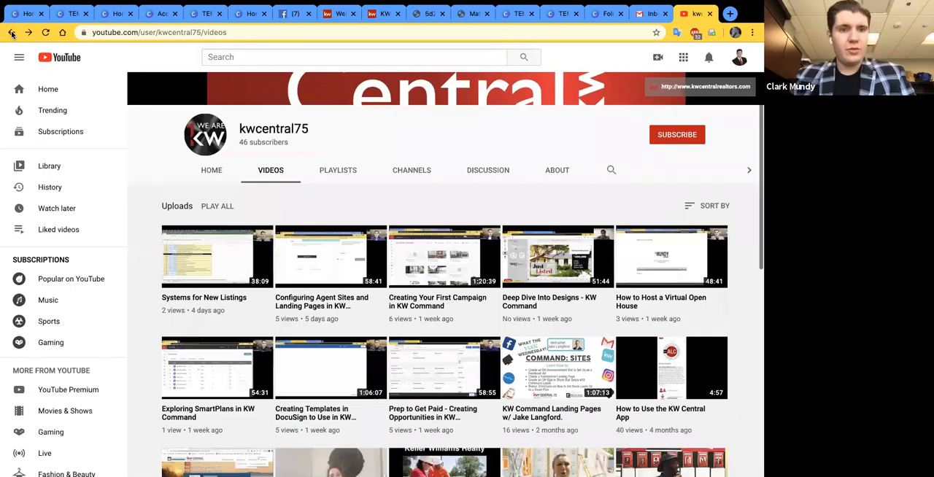
click(12, 33)
click(12, 32)
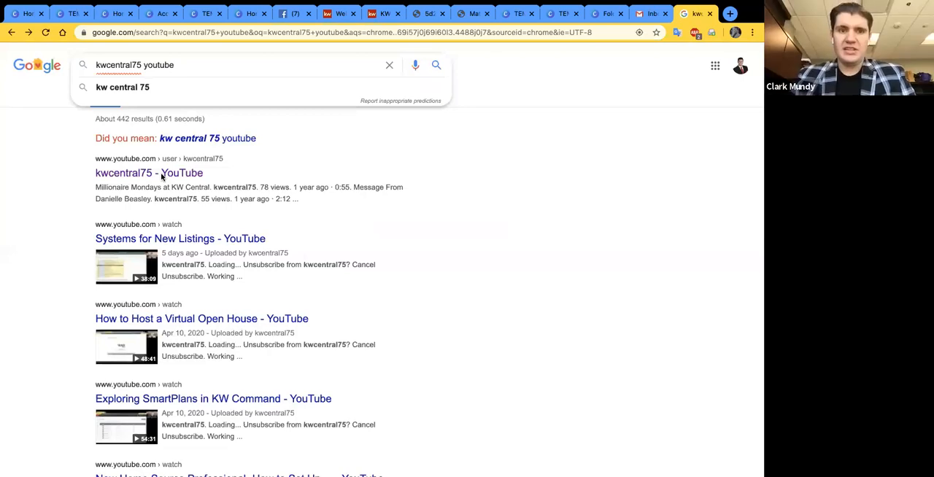
click(162, 174)
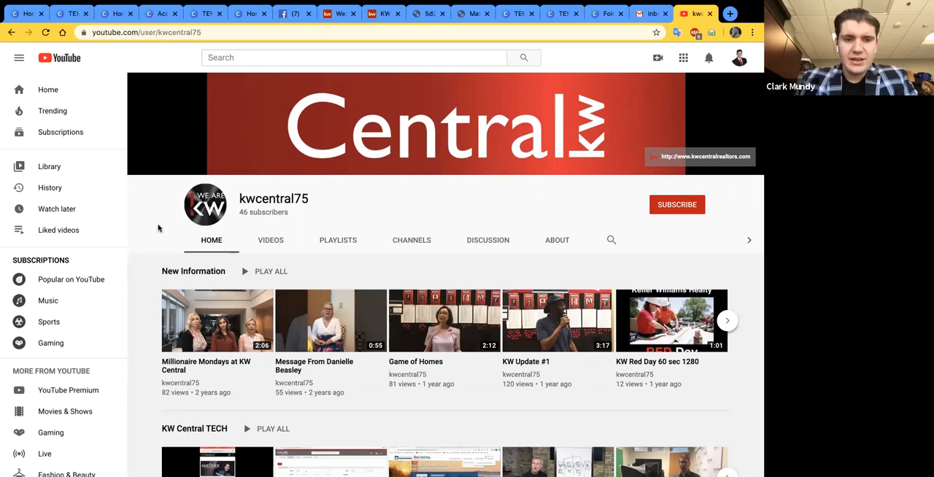
scroll(162, 229, down, 1)
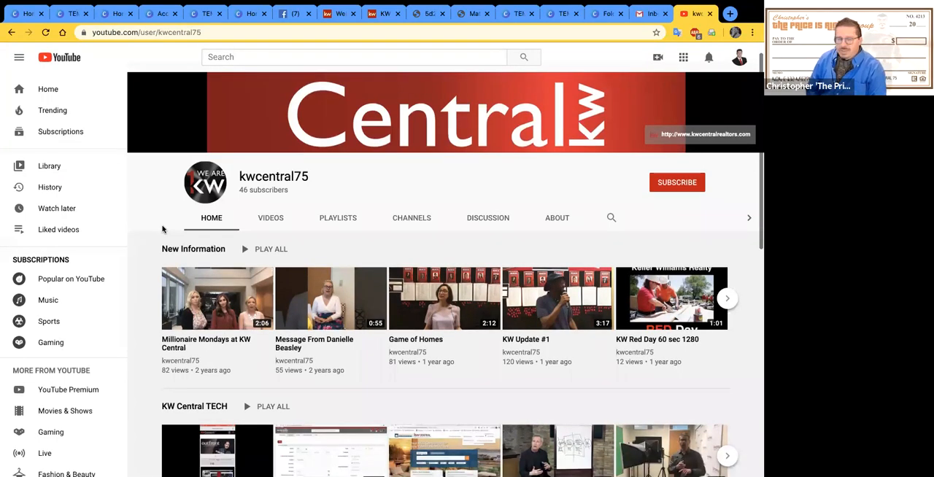
scroll(162, 229, up, 1)
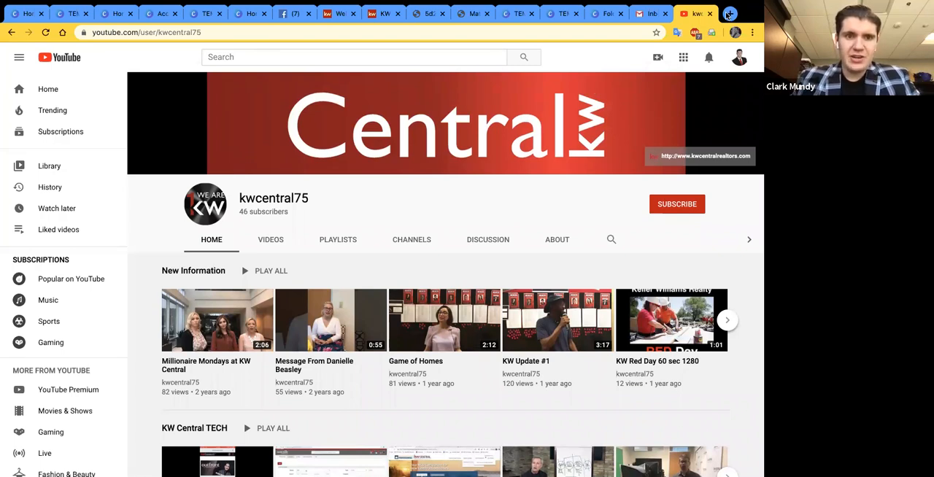
- Search YouTube for "marty miller"
key(slash)
text(mar)
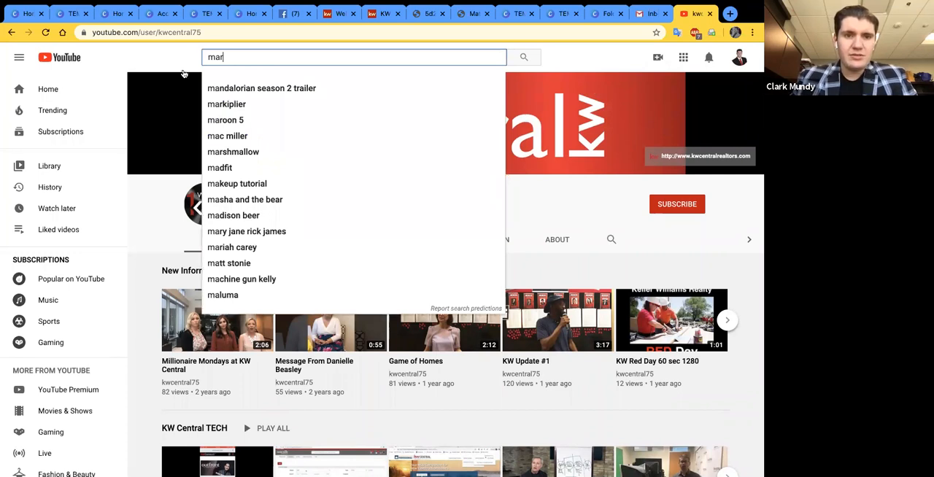
text(t miller)
key(Return)
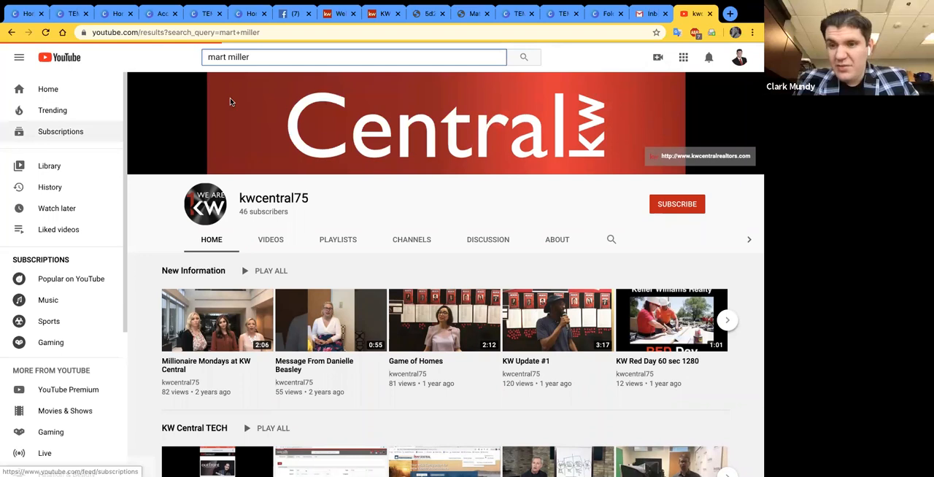
click(230, 57)
text(y)
key(Return)
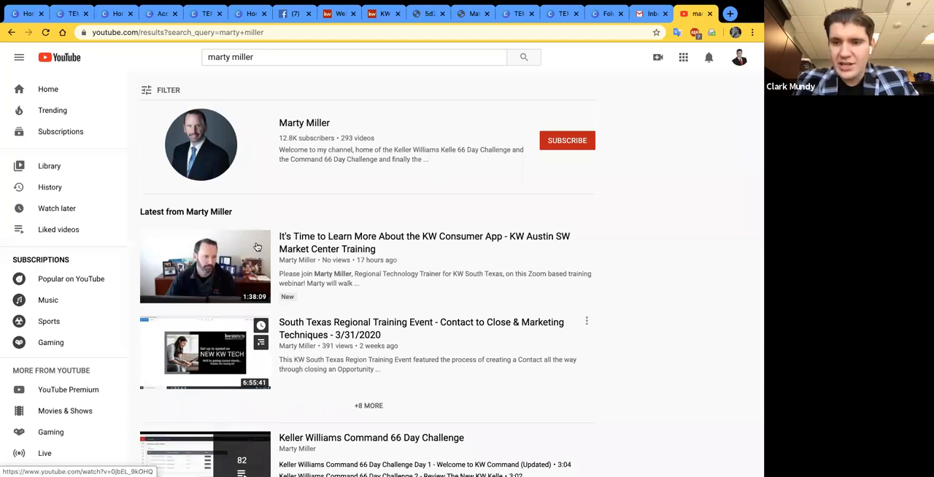
- Open the Marty Miller channel from the search results and look through its uploaded KW Command training videos
click(313, 126)
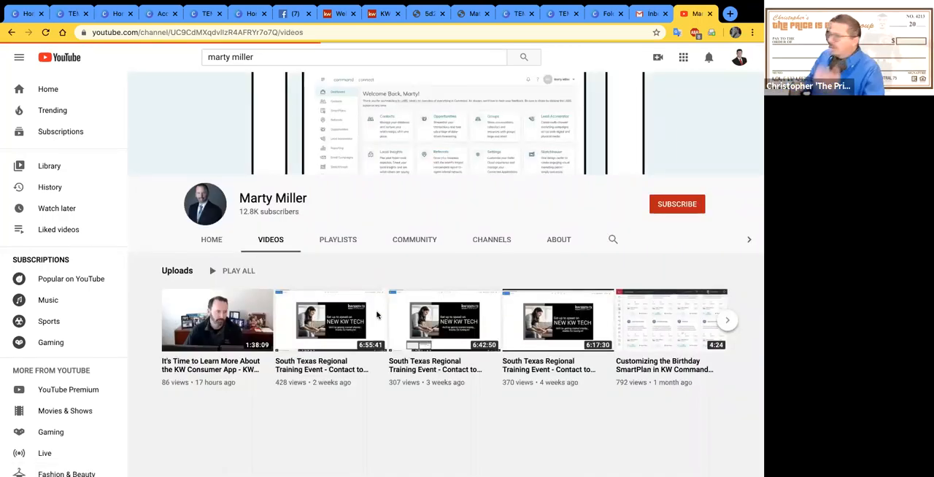
click(290, 253)
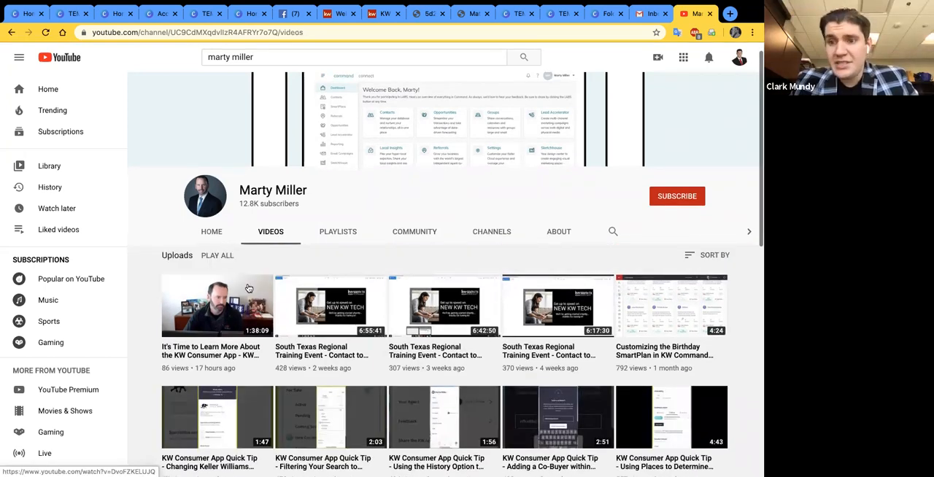
scroll(248, 289, down, 1)
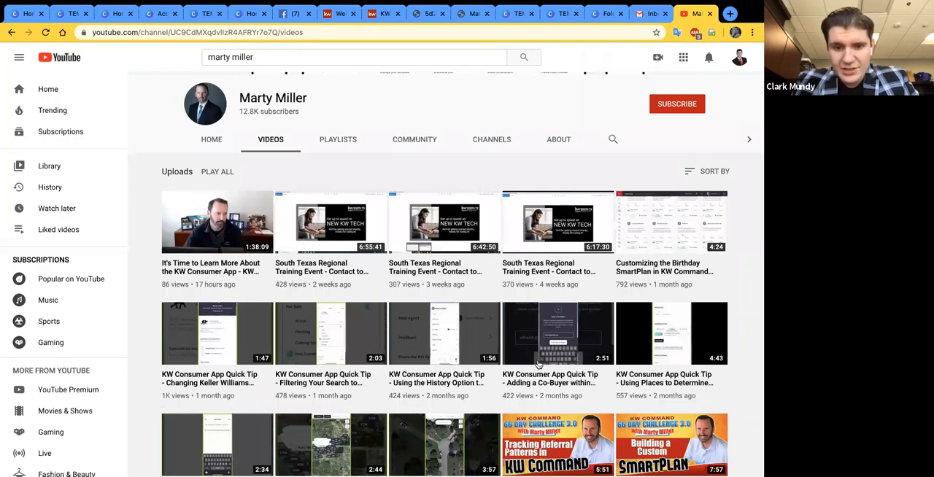
scroll(509, 367, down, 1)
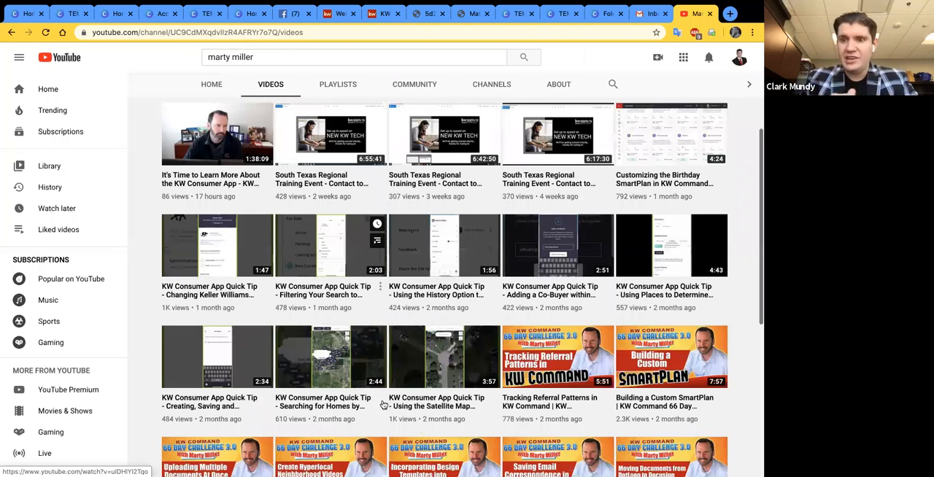
scroll(384, 406, down, 2)
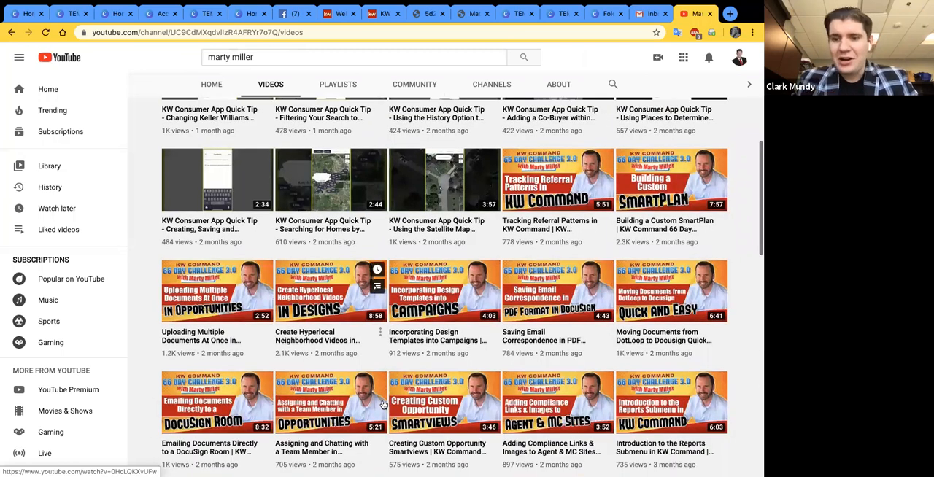